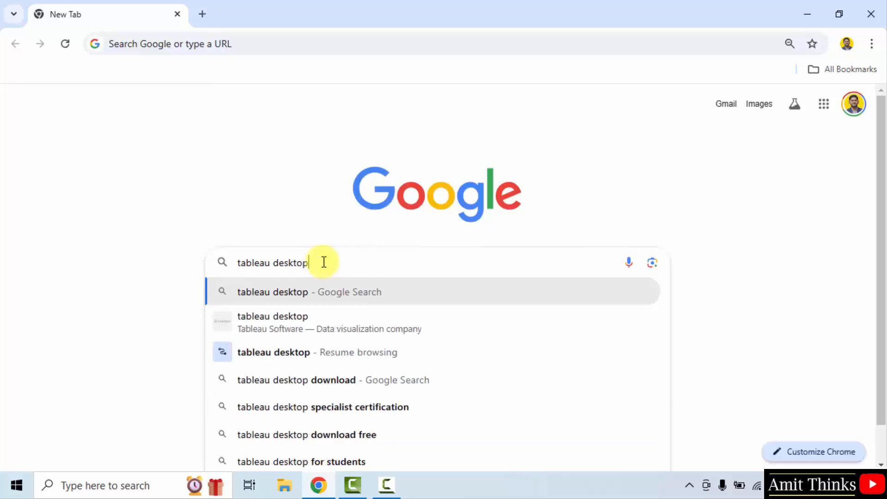
- Open the Tableau Desktop page on tableau.com from the search results and reach its free-trial form
click(322, 291)
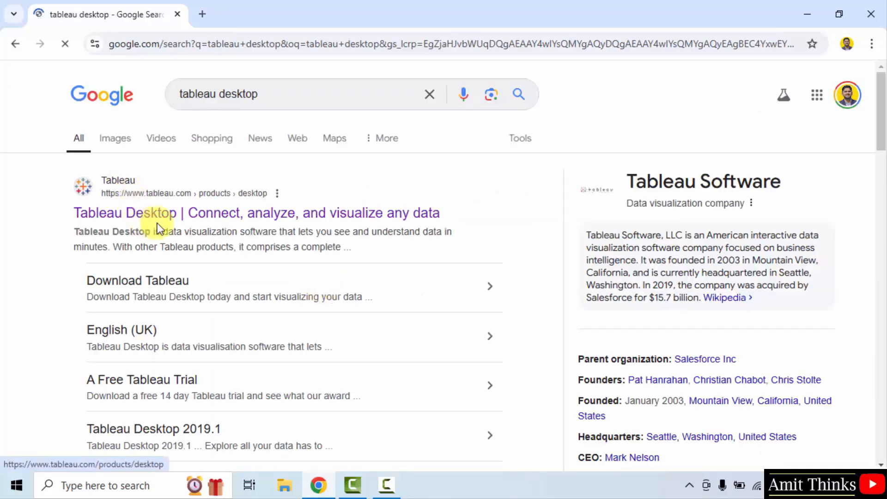
click(208, 211)
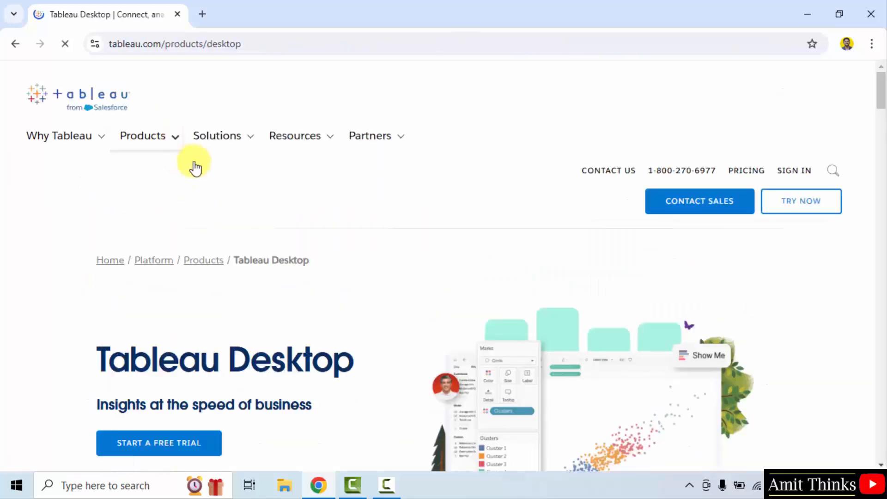
scroll(396, 298, down, 2)
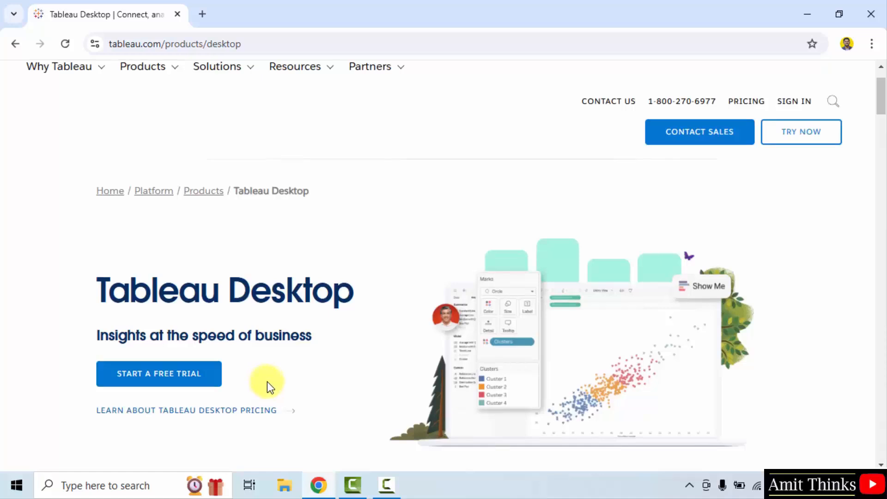
click(199, 381)
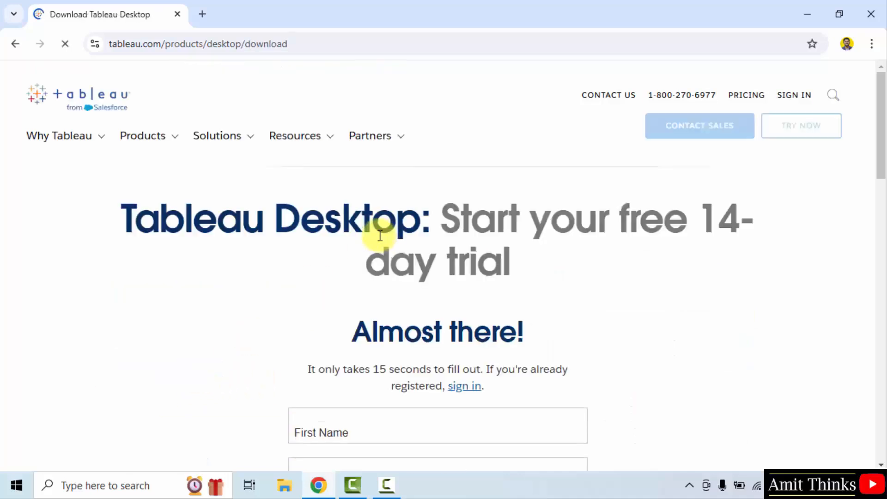
- Complete the trial form with 1 - 20 employees, IT department and Director role, then submit it
drag(881, 134, 884, 215)
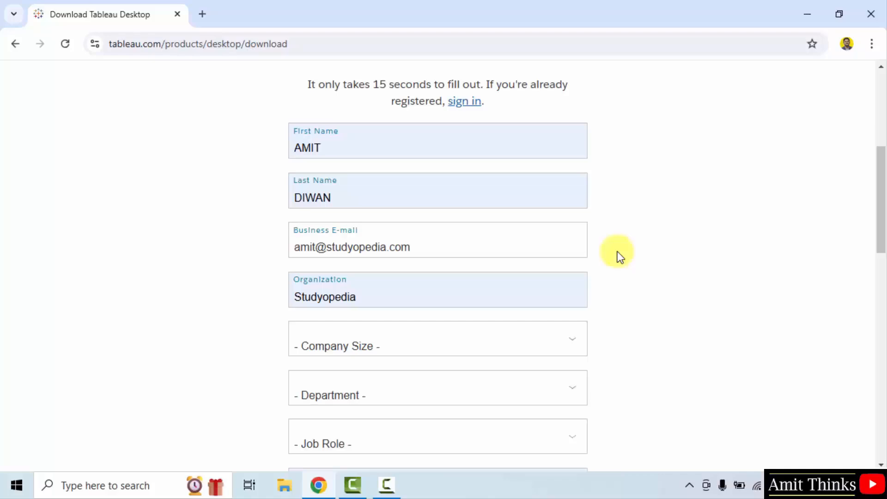
click(362, 344)
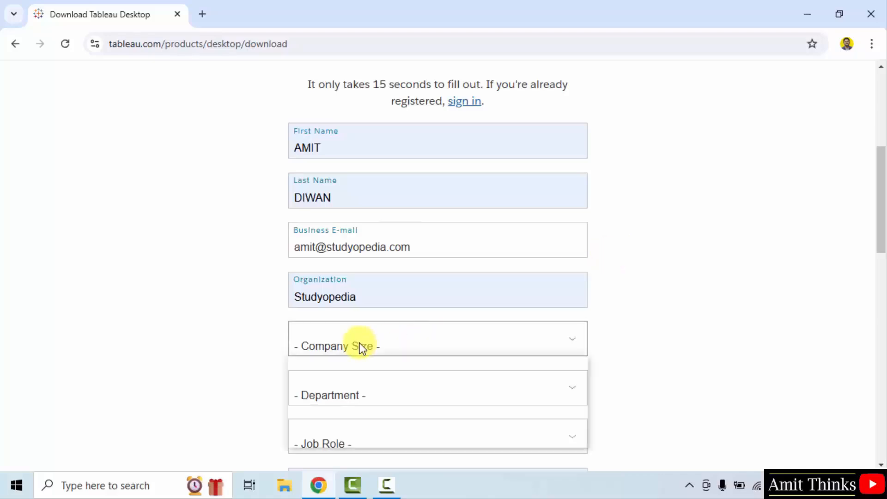
click(363, 383)
click(363, 388)
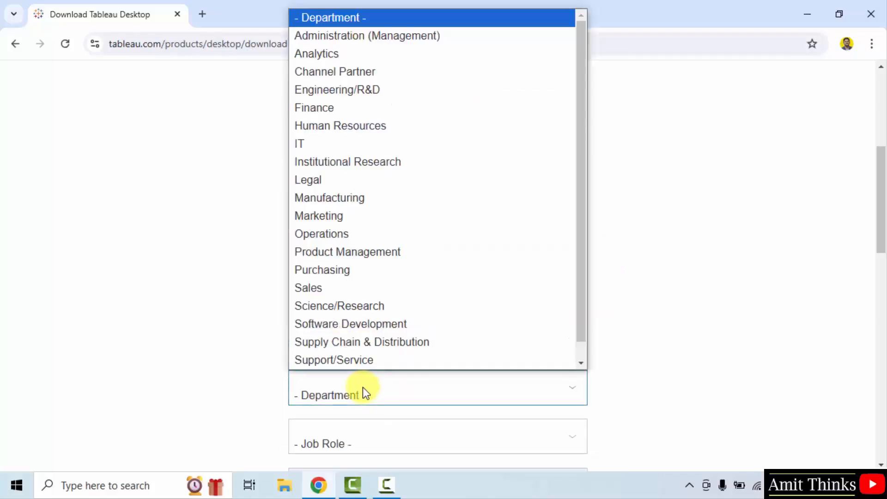
click(359, 146)
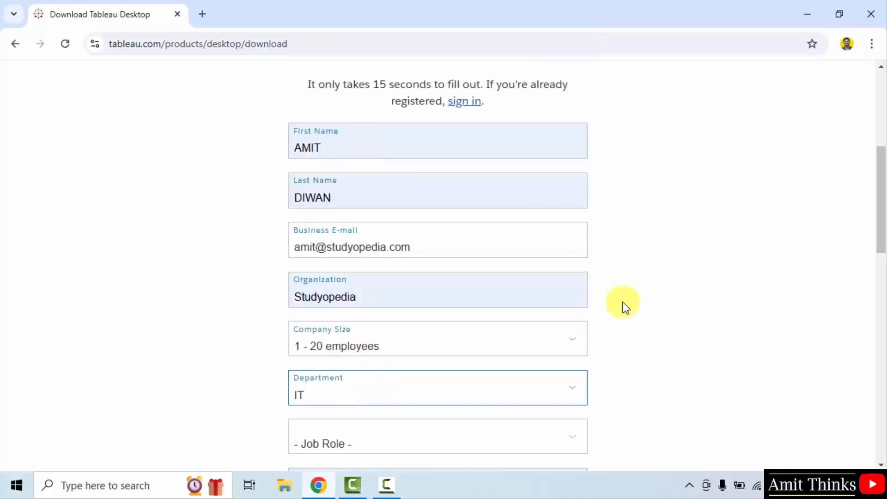
scroll(490, 251, down, 5)
click(420, 137)
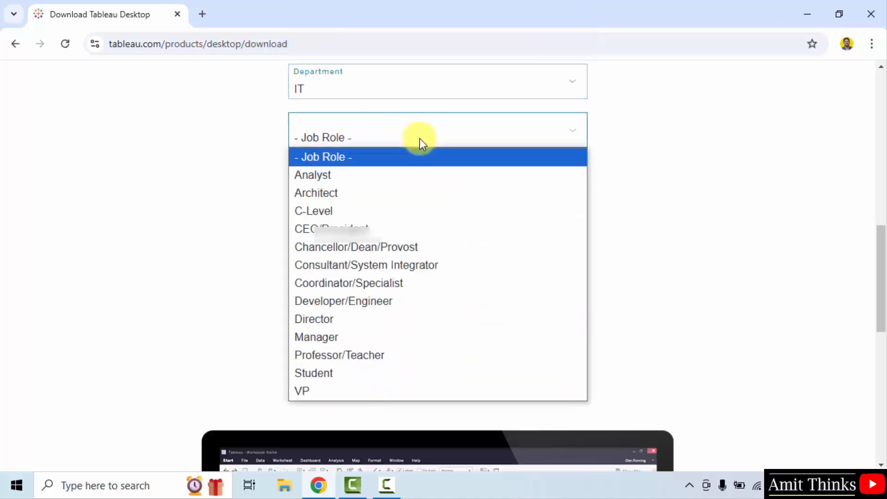
click(343, 320)
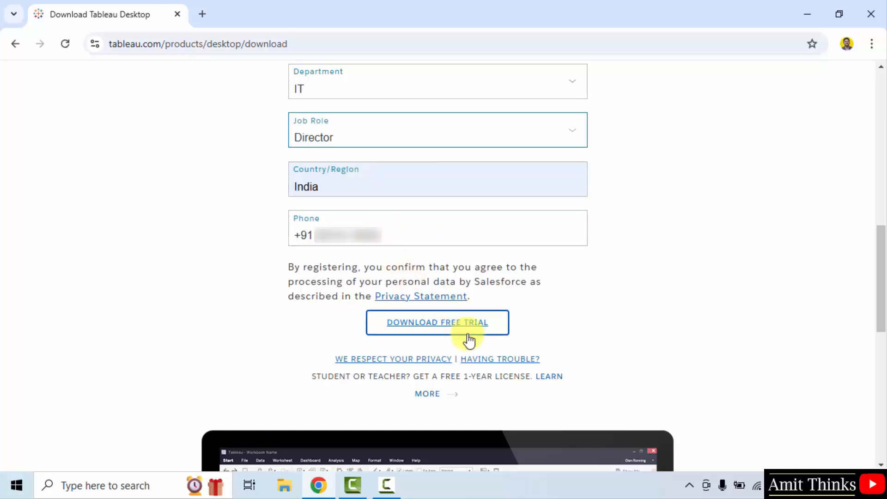
click(446, 327)
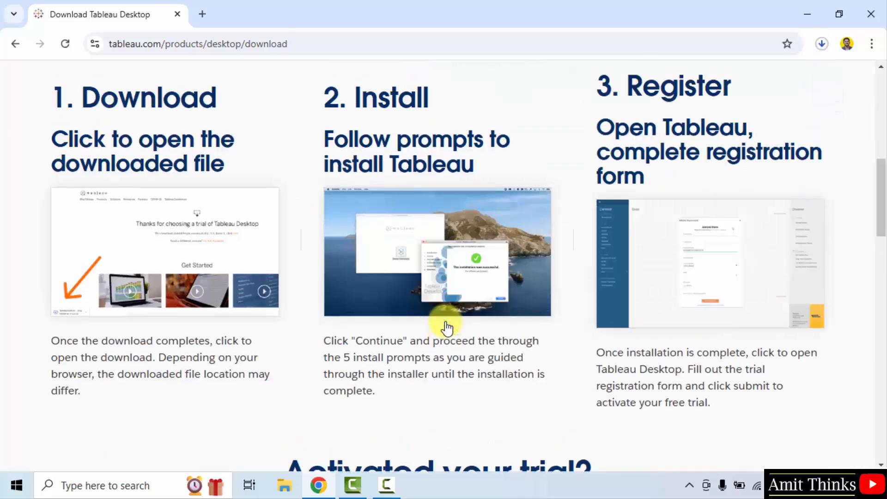
- Open TableauDesktop-64bit-2024-3-1.exe from Chrome's downloads and minimize Chrome to show the setup screen
click(821, 44)
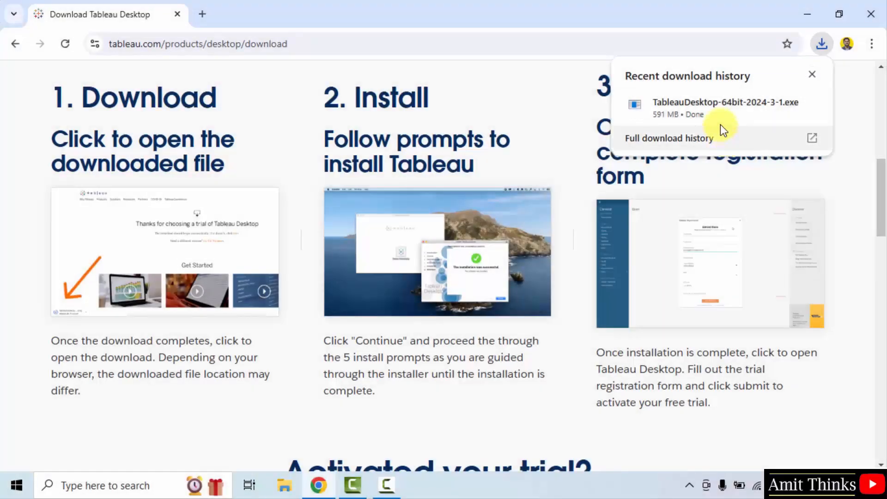
right_click(721, 118)
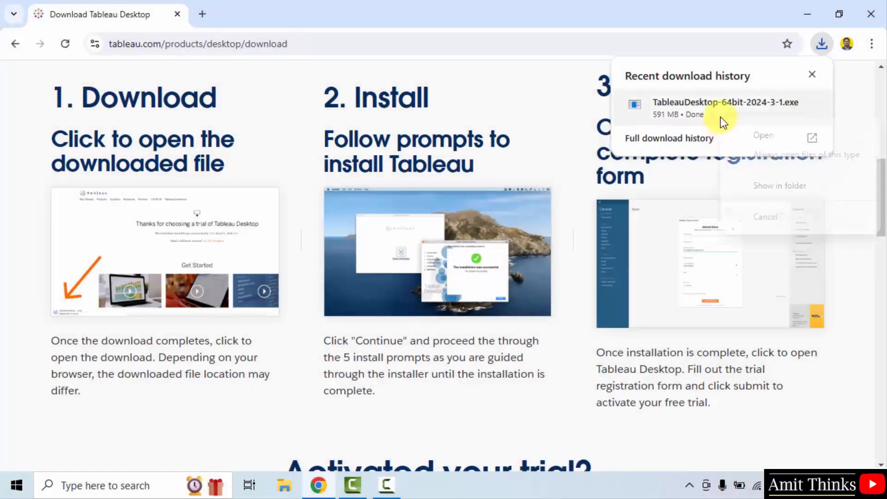
click(795, 135)
click(807, 14)
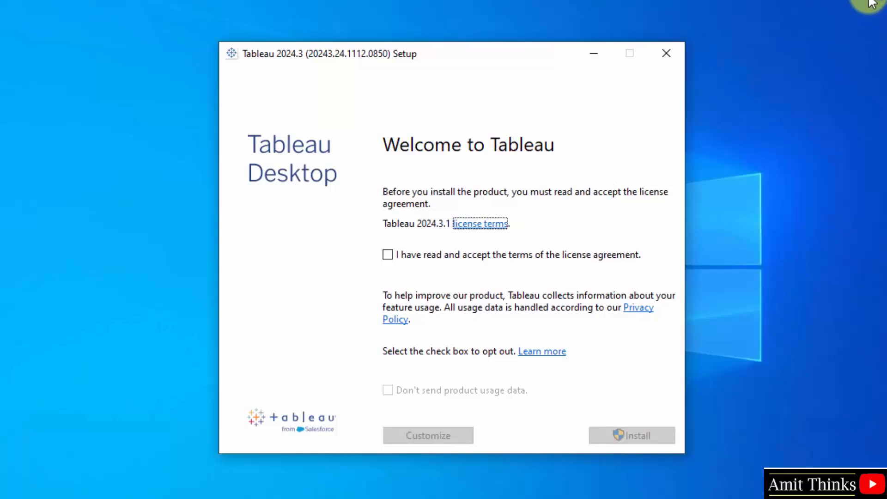
- Accept the licence agreement, install Tableau 2024.3.1, and restart the computer when setup finishes
click(388, 255)
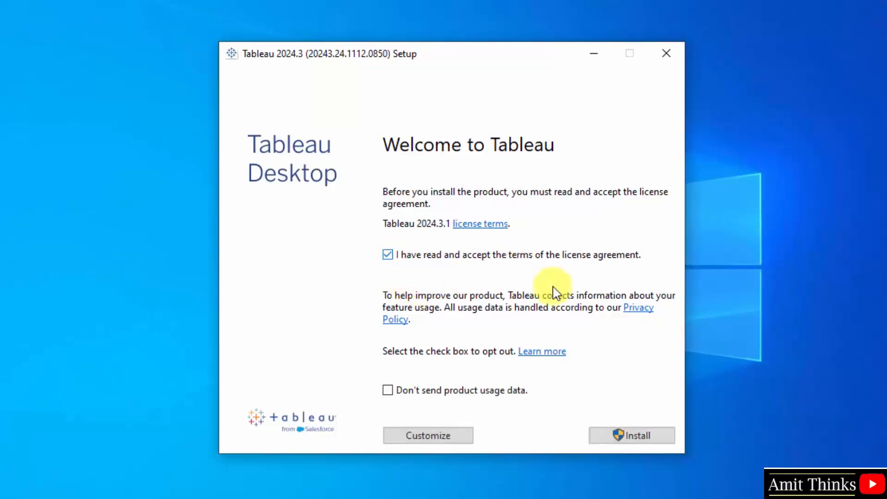
click(641, 441)
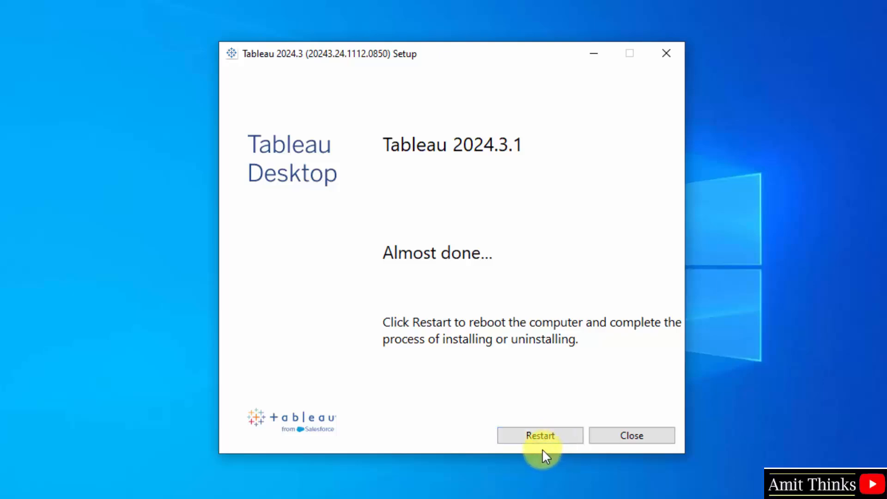
click(540, 437)
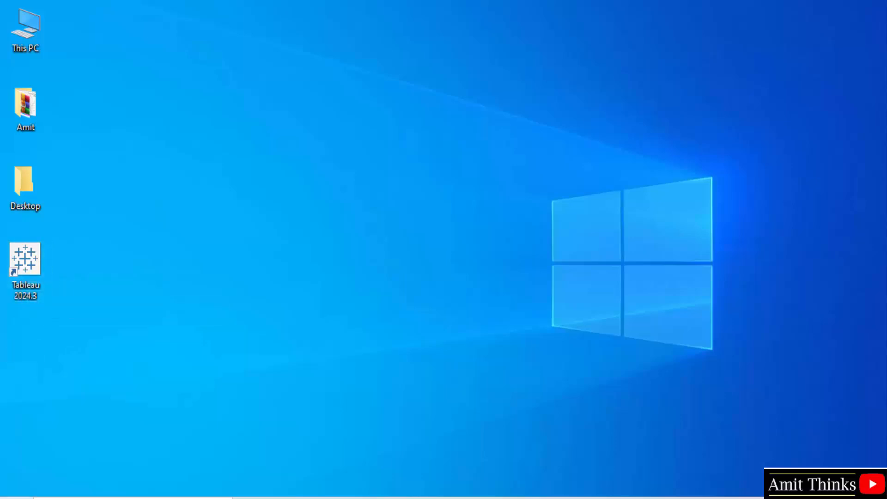
- Search 'tableau' in the Start menu and launch Tableau 2024.3
key(super)
text(tableau)
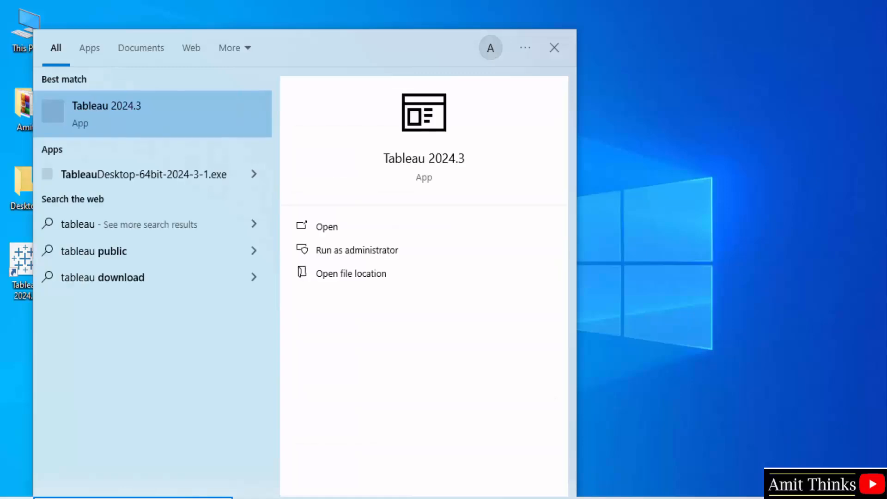
click(423, 228)
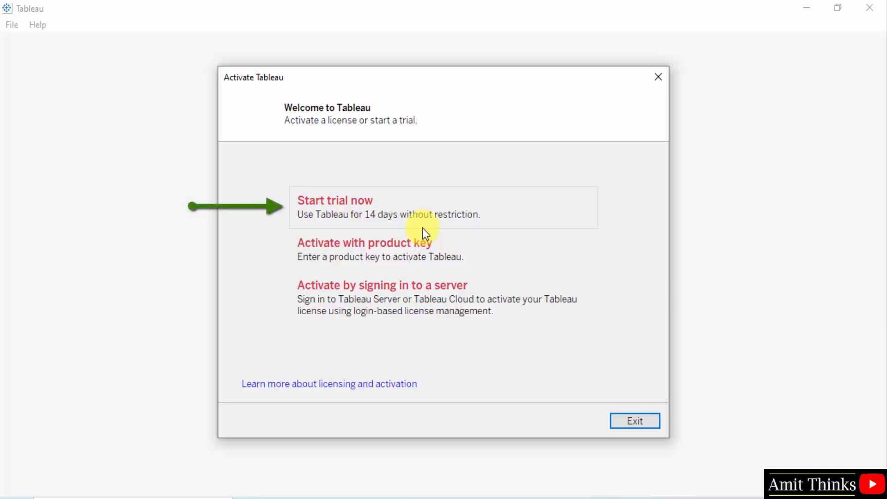
- Start the 14-day trial, register it with the user's e-mail address, and continue past the confirmation
click(422, 227)
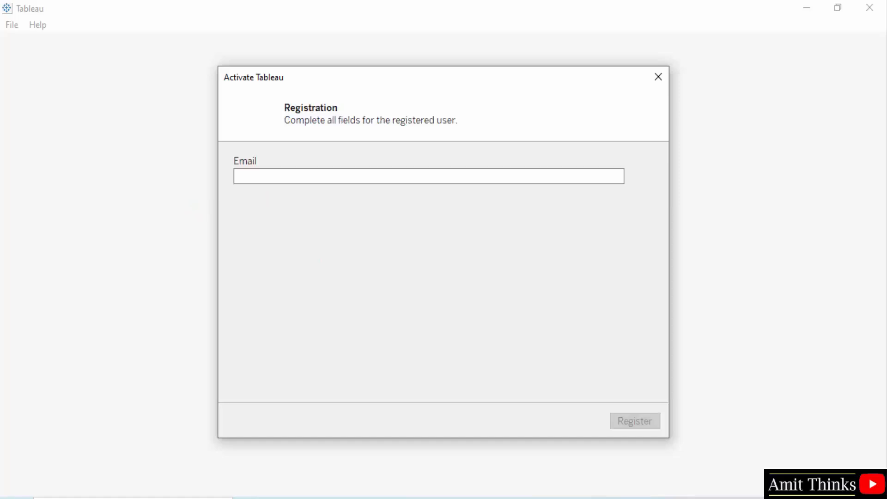
click(429, 176)
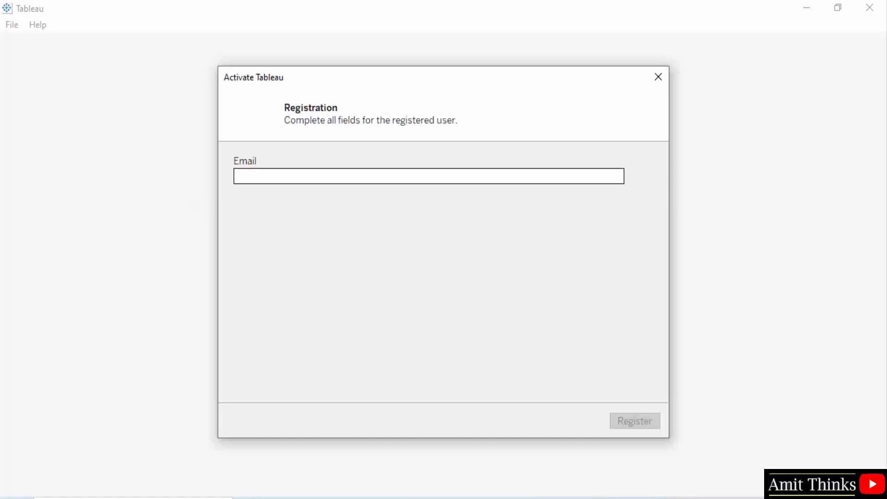
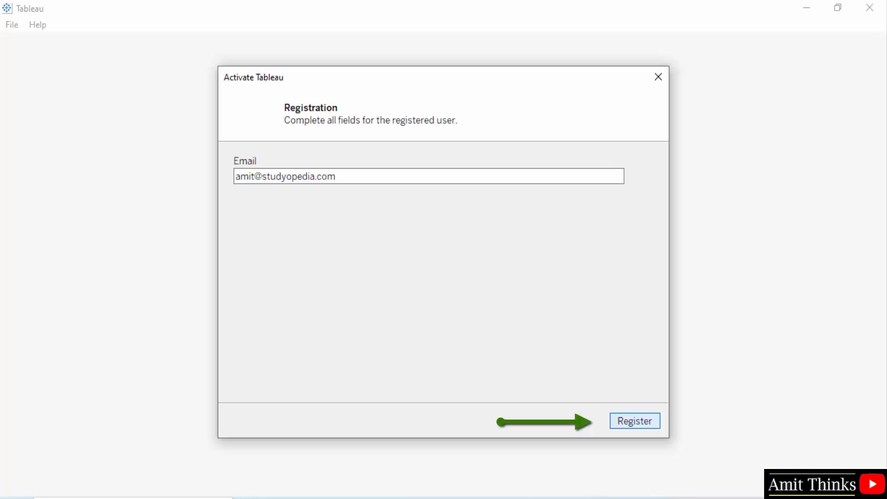
key(Return)
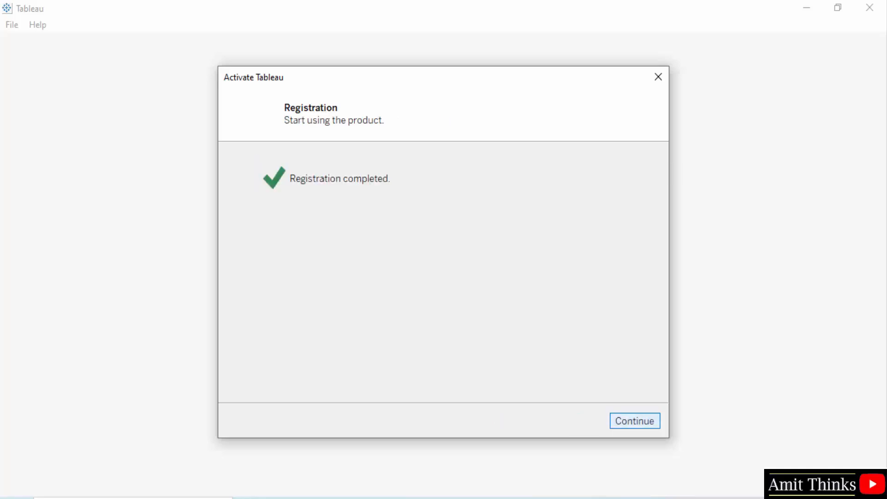
key(Return)
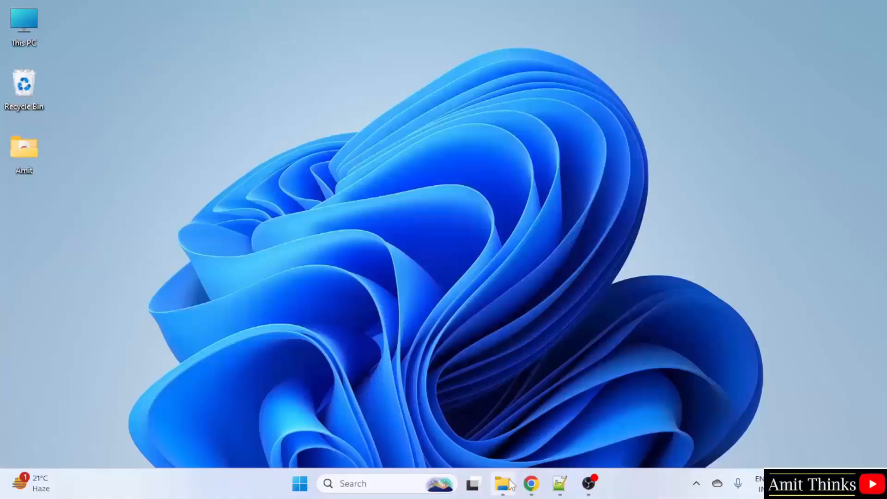
- Google 'Tableau Desktop' in a new Chrome window and open the tableau.com/products/desktop result
click(529, 484)
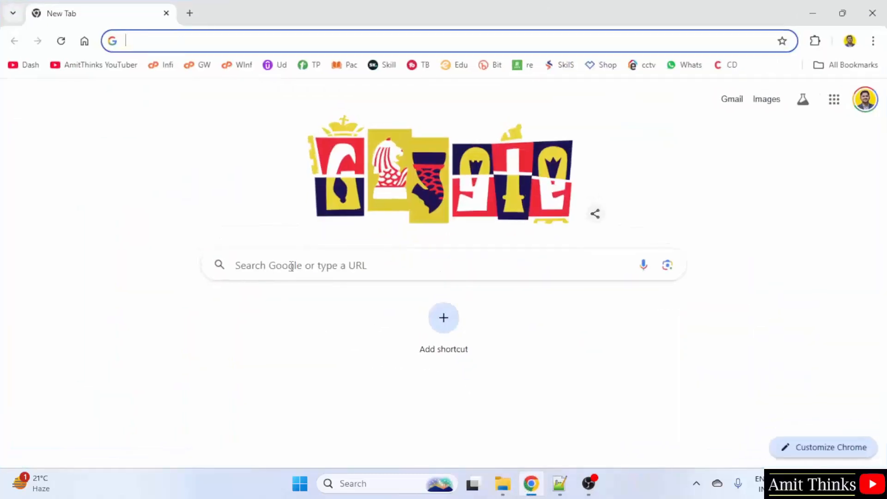
click(291, 266)
text(Tableau De)
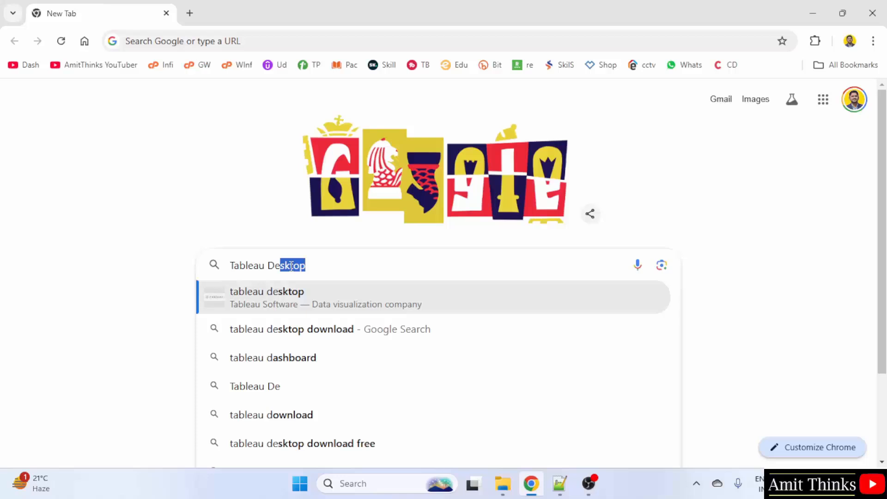
text(sktop)
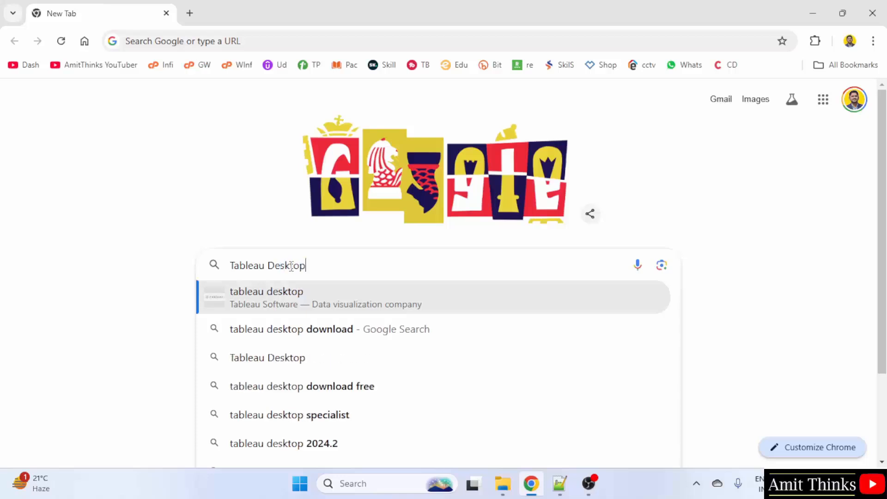
key(Return)
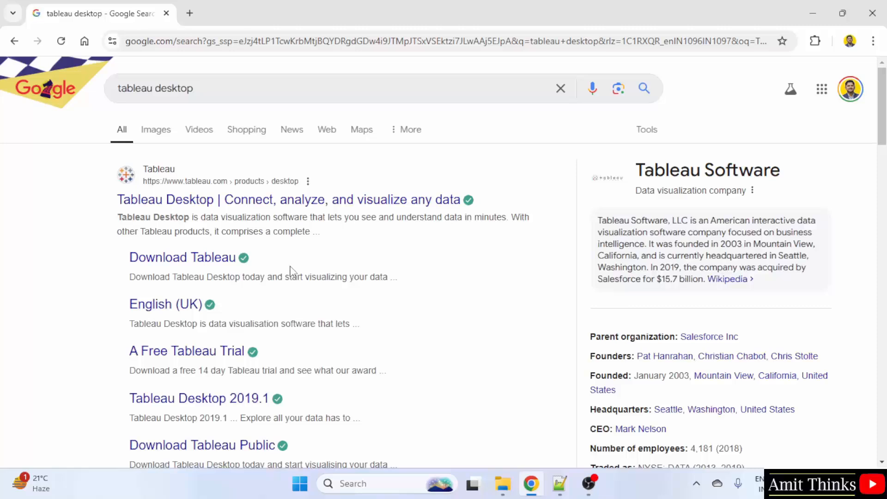
click(289, 207)
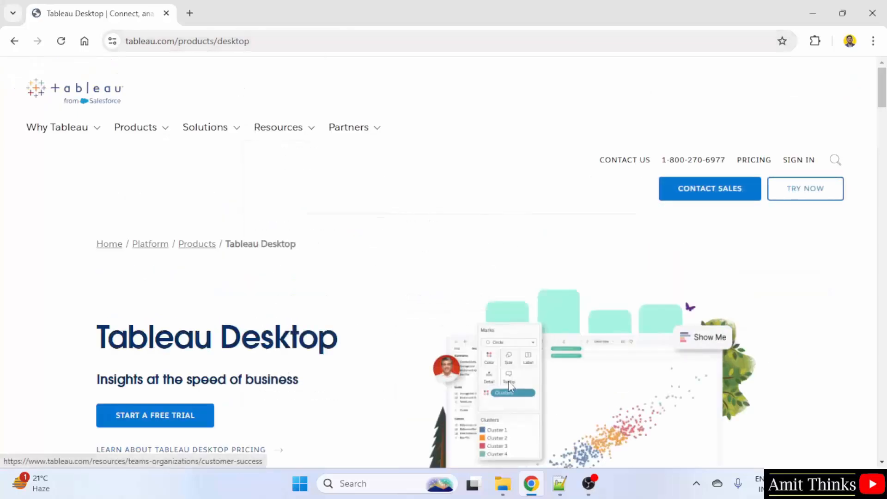
scroll(406, 237, down, 3)
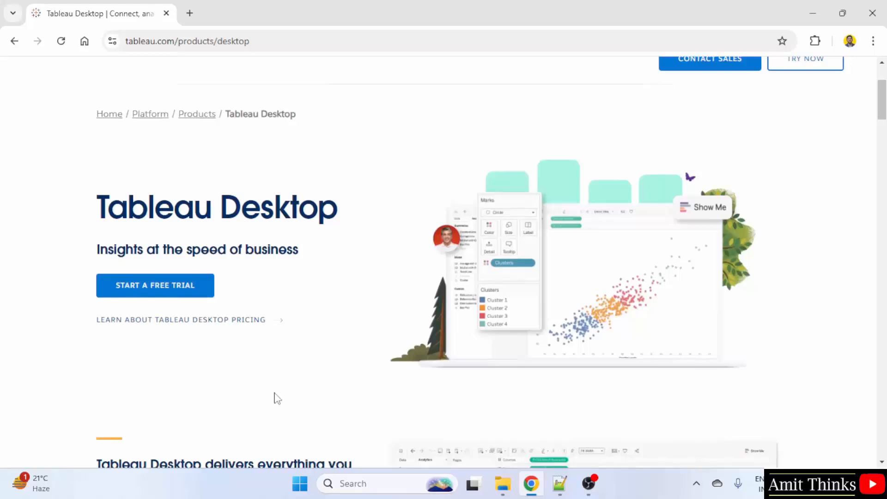
- Open the free 14-day trial sign-up form and scroll down to its fields
click(197, 286)
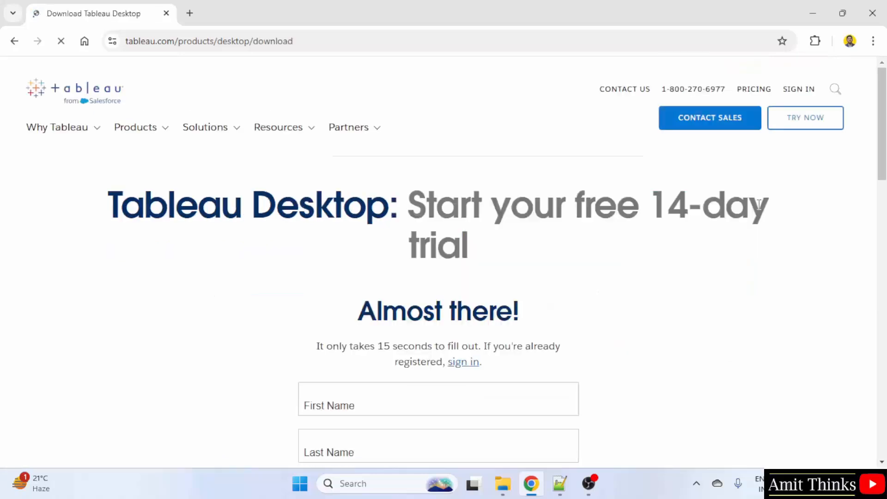
scroll(177, 157, down, 1)
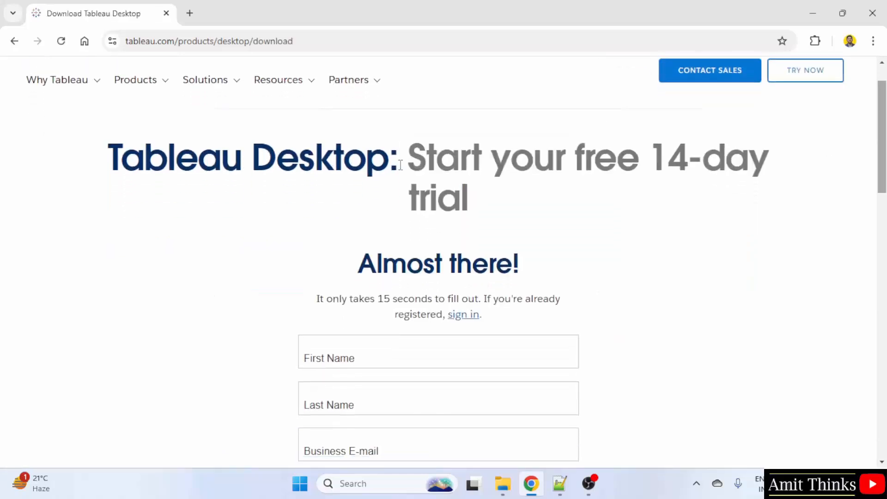
triple_click(177, 157)
click(400, 188)
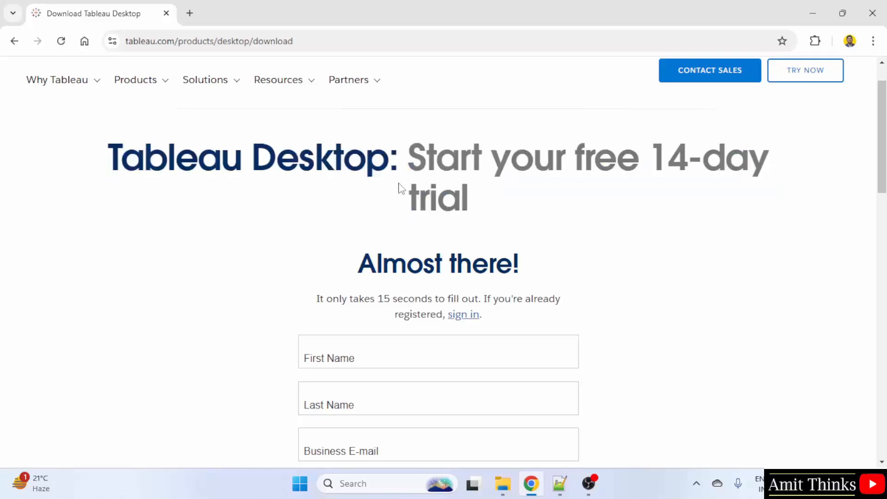
scroll(444, 259, down, 5)
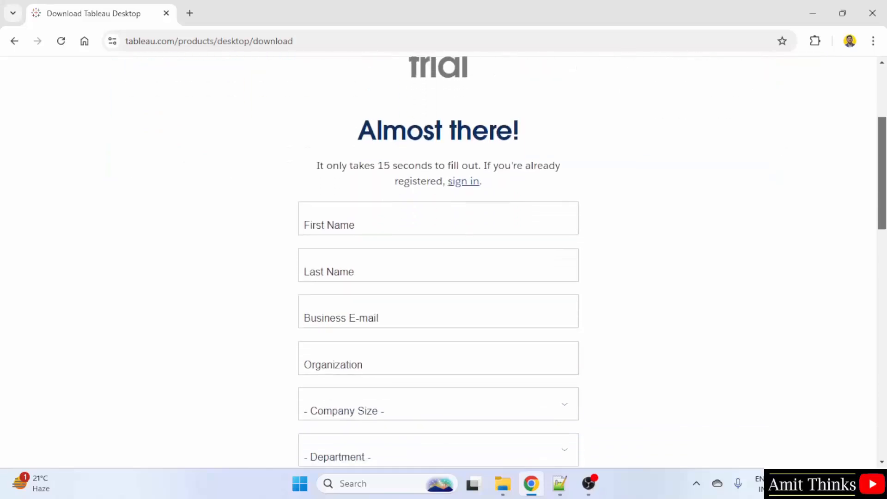
scroll(443, 259, down, 1)
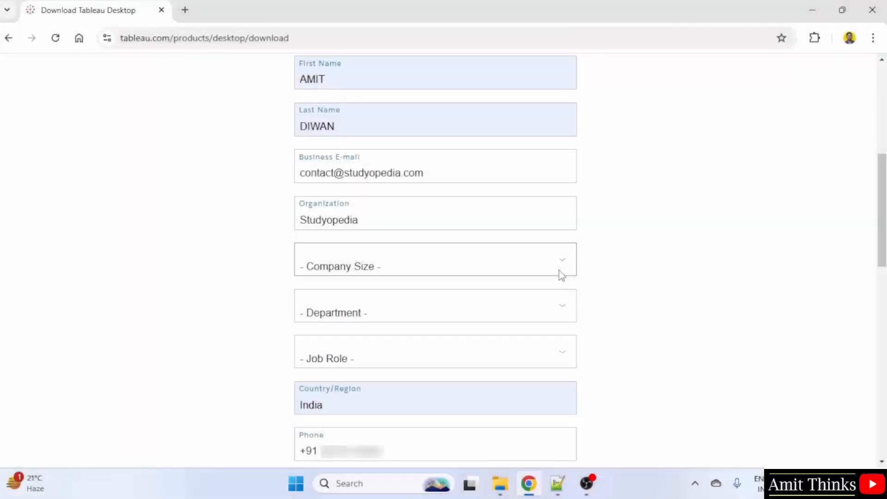
- Choose 1 - 20 employees, IT department and Director role, then submit the trial form
click(561, 275)
click(479, 303)
click(554, 319)
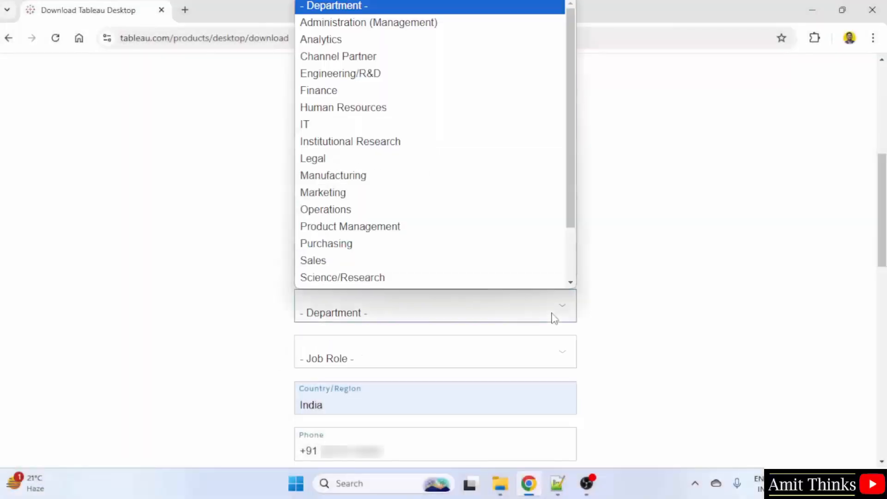
scroll(368, 130, down, 3)
scroll(368, 131, up, 1)
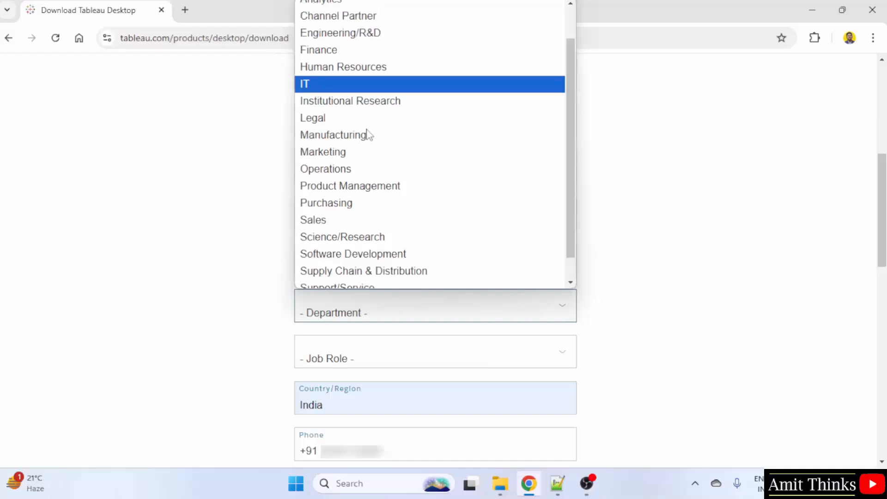
scroll(367, 133, up, 2)
click(367, 128)
click(546, 349)
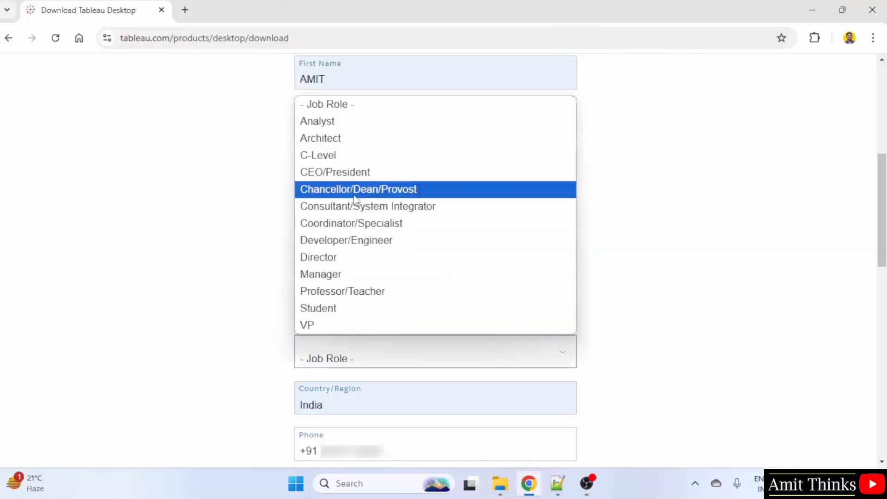
click(364, 257)
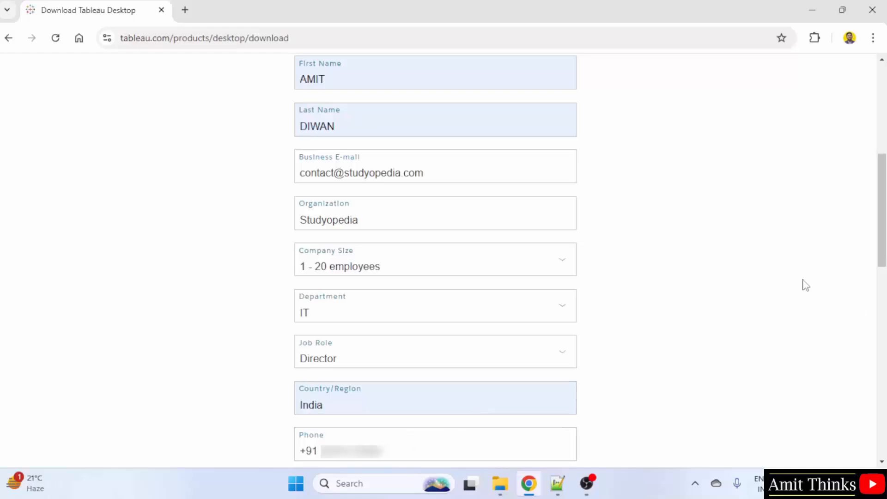
scroll(874, 296, down, 3)
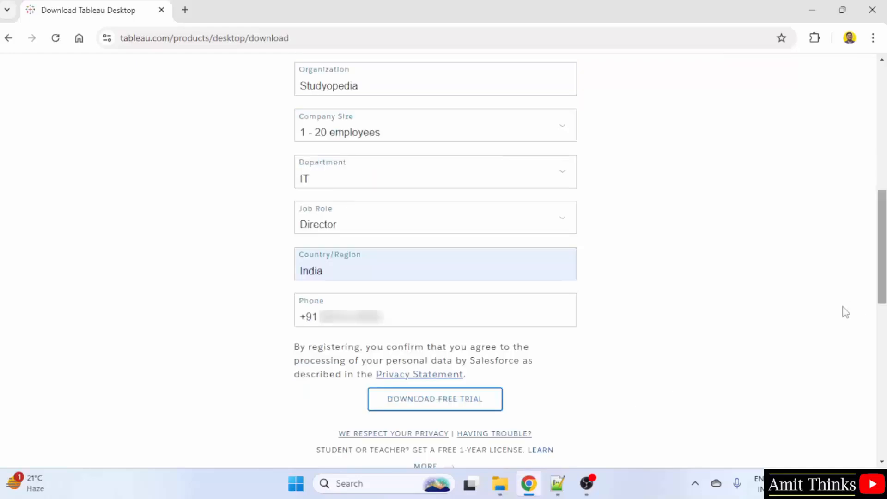
click(421, 409)
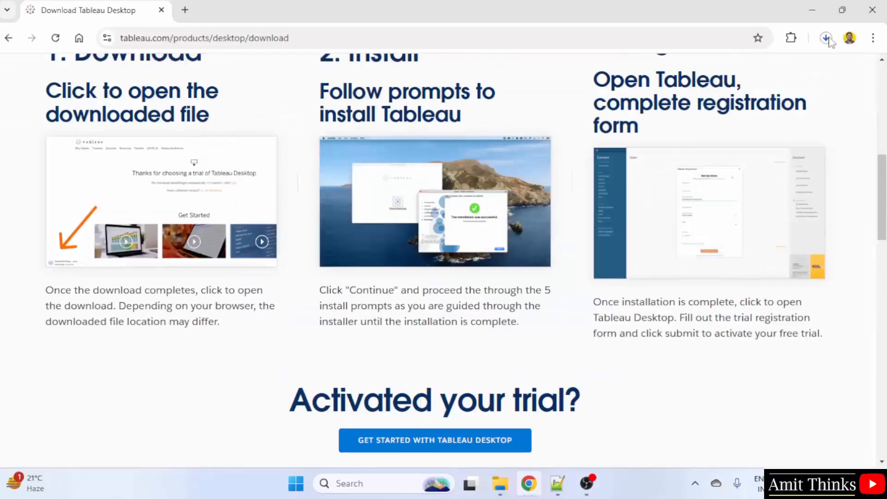
- Open TableauDesktop-64bit-2024-3-1.exe from Chrome's download history and minimize Chrome to reveal setup
click(826, 39)
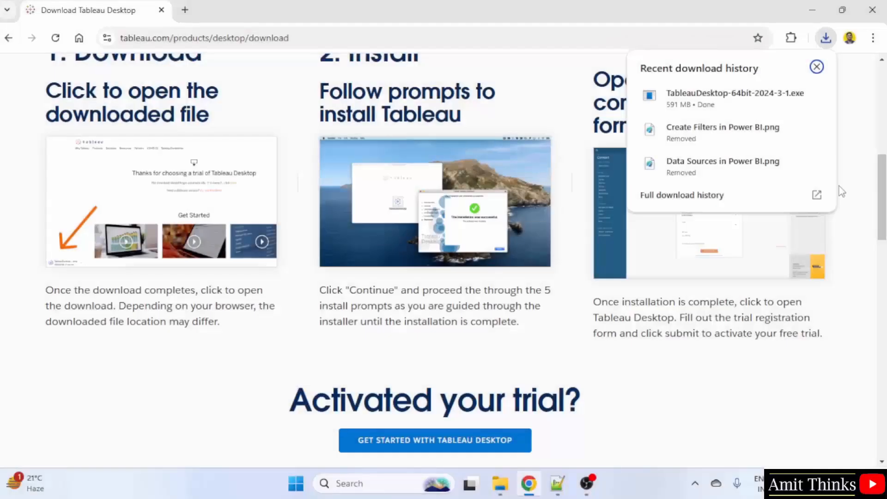
right_click(703, 109)
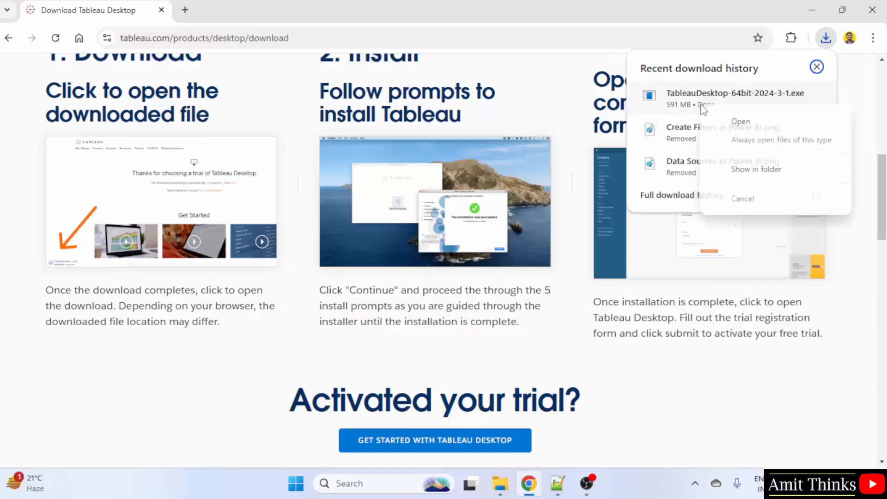
click(775, 124)
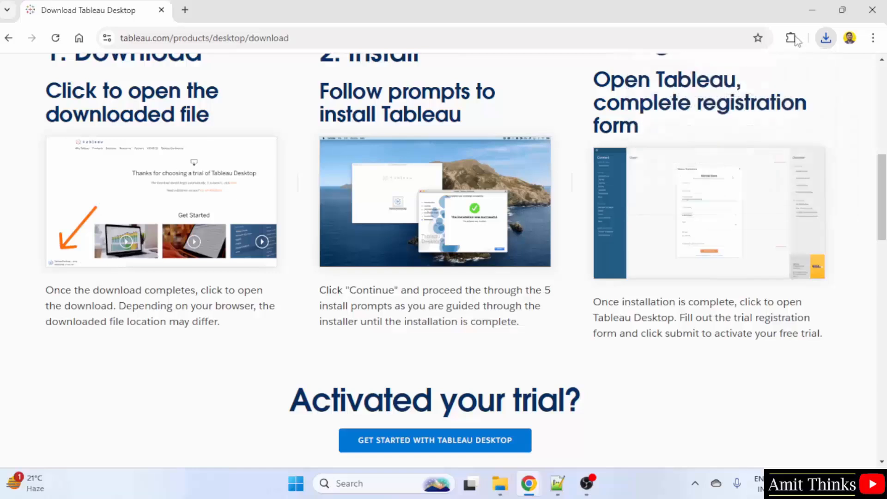
click(814, 10)
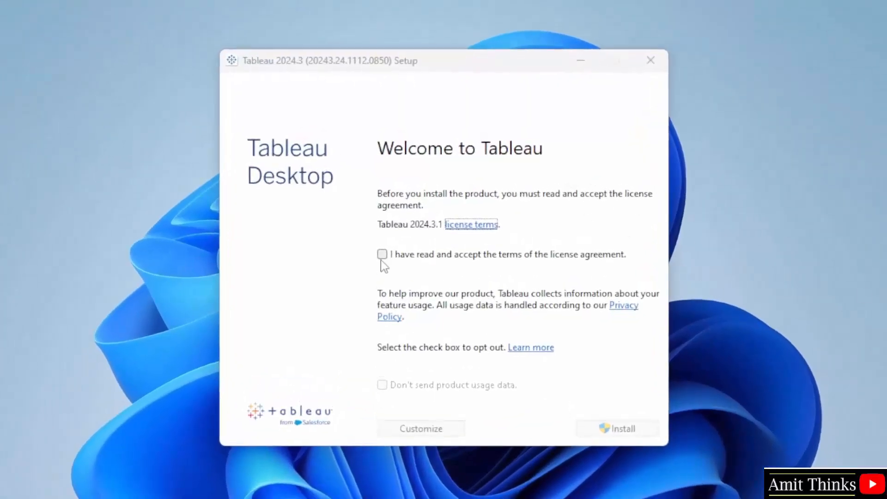
- Accept the licence terms and install Tableau Desktop 2024.3.1
click(382, 255)
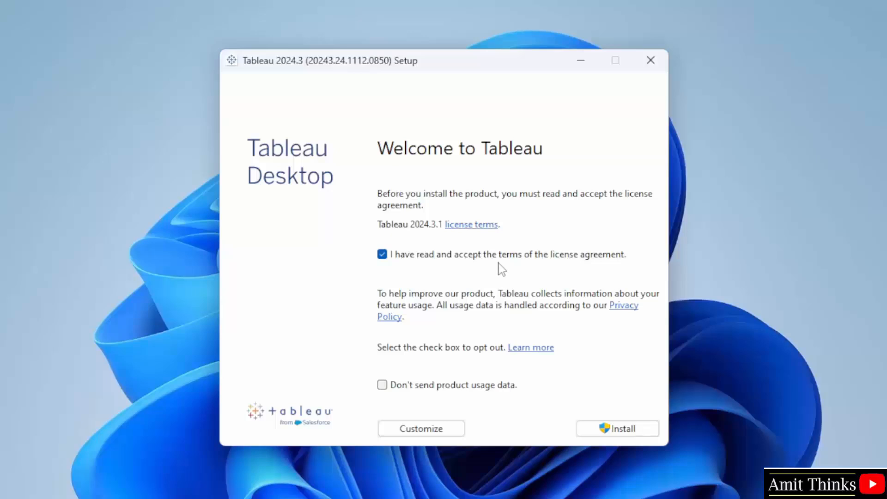
click(627, 431)
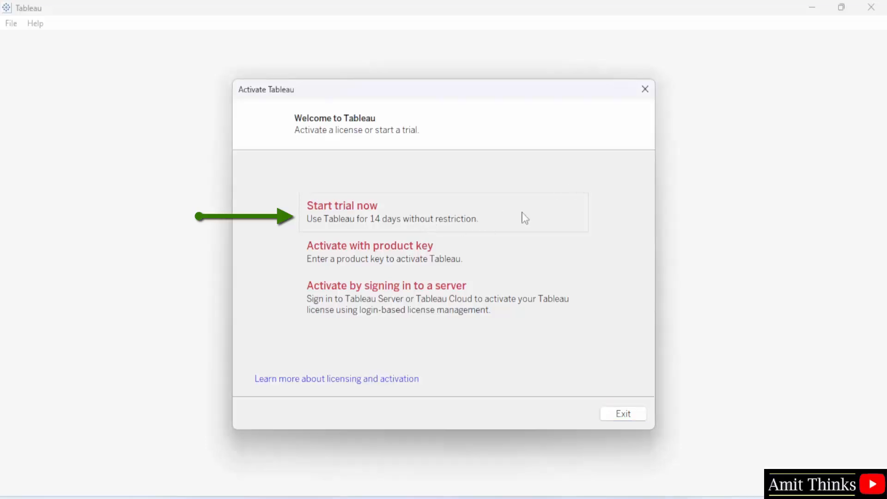
- Begin the 14-day trial, register it with the user's e-mail address, and continue to the Book1 start page
click(449, 225)
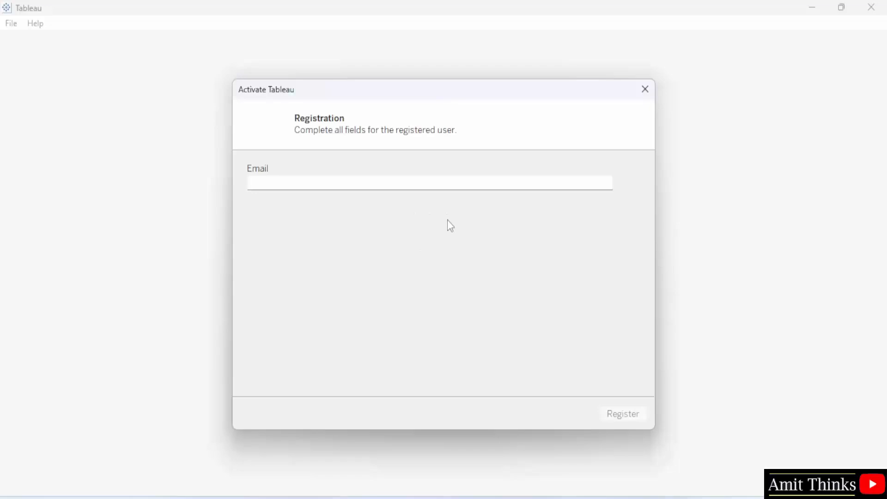
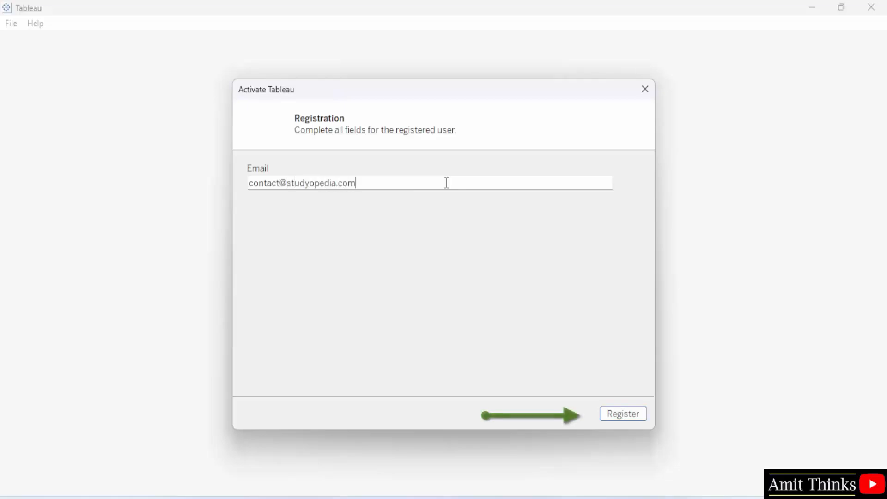
click(624, 418)
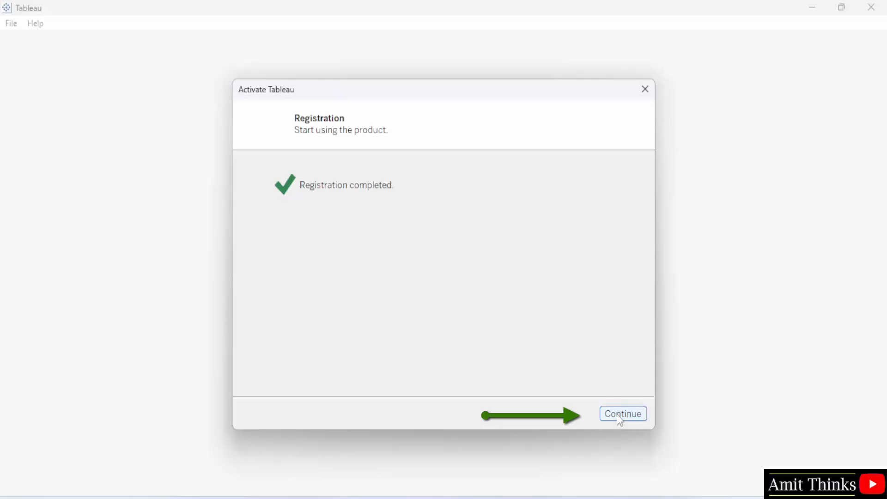
click(618, 415)
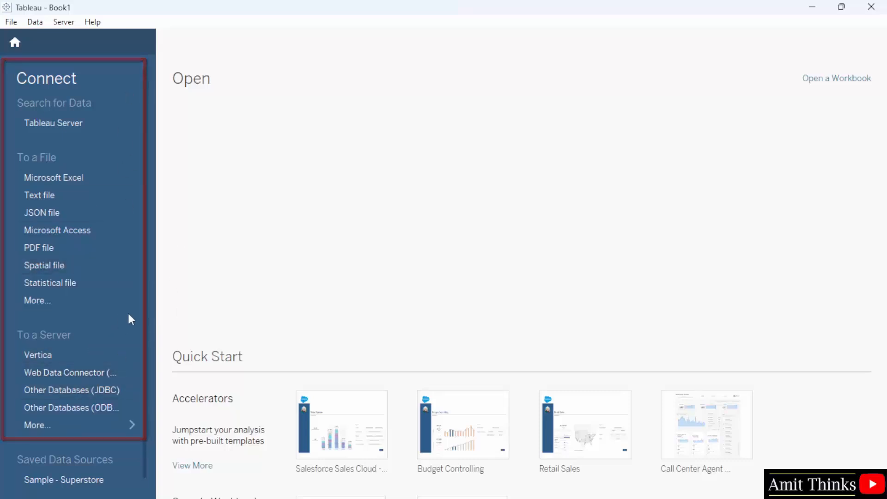
scroll(128, 314, down, 1)
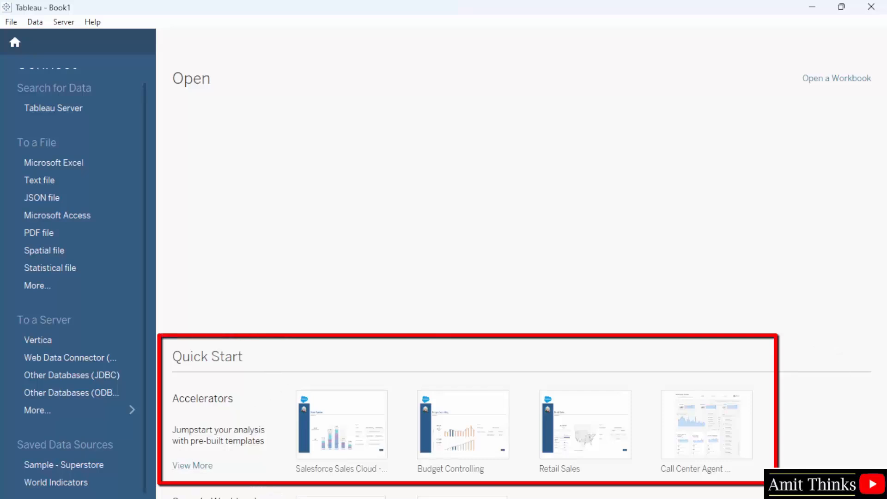
scroll(77, 276, up, 1)
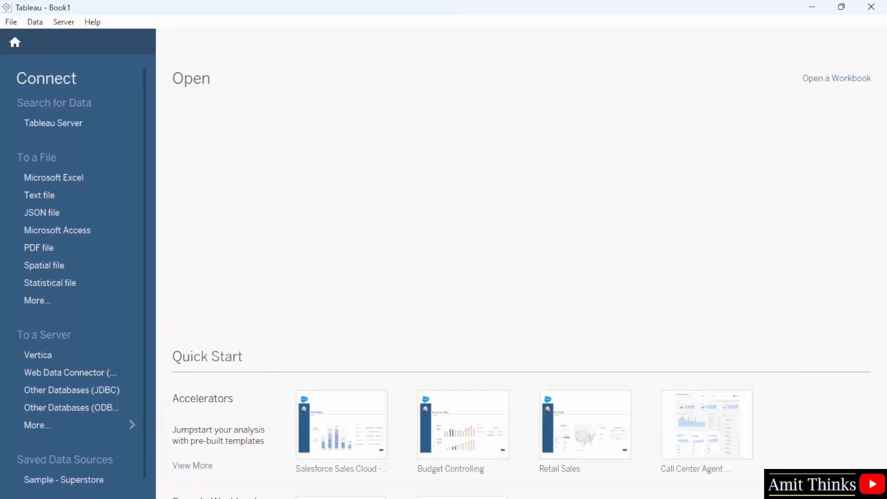
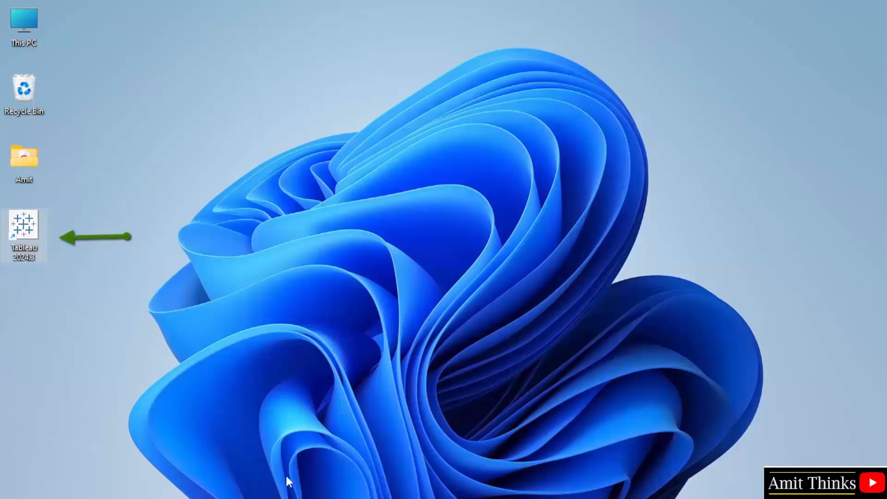
- Search the Start menu for 'tableau' and launch Tableau 2024.3
click(298, 492)
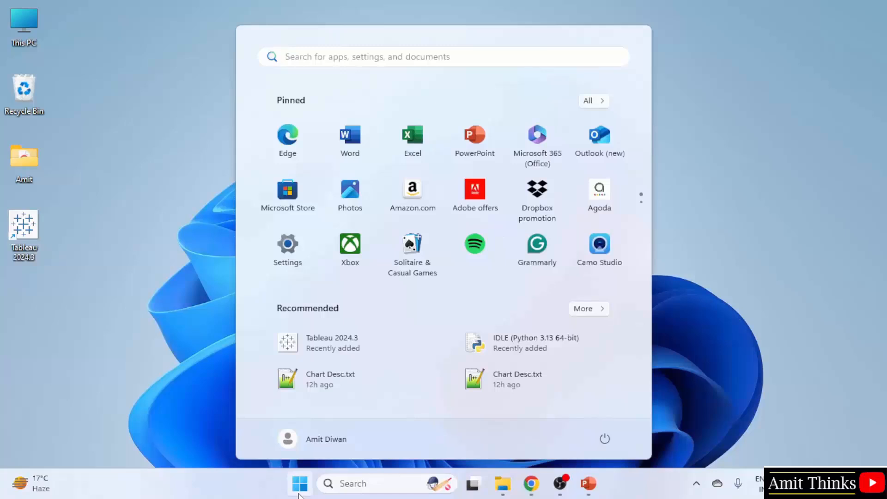
text(table)
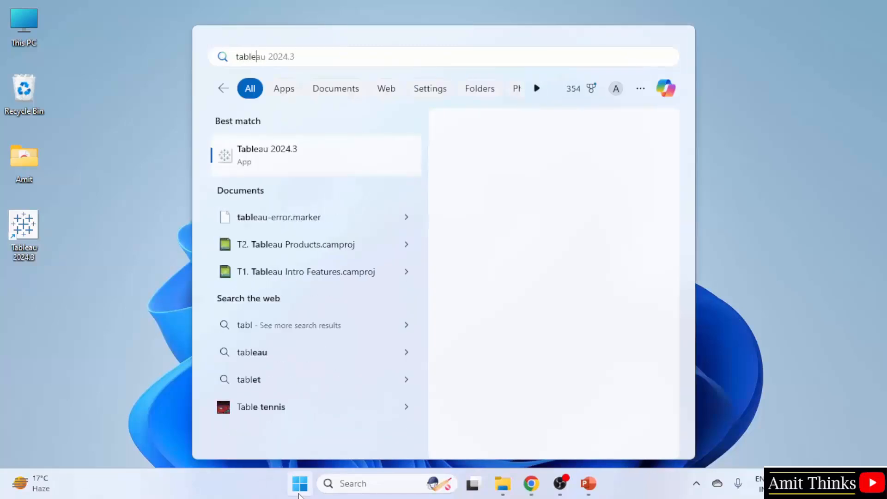
text(alu)
key(BackSpace)
key(BackSpace)
text(u)
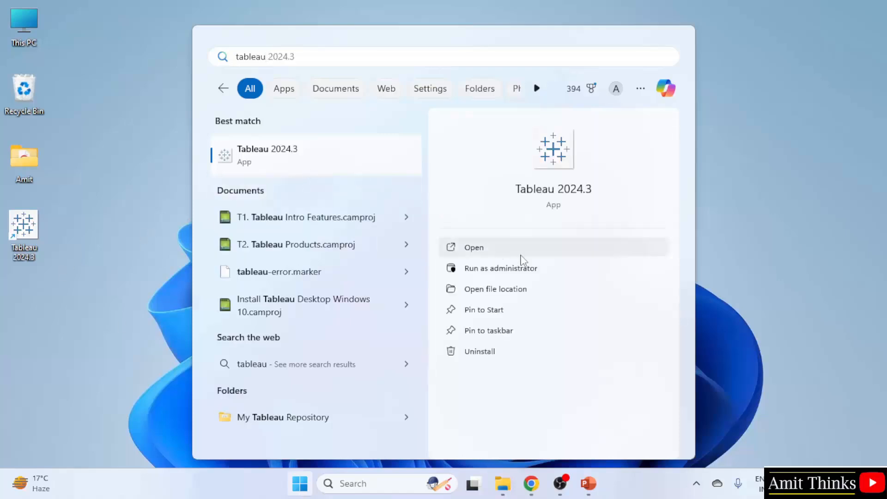
click(773, 221)
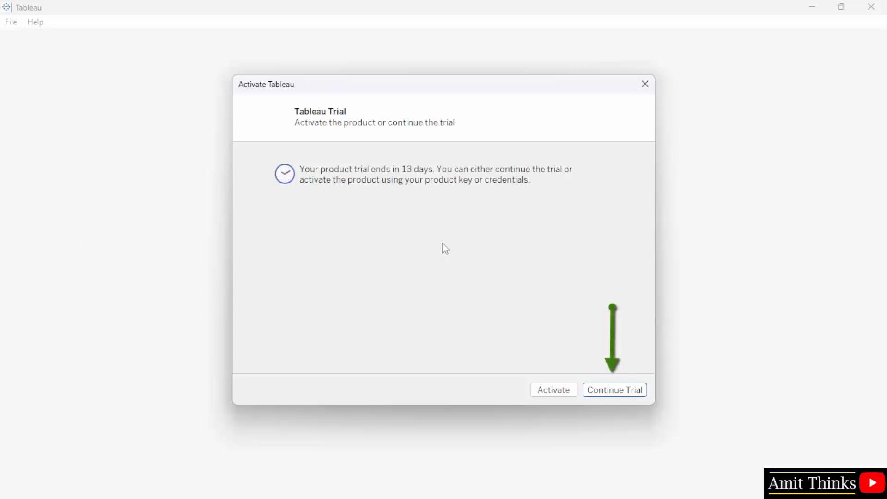
- Continue the Tableau trial without activating to reach the Book1 start page
click(634, 393)
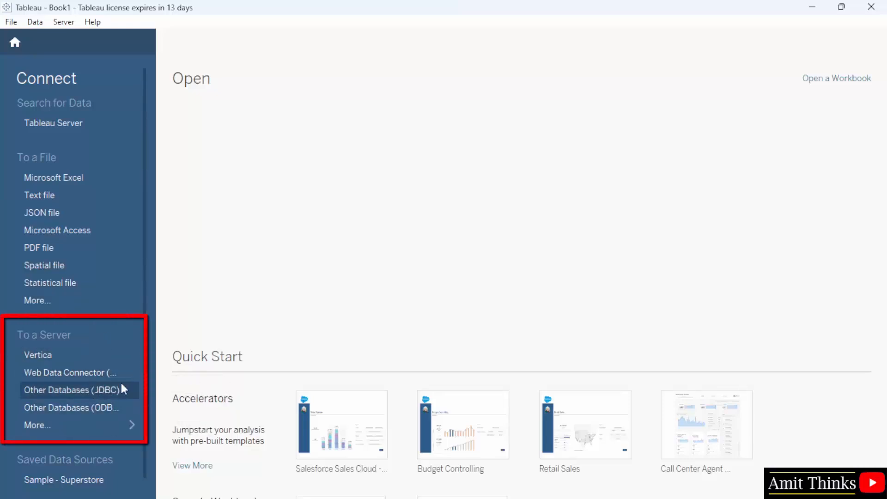
click(98, 430)
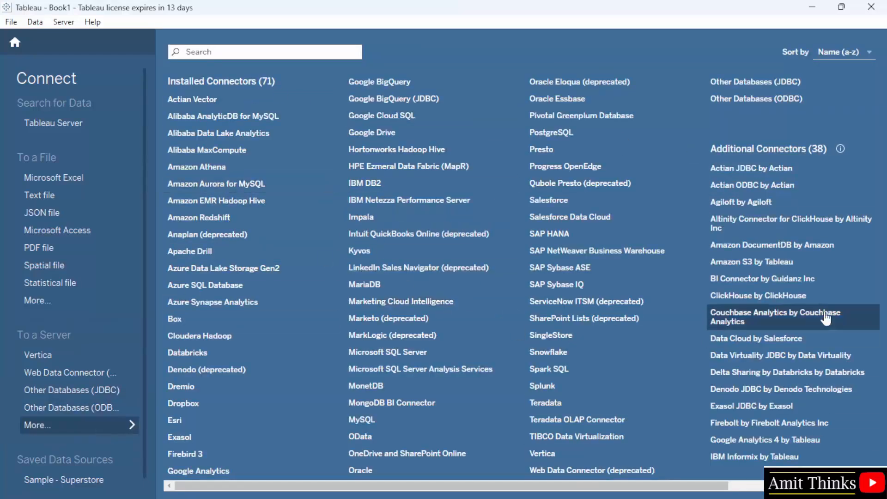
scroll(647, 363, right, 1)
scroll(647, 363, left, 1)
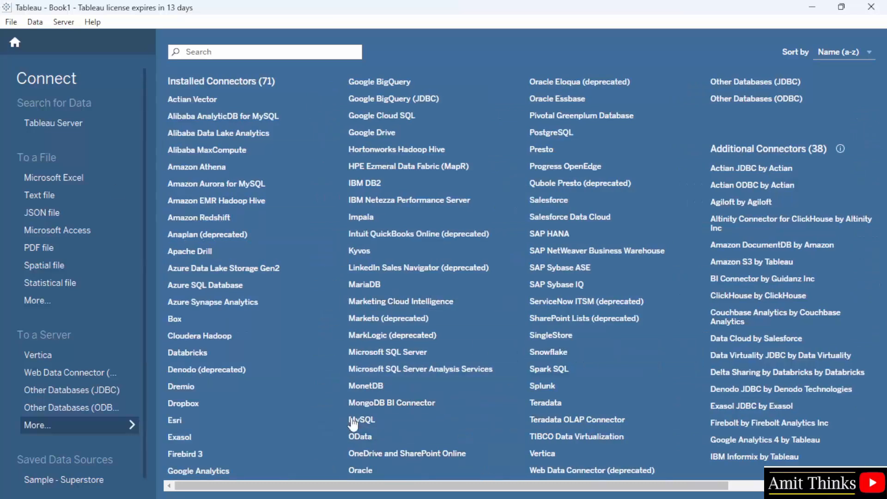
click(41, 303)
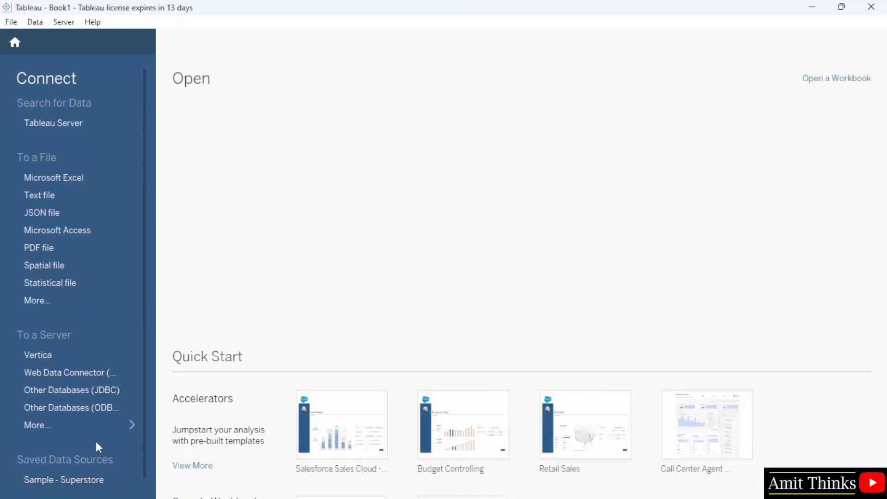
scroll(96, 444, down, 1)
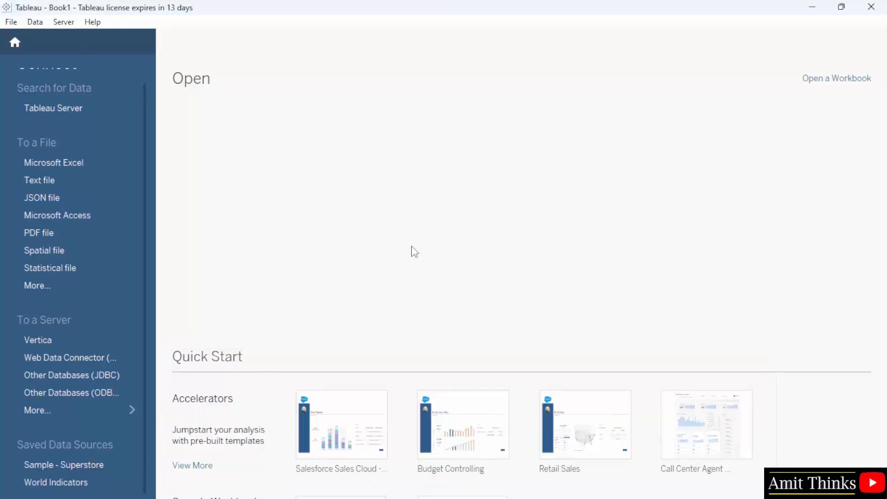
scroll(140, 230, up, 1)
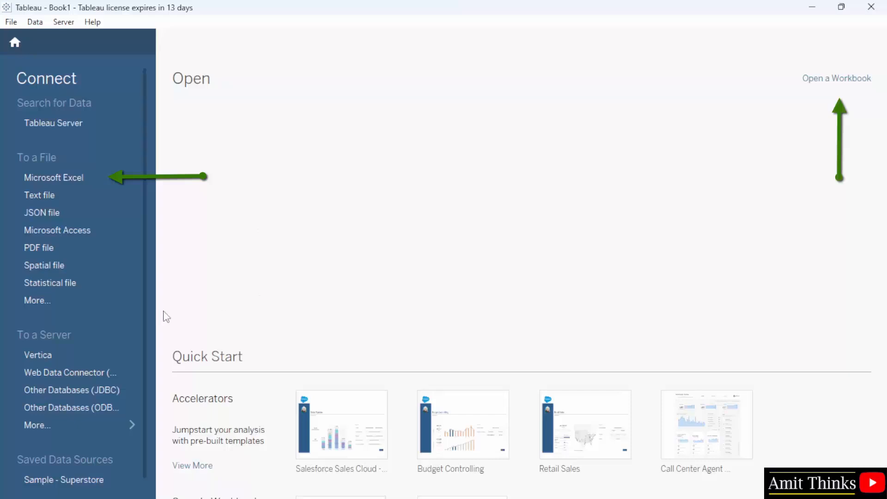
scroll(136, 336, down, 1)
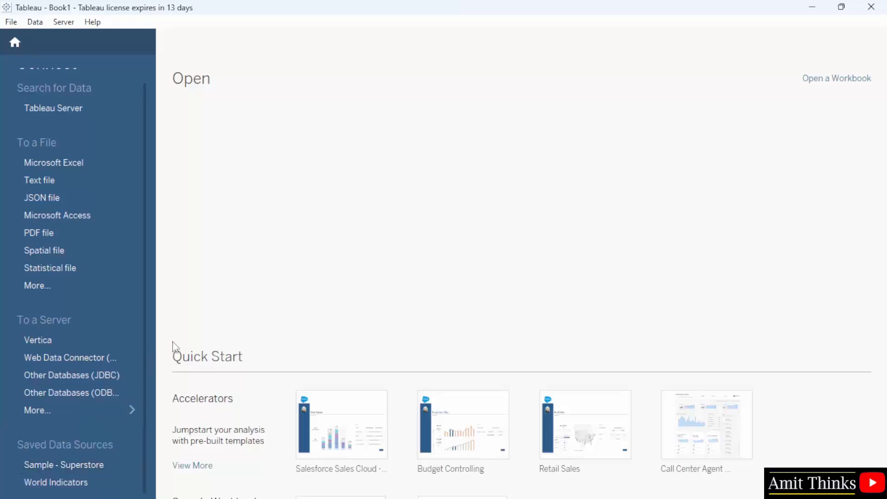
scroll(111, 331, up, 1)
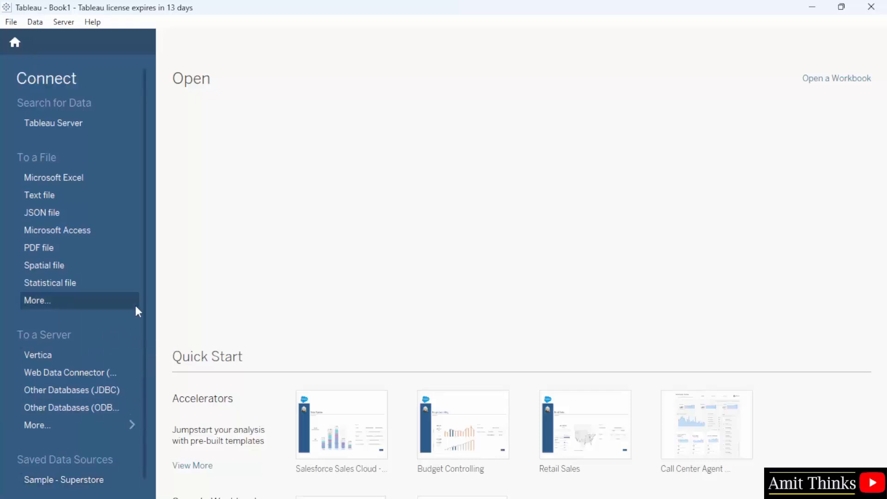
- Start a Microsoft Excel connection and examine the Datasources en_US-US folder path
click(107, 178)
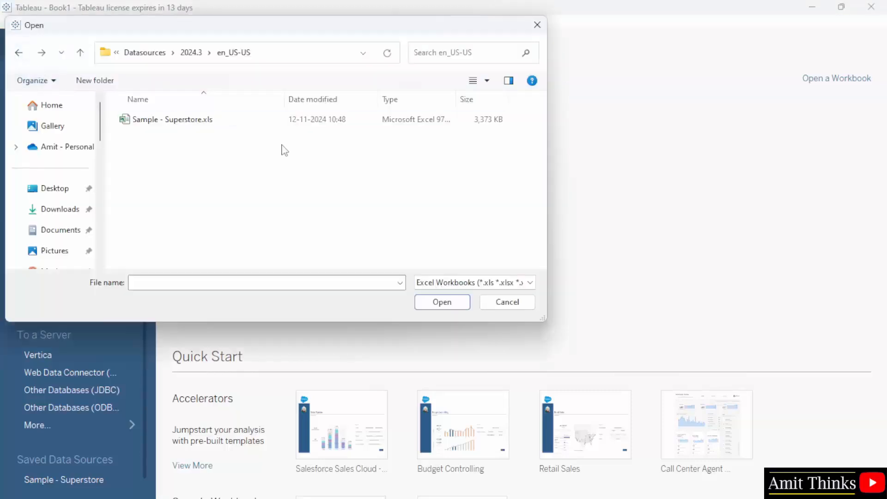
click(349, 60)
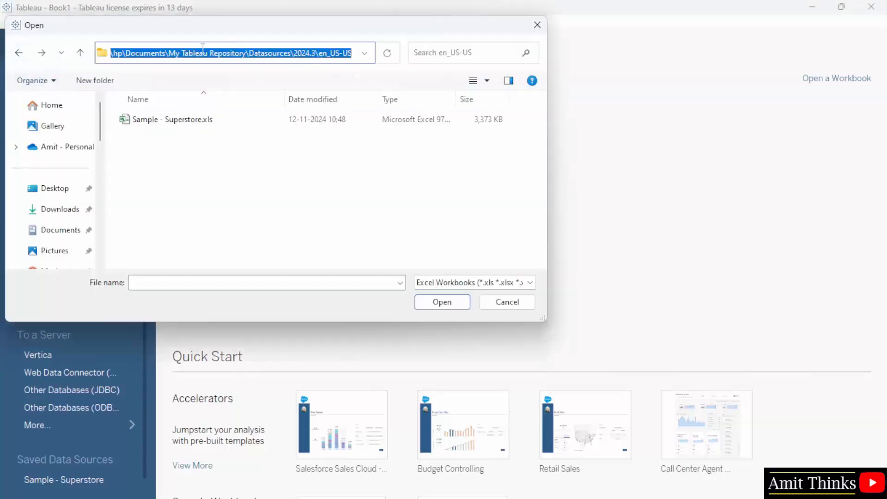
click(225, 53)
double_click(145, 53)
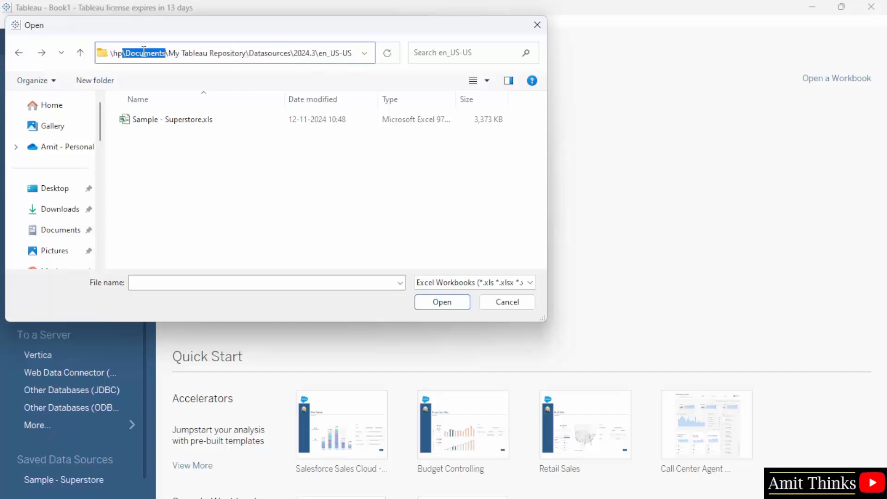
click(173, 53)
double_click(267, 53)
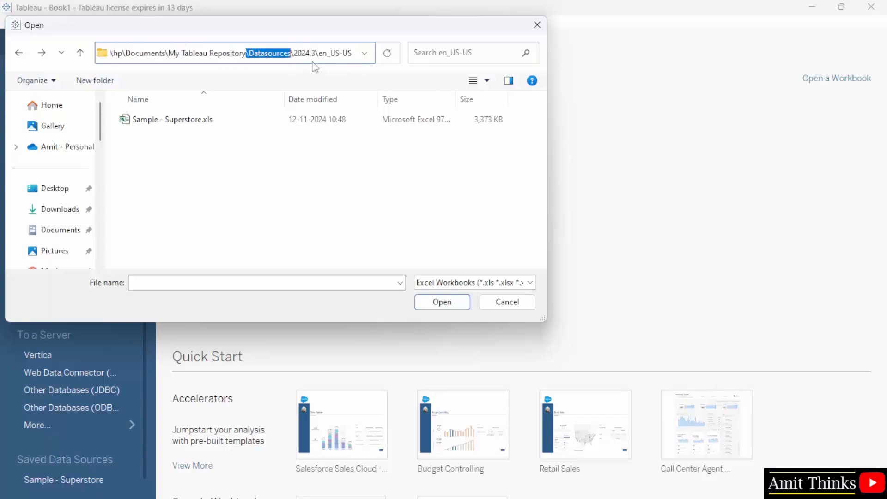
click(339, 57)
drag(317, 56, 360, 56)
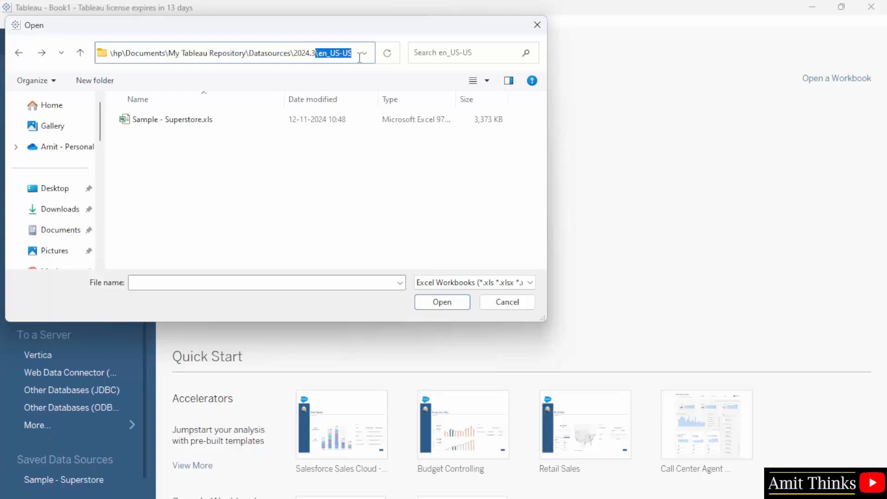
click(252, 160)
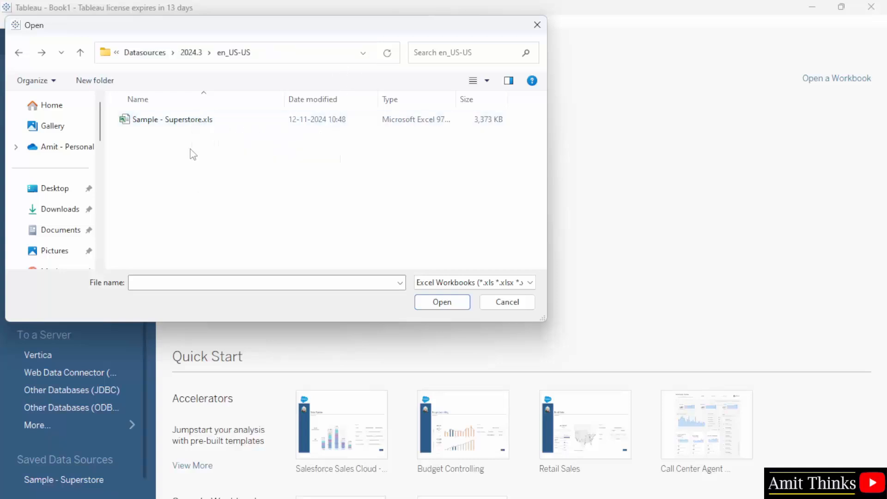
- Select Sample - Superstore.xls and copy its en_US-US folder path
click(179, 121)
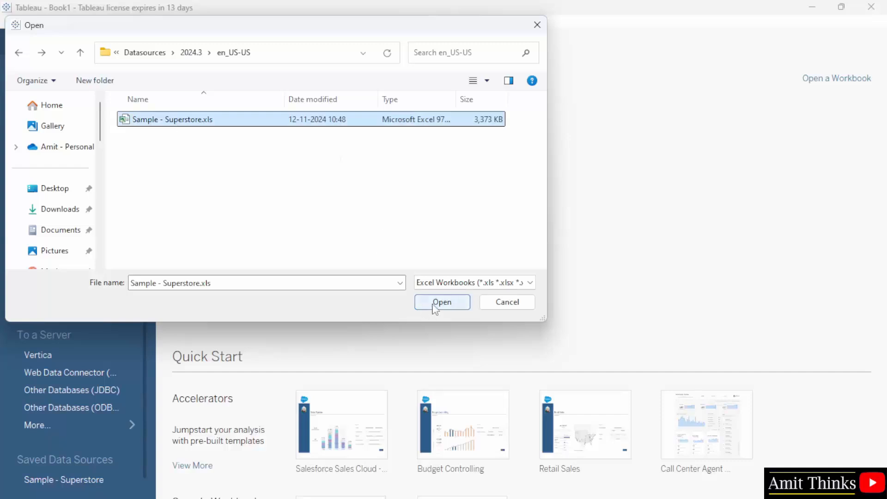
click(328, 52)
right_click(328, 52)
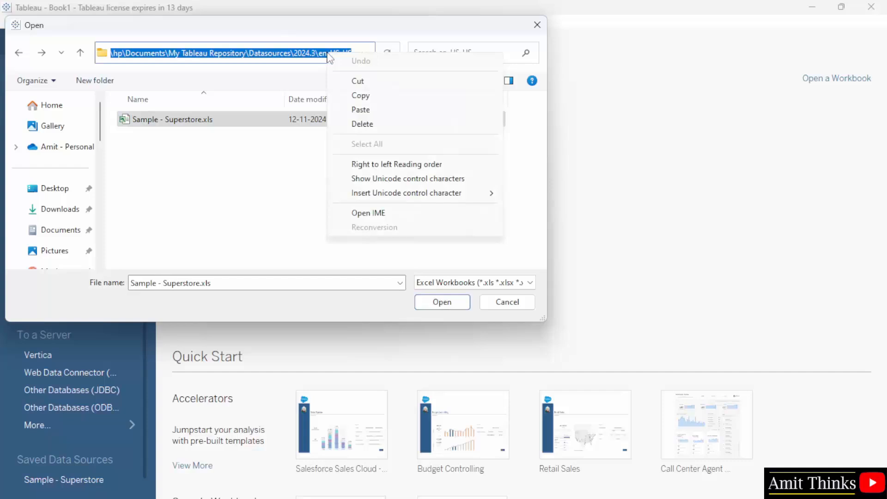
click(375, 96)
- Navigate File Explorer to the copied en_US-US Datasources folder path
click(483, 493)
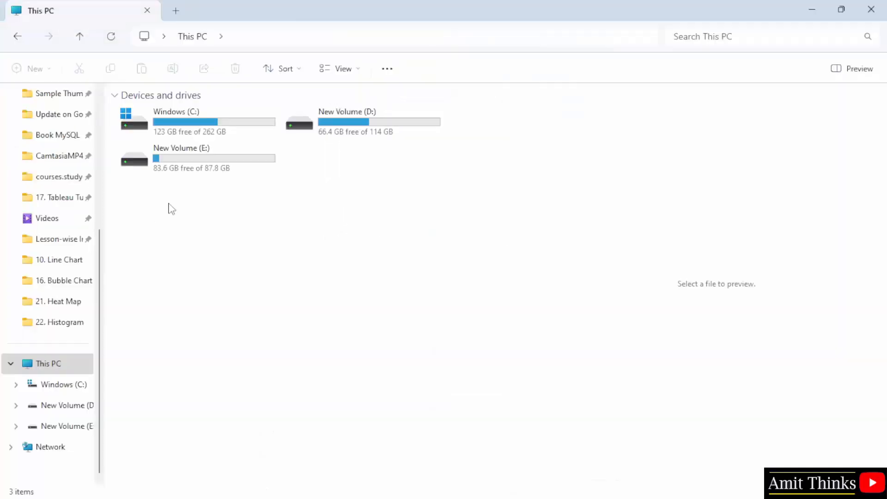
click(387, 38)
right_click(388, 41)
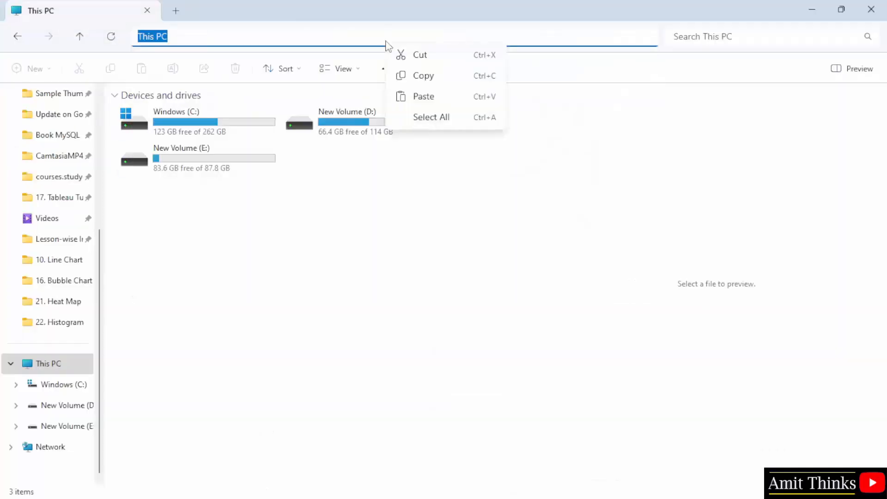
click(438, 97)
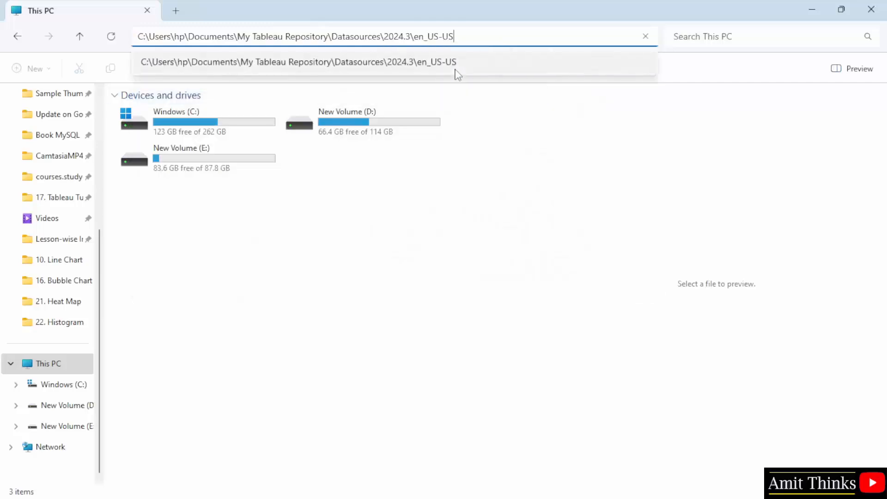
key(Return)
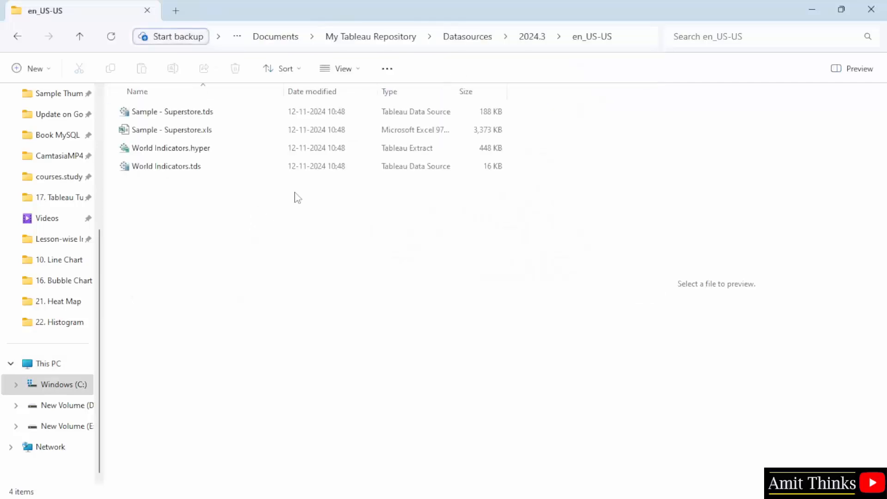
- Select the Sample - Superstore.xls workbook in the en_US-US folder
click(619, 38)
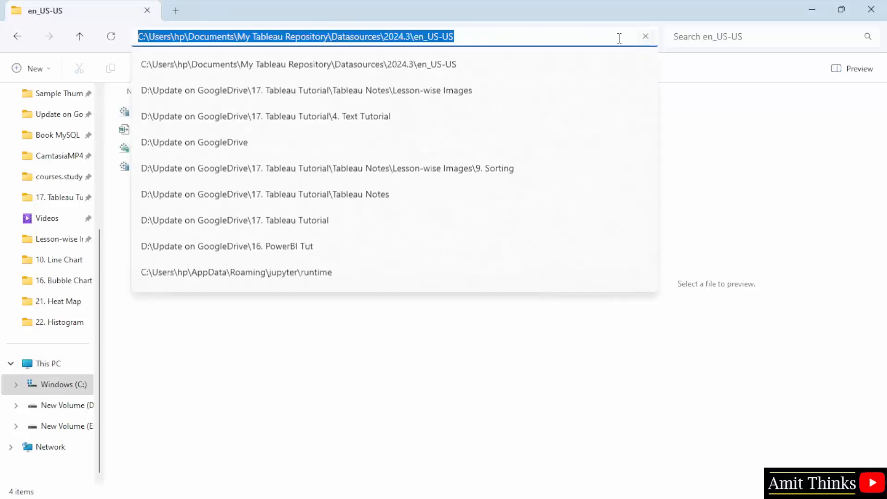
click(196, 40)
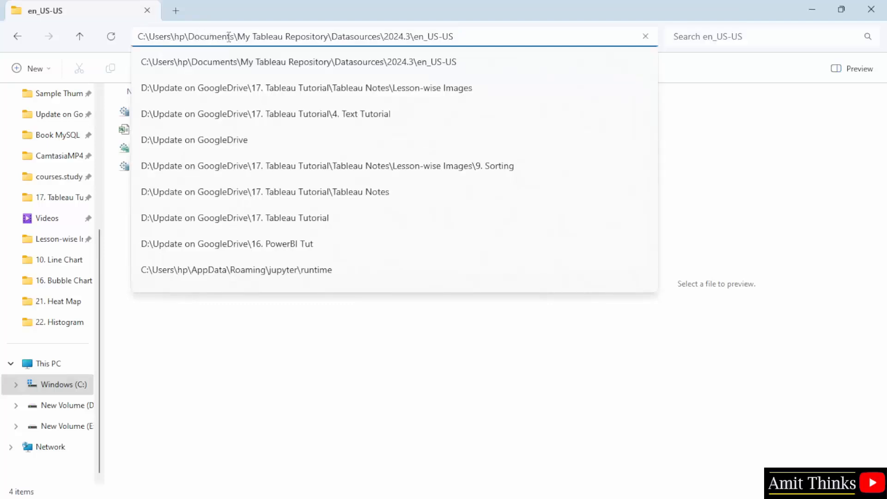
click(442, 352)
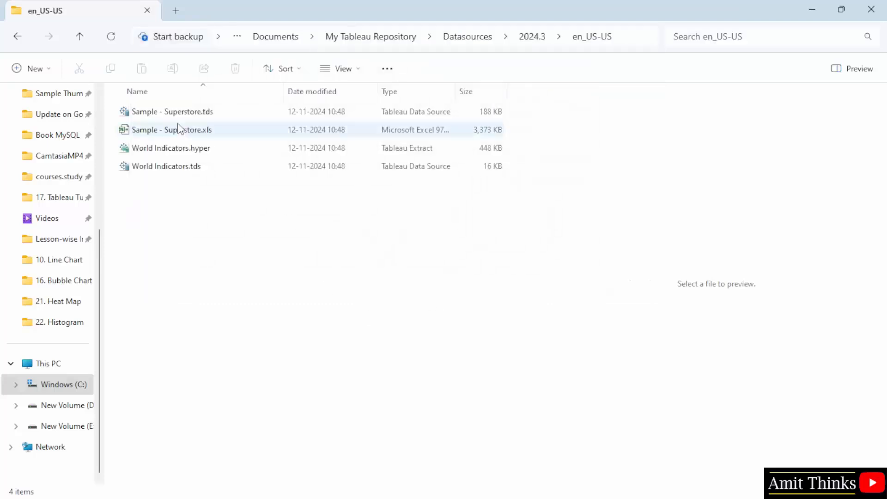
click(209, 134)
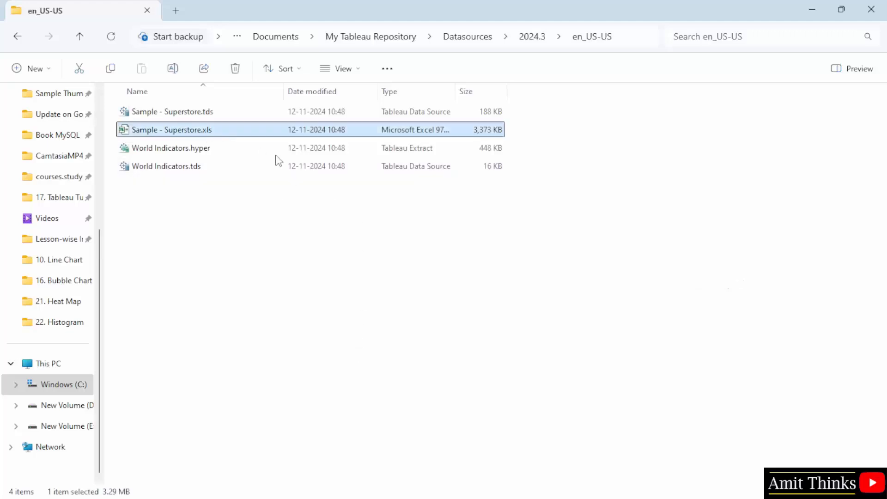
- Open Sample - Superstore.xls in Tableau to list its Orders, People and Returns sheets
click(599, 497)
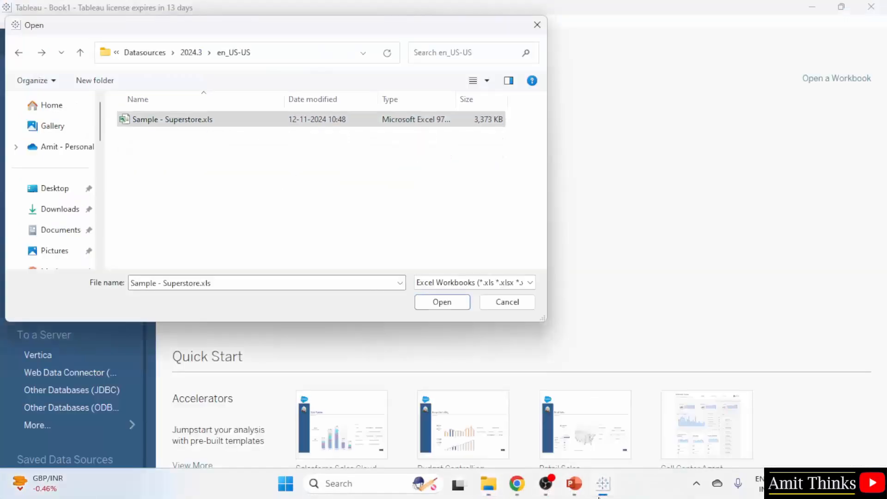
click(314, 52)
click(239, 121)
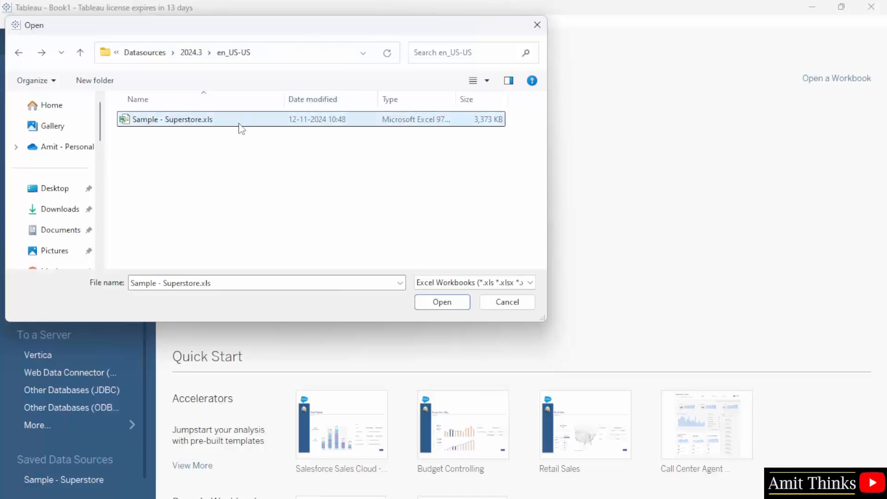
click(443, 303)
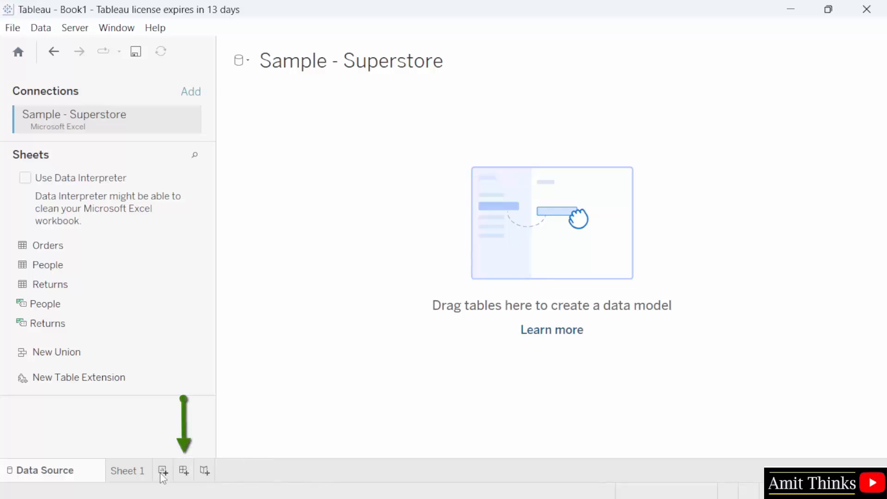
drag(69, 246, 88, 261)
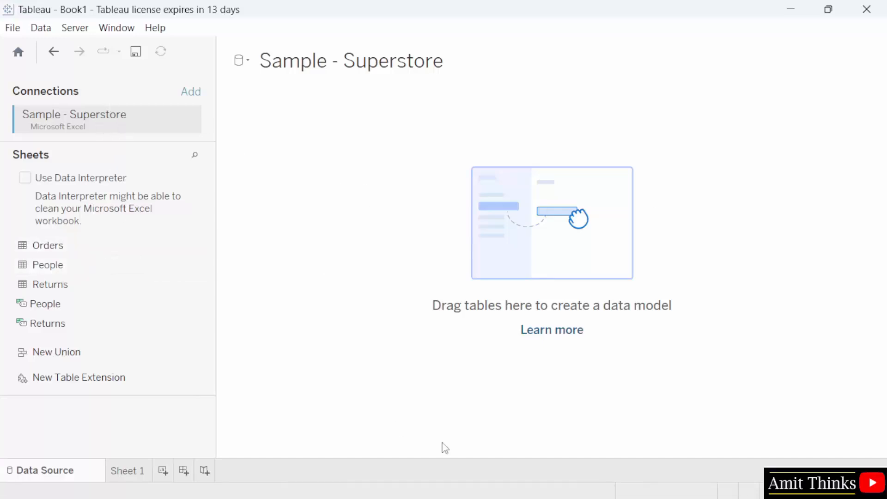
- Open Sample - Superstore.xls in Excel and widen Ship Mode through Customer ID columns
click(394, 481)
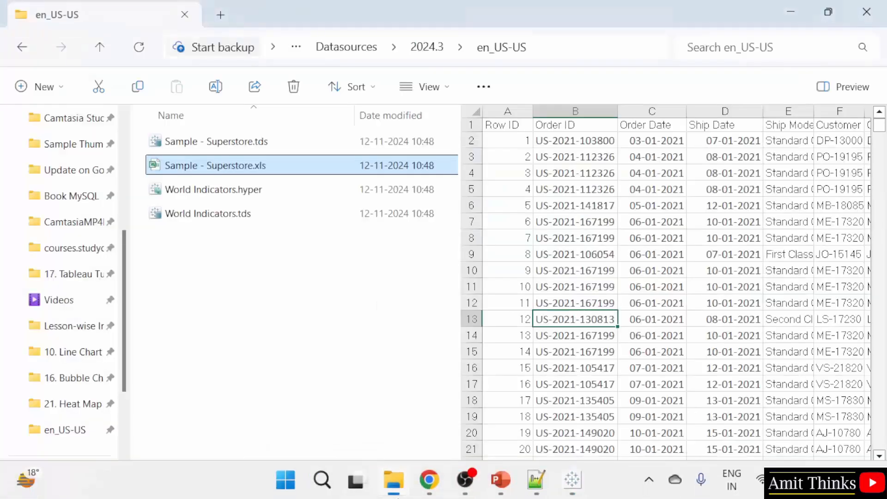
double_click(284, 171)
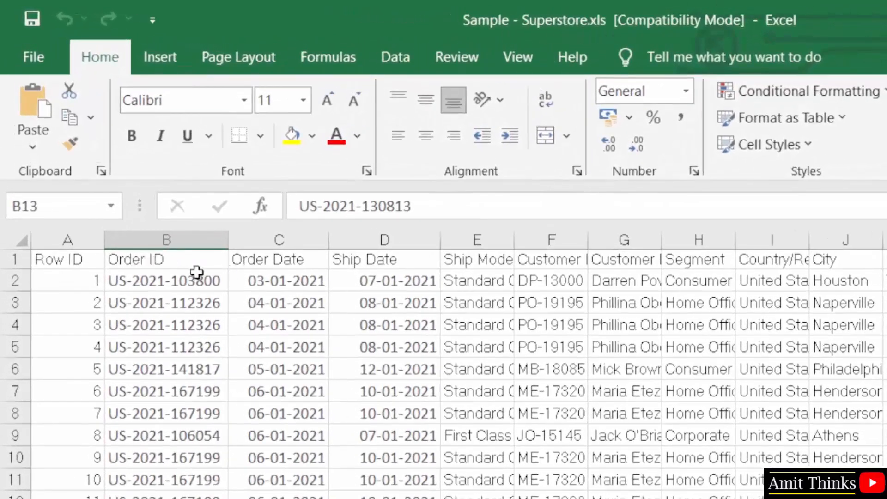
click(300, 240)
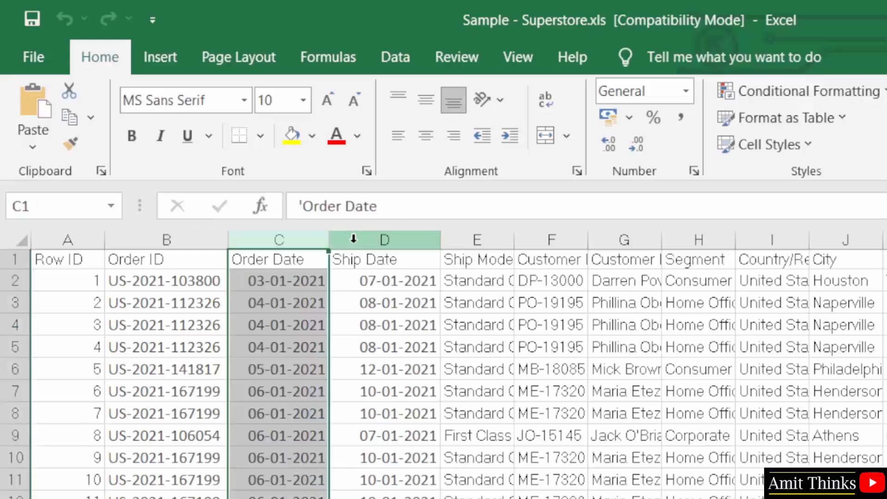
click(353, 237)
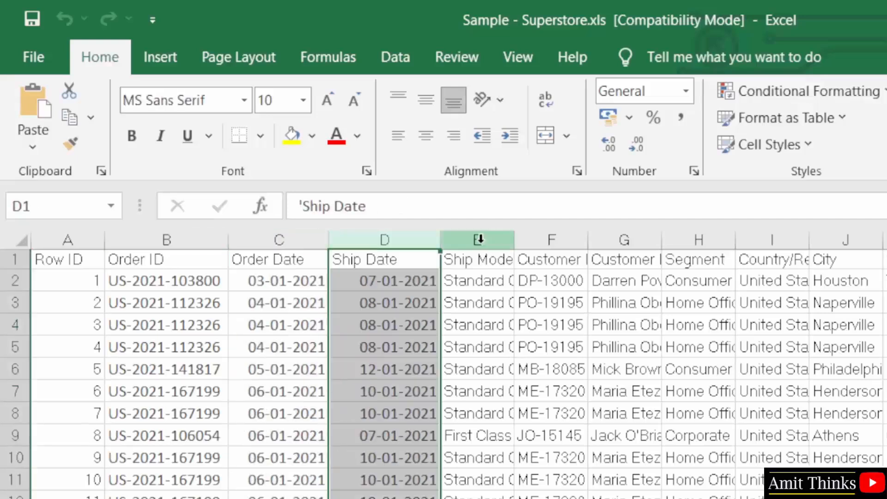
click(492, 241)
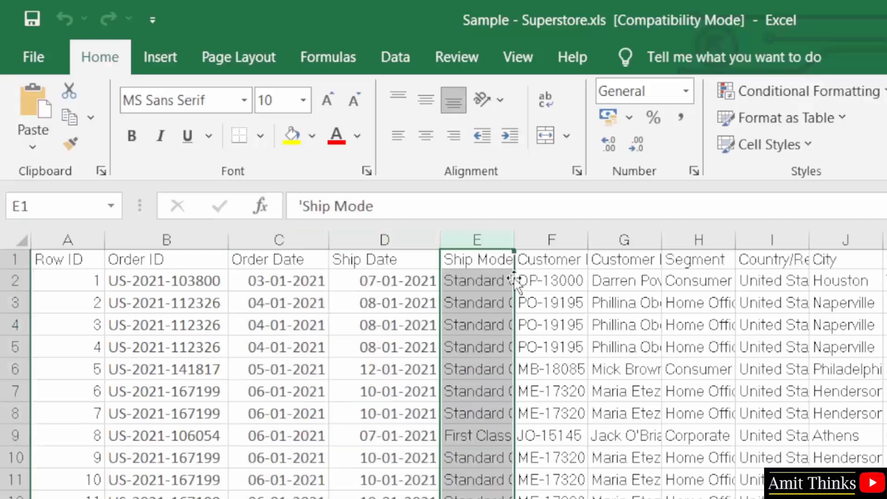
drag(517, 240, 543, 241)
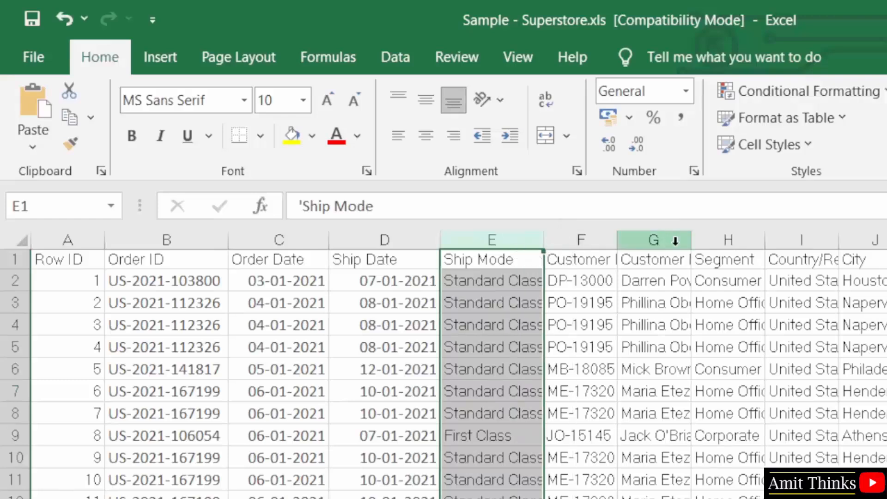
drag(692, 241, 730, 241)
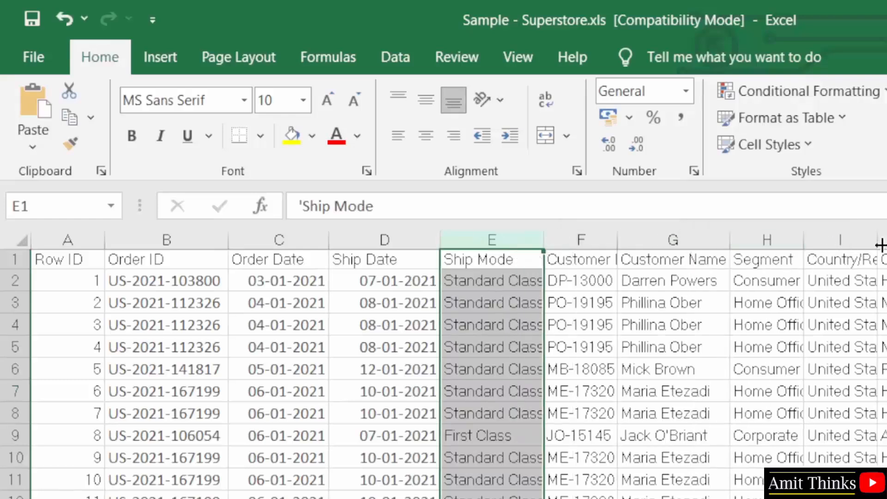
drag(880, 246, 805, 206)
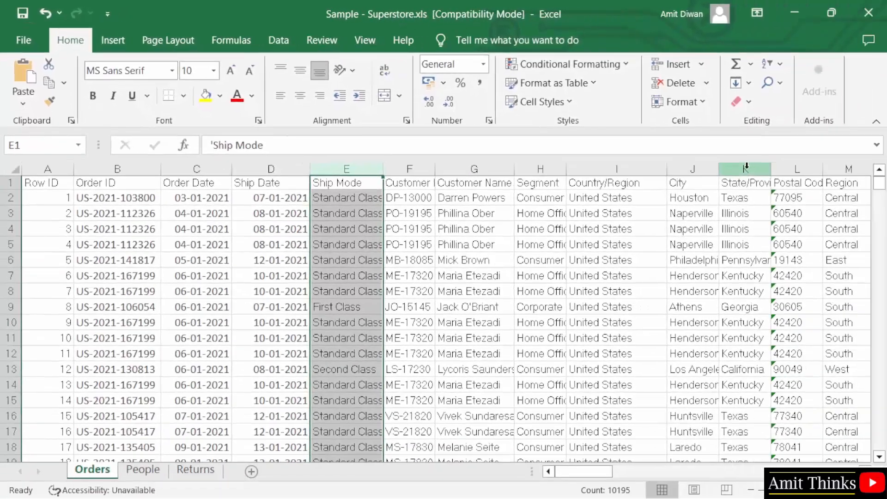
drag(769, 172, 852, 173)
drag(435, 169, 479, 169)
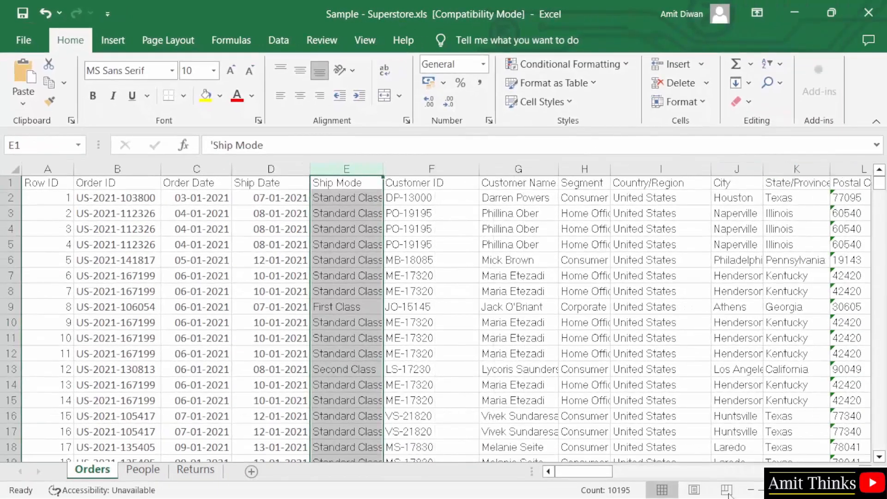
- Widen the Product ID and Category columns and fit Product Name to its text
scroll(370, 198, right, 5)
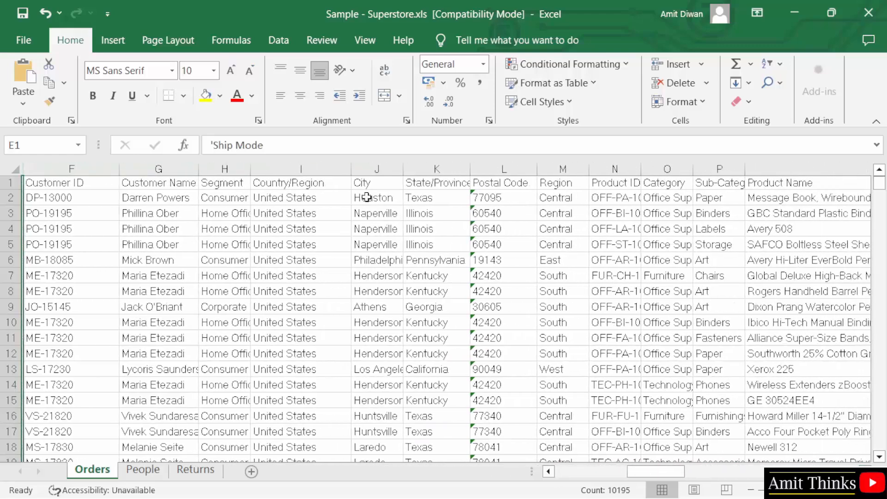
scroll(366, 188, right, 4)
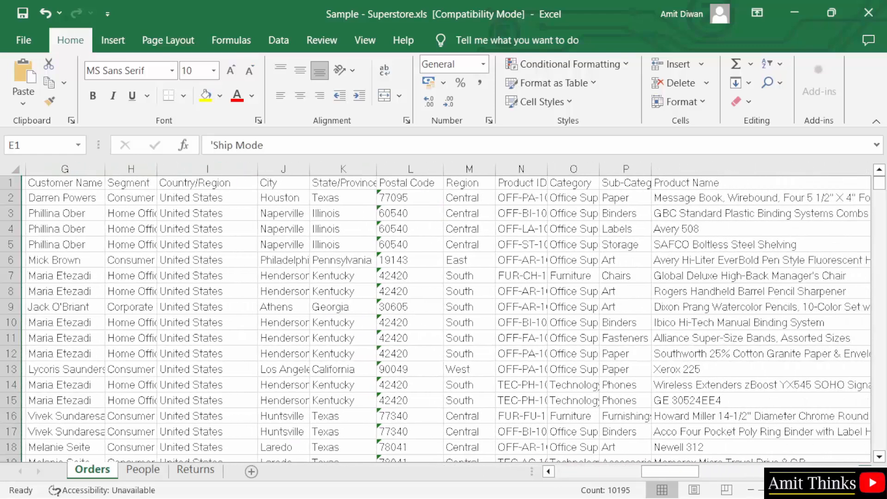
drag(312, 169, 483, 170)
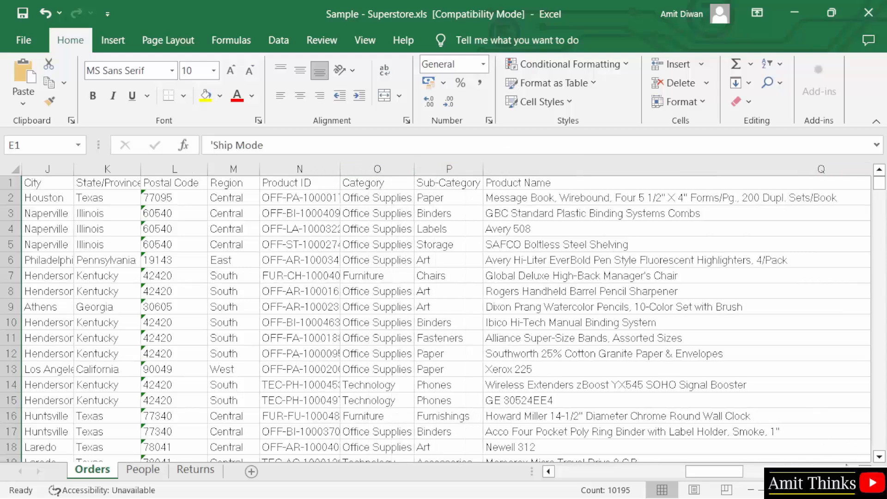
scroll(429, 314, right, 8)
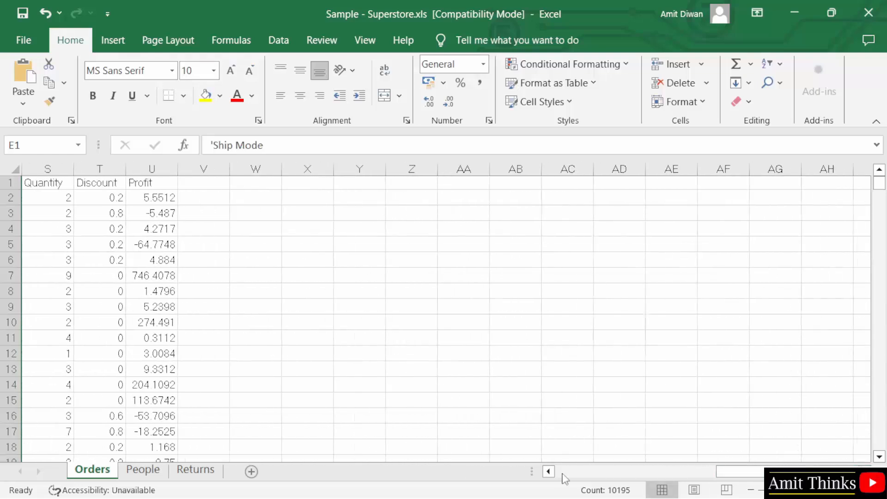
click(548, 471)
click(548, 471)
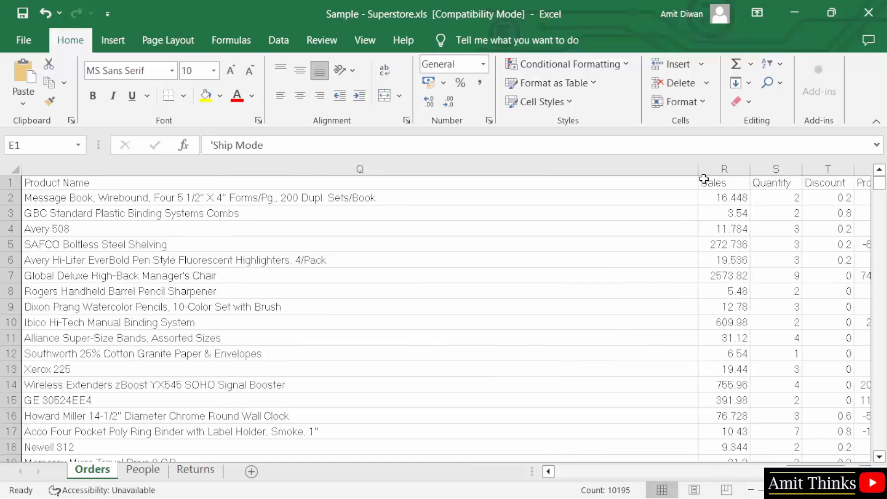
drag(701, 178, 651, 185)
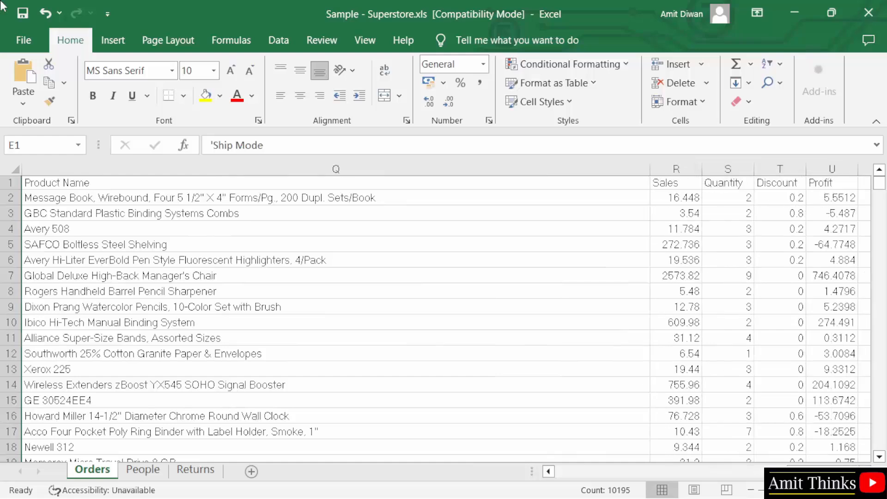
drag(692, 476, 592, 473)
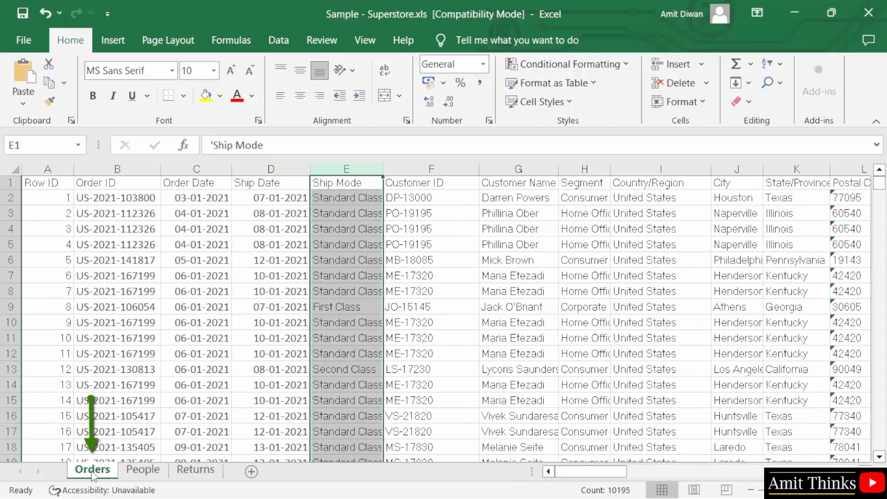
- Look through the People, Returns and Orders sheets, then close the Excel workbook
click(143, 469)
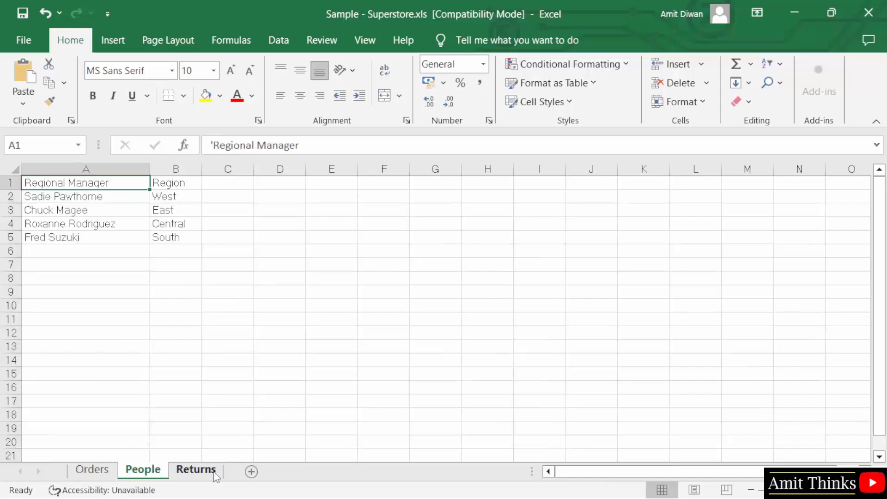
click(196, 469)
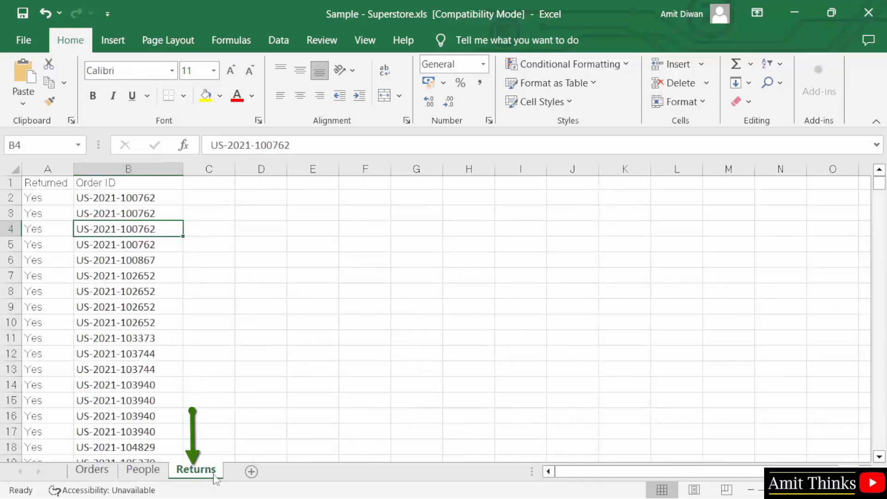
click(101, 472)
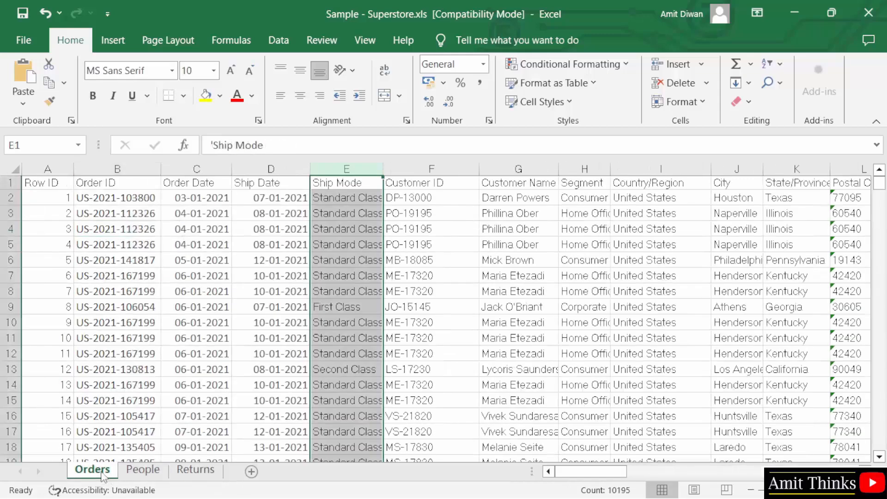
click(519, 257)
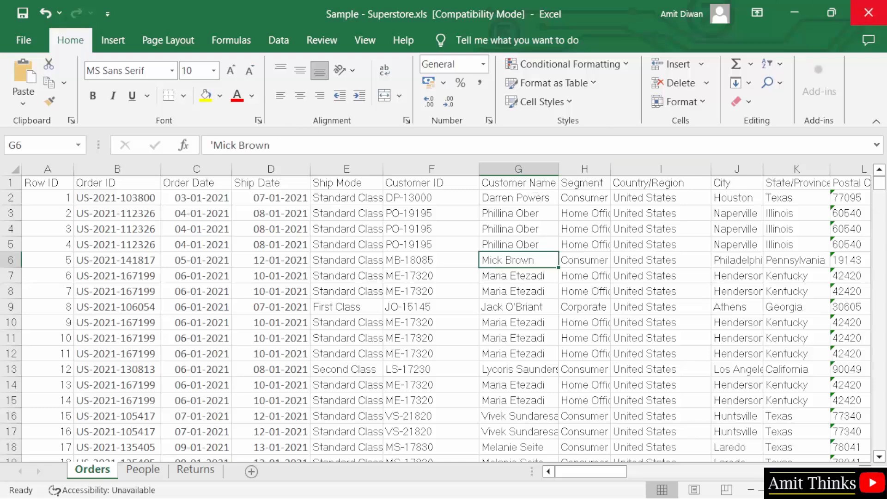
click(869, 13)
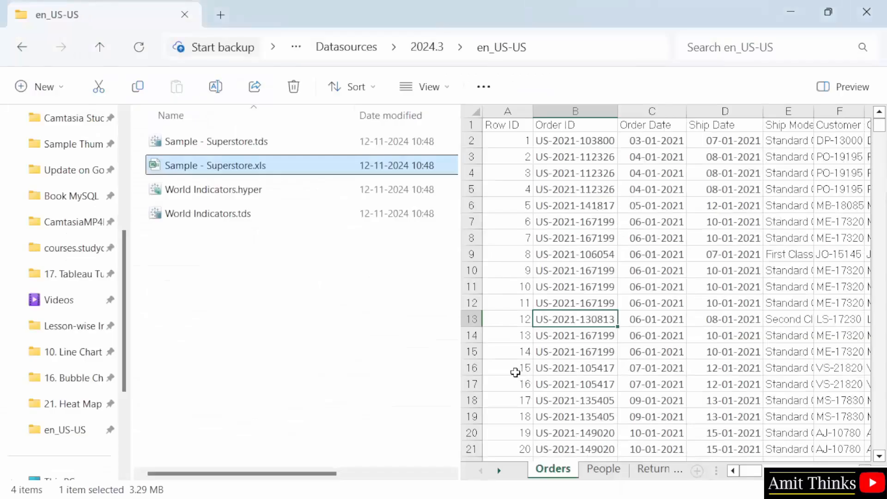
- Drag the Orders sheet onto the canvas on a Live connection and widen the preview grid
mouse_move(492, 498)
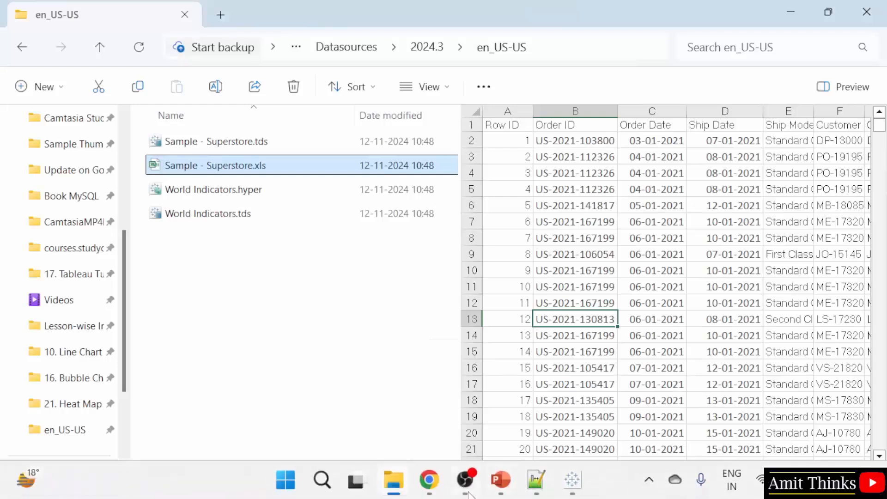
click(572, 480)
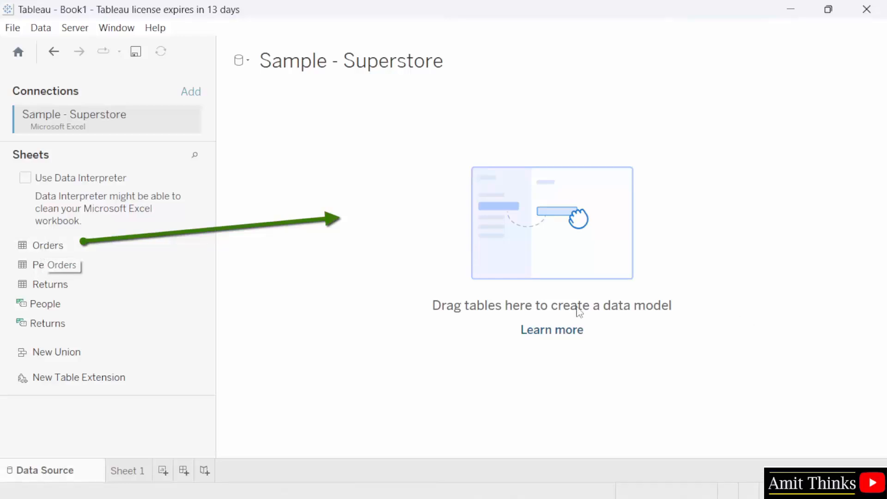
drag(70, 250, 484, 234)
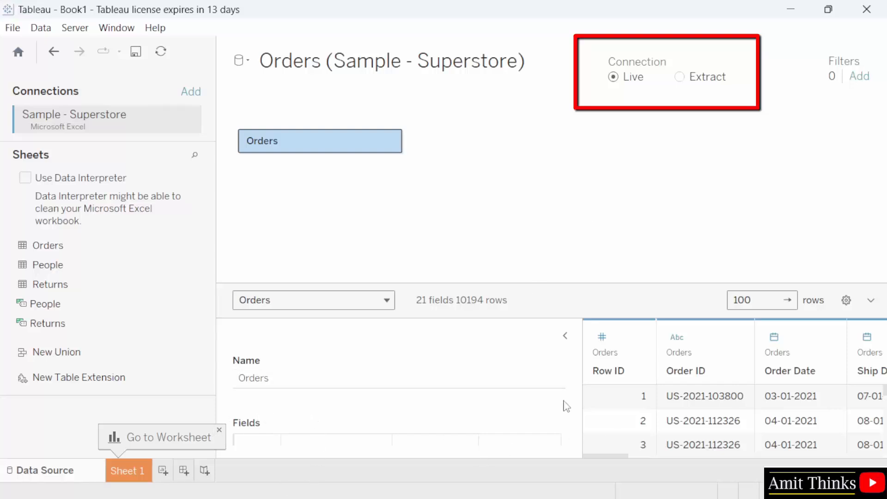
drag(583, 368, 485, 369)
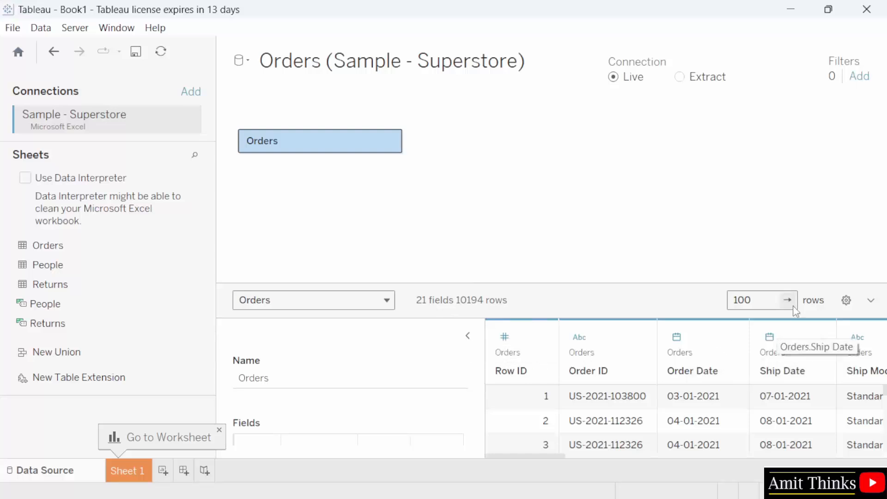
- Change the Orders preview row count from 100 to 10000 and make the data grid taller
click(762, 298)
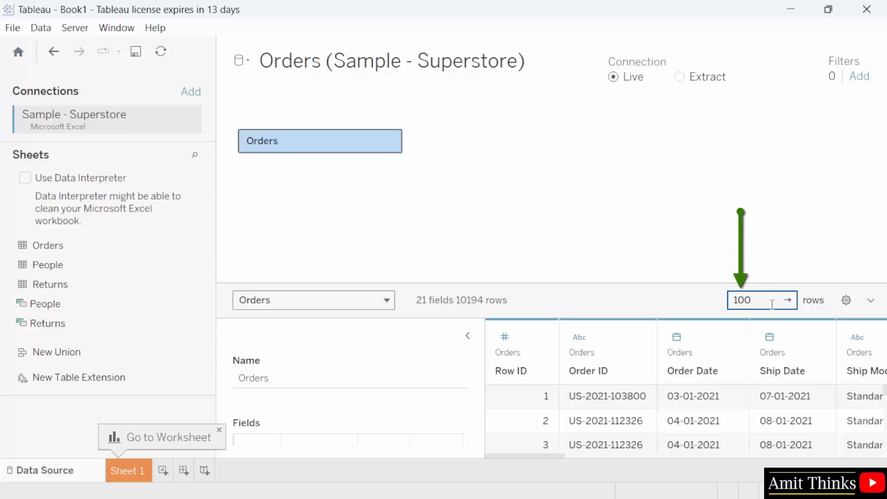
double_click(769, 302)
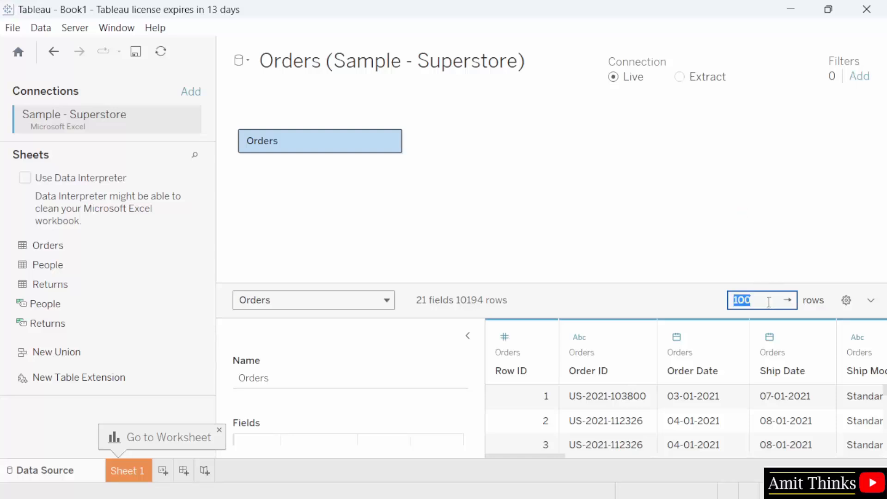
text(12000)
key(Return)
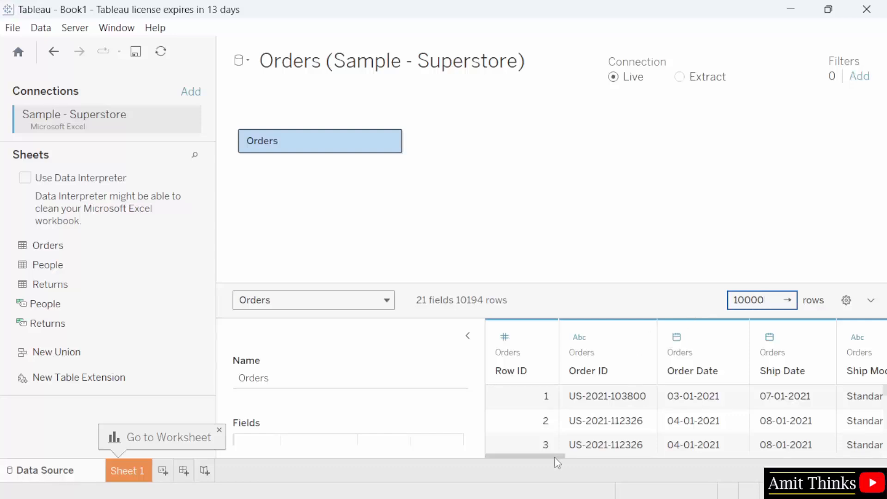
drag(555, 457, 562, 456)
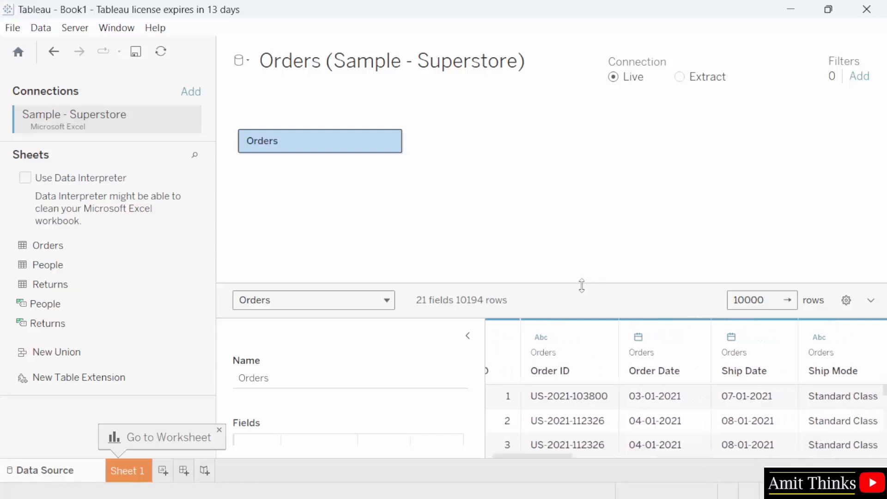
drag(582, 285, 585, 158)
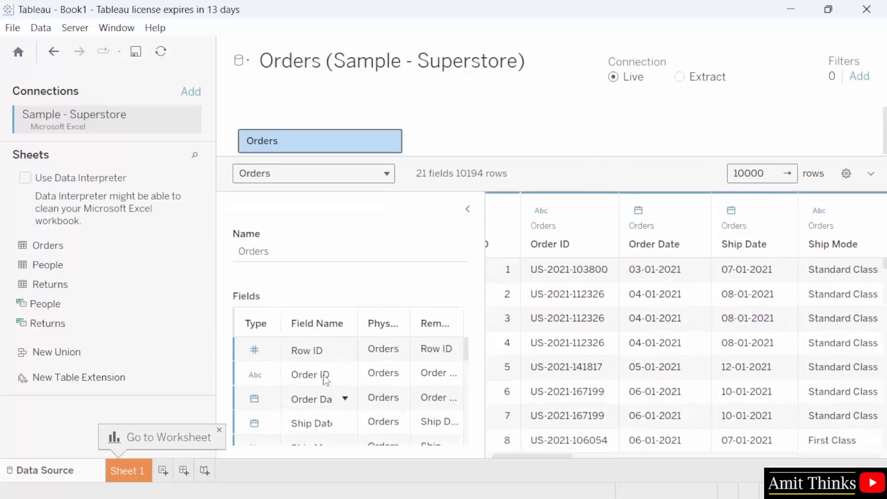
- Widen the Physical Table column in the fields list
scroll(362, 382, down, 2)
scroll(415, 351, up, 2)
drag(417, 326, 444, 326)
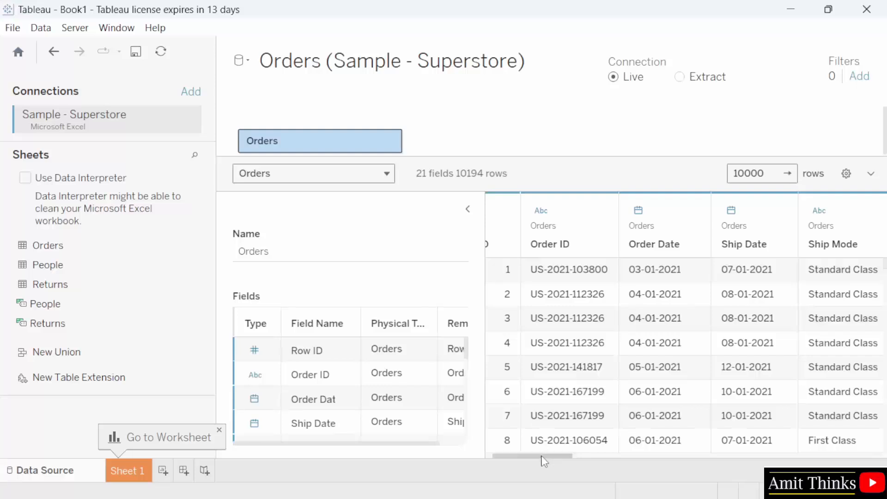
drag(550, 457, 527, 459)
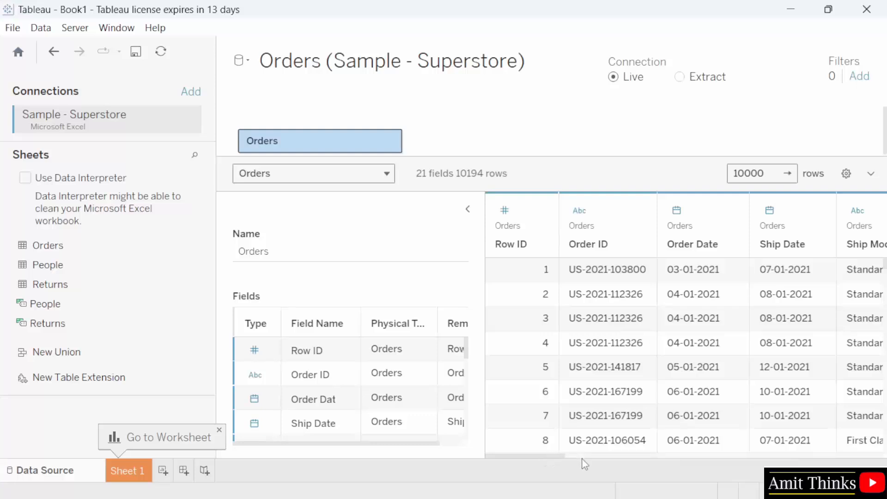
- Browse the Orders preview columns from Ship Mode out to Profit and back
click(602, 455)
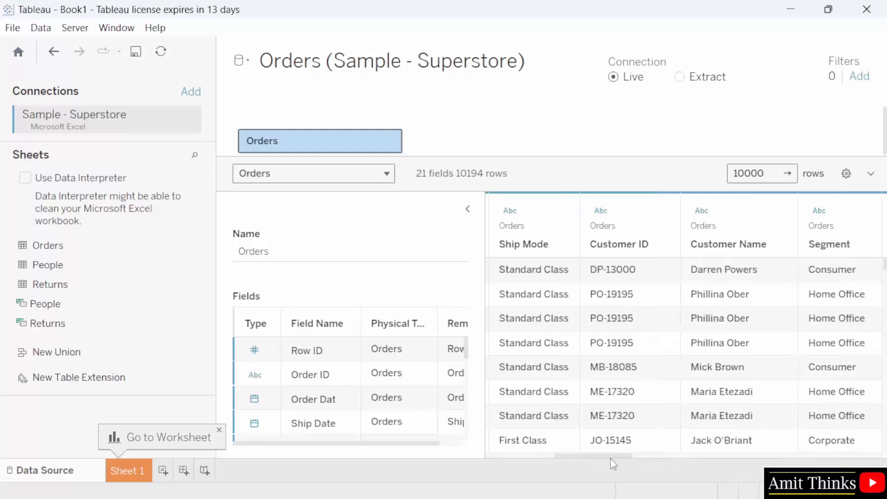
mouse_move(778, 211)
click(726, 458)
click(733, 457)
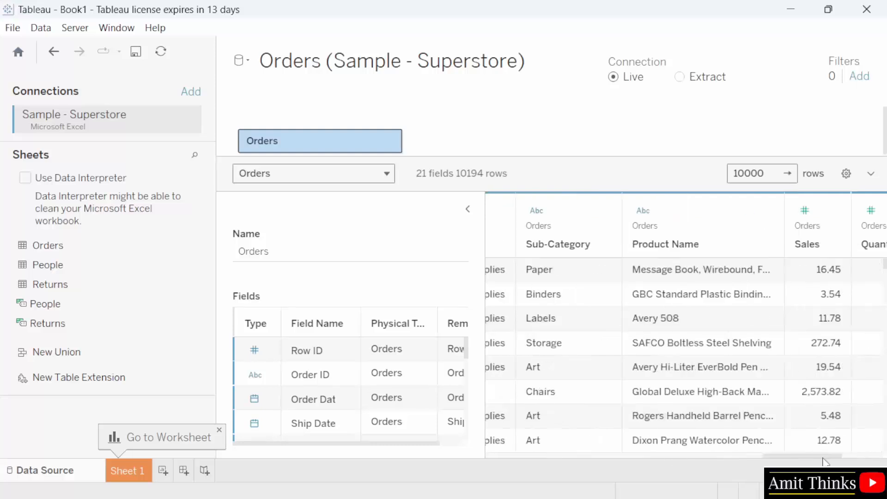
click(846, 457)
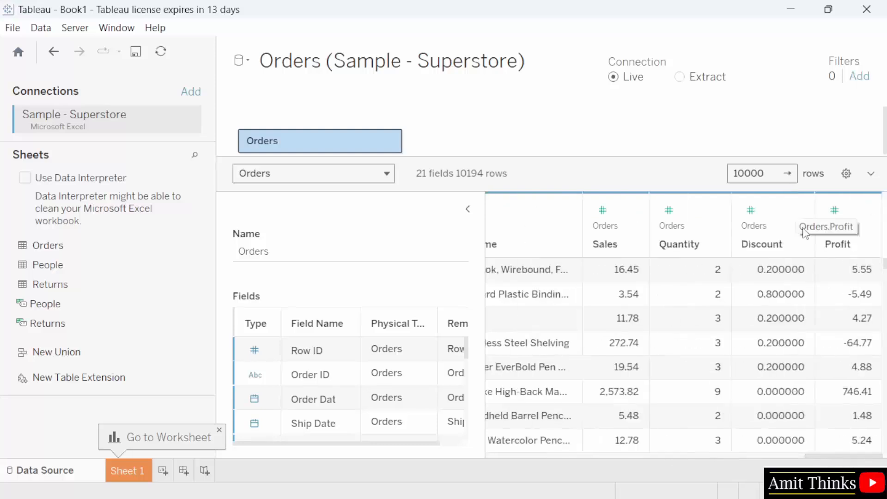
mouse_move(831, 218)
scroll(642, 456, left, 10)
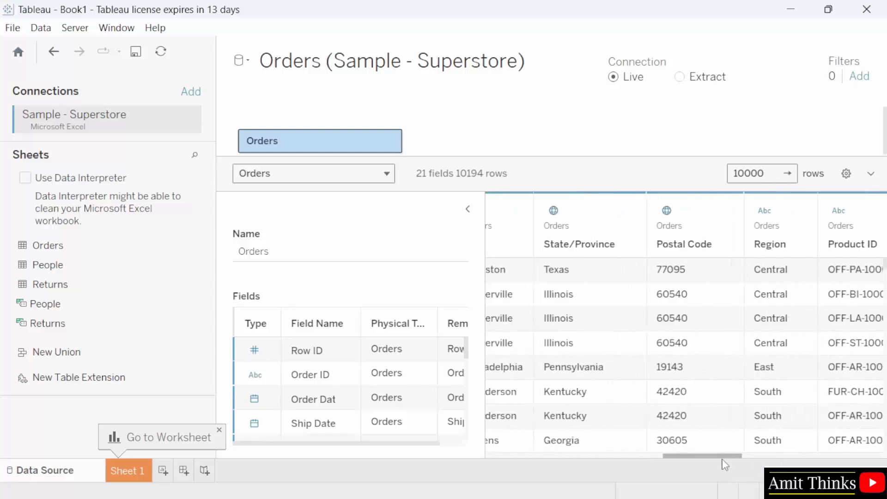
scroll(724, 462, left, 3)
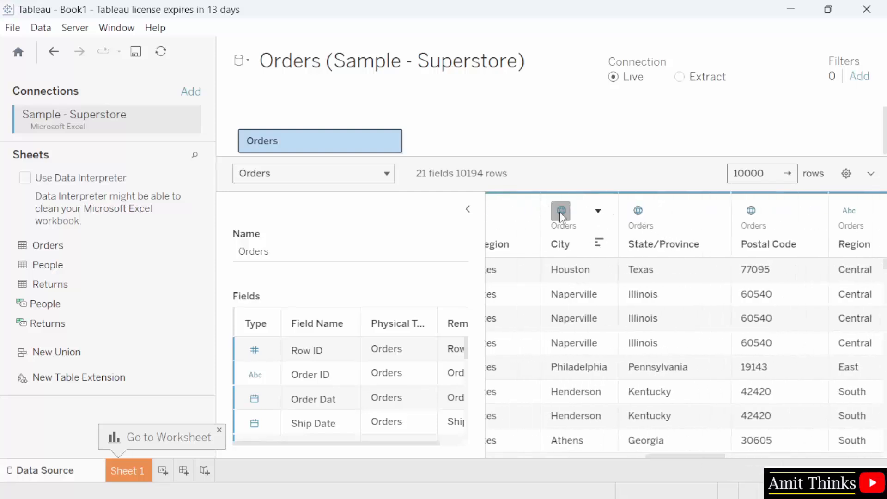
drag(720, 455, 700, 455)
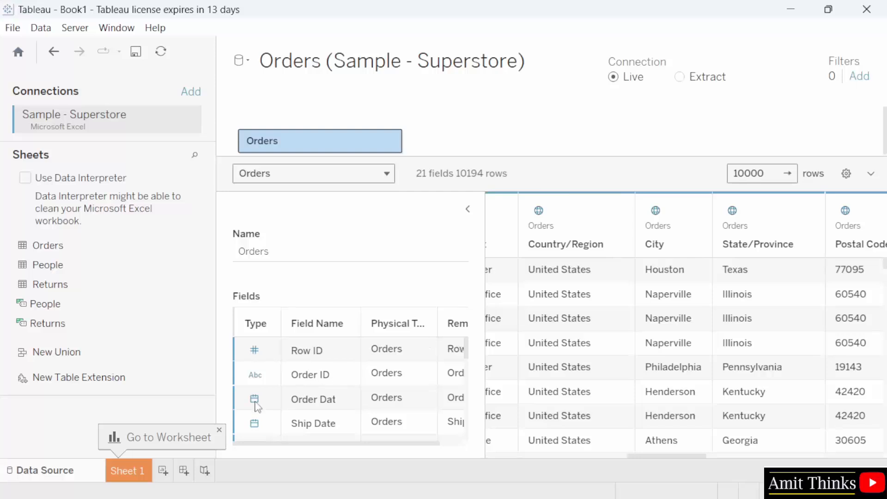
scroll(253, 402, down, 5)
scroll(254, 407, down, 2)
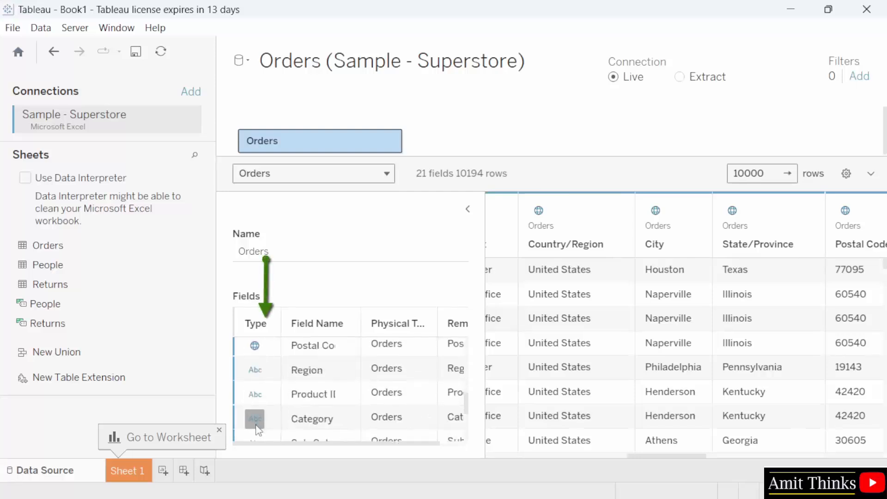
scroll(254, 407, up, 2)
scroll(310, 396, up, 5)
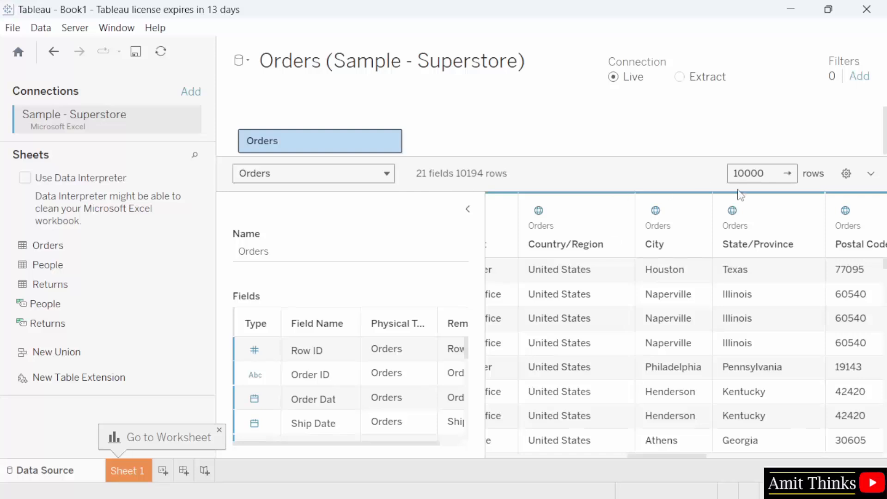
- Change the Orders preview row count from 10000 to 500 and apply it
double_click(756, 175)
text(500)
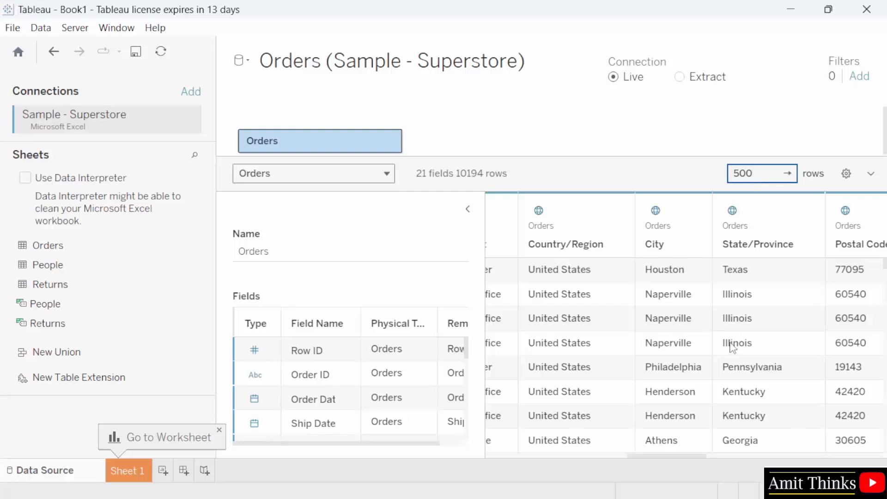
scroll(742, 308, down, 1)
scroll(741, 308, down, 3)
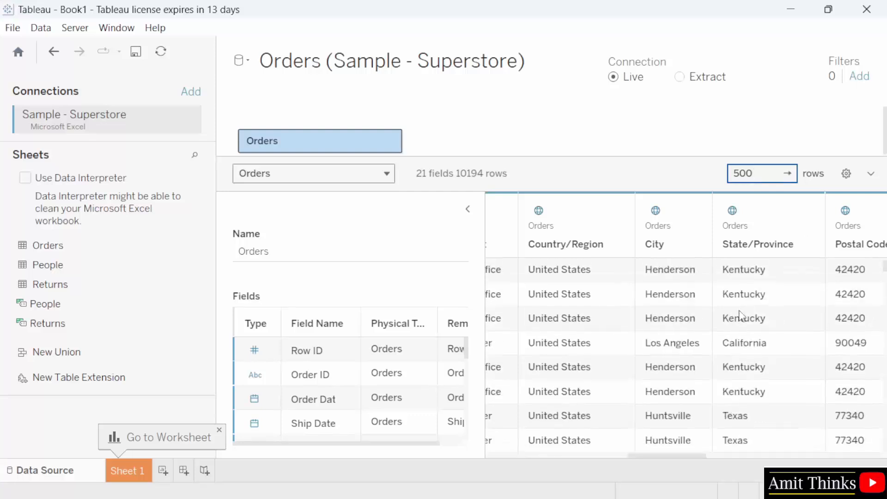
scroll(742, 315, up, 4)
click(788, 174)
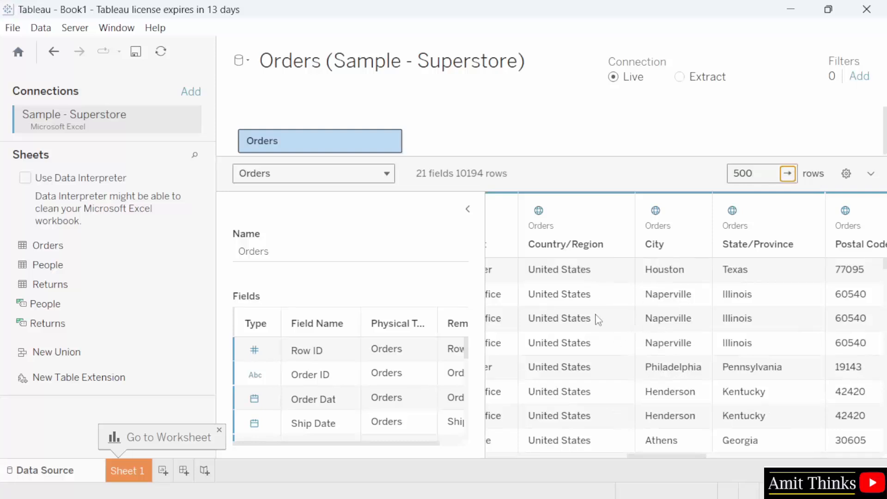
- Check the grid display options without changes, then drag the divider down for a taller table canvas
click(847, 173)
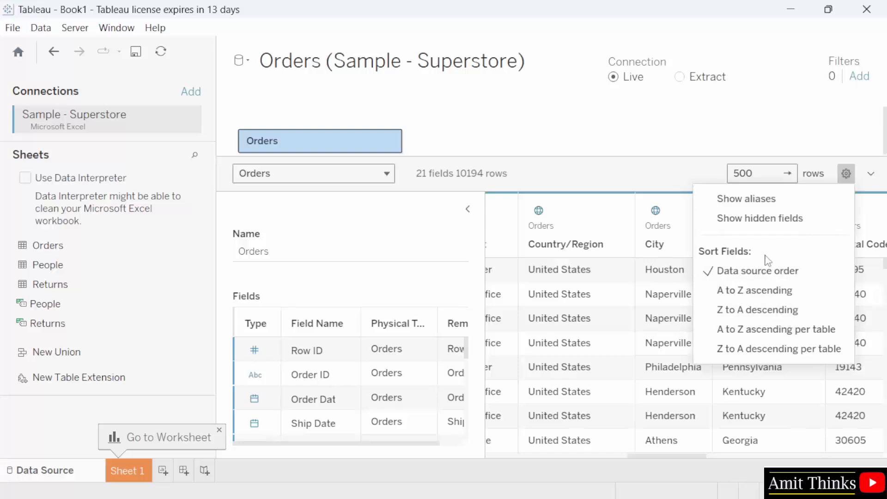
click(713, 142)
drag(830, 158, 860, 181)
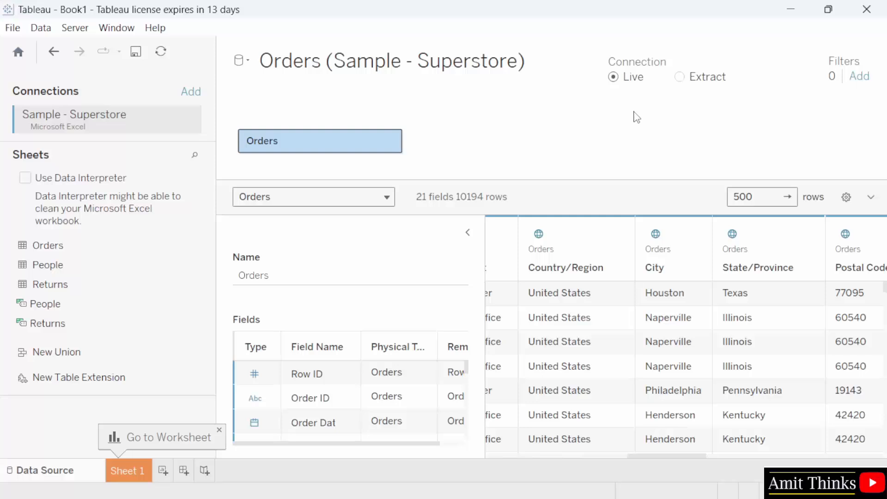
click(11, 27)
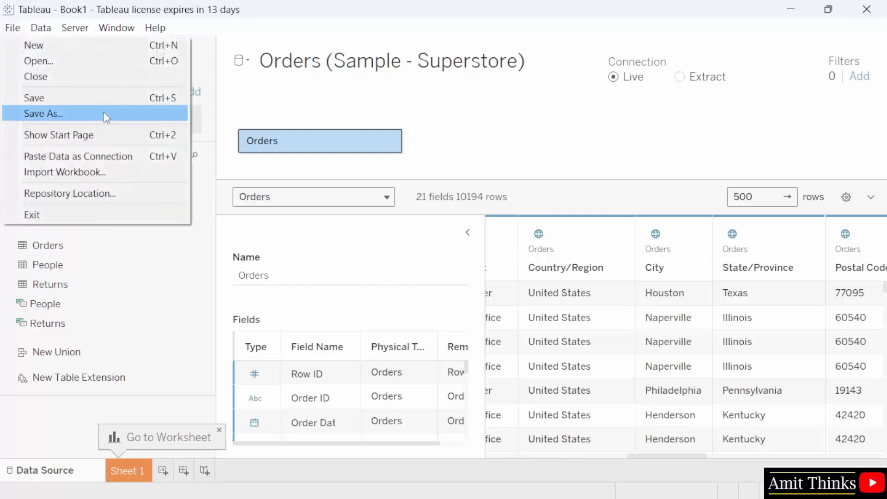
click(134, 115)
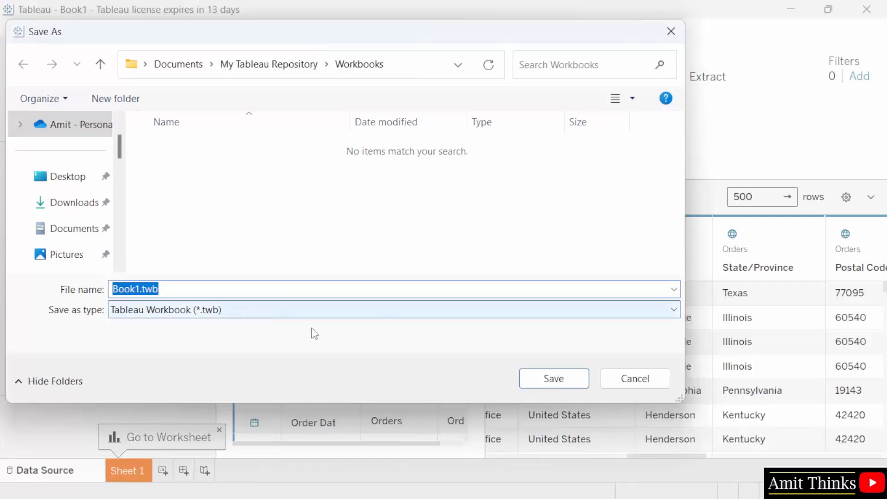
click(650, 379)
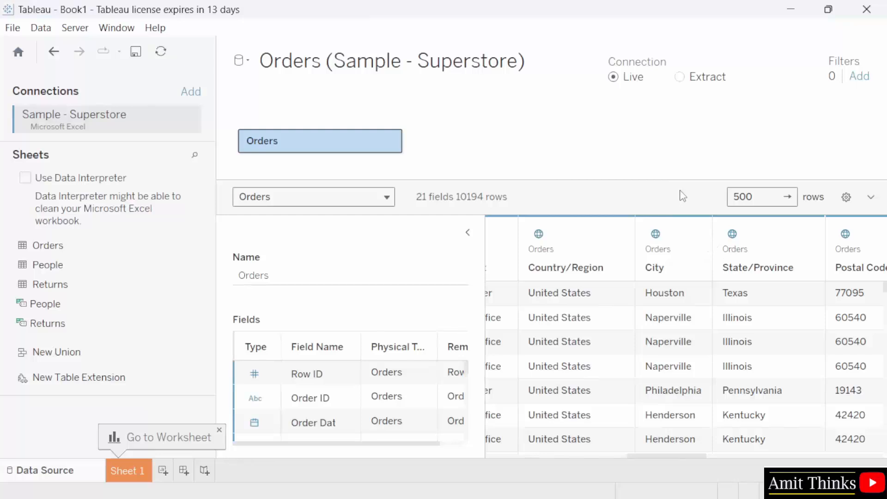
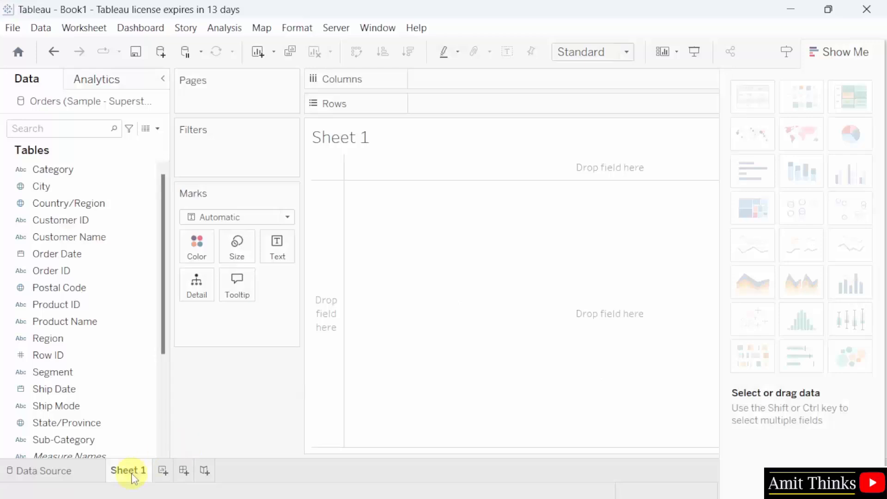
click(90, 171)
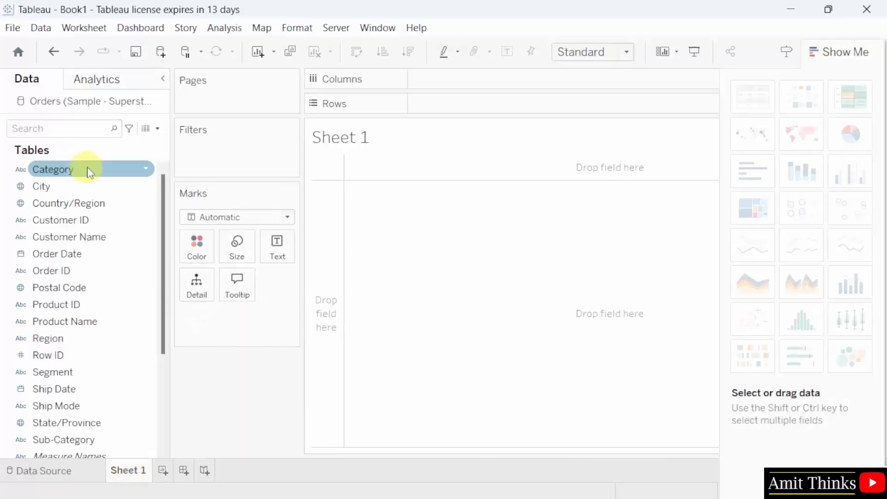
drag(161, 323, 196, 264)
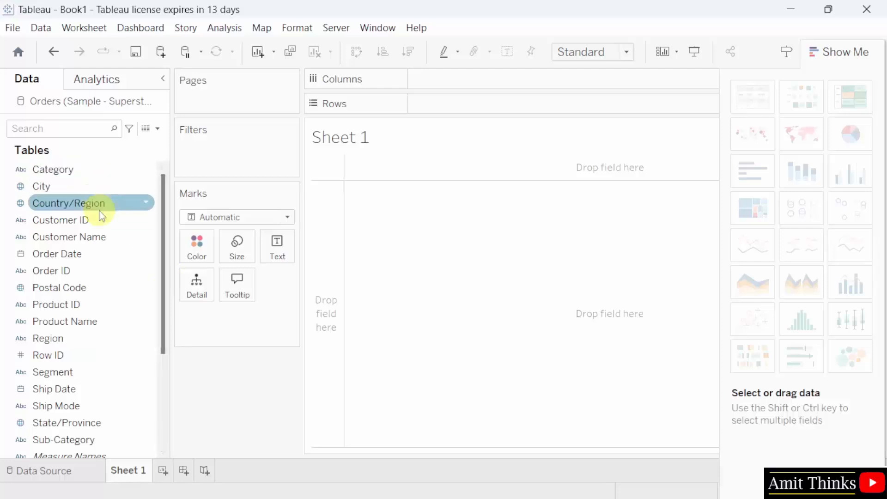
drag(164, 317, 177, 247)
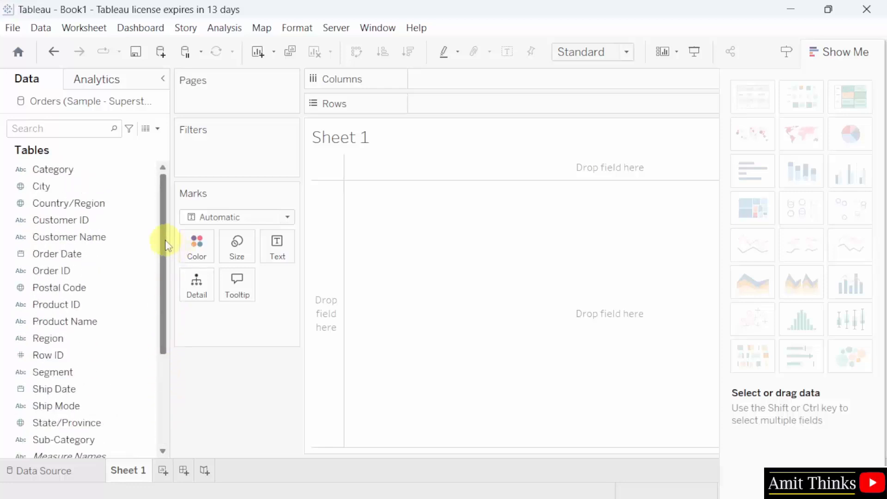
drag(166, 276, 165, 372)
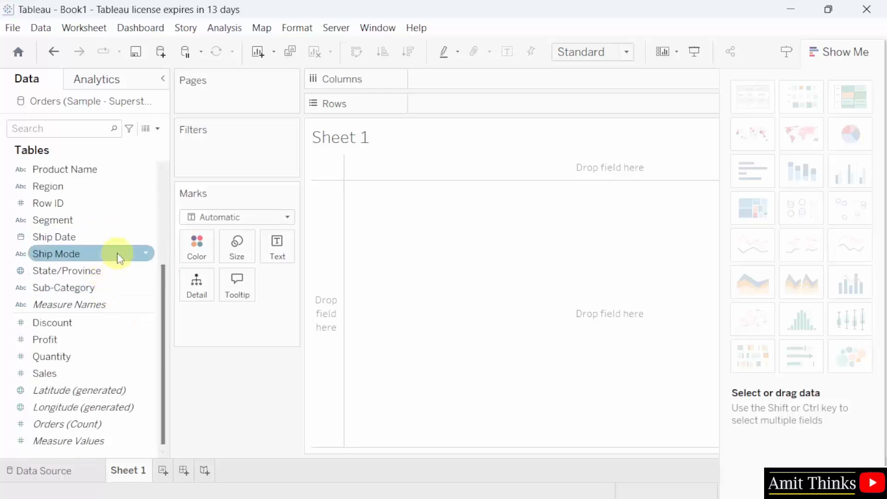
mouse_move(118, 256)
mouse_down()
mouse_move(118, 242)
mouse_move(118, 251)
mouse_up()
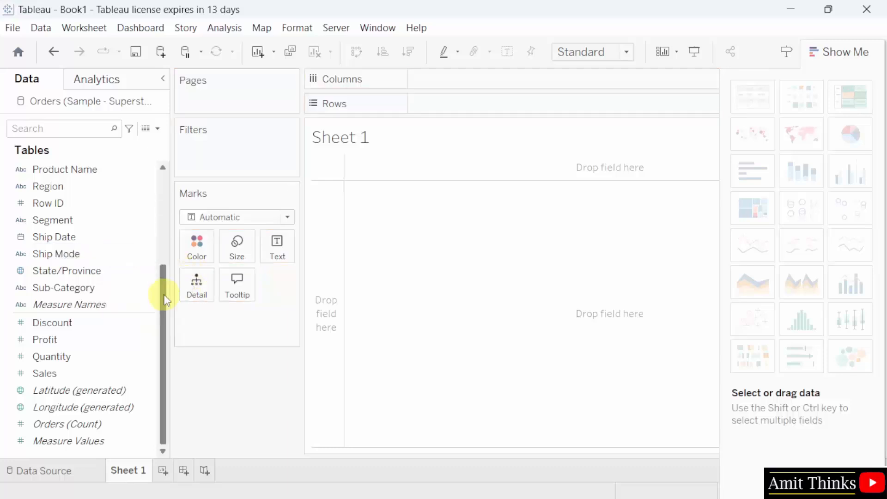
drag(164, 301, 162, 170)
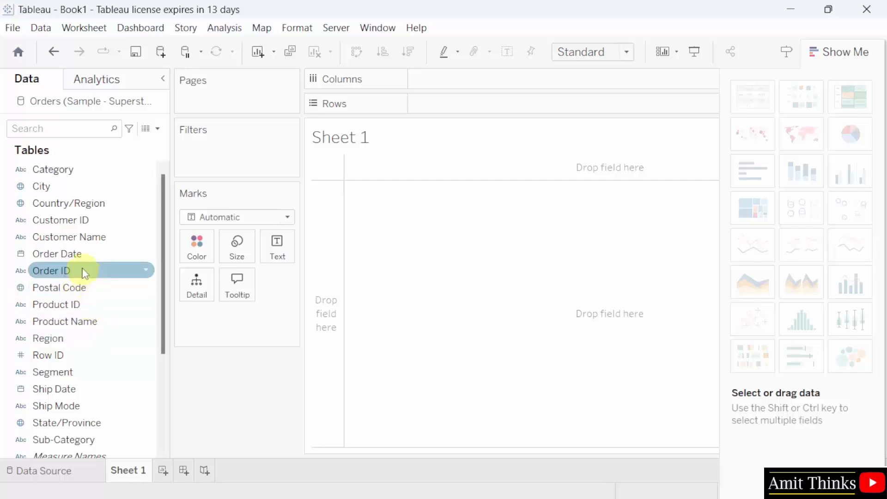
scroll(89, 339, down, 3)
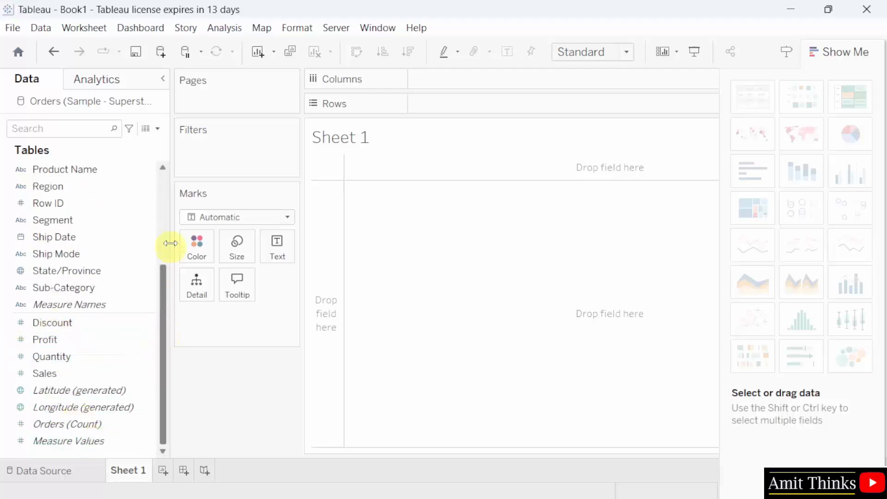
scroll(172, 231, up, 3)
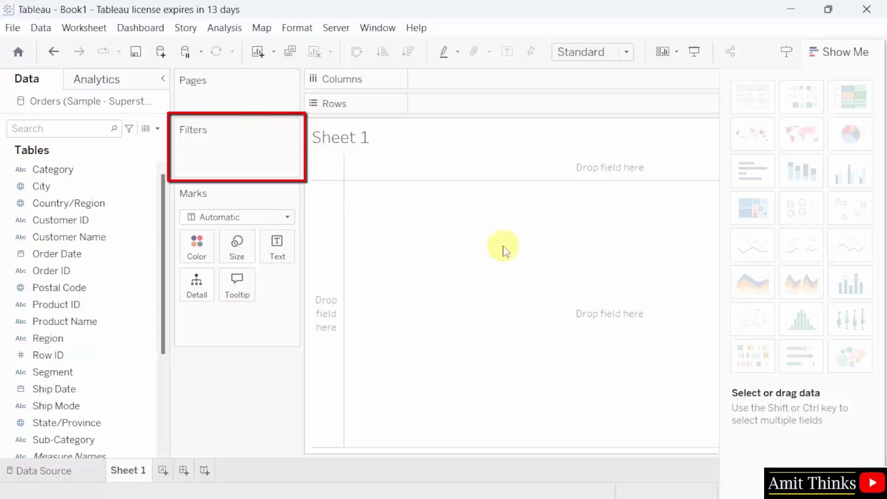
click(845, 54)
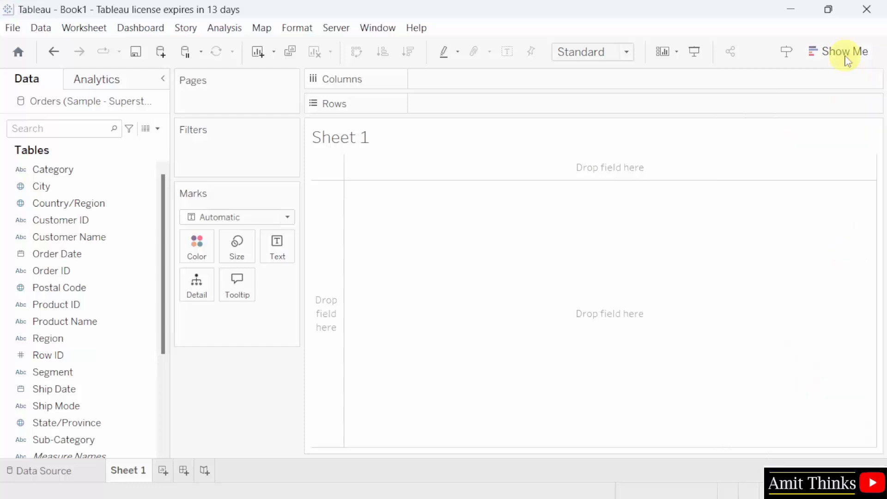
click(862, 52)
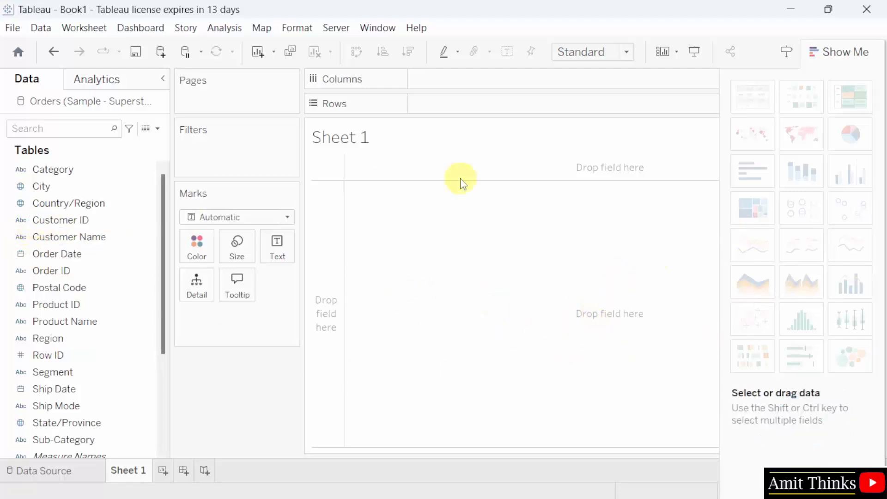
drag(58, 237, 484, 88)
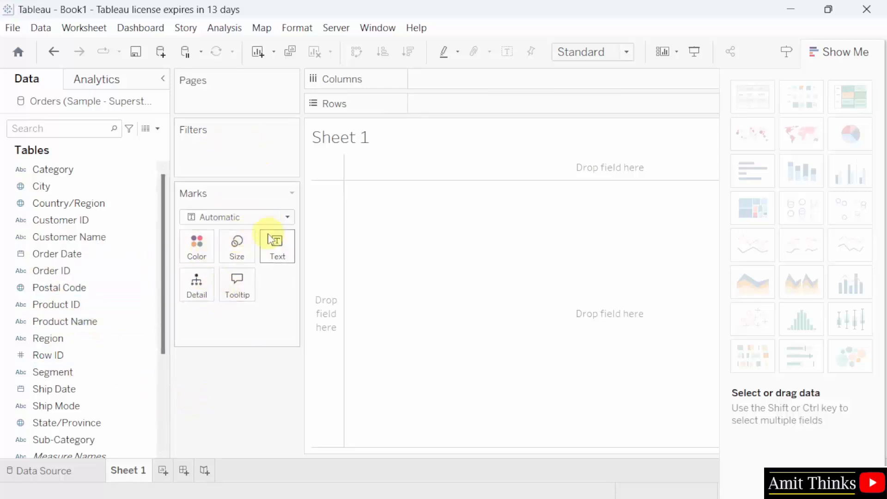
click(287, 218)
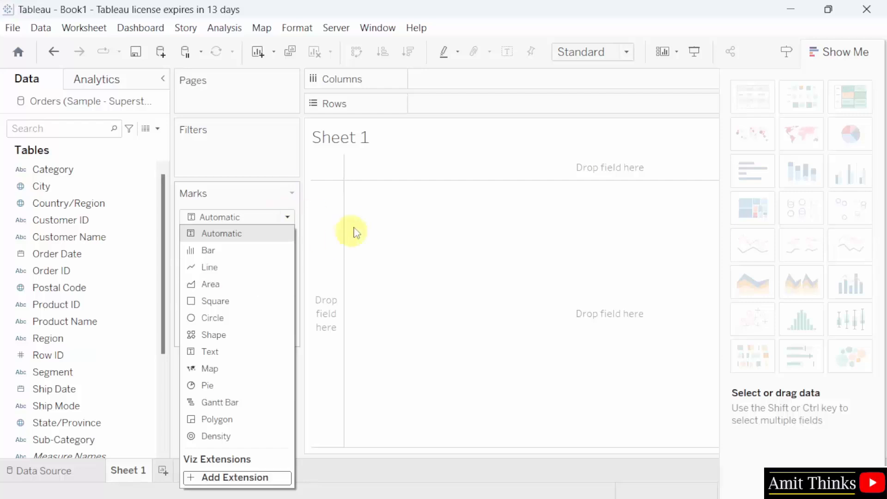
click(323, 232)
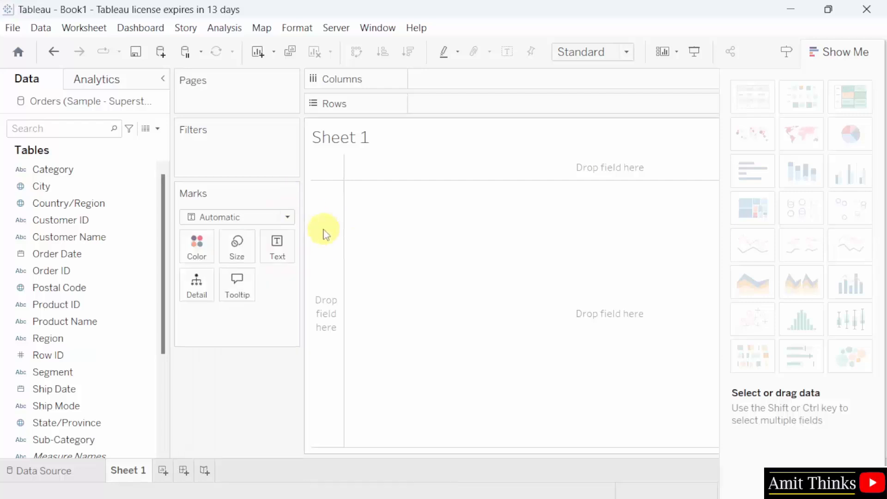
- Rename the Sheet 1 worksheet tab to 'Line Chart'
right_click(133, 478)
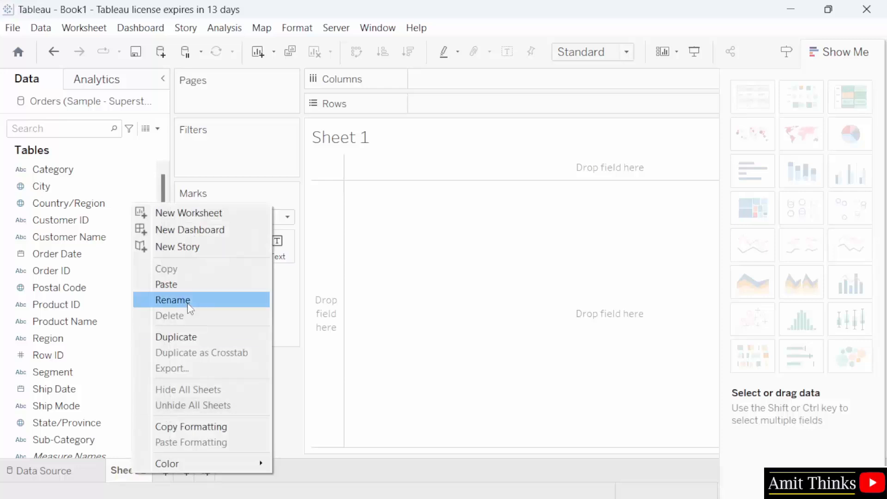
click(289, 379)
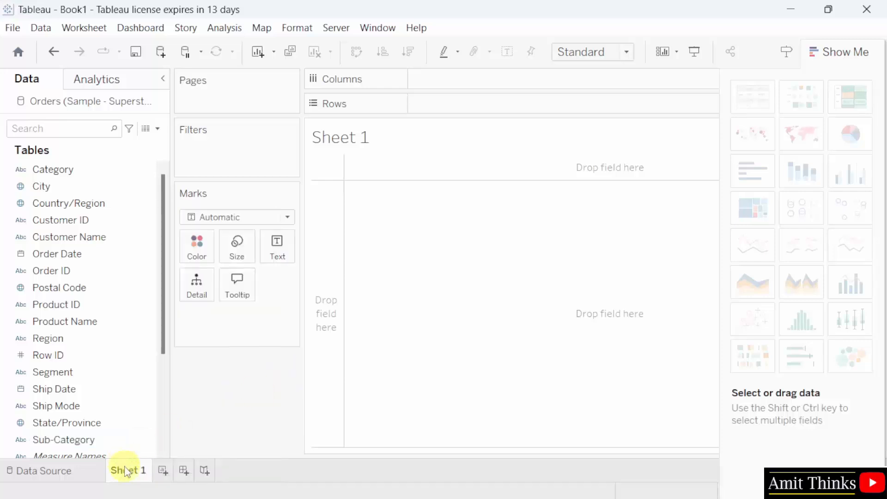
double_click(139, 472)
text(Line Chart)
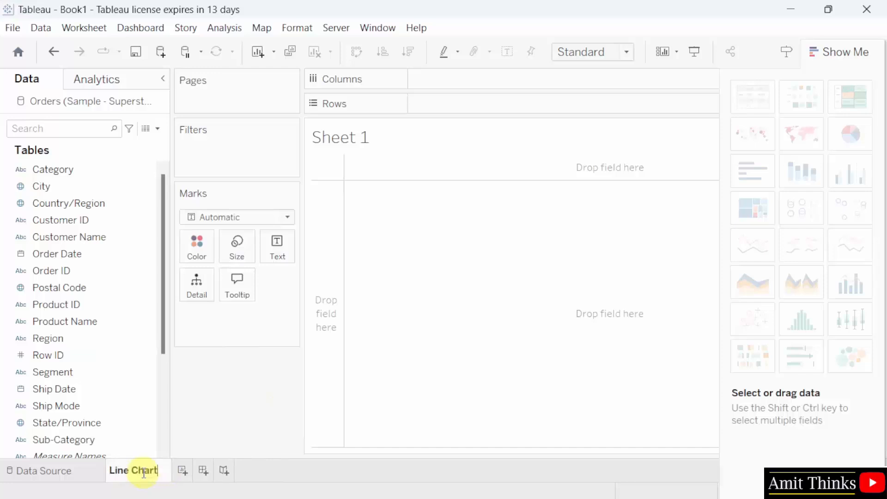
key(Return)
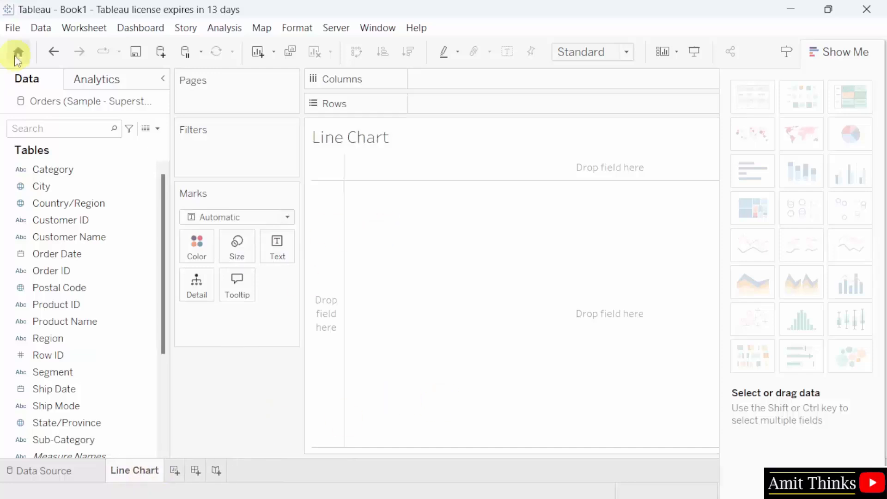
- Save the workbook as Amit_Tableau_Visual.twb in the My Tableau Repository Workbooks folder
click(18, 28)
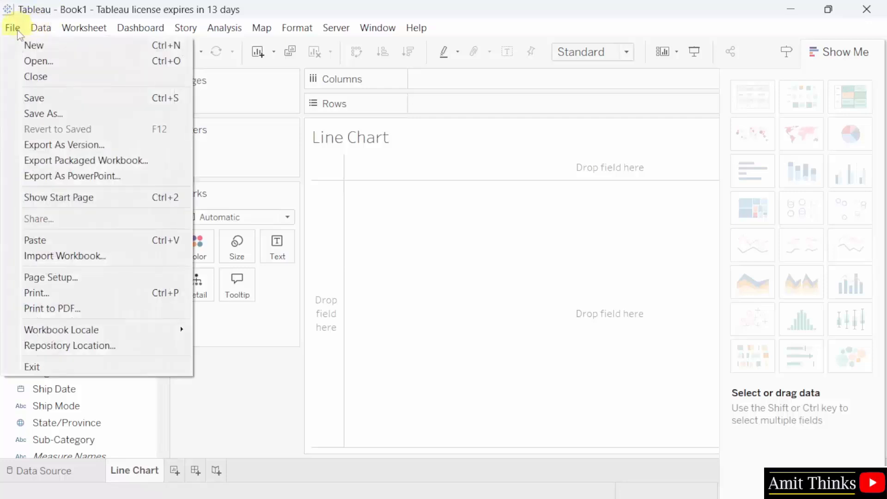
click(94, 110)
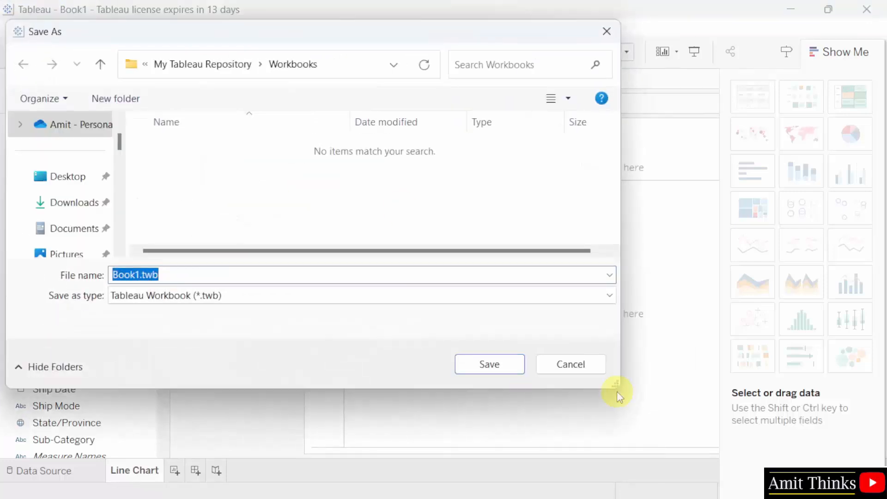
click(353, 69)
click(282, 200)
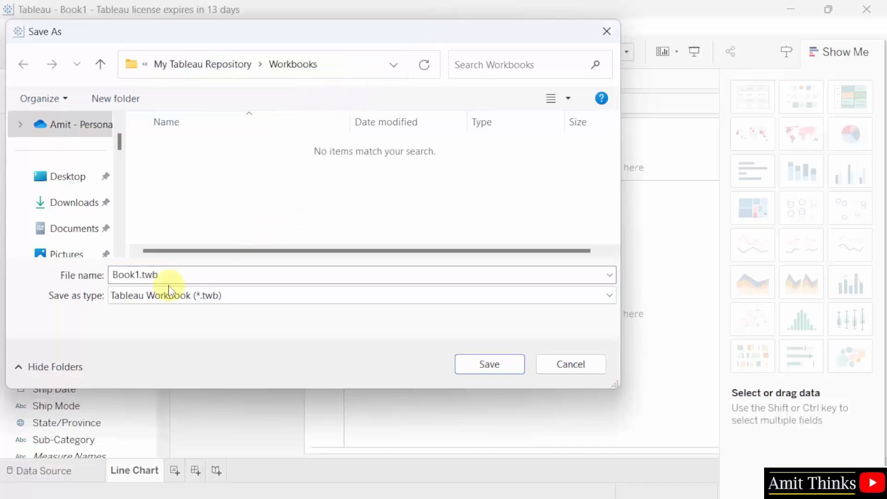
click(144, 278)
drag(131, 275, 115, 275)
text(Ami)
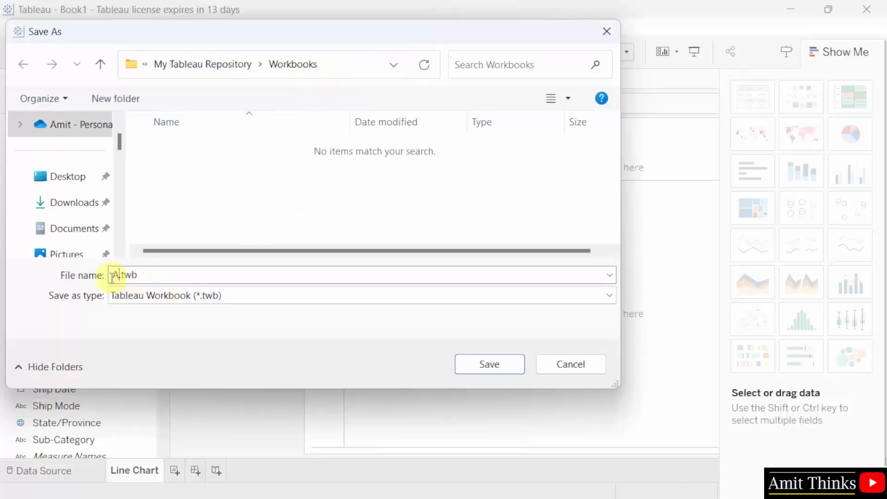
text(t_Tableau_Visual)
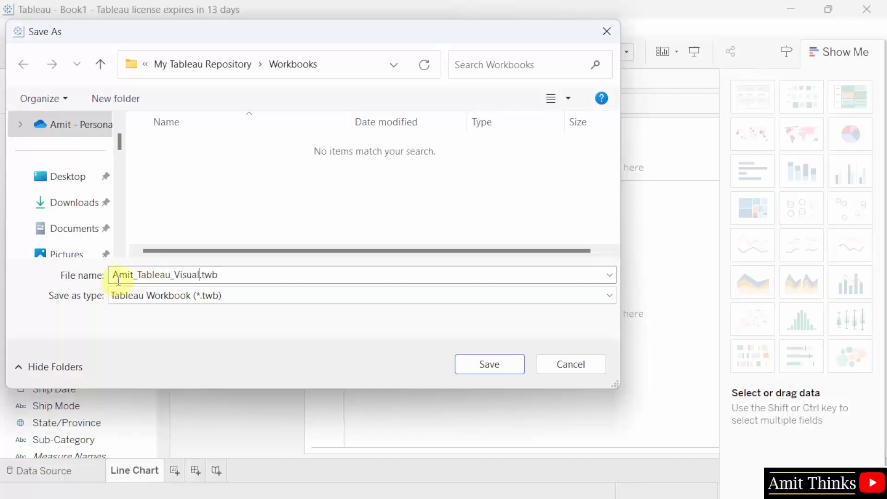
drag(118, 281, 245, 279)
click(251, 279)
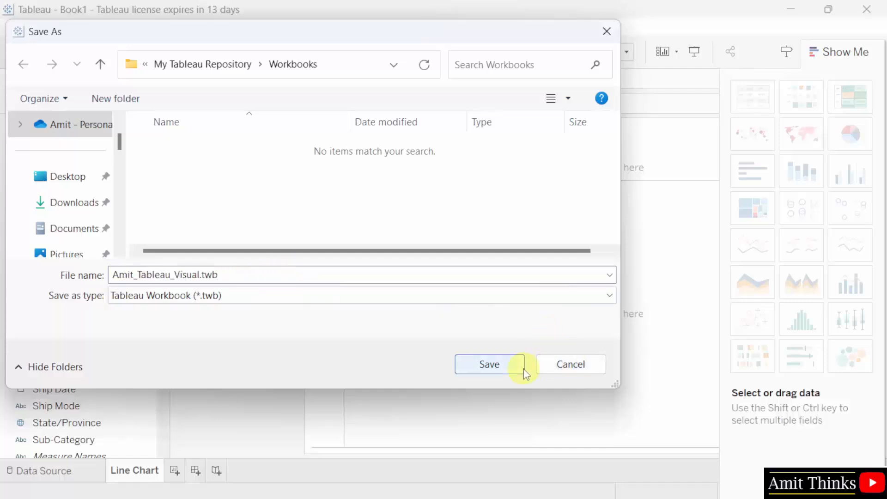
click(489, 364)
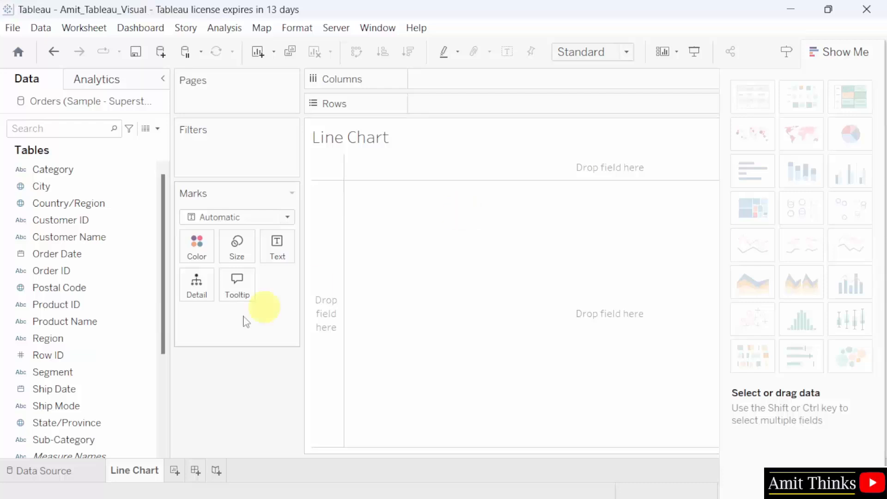
drag(143, 221, 112, 231)
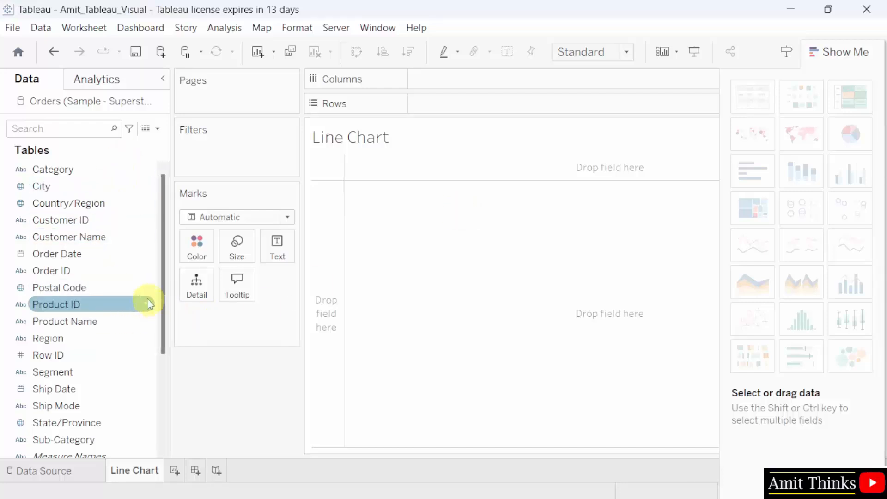
drag(97, 294, 95, 292)
scroll(95, 292, down, 5)
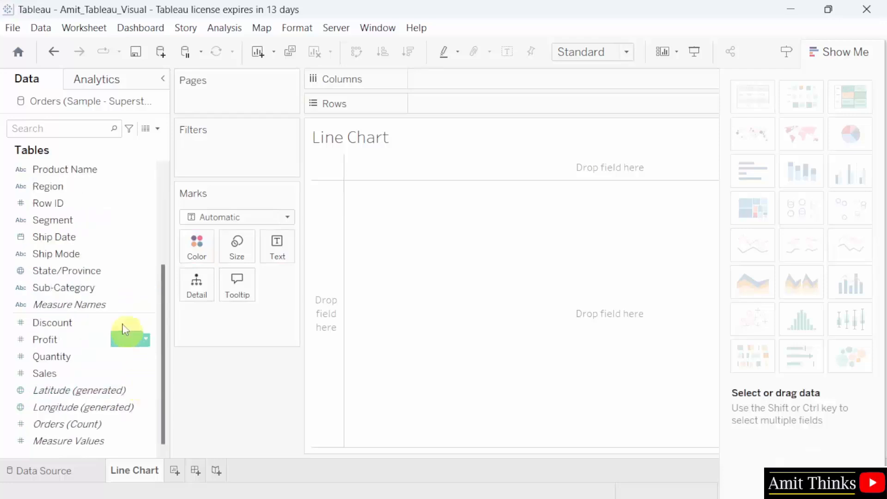
click(107, 253)
drag(105, 226, 108, 219)
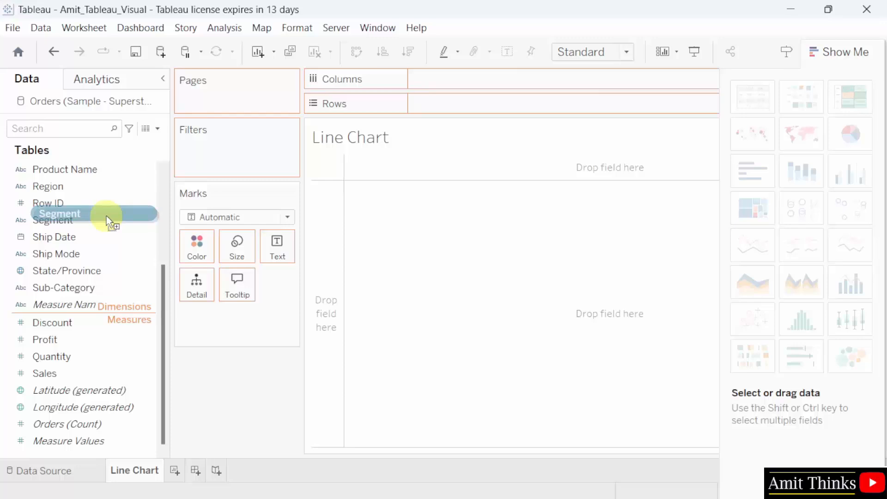
drag(107, 216, 107, 219)
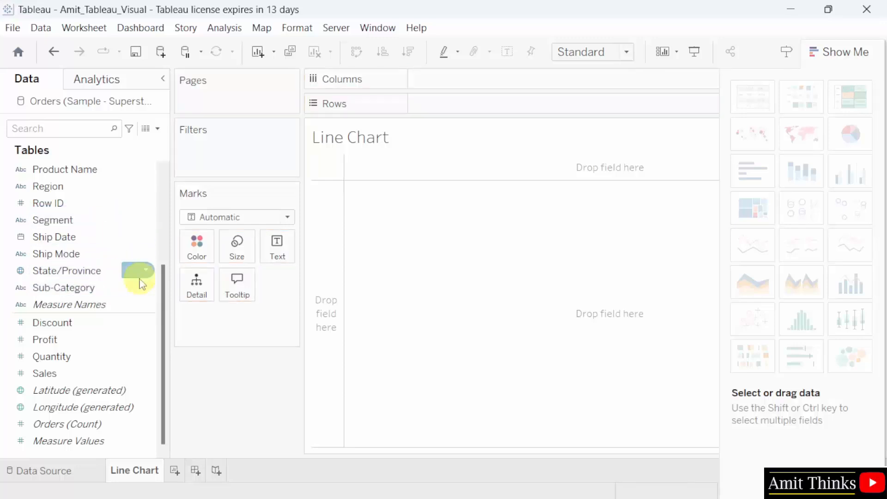
click(134, 236)
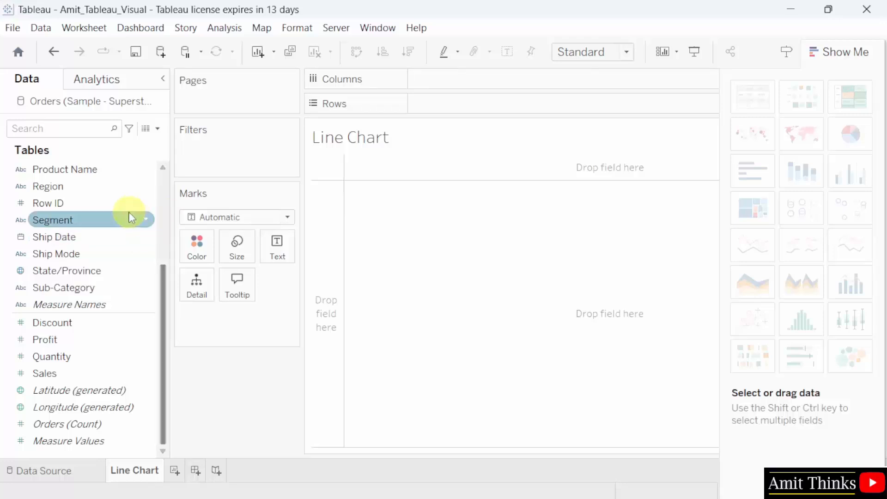
scroll(133, 218, up, 3)
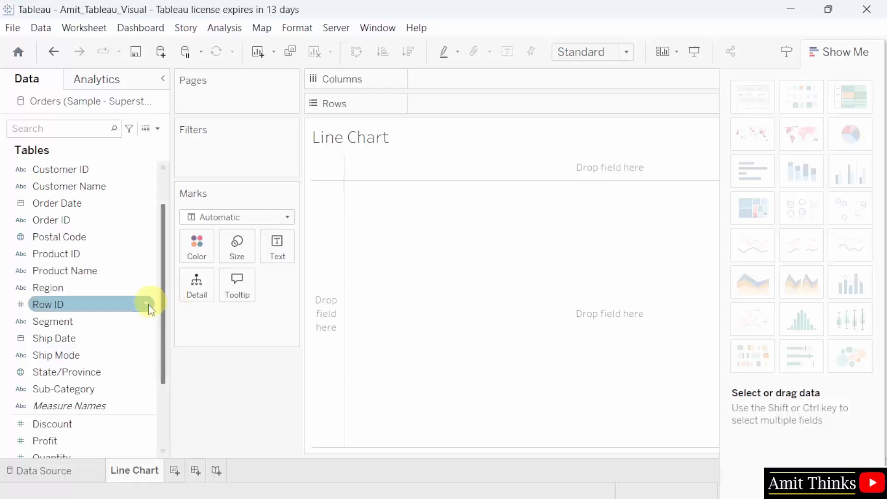
scroll(145, 303, down, 2)
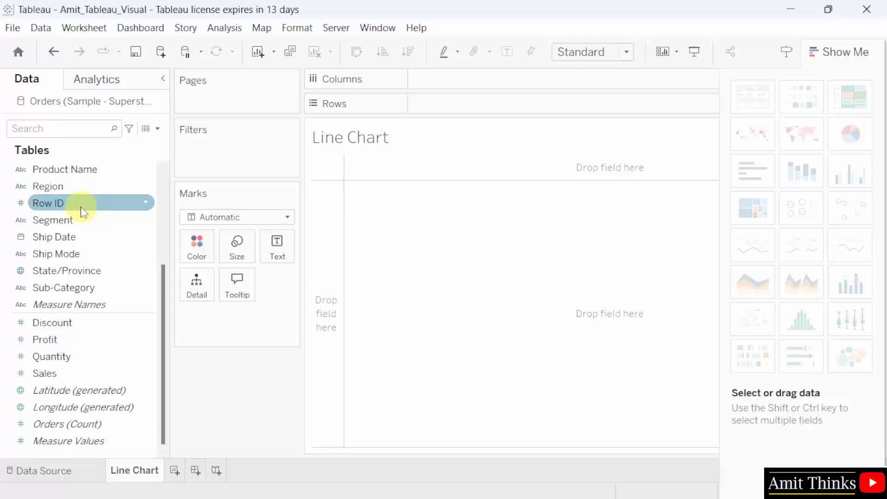
click(115, 344)
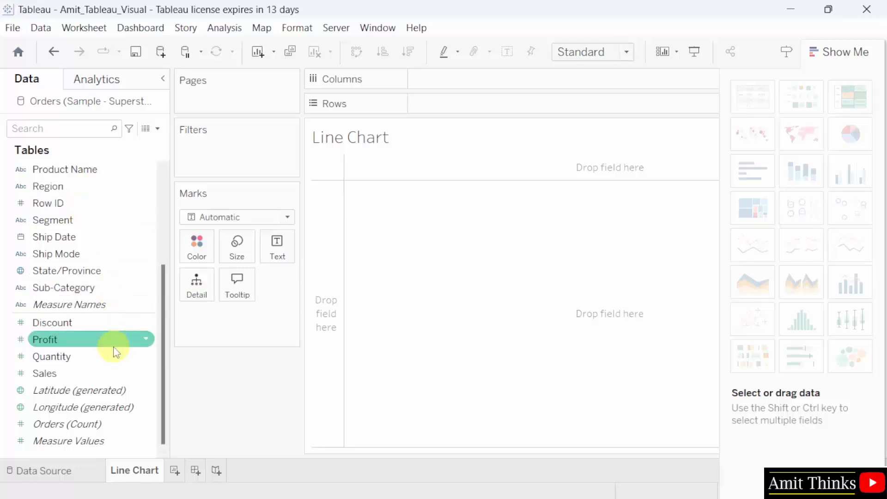
click(60, 407)
click(65, 391)
click(69, 358)
click(60, 375)
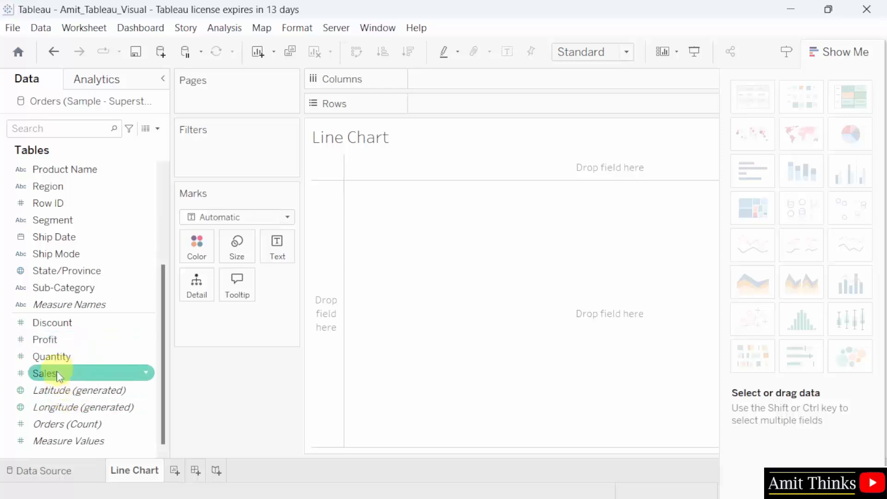
click(58, 358)
click(61, 341)
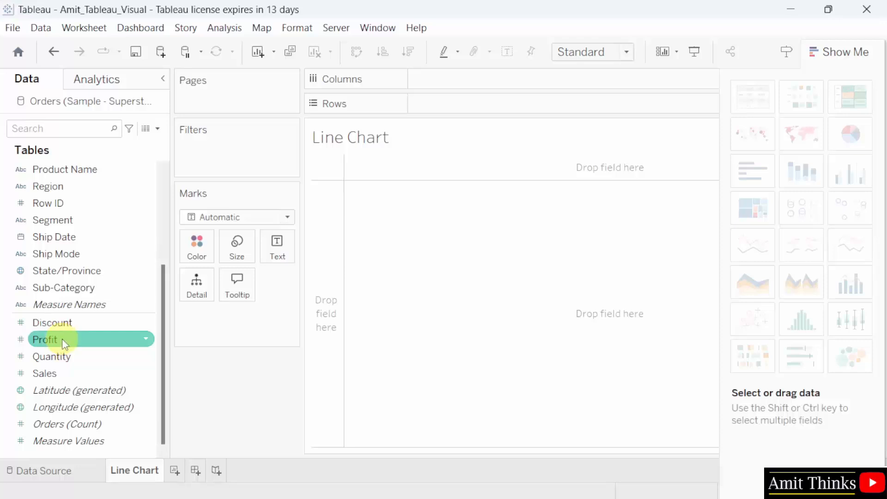
click(69, 359)
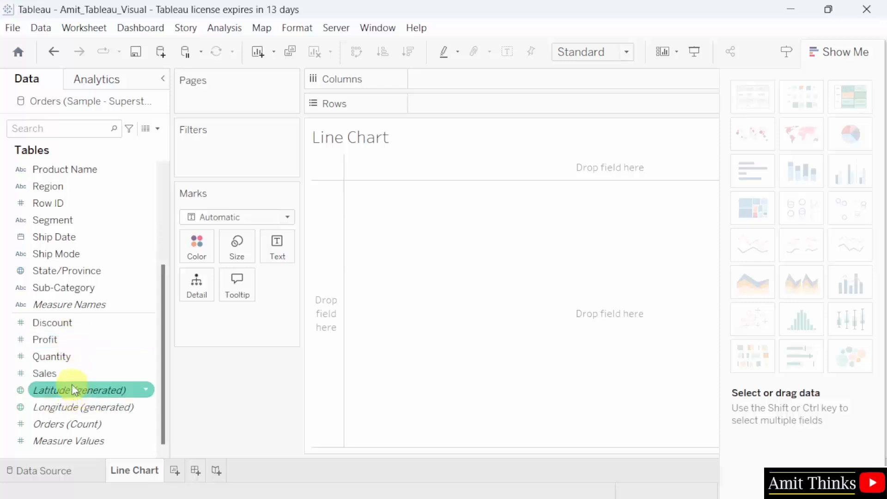
mouse_move(72, 391)
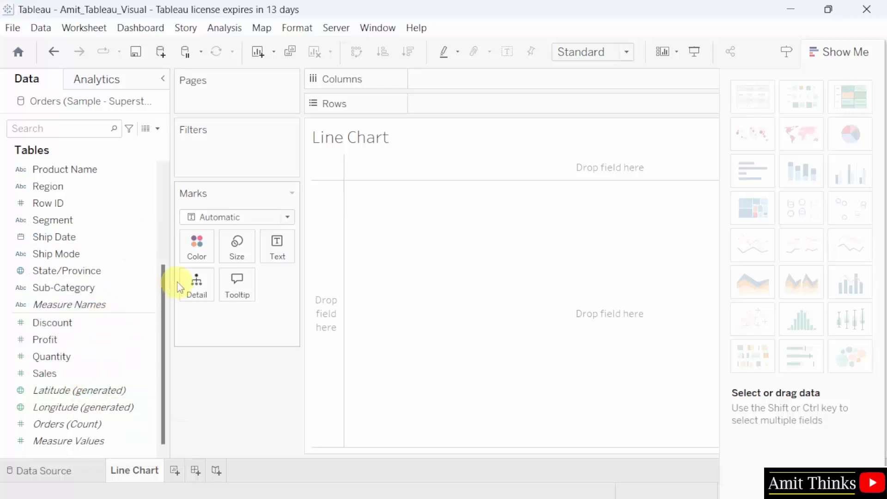
scroll(157, 255, up, 3)
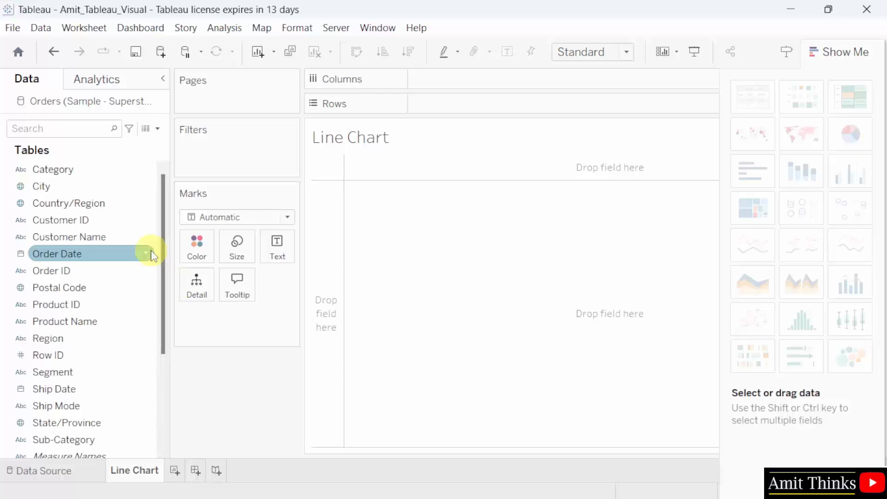
click(602, 54)
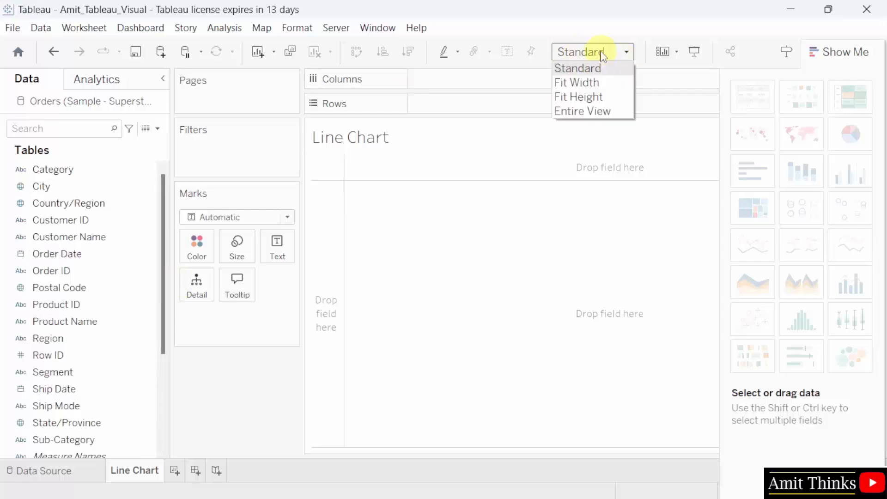
click(607, 57)
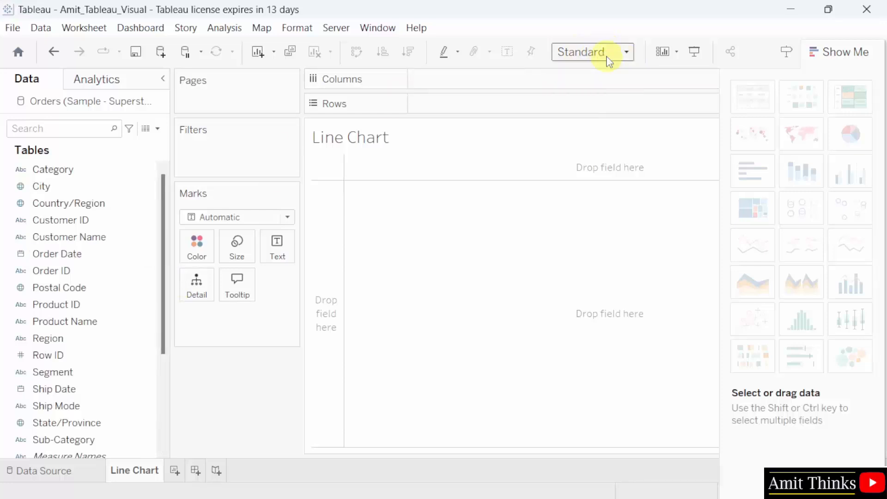
click(155, 289)
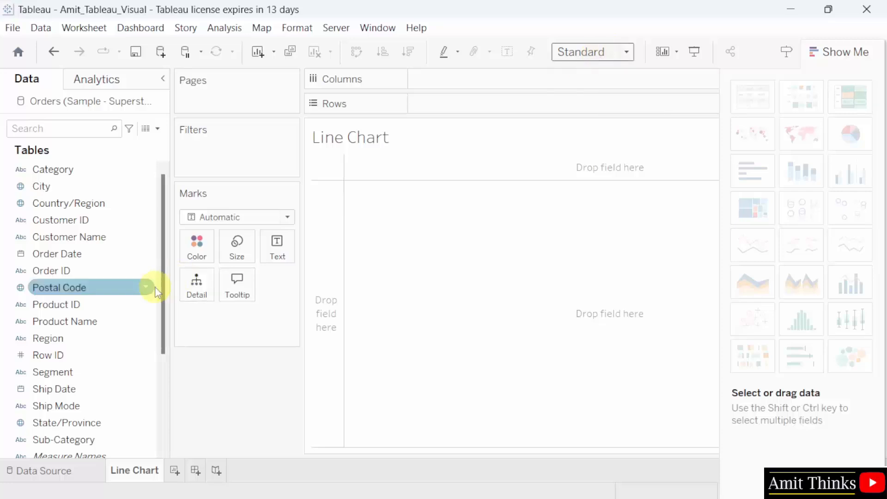
click(141, 254)
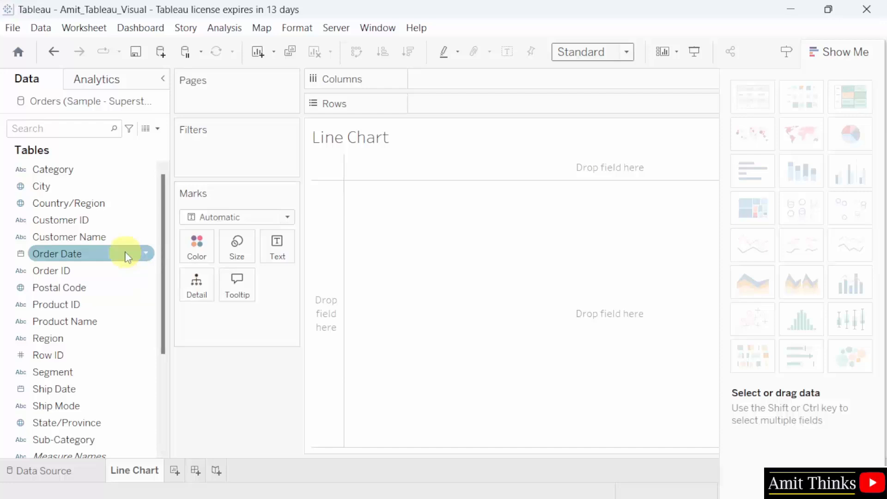
- Place Order Date on Columns as YEAR(Order Date), splitting the view into 2021–2024
click(130, 270)
drag(128, 255, 531, 83)
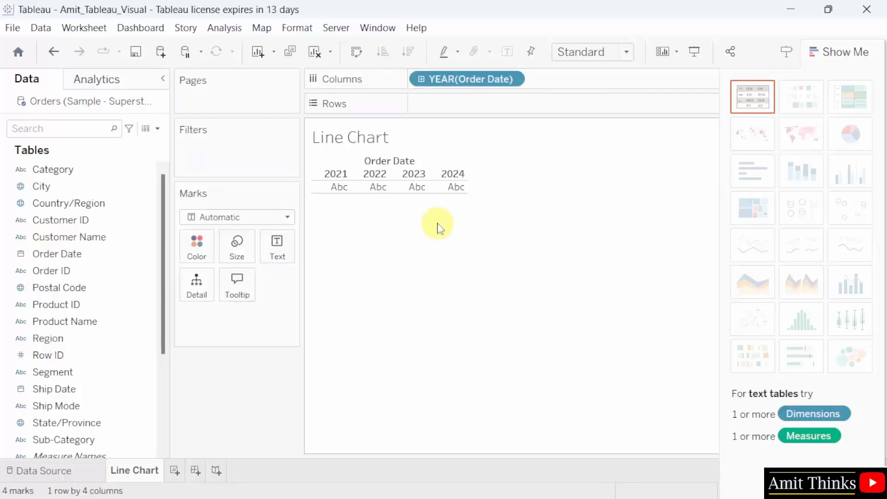
scroll(87, 374, down, 3)
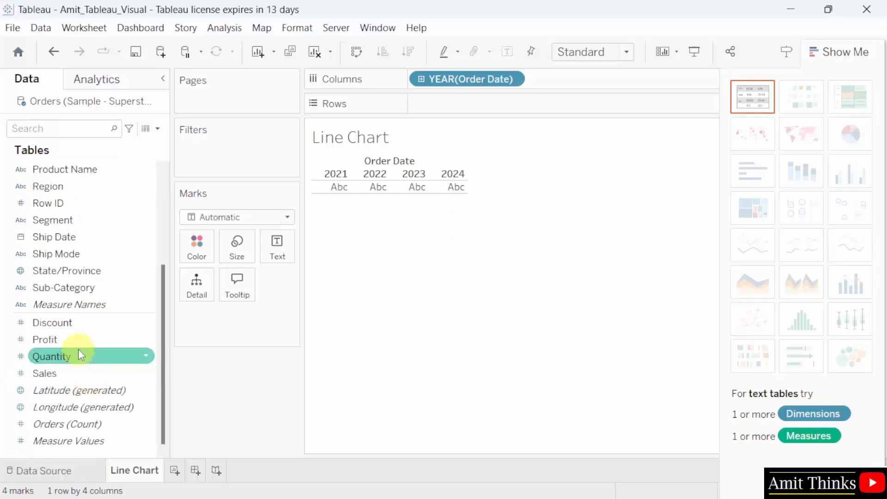
- Put Sales on Rows as SUM(Sales) to draw the yearly sales line
click(108, 375)
drag(108, 377, 541, 109)
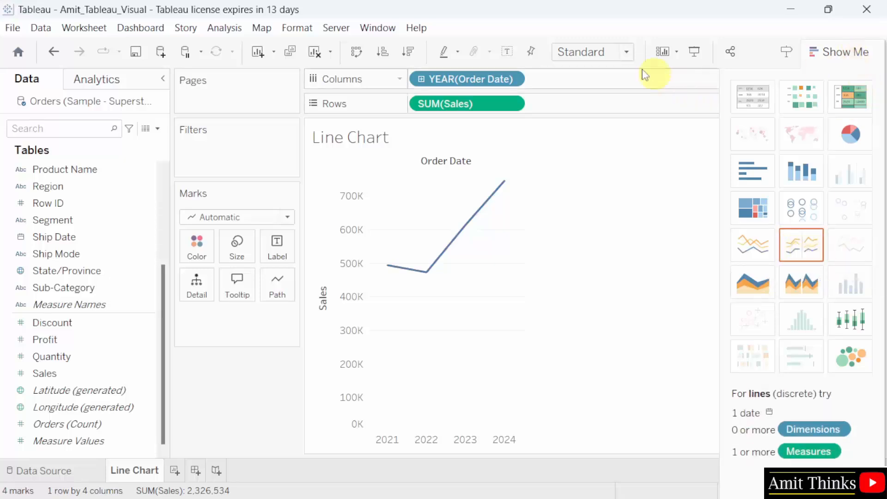
click(620, 55)
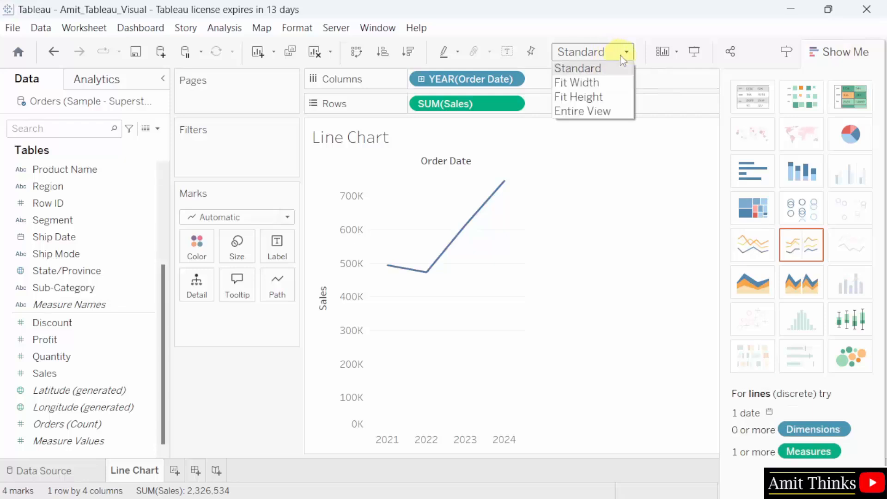
click(617, 110)
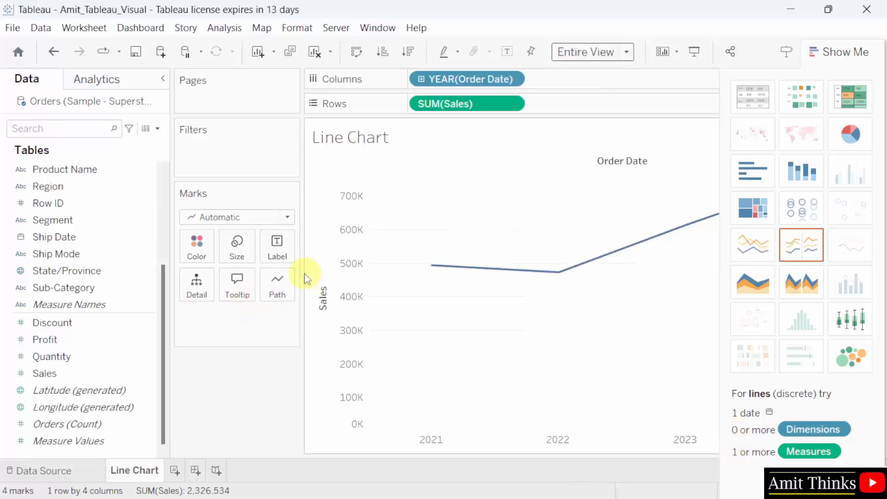
mouse_move(299, 275)
mouse_down()
mouse_move(229, 279)
mouse_move(296, 277)
mouse_up()
click(600, 52)
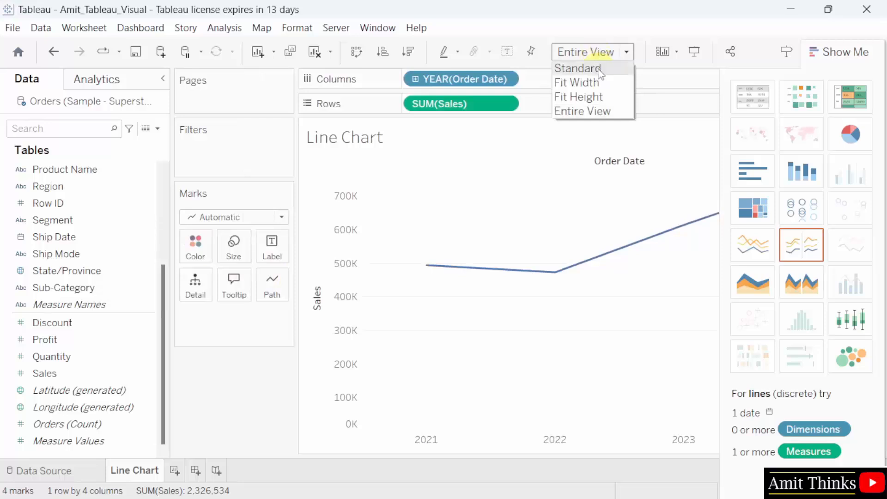
click(601, 69)
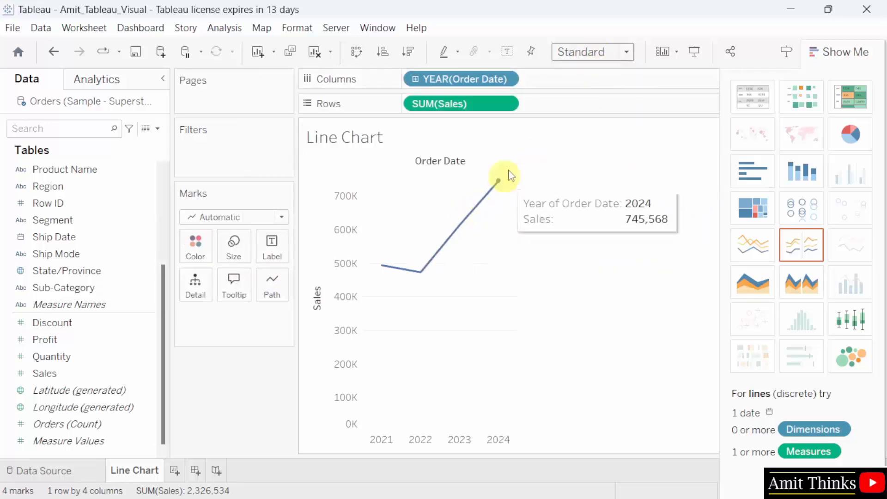
mouse_move(460, 229)
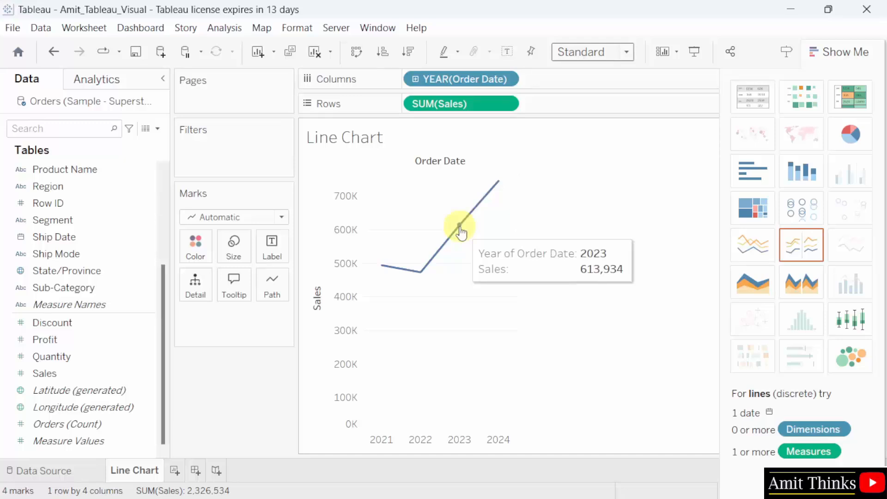
mouse_move(420, 282)
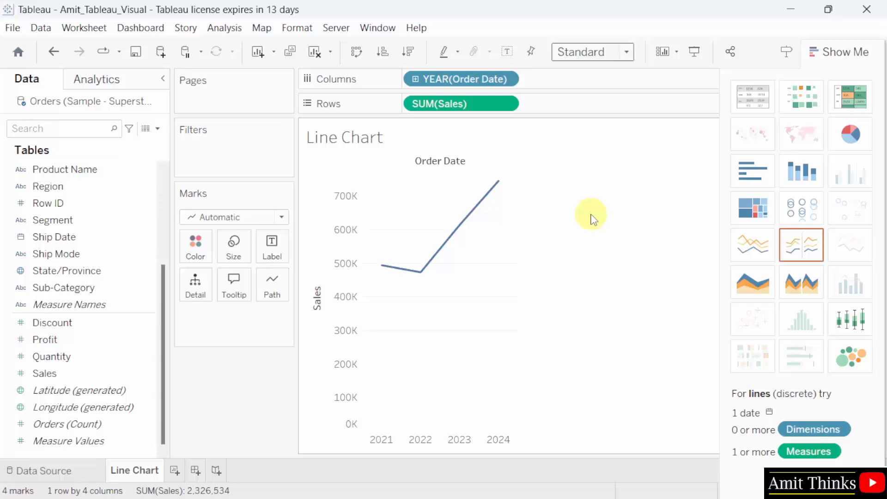
- Save Amit_Tableau_Visual.twb with the SUM(Sales) by year line chart
click(12, 28)
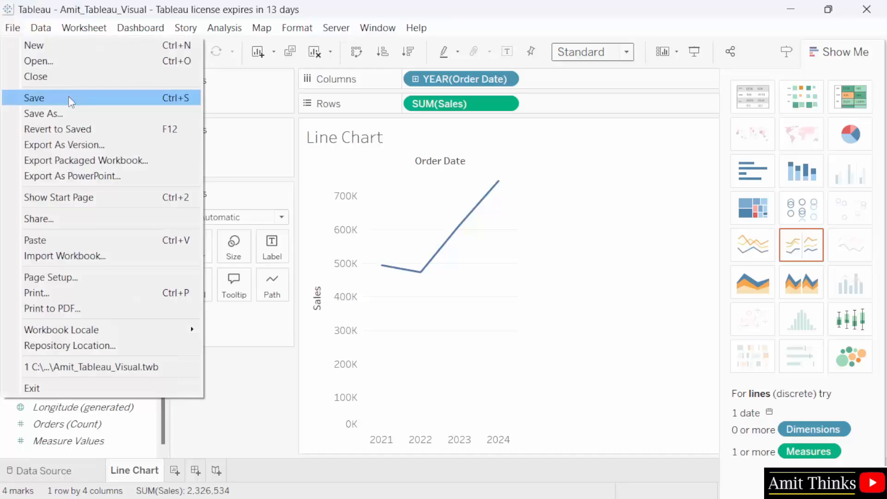
click(68, 97)
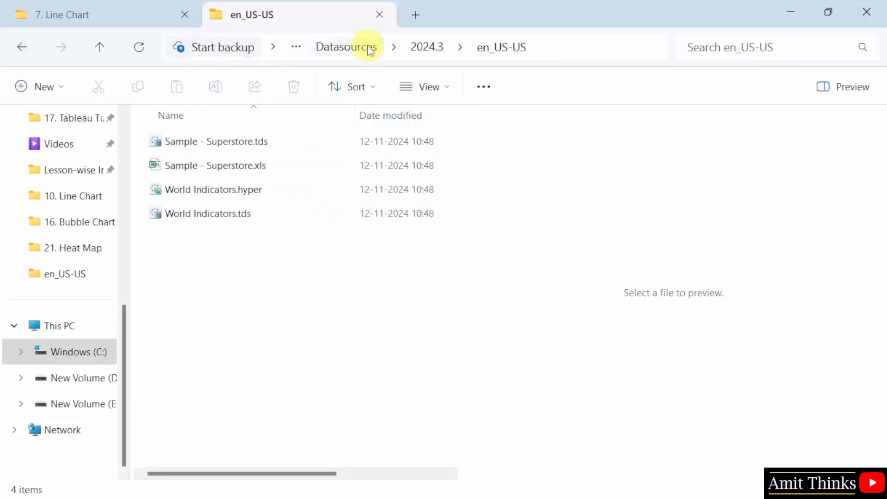
- Check that Amit_Tableau_Visual.twb is in My Tableau Repository > Workbooks, then return to Tableau
click(345, 48)
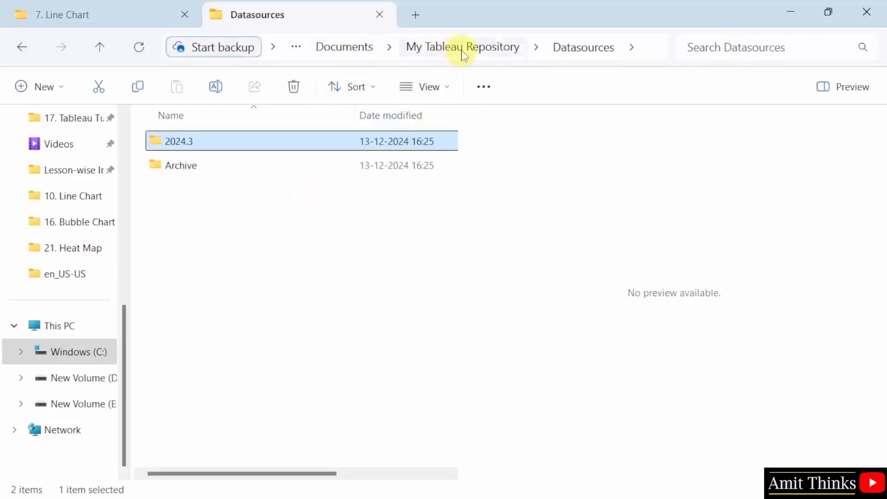
click(460, 52)
double_click(255, 363)
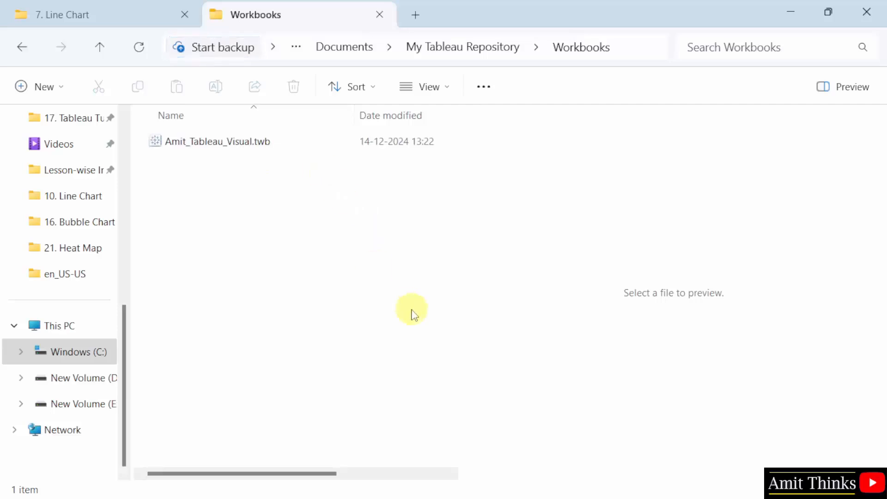
mouse_move(467, 498)
click(508, 488)
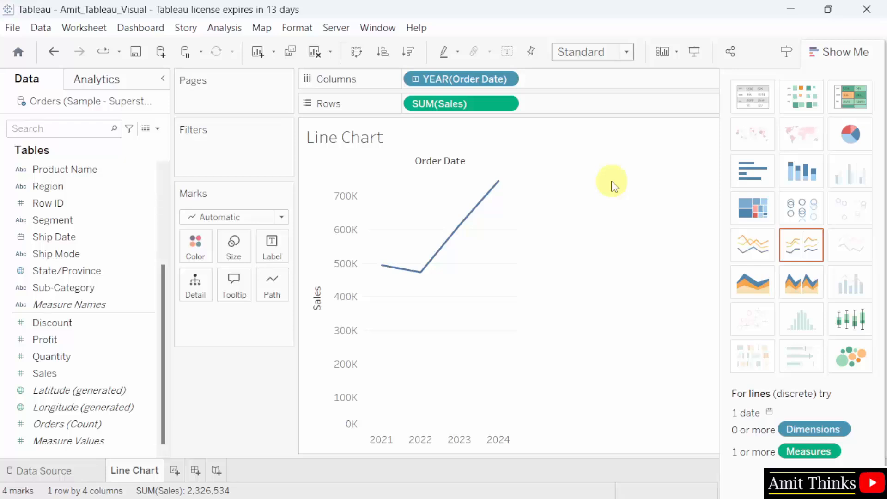
mouse_move(391, 274)
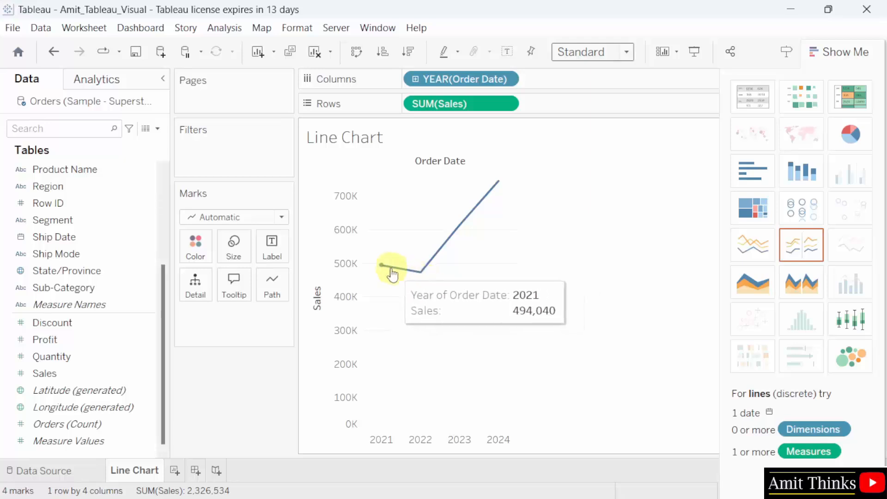
mouse_move(424, 277)
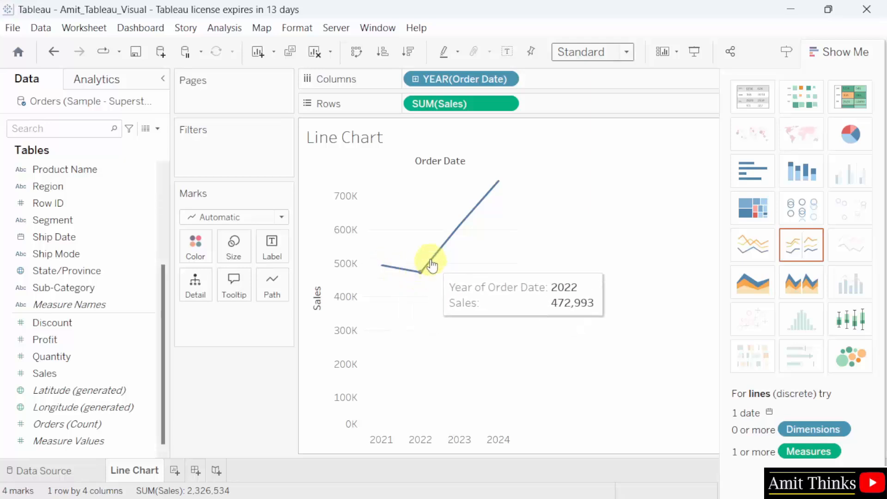
mouse_move(450, 244)
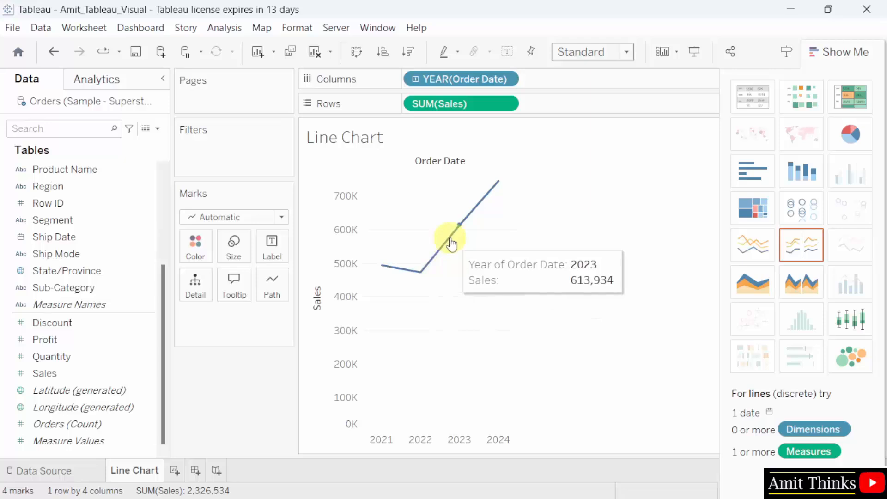
mouse_move(486, 196)
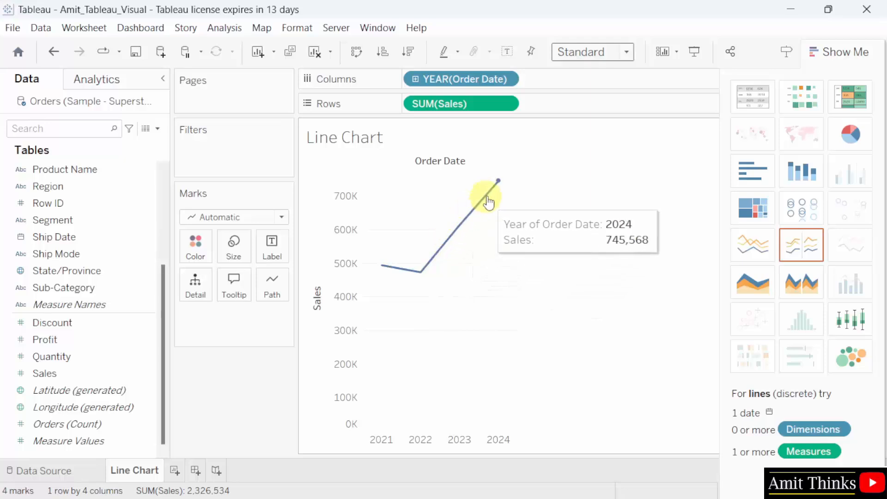
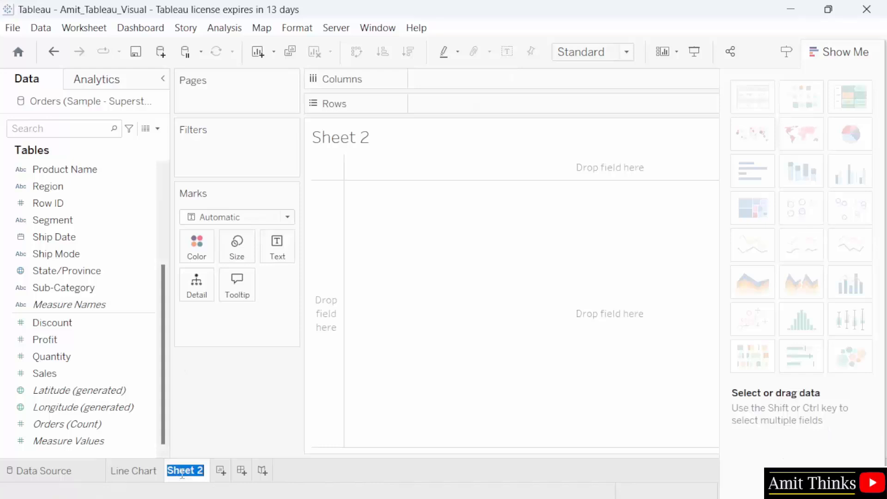
- Rename the Sheet 2 tab to 'Bar/ Column Chart'
text(Bar/ Column C)
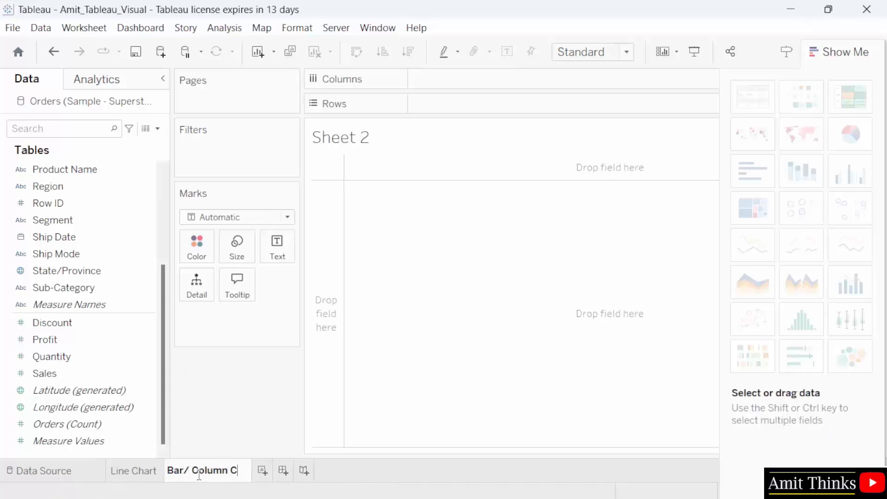
text(hart)
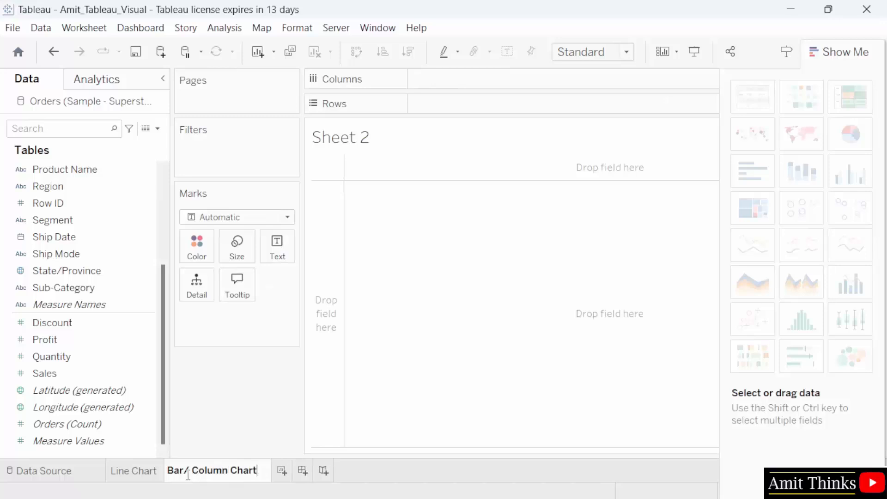
key(Return)
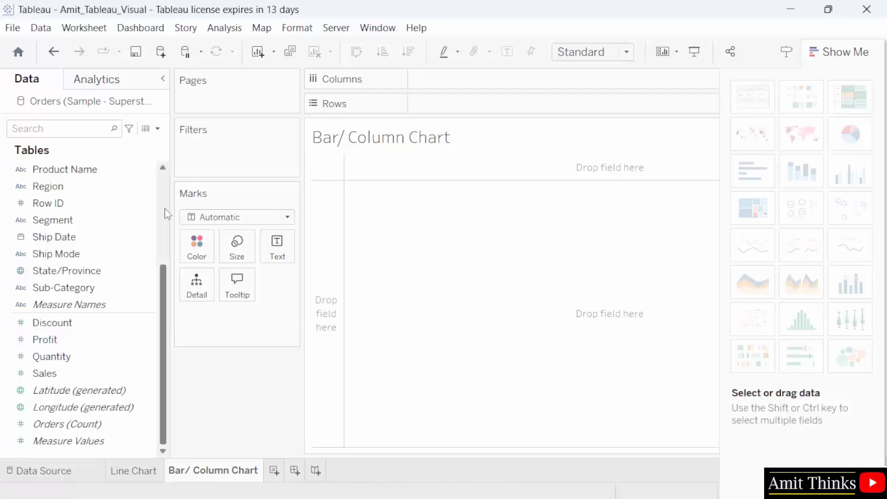
- Place Category on Rows and SUM(Profit) on Columns to draw horizontal profit bars
scroll(165, 210, up, 3)
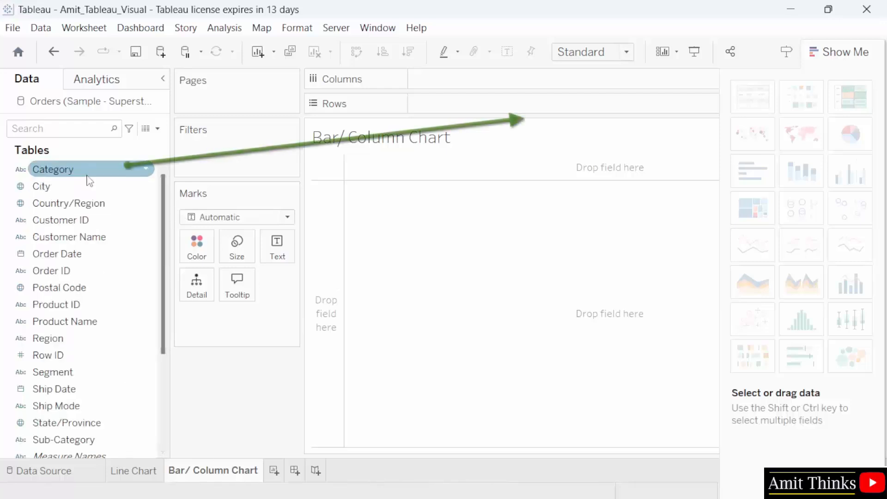
mouse_move(64, 170)
mouse_down()
mouse_move(165, 174)
mouse_move(497, 122)
mouse_move(503, 109)
mouse_up()
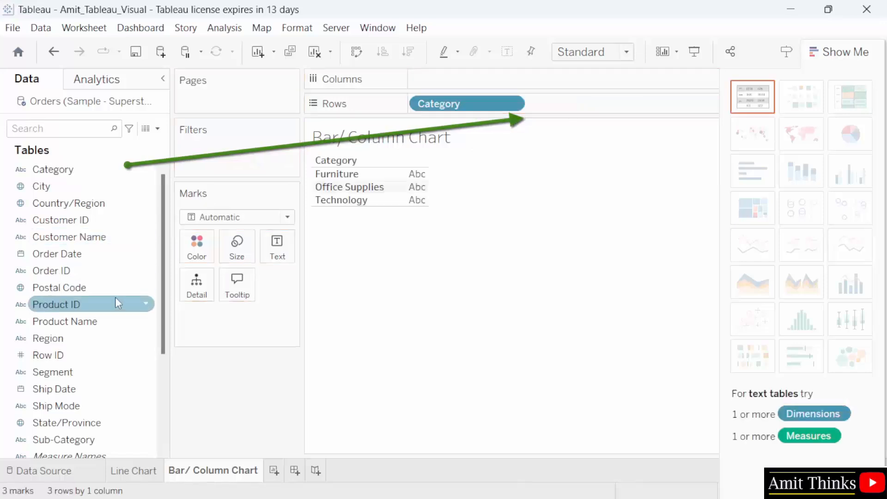
scroll(116, 297, down, 2)
scroll(161, 277, down, 1)
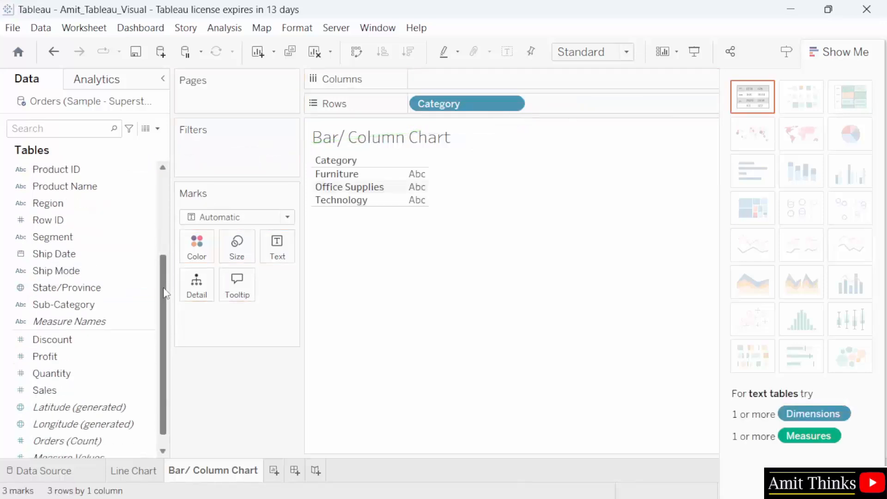
click(107, 339)
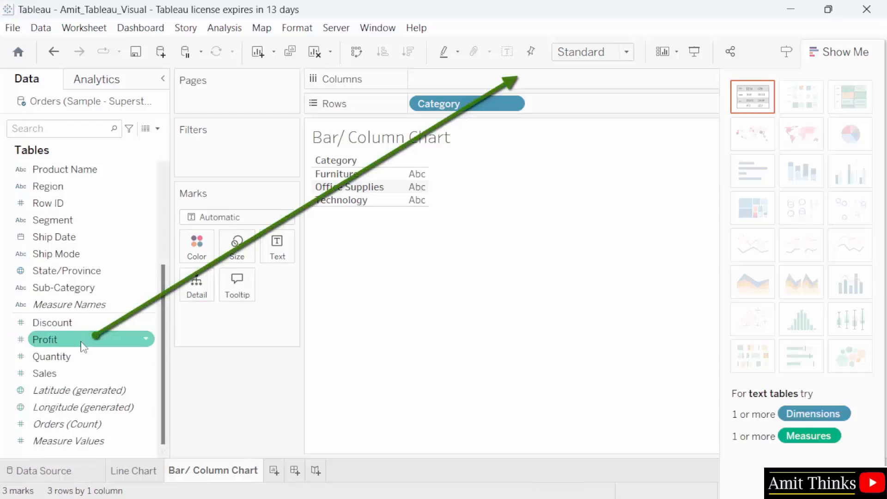
mouse_move(80, 347)
mouse_down()
mouse_move(467, 256)
mouse_move(499, 149)
mouse_move(491, 84)
mouse_up()
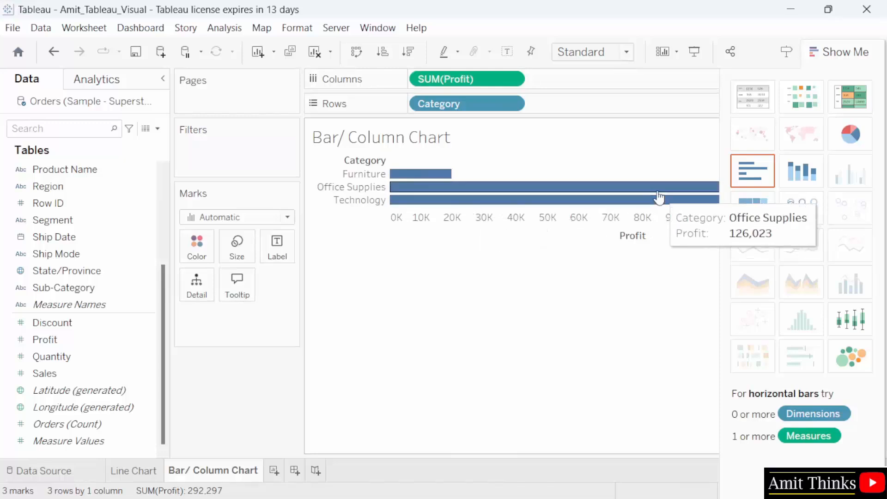
click(592, 52)
click(596, 111)
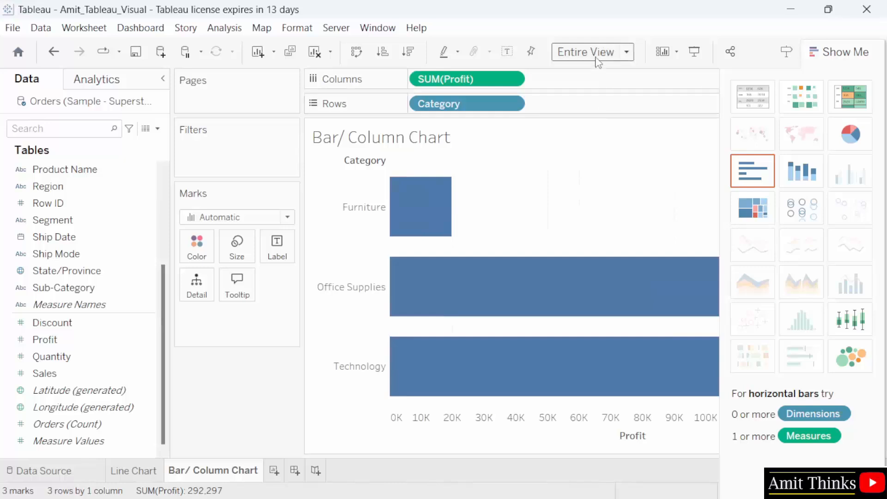
click(599, 57)
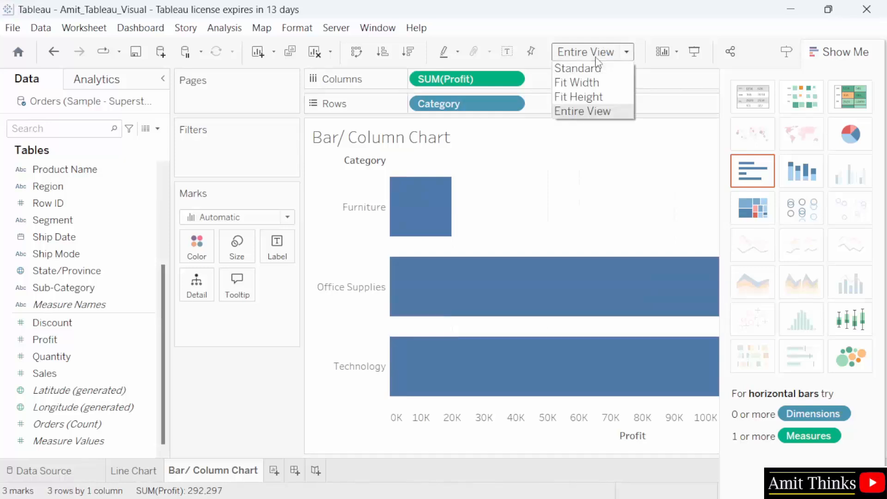
click(588, 96)
click(592, 52)
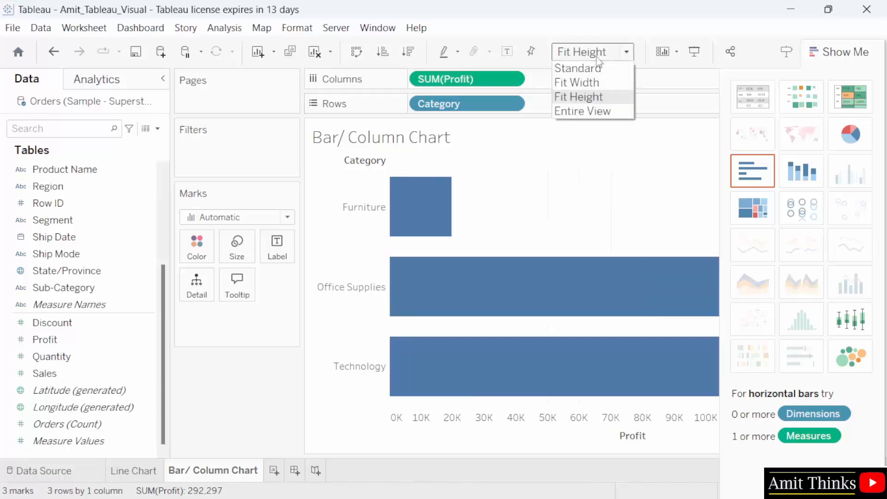
click(591, 83)
click(594, 53)
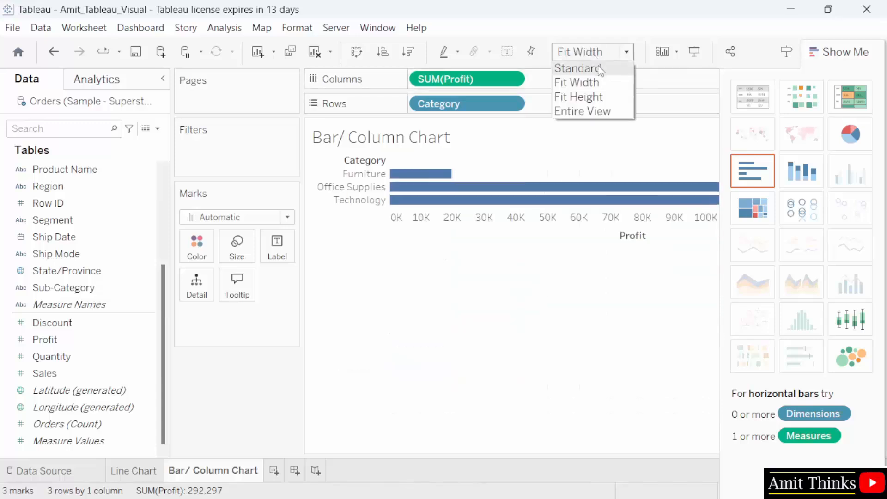
click(599, 68)
click(601, 54)
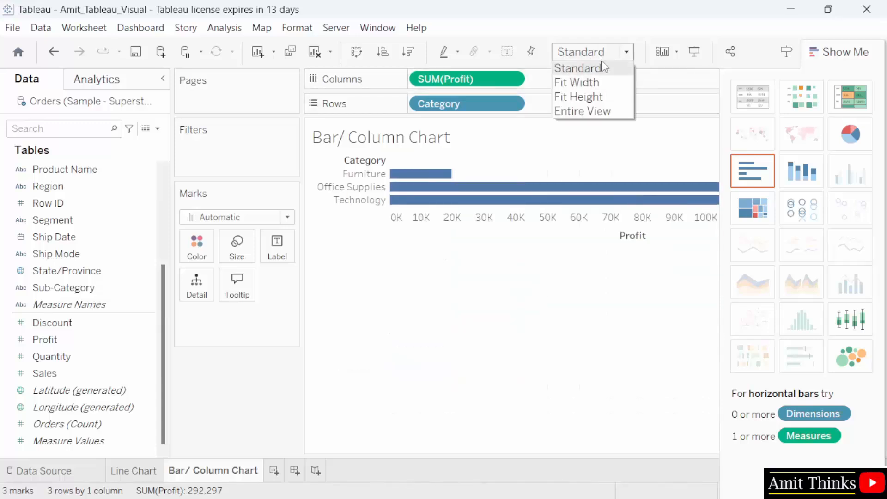
click(601, 66)
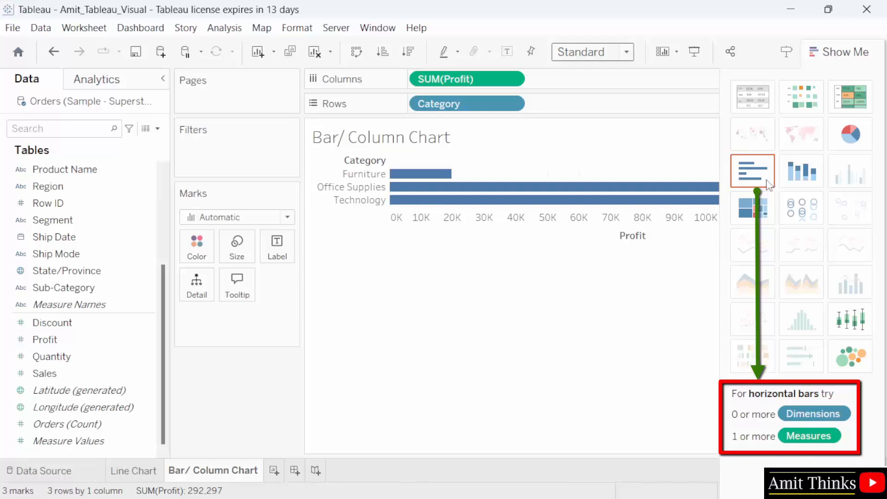
- Hide the Show Me panel and set the view fit to Entire View
click(857, 52)
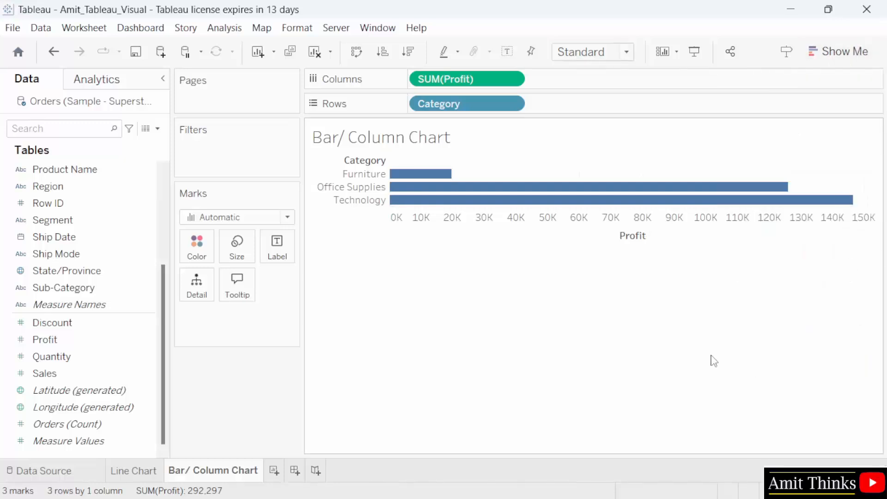
click(624, 53)
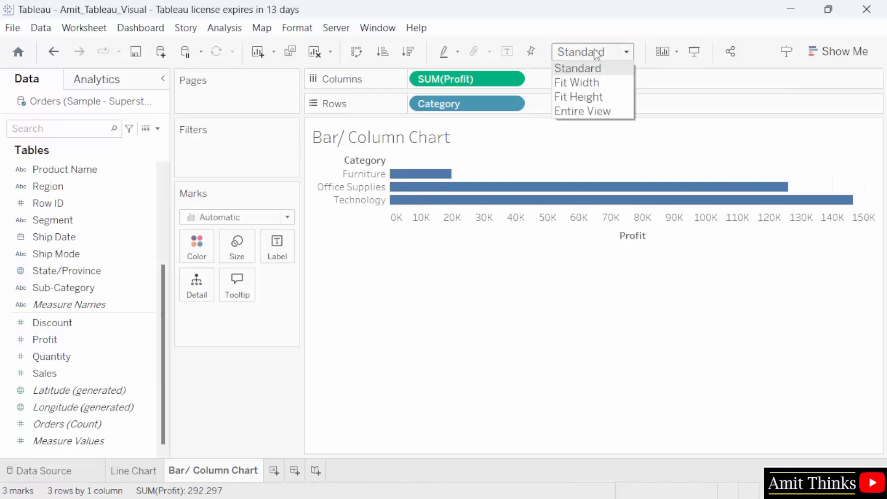
click(617, 112)
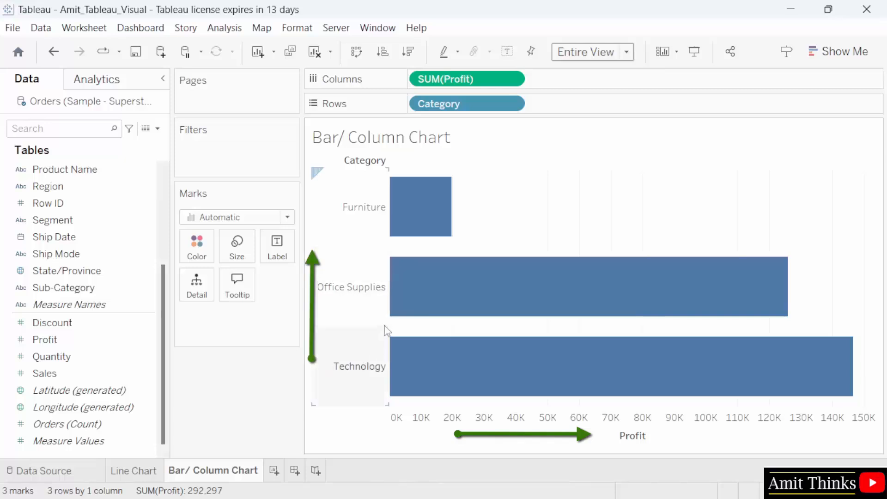
mouse_move(436, 207)
mouse_move(470, 367)
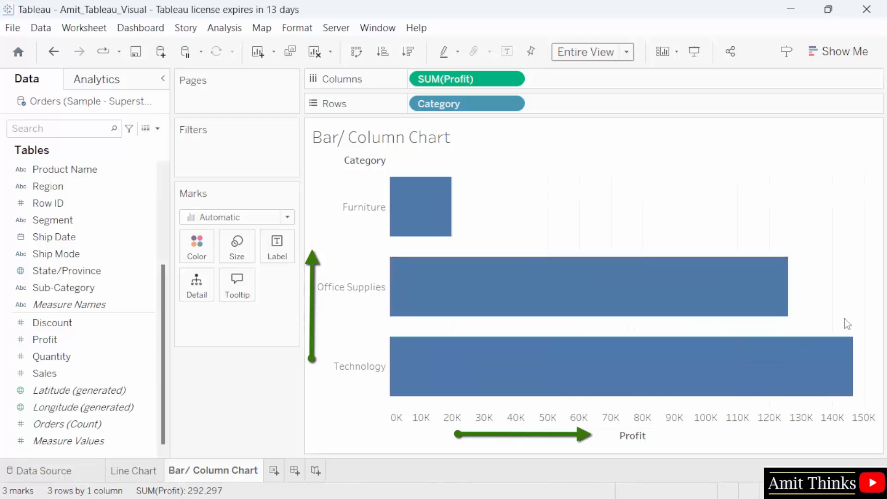
mouse_move(835, 369)
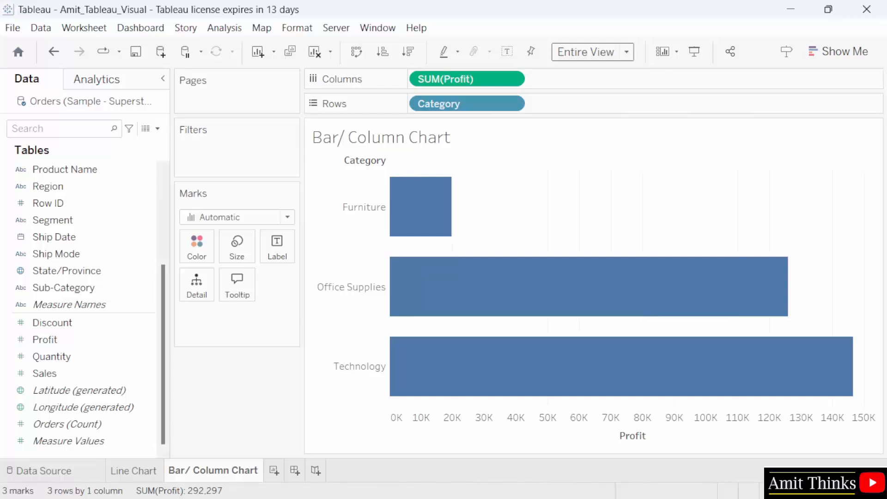
- Save Amit_Tableau_Visual.twb with the new profit bar chart sheet
click(18, 29)
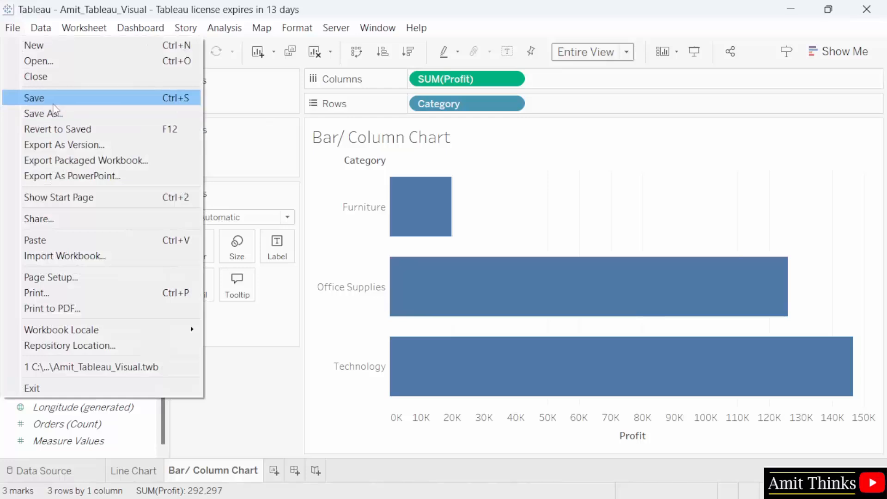
click(53, 99)
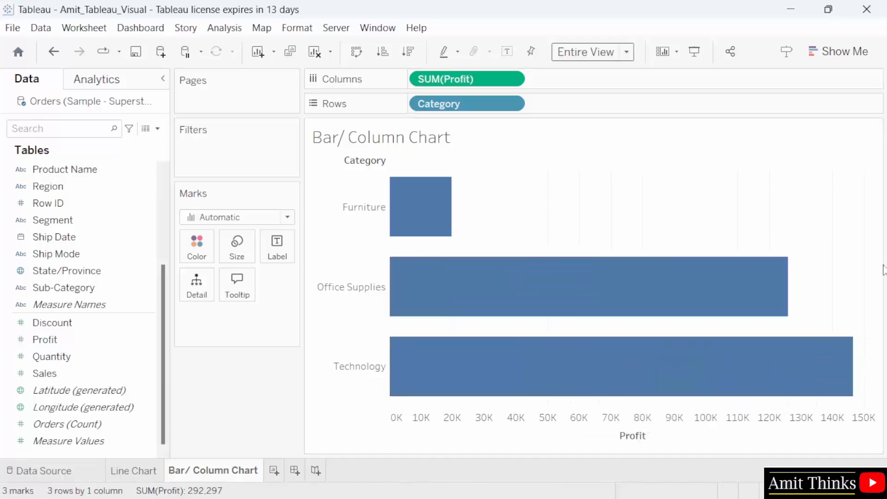
- Swap rows and columns so Profit per Category shows as vertical columns
click(357, 52)
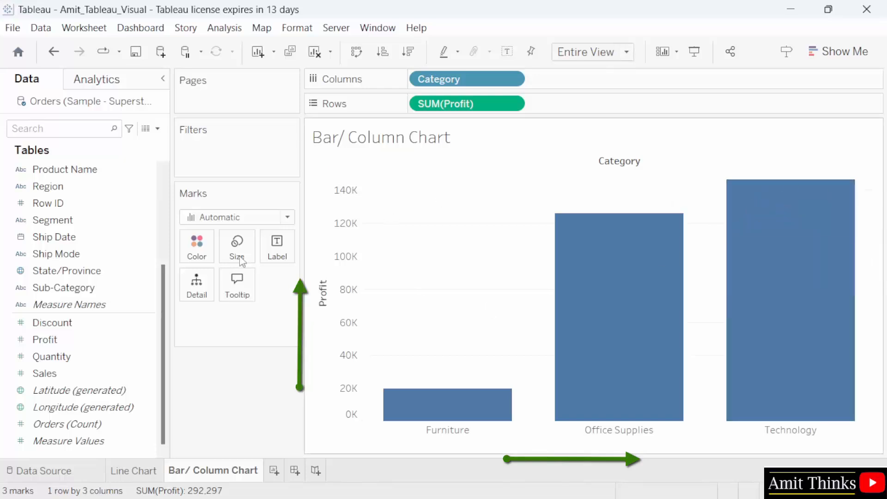
mouse_move(620, 298)
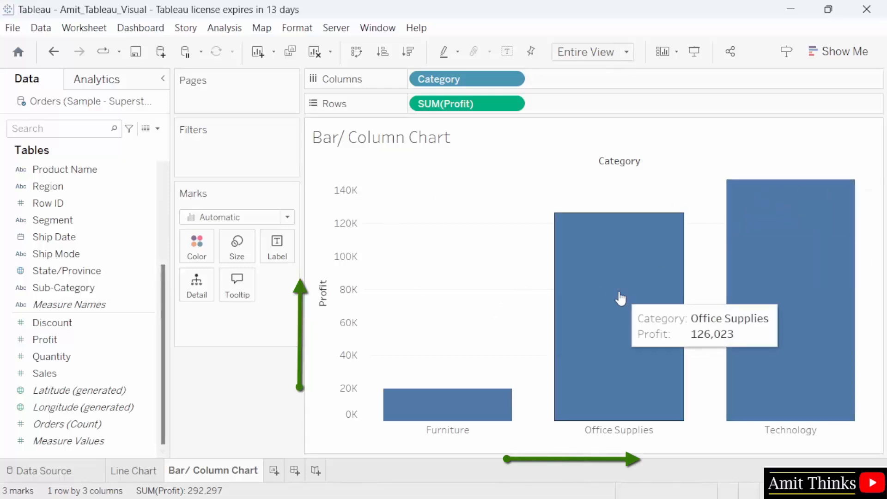
mouse_move(406, 412)
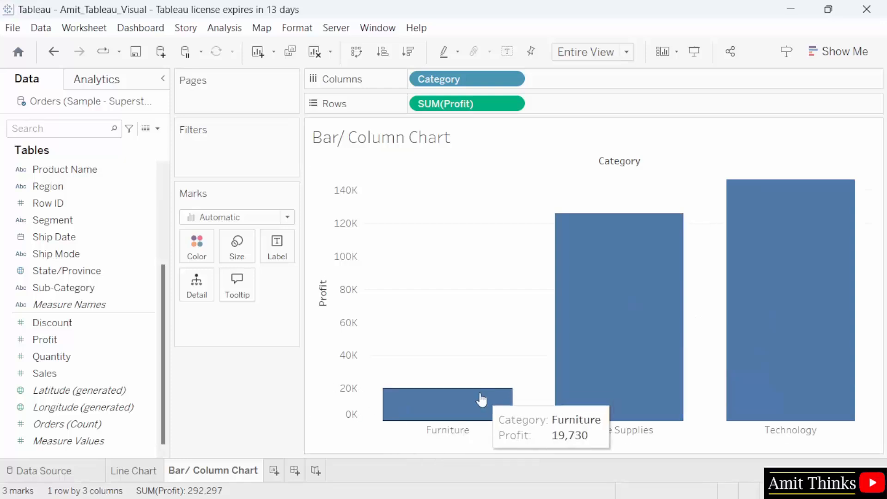
- Advance the slideshow to the 'Tableau - Pie Chart' slide
mouse_move(676, 271)
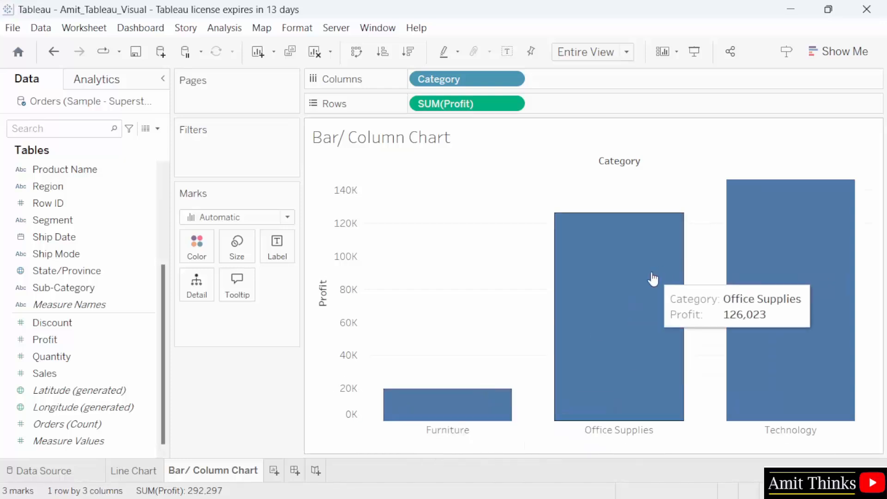
mouse_move(780, 283)
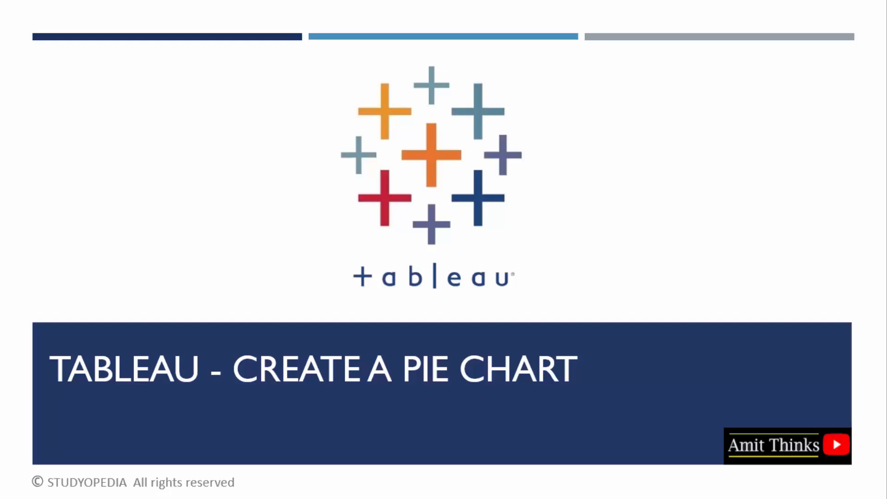
key(Right)
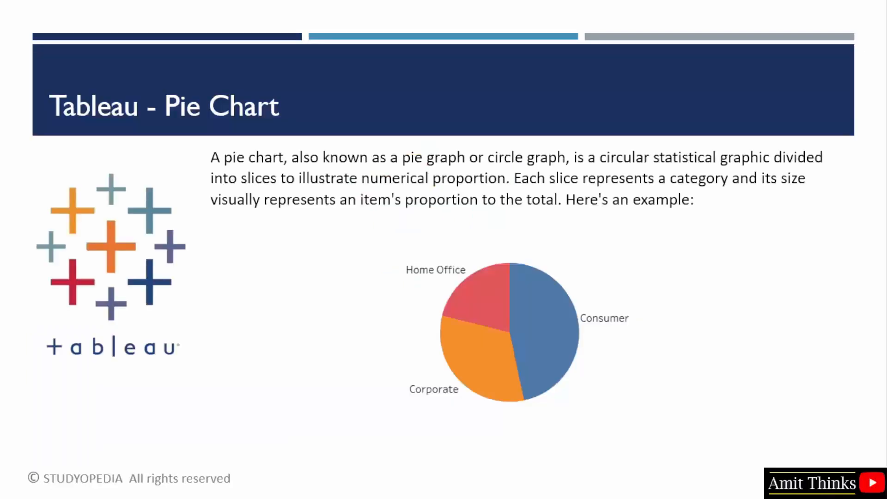
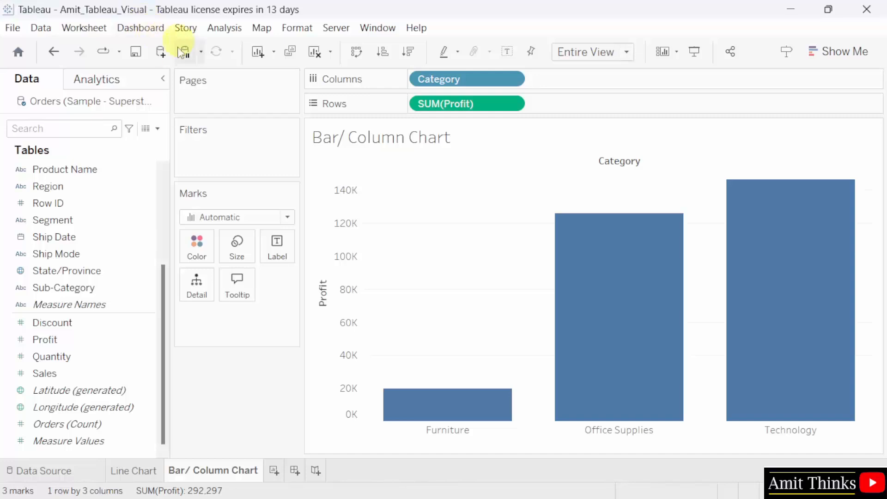
- Add a new worksheet and rename it from Sheet 3 to 'Pie Chart'
click(274, 471)
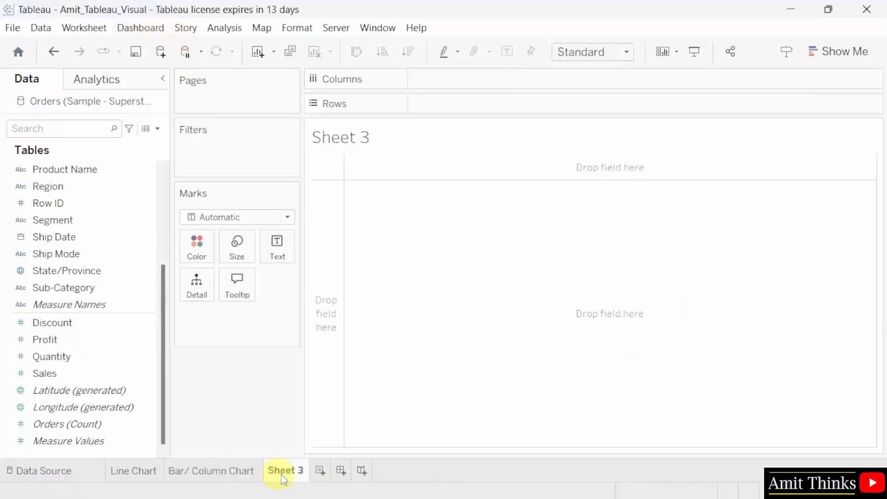
double_click(282, 476)
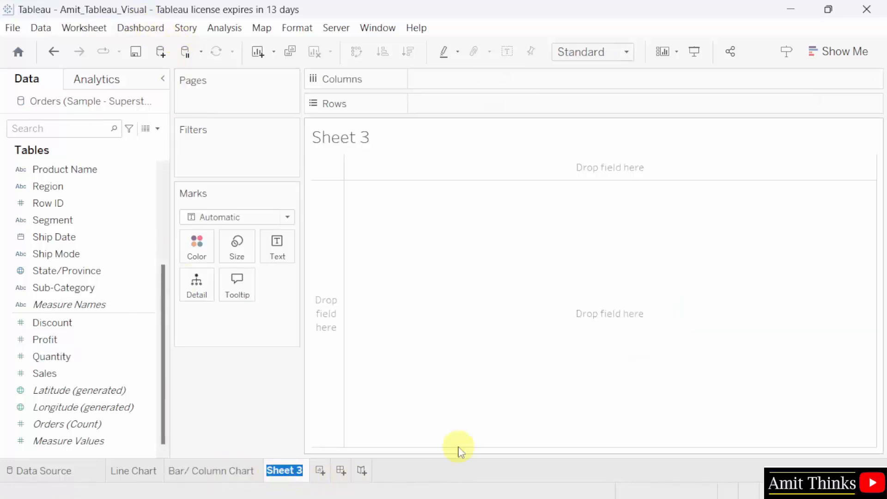
text(Pie )
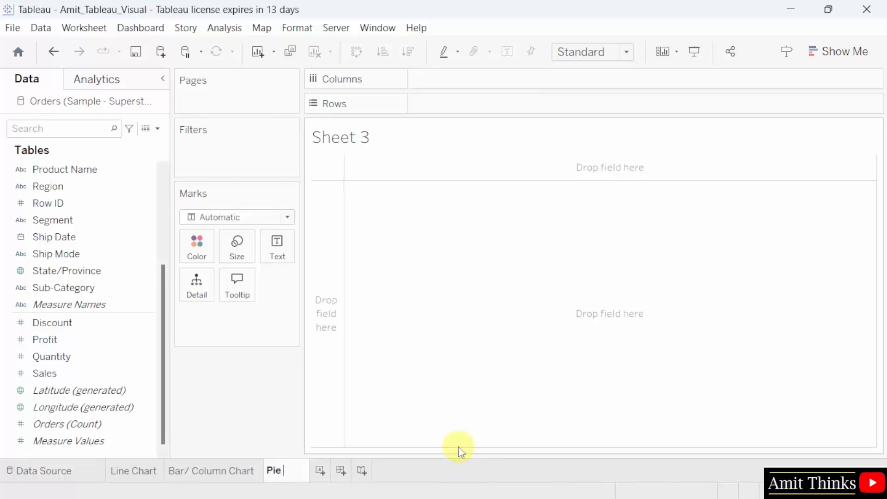
text(Chart)
key(Return)
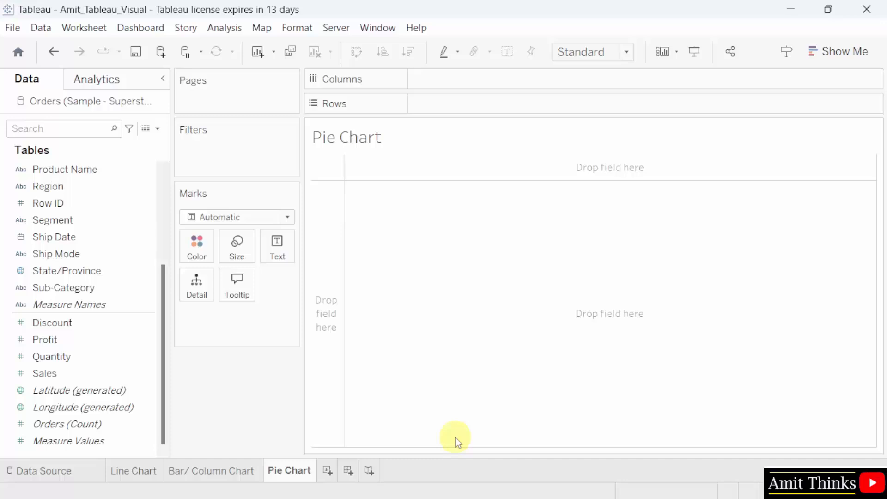
- Set the Pie Chart sheet's mark type to Pie
click(838, 51)
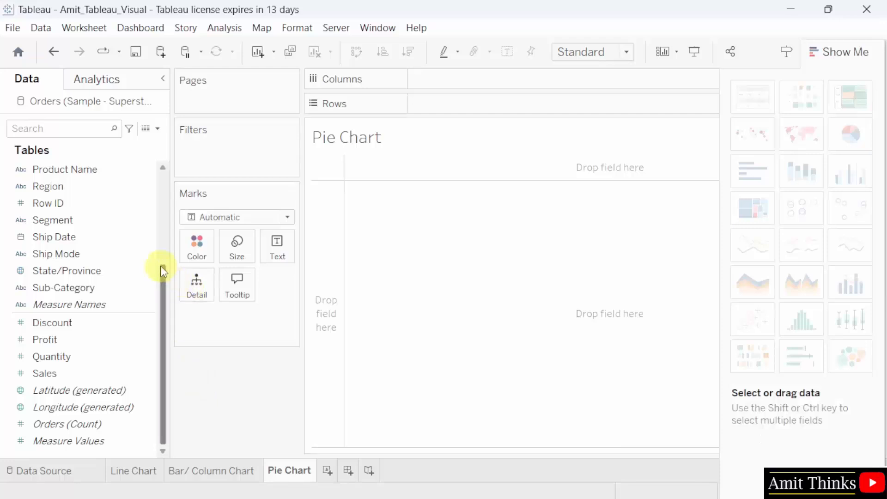
mouse_move(159, 267)
mouse_down()
mouse_move(158, 229)
mouse_move(165, 255)
mouse_up()
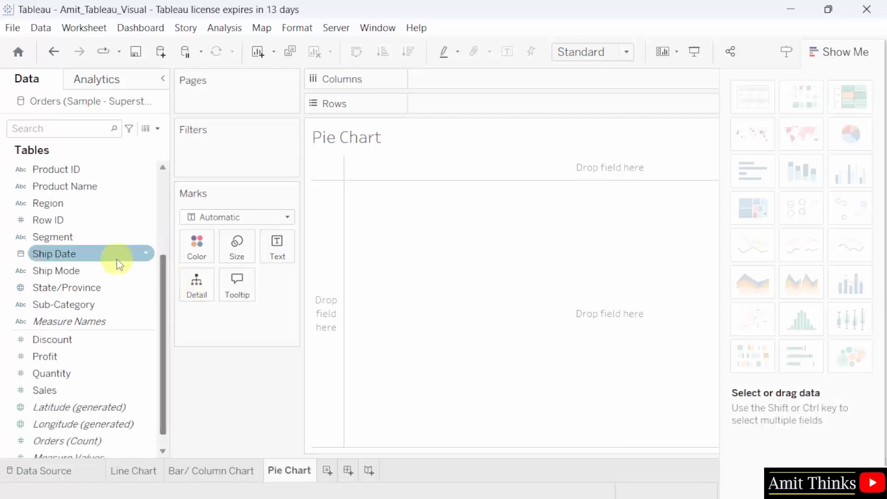
click(237, 215)
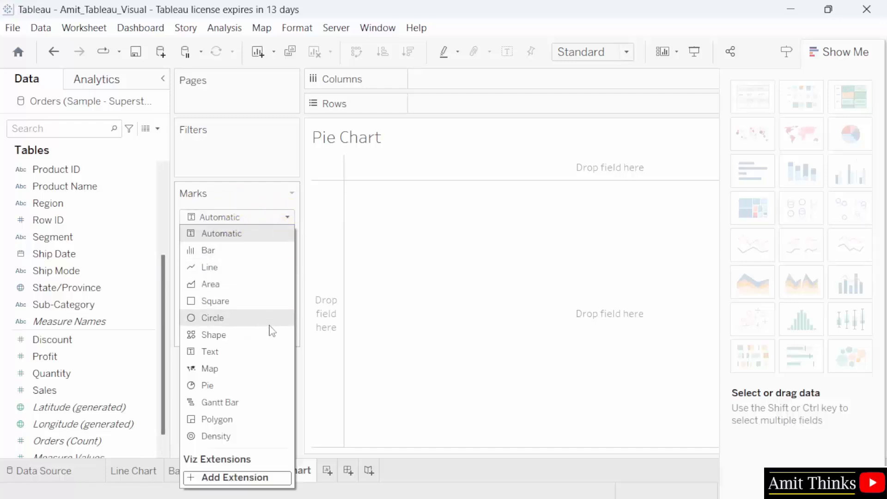
click(279, 387)
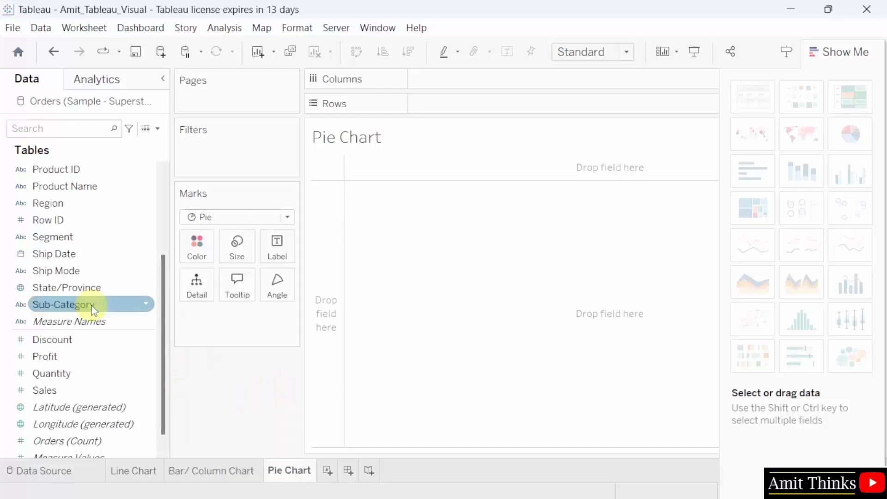
- Colour and label the slices by Segment and size them by SUM(Profit)
drag(95, 237, 198, 250)
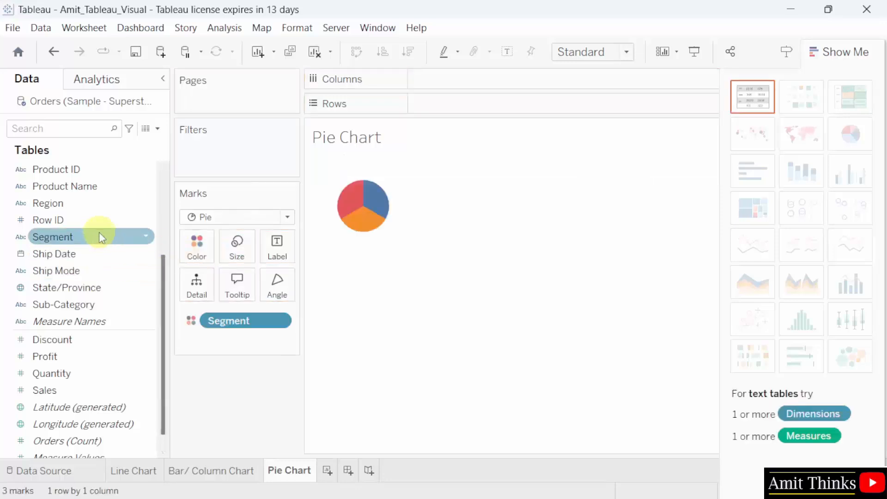
drag(99, 232, 279, 245)
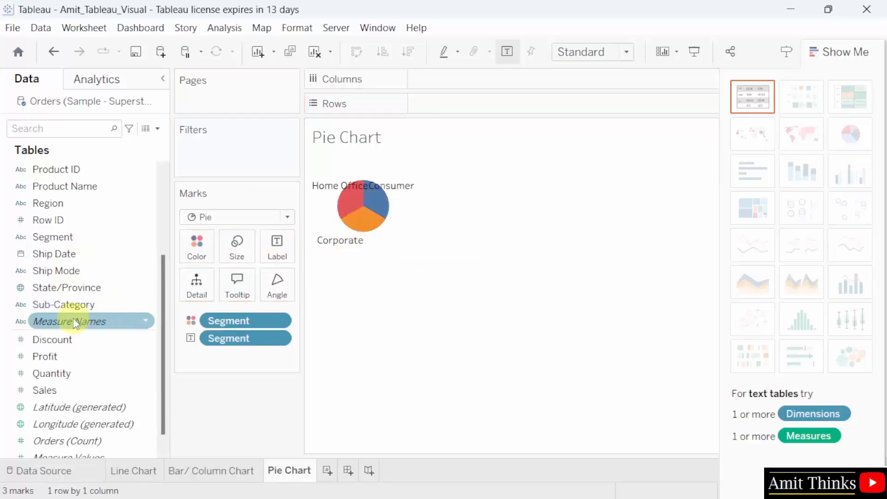
mouse_move(73, 318)
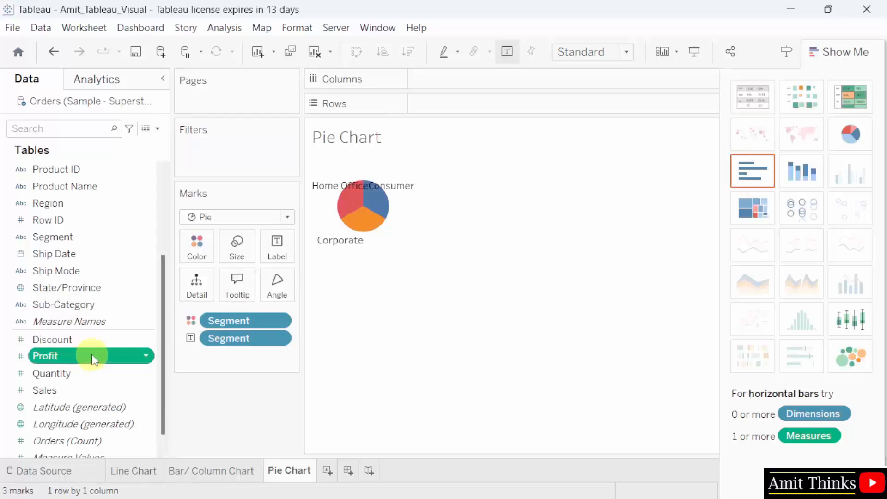
drag(88, 357, 249, 254)
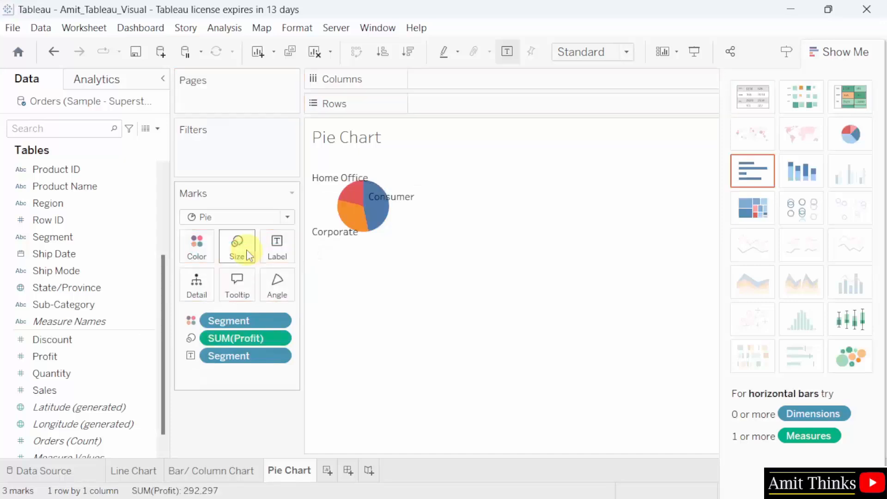
- Fit the pie to Entire View, add profit totals to slice labels, and reveal the legends
click(598, 51)
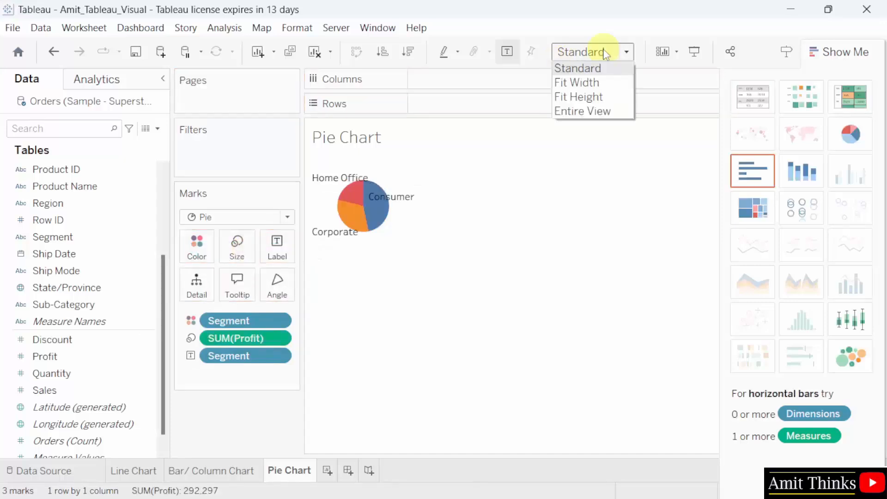
click(613, 111)
mouse_move(501, 286)
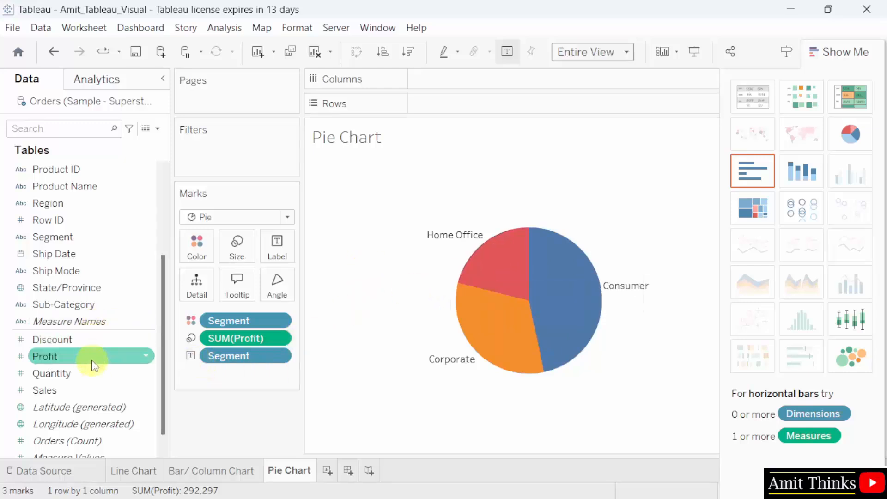
drag(95, 360, 277, 255)
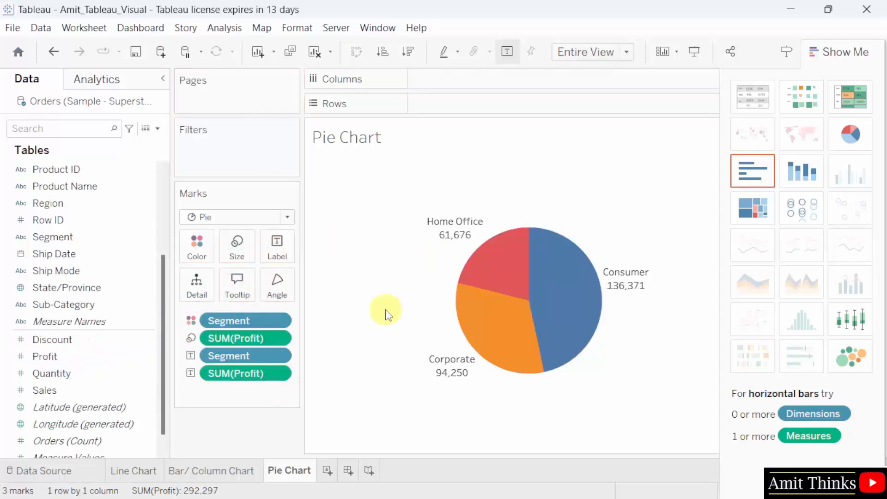
click(852, 52)
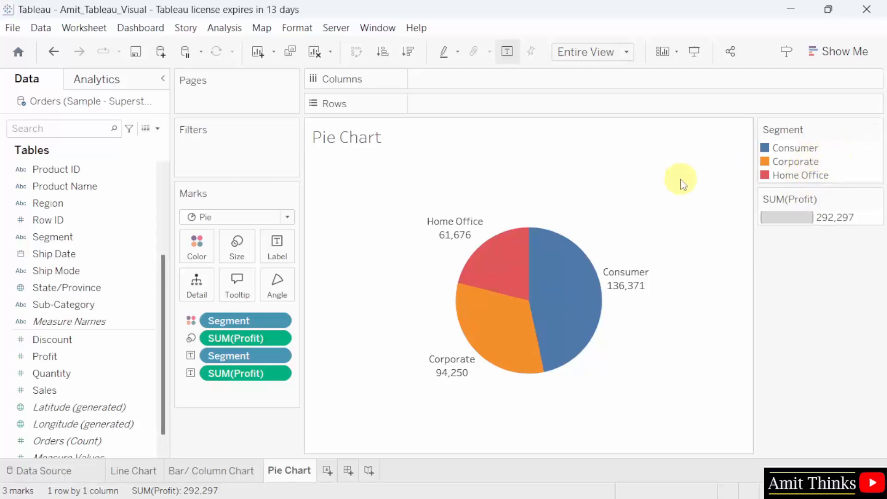
click(876, 131)
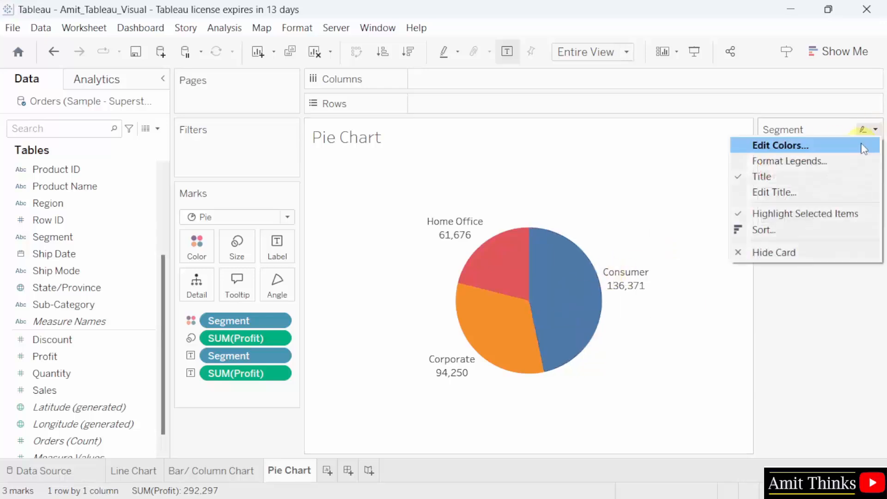
click(861, 146)
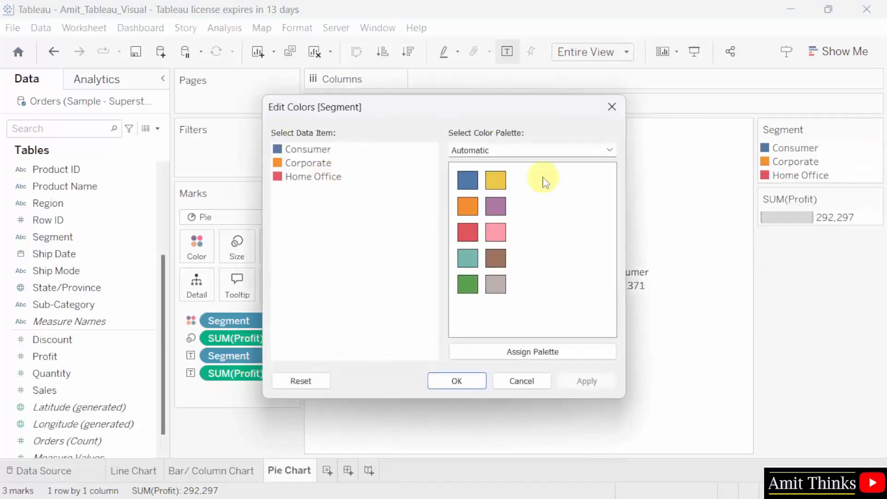
click(612, 107)
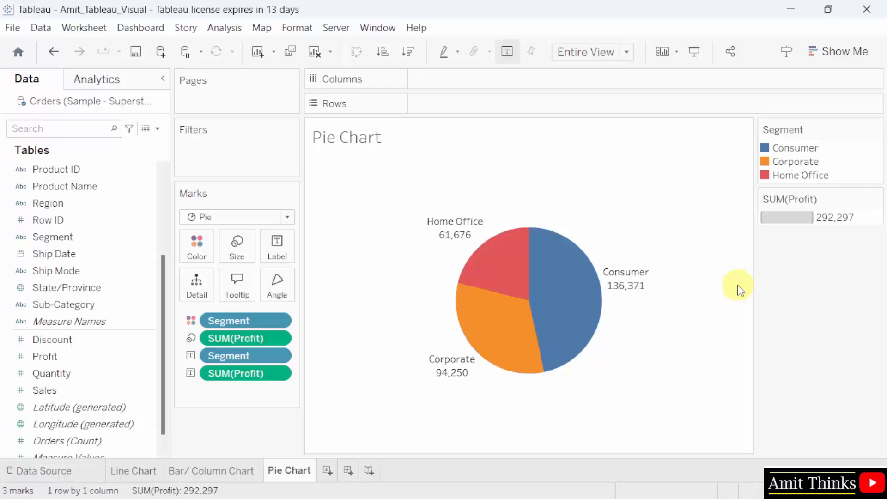
mouse_move(588, 349)
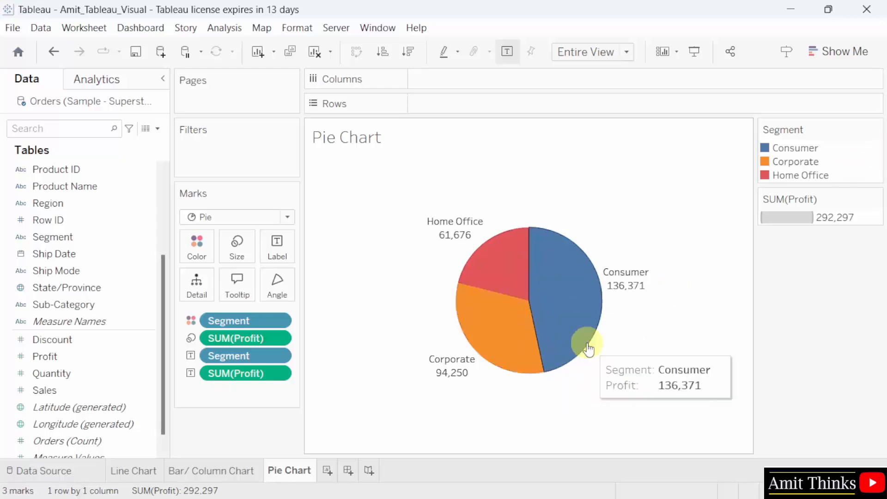
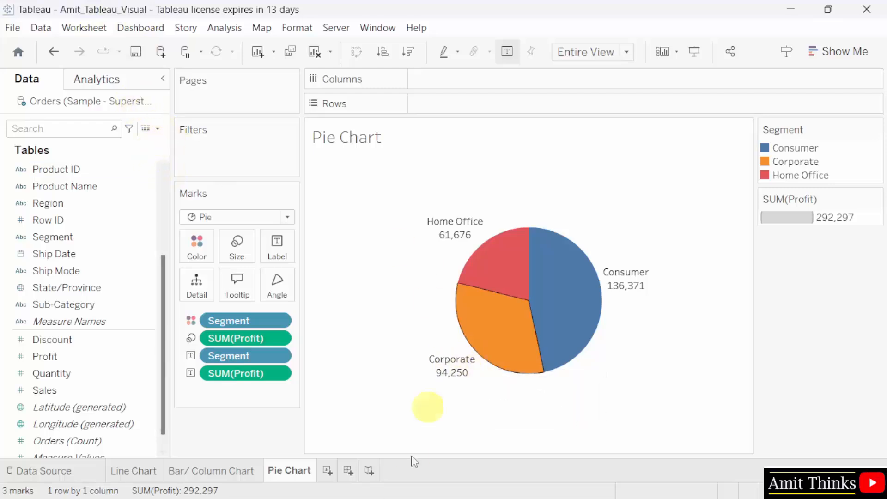
- Add a new worksheet after the Pie Chart sheet and rename it 'Map'
click(331, 475)
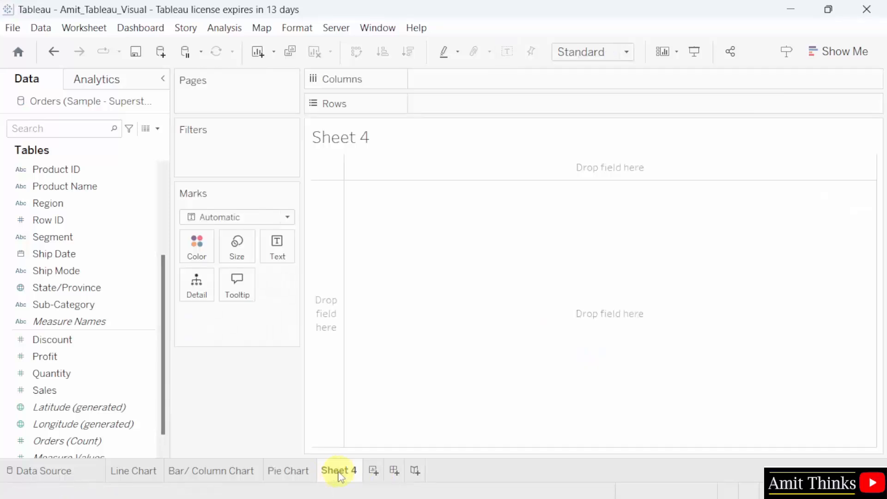
double_click(339, 472)
text(M)
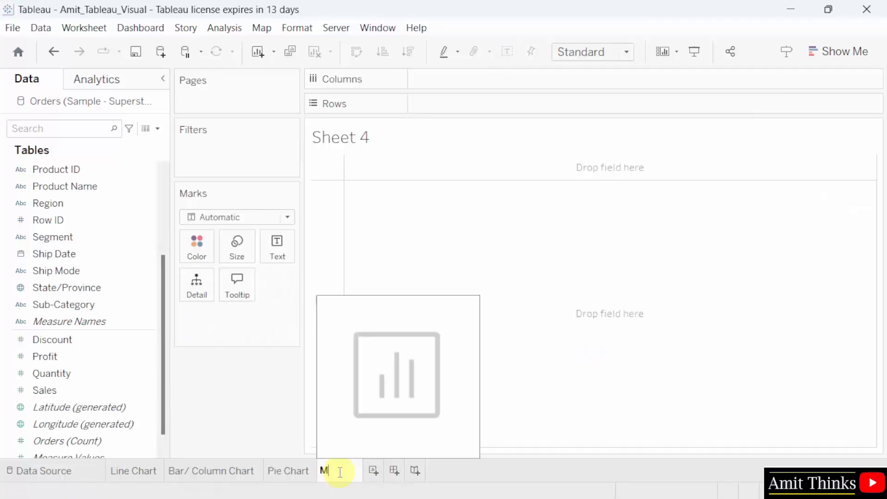
text(ap)
key(Return)
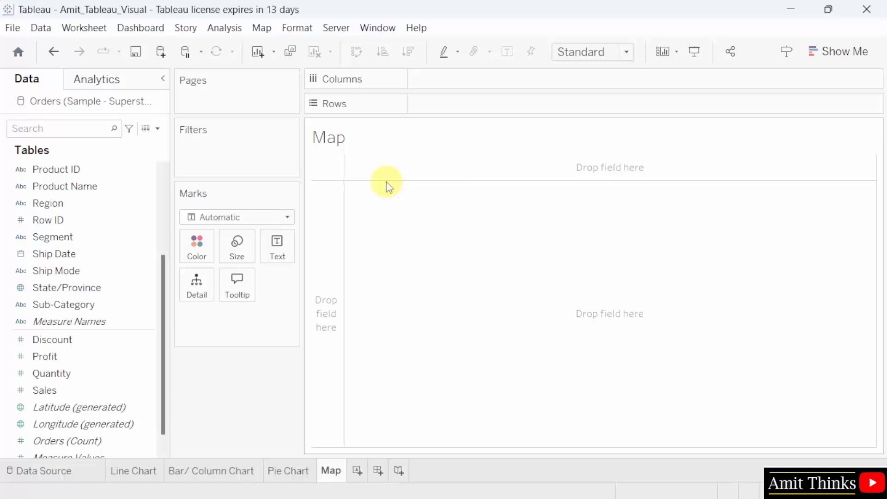
scroll(163, 283, down, 1)
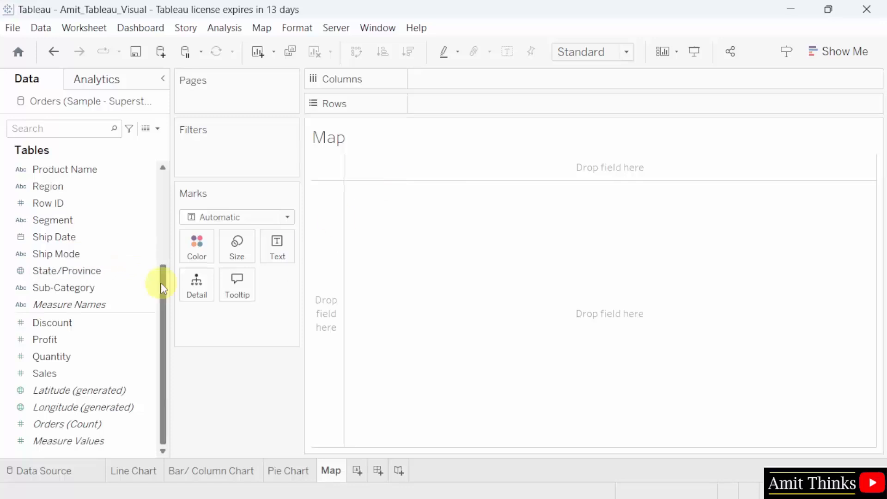
- Put State/Province on Detail and Label to plot and label each state
click(114, 276)
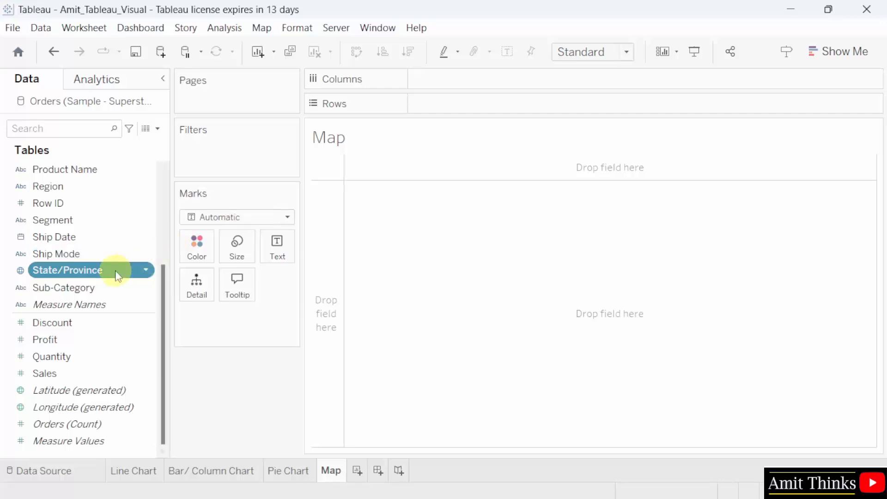
drag(116, 276, 200, 289)
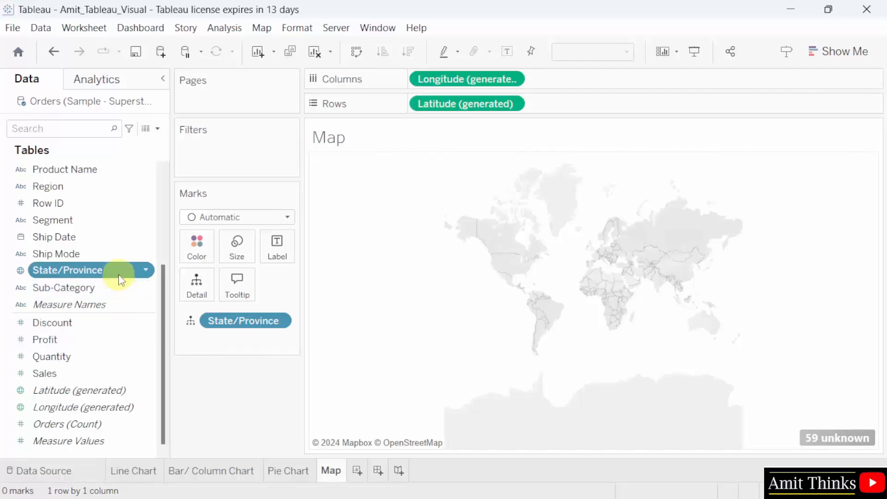
drag(121, 272, 287, 255)
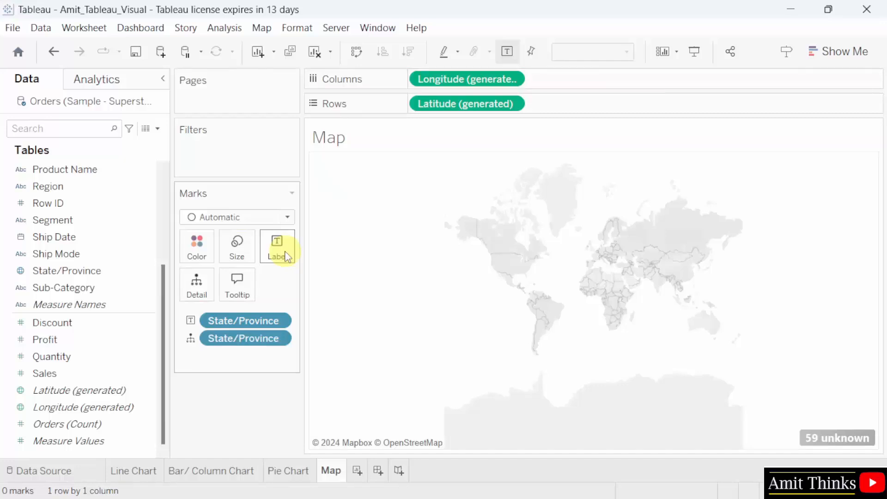
- Colour the states by SUM(Sales) and zoom the map onto the United States
click(108, 372)
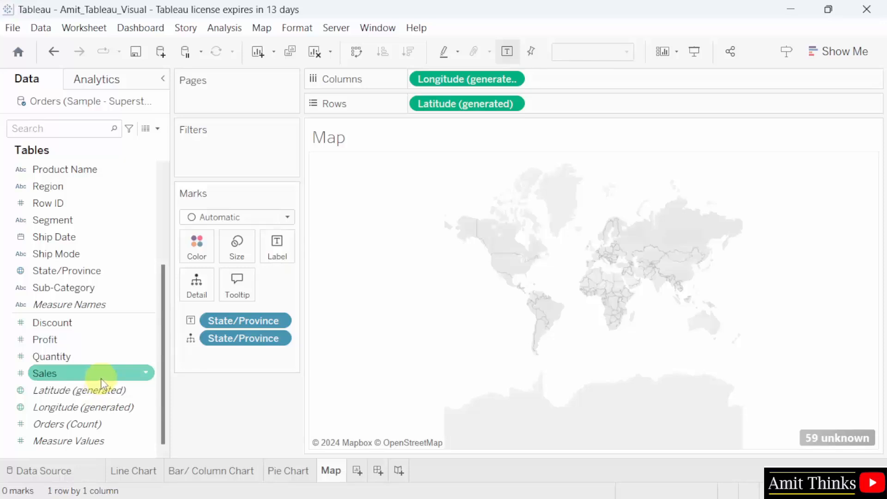
drag(101, 379, 205, 246)
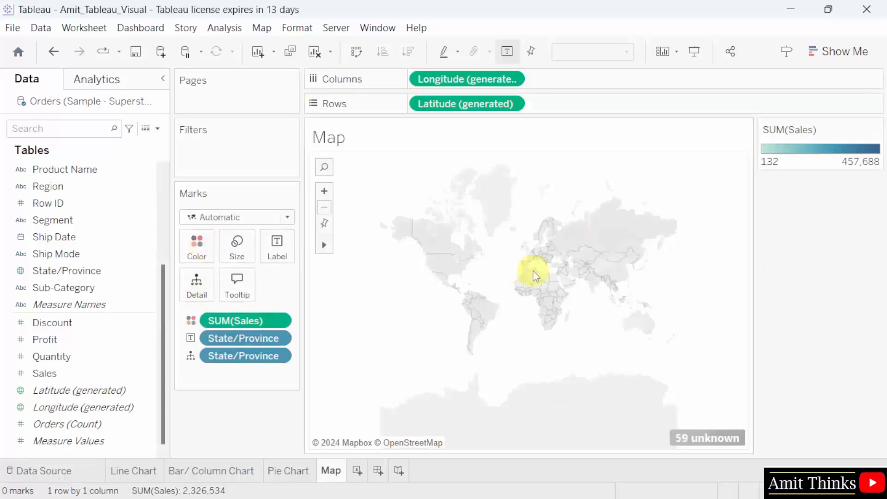
scroll(547, 276, up, 1)
scroll(545, 273, up, 1)
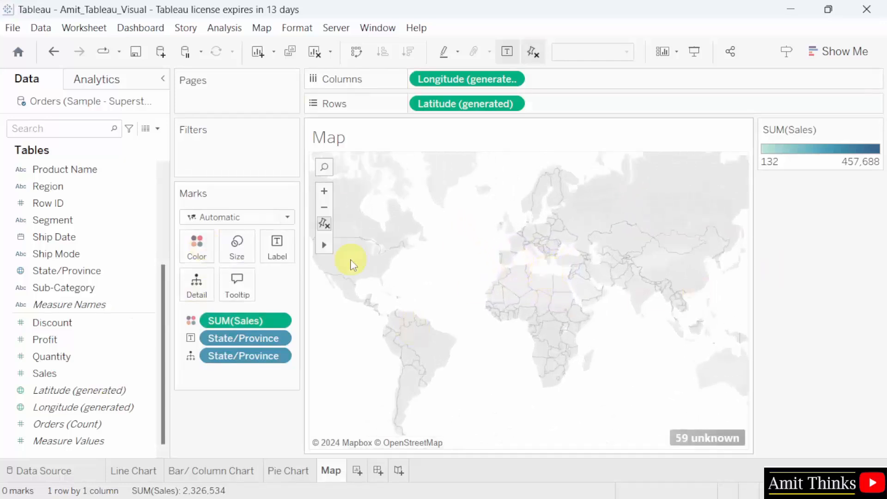
scroll(350, 261, up, 1)
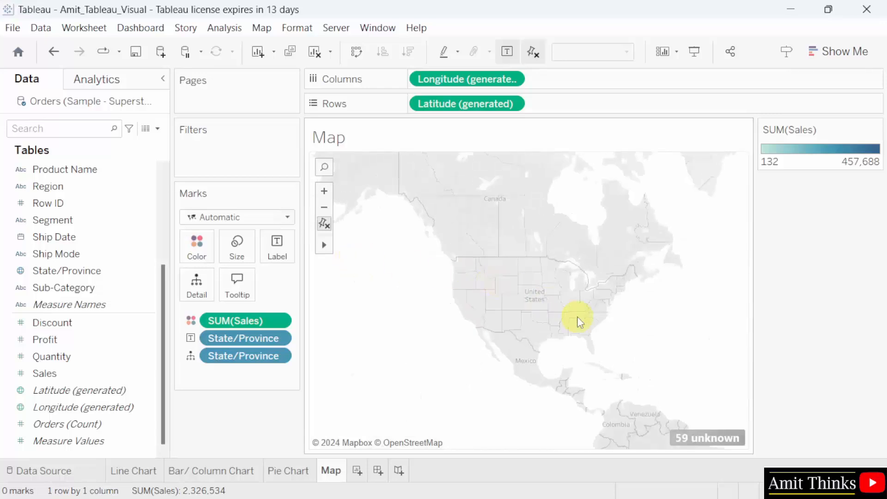
scroll(548, 305, up, 2)
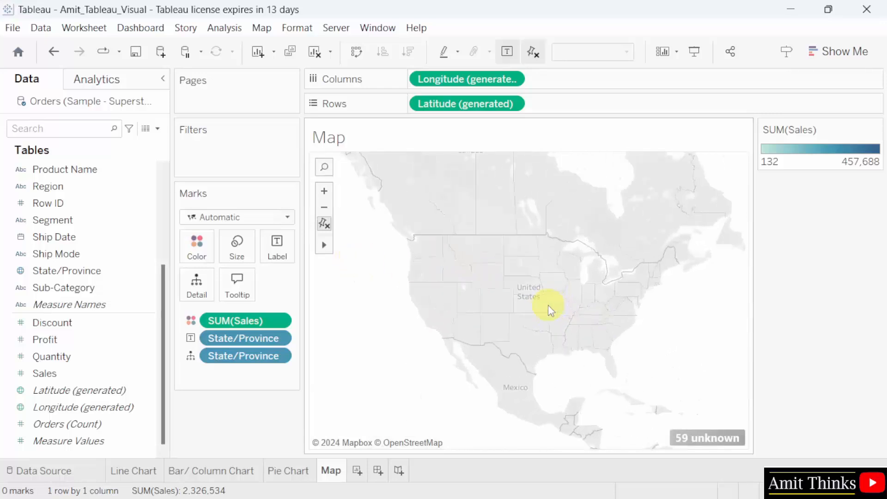
scroll(467, 305, up, 1)
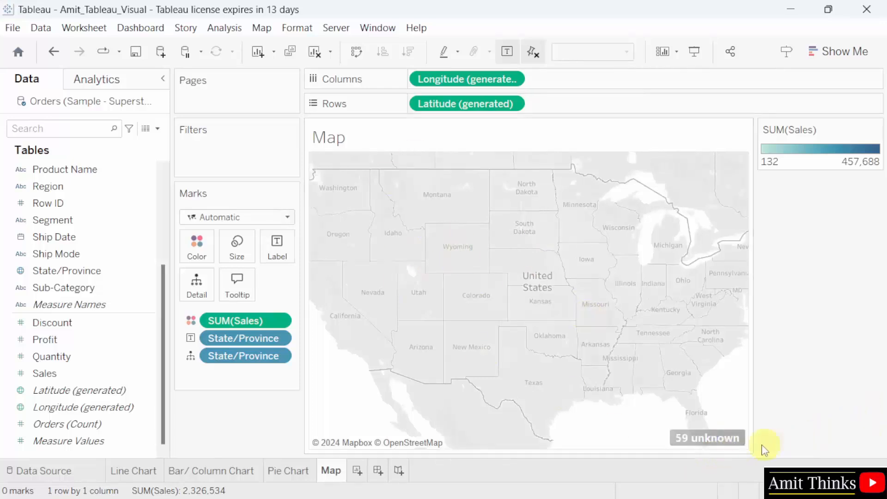
- Fix the locations' country to United States, cutting unknown locations from 59 to 10
click(728, 439)
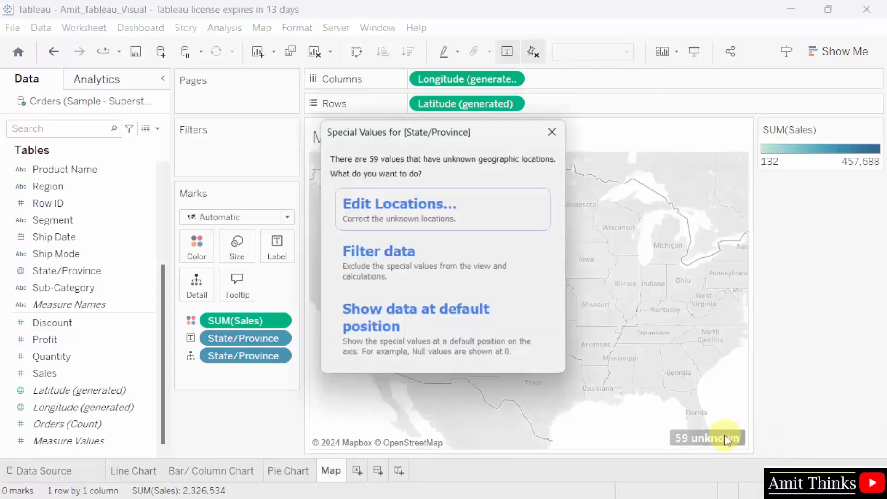
click(455, 224)
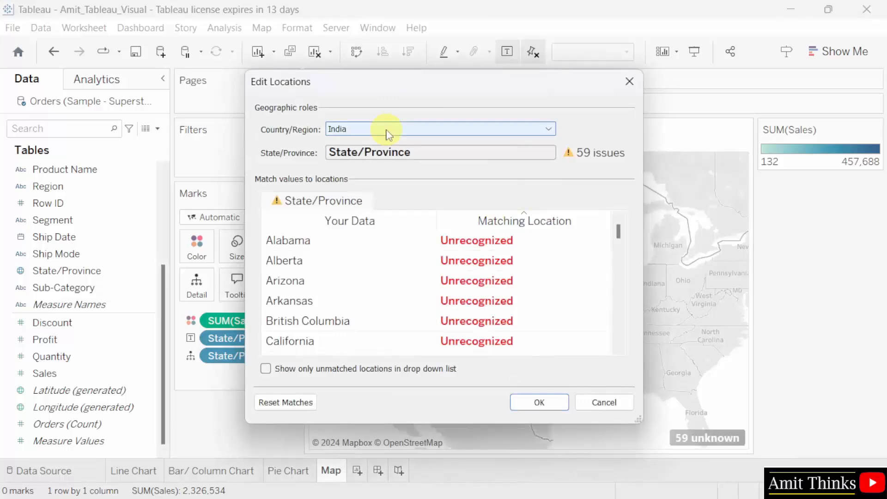
click(390, 134)
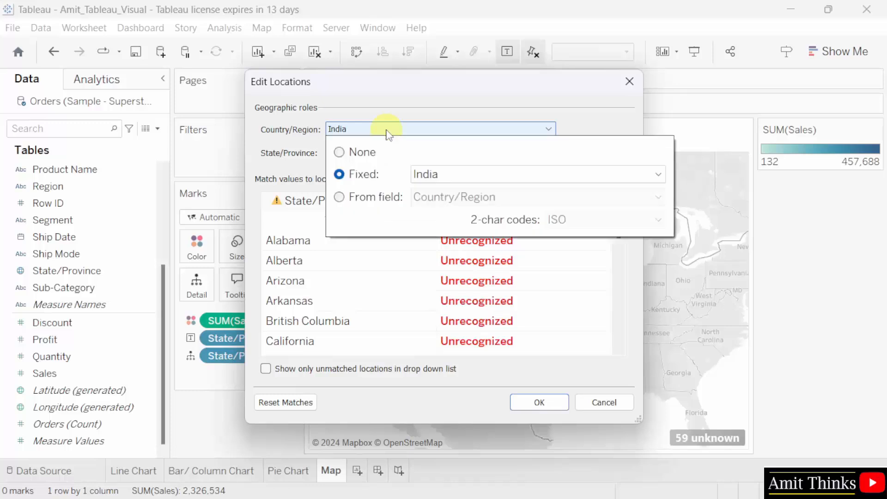
click(465, 184)
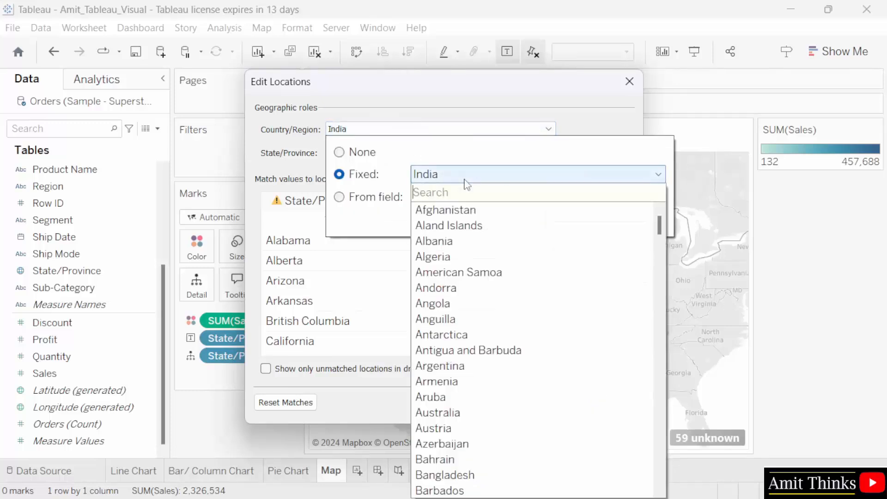
text(u)
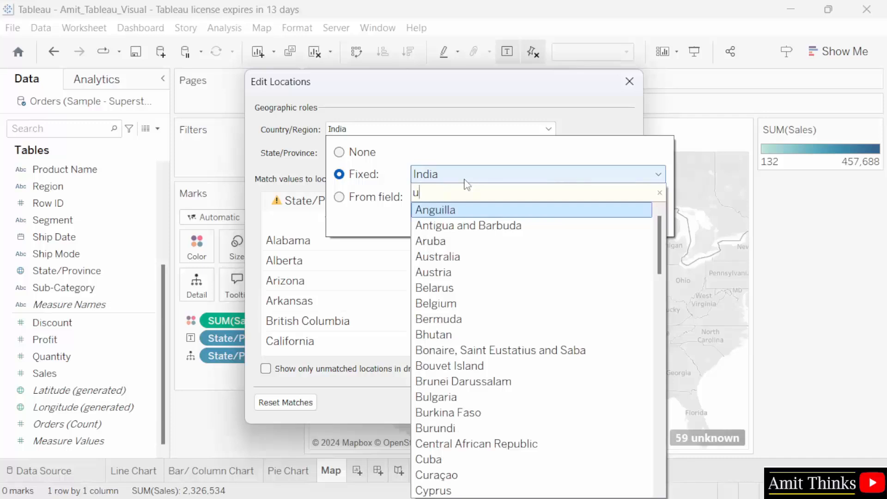
text(n)
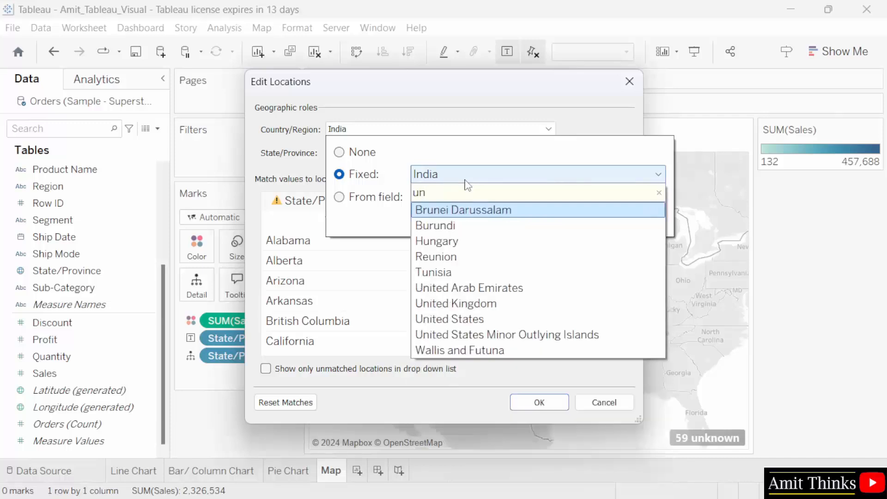
click(538, 321)
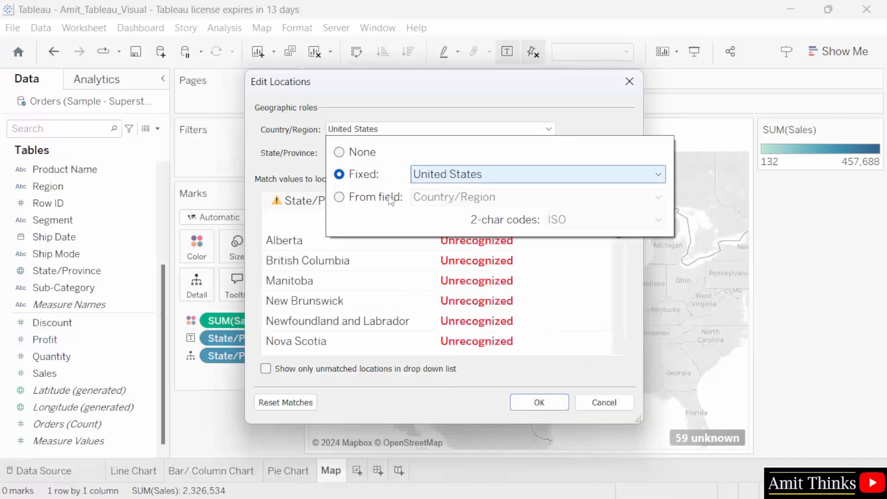
click(394, 243)
click(440, 174)
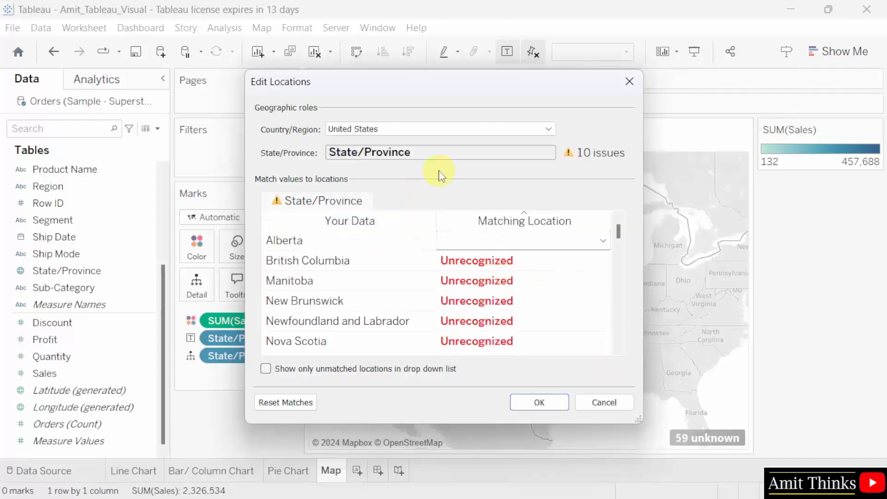
click(539, 402)
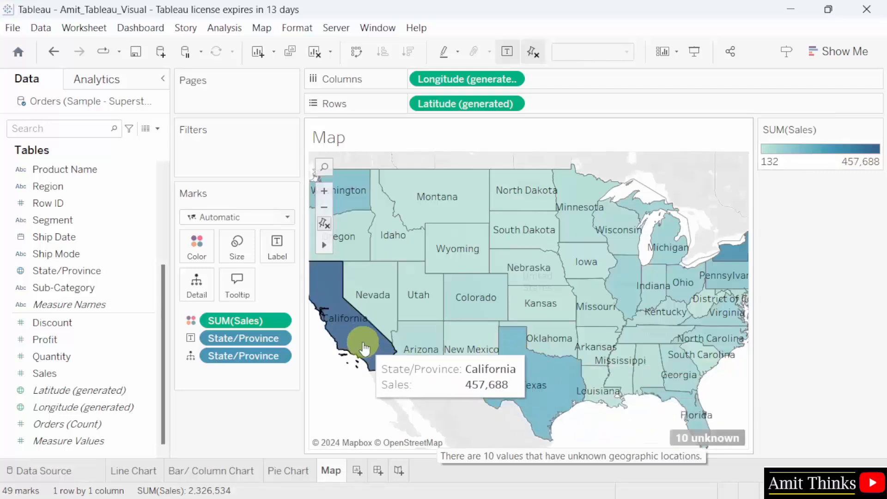
- Zoom the state map out and back in to reframe the United States
scroll(384, 336, down, 1)
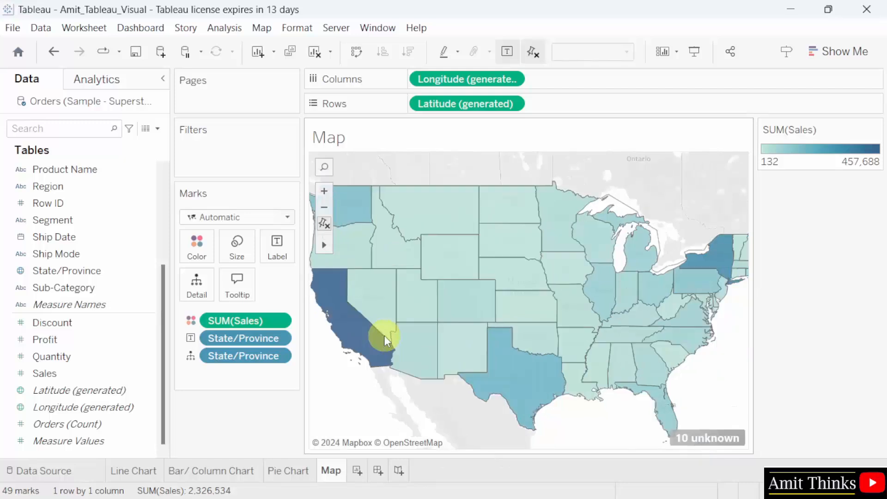
scroll(385, 341, down, 1)
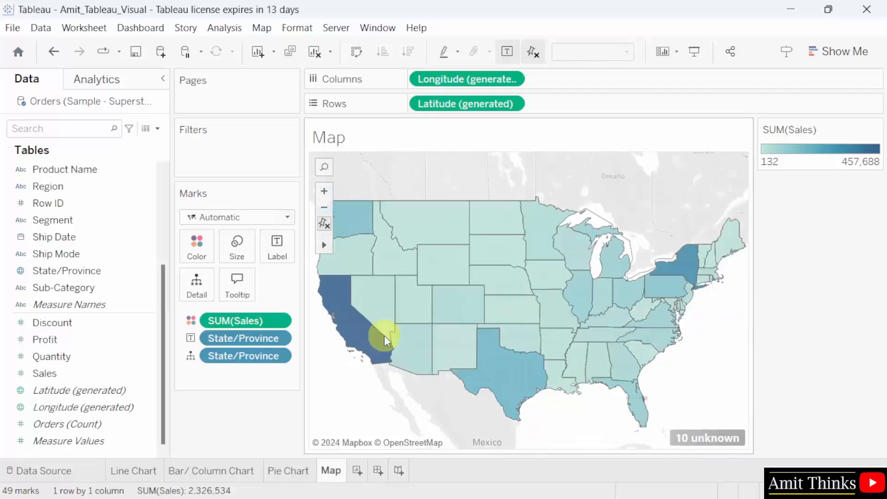
scroll(386, 341, down, 2)
scroll(384, 335, up, 2)
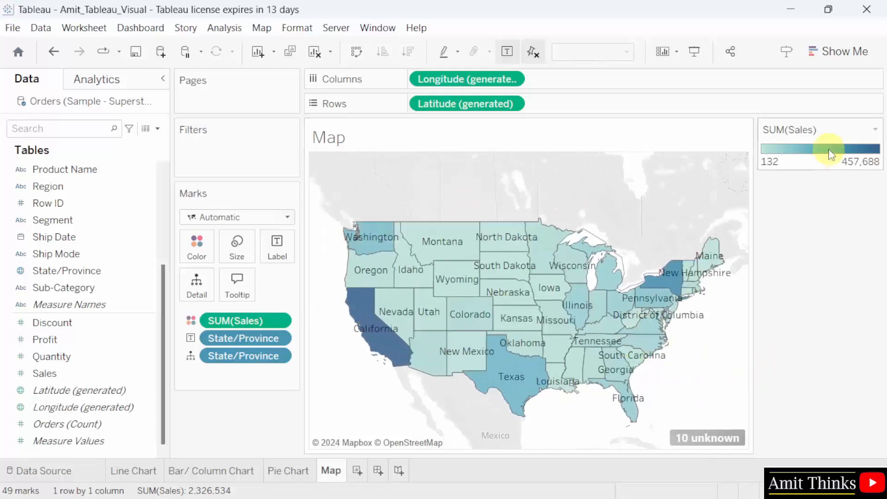
- Open the SUM(Sales) legend's colour settings and close them without changes
click(876, 132)
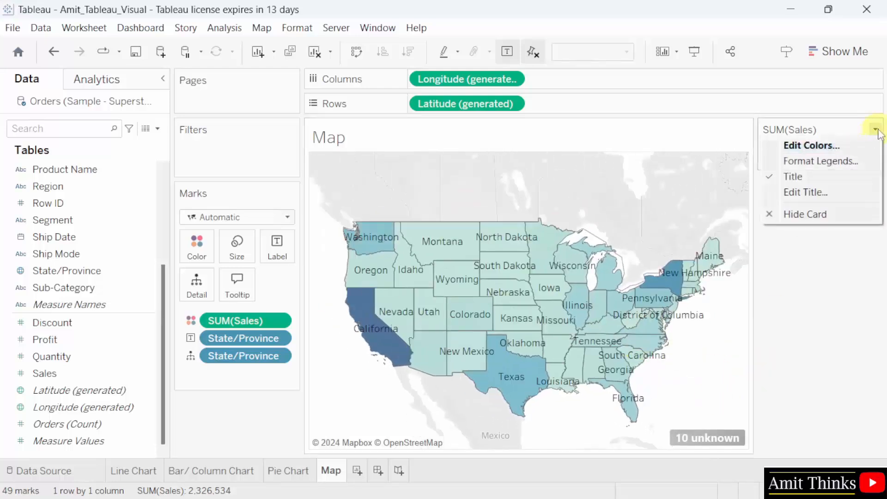
click(849, 144)
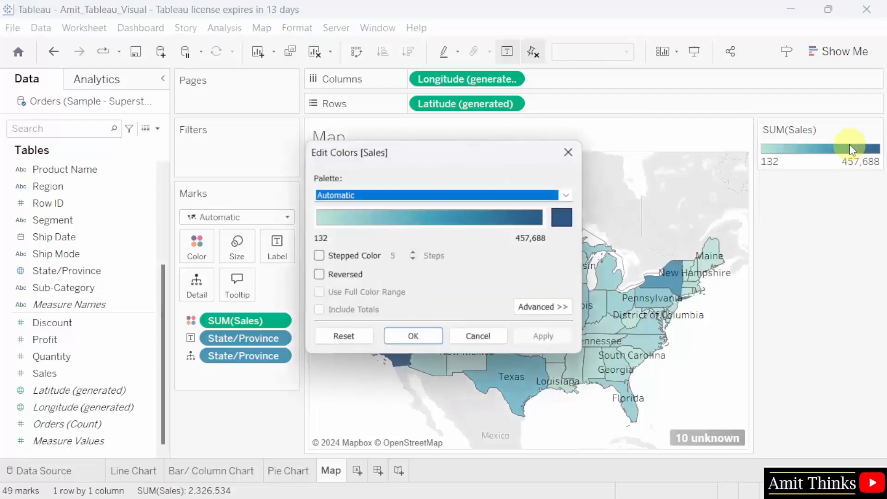
click(564, 227)
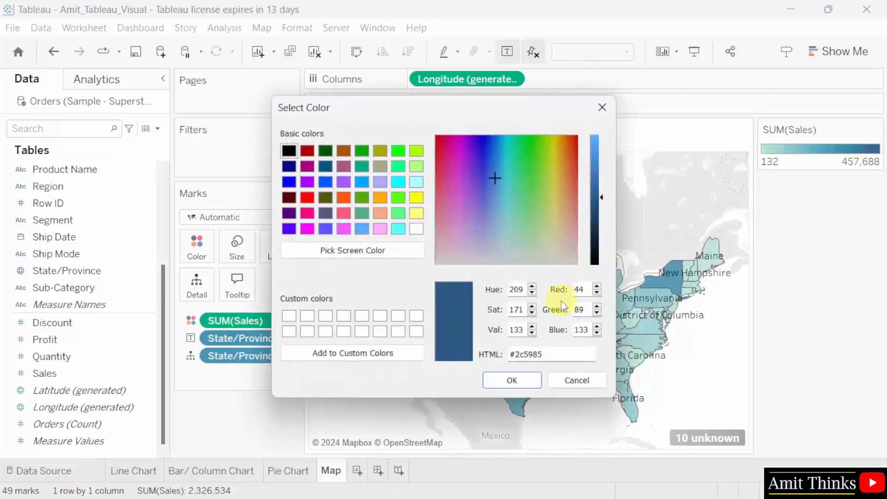
click(604, 107)
click(407, 336)
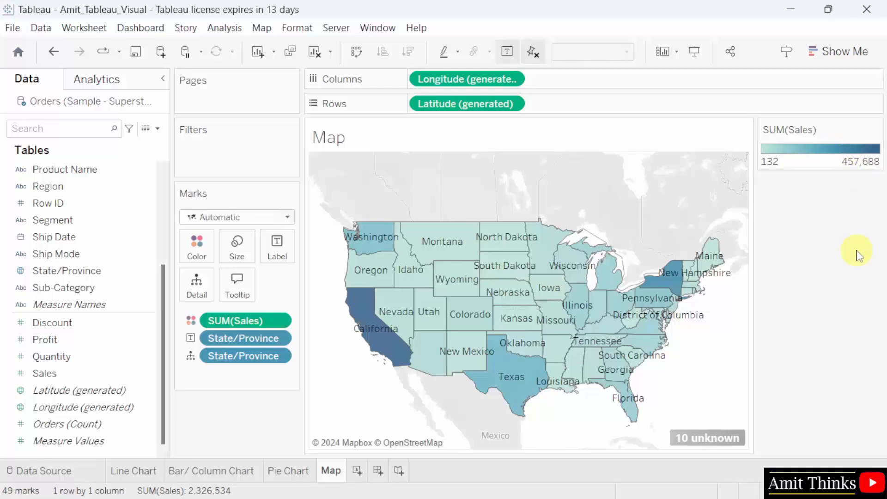
- Set the SUM(Sales) palette's end colour to pure yellow (#ffff00) and apply it
click(876, 129)
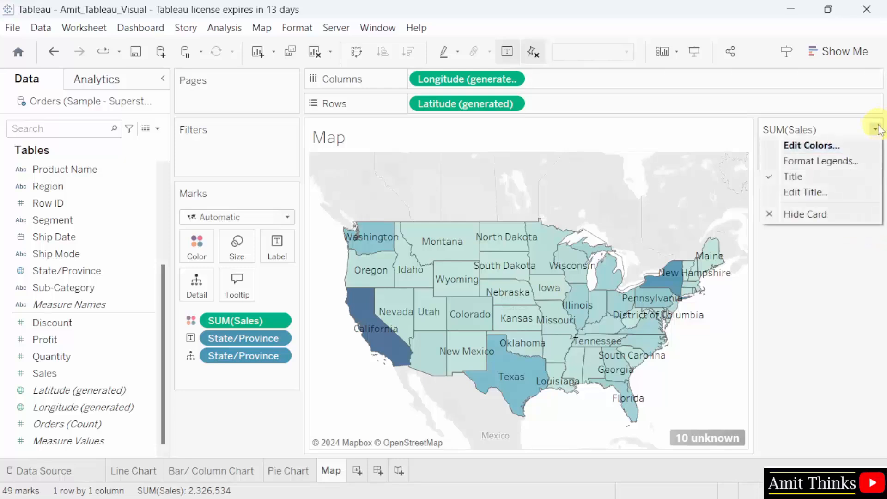
click(852, 151)
click(564, 217)
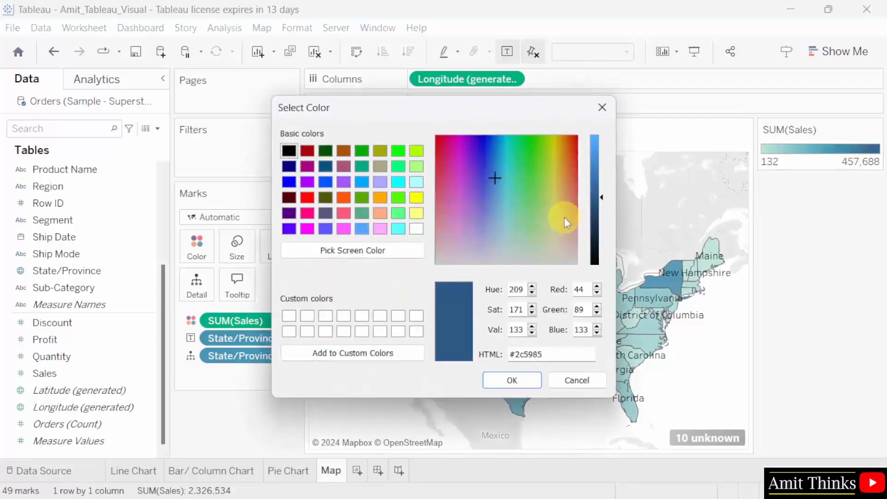
click(416, 197)
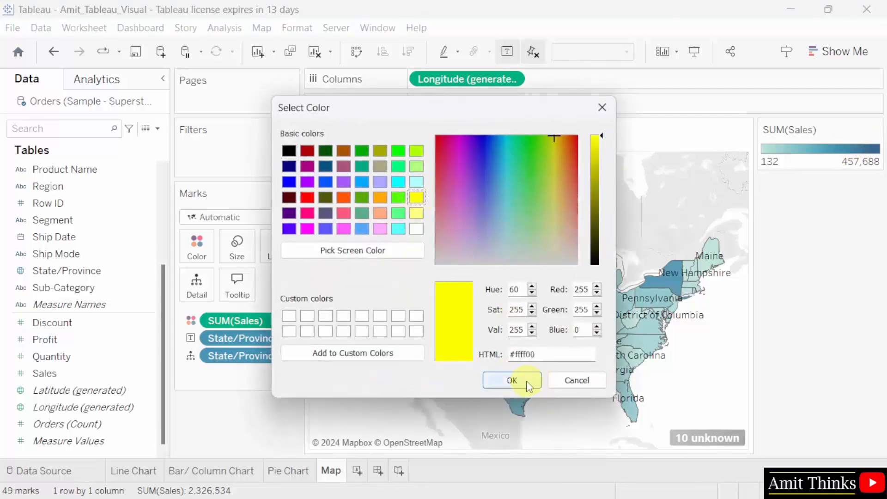
click(512, 381)
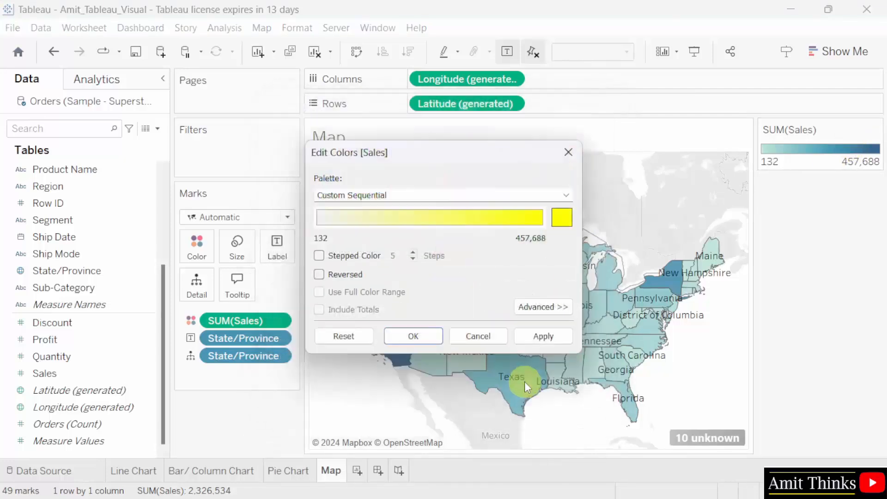
click(540, 340)
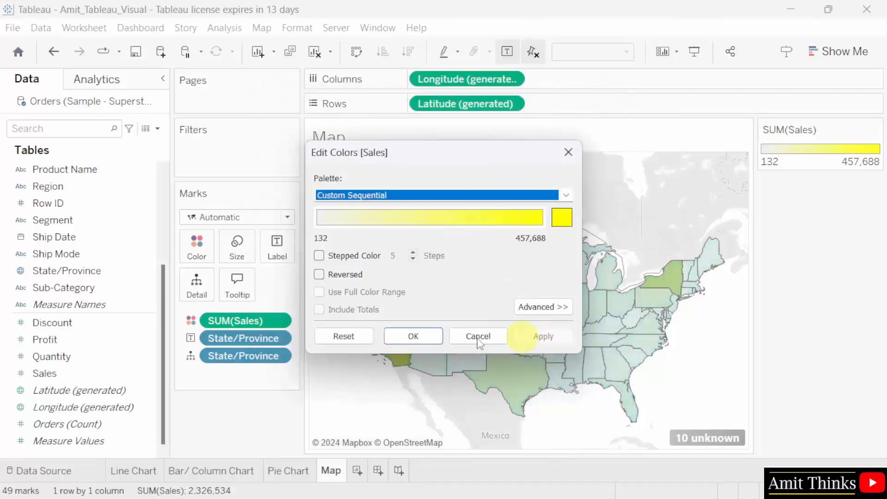
click(394, 340)
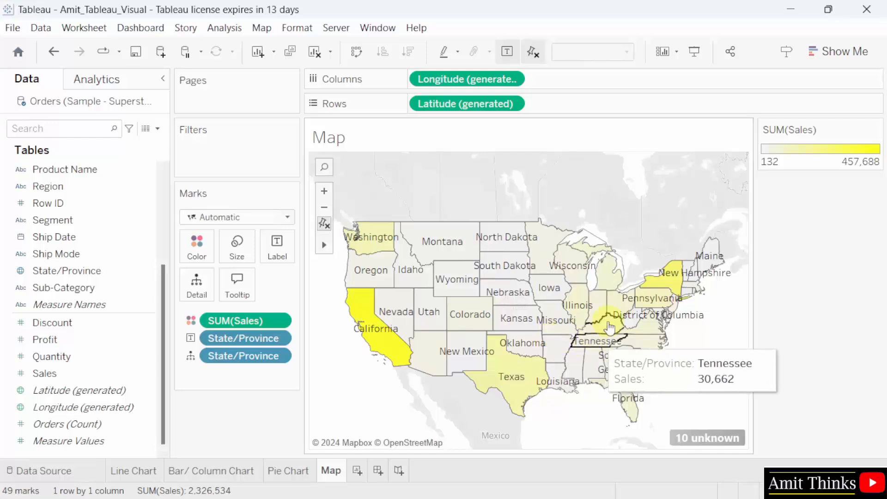
scroll(592, 287, up, 2)
scroll(592, 288, down, 3)
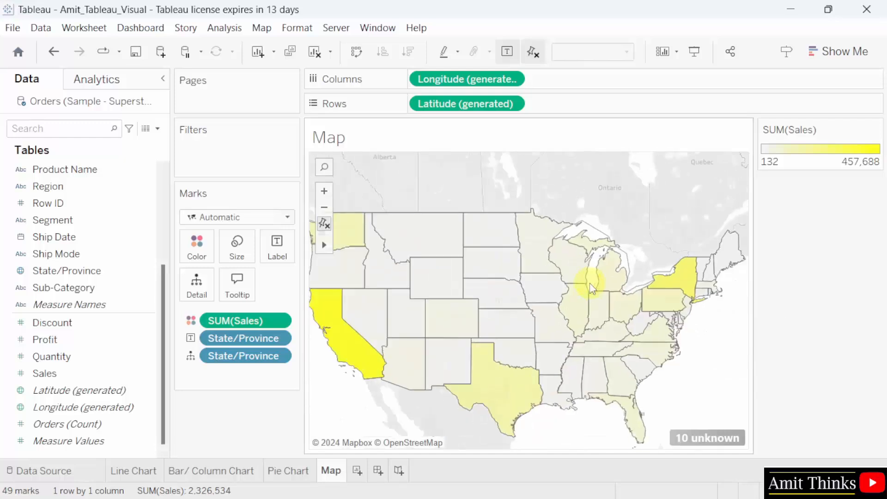
scroll(469, 285, up, 2)
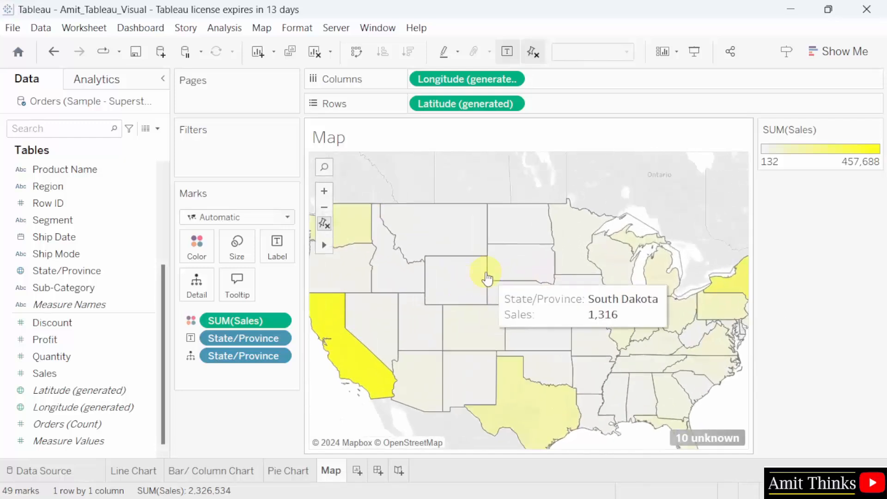
scroll(487, 273, down, 1)
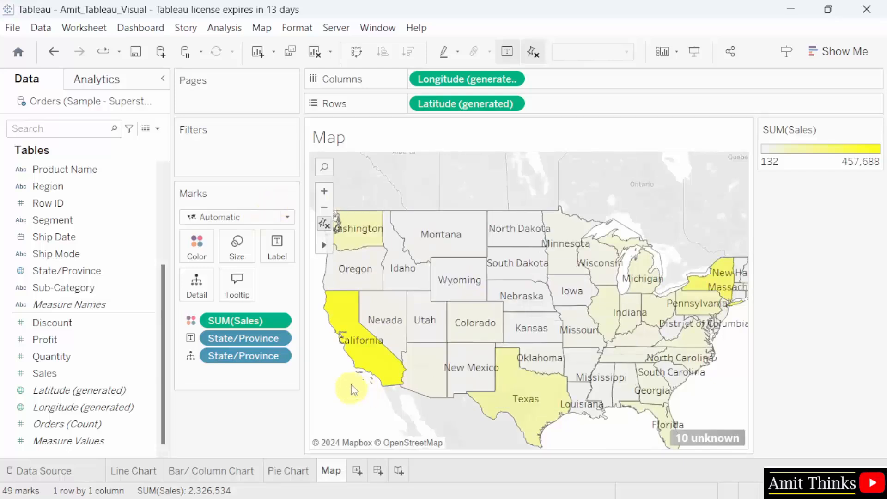
click(324, 191)
click(324, 191)
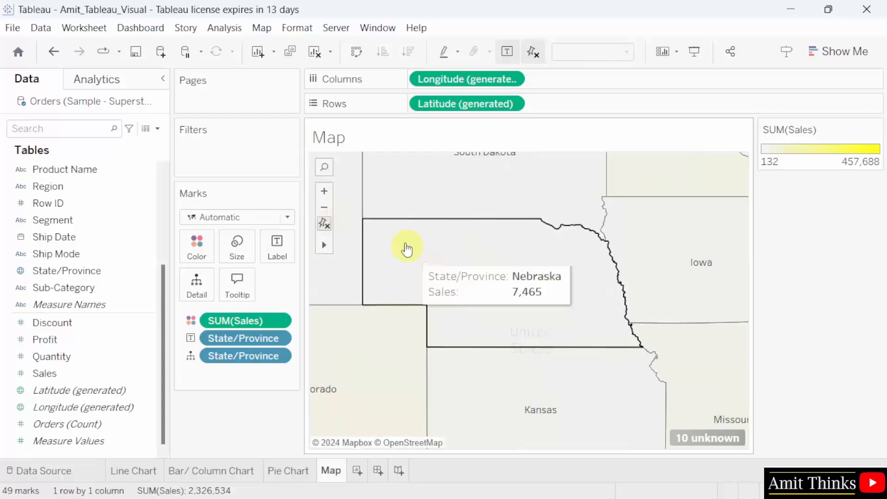
click(323, 210)
click(323, 210)
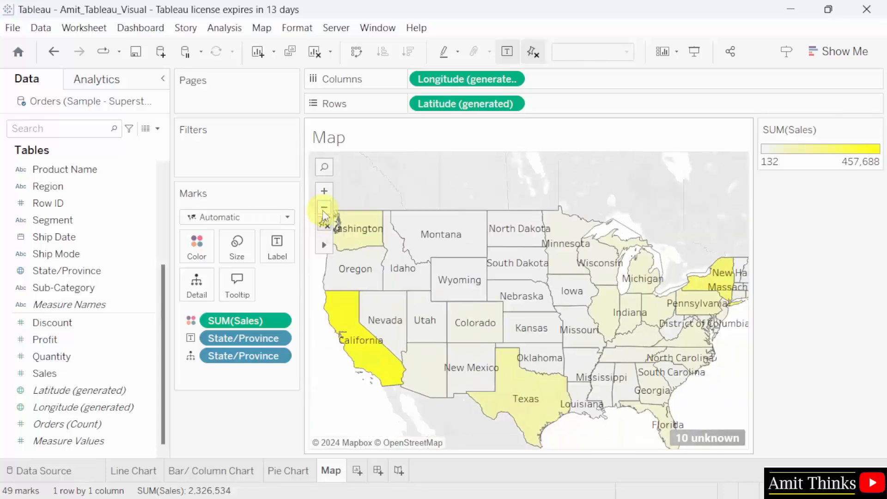
click(323, 209)
click(325, 194)
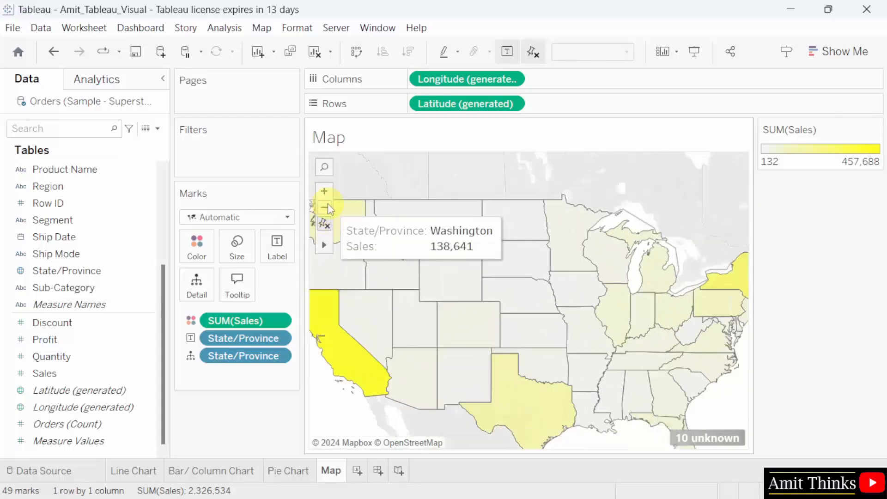
click(325, 207)
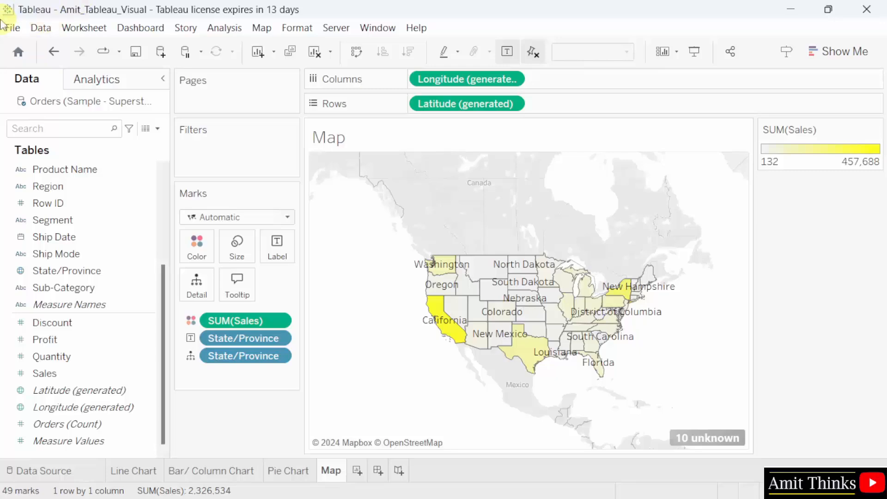
click(13, 28)
click(86, 99)
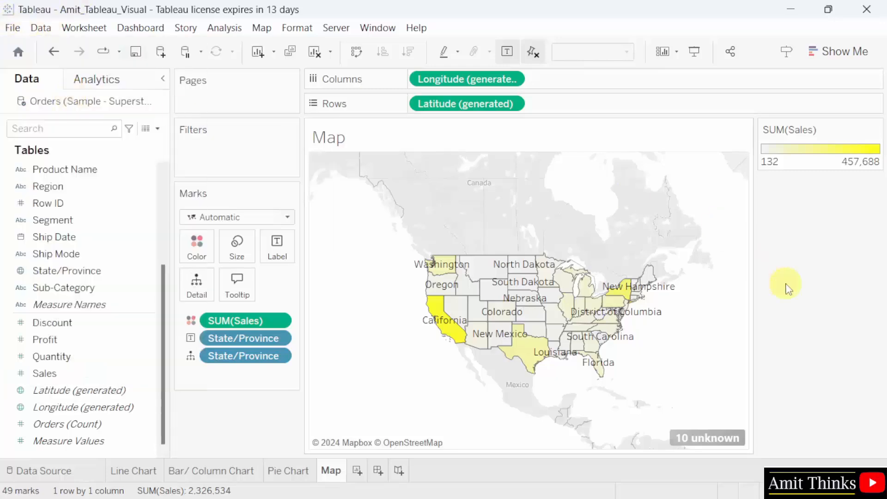
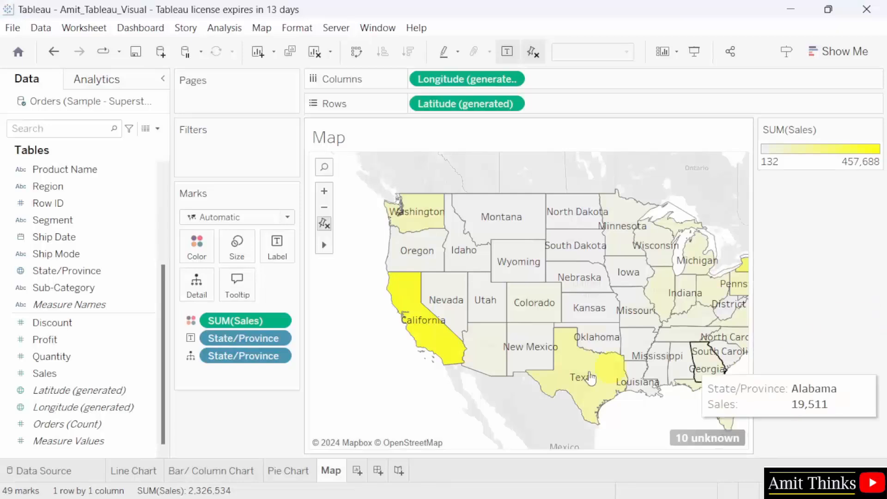
- Add a new blank worksheet and rename it from Sheet 5 to TreeMap
click(357, 471)
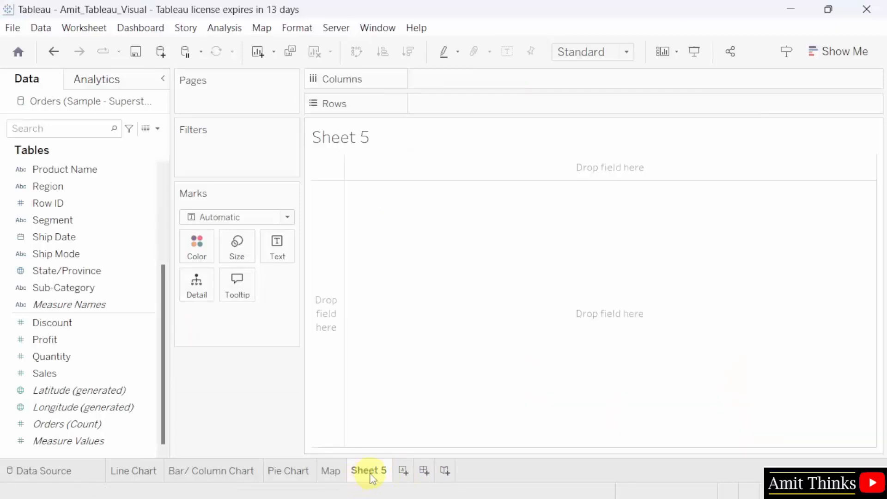
double_click(373, 475)
text(TreeMap)
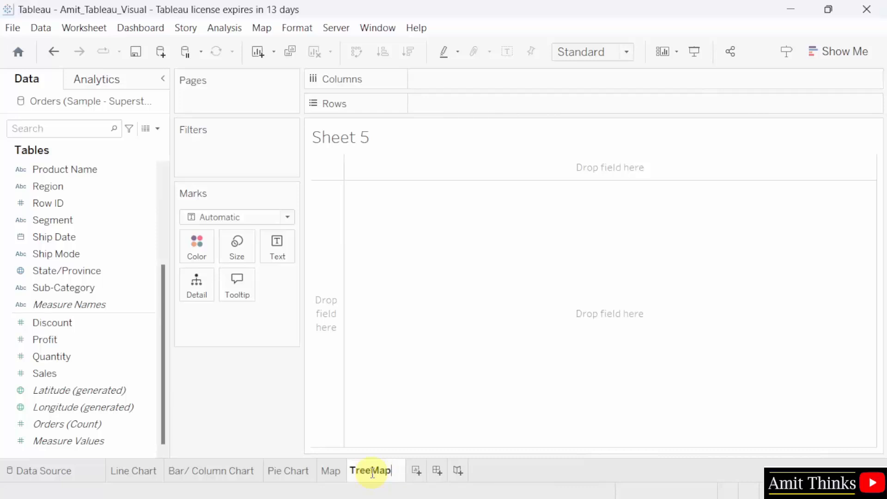
click(417, 438)
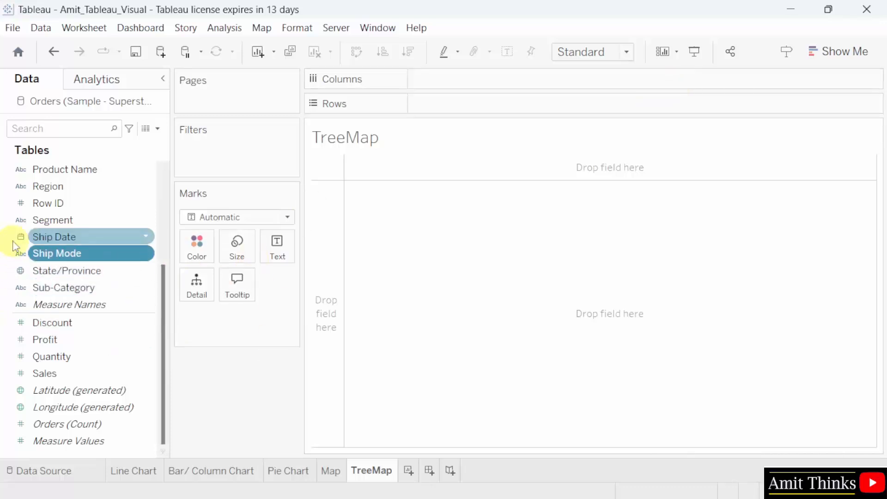
click(147, 254)
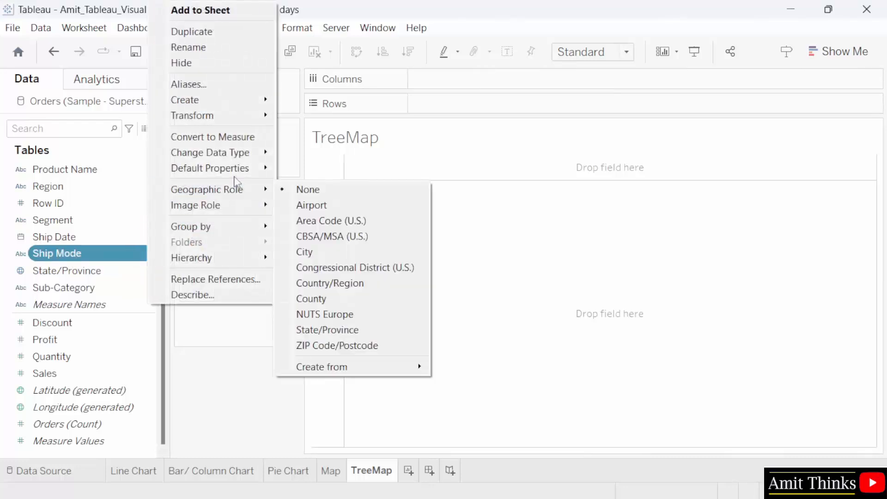
click(245, 295)
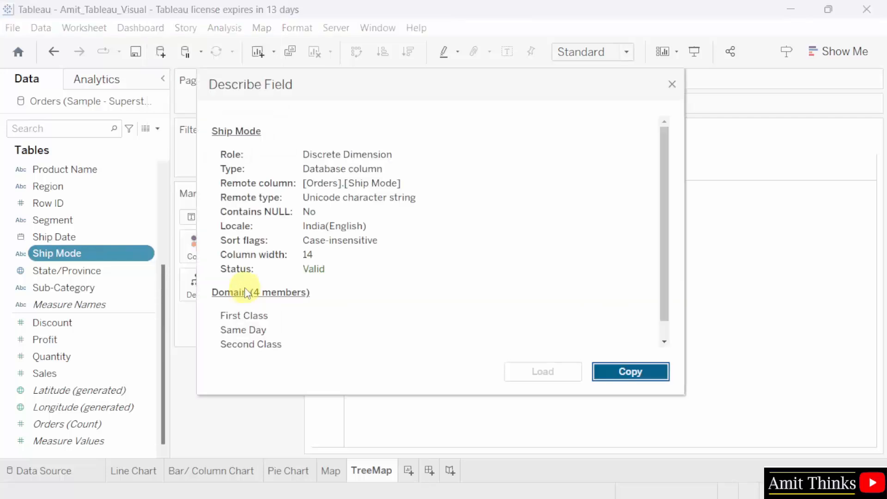
scroll(277, 330, down, 1)
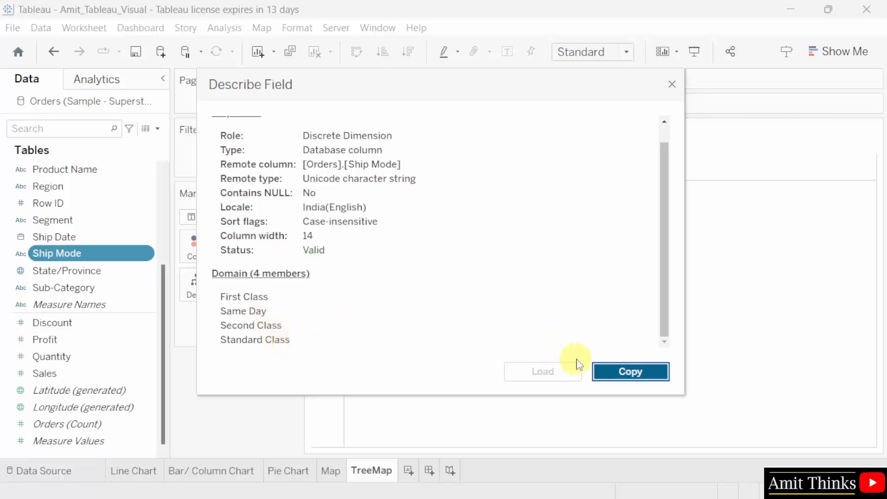
click(672, 84)
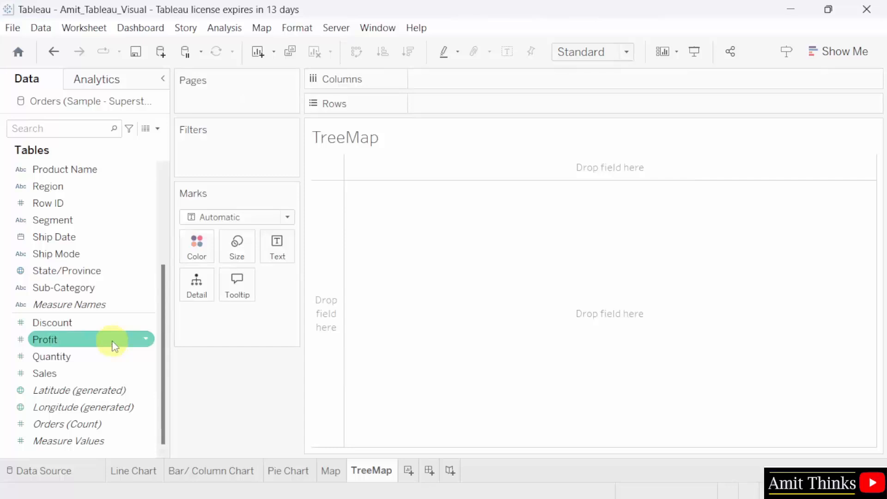
- Put Profit on Size and Color and Ship Mode on Label to form the treemap
drag(113, 342, 245, 253)
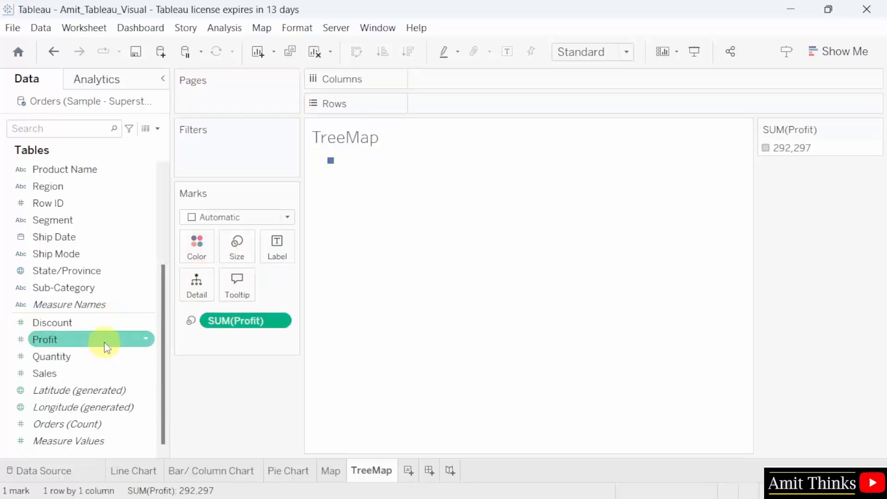
drag(108, 342, 203, 254)
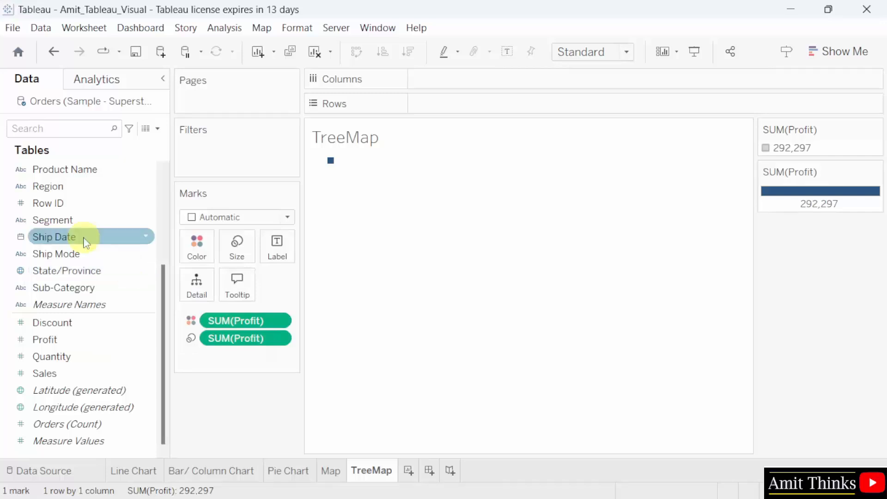
click(105, 259)
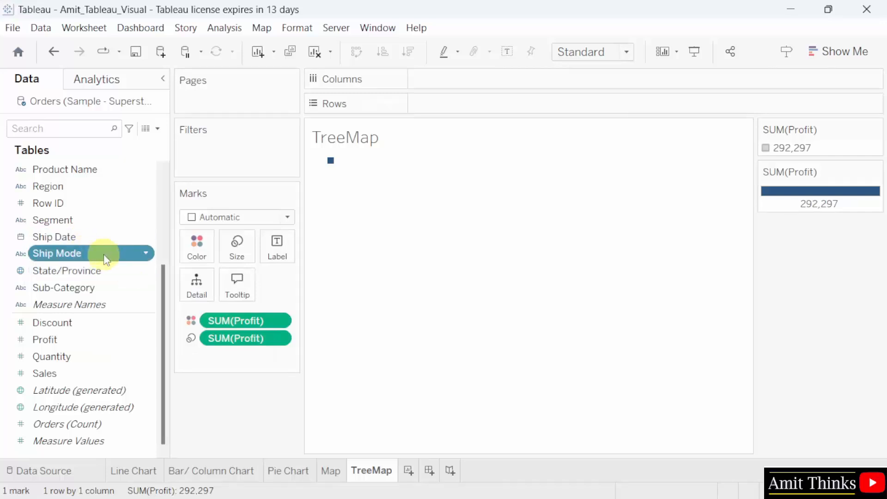
drag(105, 259, 287, 256)
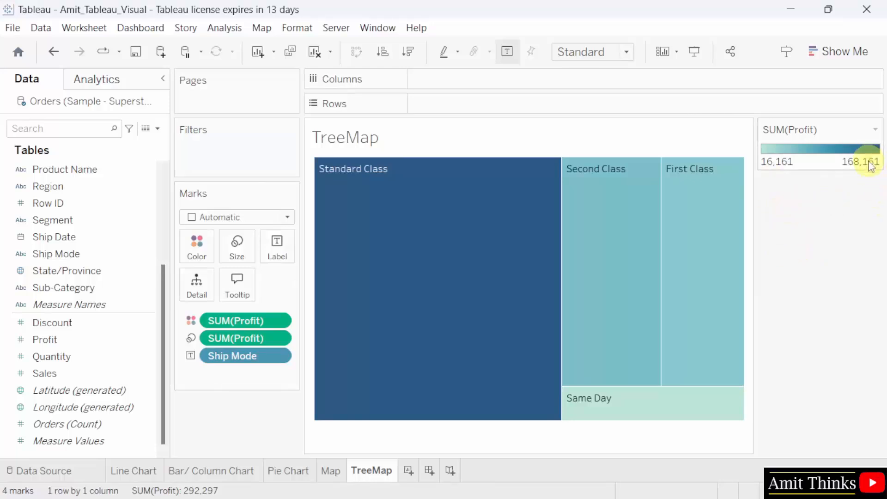
- Switch the view fit to Entire View, then back to Standard
mouse_move(372, 264)
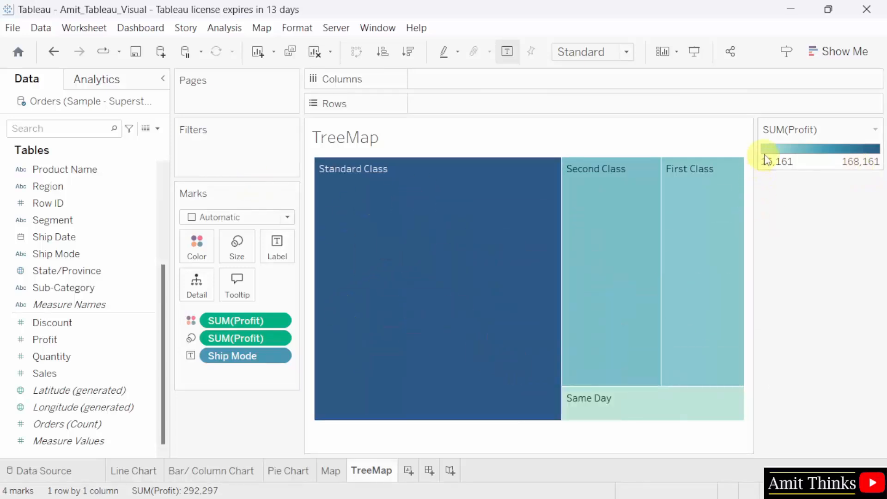
mouse_move(632, 412)
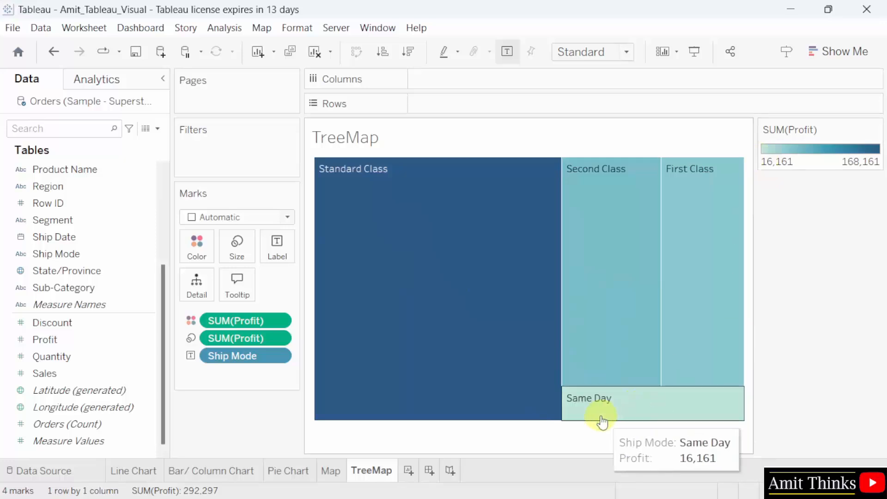
click(594, 53)
click(603, 111)
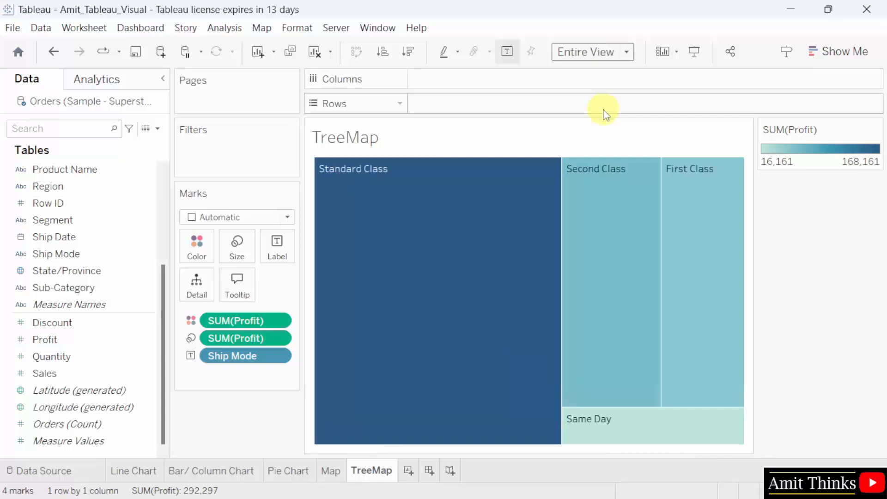
click(610, 52)
click(611, 70)
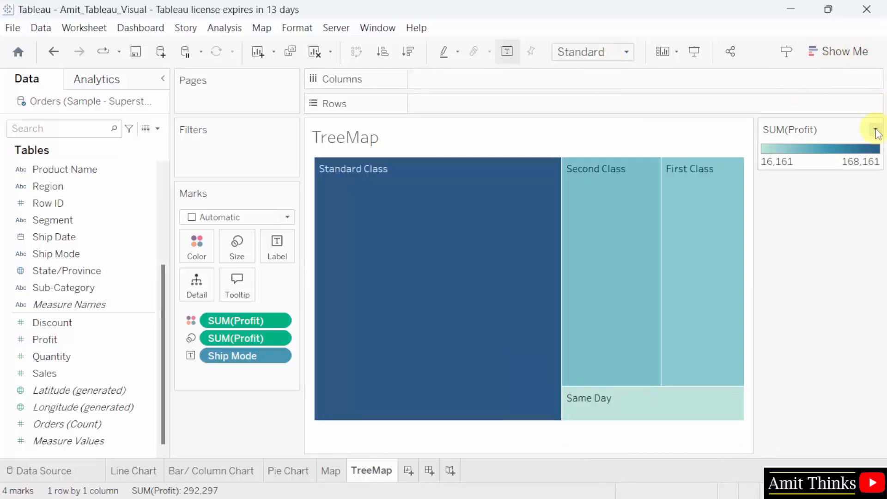
- Set the SUM(Profit) palette's end colour to pure yellow and apply it to the treemap
click(877, 129)
click(855, 145)
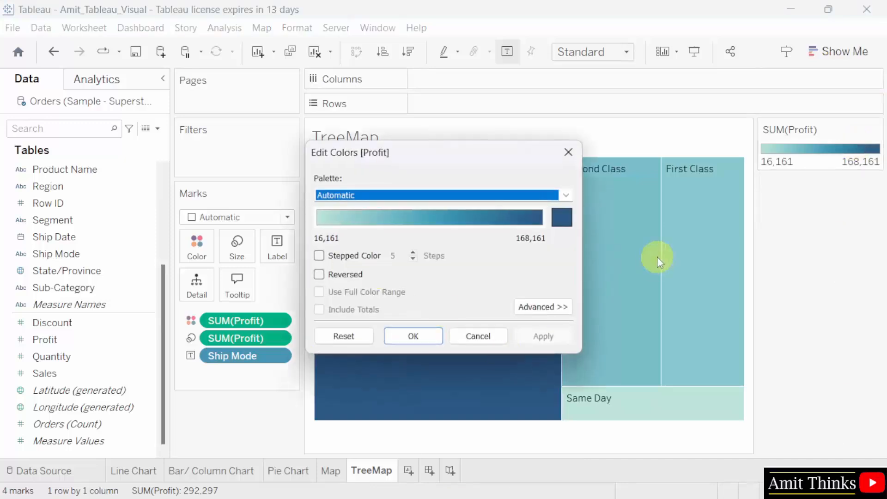
click(562, 217)
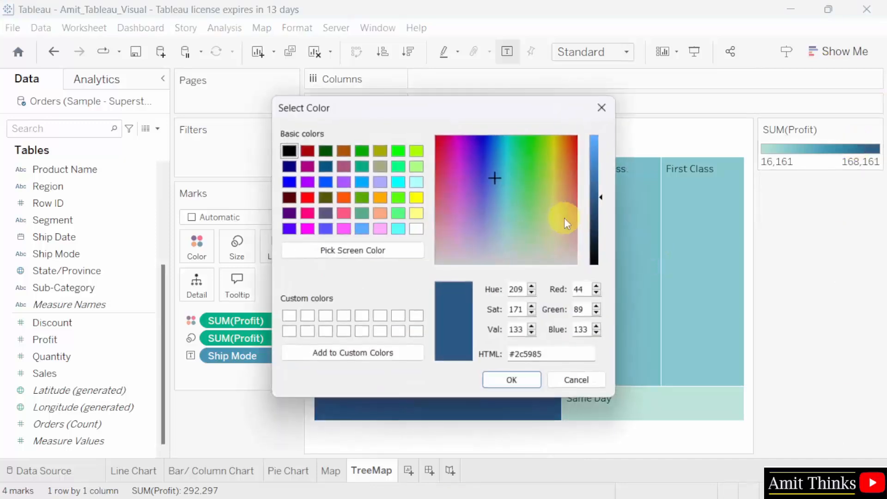
click(417, 198)
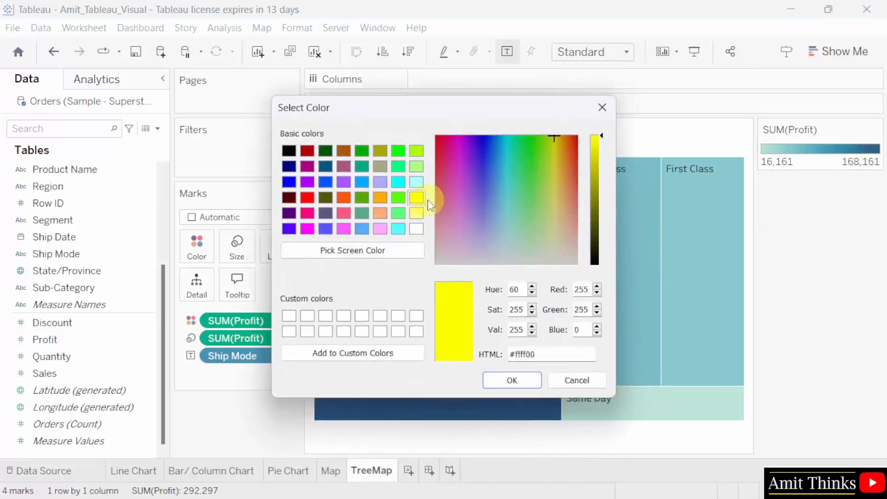
click(523, 386)
click(543, 337)
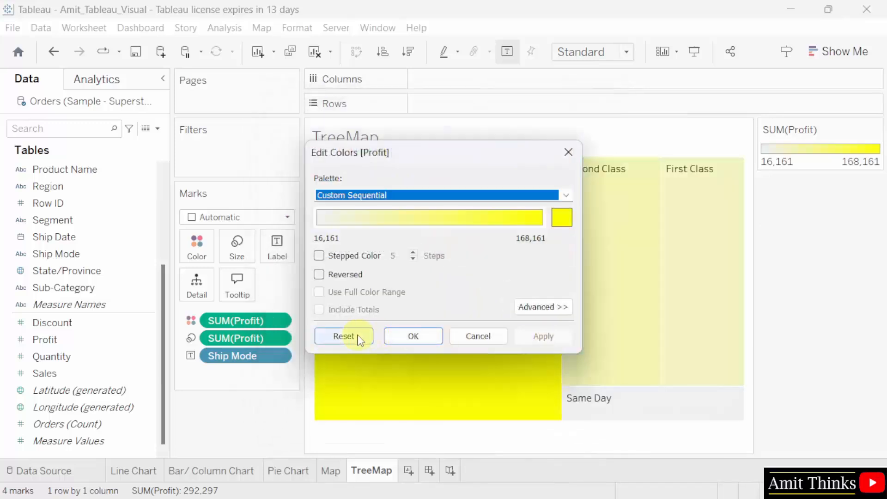
click(413, 336)
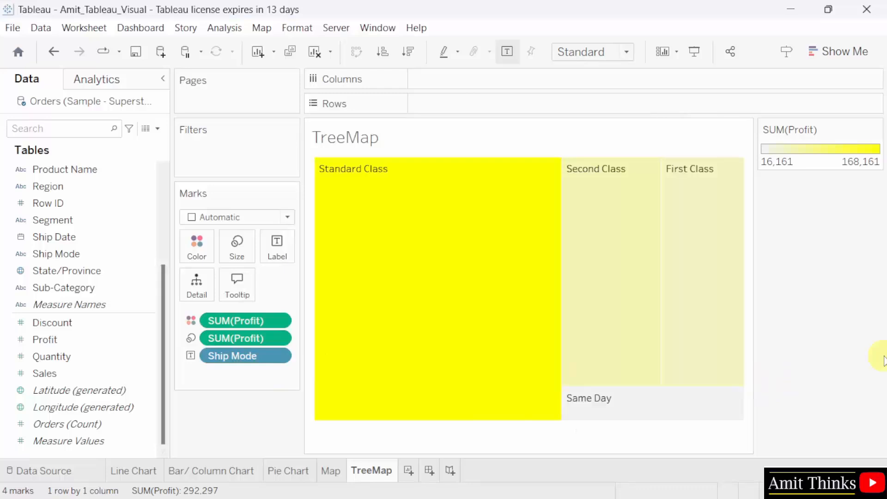
- Save the workbook from the File menu with the yellow TreeMap sheet included
mouse_move(376, 323)
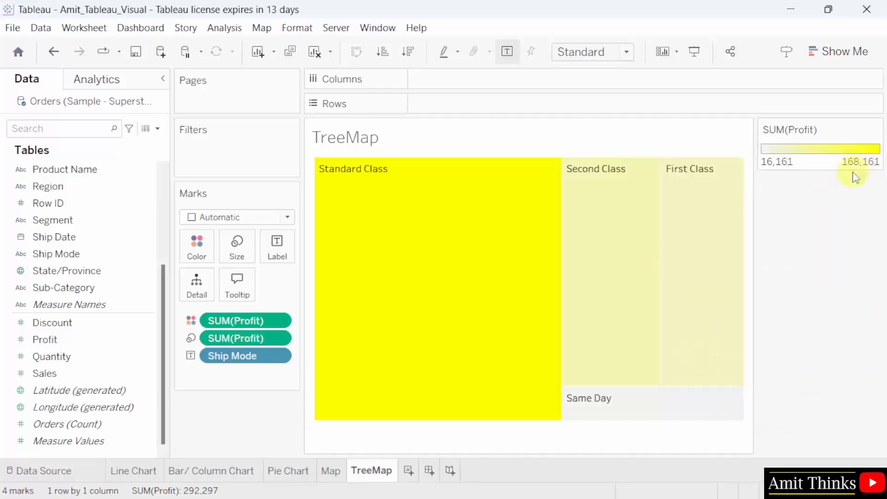
mouse_move(361, 286)
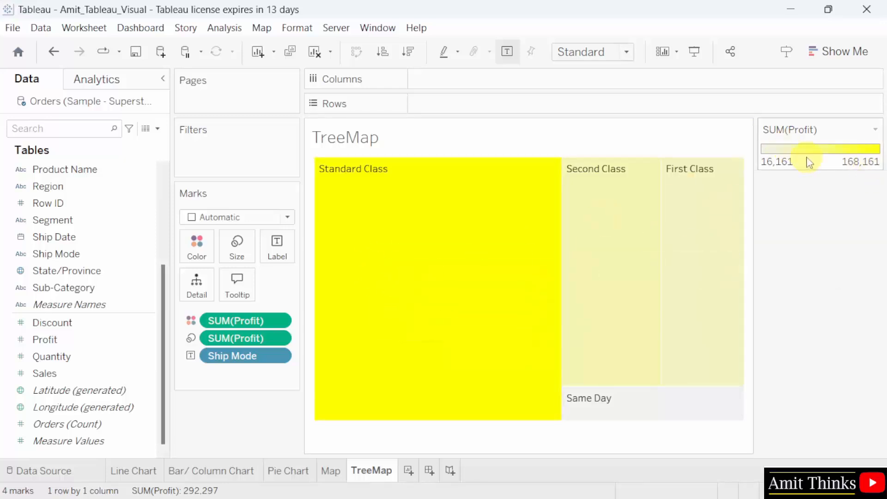
mouse_move(612, 418)
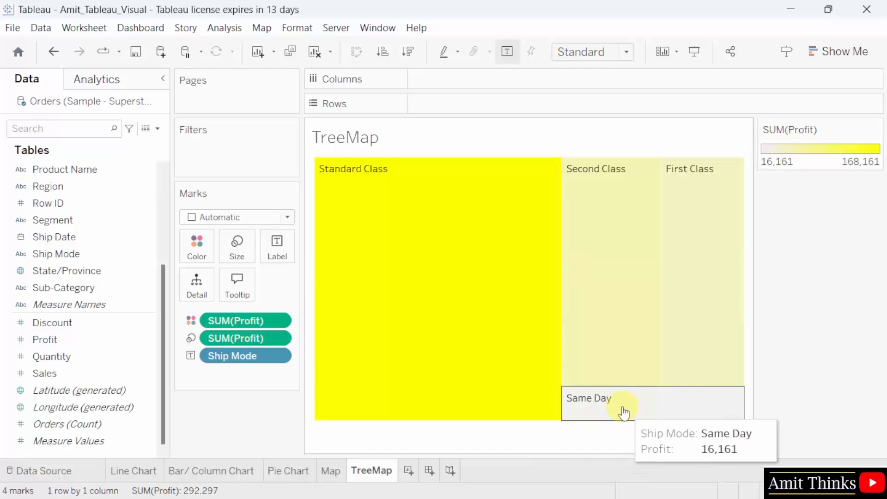
click(13, 28)
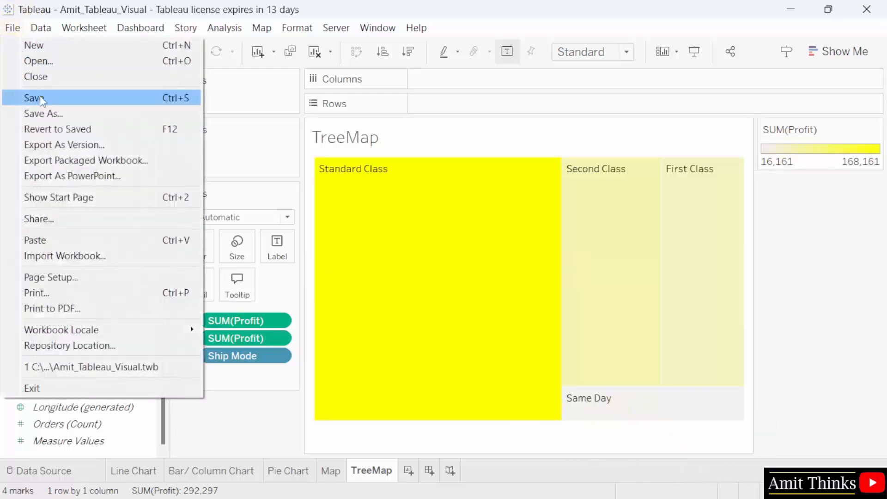
click(41, 99)
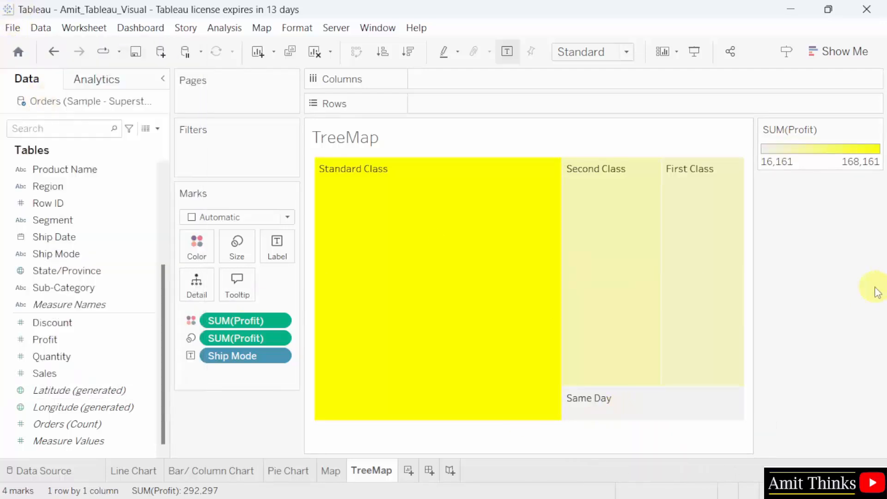
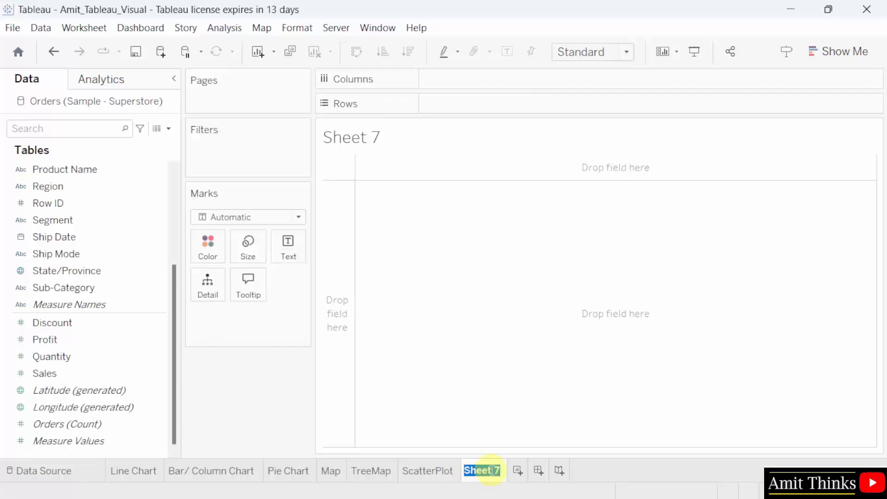
- Name the new sheet 'BubbleChart', undoing a stray edit so the name stays 'BubbleChart'
text(BubbleChart)
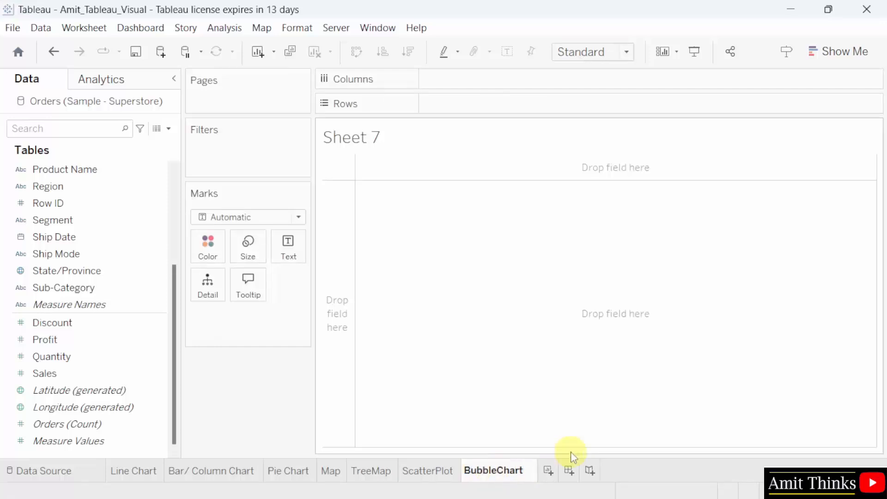
key(Return)
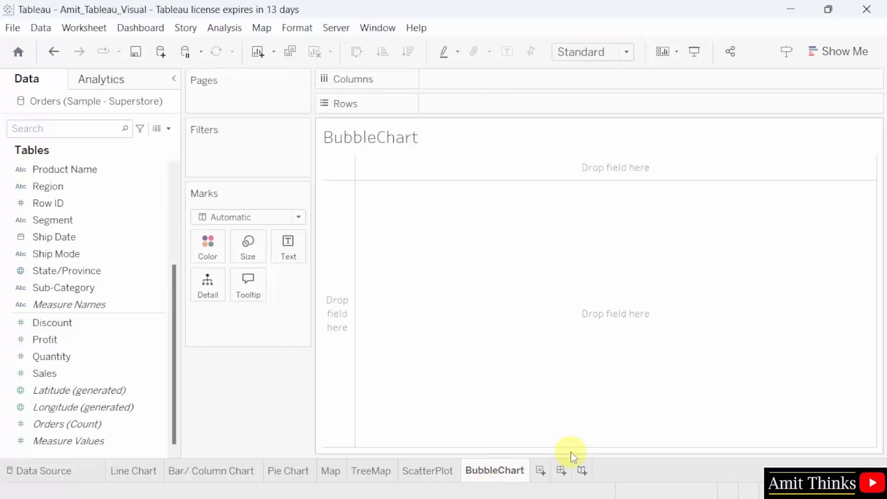
click(158, 189)
double_click(519, 471)
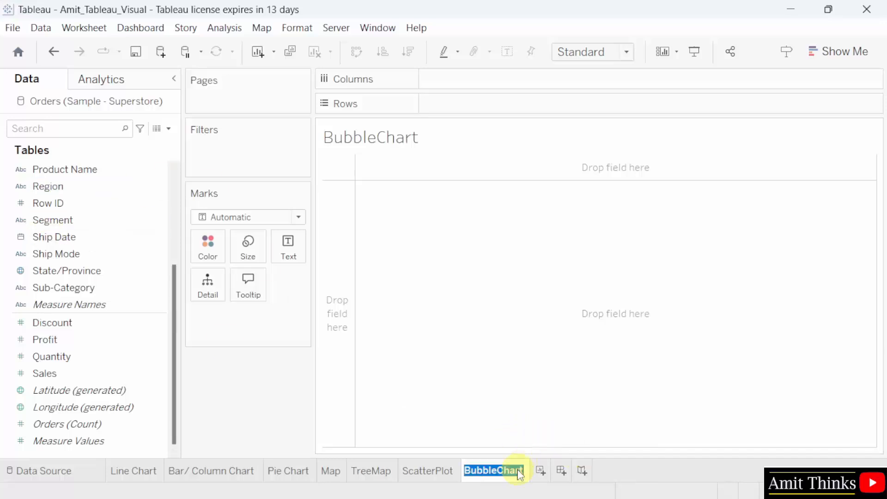
click(500, 470)
key(Return)
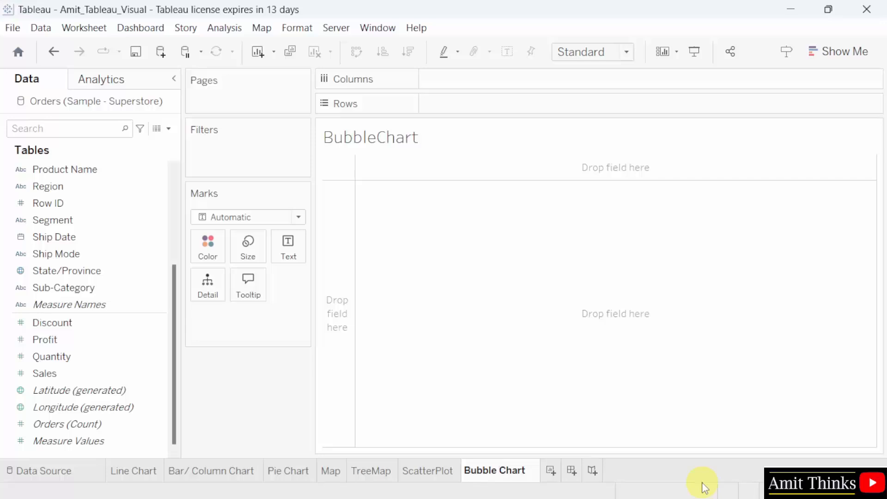
key(ctrl+z)
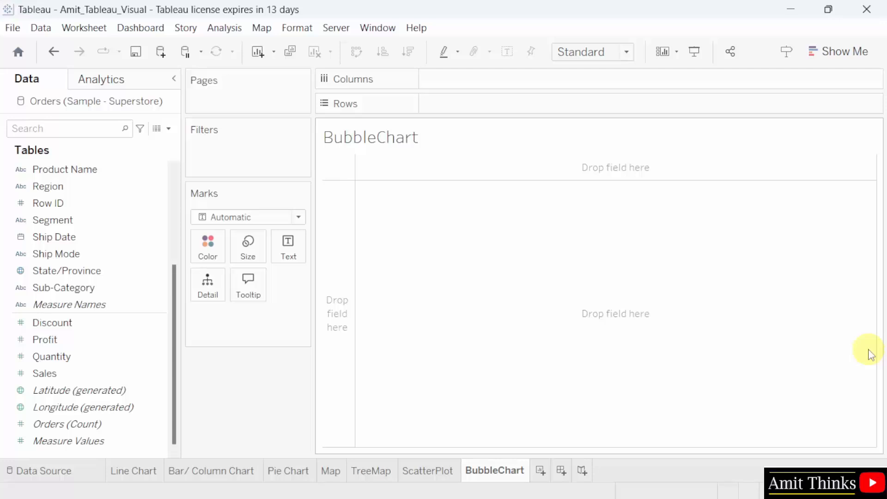
- Size the marks by SUM(Profit), put Ship Mode on Label and Color, and bring up Show Me
click(147, 356)
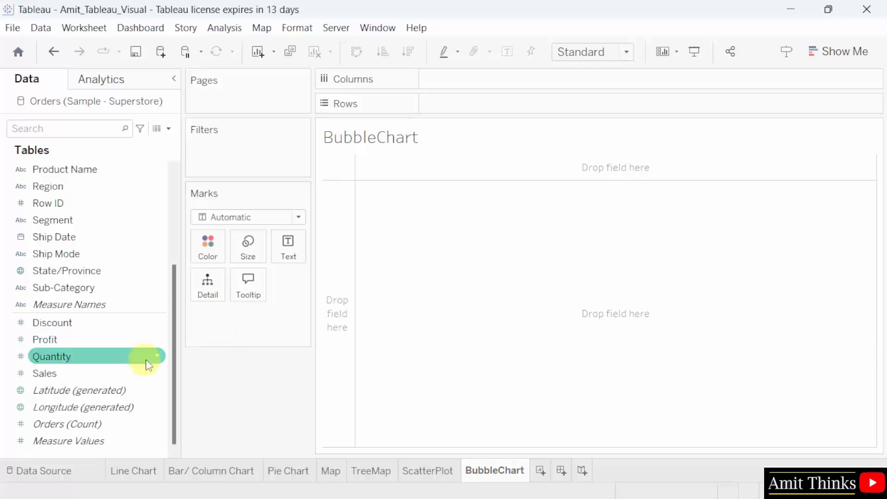
click(105, 342)
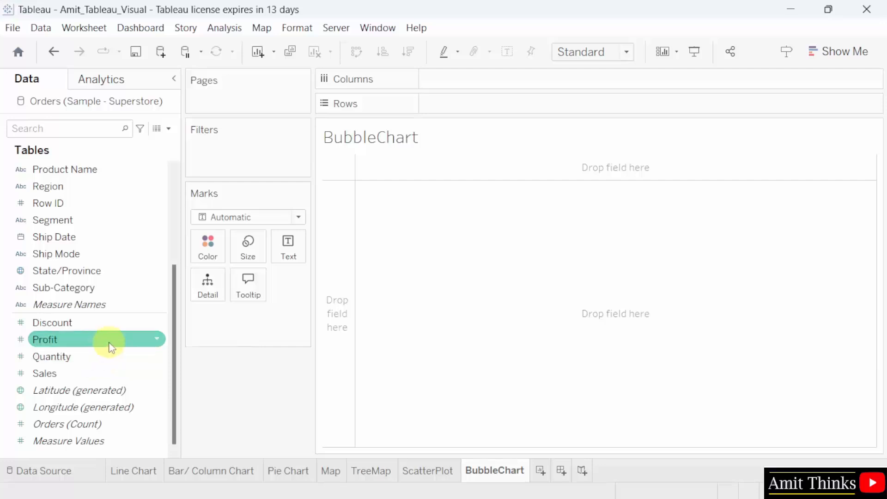
drag(112, 348, 262, 265)
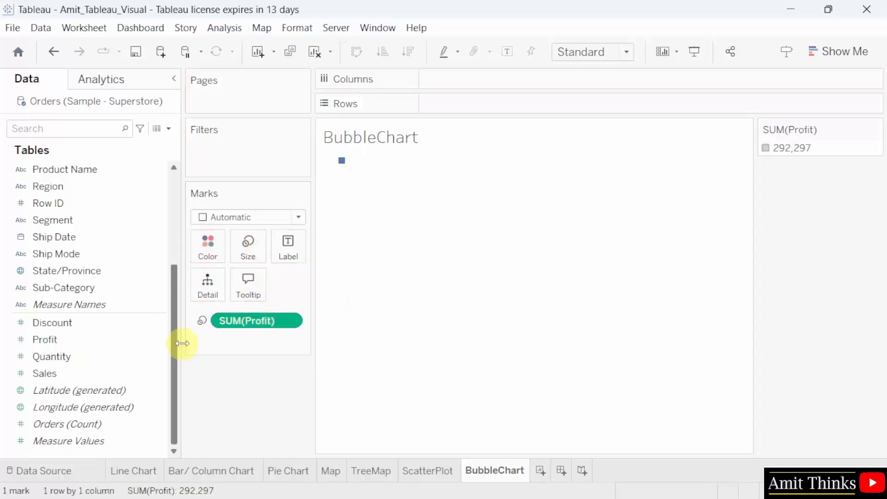
scroll(178, 347, up, 1)
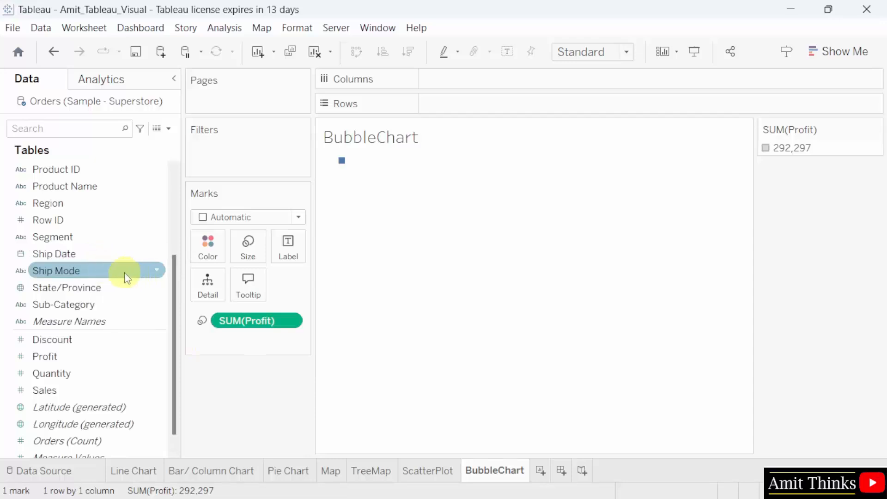
drag(125, 273, 296, 254)
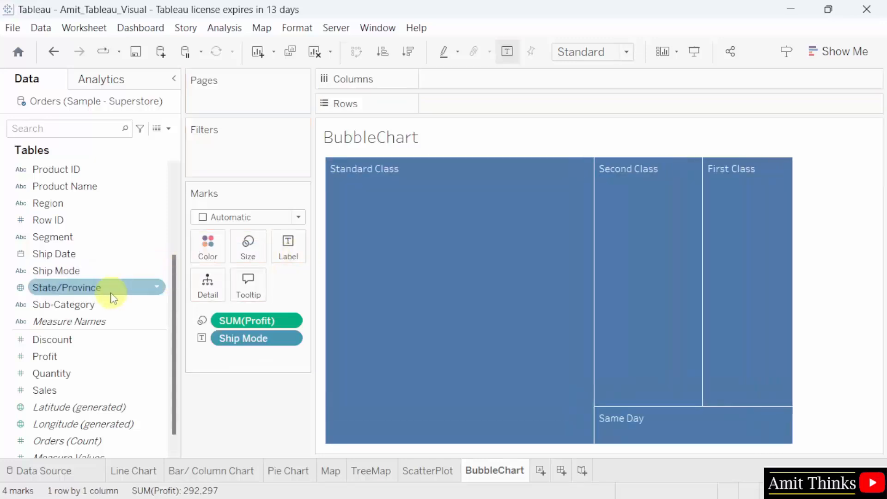
drag(104, 277, 208, 253)
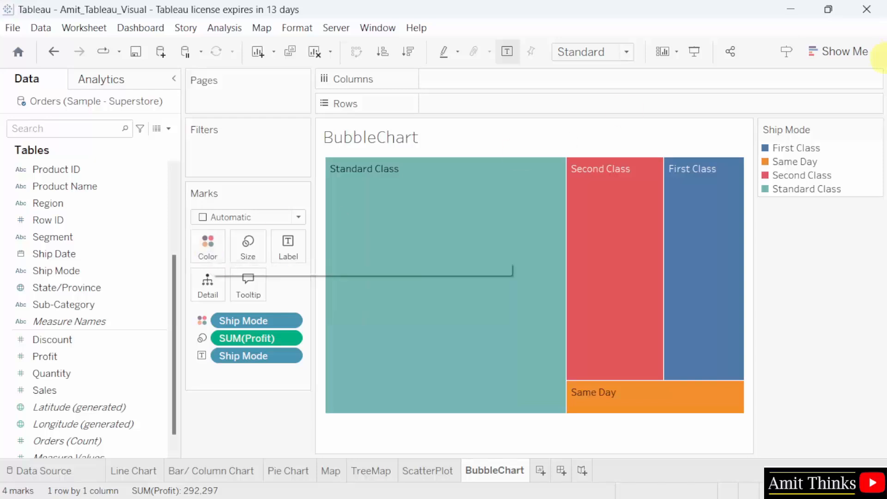
click(854, 52)
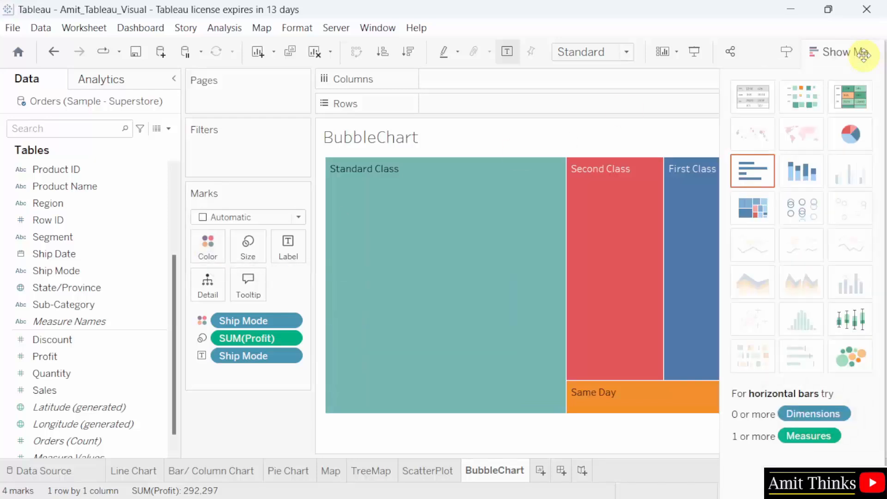
- Switch the chart to packed bubbles and fit it to Entire View
click(861, 367)
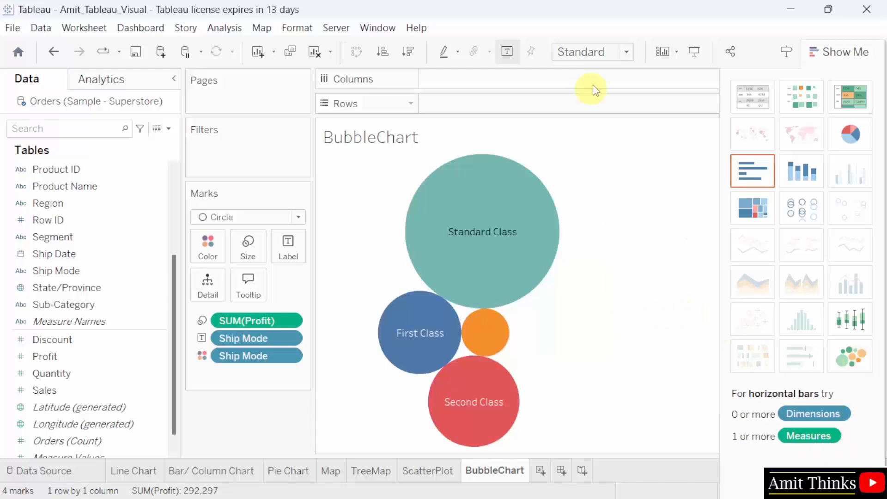
click(626, 51)
click(614, 112)
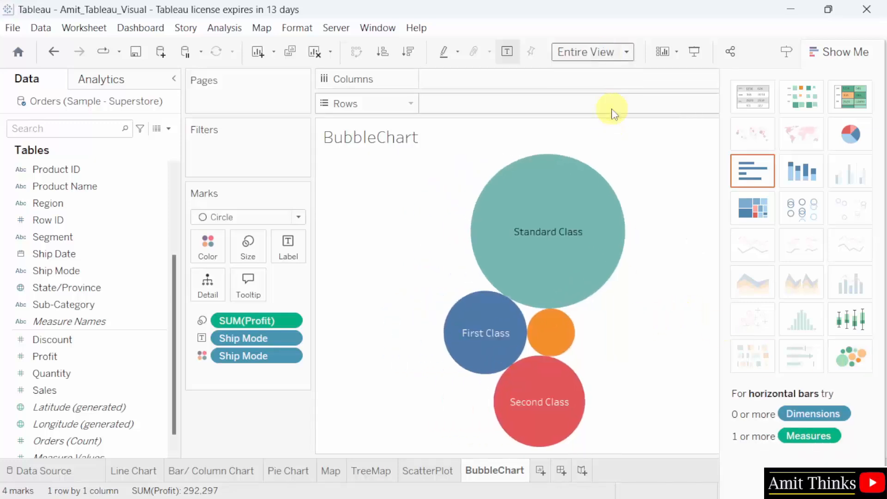
- Reduce the pane font size from 9 to 8 so Same Day gets a label
mouse_move(553, 345)
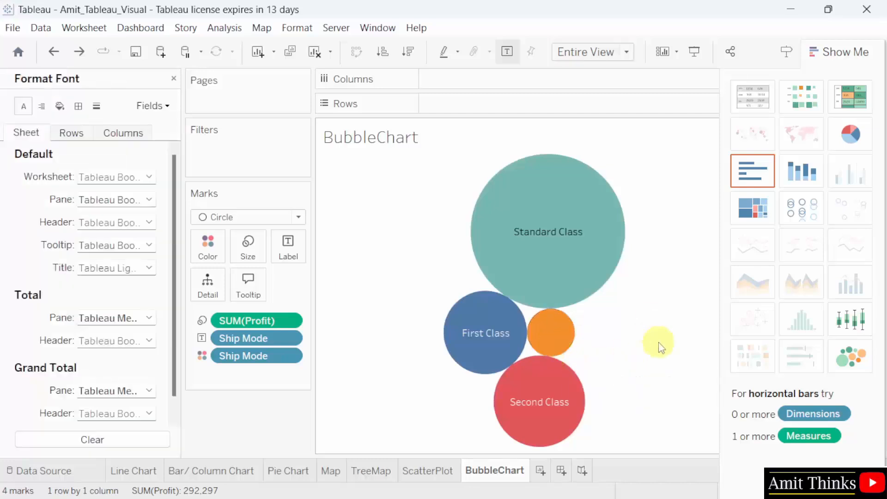
mouse_move(565, 352)
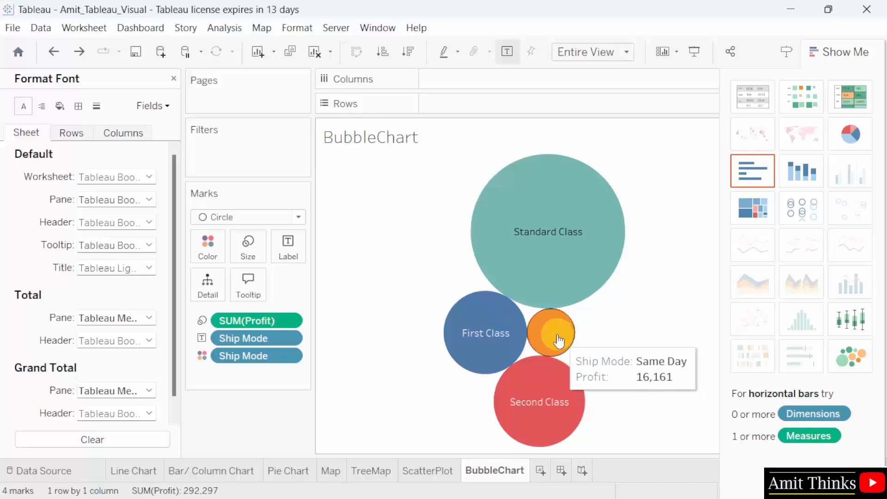
right_click(563, 337)
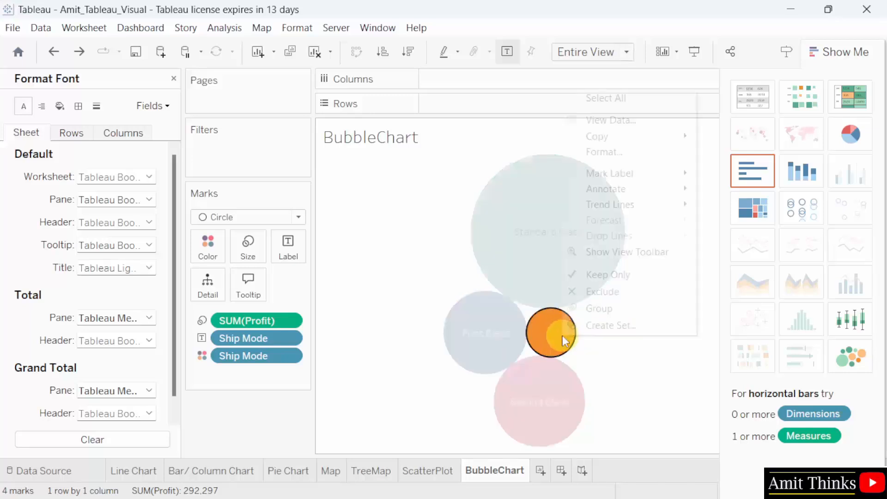
click(648, 156)
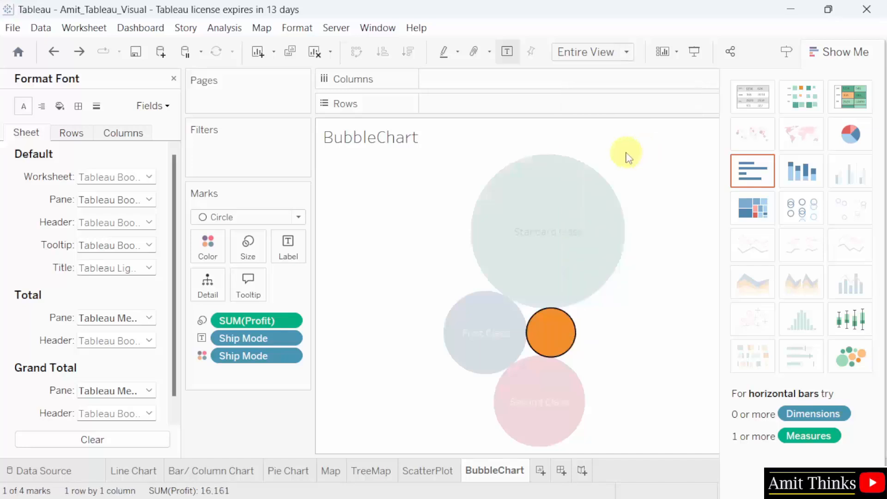
click(133, 201)
key(BackSpace)
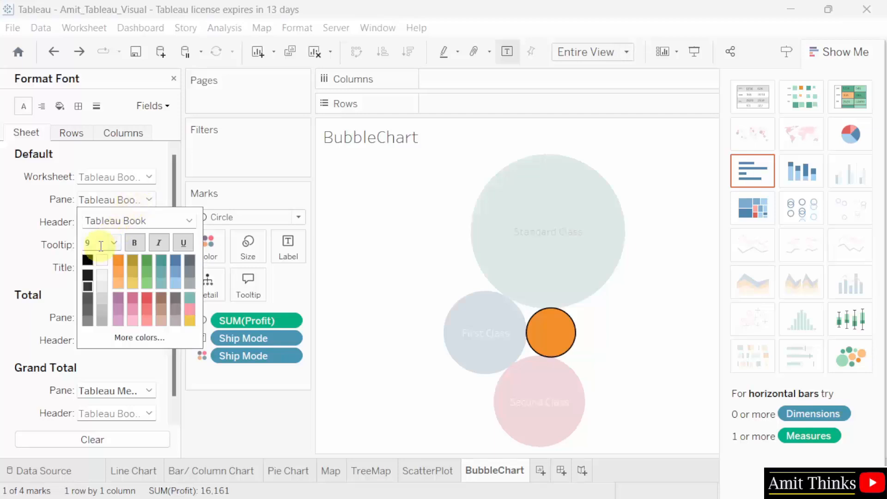
text(8)
click(674, 286)
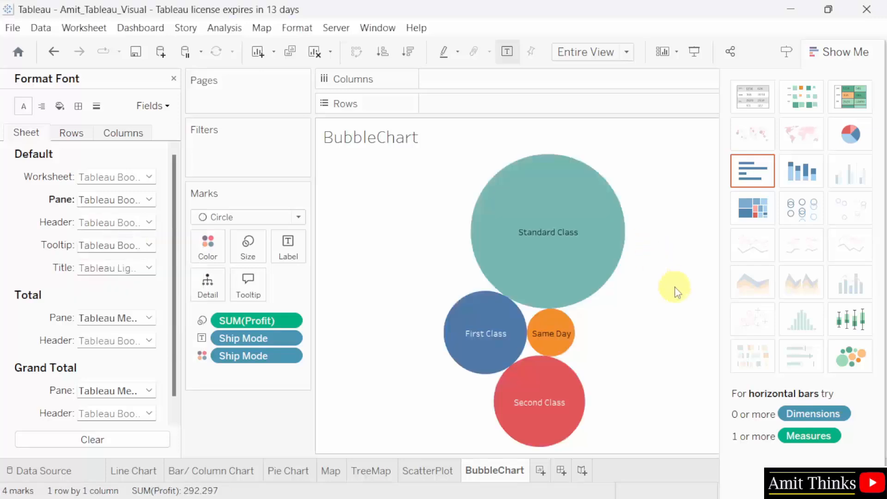
click(173, 78)
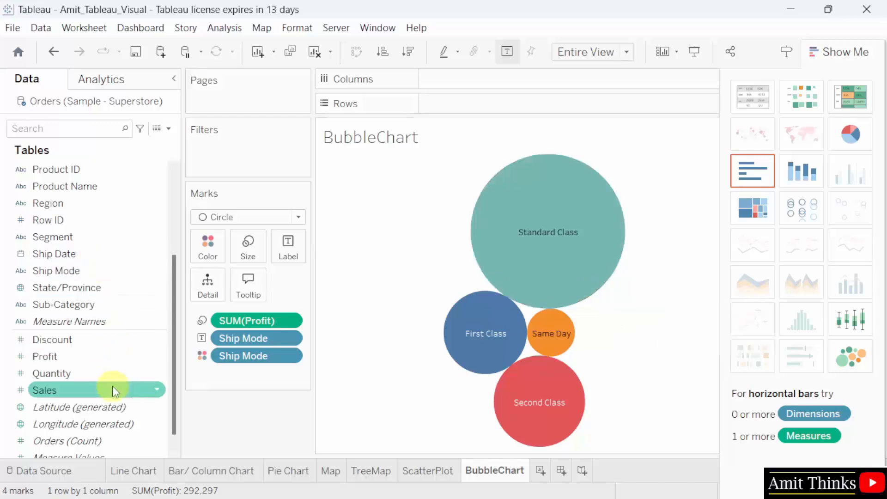
- Add SUM(Sales) to the bubble labels at font size 7, then hide Show Me to reveal the legend
drag(115, 392, 302, 250)
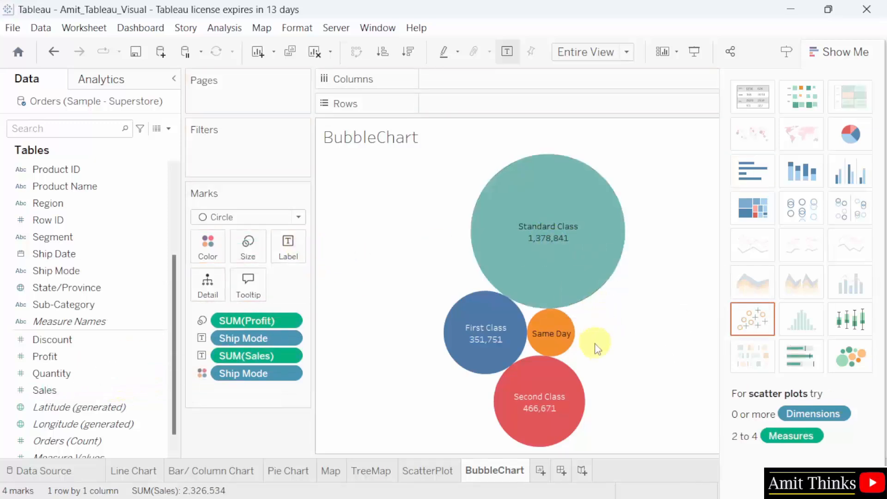
mouse_move(561, 352)
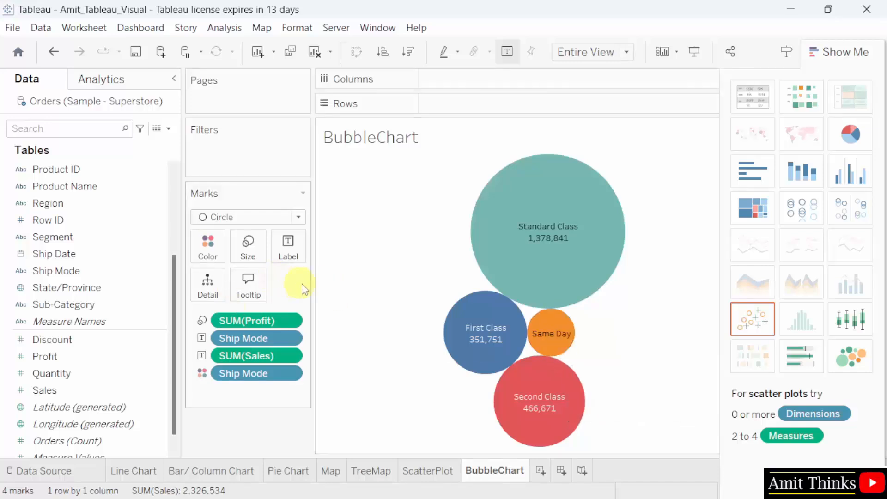
right_click(562, 353)
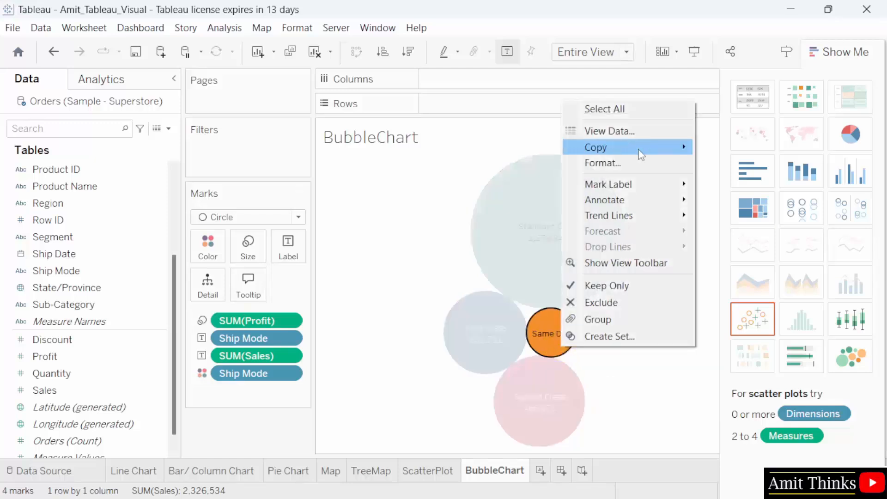
click(639, 162)
click(95, 222)
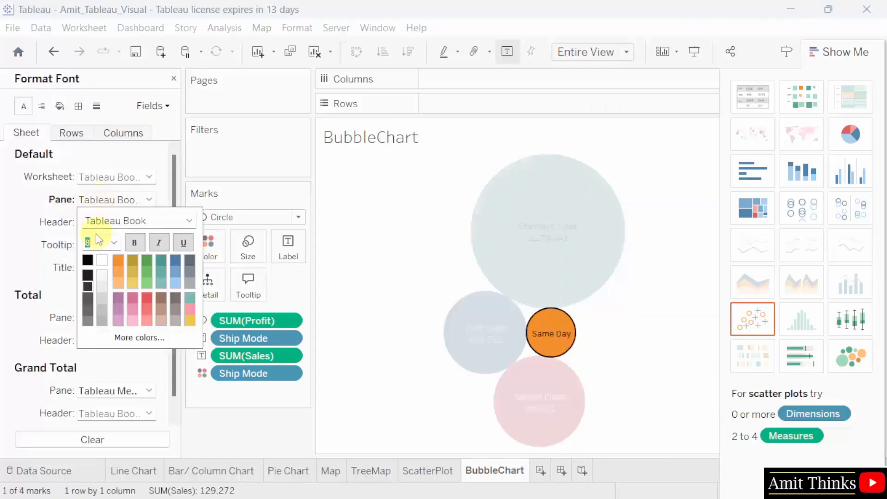
key(BackSpace)
text(5)
key(BackSpace)
text(7)
click(659, 360)
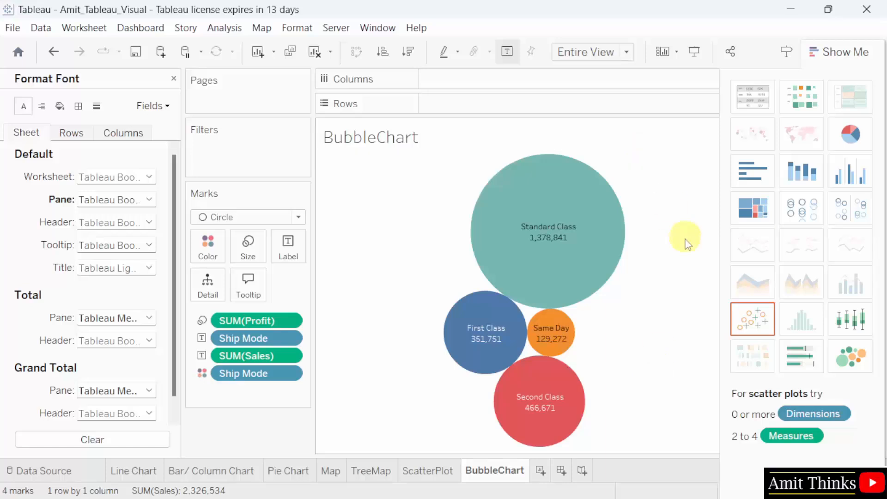
click(851, 53)
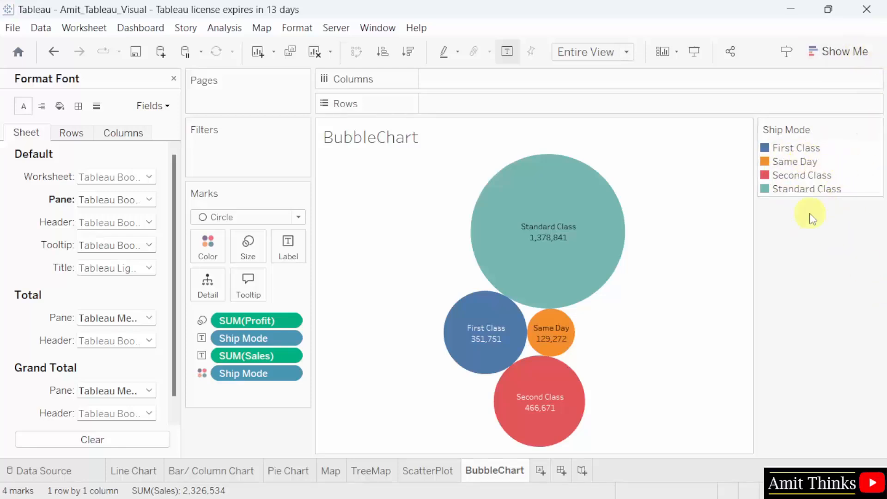
- Open the Ship Mode legend's Edit Colors, close it unchanged, and close the Format Font pane
mouse_move(803, 195)
click(876, 130)
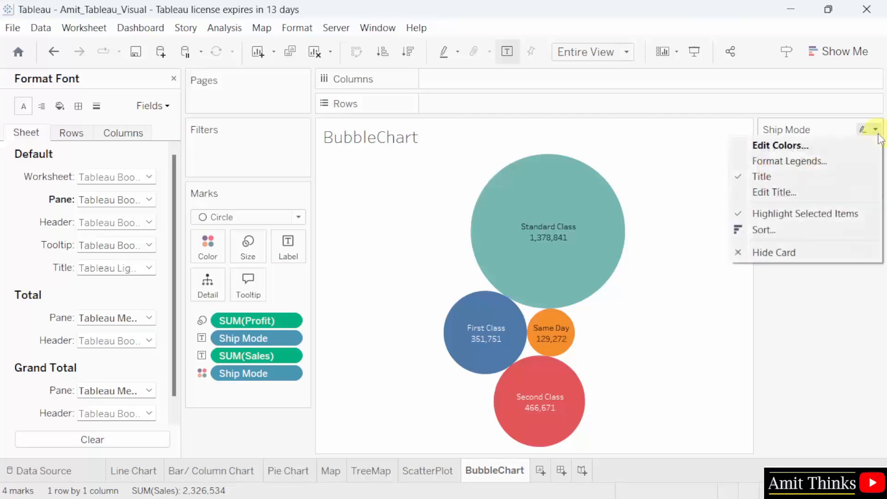
click(852, 145)
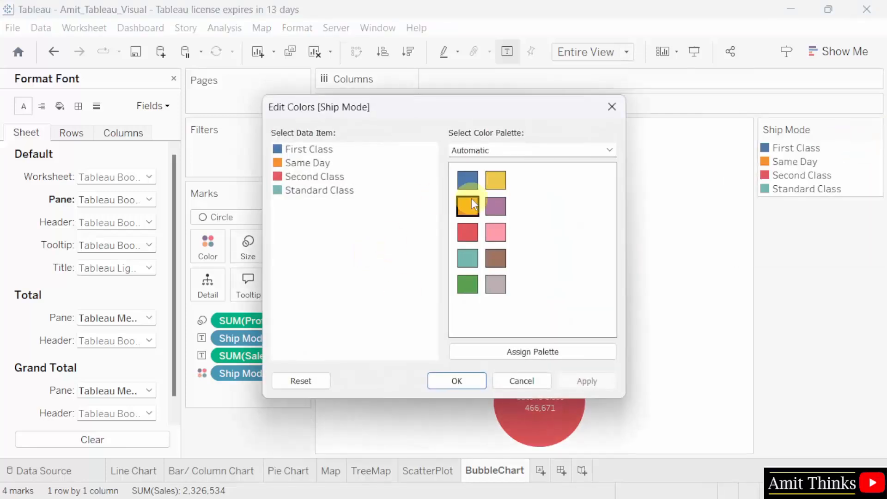
click(614, 115)
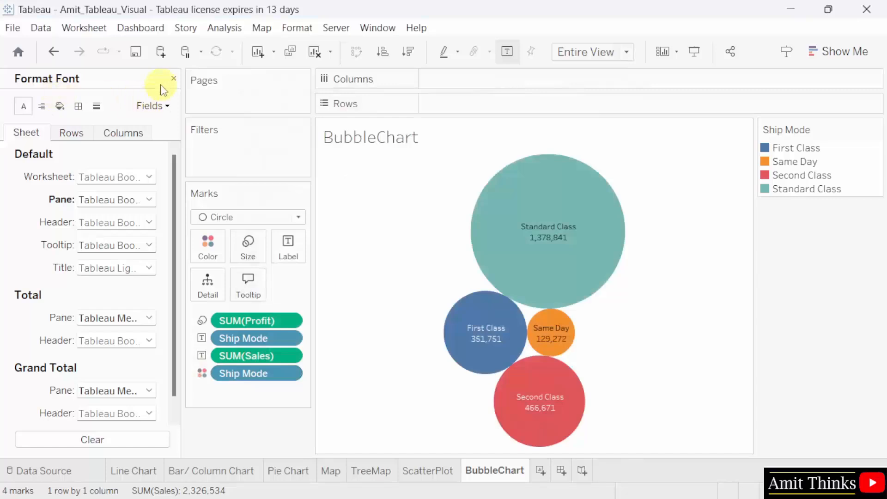
click(173, 78)
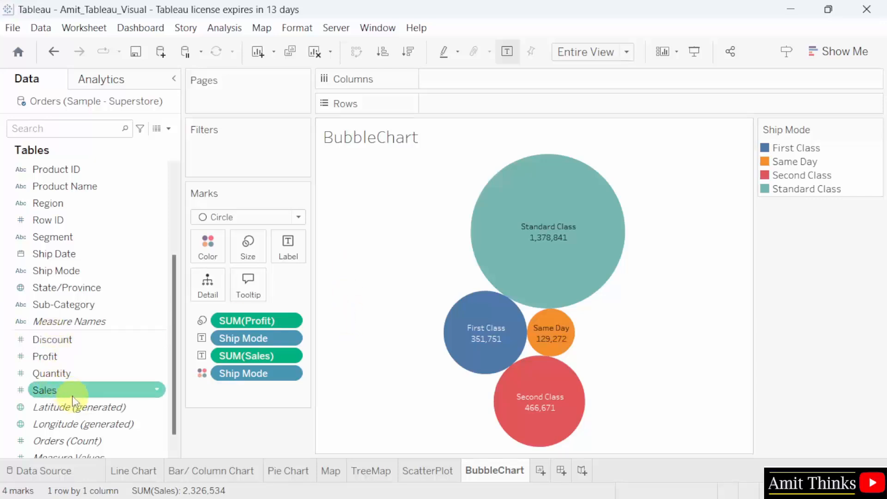
- Colour the bubbles by SUM(Sales) with a sequential palette ending in yellow
drag(73, 391, 206, 249)
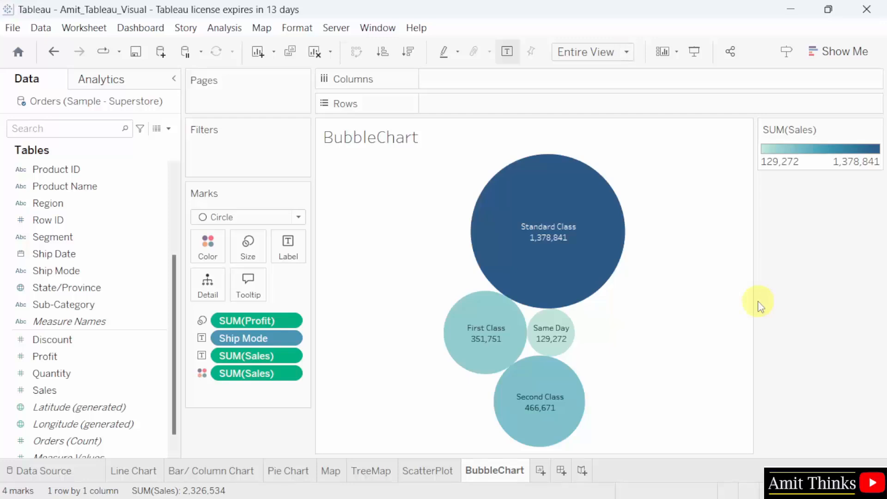
click(216, 263)
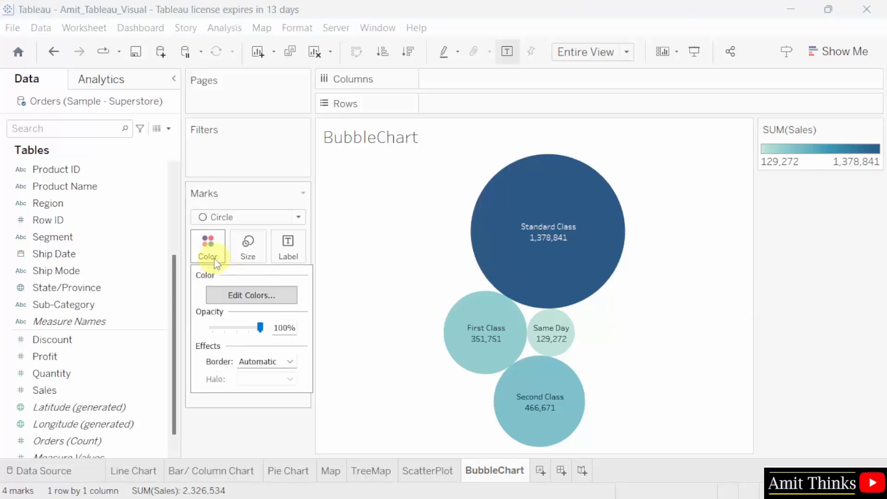
click(280, 295)
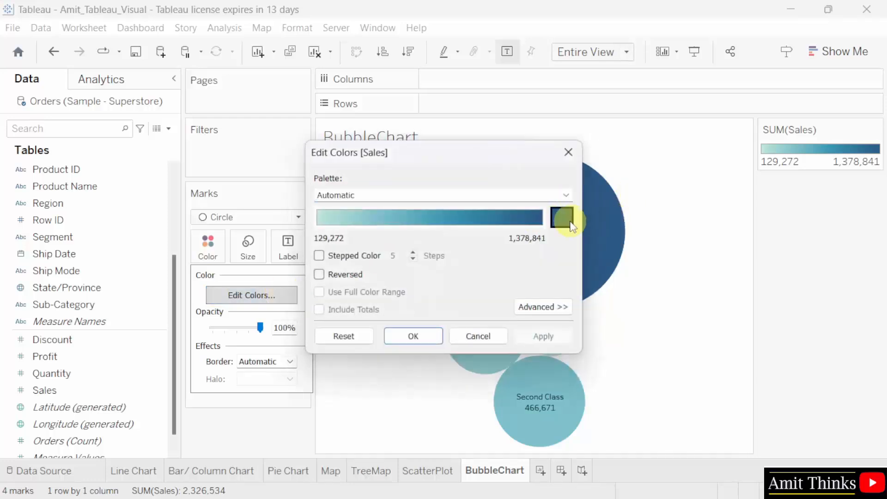
click(562, 218)
click(417, 199)
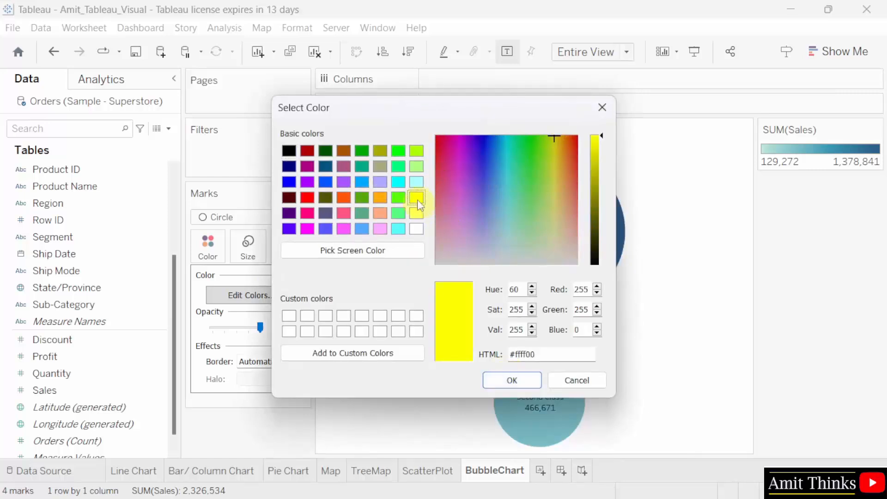
click(513, 381)
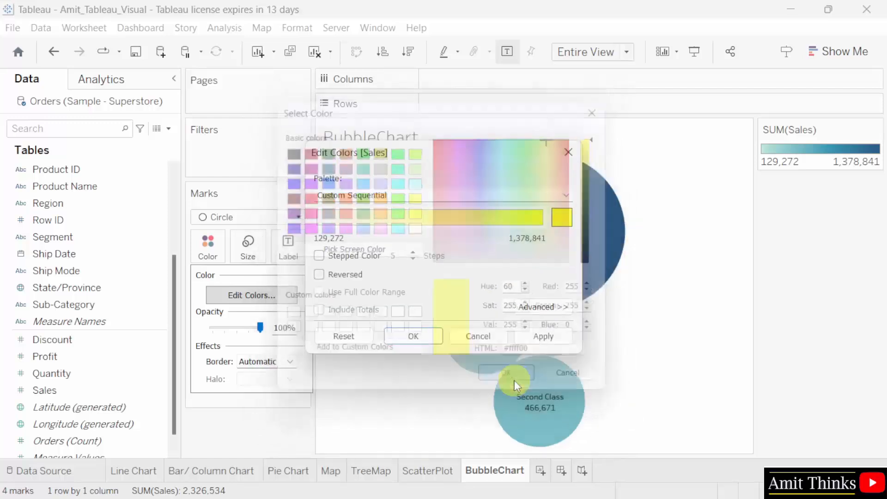
click(557, 338)
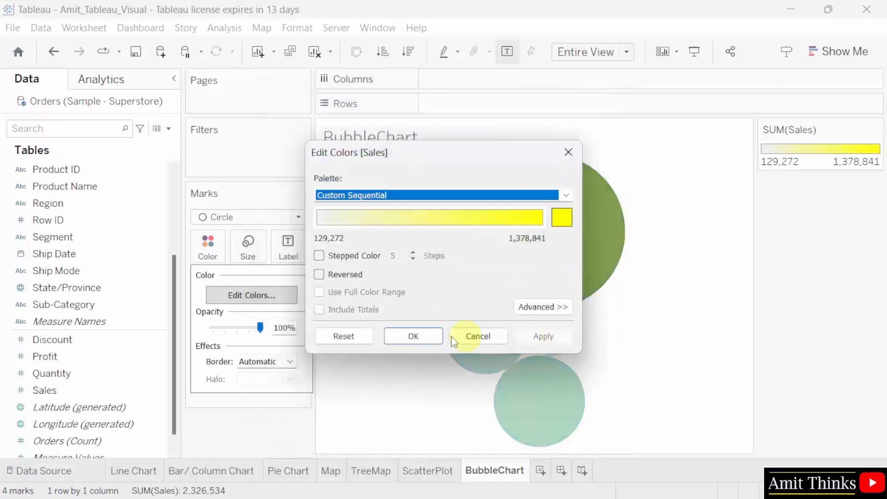
click(427, 337)
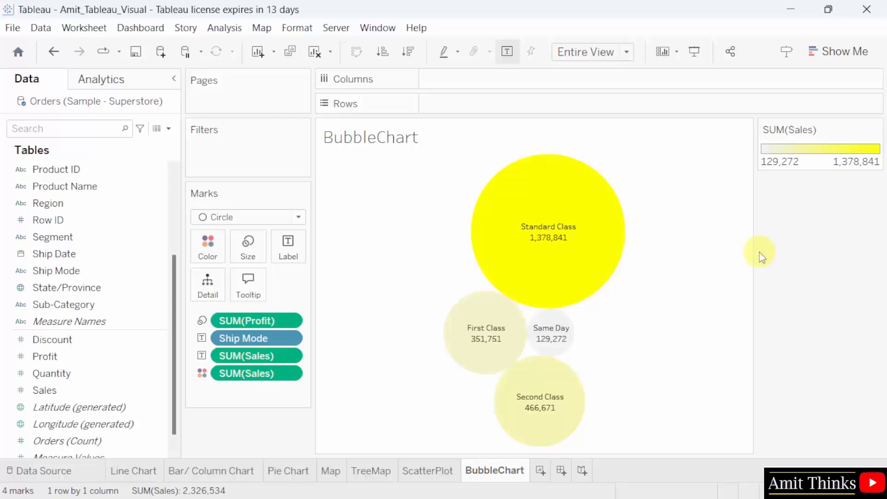
mouse_move(559, 358)
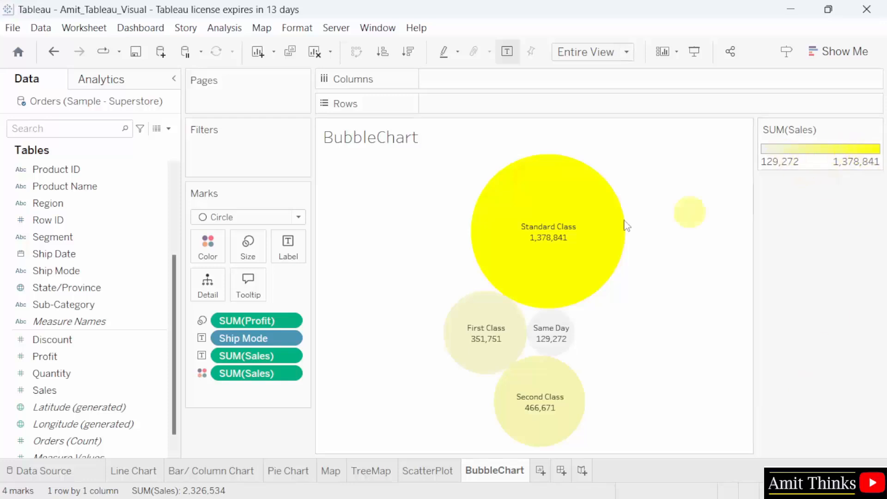
mouse_move(526, 284)
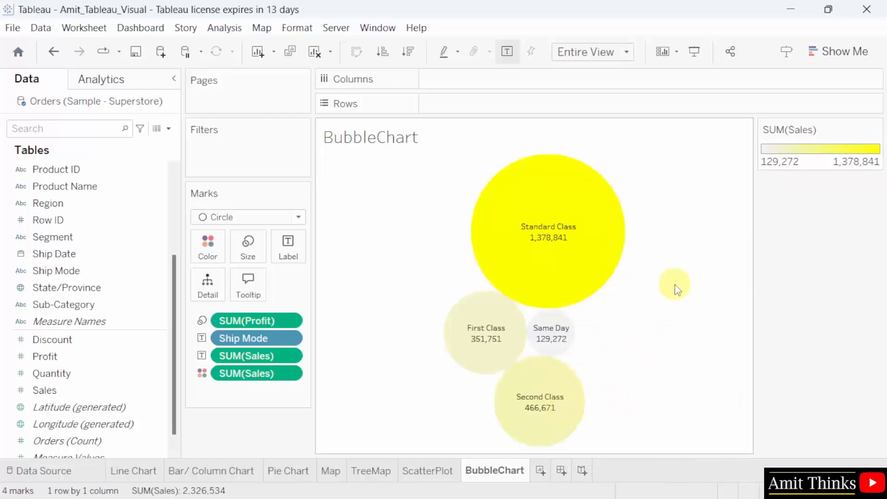
mouse_move(499, 204)
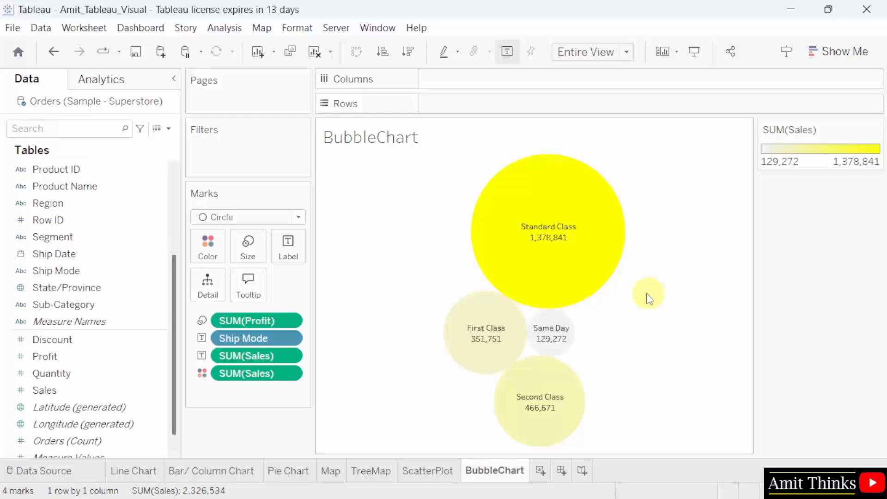
mouse_move(600, 284)
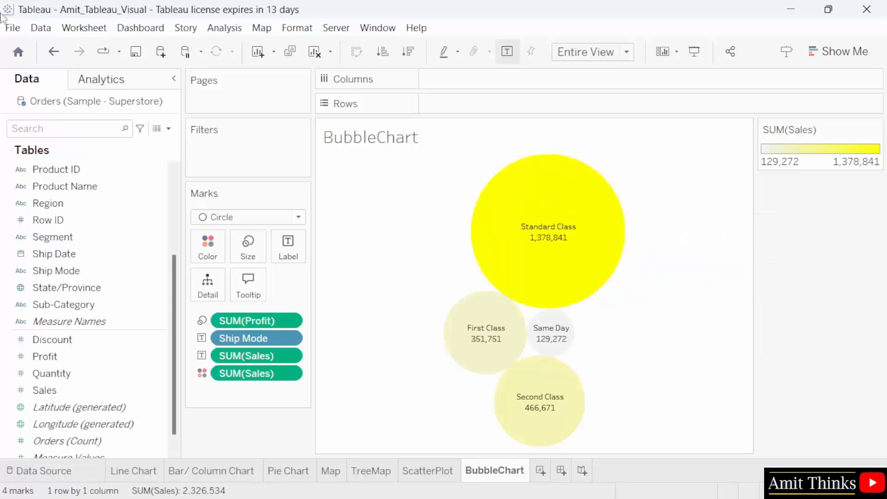
click(12, 27)
click(65, 99)
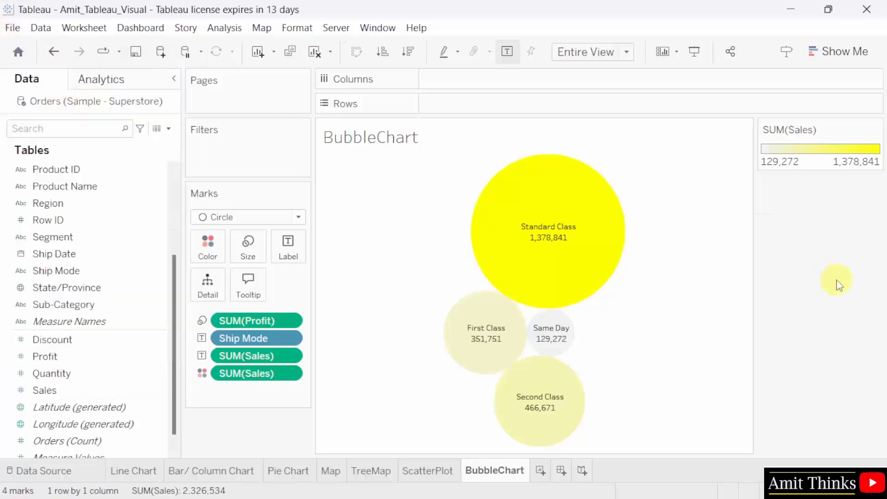
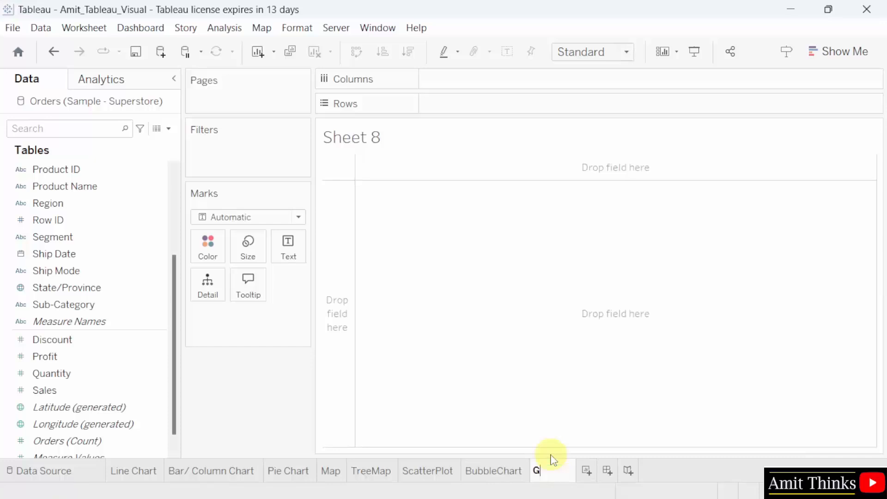
- Rename the new worksheet tab to 'GanttChart'
text(Chart)
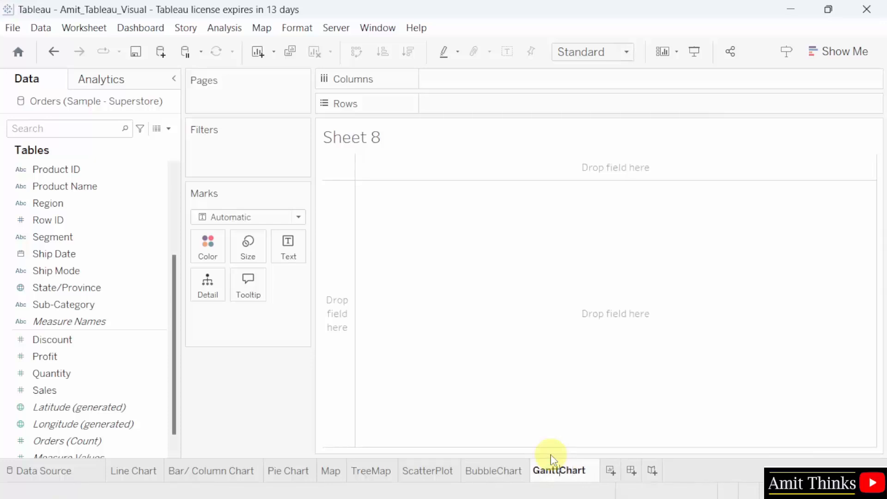
click(588, 442)
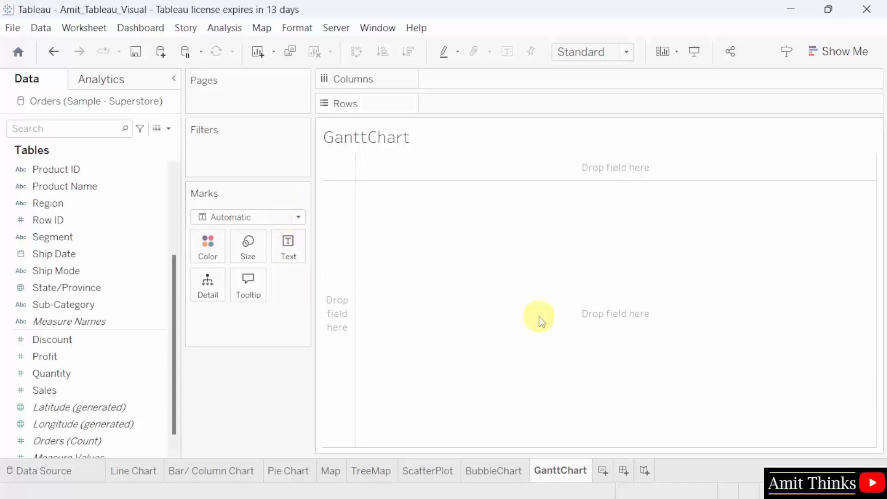
- Switch marks to Gantt Bar and put YEAR(Order Date) on Columns and Sub-Category on Rows
click(273, 223)
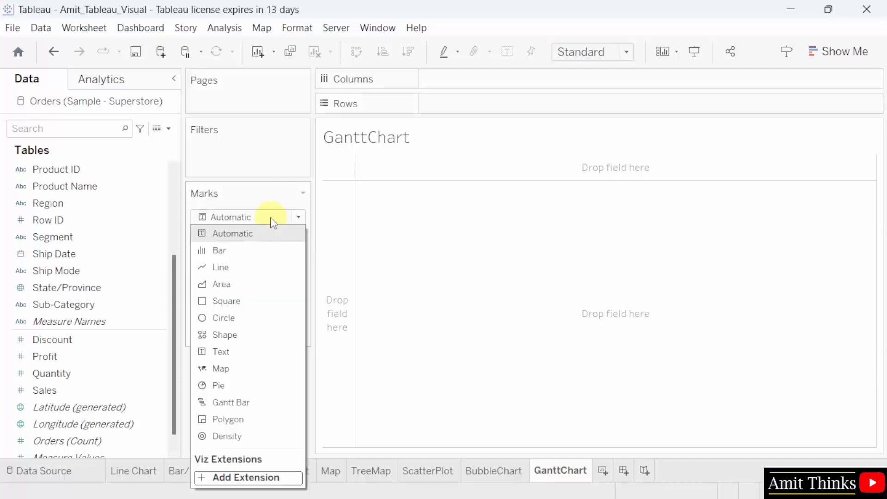
click(276, 403)
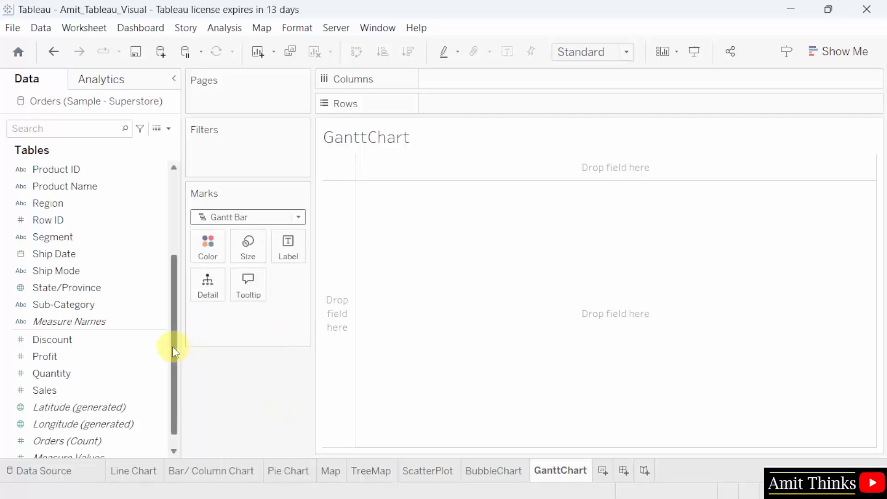
drag(173, 346, 181, 297)
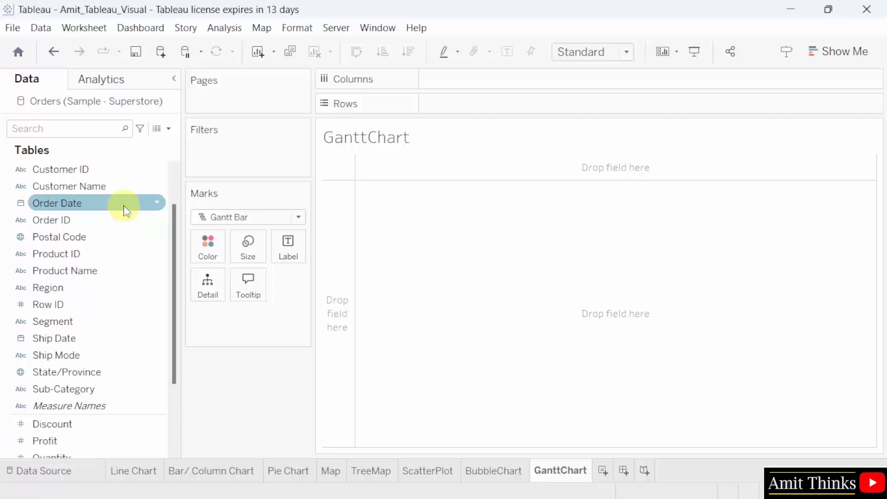
drag(124, 210, 540, 88)
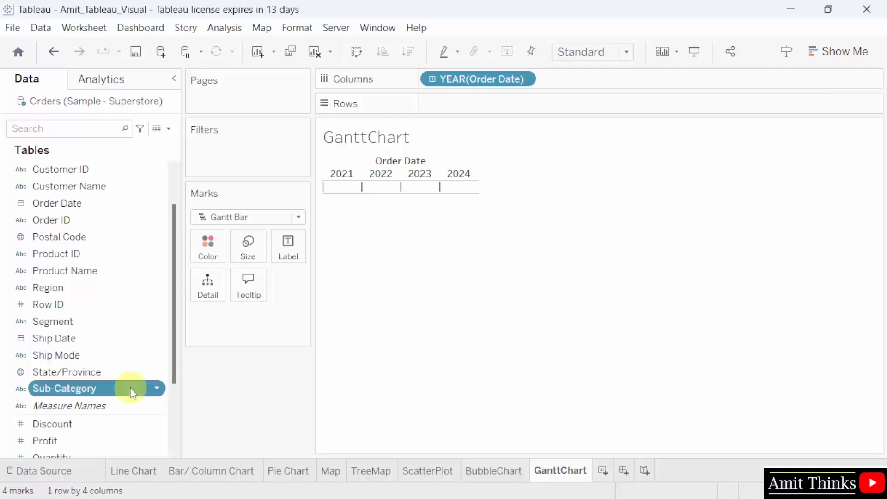
drag(130, 392, 542, 99)
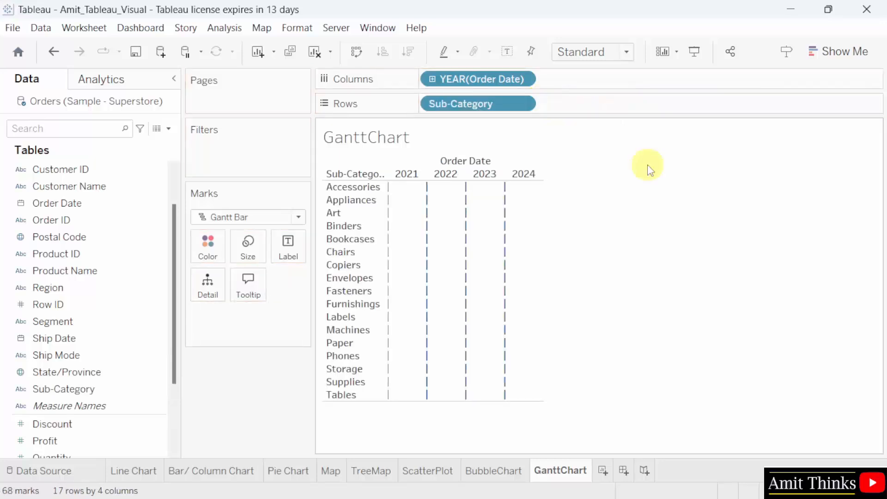
- Change the Order Date pill to a continuous Exact Date axis spanning 2021–2025
click(524, 78)
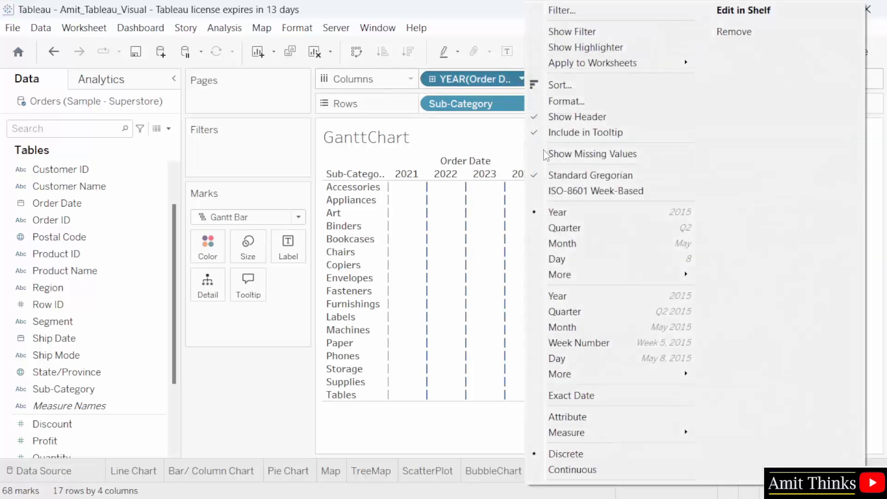
click(649, 396)
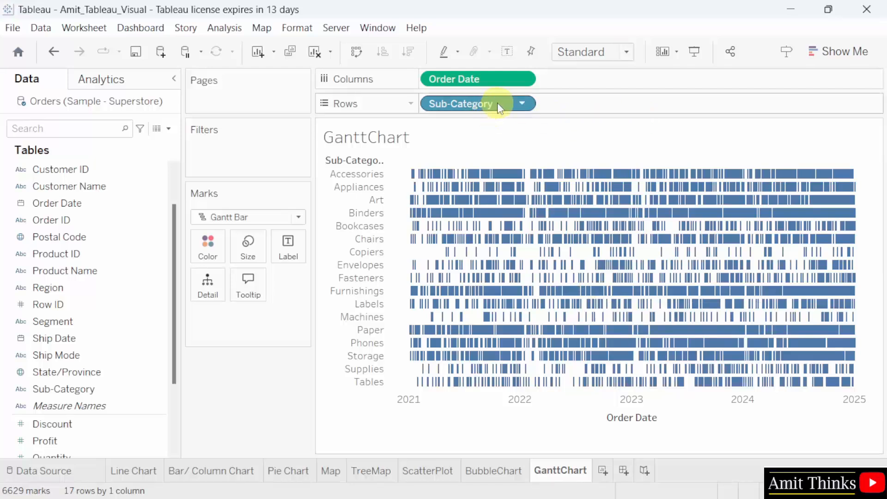
click(510, 82)
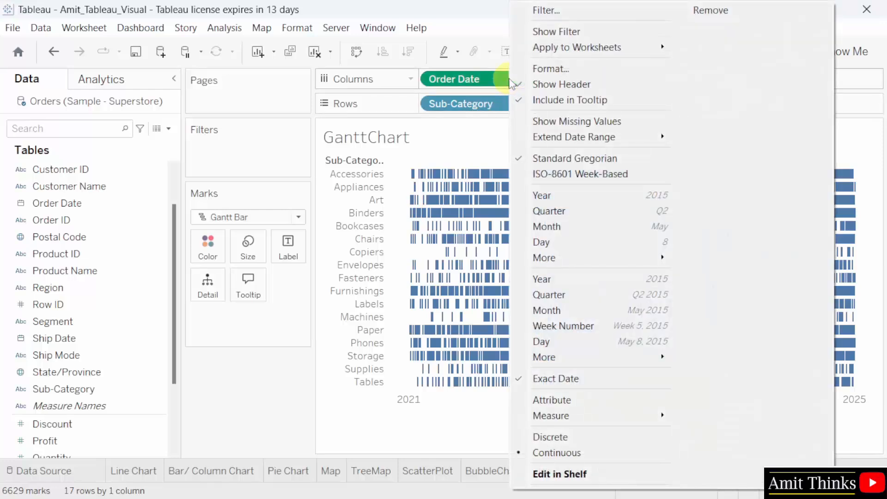
- Filter Order Date to a date range from 27-07-2023 to 30-12-2024
click(604, 11)
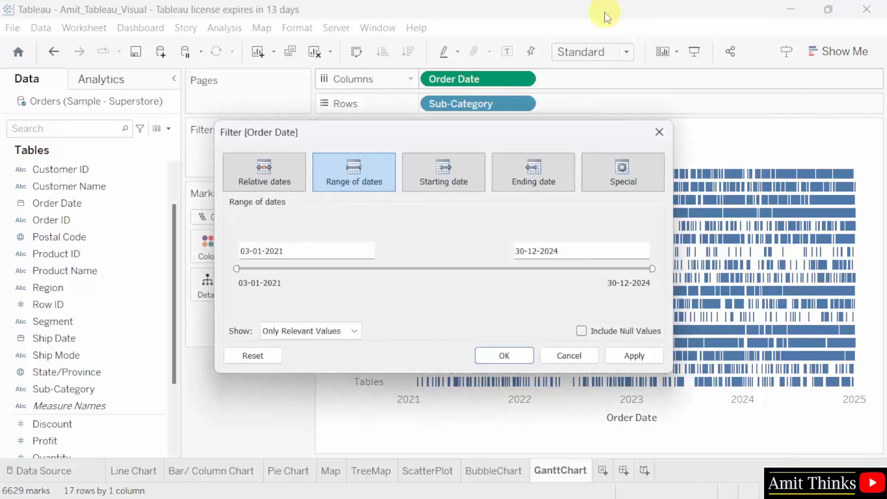
click(373, 178)
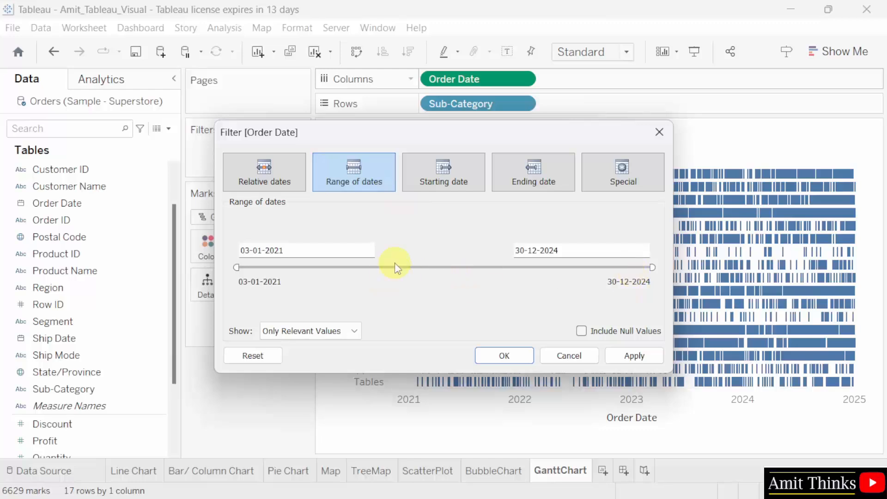
drag(236, 268, 501, 277)
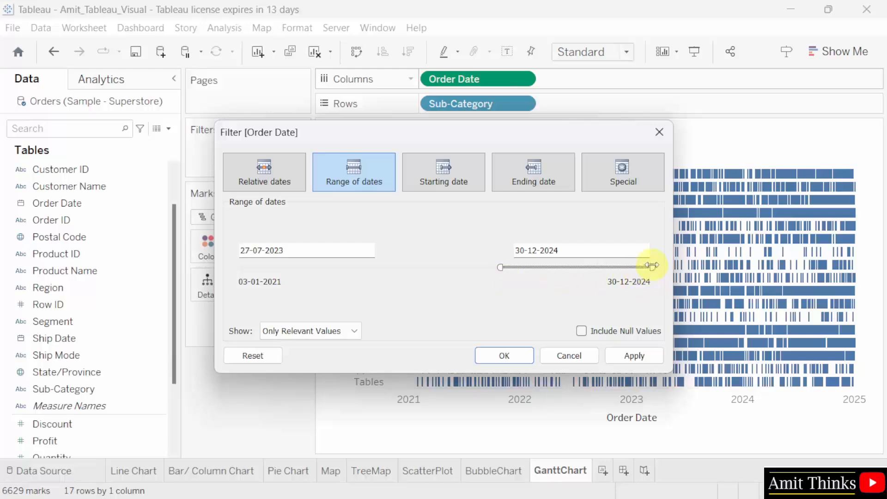
mouse_move(651, 268)
mouse_down()
mouse_move(632, 267)
mouse_move(653, 267)
mouse_up()
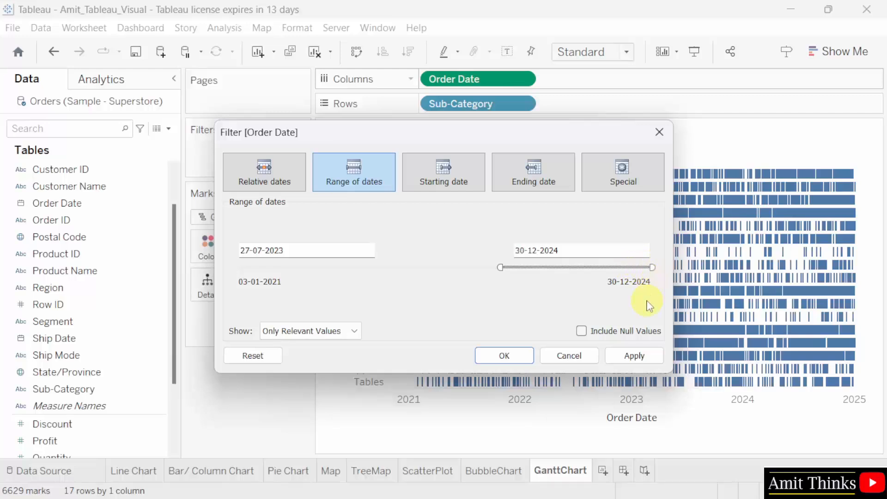
click(634, 356)
click(500, 363)
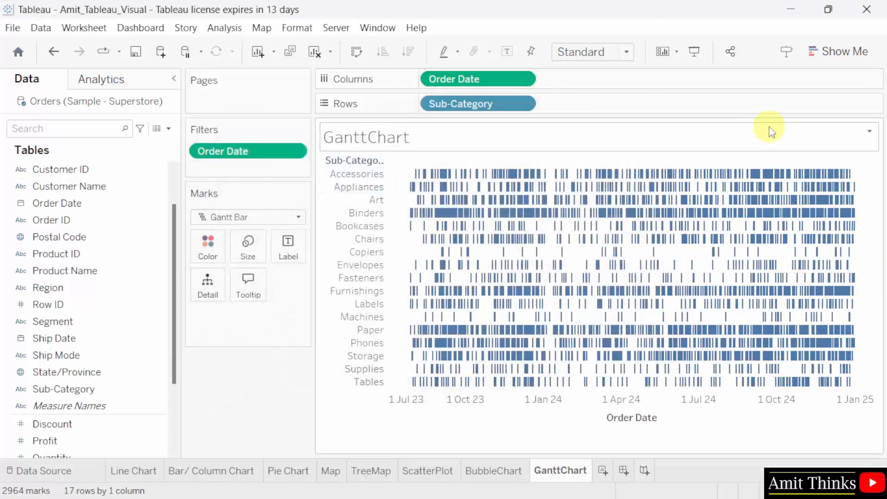
- Colour the Gantt bars by Ship Mode: First Class, Same Day, Second Class, Standard Class
click(151, 355)
drag(152, 358, 222, 251)
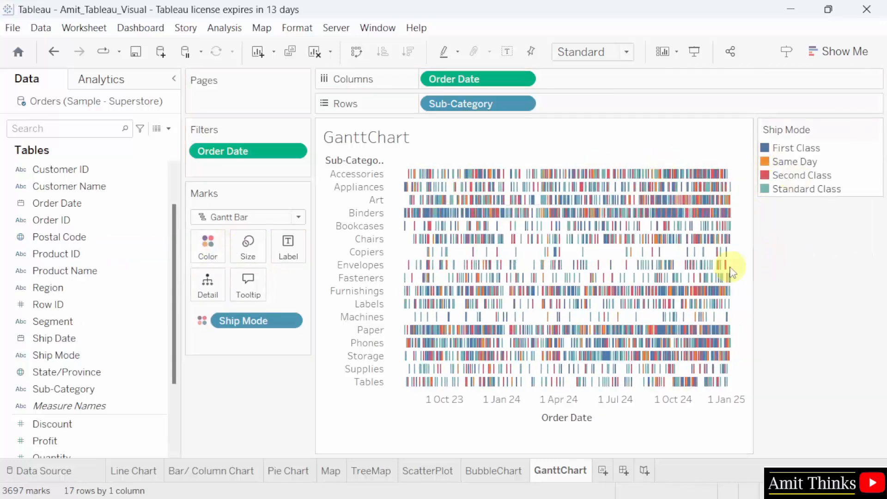
mouse_move(639, 222)
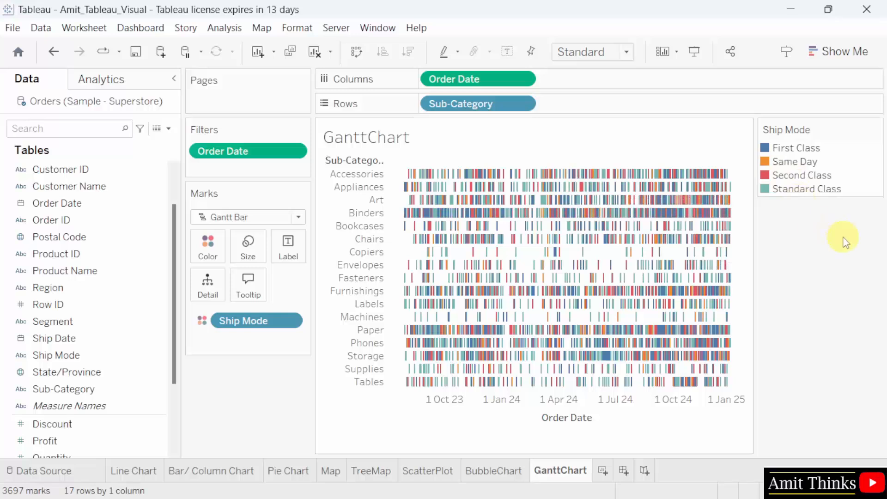
mouse_move(538, 293)
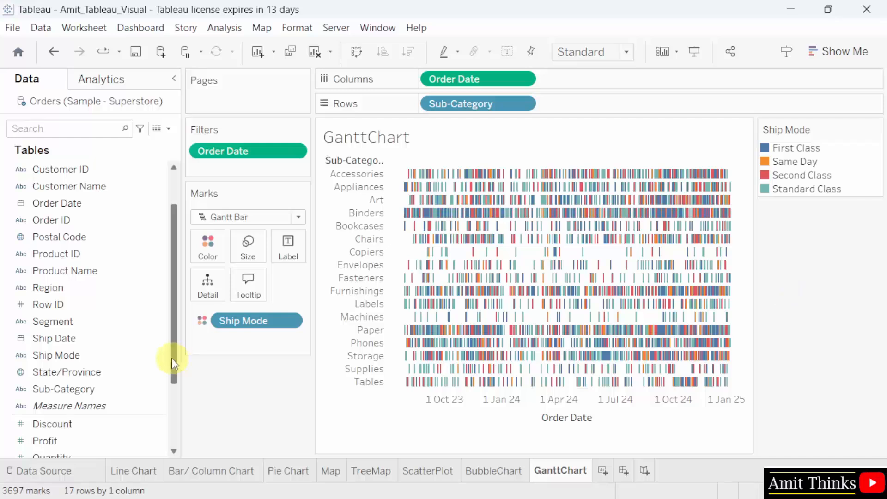
drag(173, 363, 174, 418)
click(125, 356)
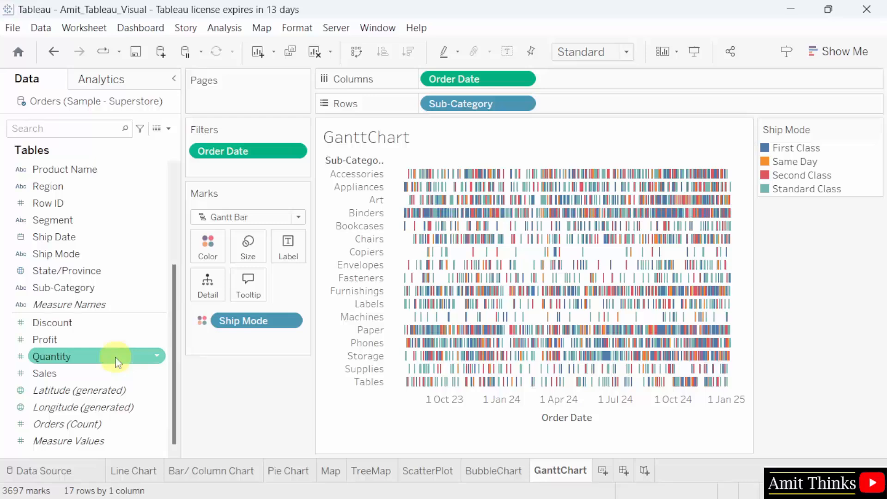
- Size the Gantt bars by SUM(Quantity) by dropping Quantity on Size
drag(116, 362, 265, 256)
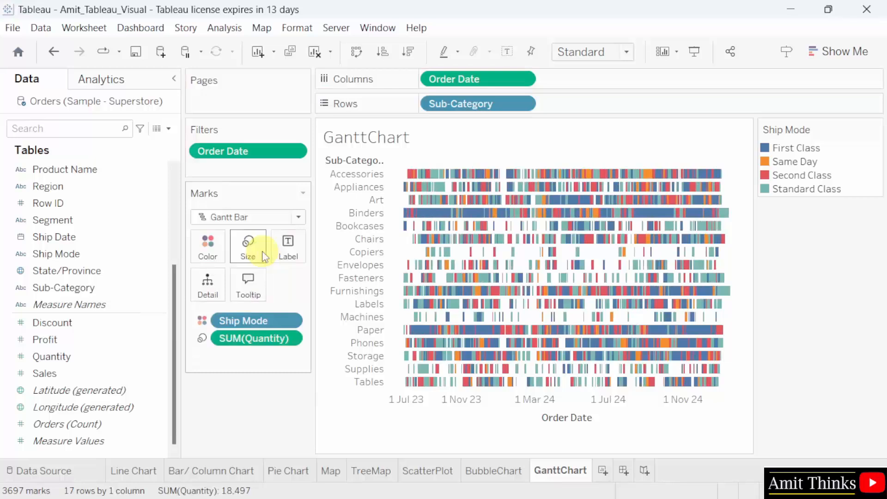
mouse_move(453, 248)
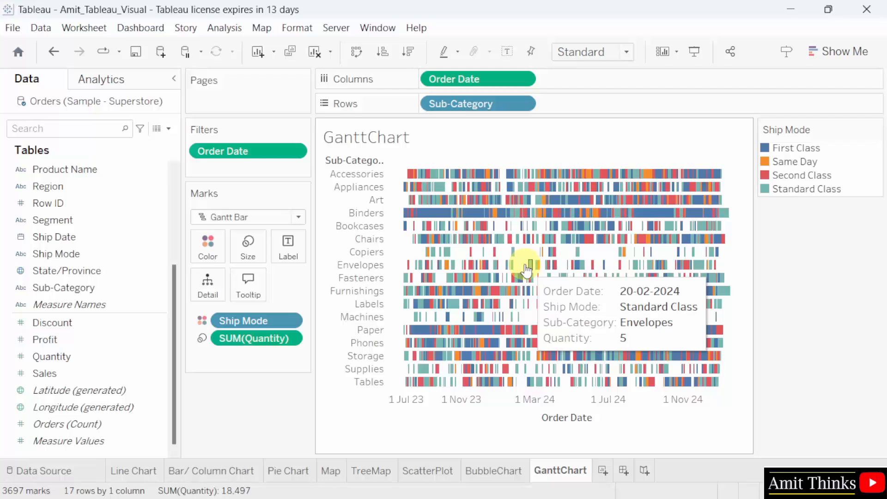
- Fit the chart to Entire View and save the workbook
click(596, 54)
click(609, 114)
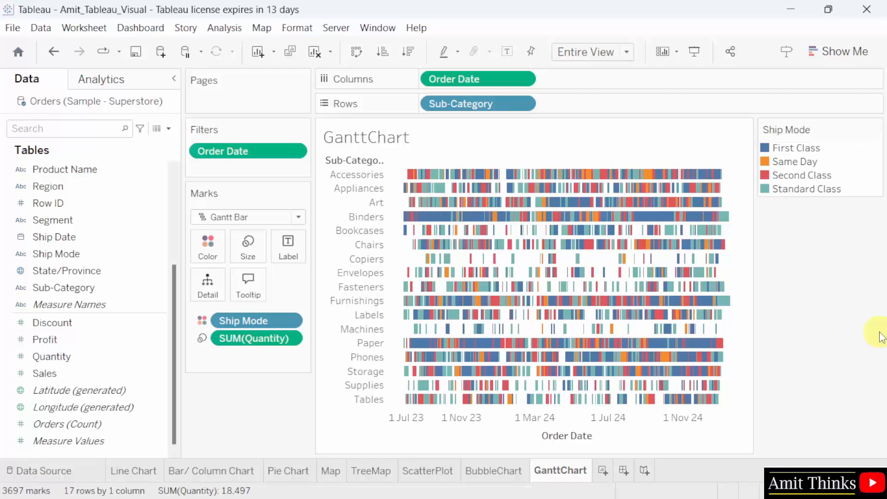
click(12, 27)
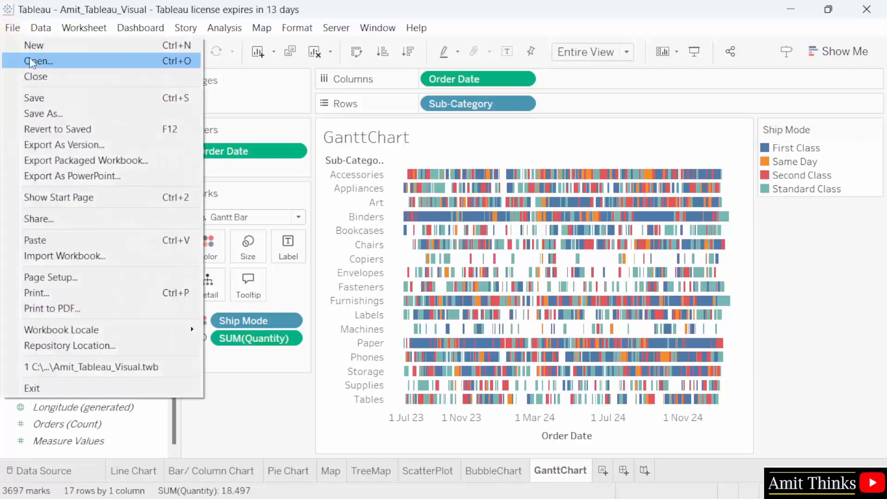
click(50, 102)
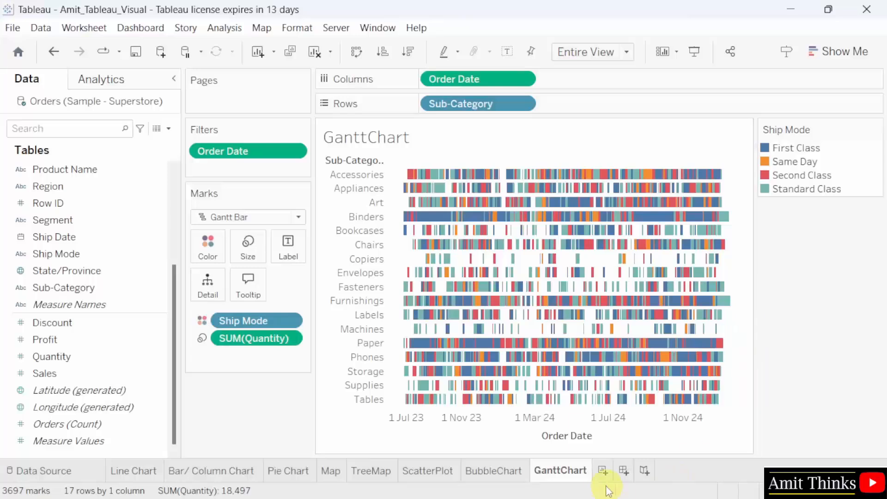
- Add a new worksheet and name it 'Crosstab Chart'
click(603, 471)
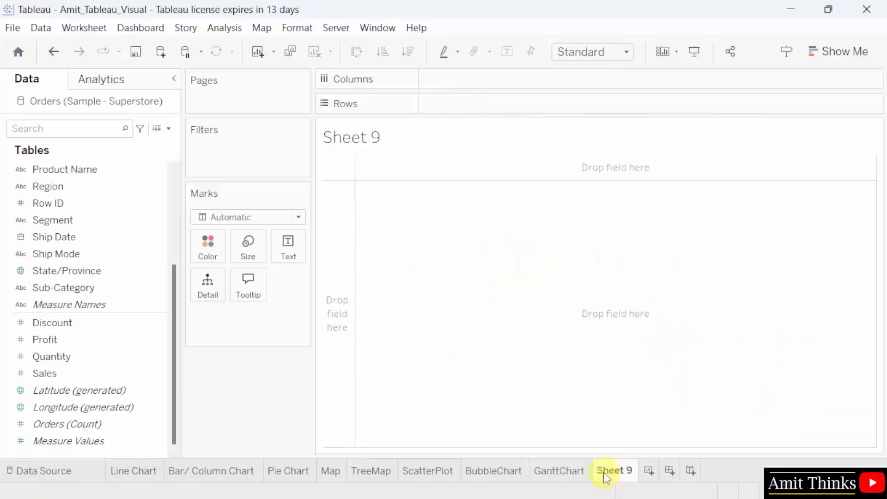
double_click(609, 471)
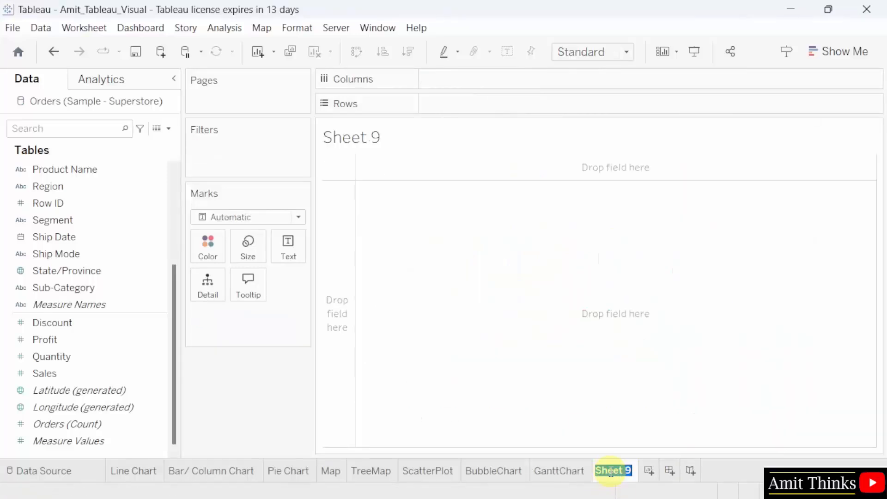
text(Crosstab Chart)
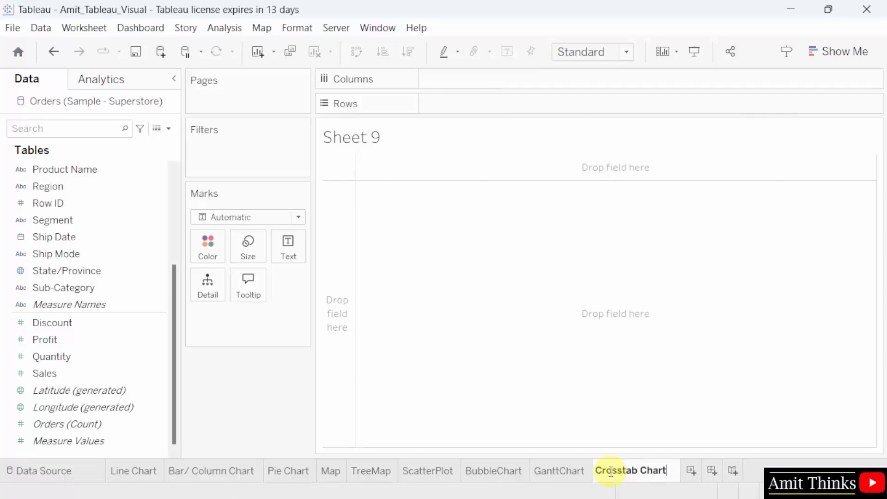
key(Return)
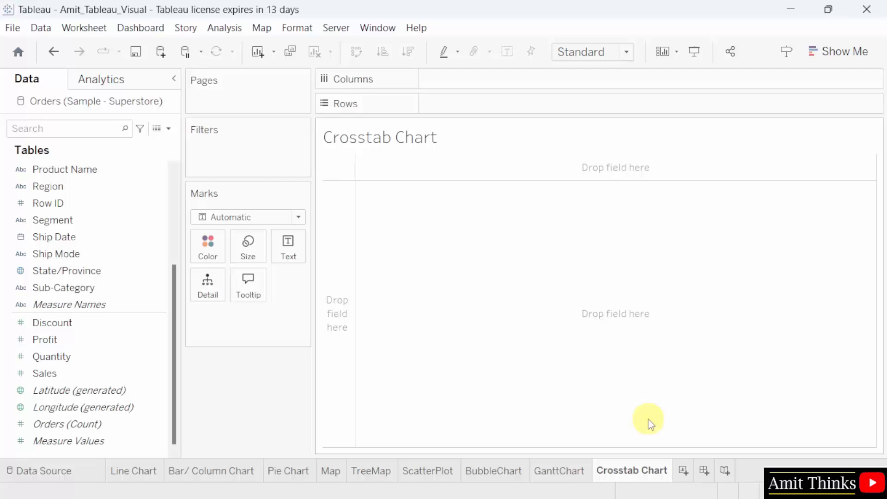
- Put YEAR(Order Date) on Columns, and Region then Segment on Rows
scroll(174, 328, up, 1)
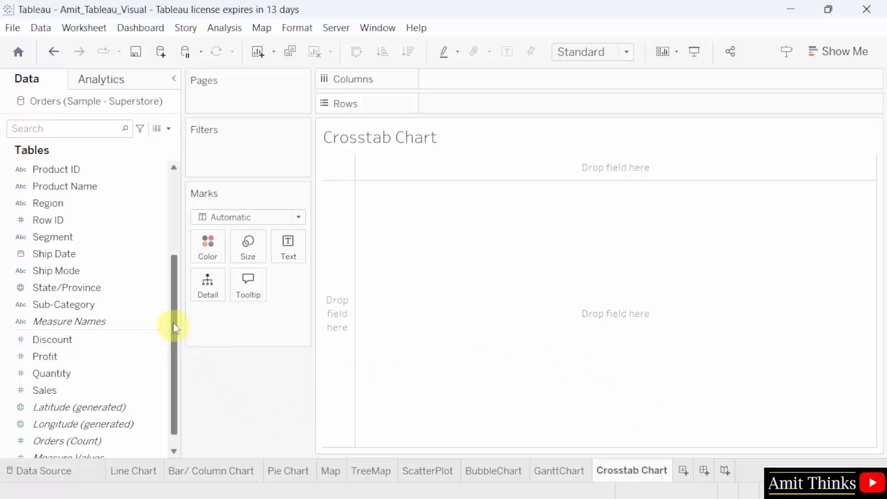
drag(174, 328, 178, 300)
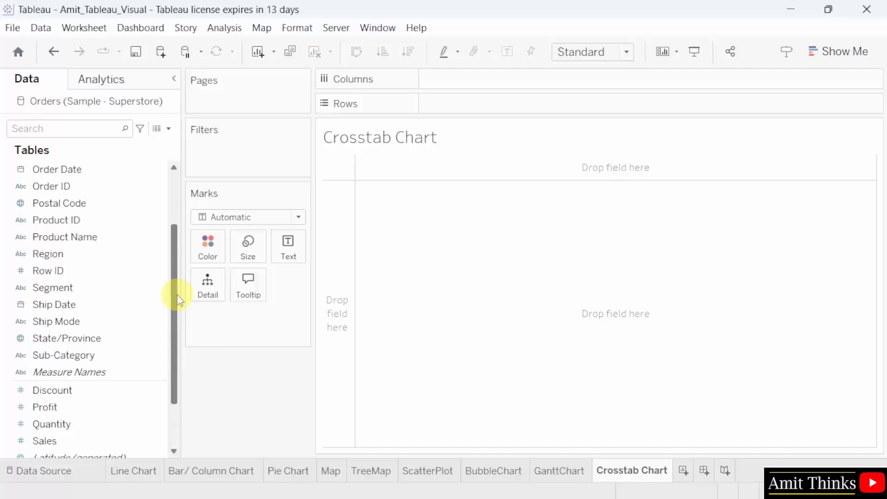
click(99, 174)
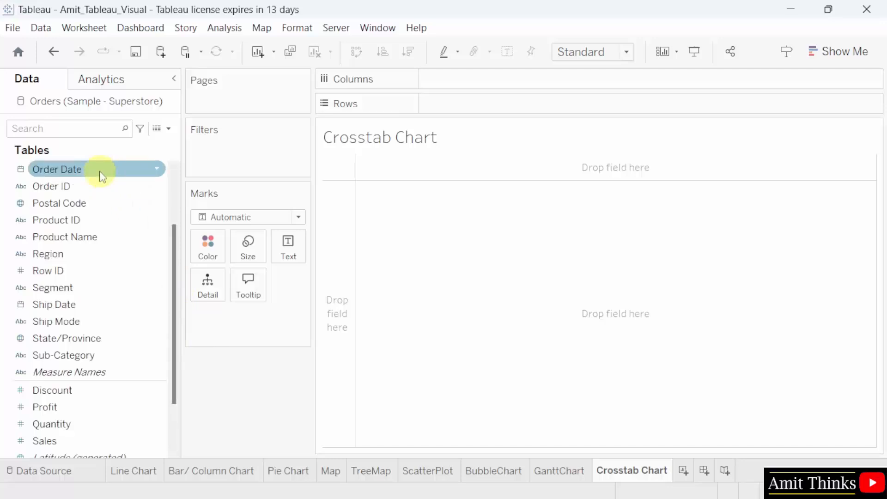
drag(102, 177, 516, 79)
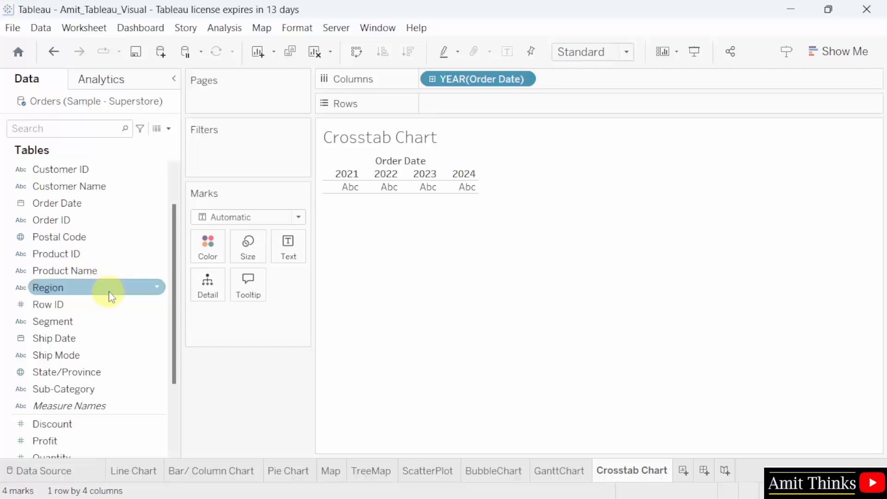
drag(112, 292, 530, 110)
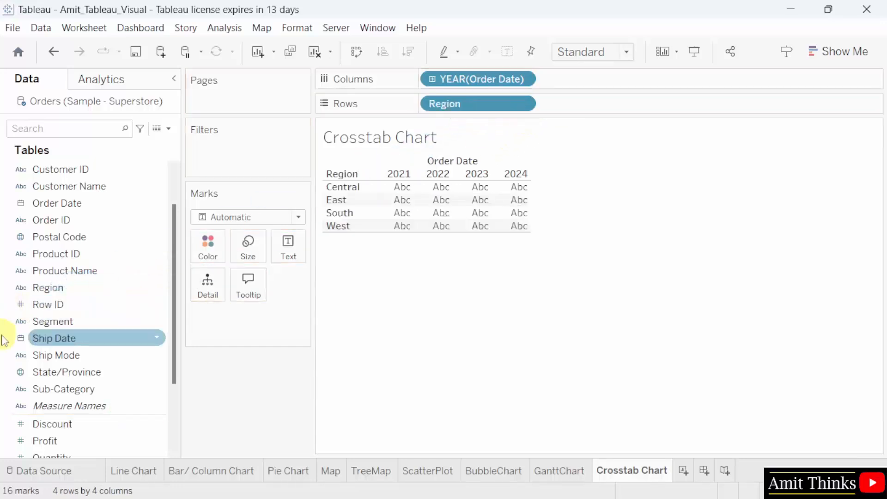
drag(113, 321, 653, 102)
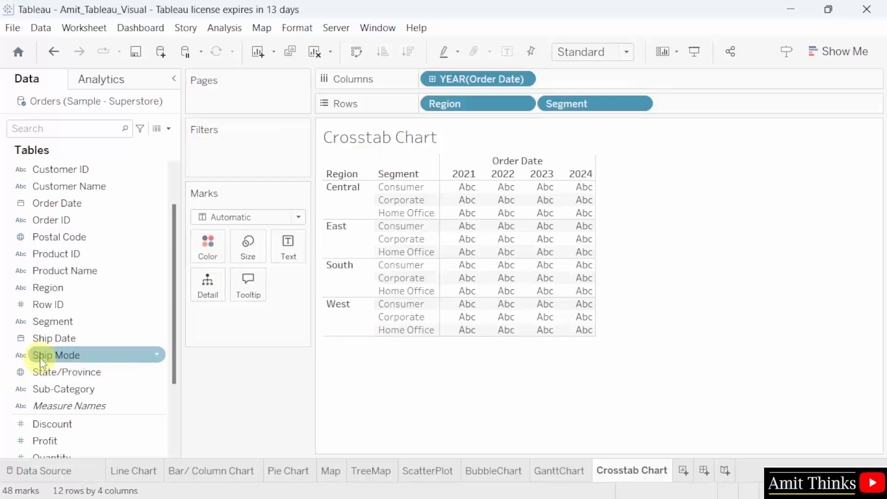
- Drop Profit on the Text mark to fill the cells with SUM(Profit)
drag(176, 347, 155, 402)
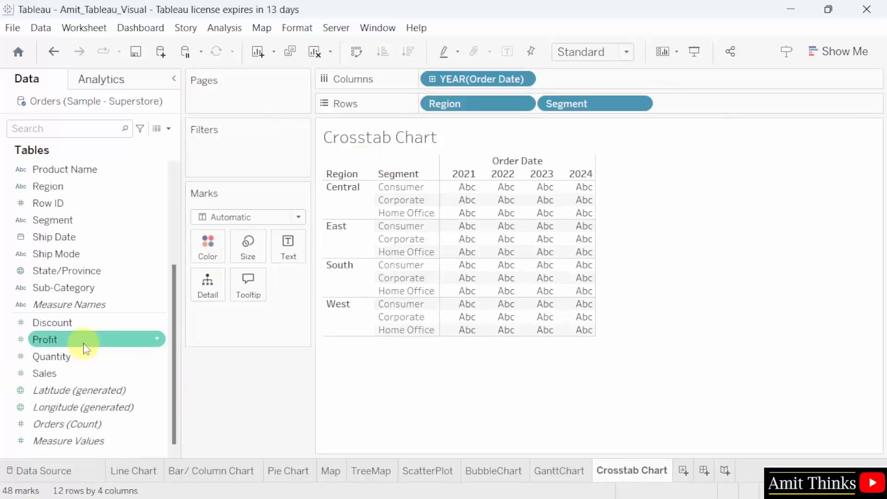
drag(85, 349, 290, 251)
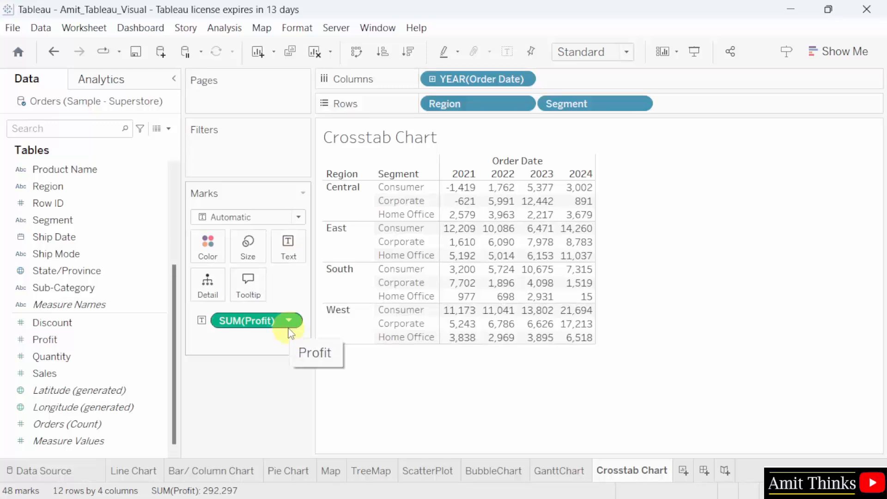
click(594, 52)
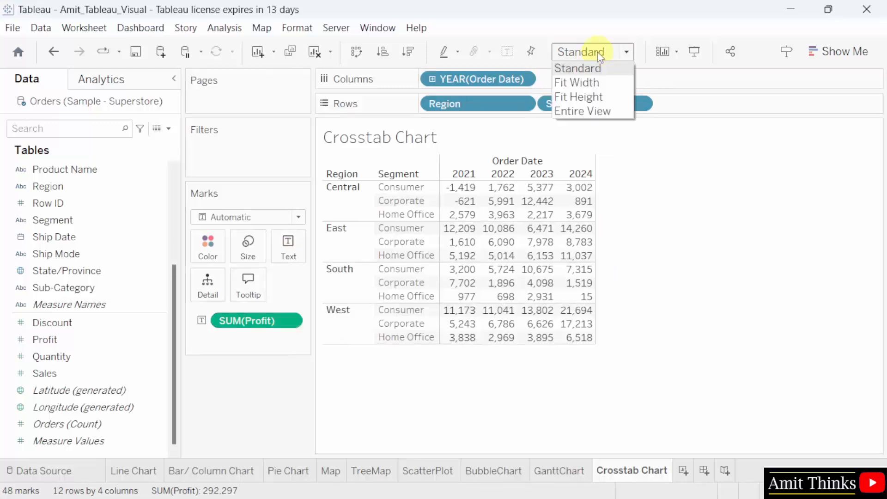
- Fit the crosstab to Entire View so the 2021–2024 profit table fills the sheet
click(606, 110)
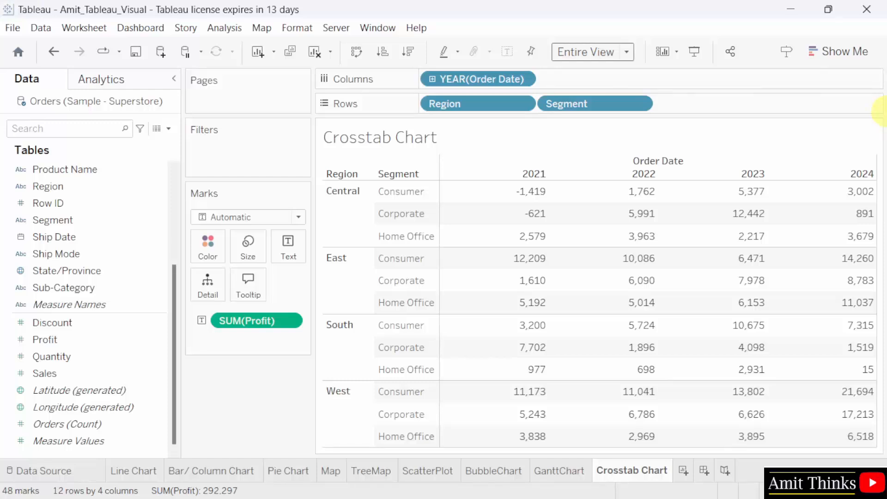
mouse_move(518, 195)
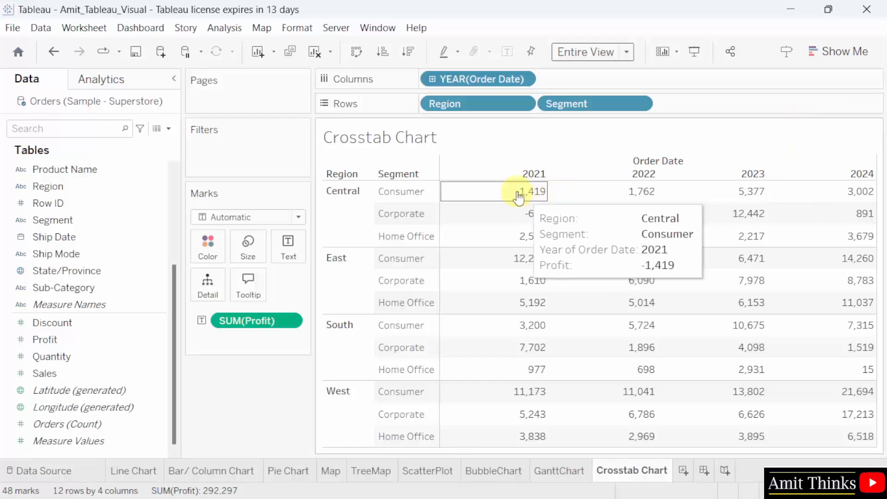
mouse_move(522, 238)
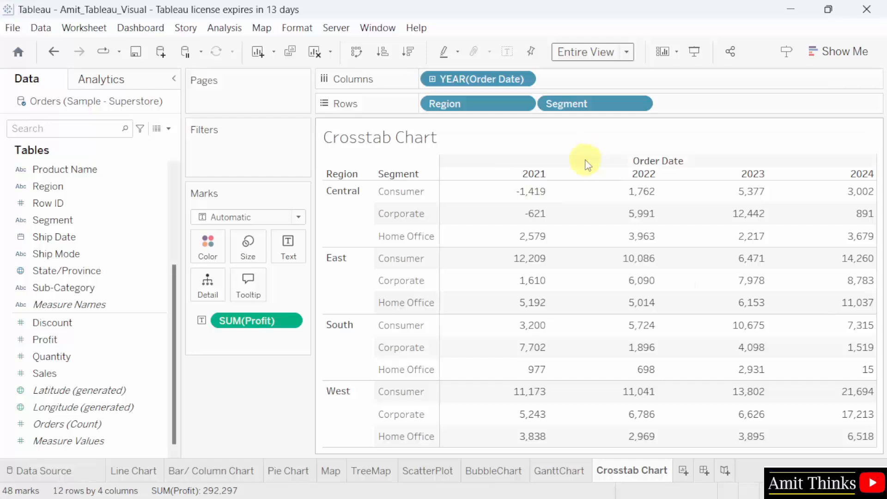
- Apply a Percent of Total table calculation to SUM(Profit), computed across the table
click(288, 322)
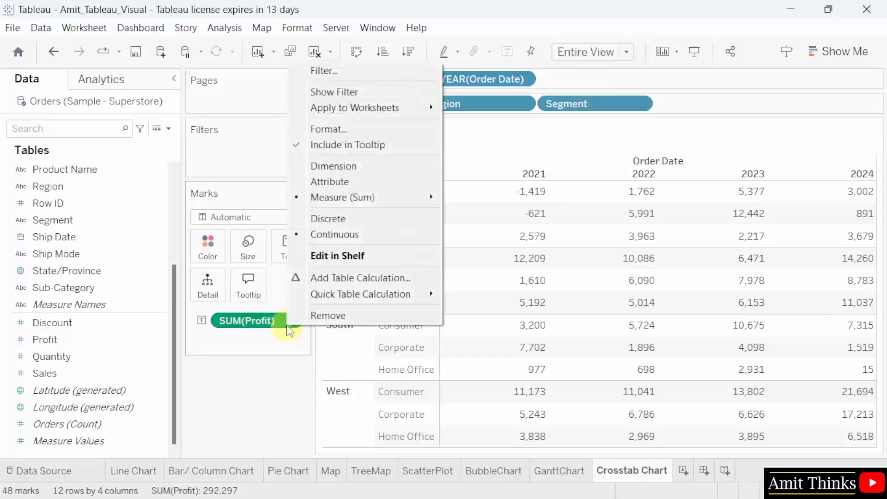
click(353, 279)
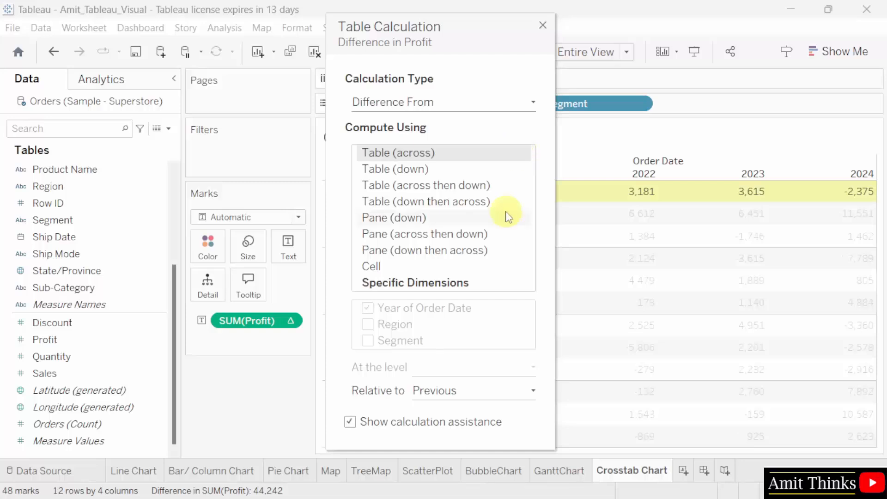
click(499, 102)
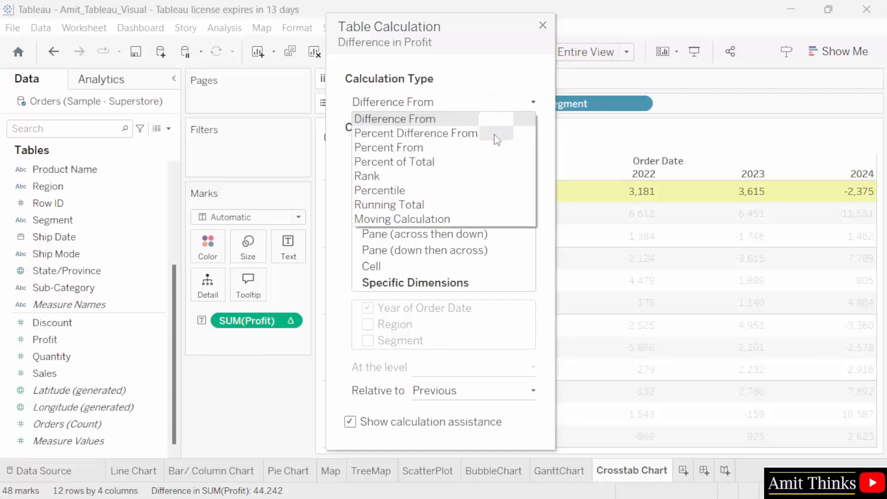
click(486, 162)
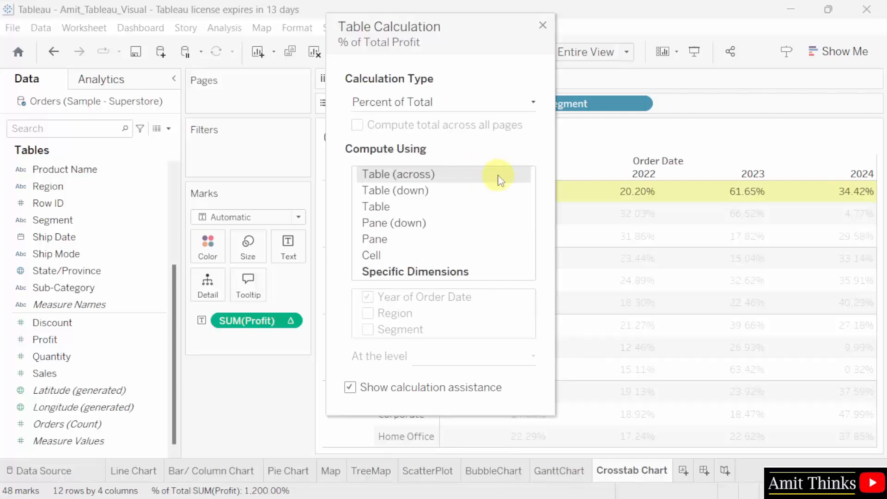
click(544, 27)
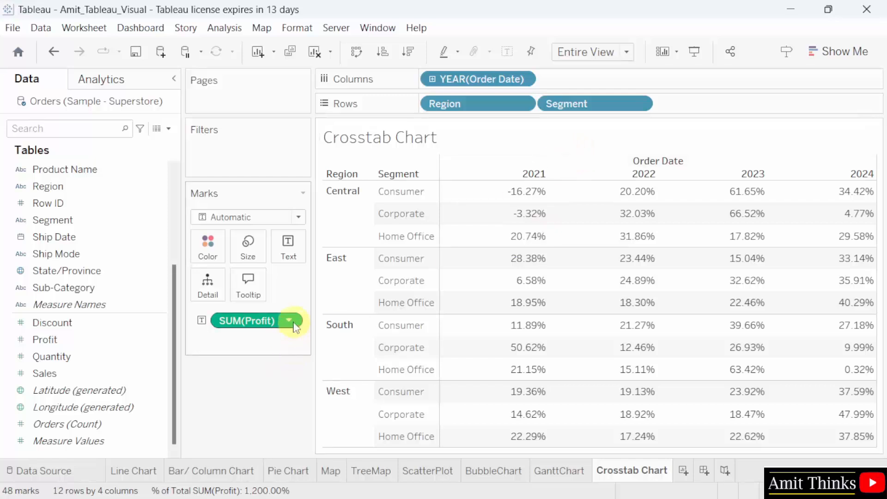
- Set the sheet fit back to Standard and save the workbook
mouse_move(295, 327)
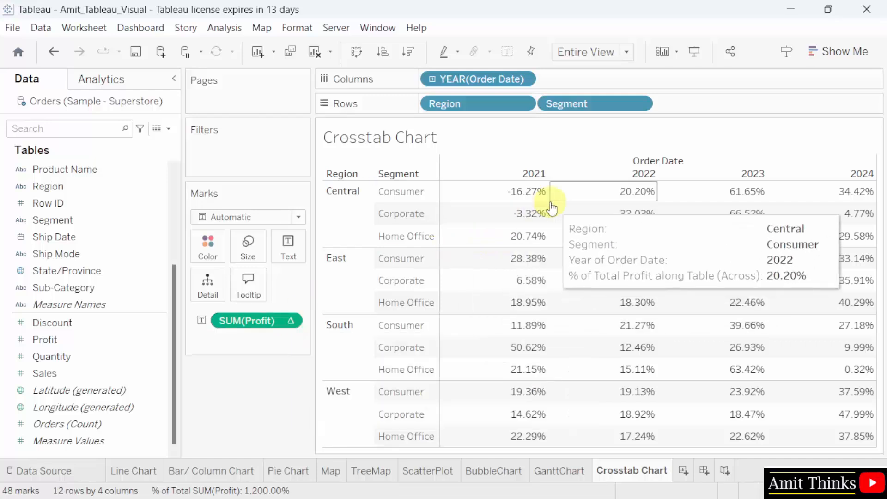
mouse_move(476, 260)
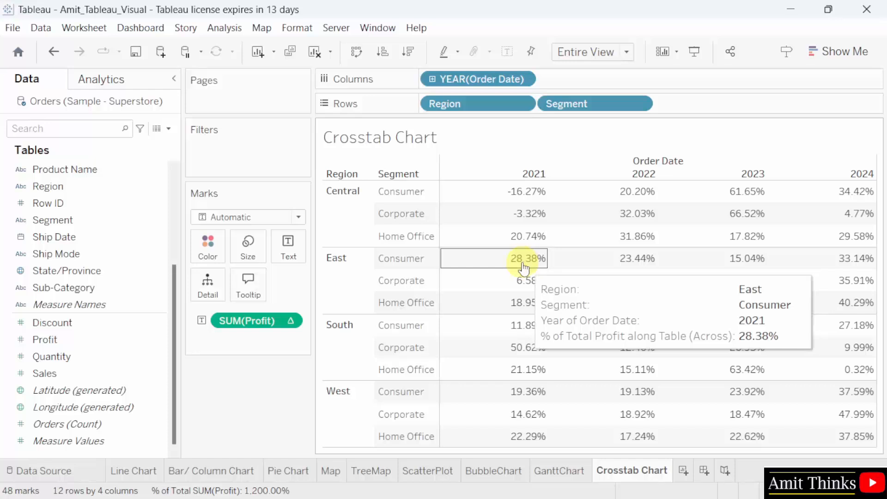
click(625, 53)
click(609, 66)
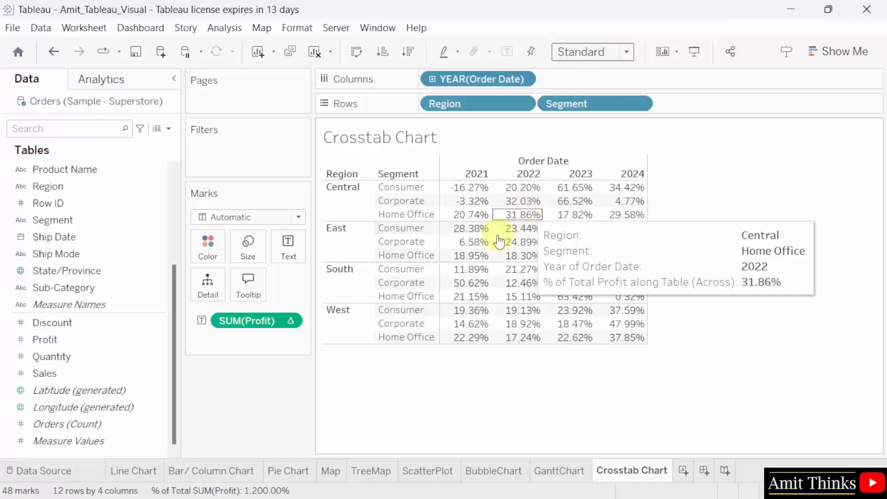
click(12, 29)
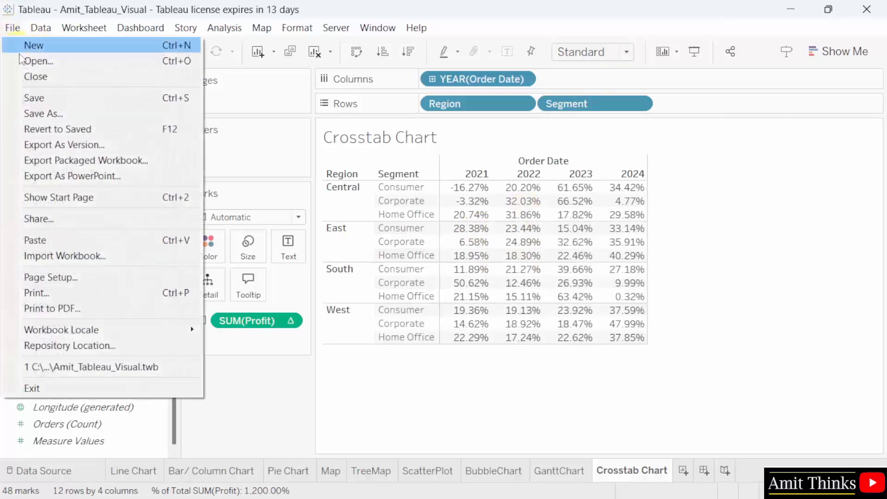
click(107, 96)
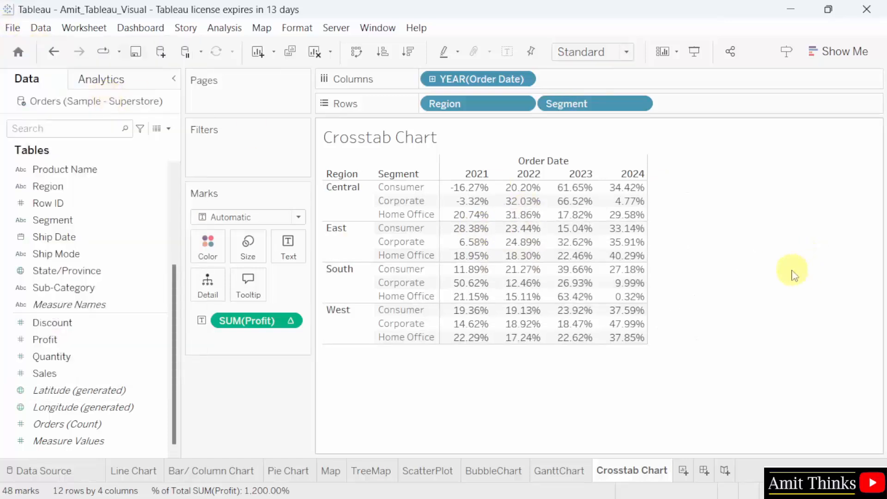
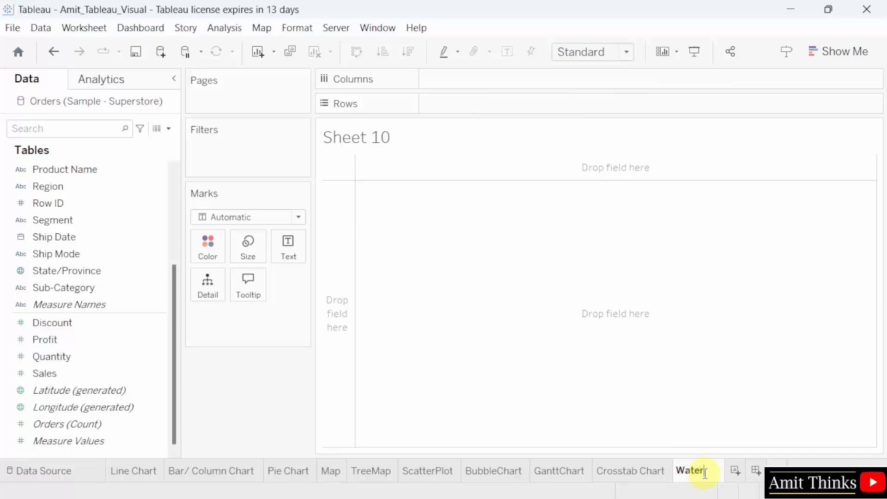
- Finish typing the sheet tab name as 'Waterfall Chart' and commit it
text(Chart)
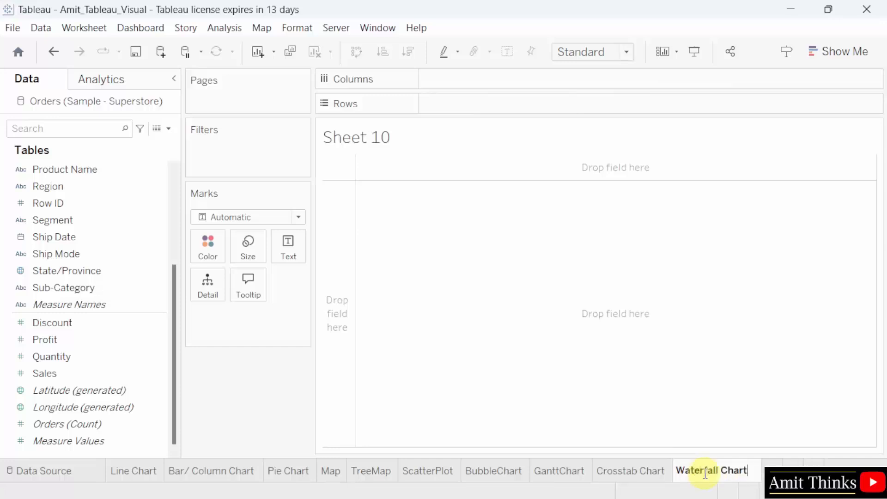
click(768, 439)
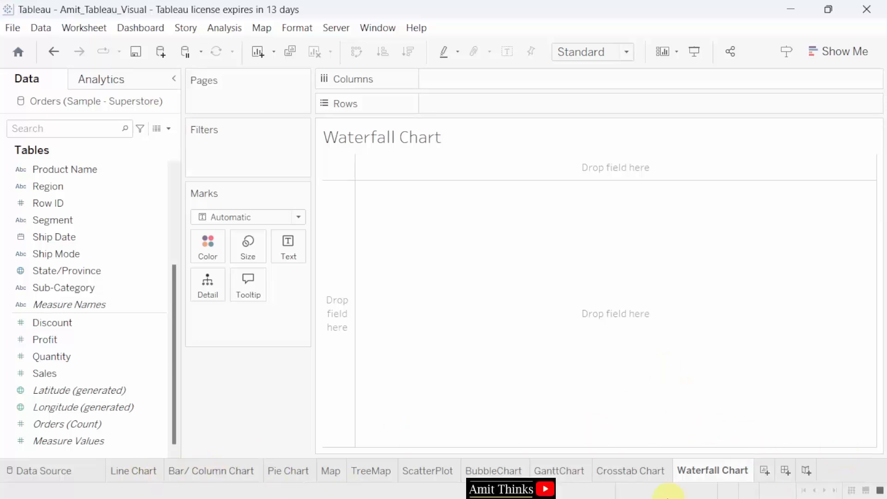
click(866, 490)
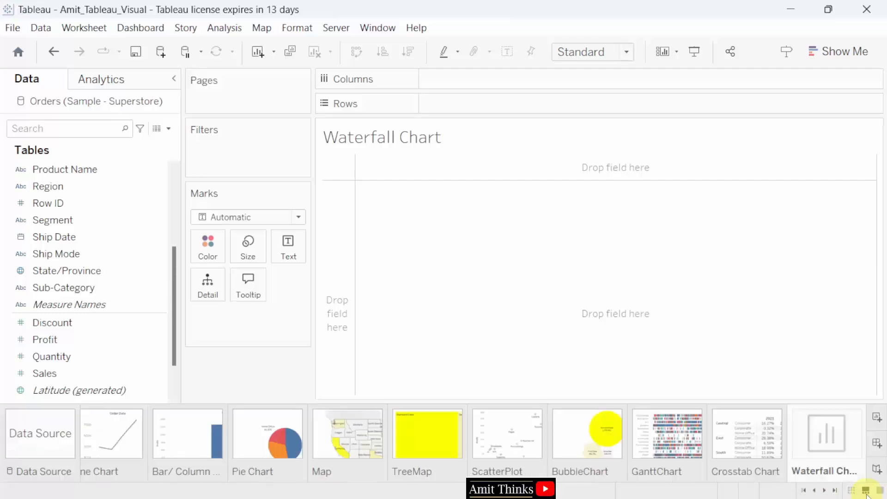
click(815, 490)
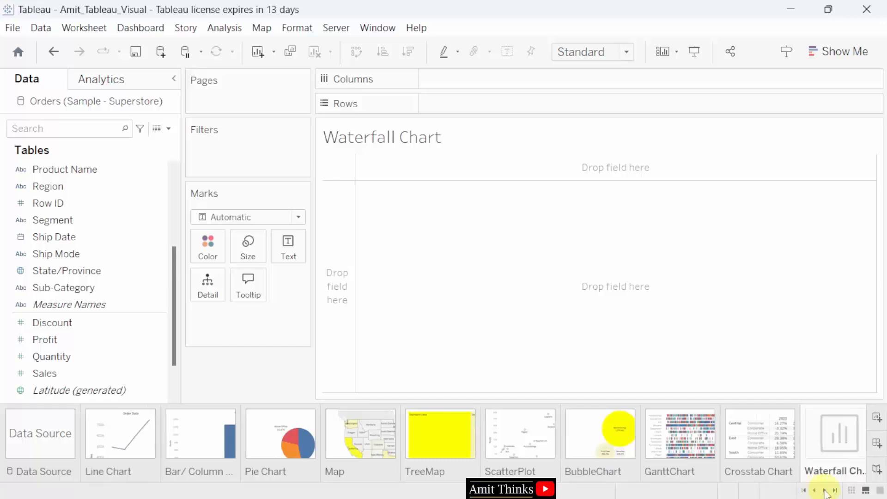
click(824, 491)
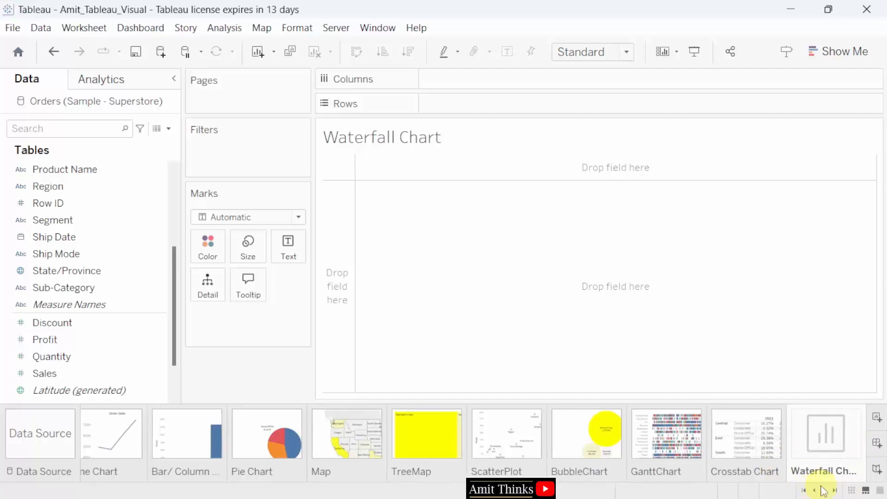
click(851, 491)
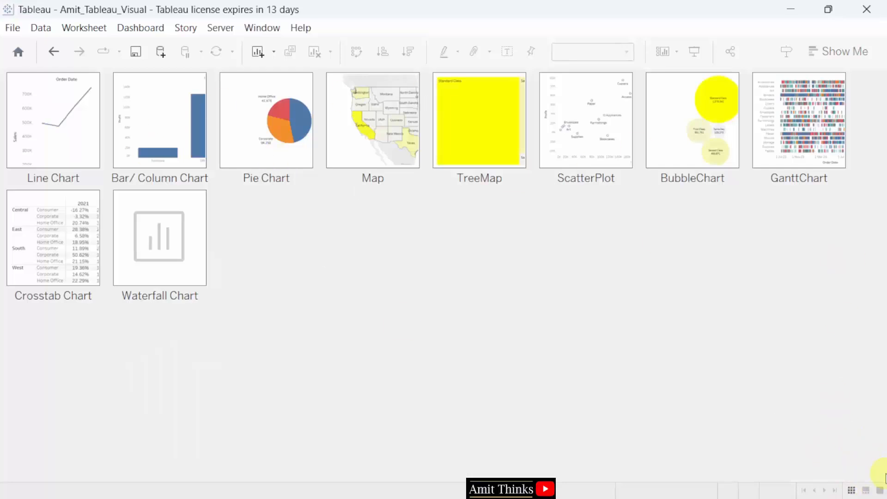
click(880, 491)
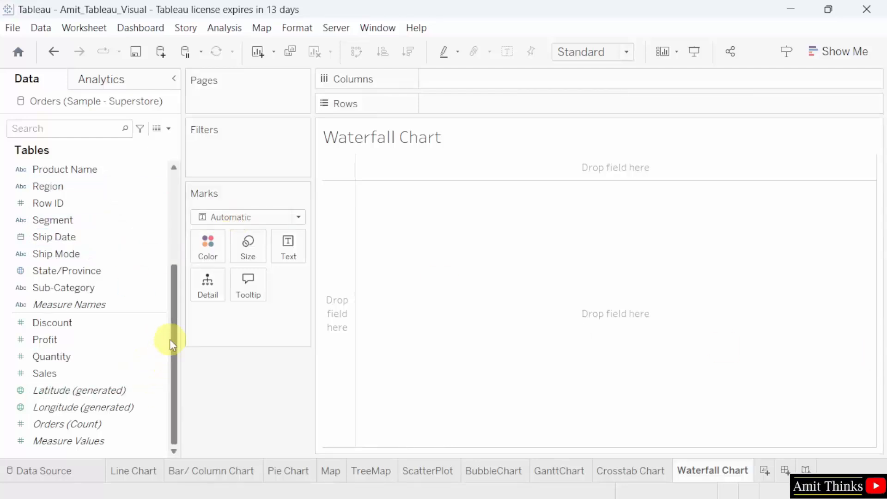
- Put Sub-Category on Columns and SUM(Profit) on Rows for a bar per sub-category
click(115, 296)
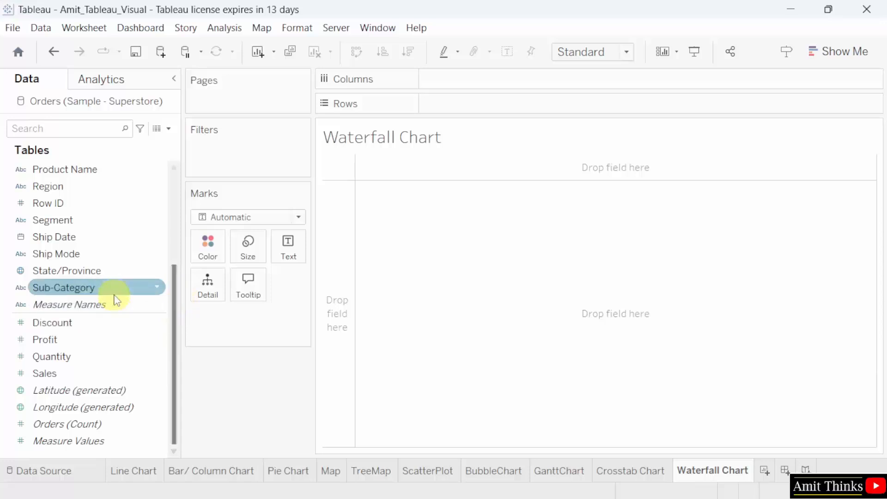
drag(115, 294, 520, 89)
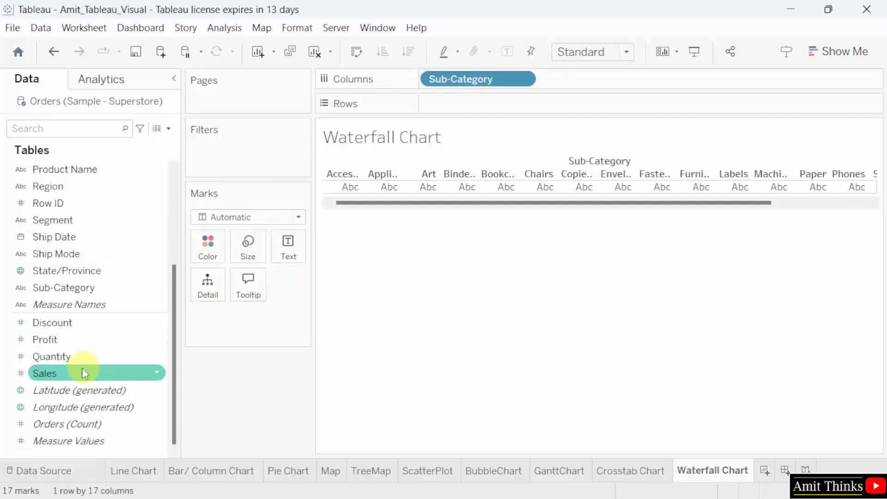
drag(124, 349, 533, 109)
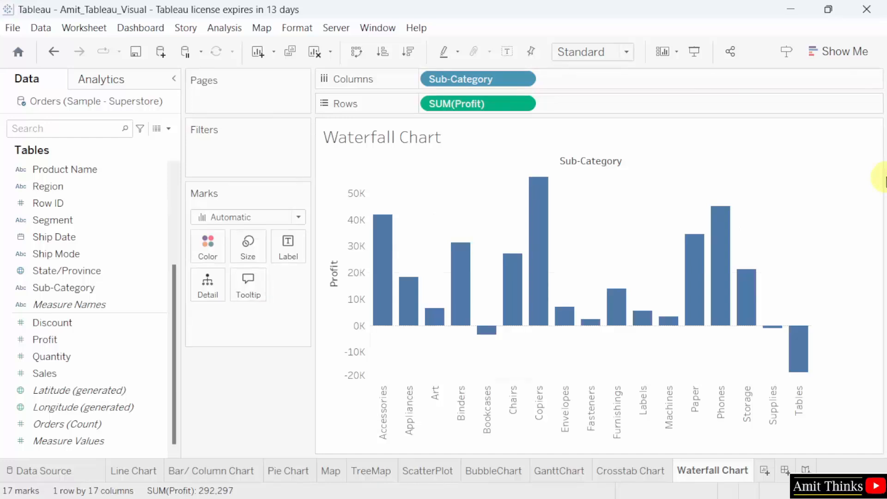
click(134, 346)
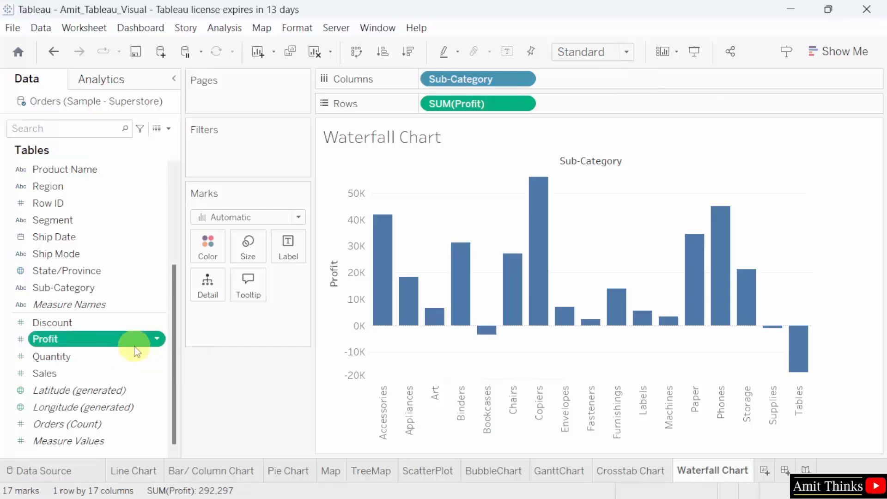
- Create a calculated field from Profit named '-Profit' with the formula -[Profit]
right_click(134, 344)
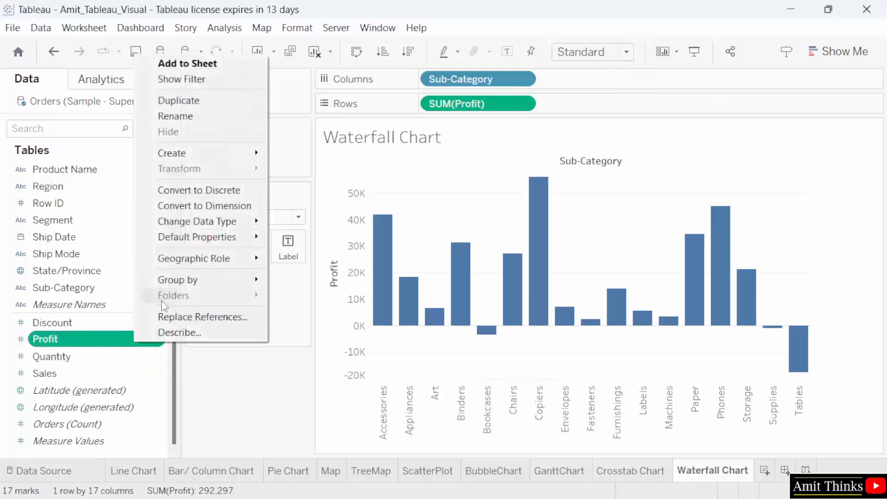
mouse_move(255, 156)
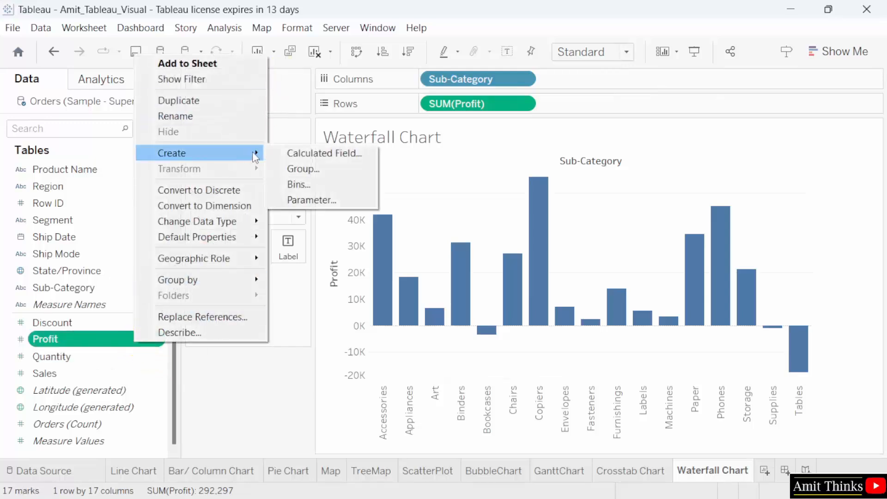
click(370, 148)
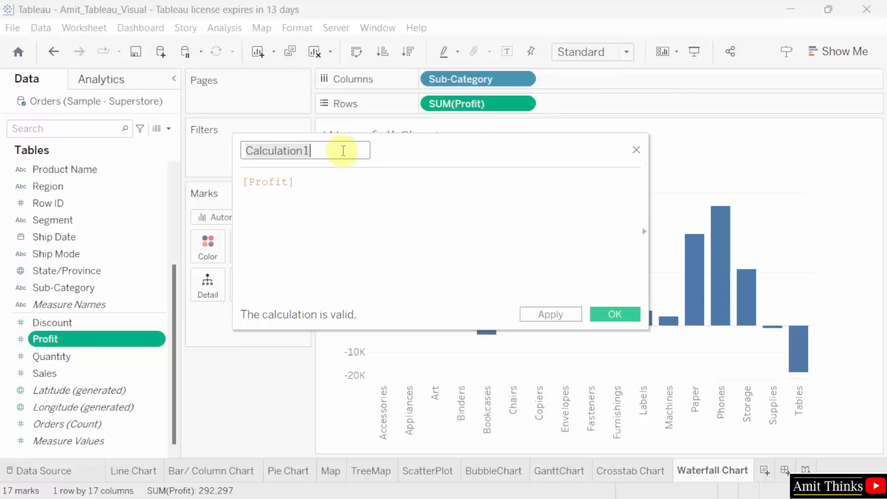
key(BackSpace)
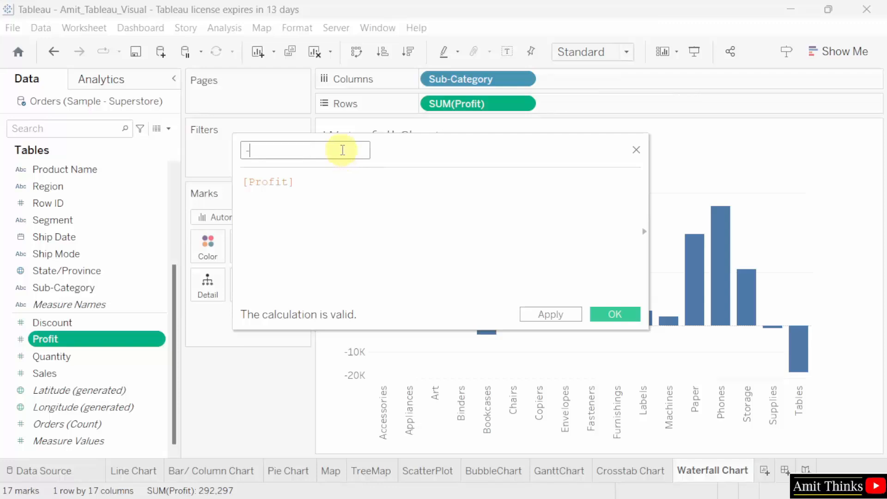
text(-Profit)
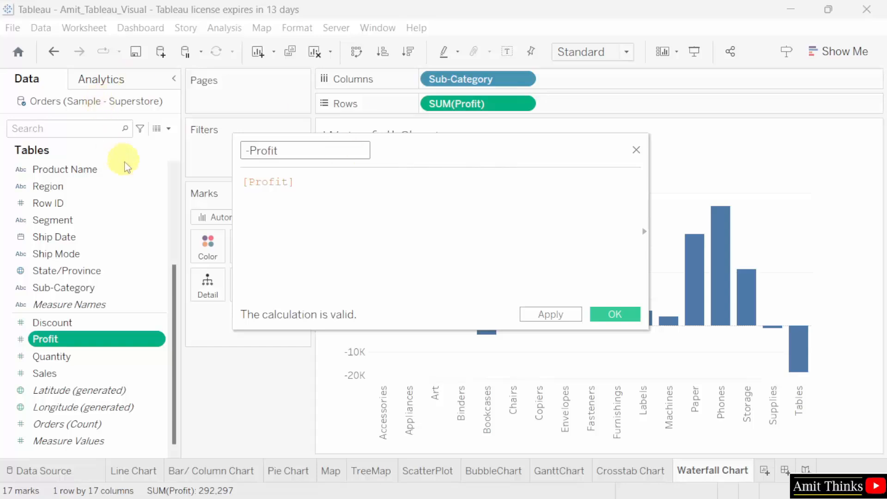
click(245, 183)
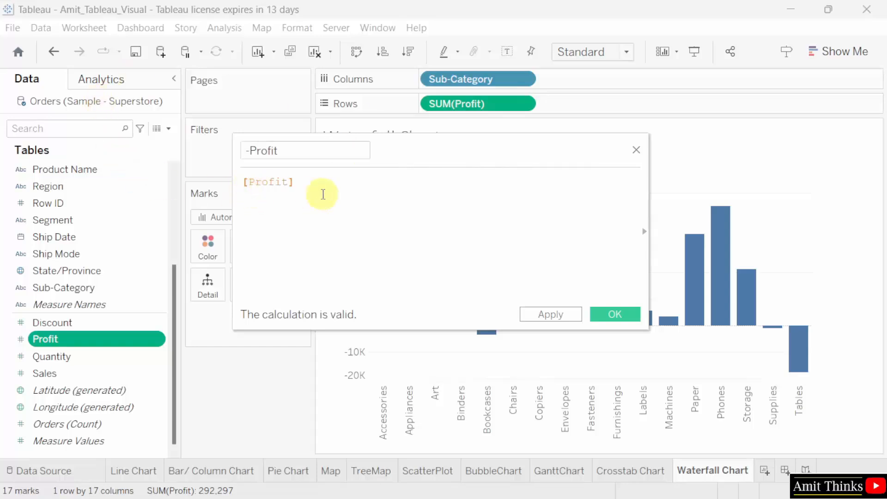
text(-)
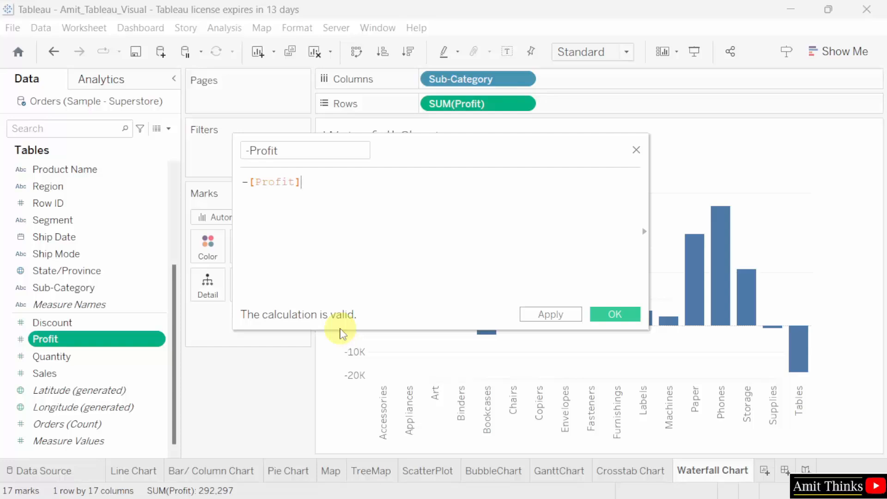
click(611, 312)
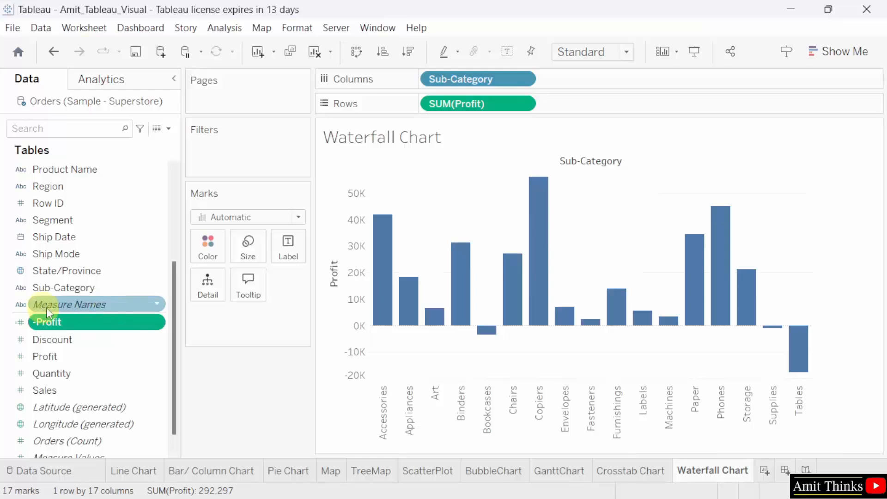
- Size the marks by -Profit, make SUM(Profit) a Running Total, and switch marks to Gantt Bar
drag(85, 325, 252, 250)
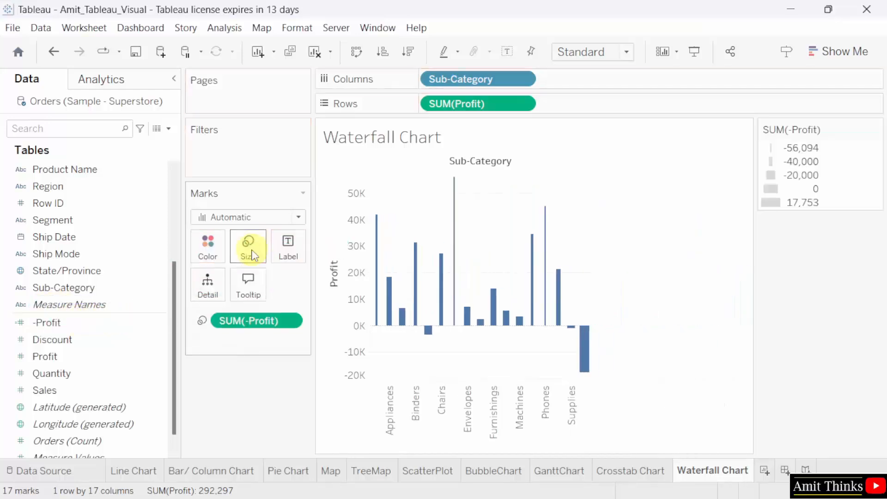
right_click(486, 105)
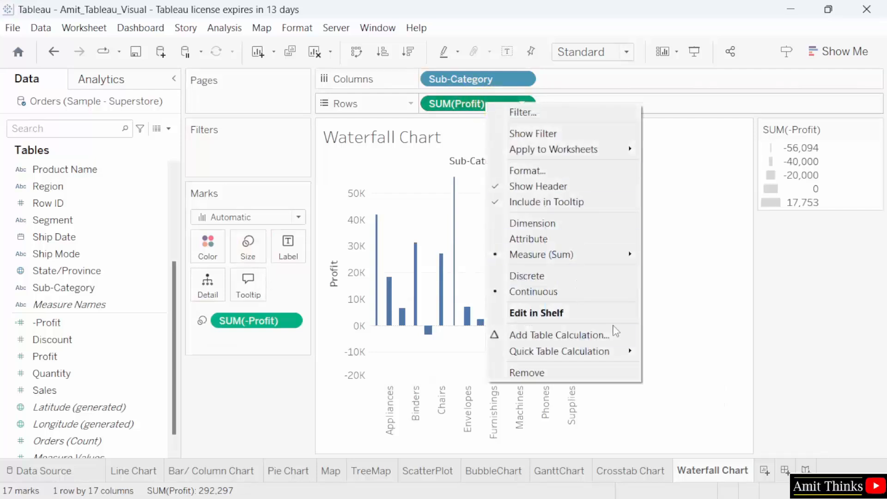
mouse_move(619, 350)
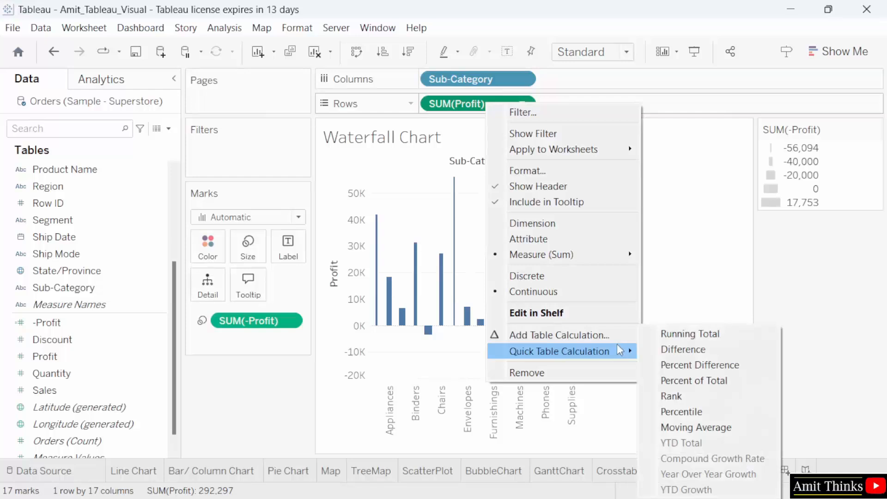
click(672, 334)
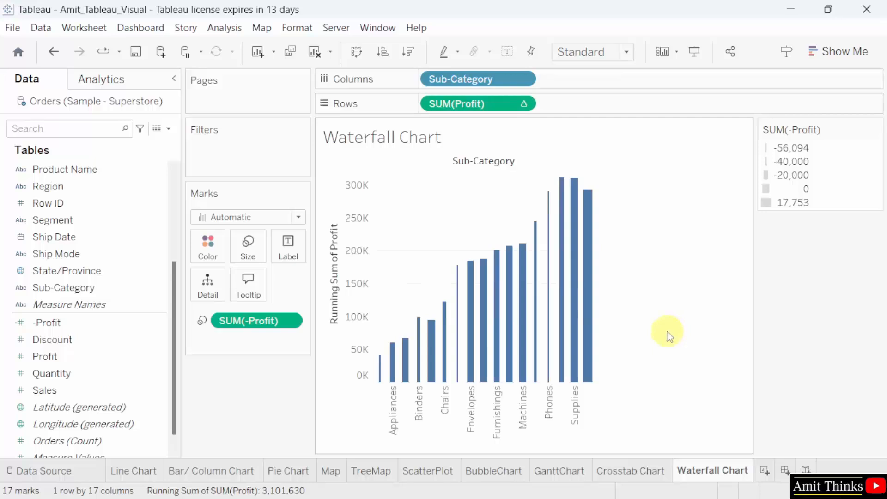
click(289, 225)
click(295, 400)
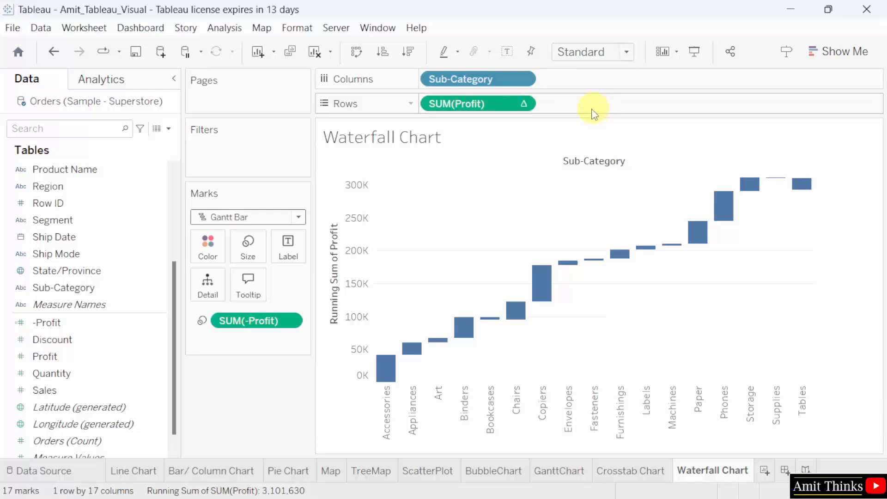
mouse_move(536, 285)
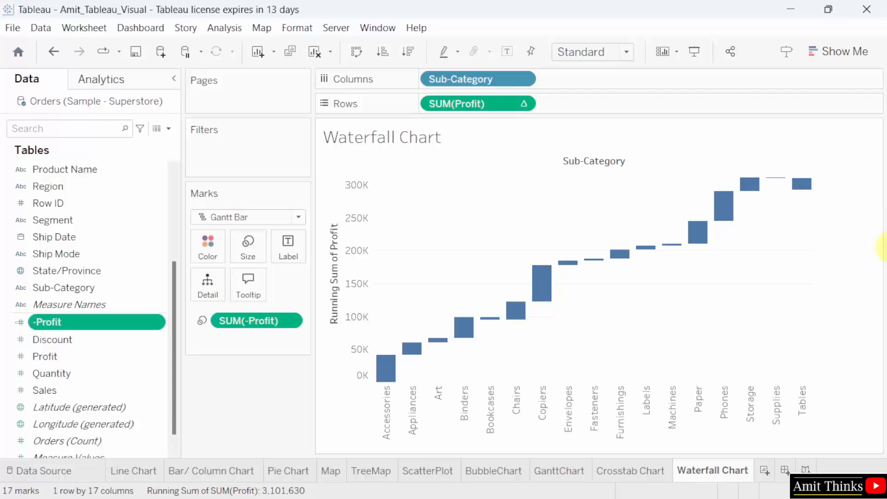
- Review the -Profit calculation and close it, keeping the formula -[Profit] unchanged
click(149, 323)
key(Return)
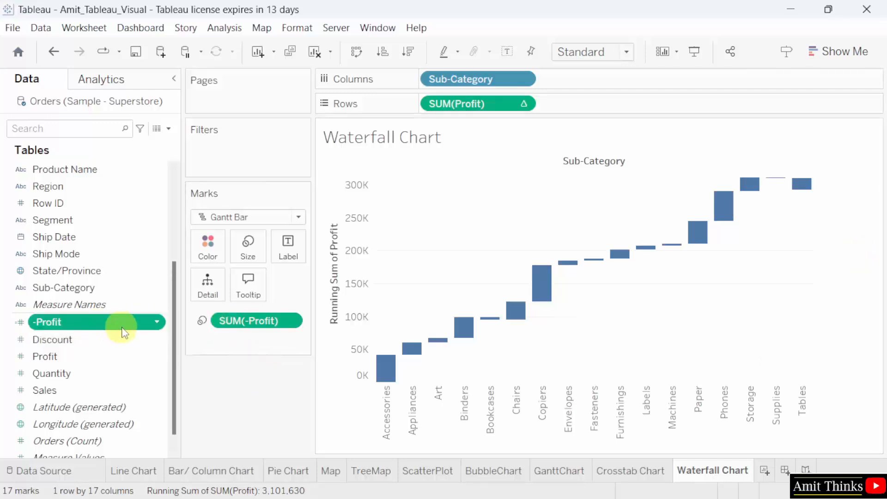
click(151, 331)
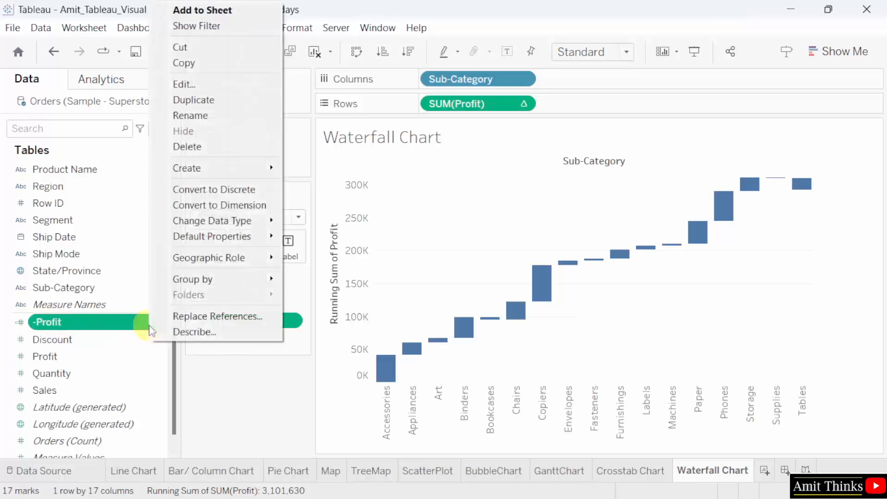
click(205, 89)
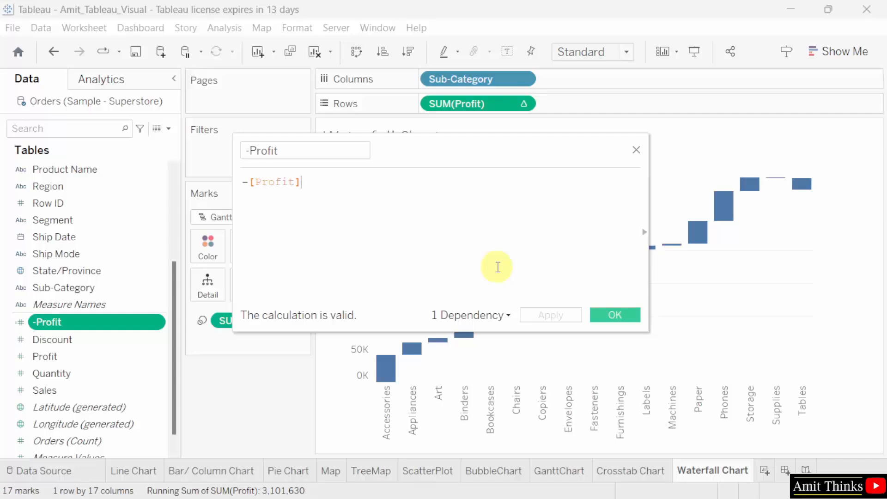
click(600, 314)
- Save the workbook with the finished waterfall chart using File > Save
mouse_move(532, 284)
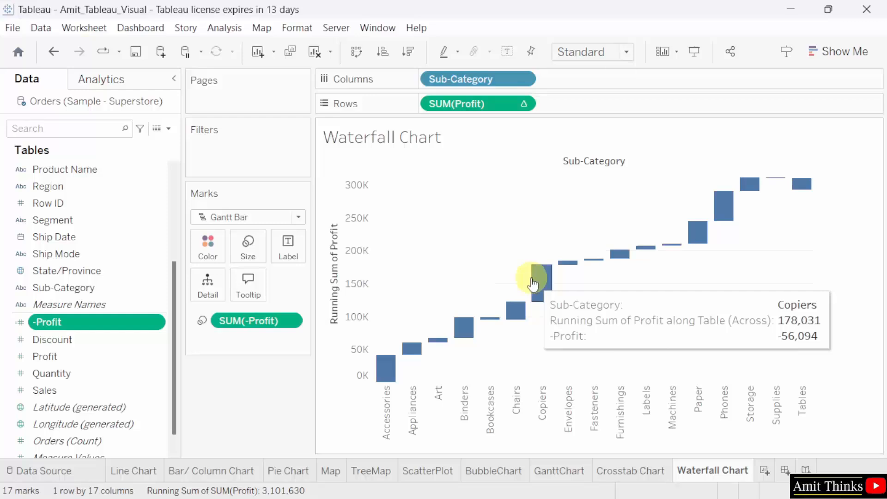
click(14, 28)
click(54, 98)
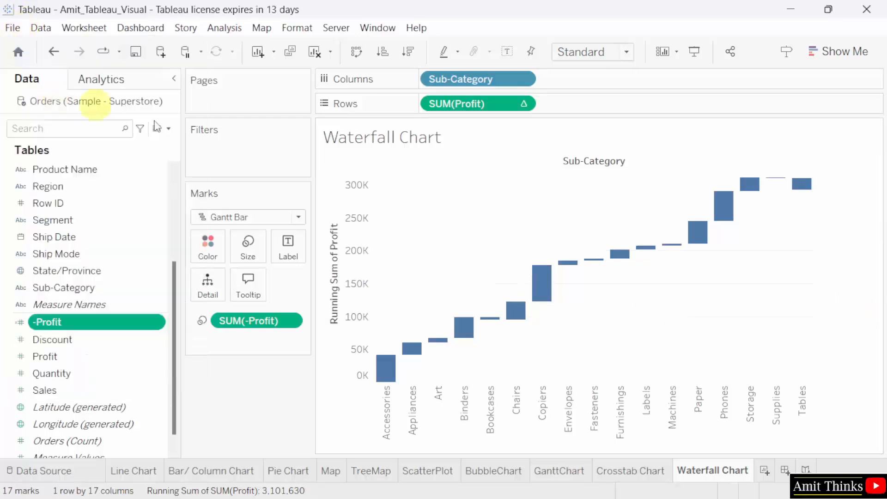
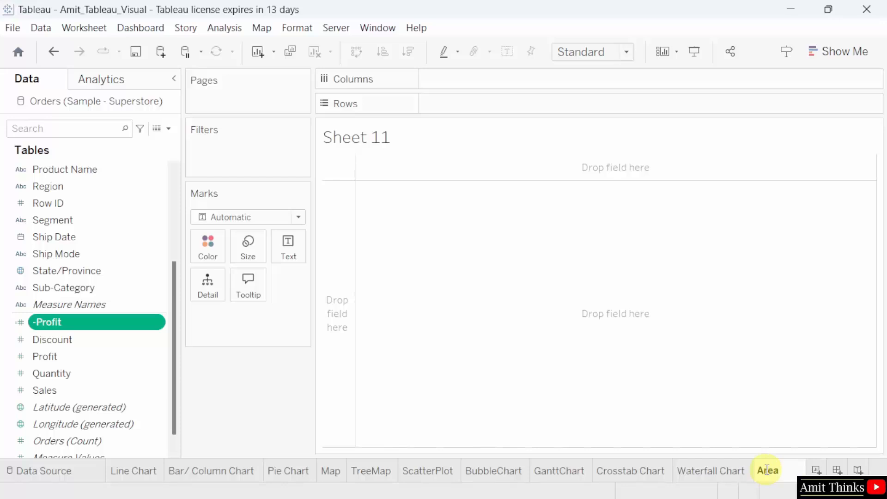
- Name the new sheet AreaChart and put YEAR(Order Date) on Columns
text(Chart)
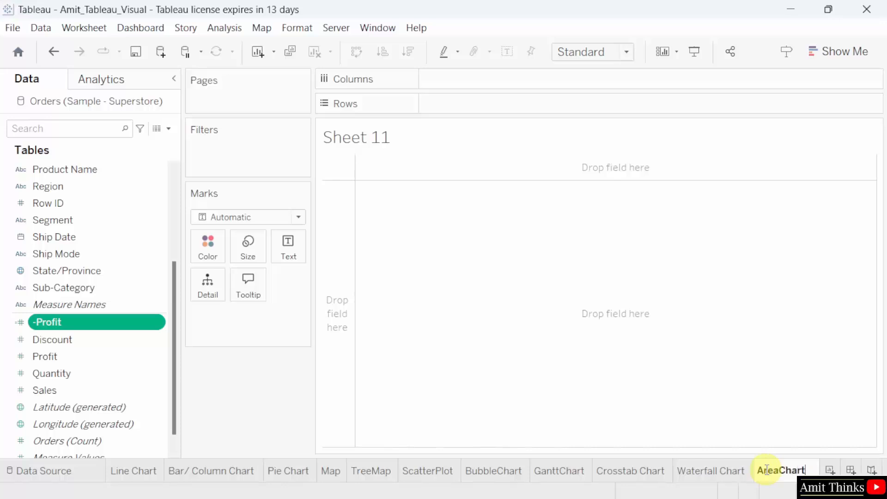
key(Return)
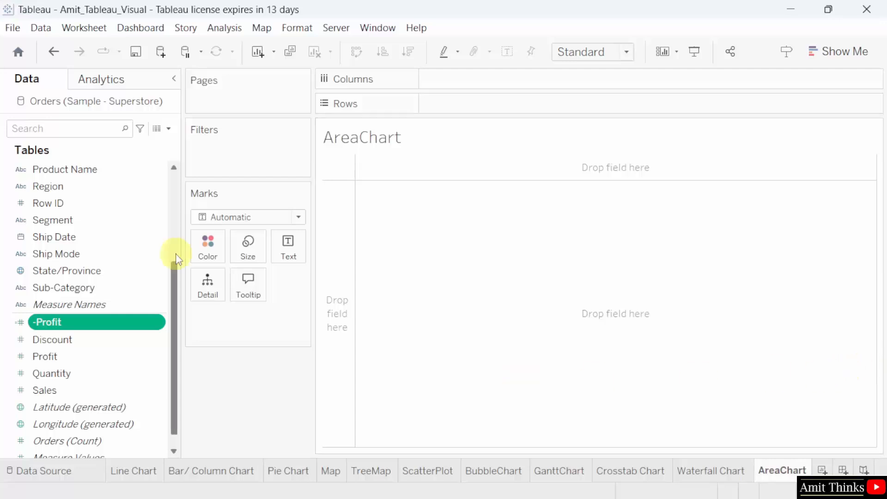
drag(178, 268, 174, 224)
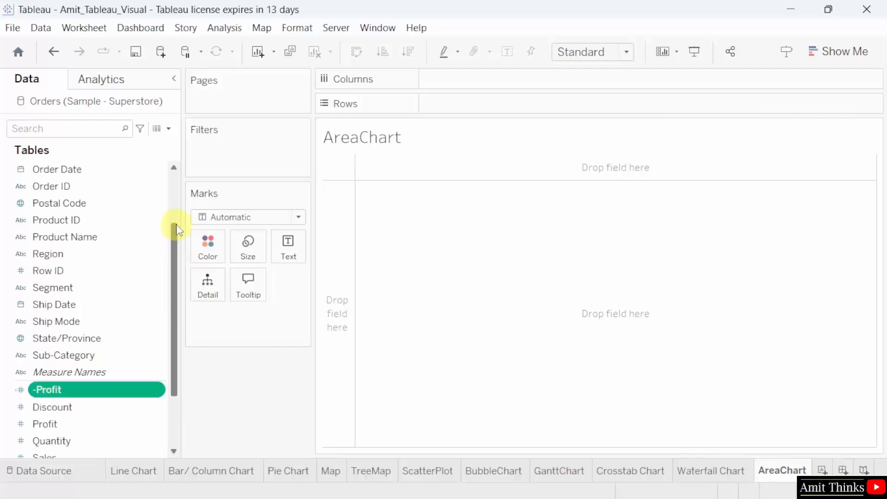
drag(106, 170, 509, 88)
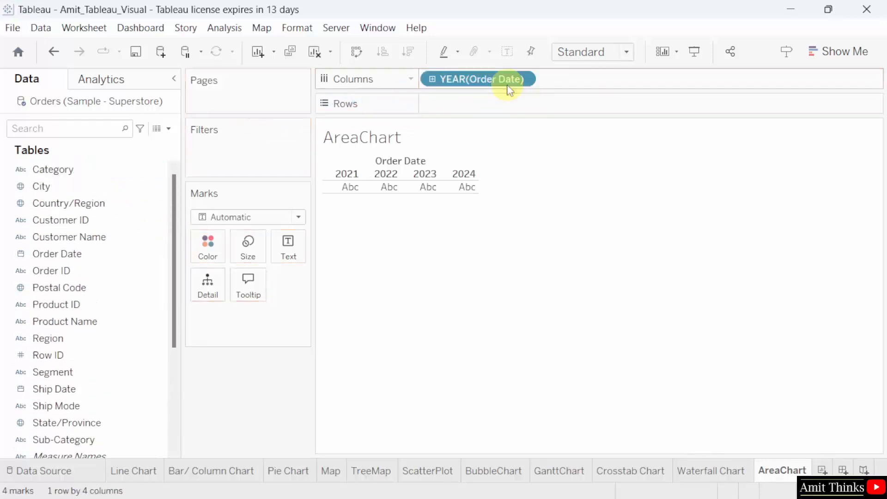
- Add SUM(Profit) to Rows to draw the yearly profit line for 2021–2024
scroll(125, 324, down, 3)
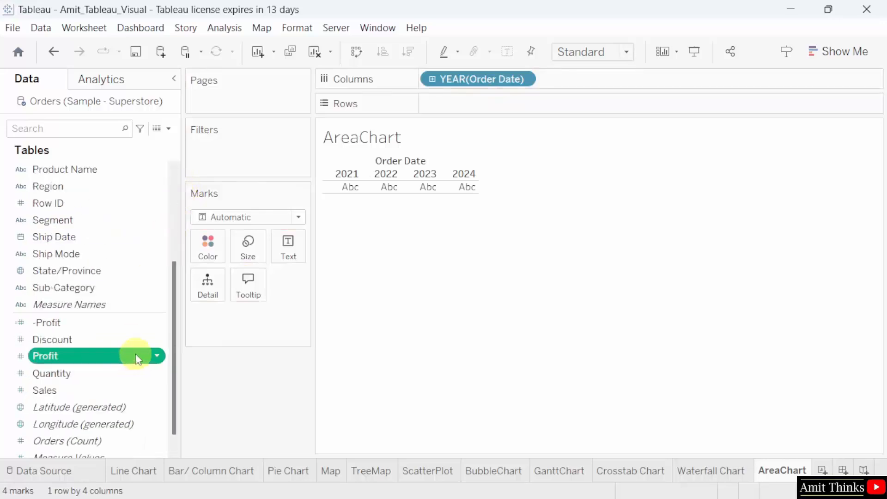
drag(135, 353, 554, 102)
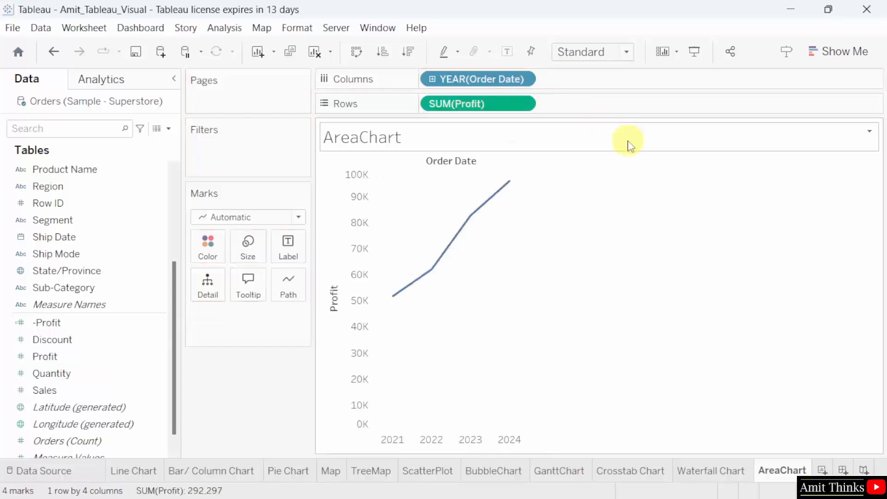
mouse_move(453, 253)
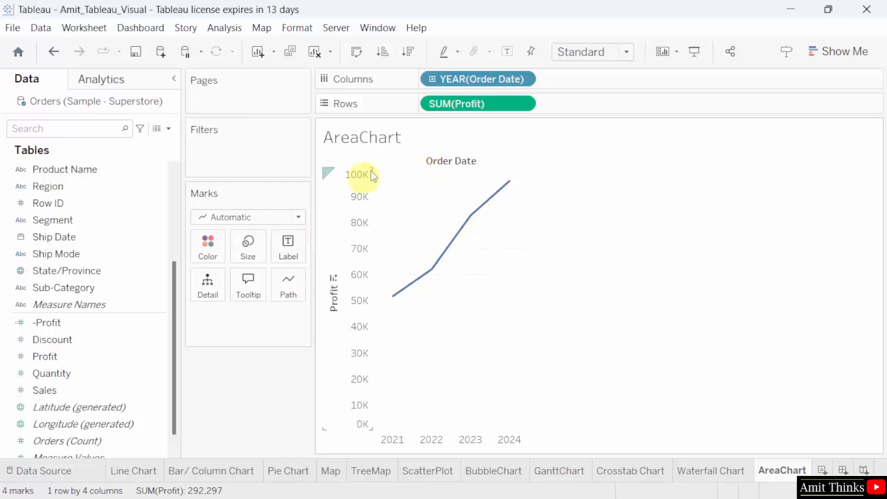
click(848, 55)
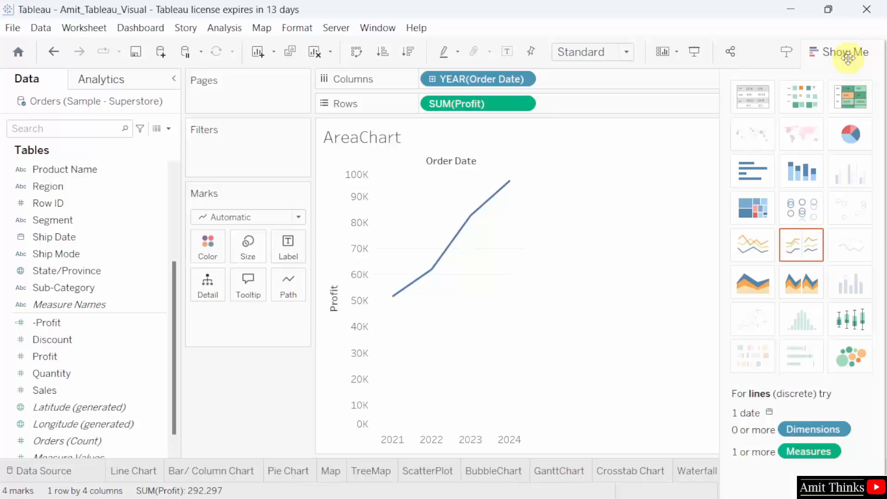
- Make it an area chart stacked by Sub-Category on Color, showing the 17-item legend
click(749, 290)
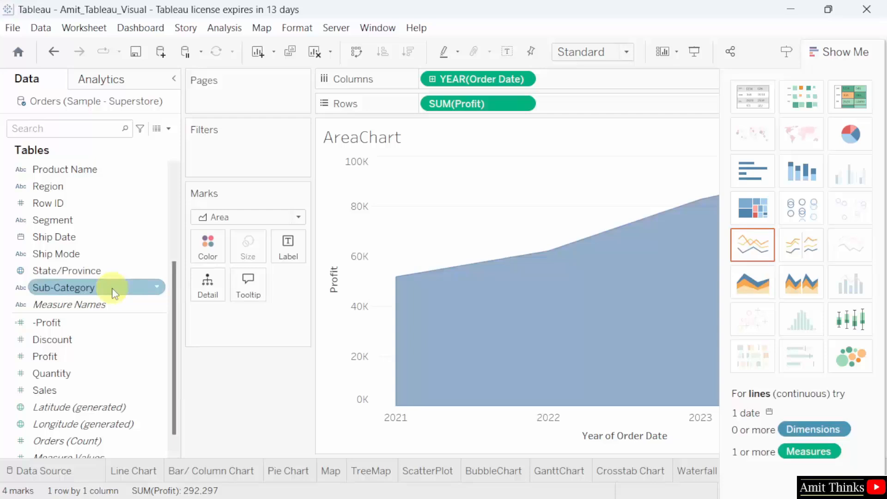
drag(114, 293, 214, 252)
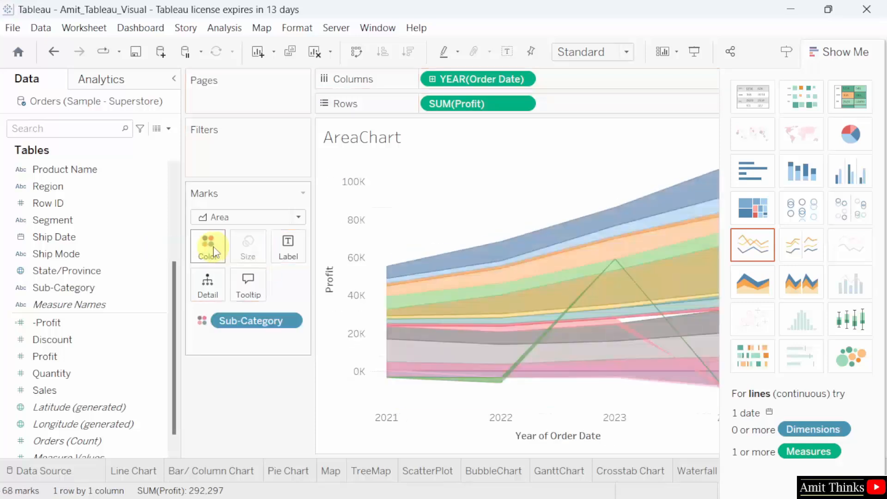
mouse_move(552, 300)
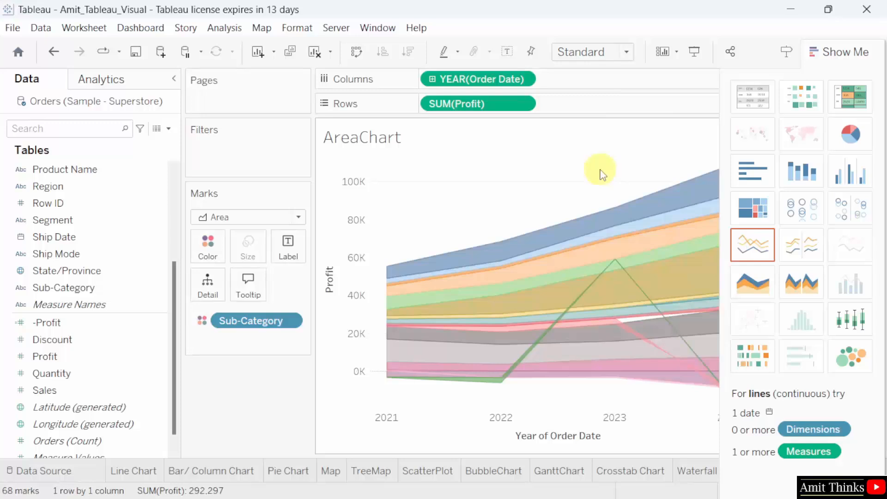
click(862, 50)
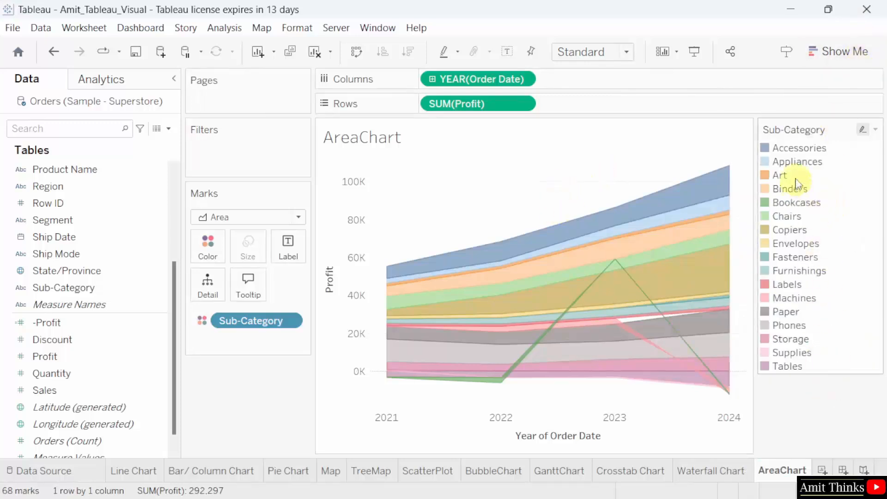
mouse_move(684, 211)
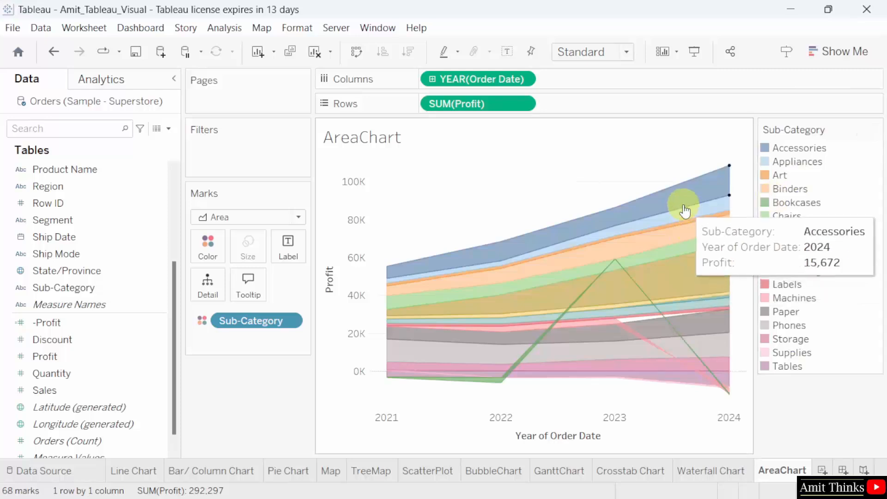
mouse_move(648, 212)
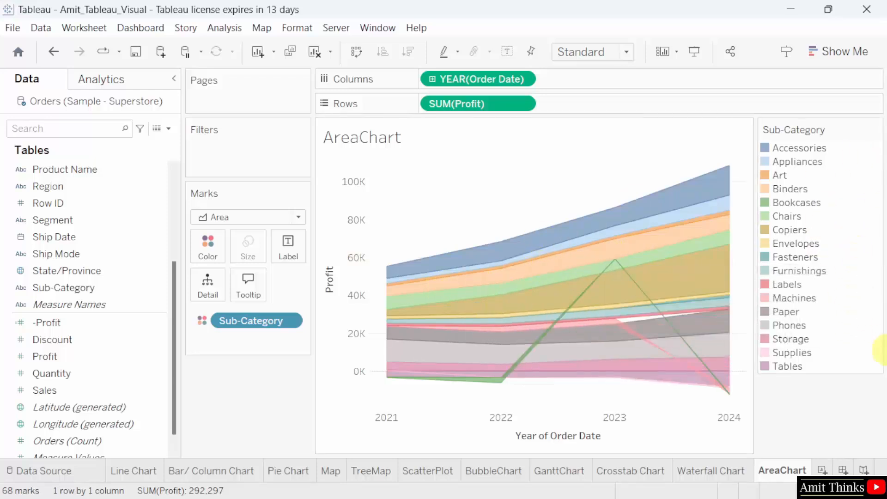
mouse_move(550, 274)
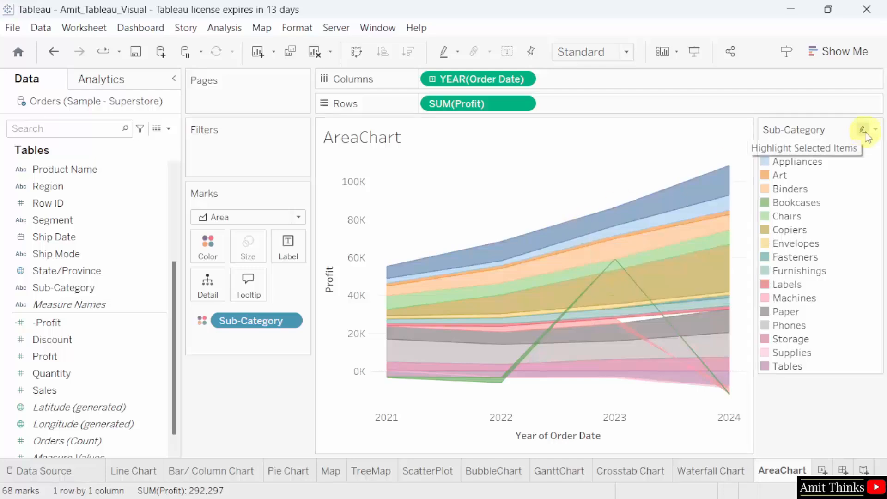
click(875, 131)
click(842, 146)
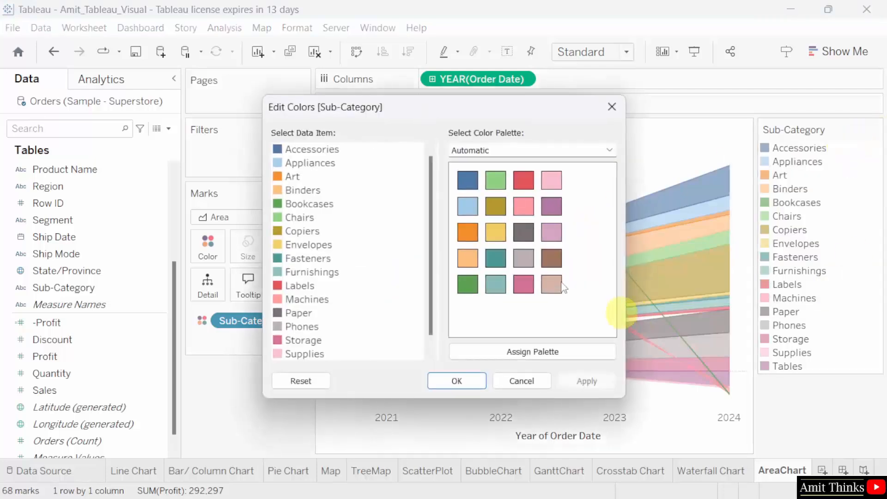
click(614, 105)
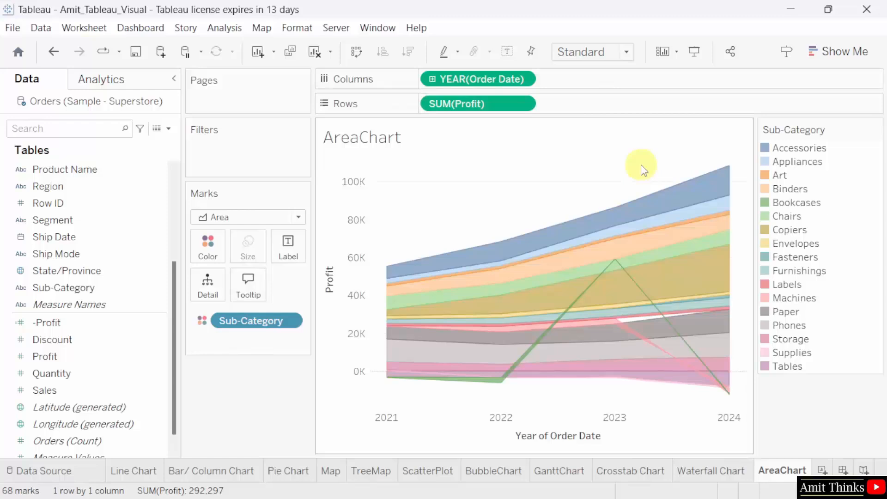
mouse_move(573, 275)
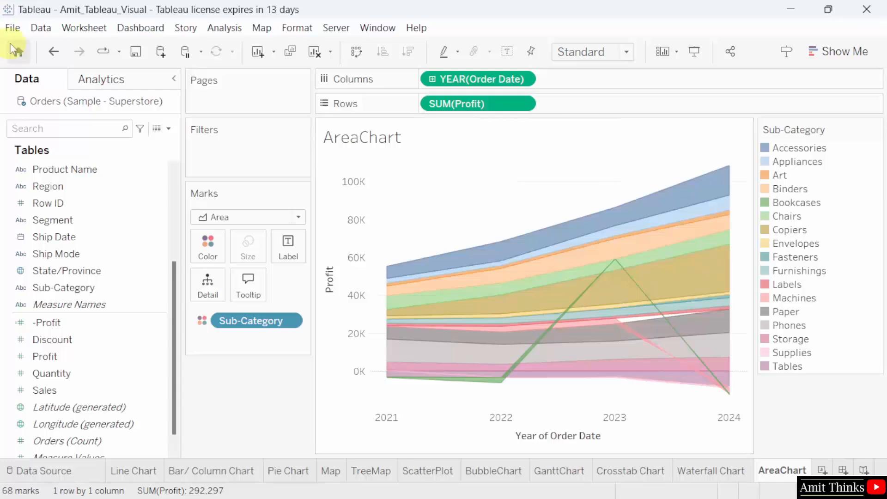
- Save the workbook with the finished AreaChart sheet via File > Save
click(13, 29)
click(56, 99)
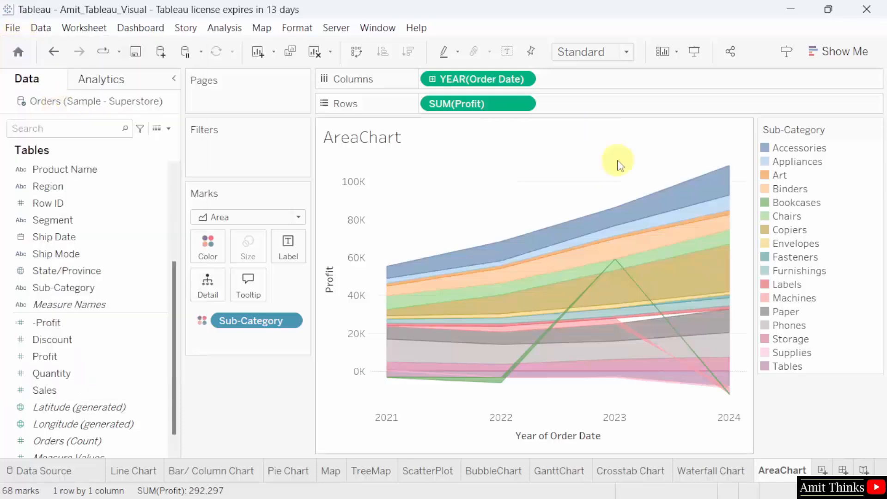
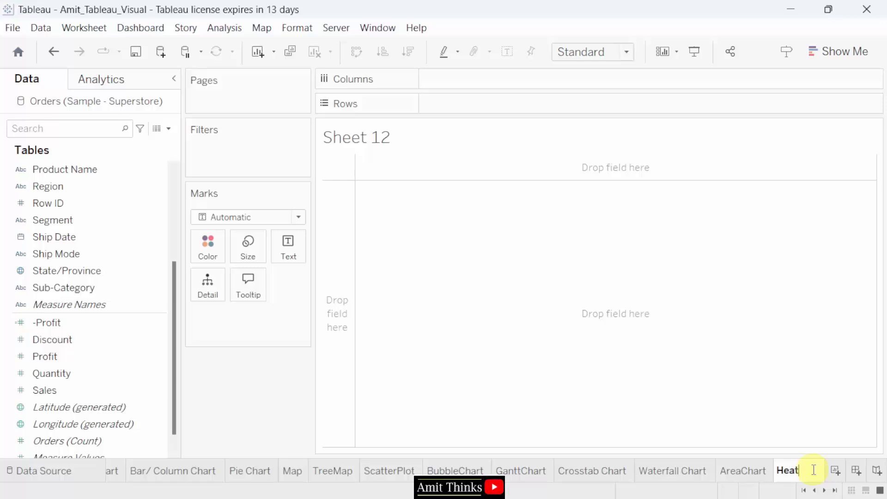
- Name the sheet HeatMap, select Sub-Category with Profit, and show chart suggestions
text(Map)
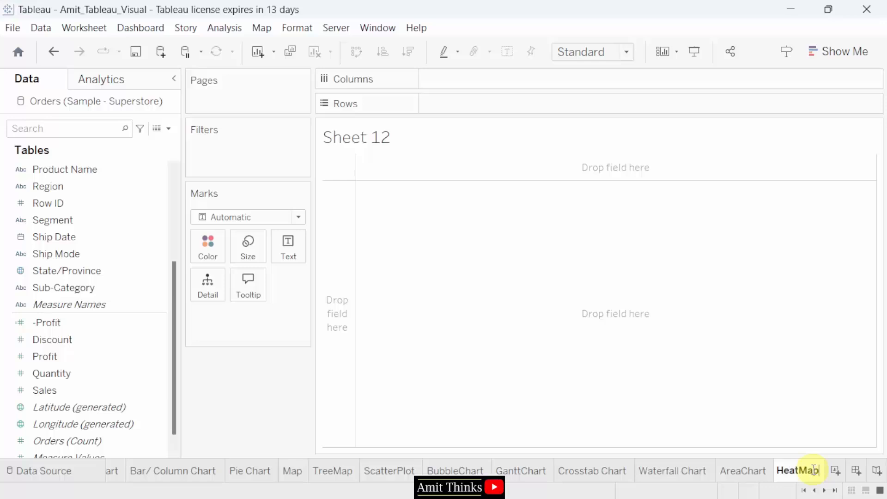
click(800, 439)
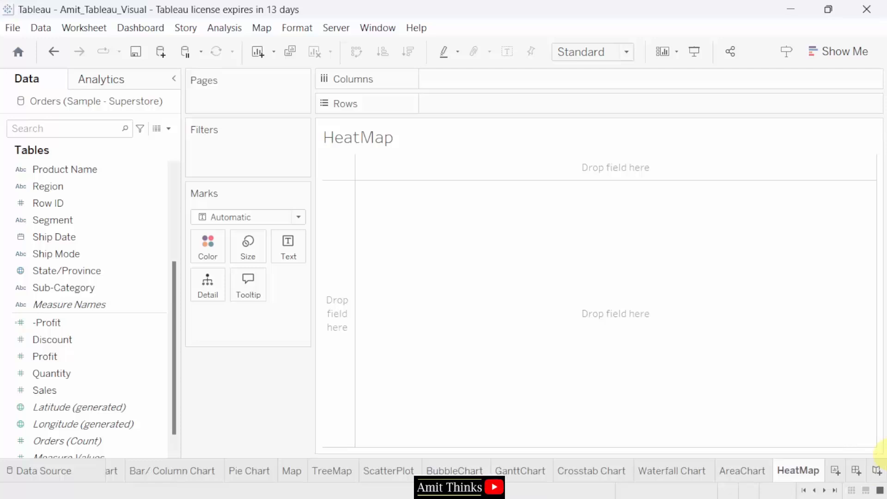
click(151, 291)
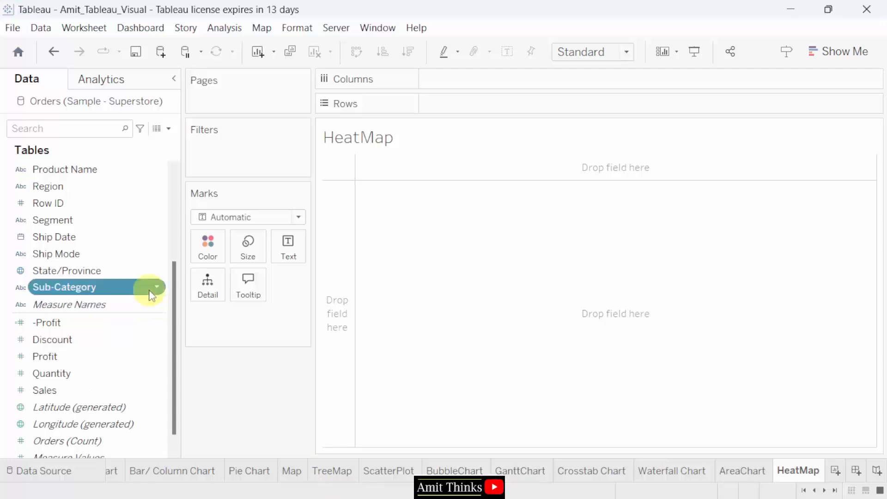
click(121, 350)
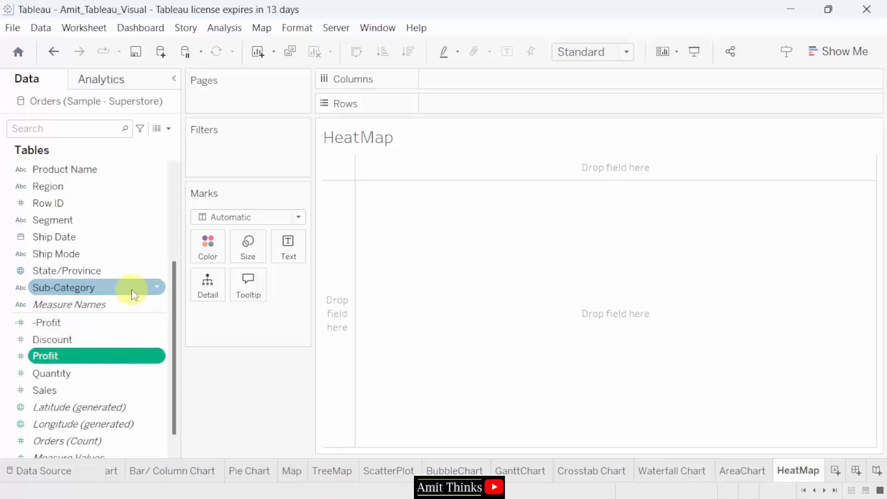
click(131, 290)
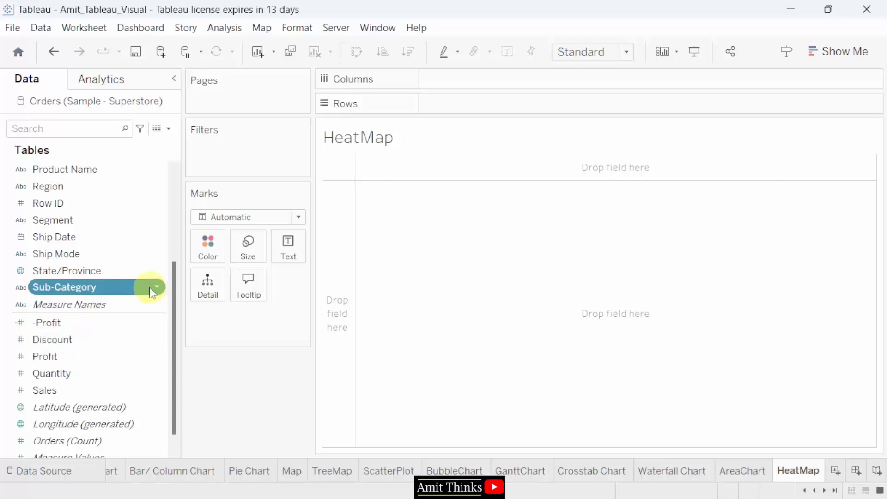
key(ctrl)
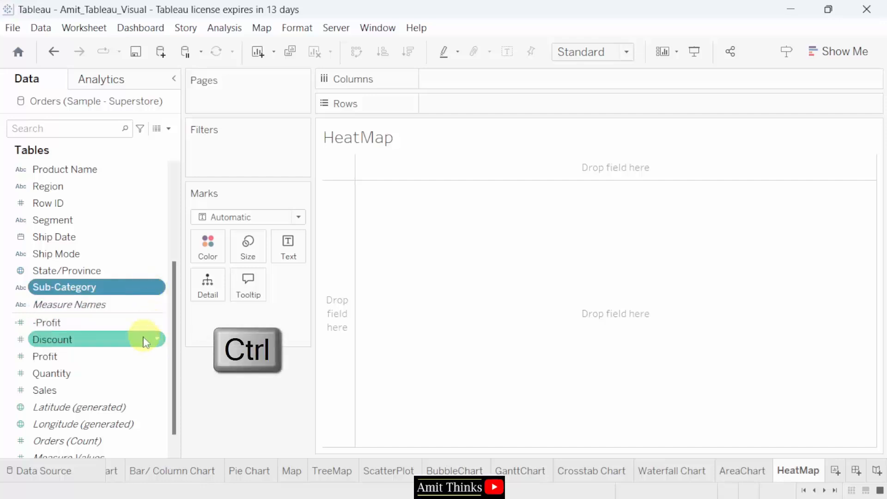
ctrl+click(135, 356)
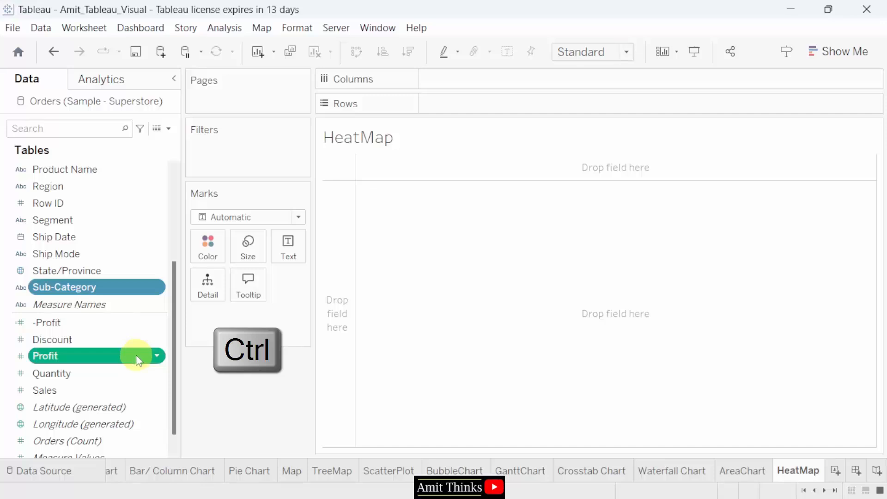
click(837, 52)
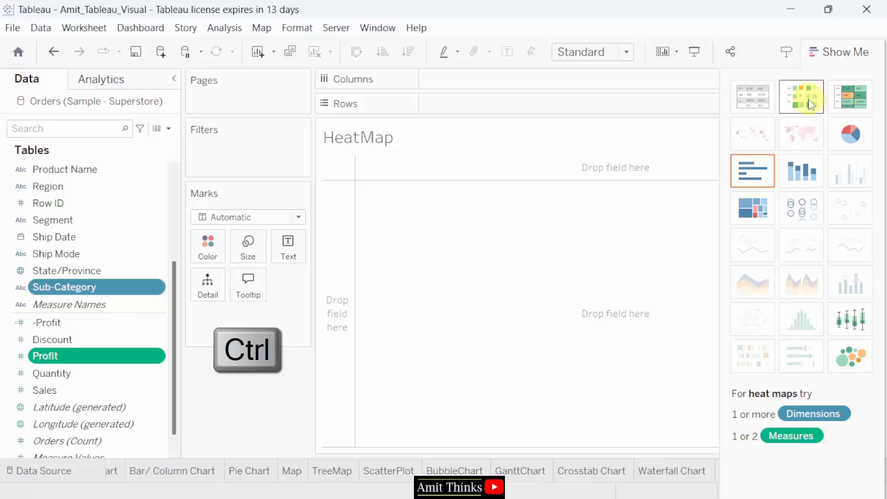
- Pick the heat map, colour squares by SUM(Sales), and add Region to Columns
click(813, 100)
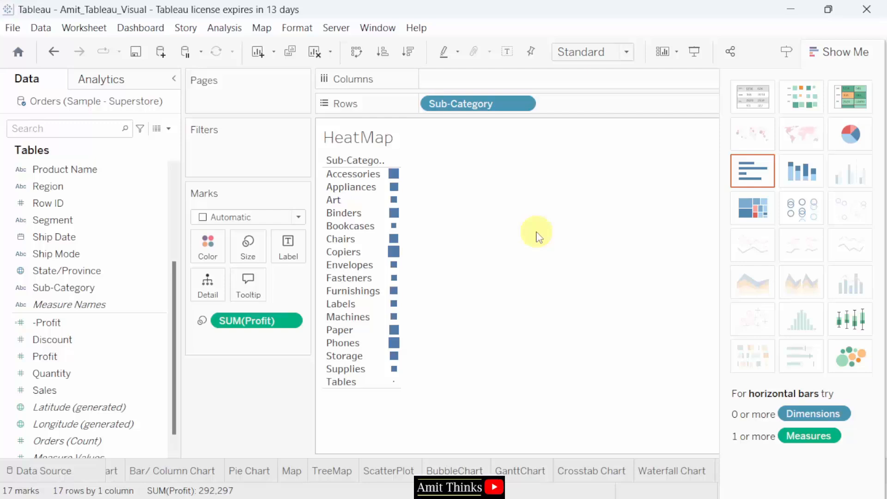
click(96, 394)
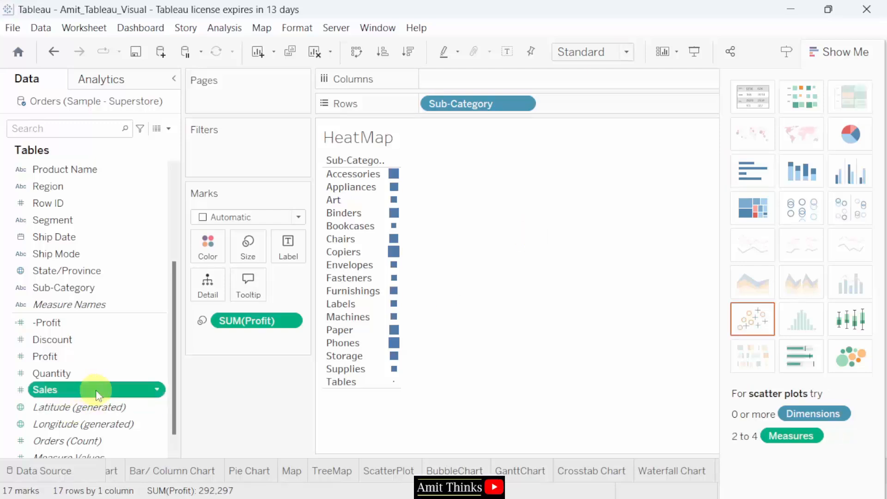
mouse_move(94, 392)
mouse_down()
mouse_move(213, 296)
mouse_move(219, 253)
mouse_up()
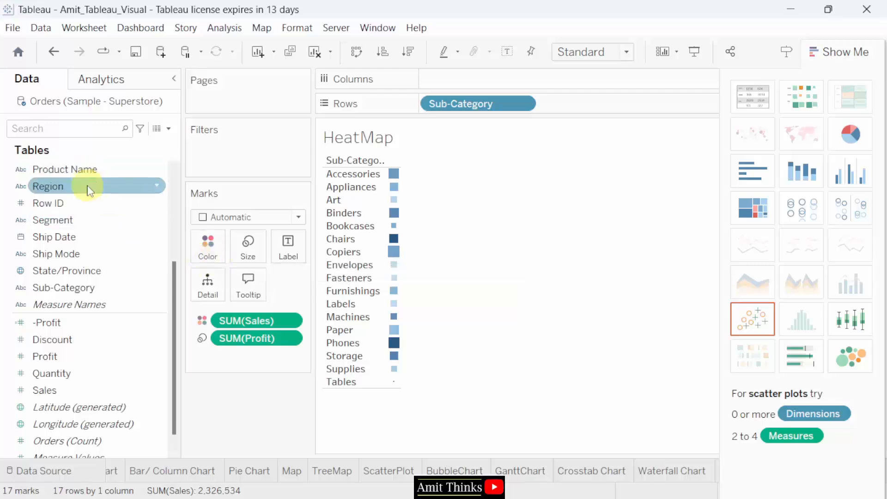
drag(90, 190, 481, 76)
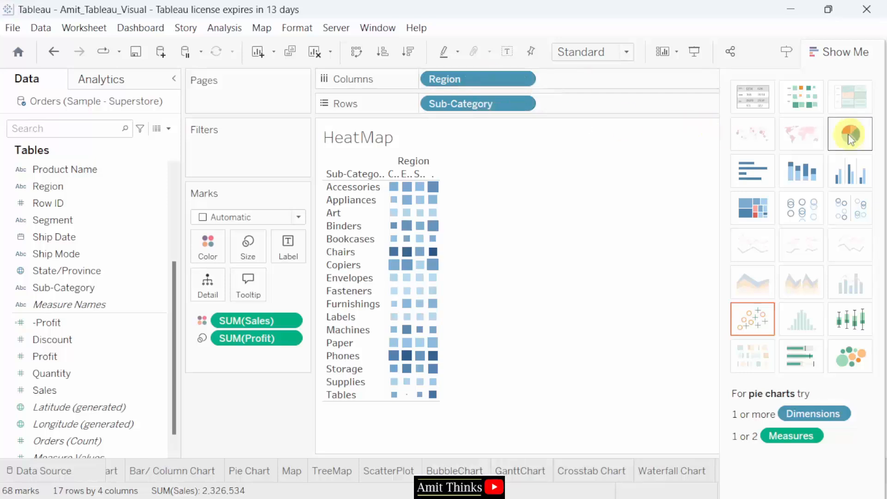
click(837, 52)
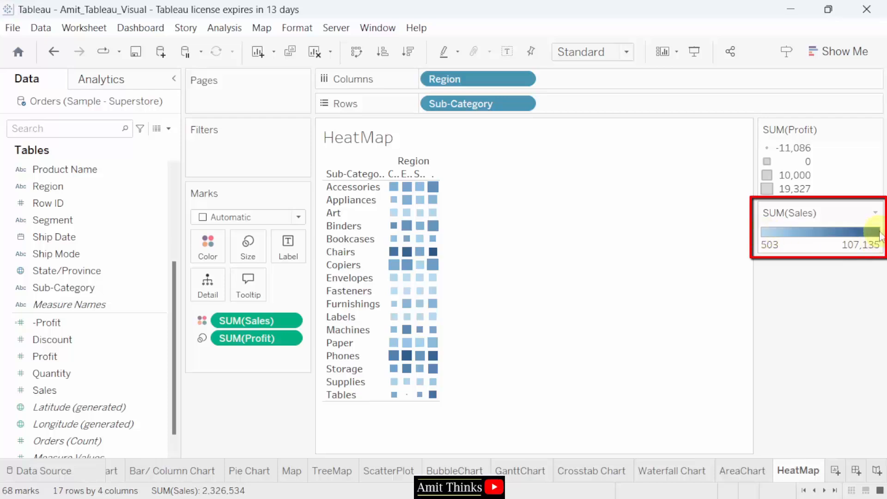
- Fit the 17-by-4 heat map to Entire View, check mark values, and save the workbook
click(580, 52)
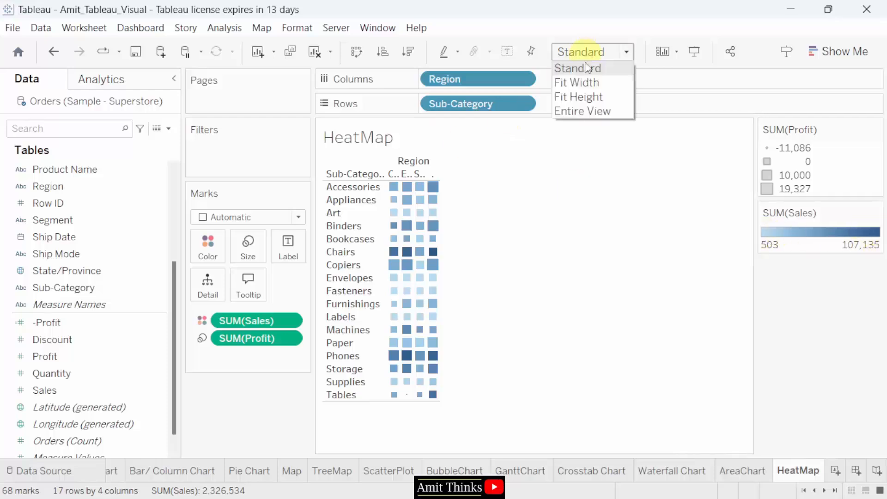
click(596, 111)
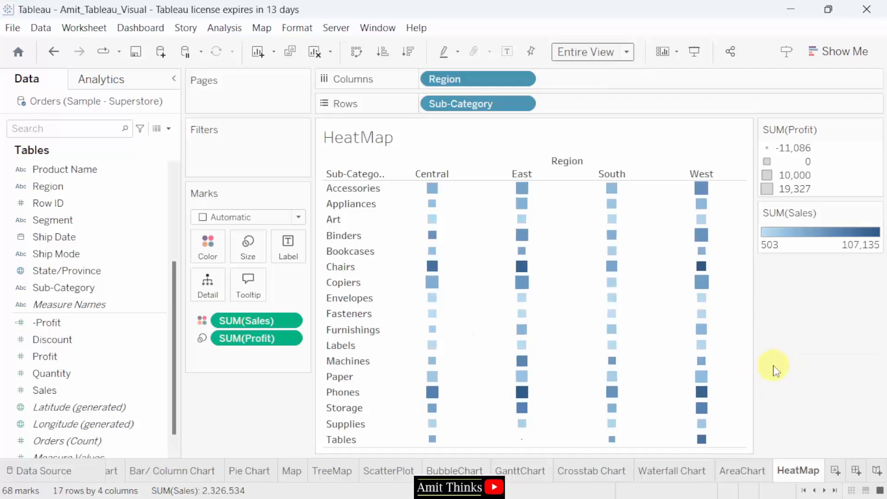
mouse_move(467, 242)
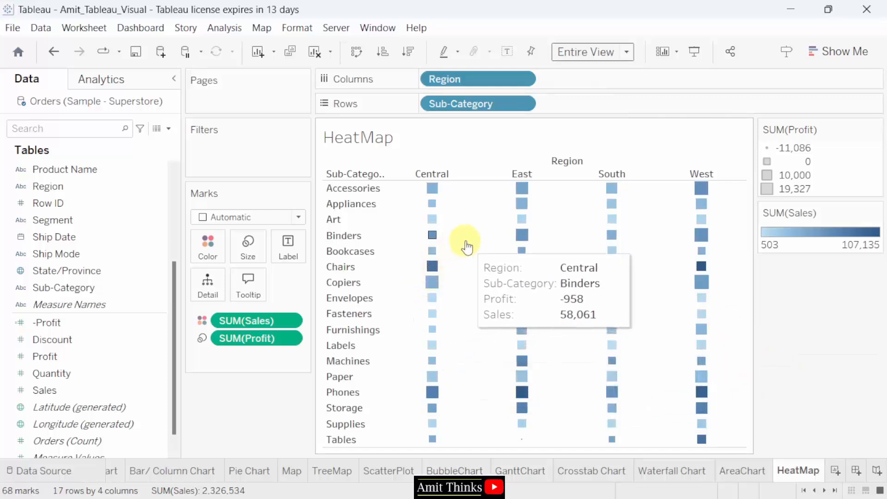
mouse_move(430, 253)
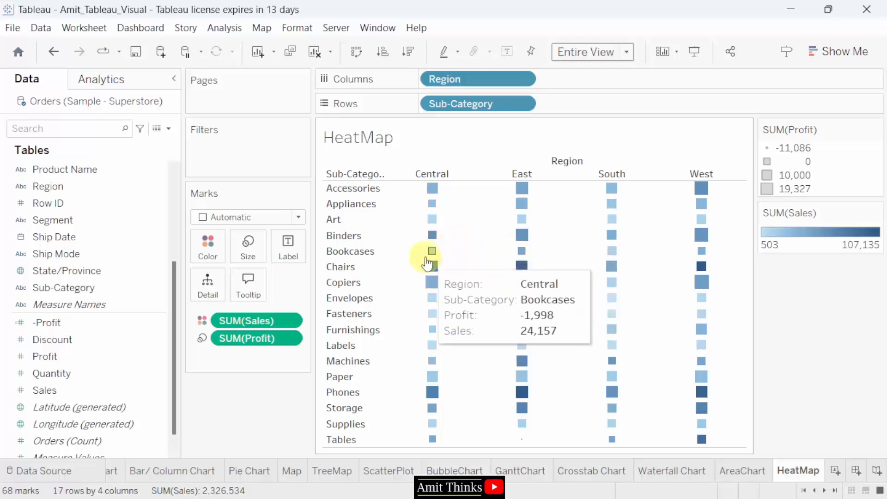
mouse_move(520, 264)
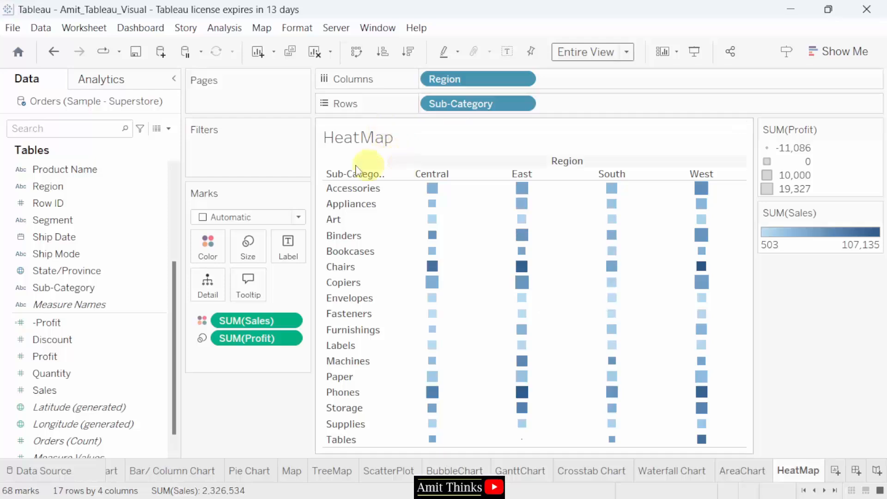
click(13, 28)
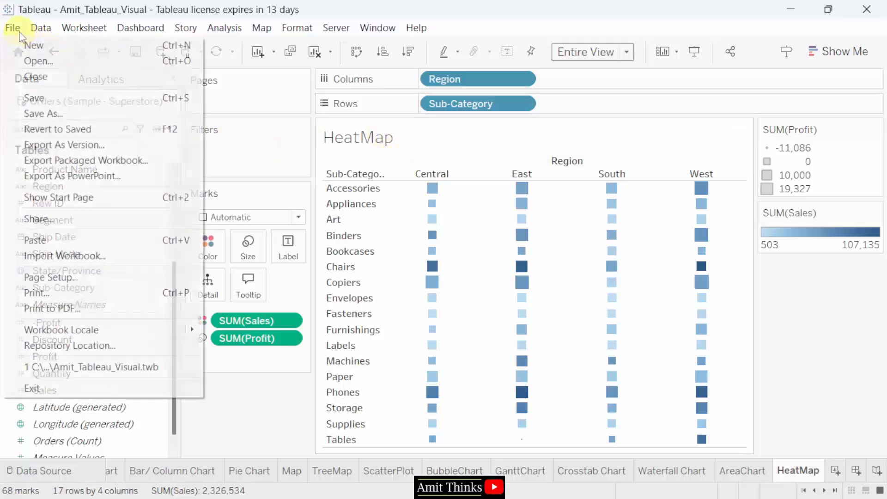
click(53, 98)
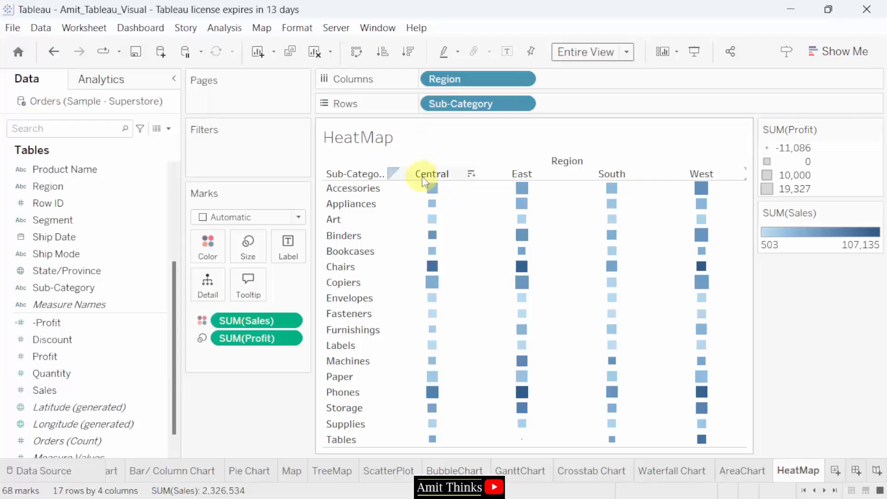
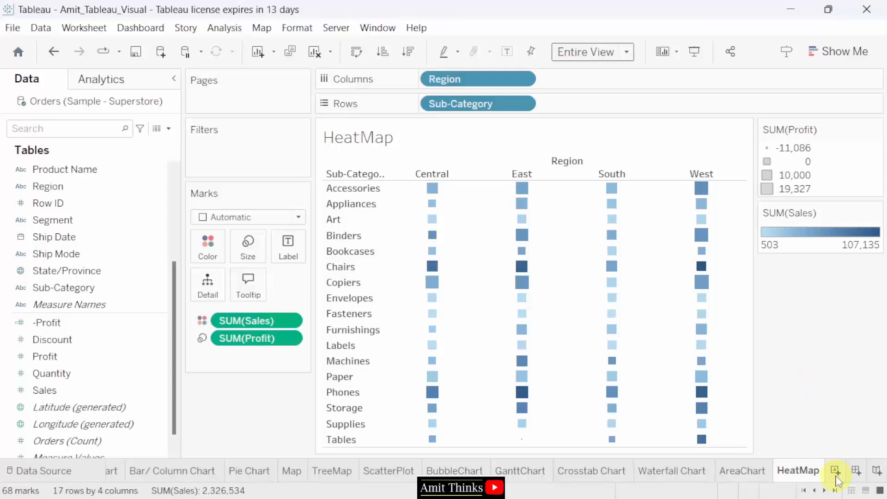
- Add a new blank worksheet and name it Histogram
click(836, 474)
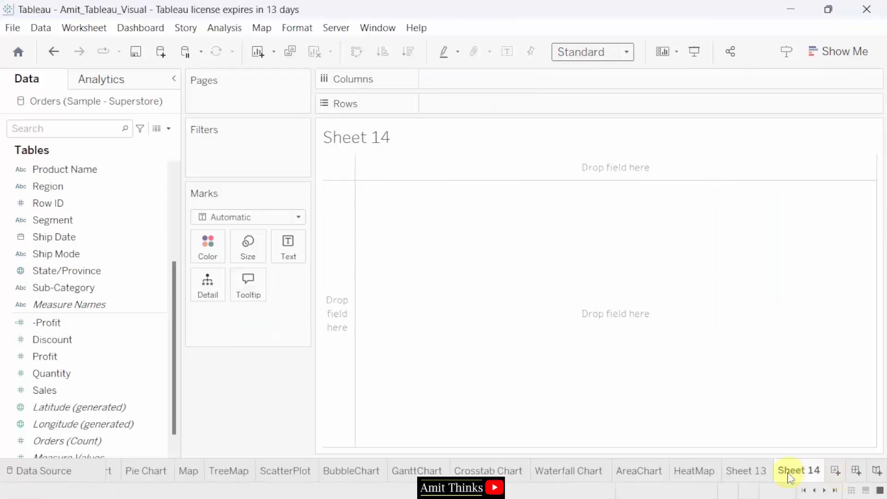
double_click(789, 475)
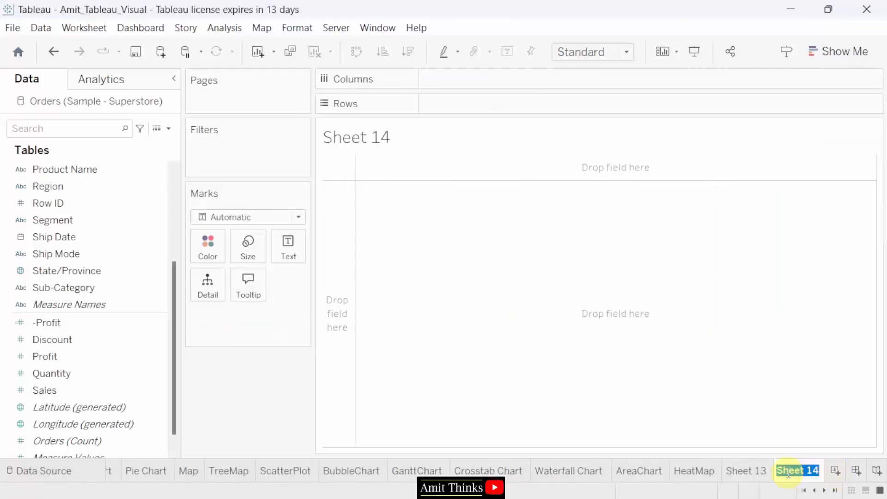
text(Histogra)
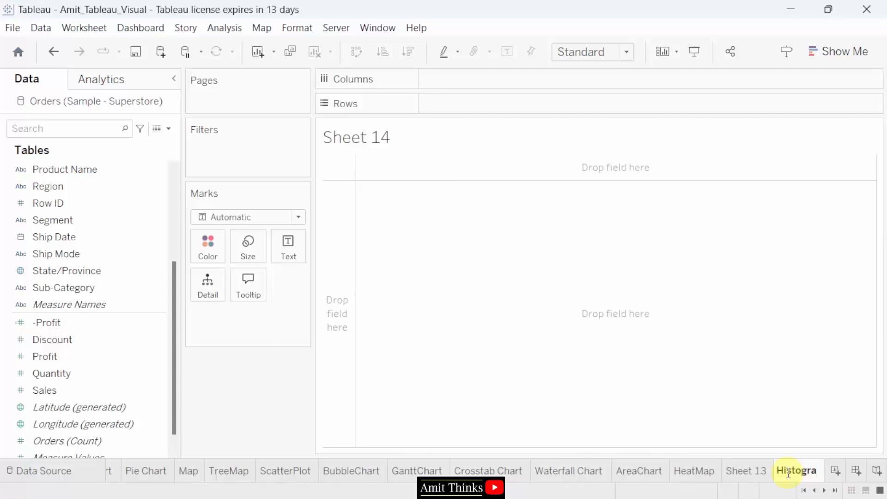
text(m)
key(ctrl+a)
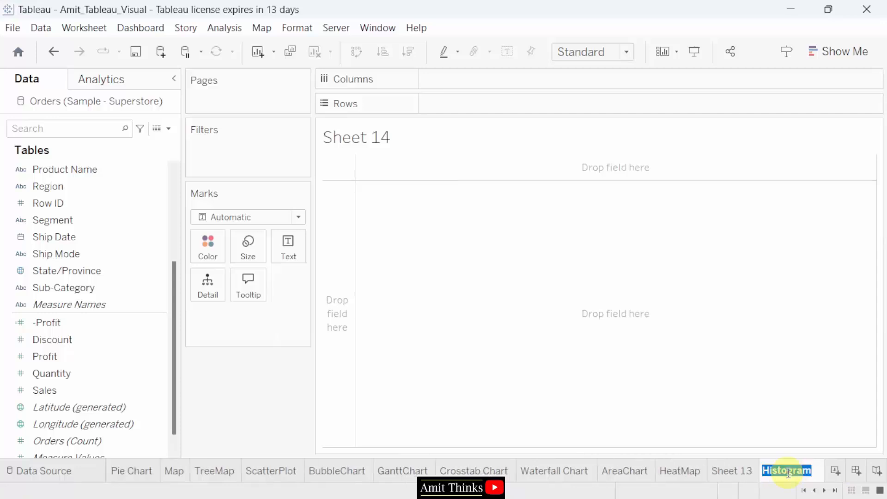
- Delete the empty Sheet 13 from the workbook
click(745, 477)
right_click(742, 476)
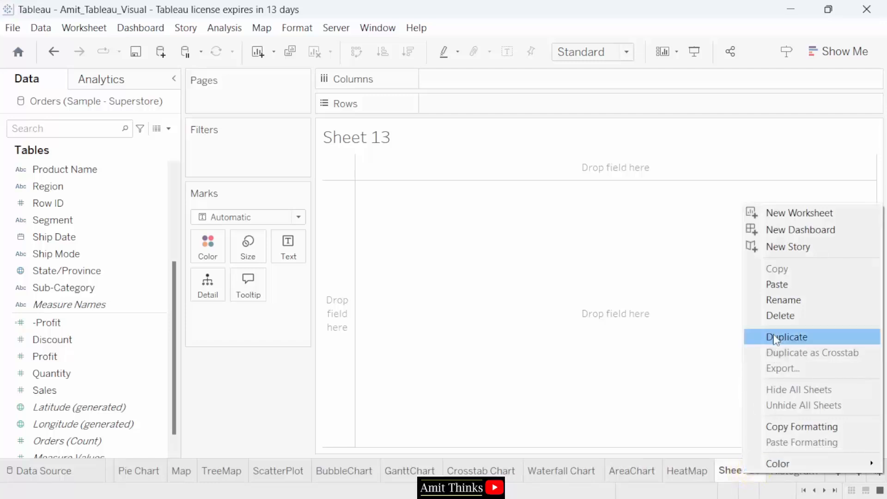
click(785, 316)
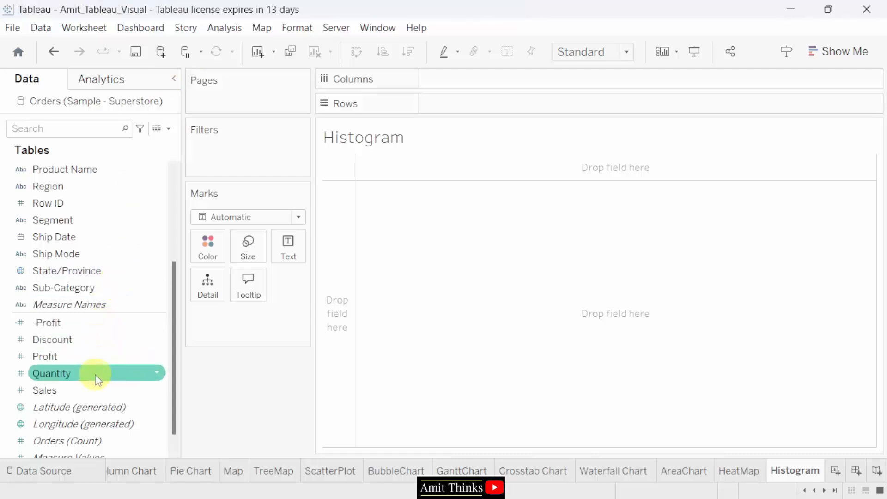
- Put Quantity on Rows and turn the view into a histogram of Quantity (bin) by CNT(Quantity)
drag(97, 378, 499, 109)
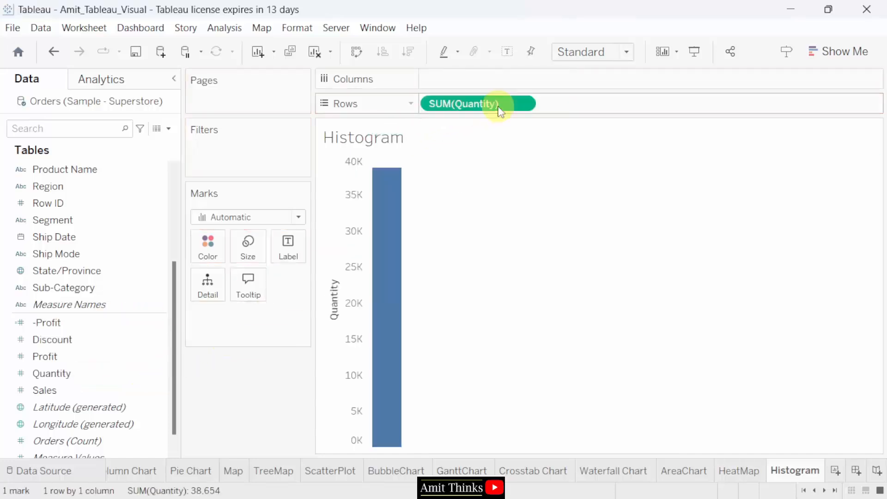
click(848, 59)
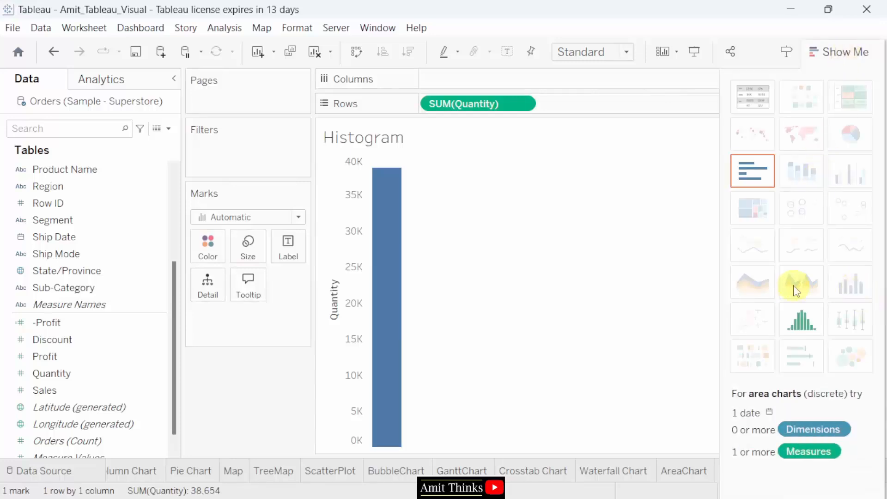
click(813, 329)
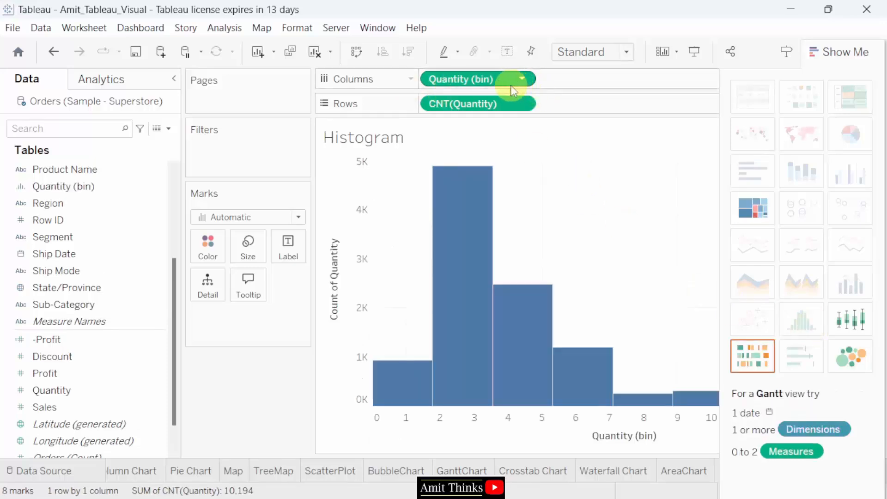
mouse_move(453, 254)
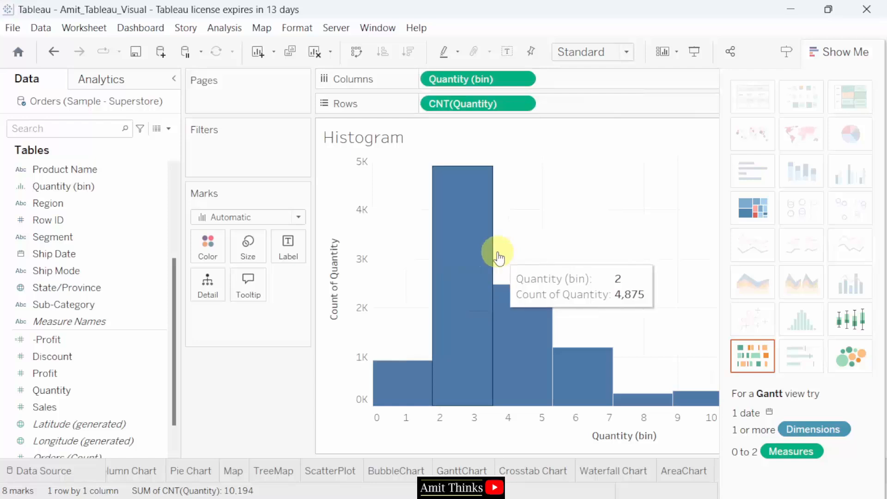
click(856, 58)
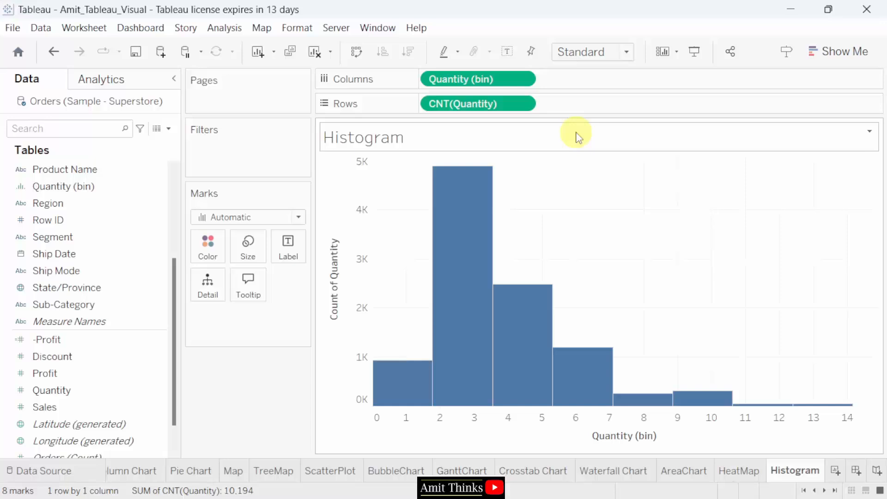
mouse_move(485, 195)
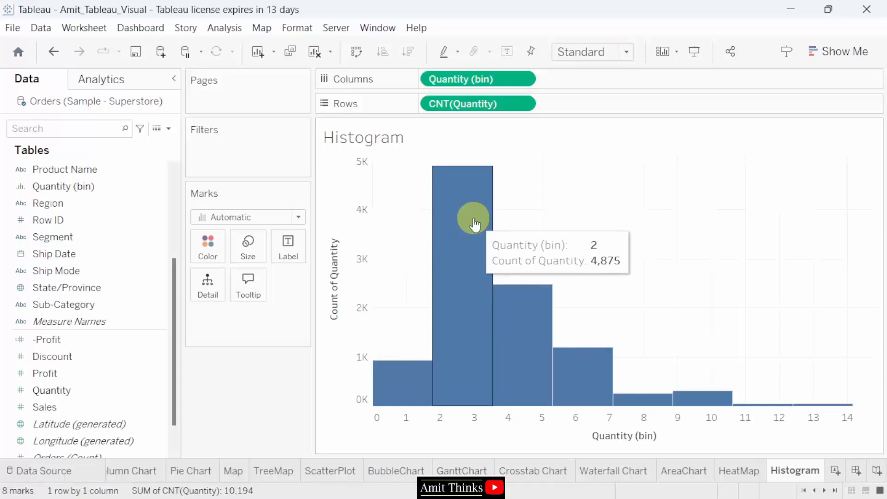
- Colour and stack the histogram bars by Region: Central, East, South and West
click(83, 211)
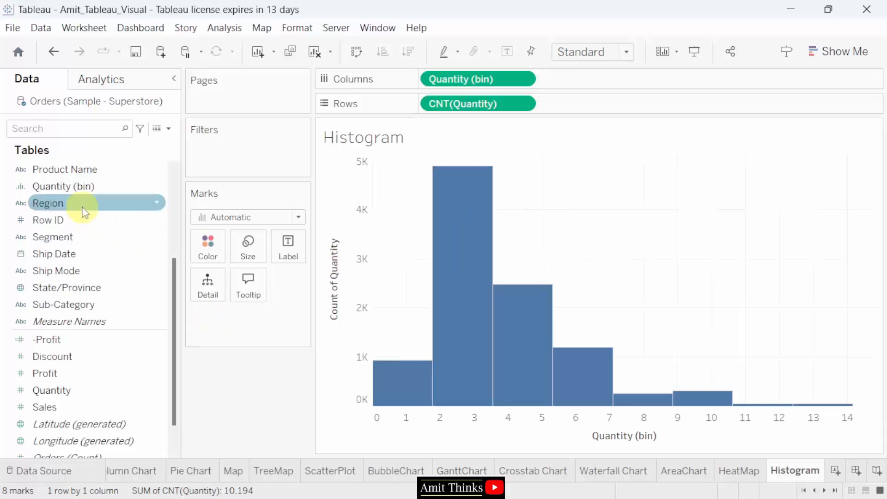
click(83, 210)
drag(83, 210, 215, 259)
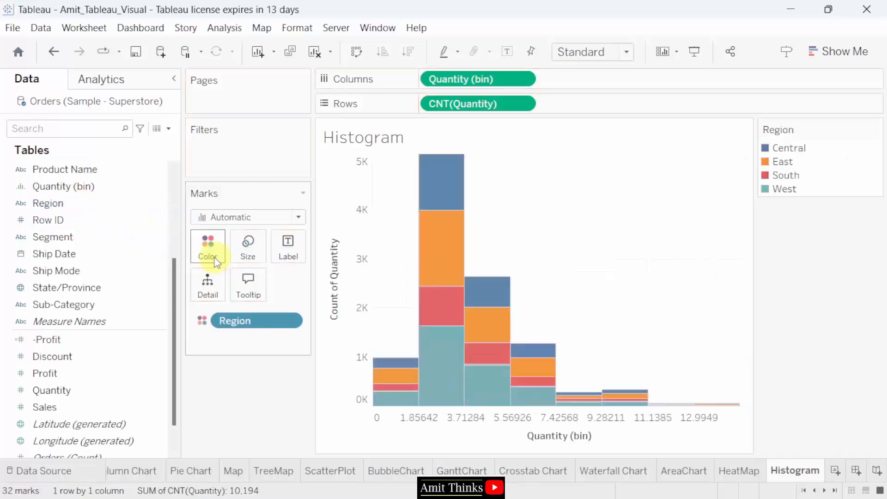
mouse_move(439, 200)
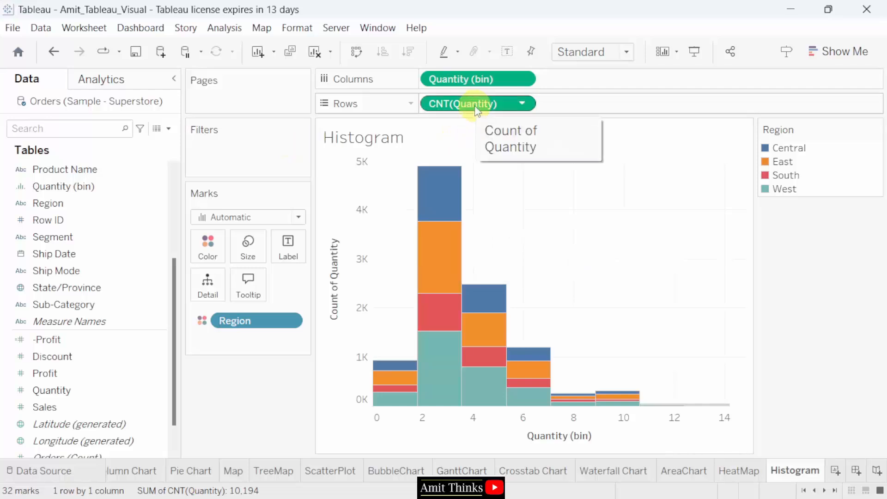
- Label each Region segment with its CNT(Quantity) count, then save the workbook
drag(475, 107, 287, 253)
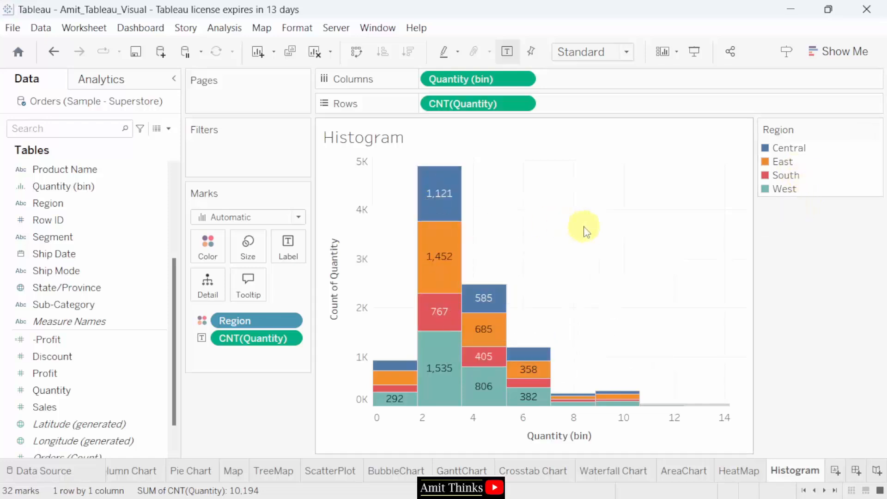
mouse_move(442, 241)
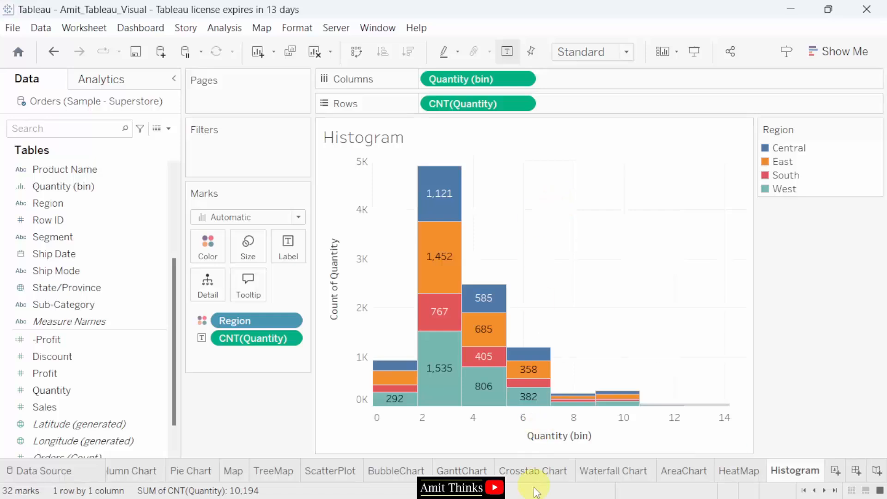
click(14, 27)
click(62, 99)
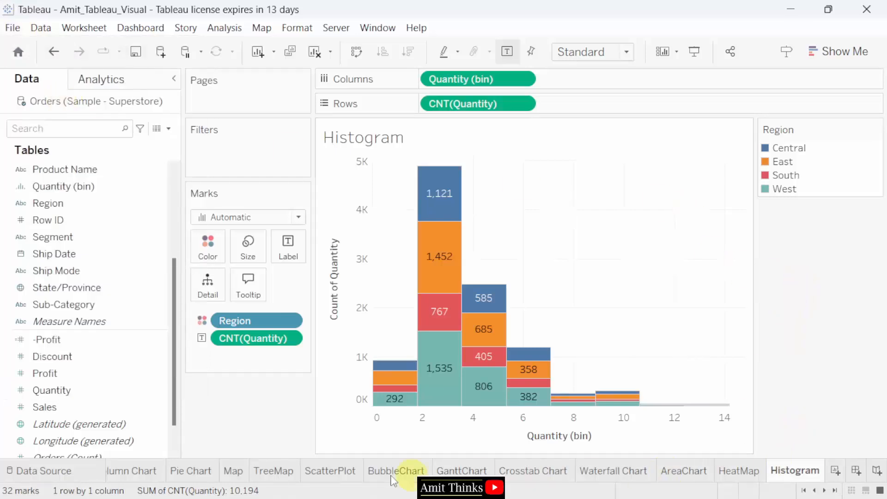
click(866, 491)
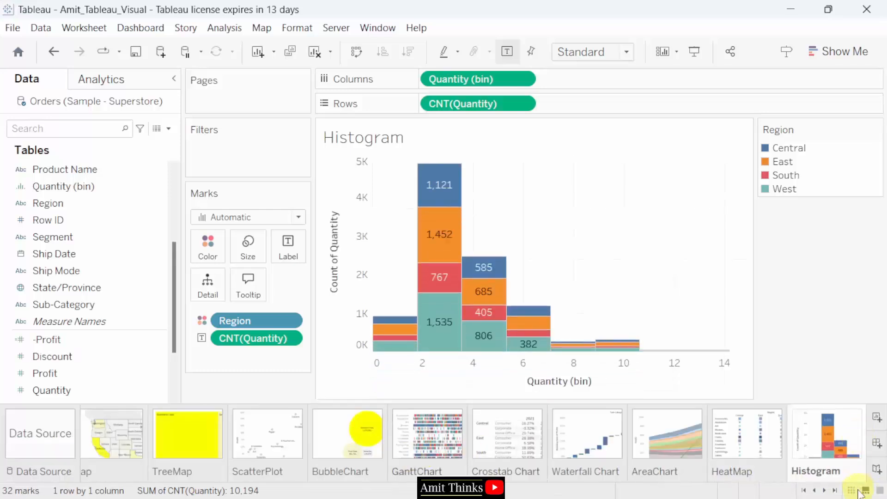
click(851, 491)
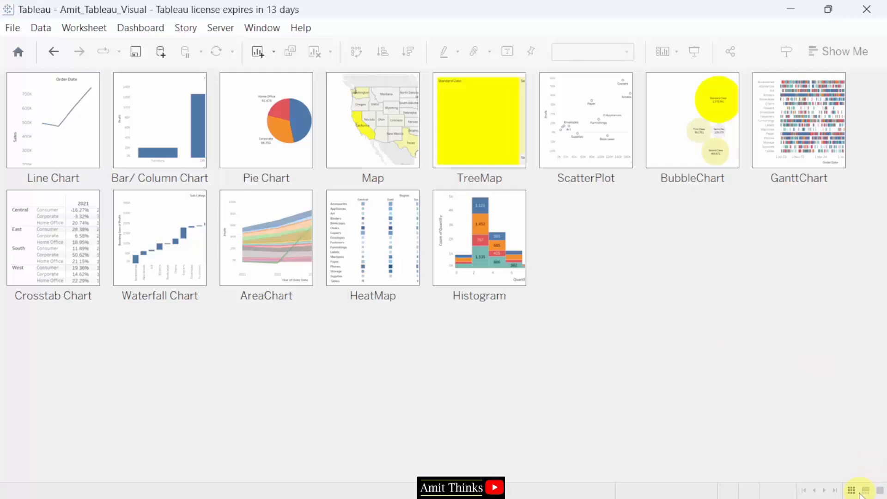
click(879, 491)
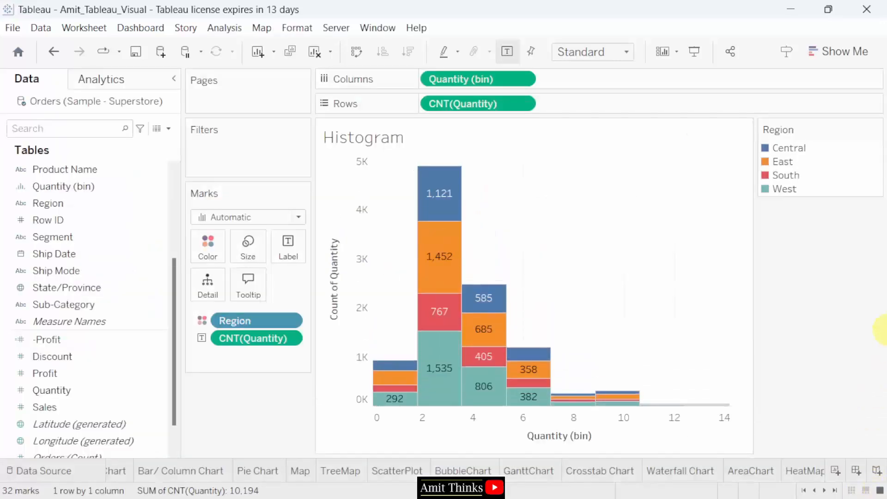
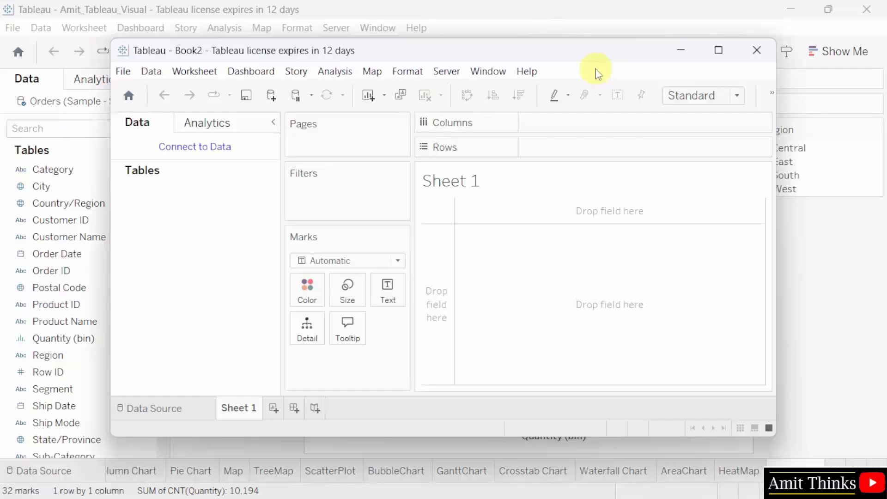
- Minimize the Amit_Tableau_Visual workbook and maximize the Book2 workbook
click(601, 17)
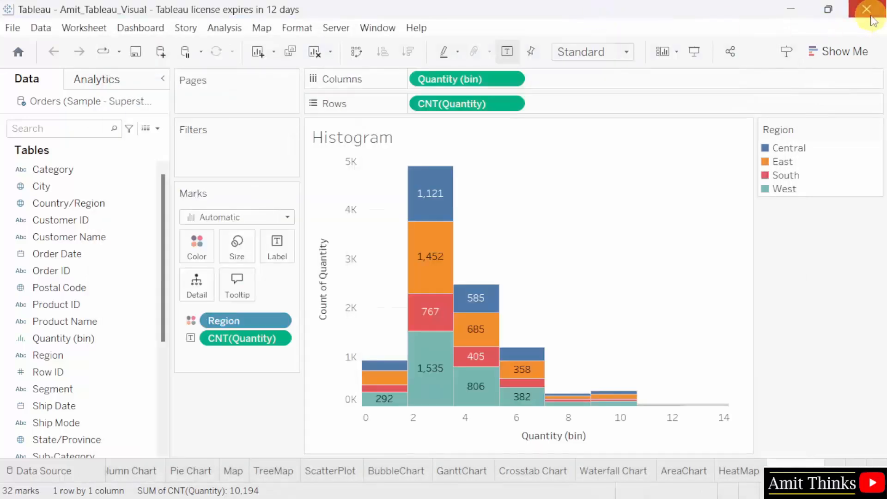
click(790, 9)
click(717, 51)
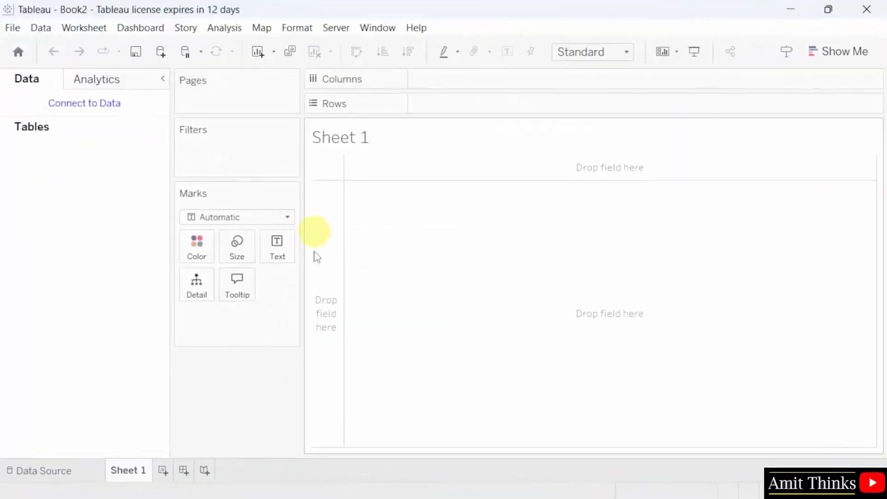
- Save Book2 under the new name Amit_Tableau_Filters
click(13, 28)
click(74, 113)
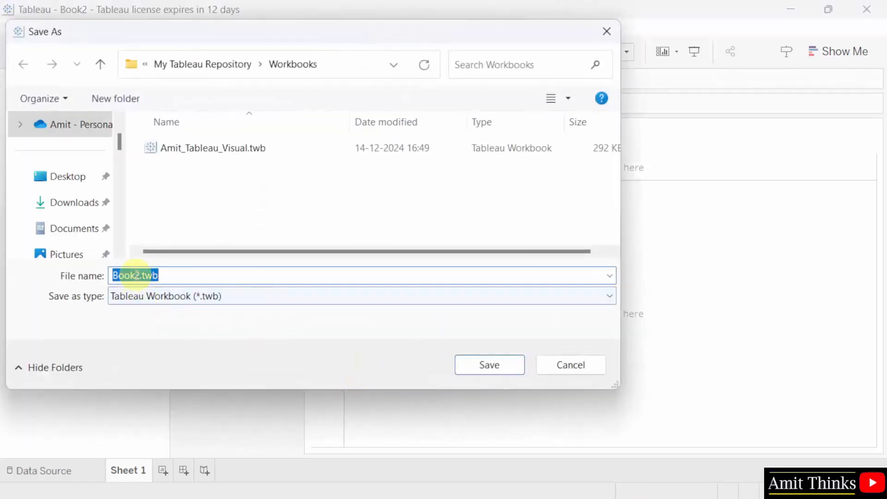
click(140, 275)
drag(141, 275, 95, 274)
text(Amit)
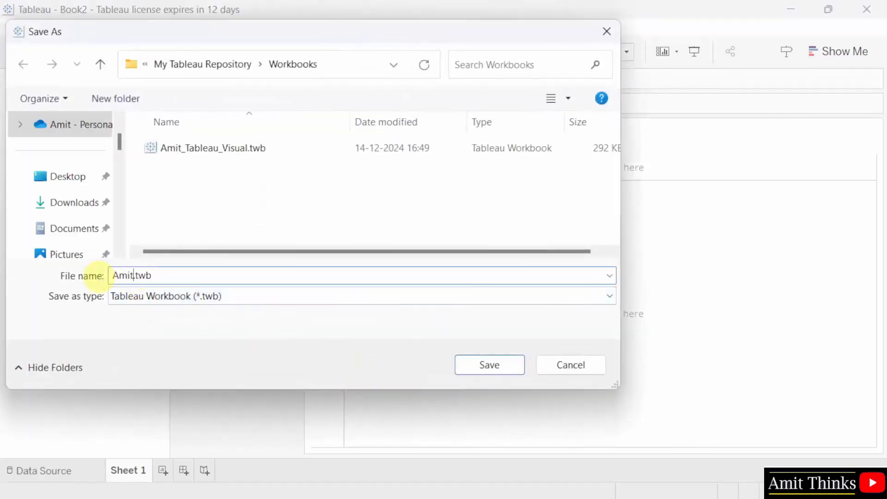
text(_Tableau_Filters)
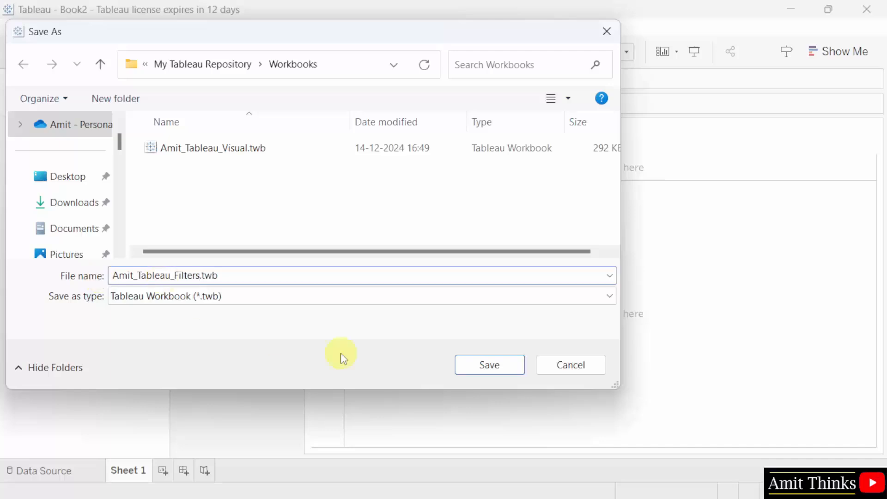
click(497, 368)
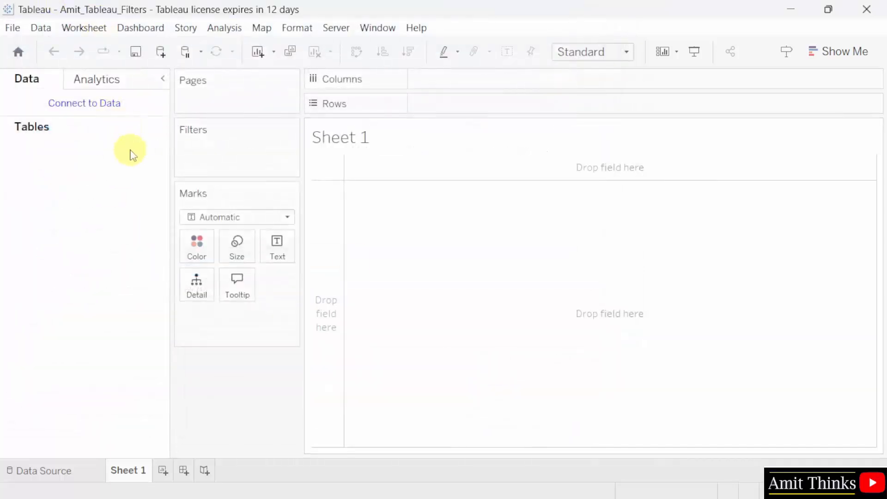
- Connect to the Microsoft Excel file Sample - Superstore.xls as the data source
click(114, 111)
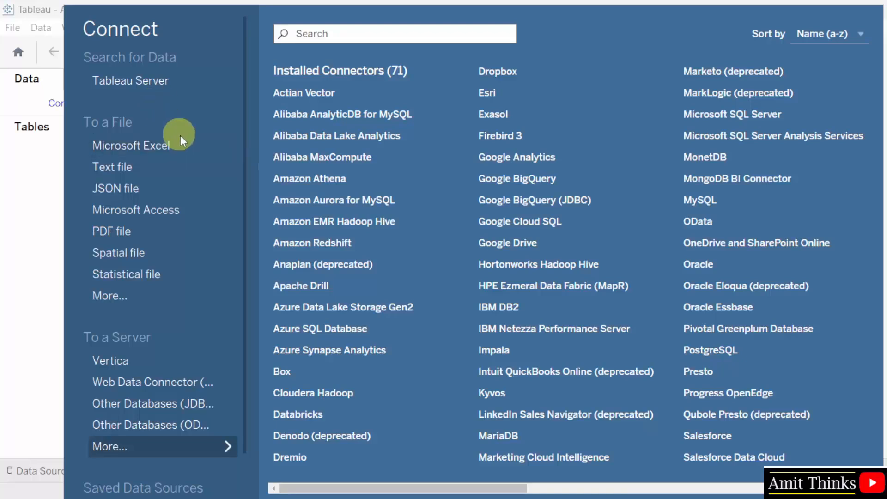
scroll(238, 406, down, 2)
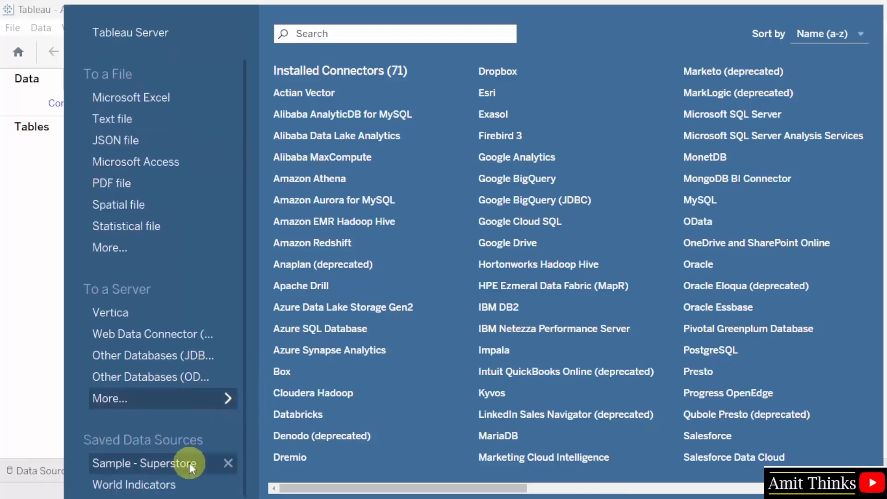
scroll(190, 314, up, 2)
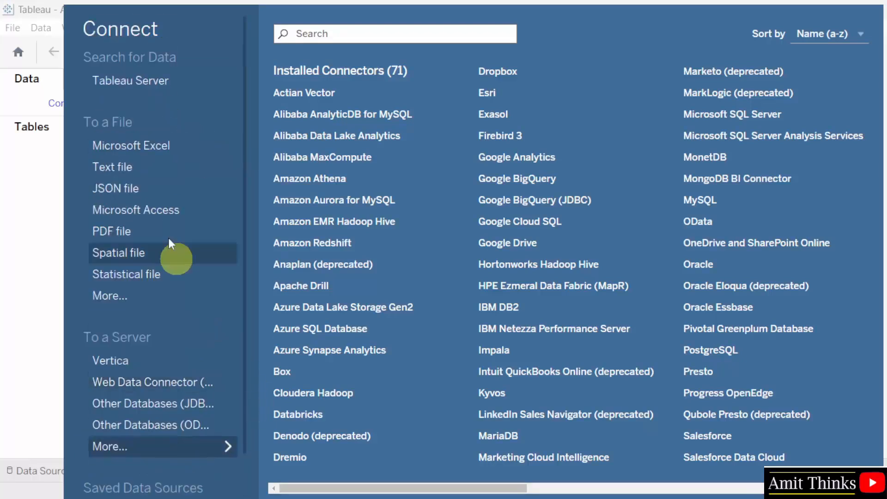
click(208, 146)
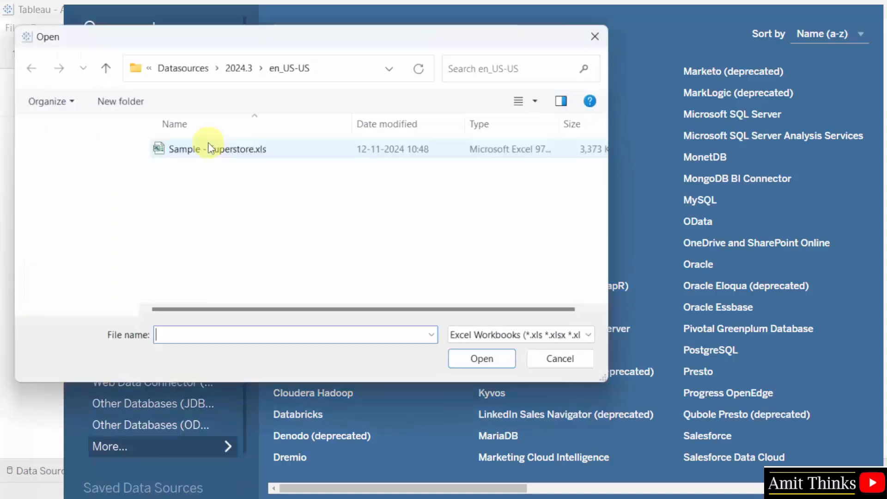
click(290, 151)
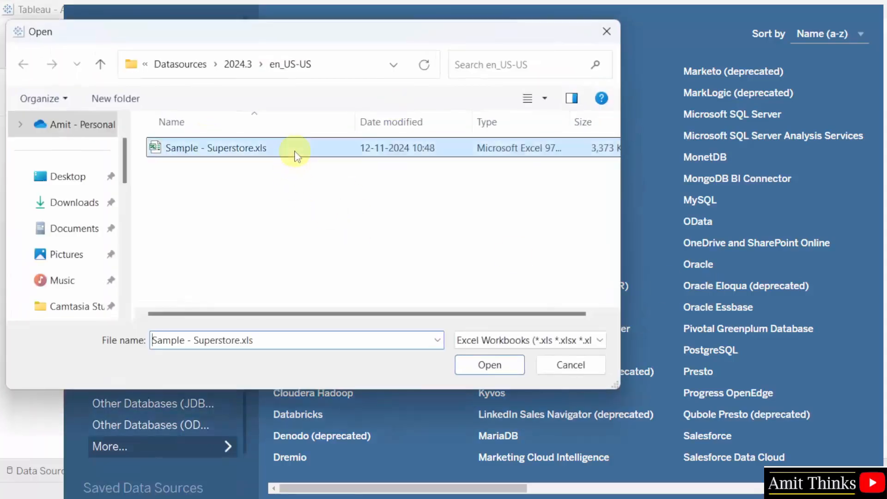
click(341, 73)
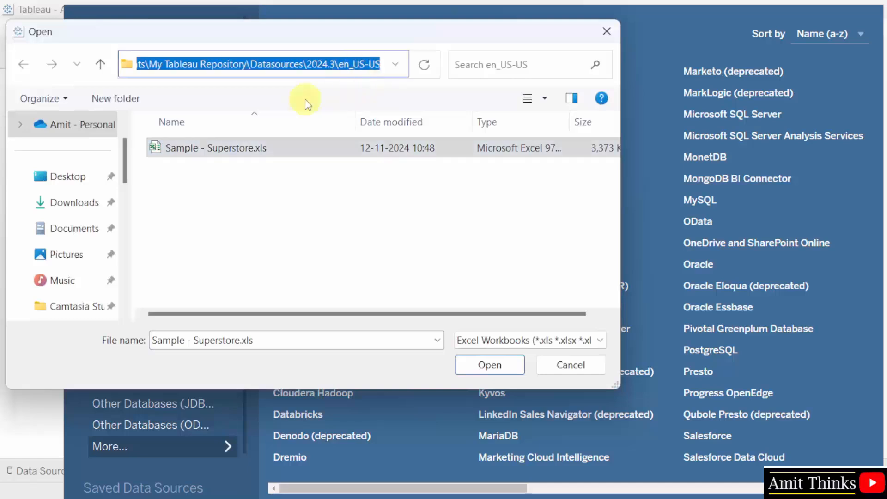
click(233, 154)
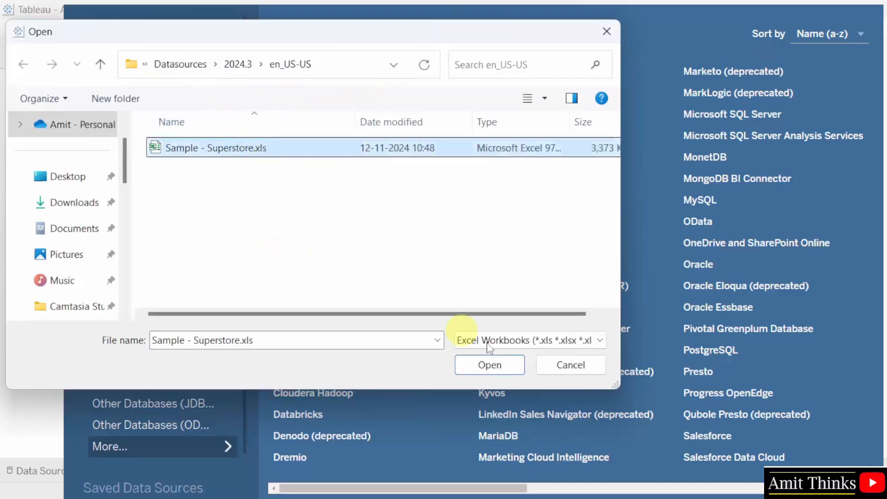
click(512, 369)
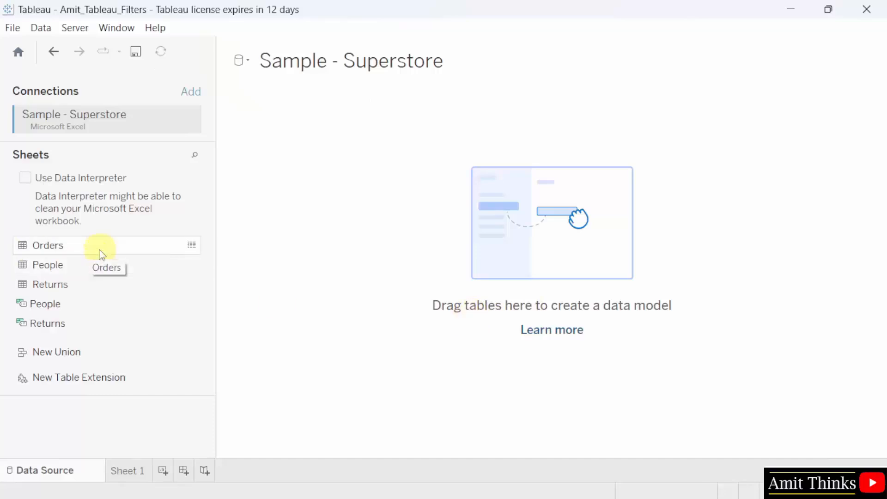
- Add the Orders table to the data model, widen the preview, and go to Sheet 1
drag(101, 254, 416, 243)
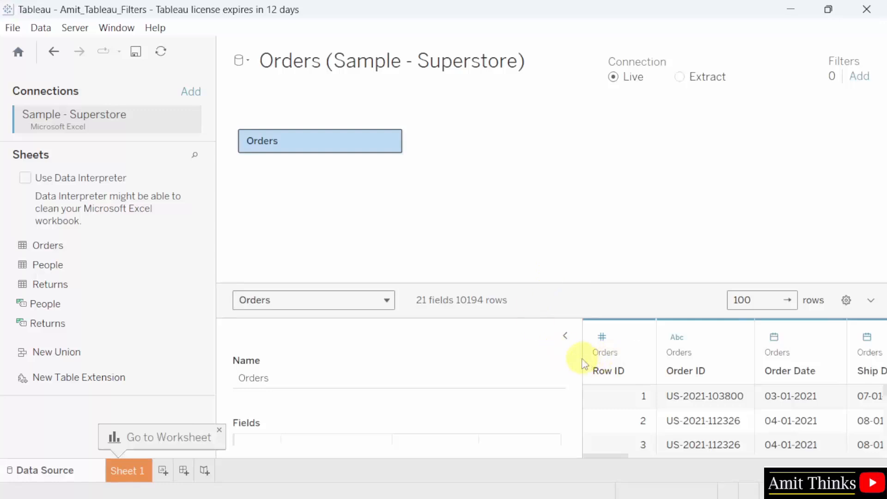
drag(576, 358, 422, 362)
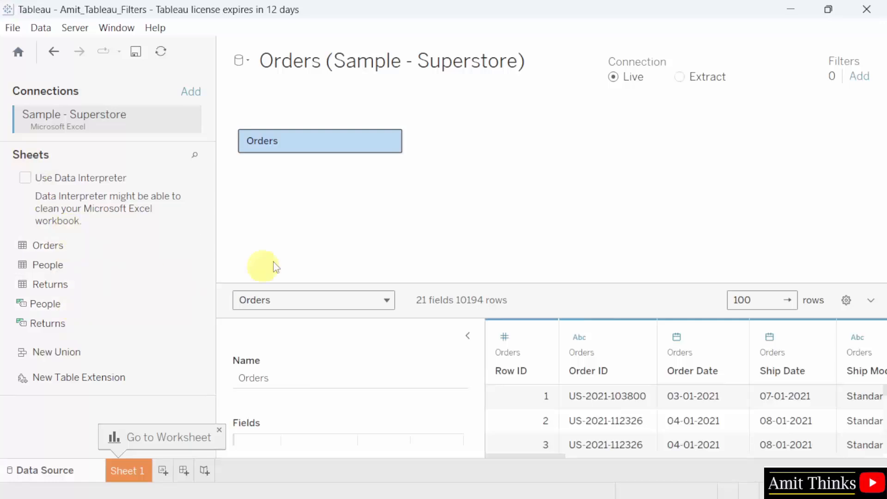
click(134, 470)
- Rename Sheet 1 to 'Filter Dimensions'
double_click(134, 470)
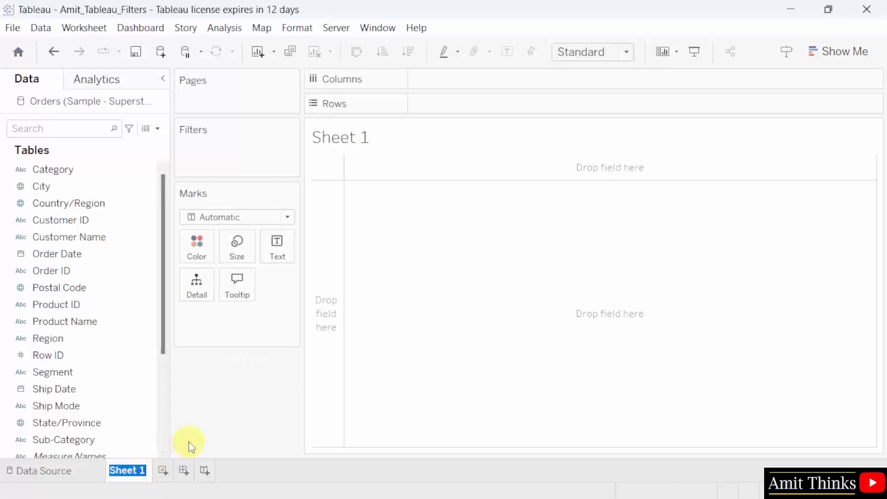
text(Filter D)
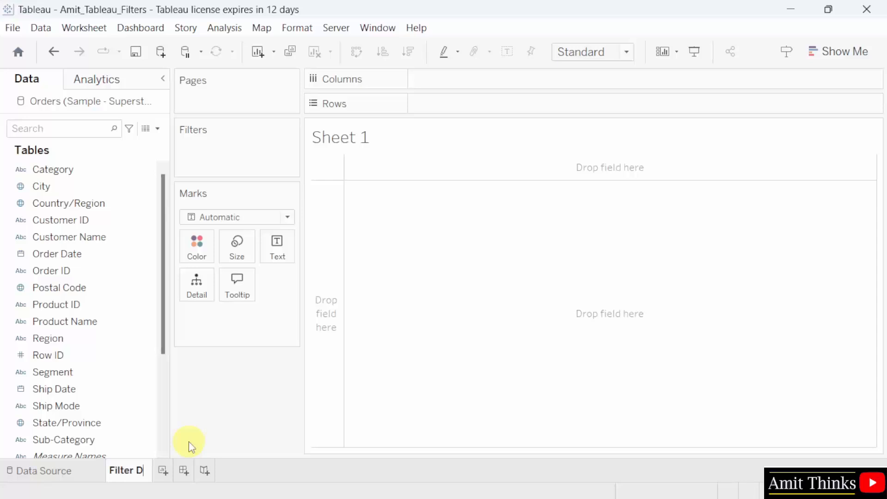
text(imensions)
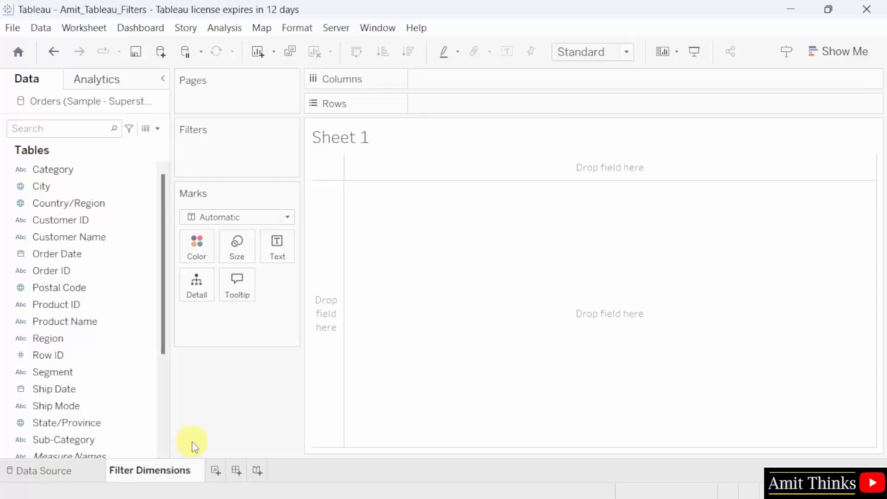
key(Return)
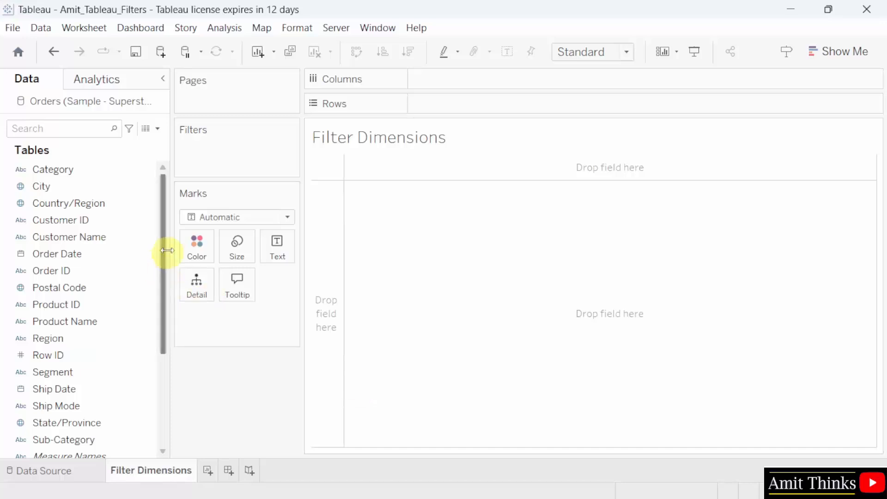
- Chart SUM(Profit) bars by Ship Mode and Sub-Category, then drop Sub-Category on Filters
click(68, 204)
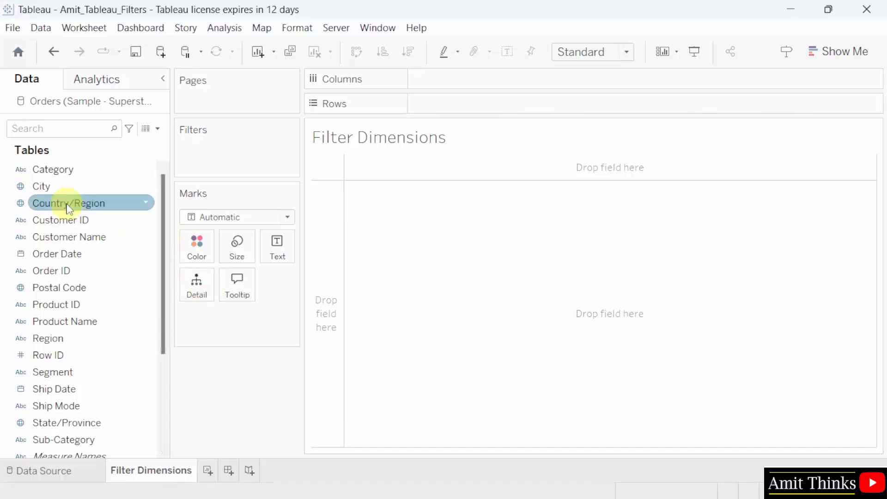
drag(162, 308, 160, 377)
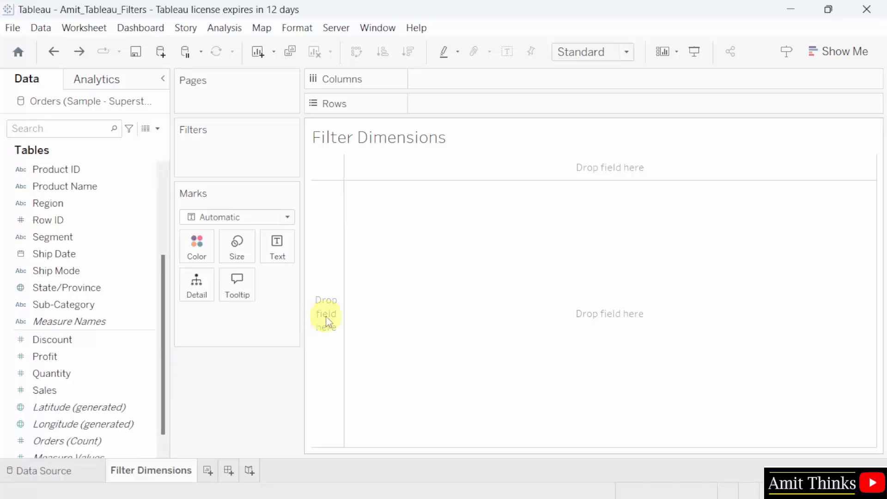
drag(114, 272, 525, 109)
drag(90, 303, 589, 102)
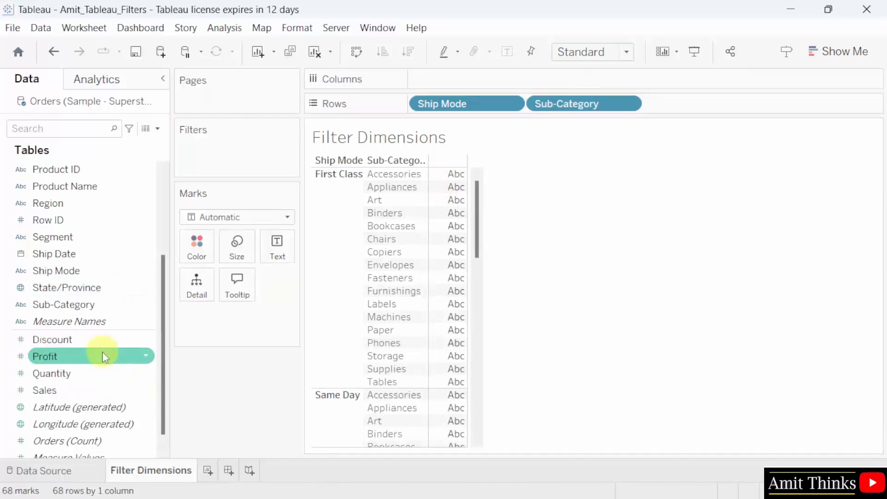
drag(103, 357, 498, 79)
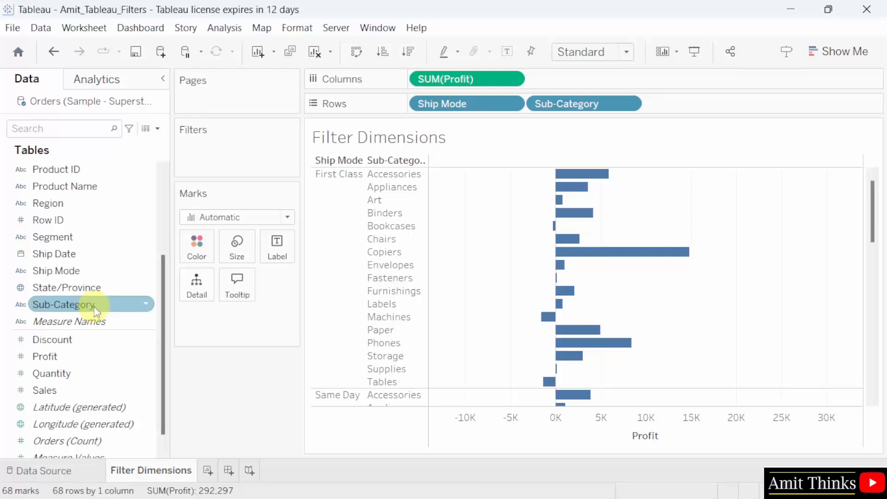
drag(94, 307, 250, 144)
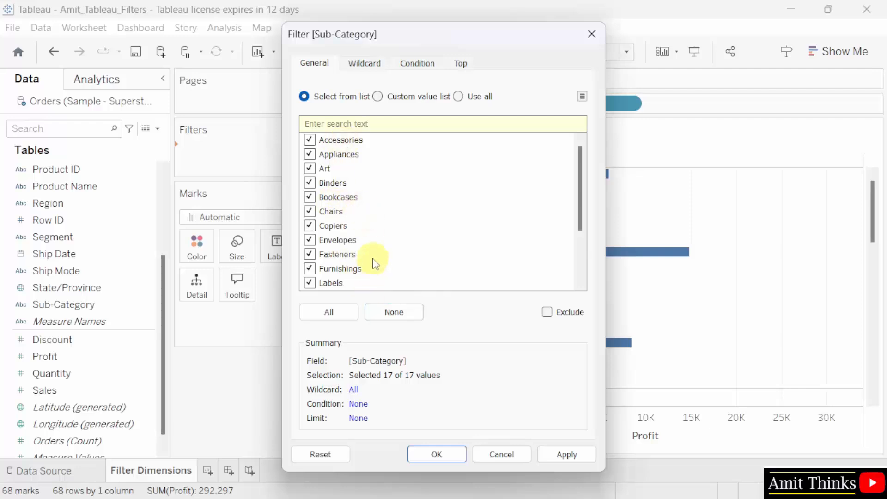
- Exclude Appliances, Chairs, Copiers and Furnishings in the Sub-Category filter and apply it
click(414, 315)
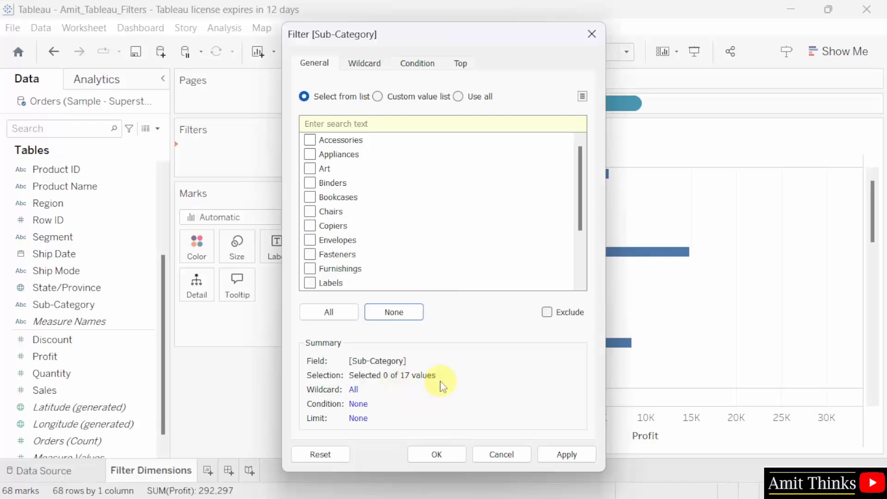
click(548, 313)
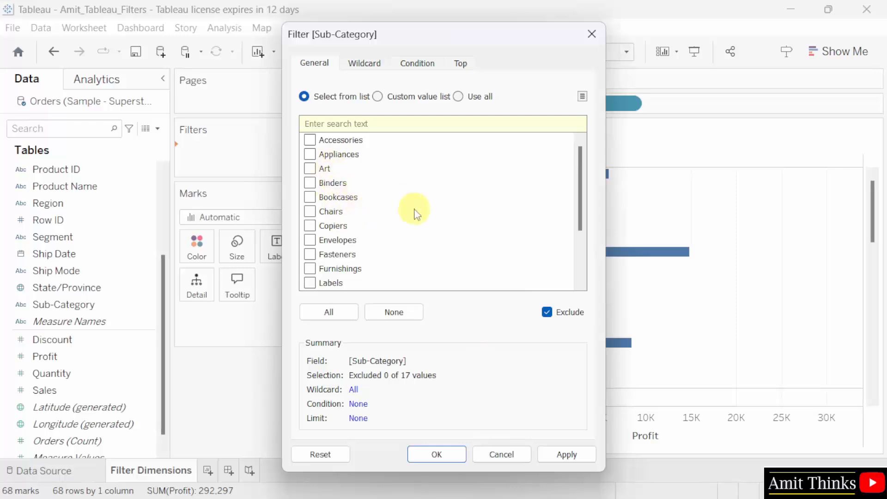
click(310, 155)
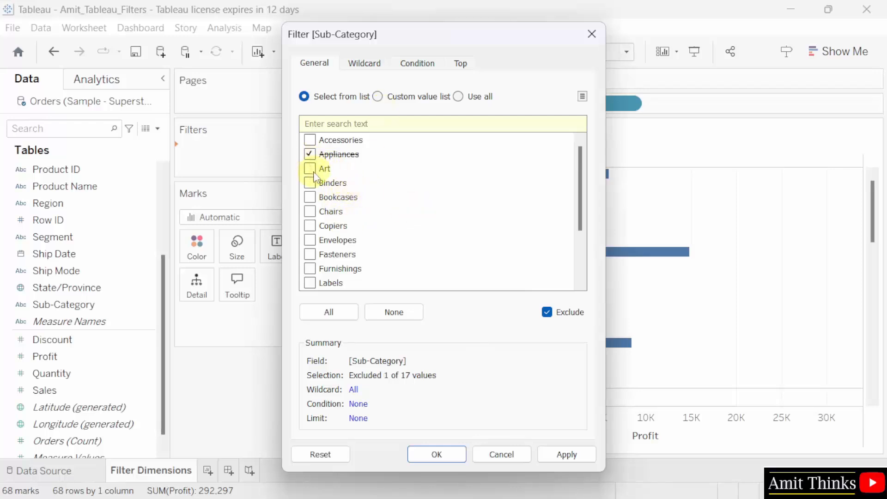
click(313, 214)
click(310, 211)
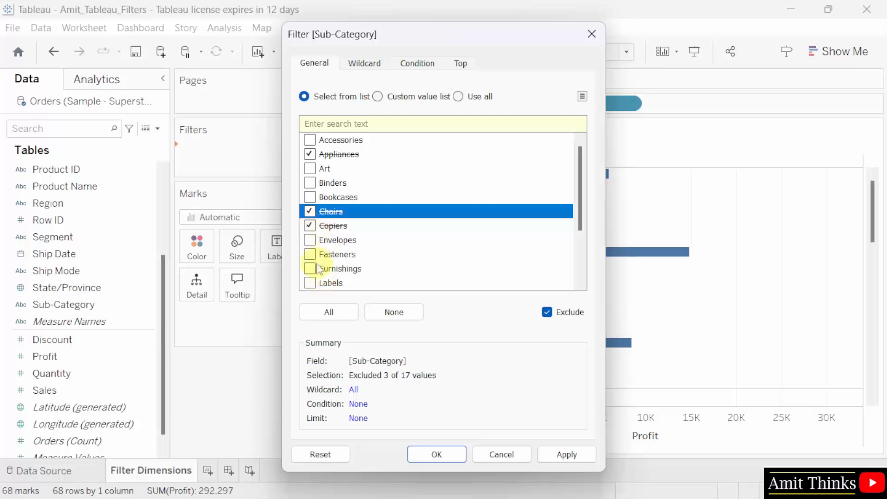
click(319, 269)
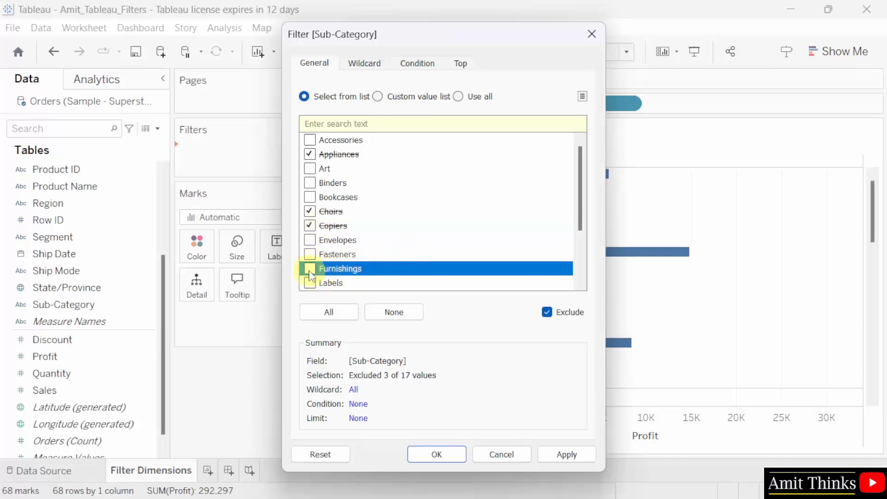
click(310, 273)
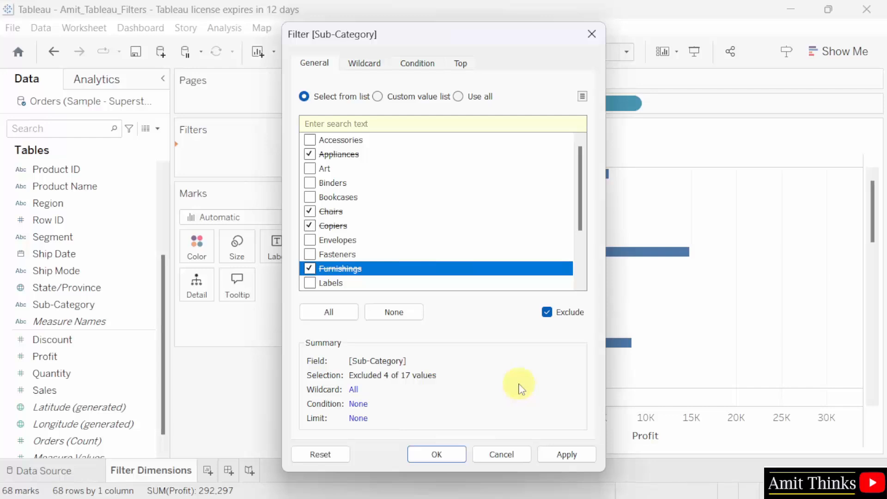
drag(393, 37, 246, 26)
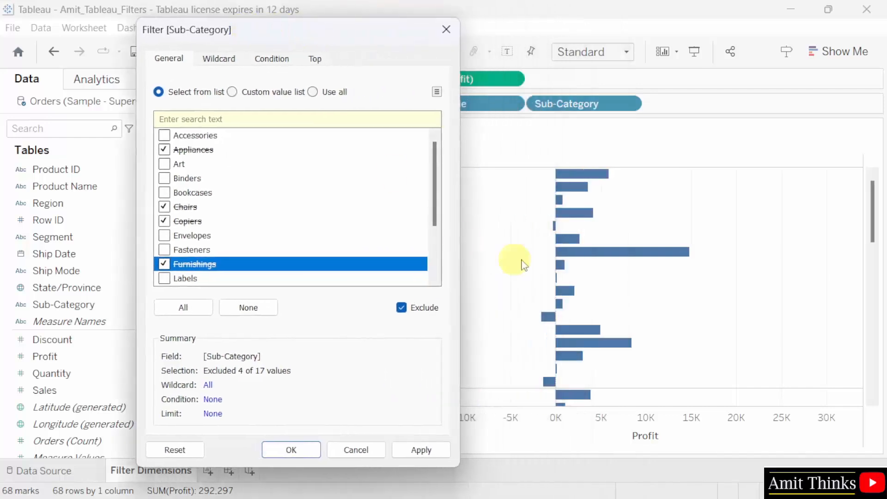
drag(314, 33, 591, 15)
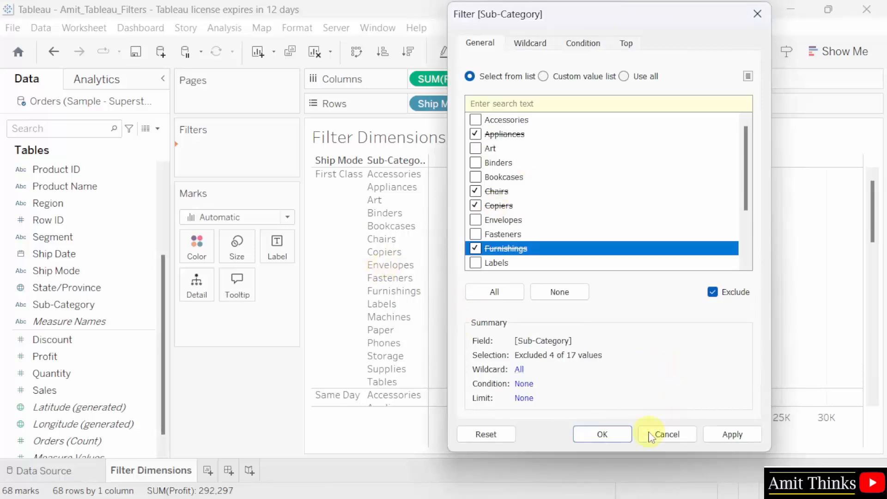
click(723, 436)
click(602, 435)
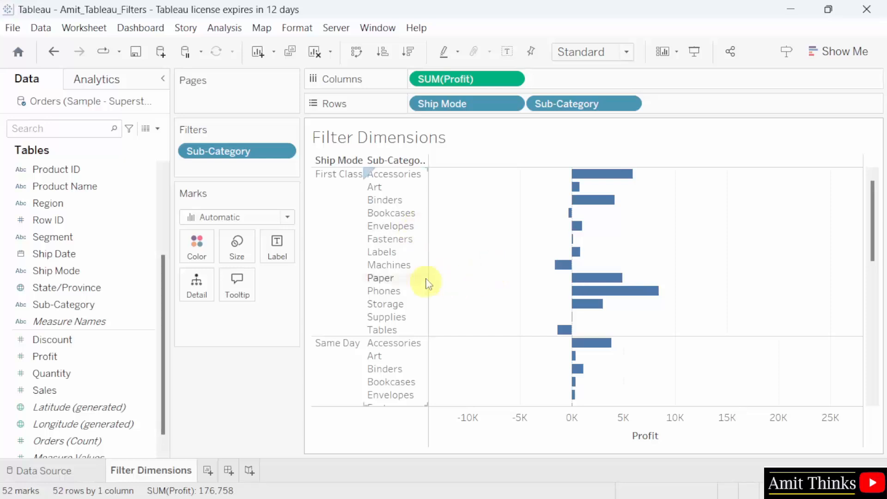
scroll(646, 322, down, 6)
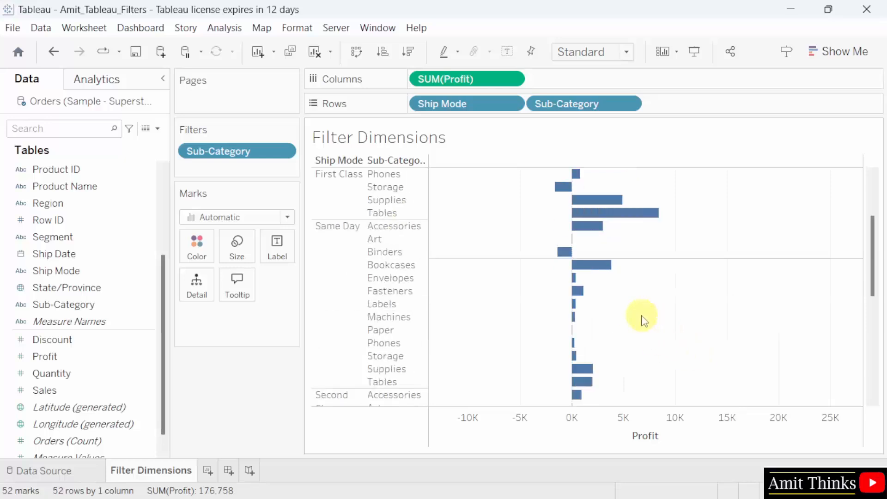
scroll(645, 321, up, 6)
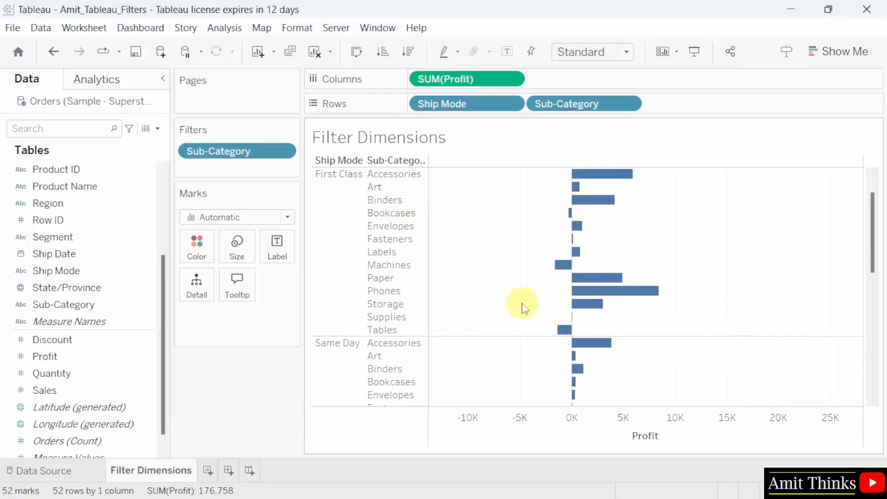
scroll(521, 303, down, 2)
scroll(521, 303, up, 2)
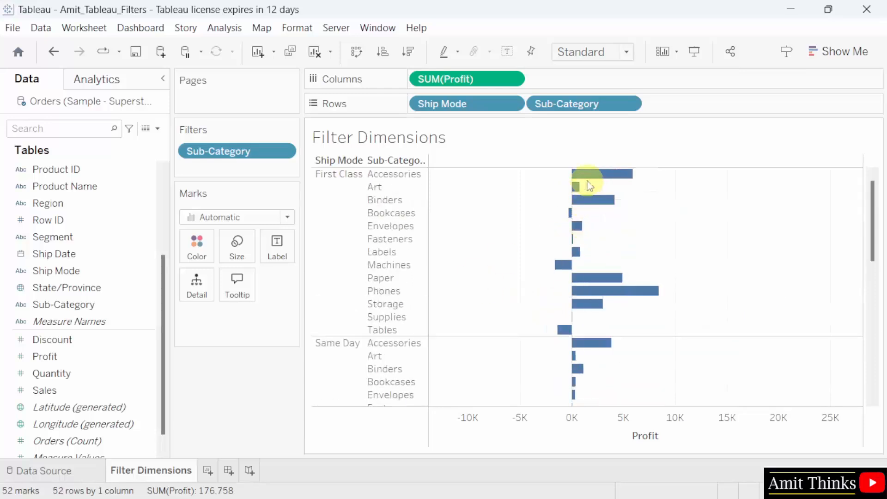
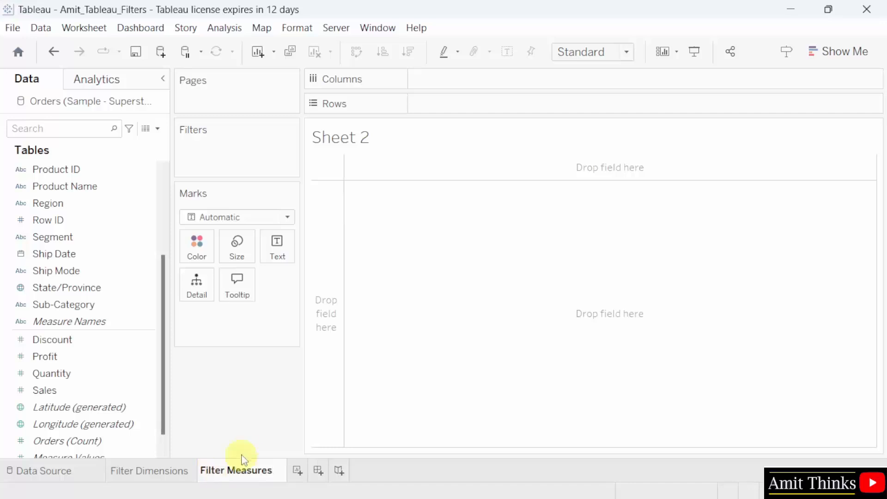
- Confirm 'Filter Measures' as the name of the Sheet 2 tab
key(Return)
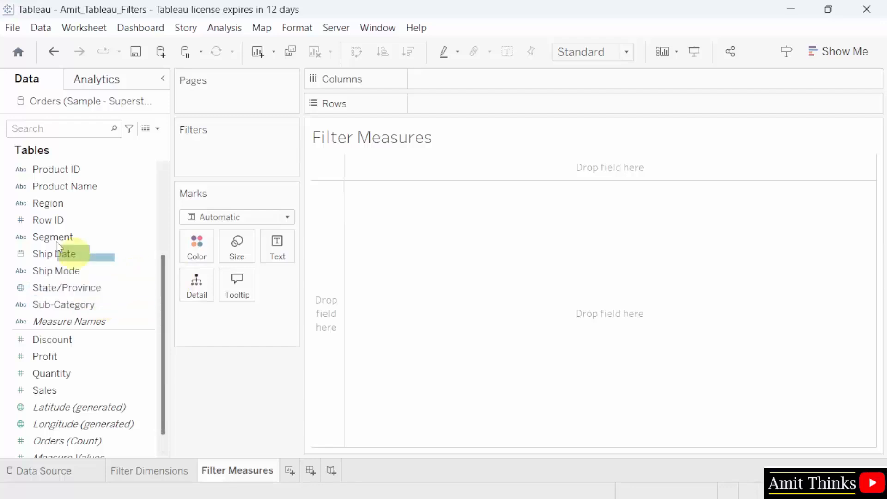
- Chart SUM(Profit) as horizontal bars, with Sub-Category on Rows and Profit on Columns
click(108, 307)
drag(108, 307, 118, 308)
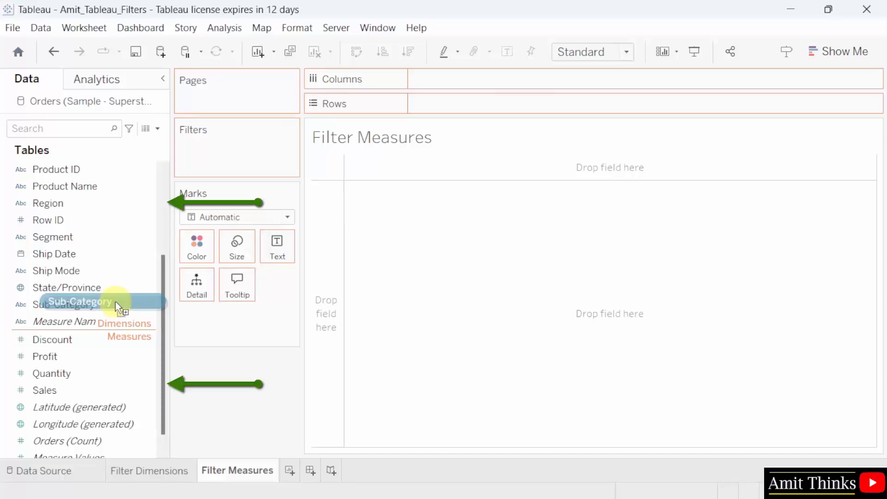
drag(116, 303, 112, 304)
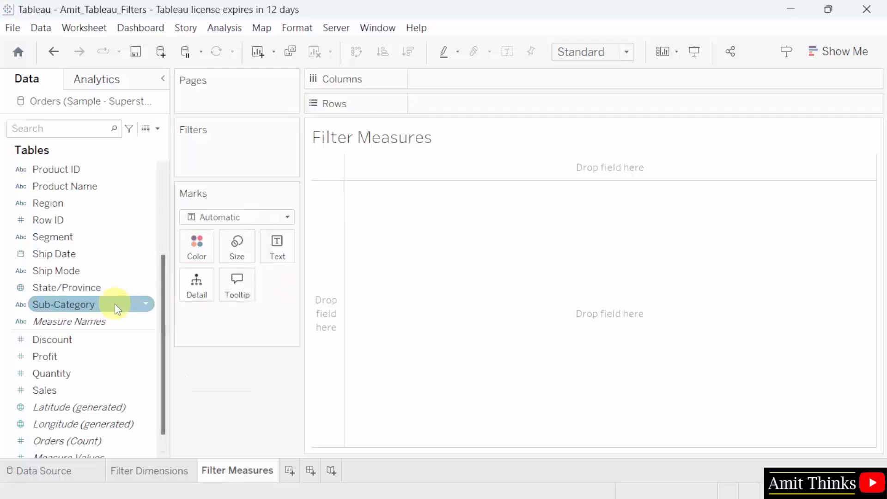
drag(114, 303, 499, 108)
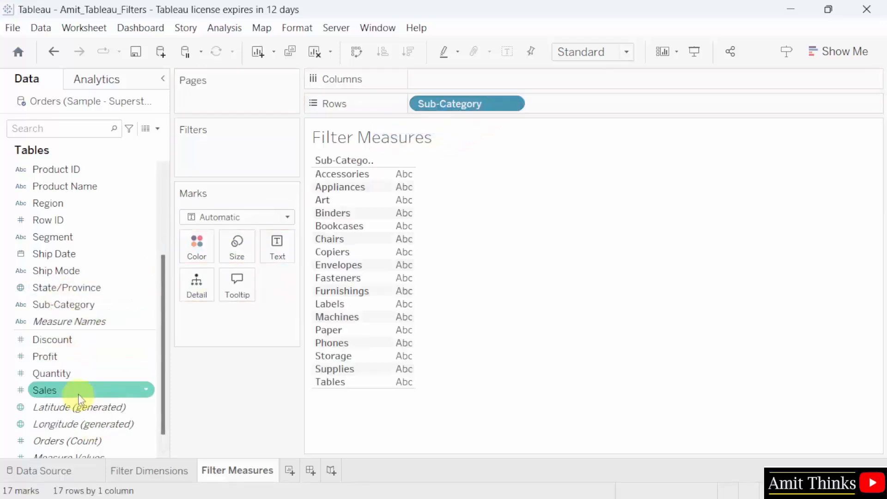
drag(87, 367, 492, 79)
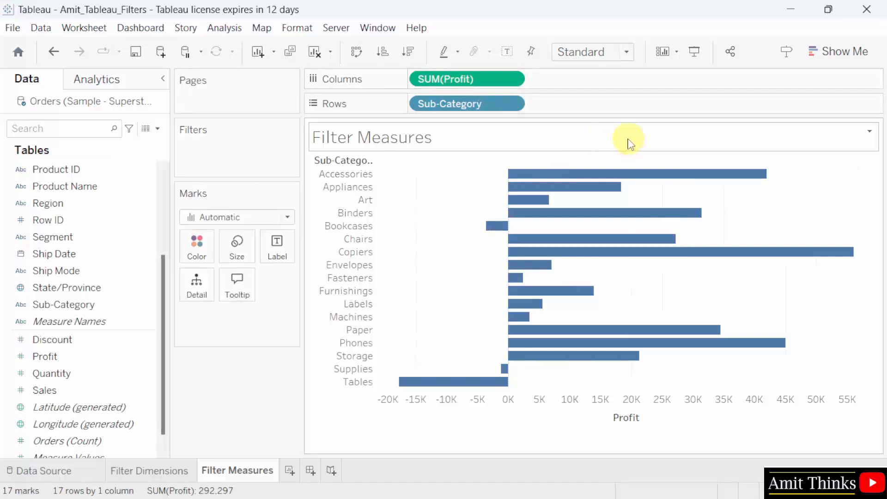
mouse_move(548, 178)
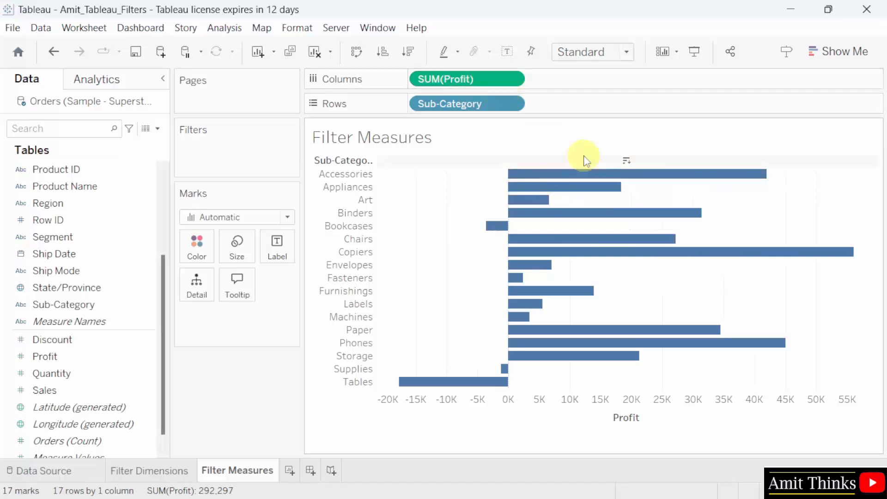
- Change the Profit pill's aggregation from Sum to Average
click(510, 78)
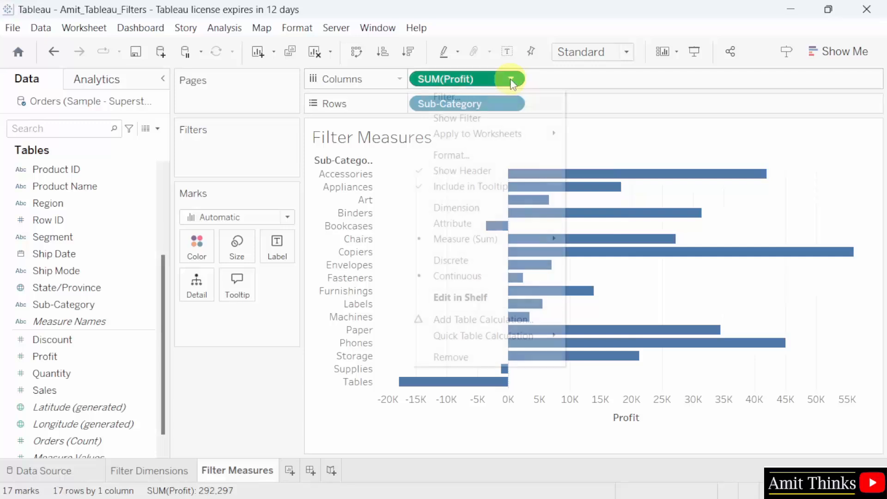
mouse_move(563, 239)
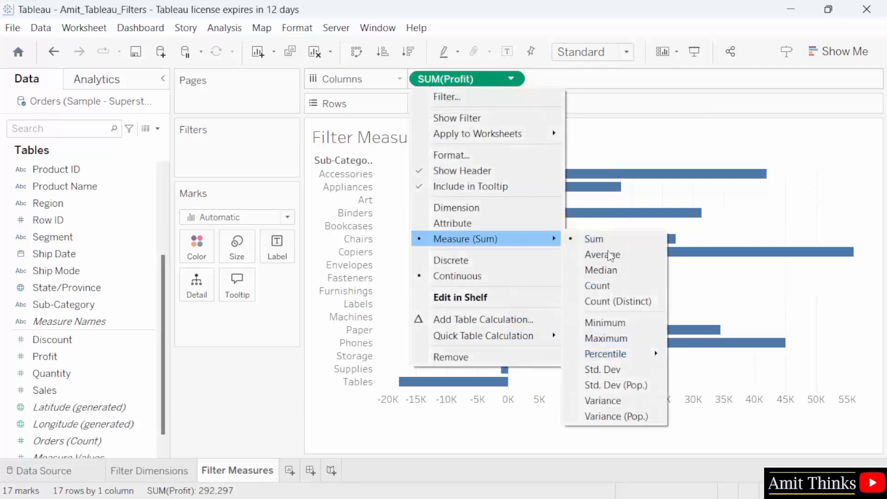
click(626, 255)
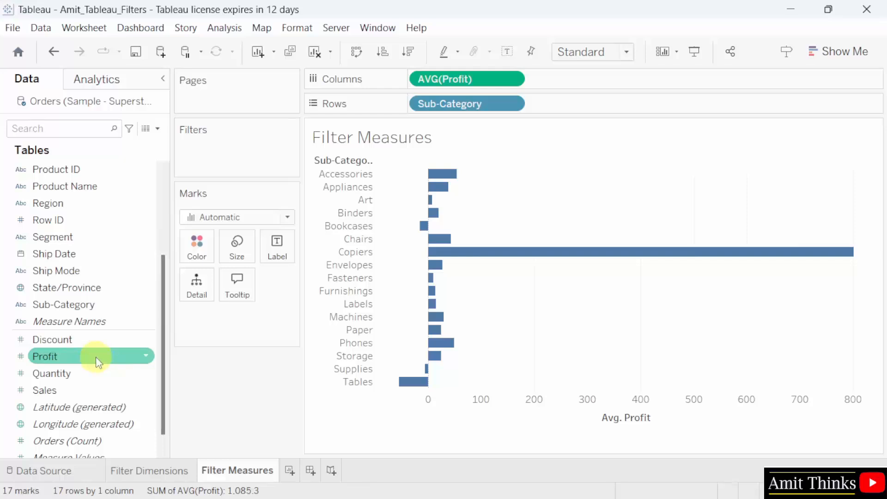
- Filter on AVG(Profit) at least 15, leaving 11 sub-categories
drag(96, 357, 253, 145)
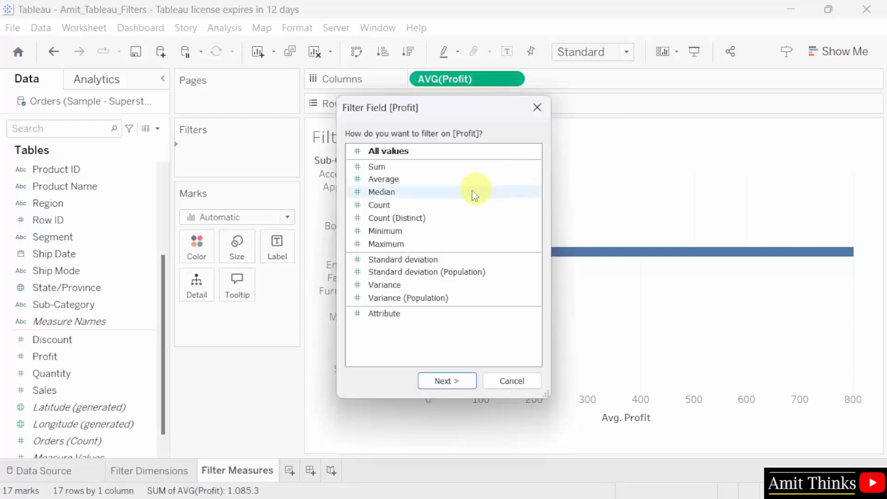
click(435, 179)
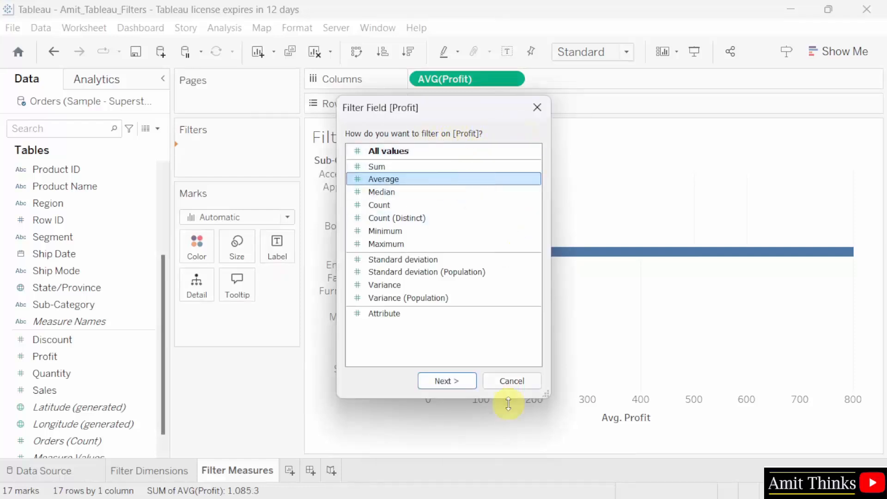
click(459, 387)
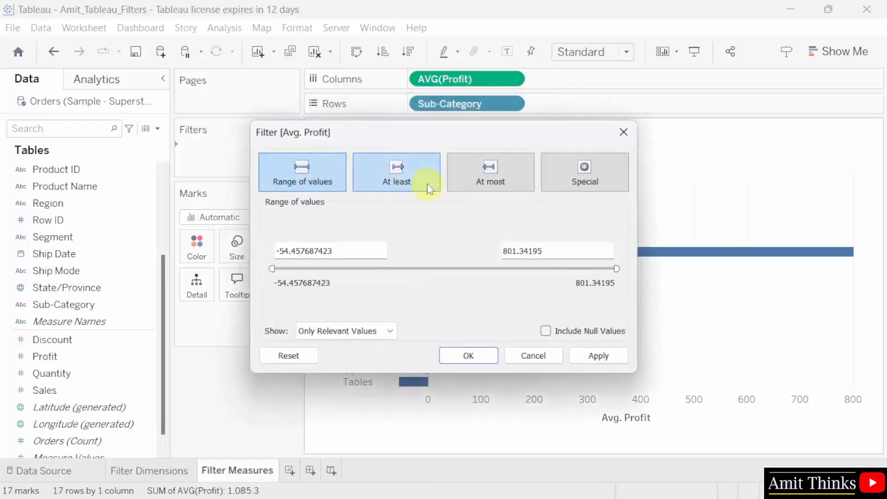
click(424, 181)
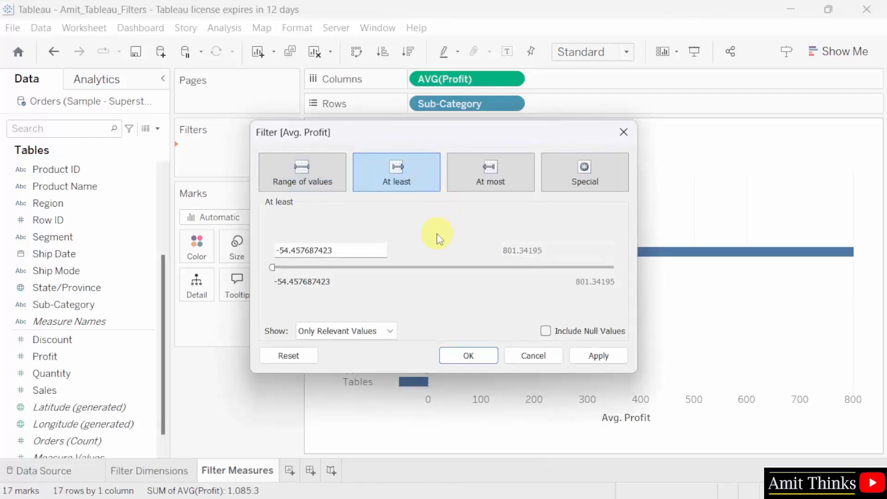
double_click(333, 248)
drag(336, 248, 273, 251)
text(15)
click(405, 174)
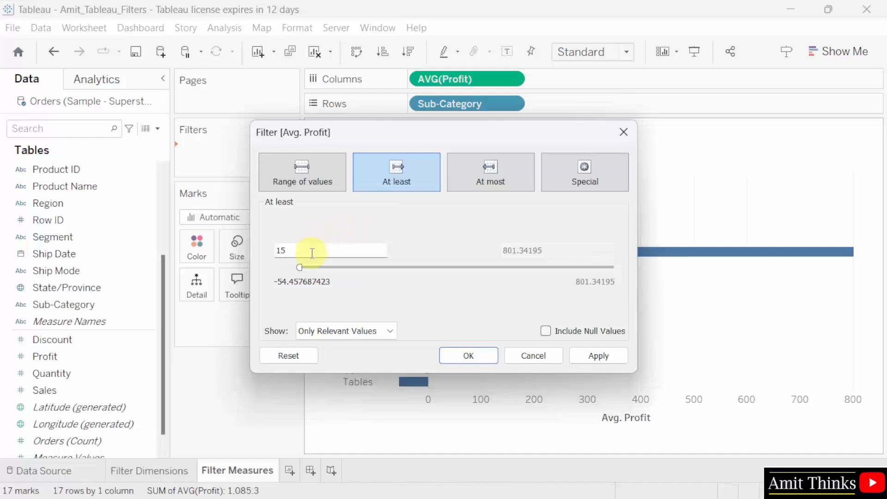
click(478, 360)
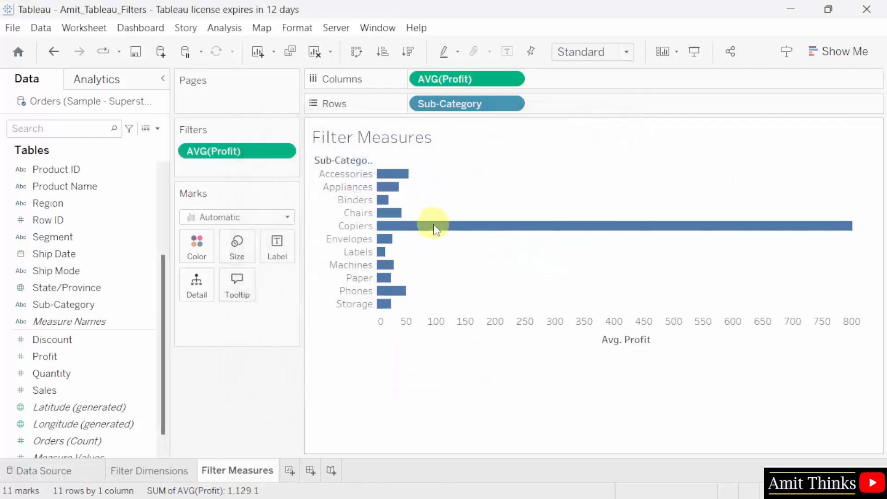
- Check the bar tooltips, including Labels at 15.1 average profit, then save the workbook
mouse_move(422, 228)
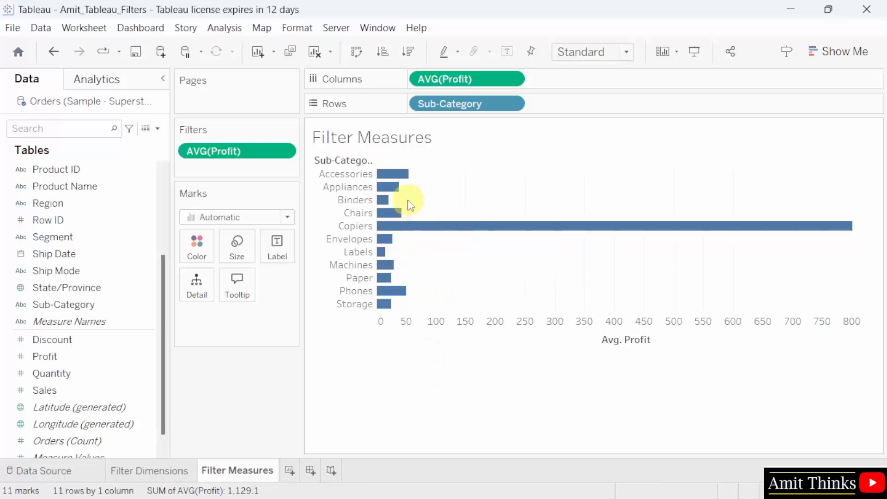
mouse_move(400, 178)
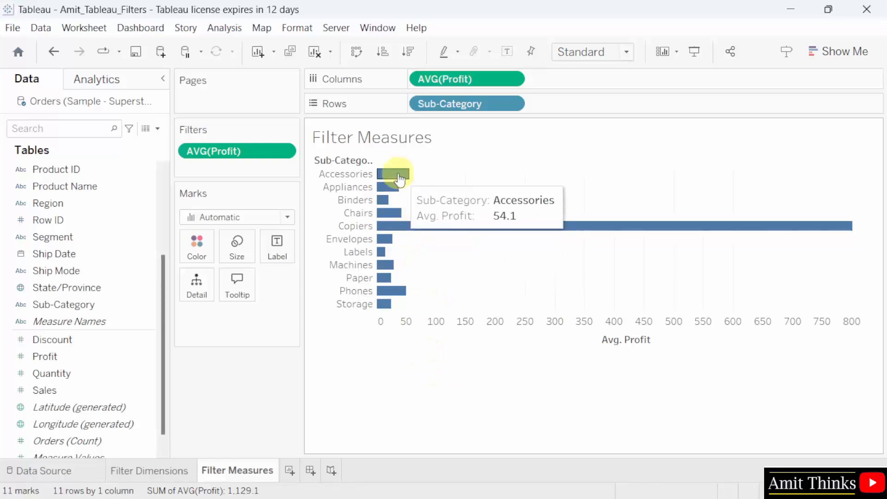
mouse_move(379, 256)
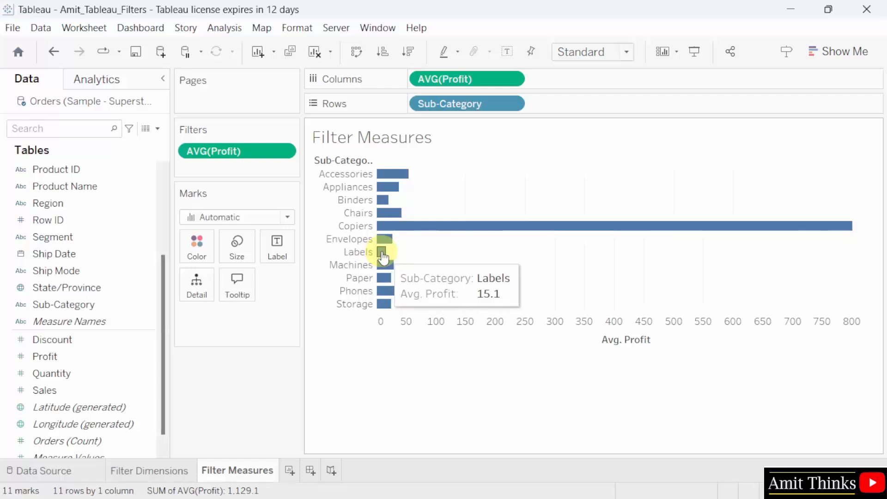
mouse_move(390, 300)
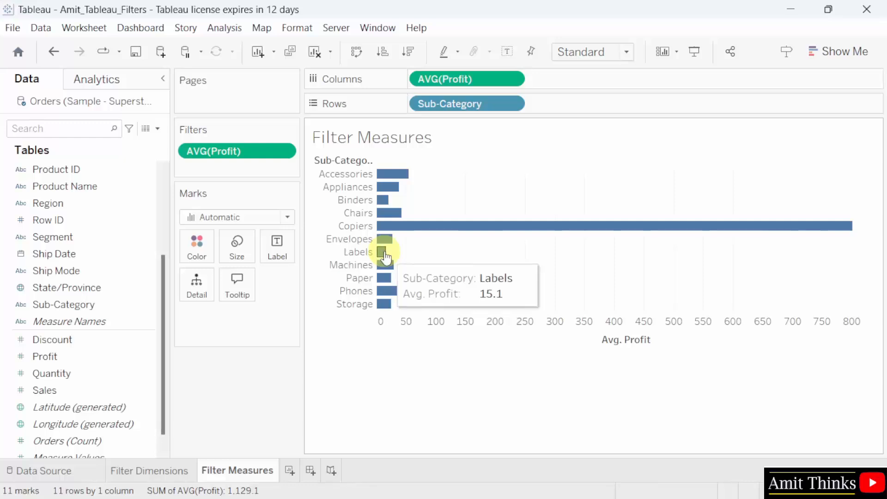
click(11, 27)
click(52, 94)
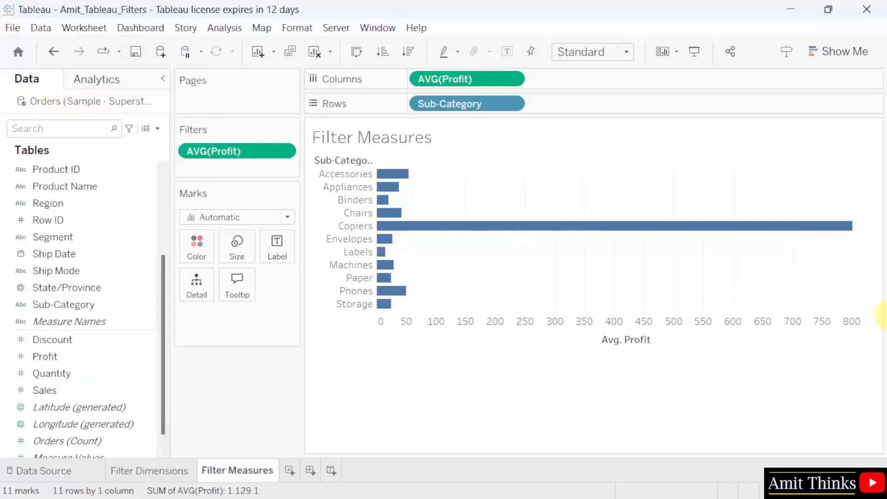
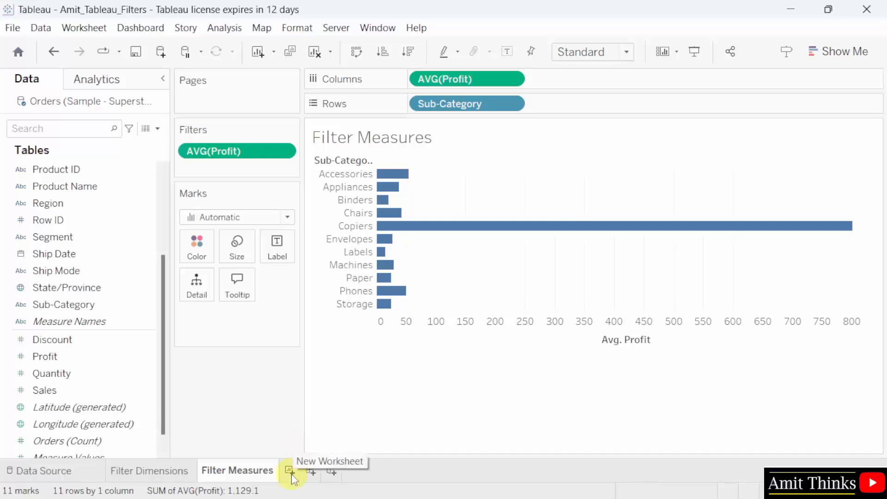
- Add a new worksheet named 'Filter Dates'
click(290, 471)
double_click(299, 470)
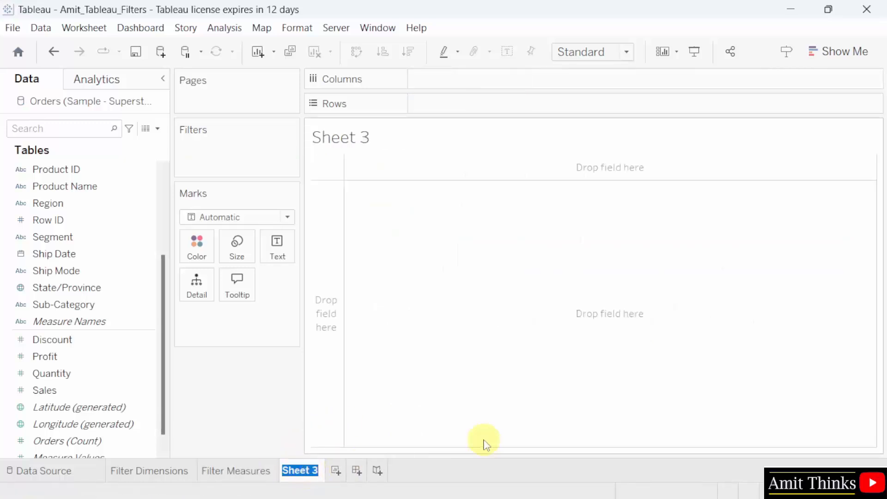
text(Filter Dates)
key(Return)
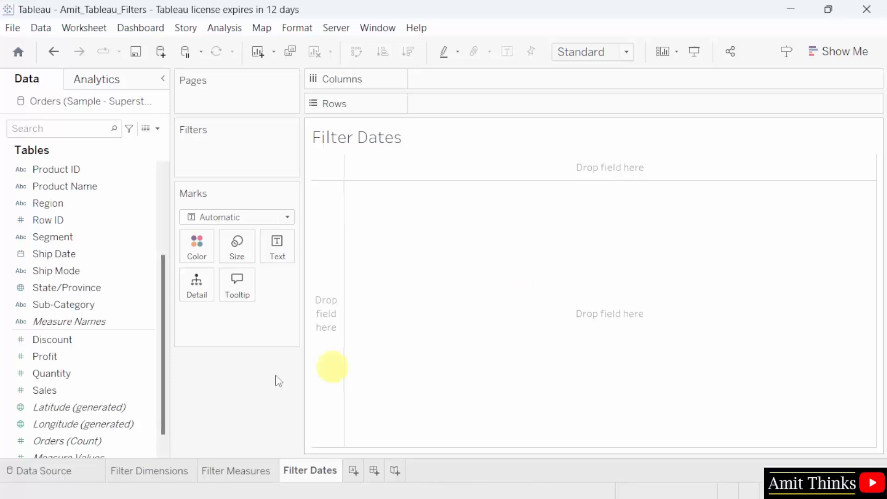
- Plot SUM(Profit) on Rows against YEAR(Order Date) on Columns as a line
click(66, 358)
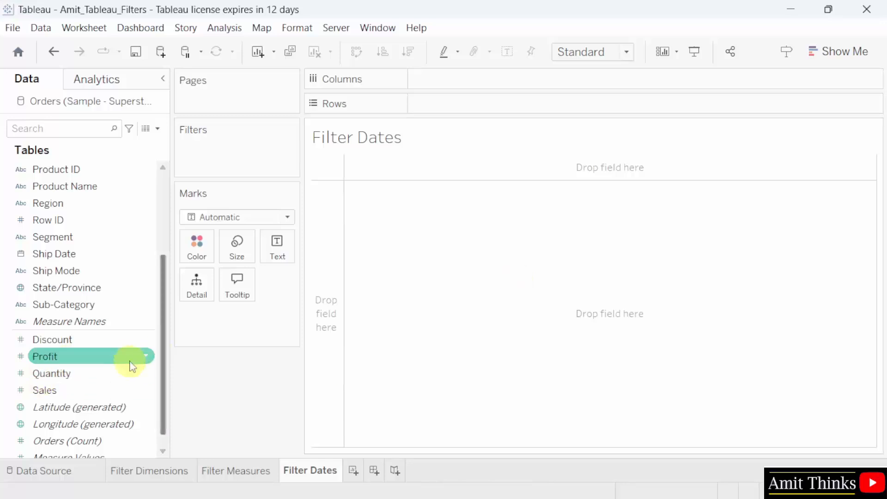
drag(130, 359, 518, 108)
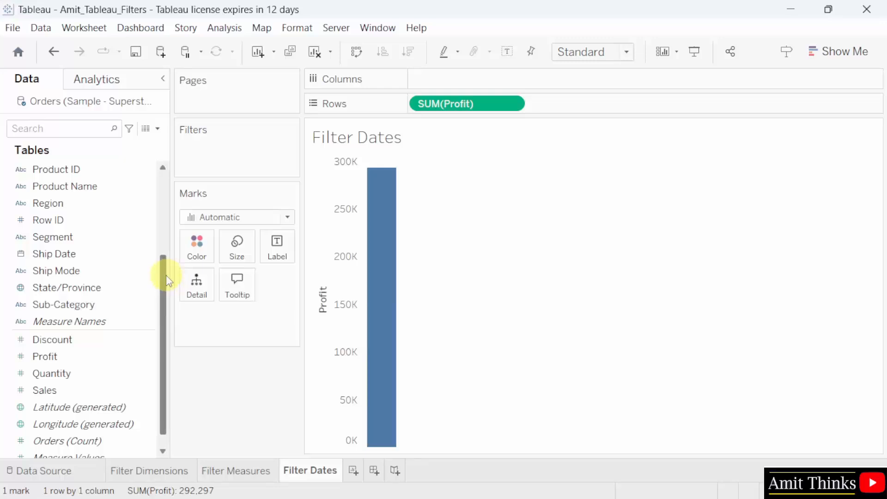
drag(166, 275, 167, 238)
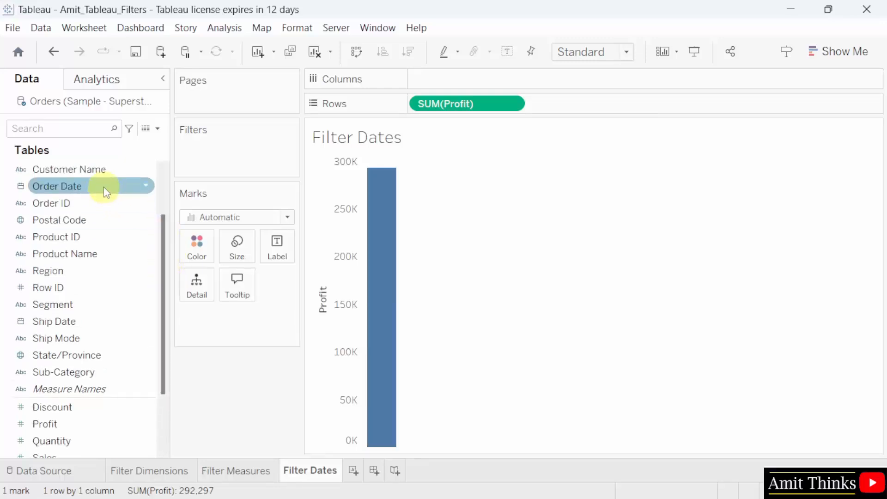
drag(104, 187, 493, 81)
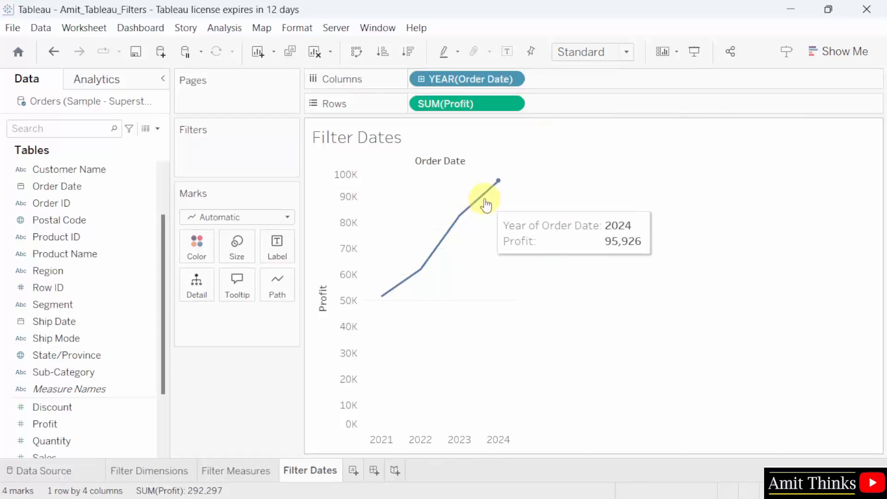
mouse_move(465, 221)
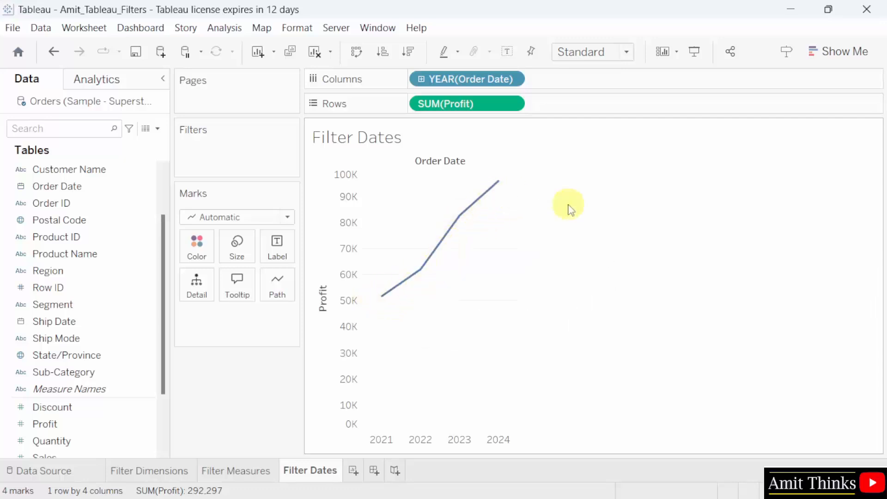
- Filter Order Date to a range of dates from 02-10-2023 to 25-12-2024
drag(93, 186, 252, 146)
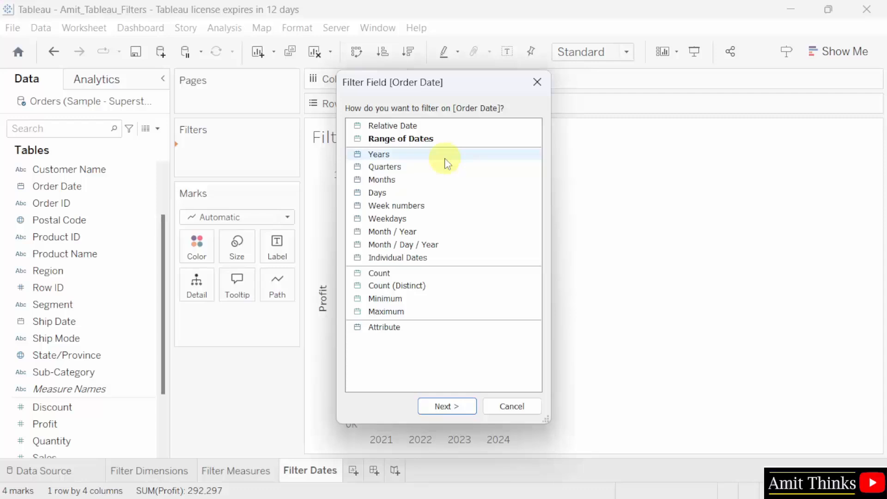
click(505, 140)
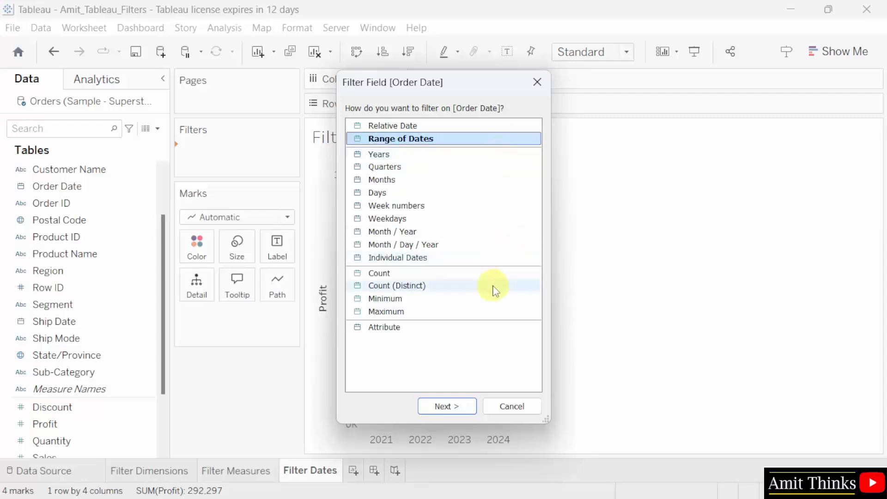
click(456, 408)
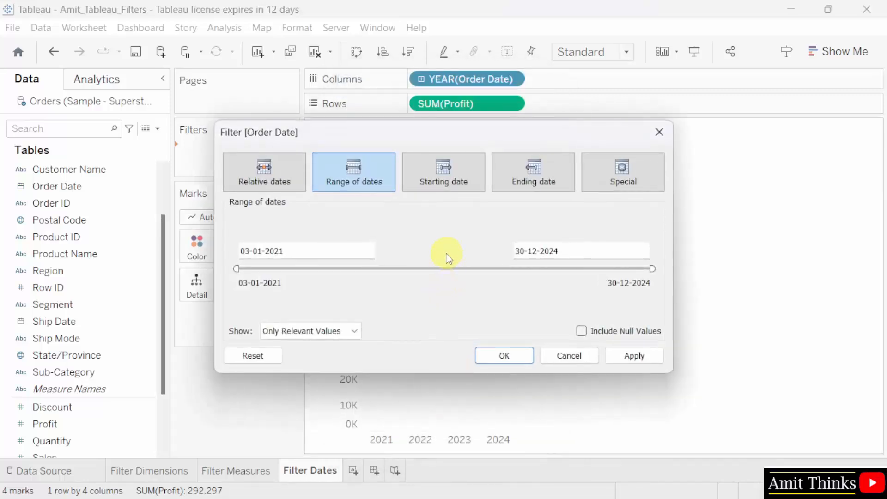
click(376, 171)
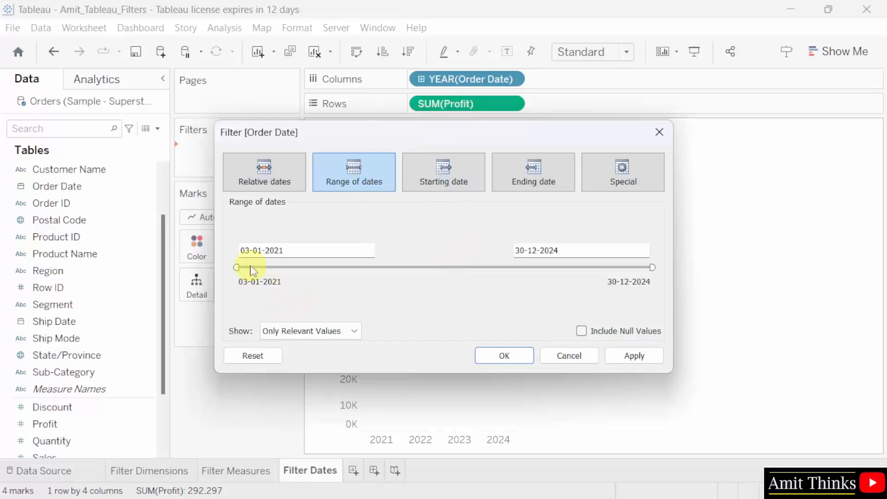
click(249, 250)
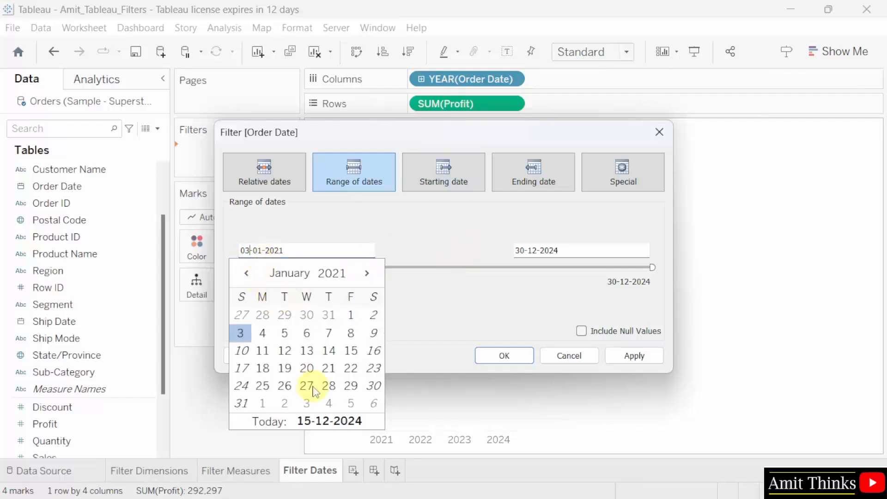
click(413, 312)
drag(236, 267, 517, 268)
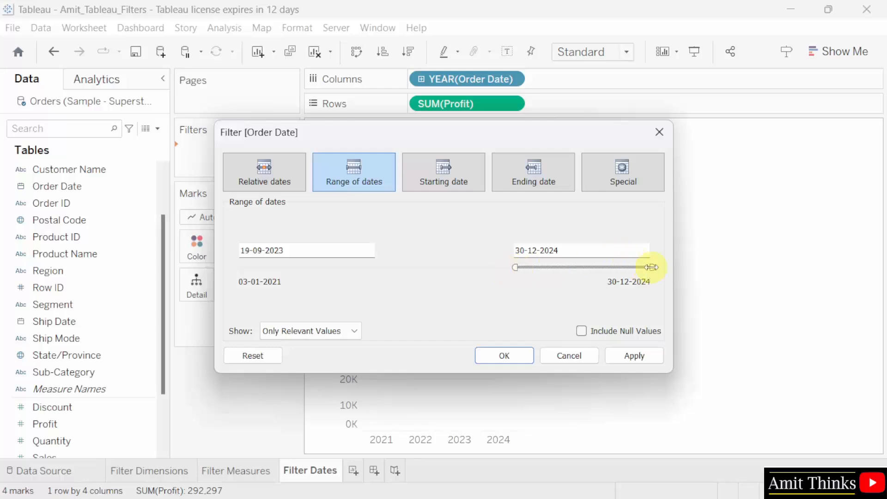
mouse_move(652, 267)
mouse_down()
mouse_move(515, 266)
mouse_move(650, 268)
mouse_up()
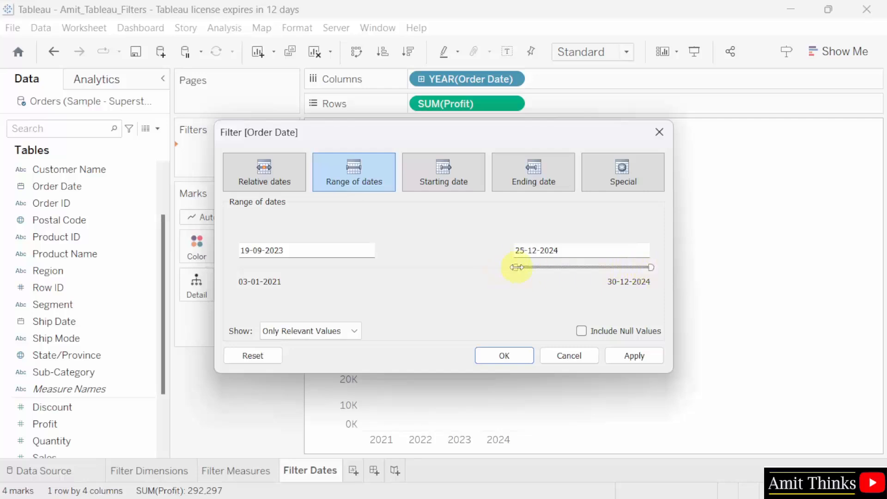
drag(519, 267, 521, 268)
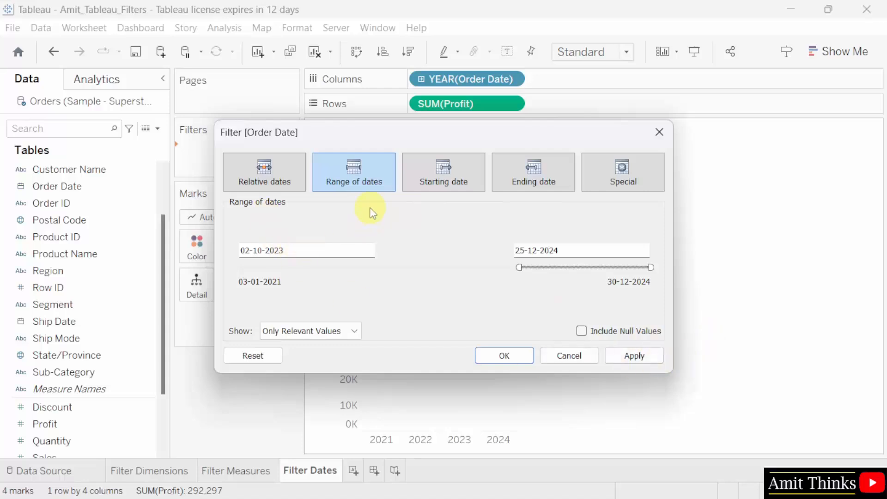
click(635, 355)
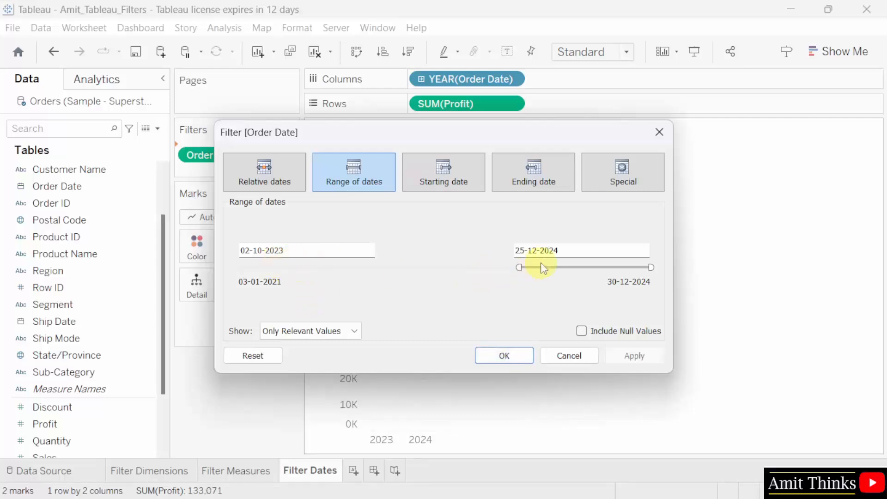
- Confirm the date filter and set the sheet's Fit to Entire View
click(517, 363)
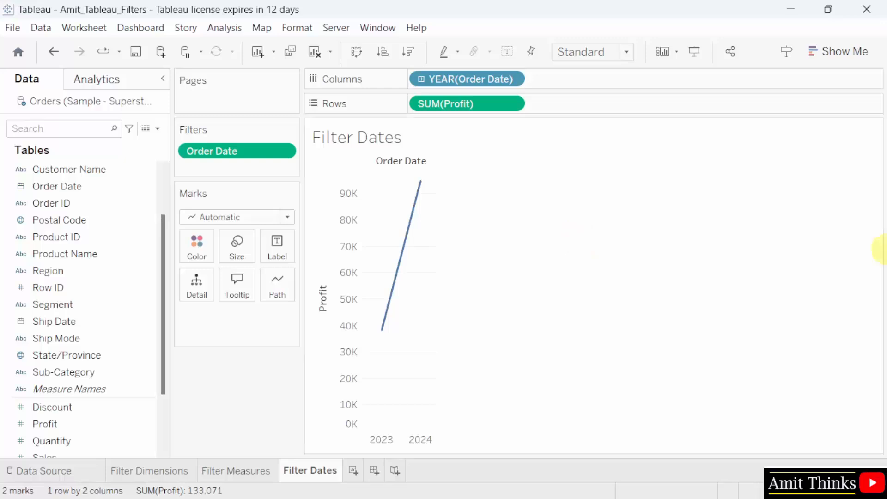
mouse_move(409, 231)
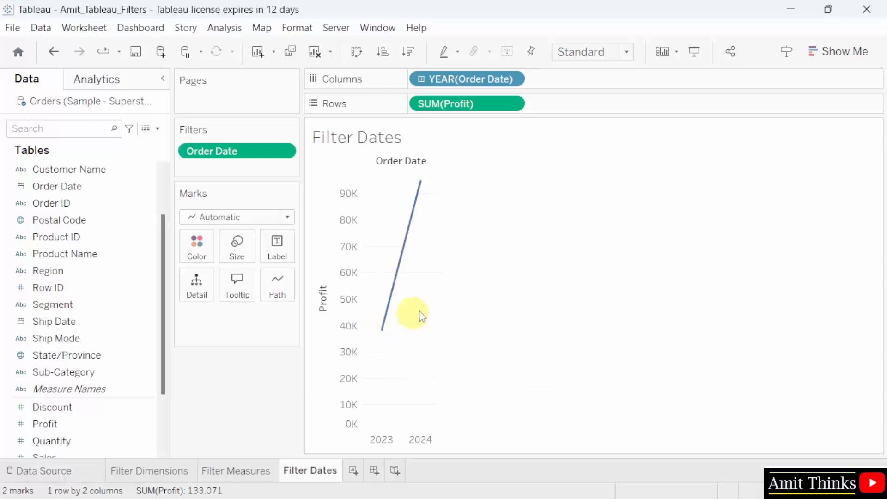
click(620, 52)
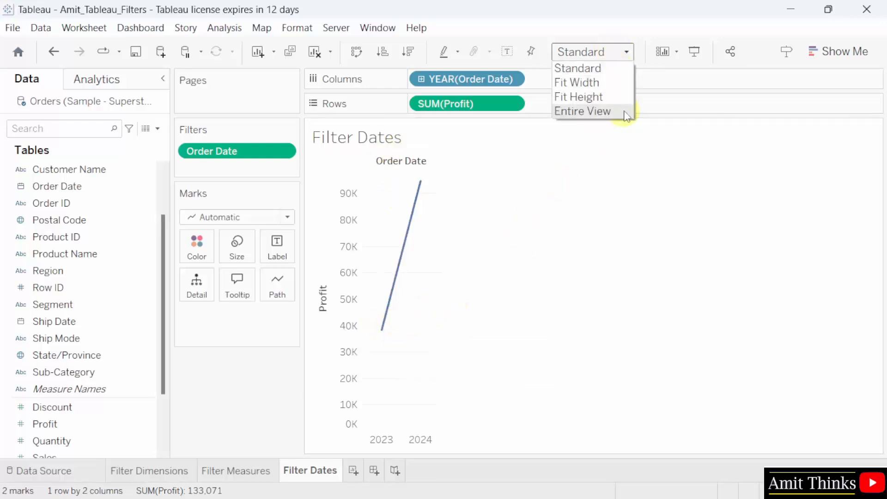
click(624, 112)
mouse_move(503, 337)
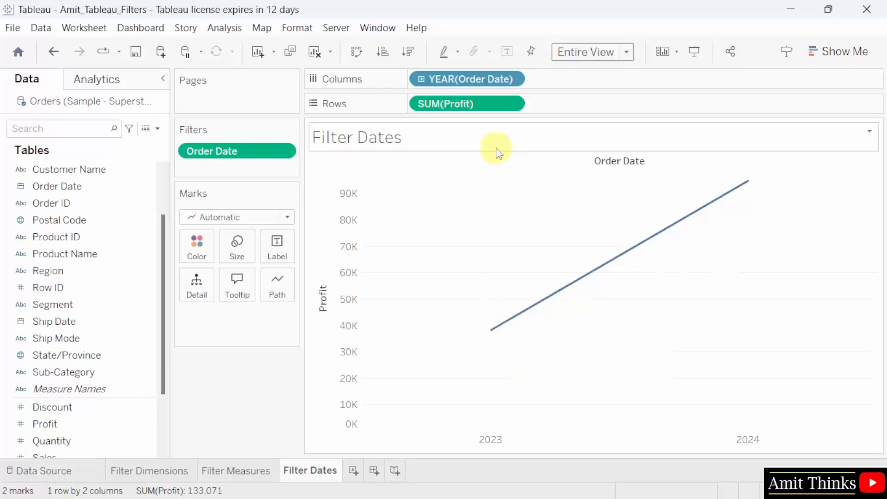
- Recheck the Order Date filter range, leaving it unchanged, then save the workbook
right_click(284, 153)
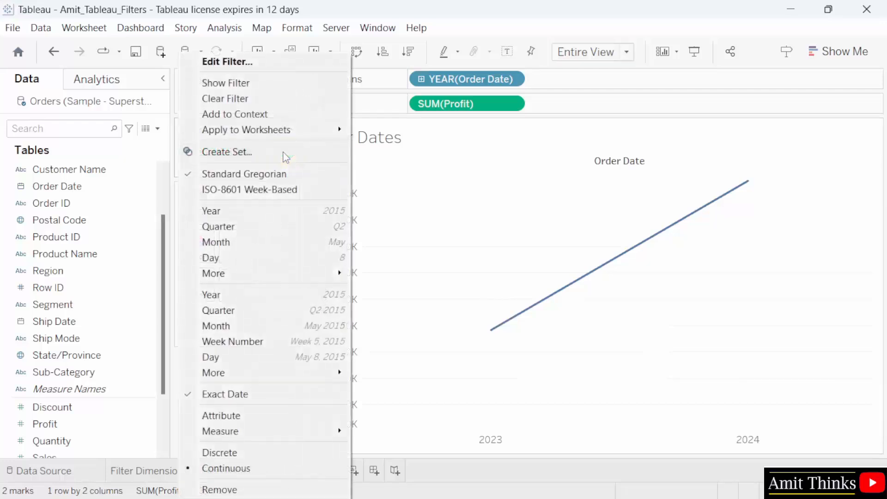
click(287, 60)
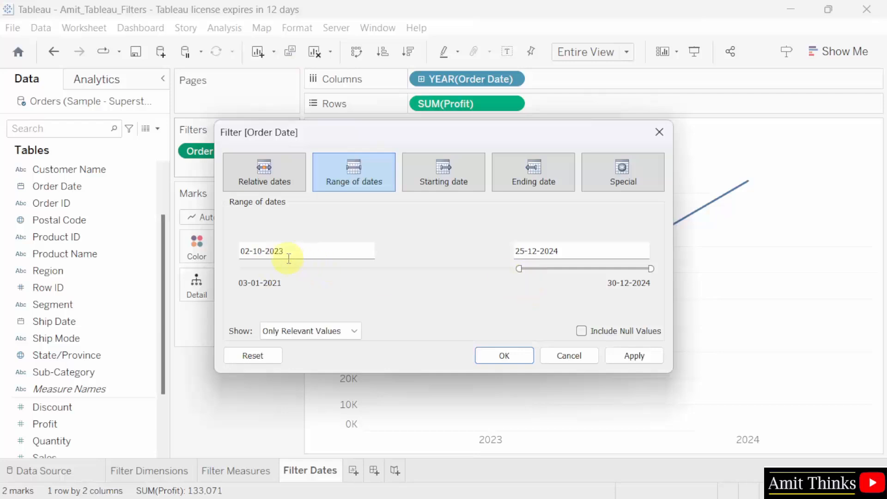
click(274, 254)
click(634, 355)
click(504, 356)
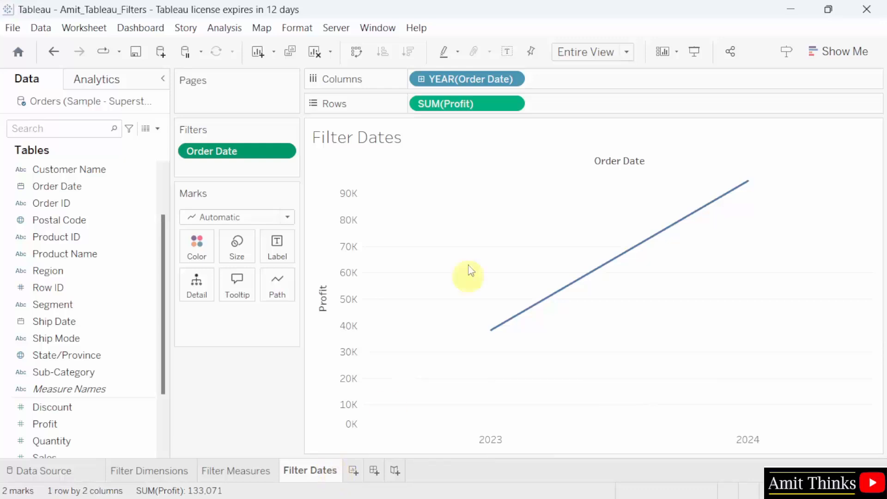
click(12, 28)
click(48, 98)
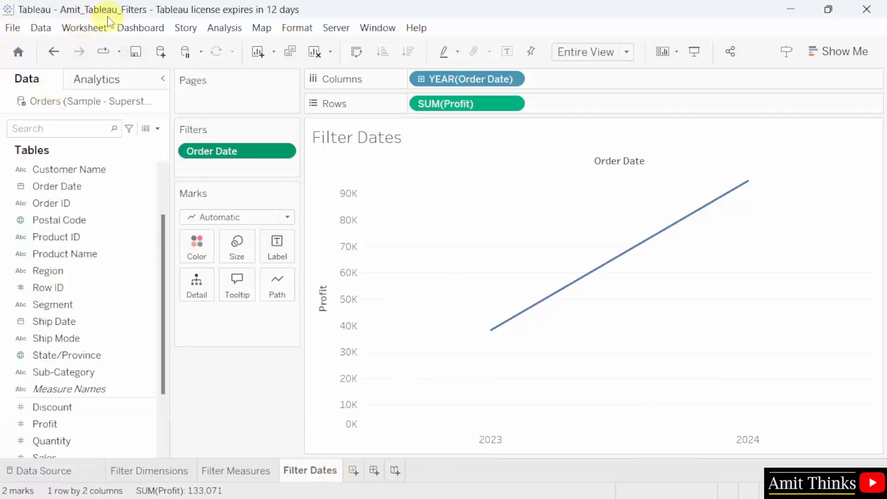
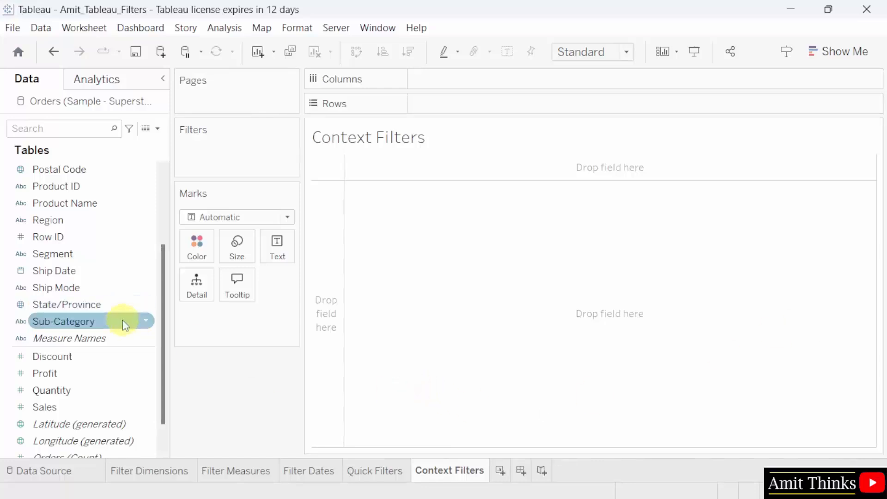
- Put Sub-Category on the Rows shelf to list all 17 sub-categories
drag(124, 325, 515, 105)
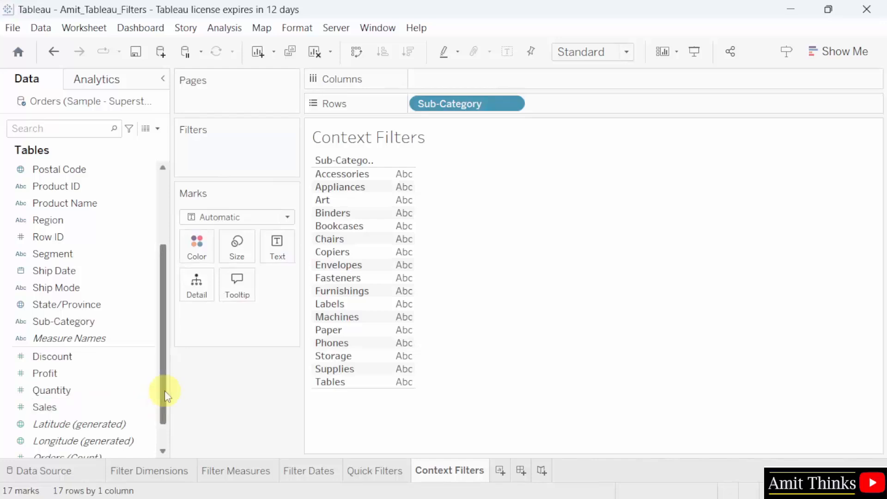
drag(165, 393, 165, 407)
- Add Sales to Columns to get 17 SUM(Sales) bars totaling 2,326,534
drag(134, 372, 515, 83)
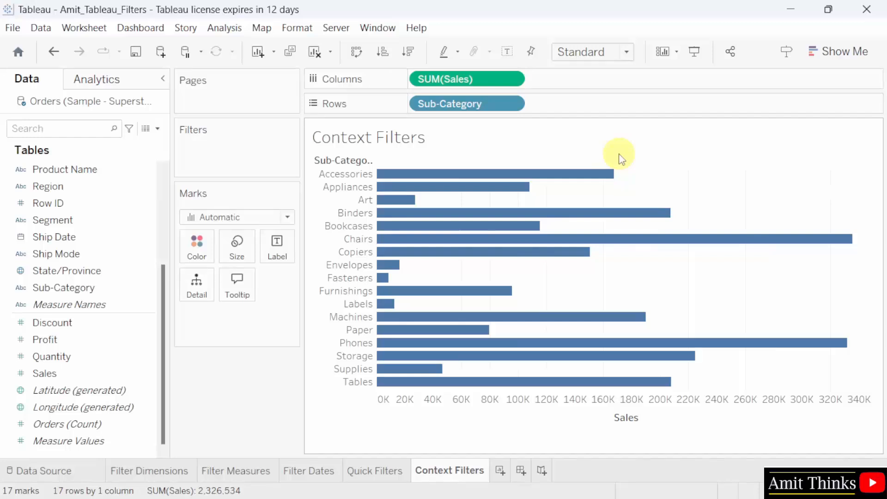
mouse_move(533, 177)
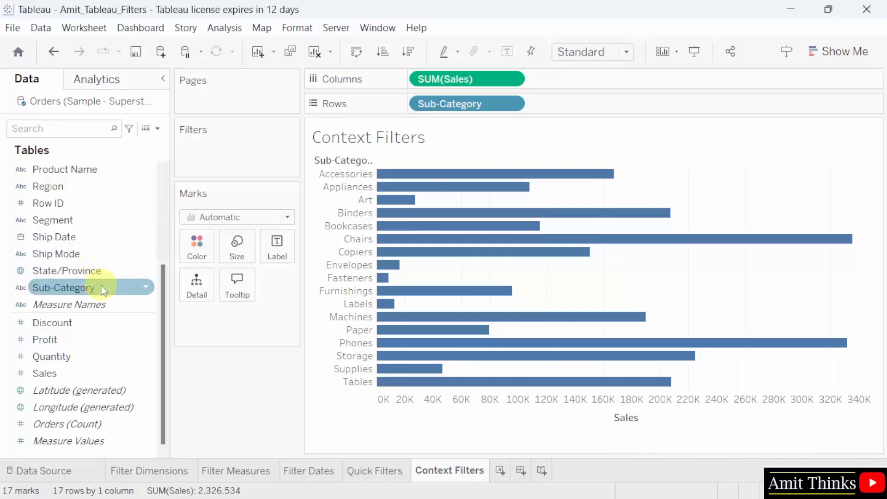
- Filter Sub-Category to the top 5 by Sum of Sales, leaving Binders, Chairs, Phones, Storage and Tables
drag(122, 287, 271, 147)
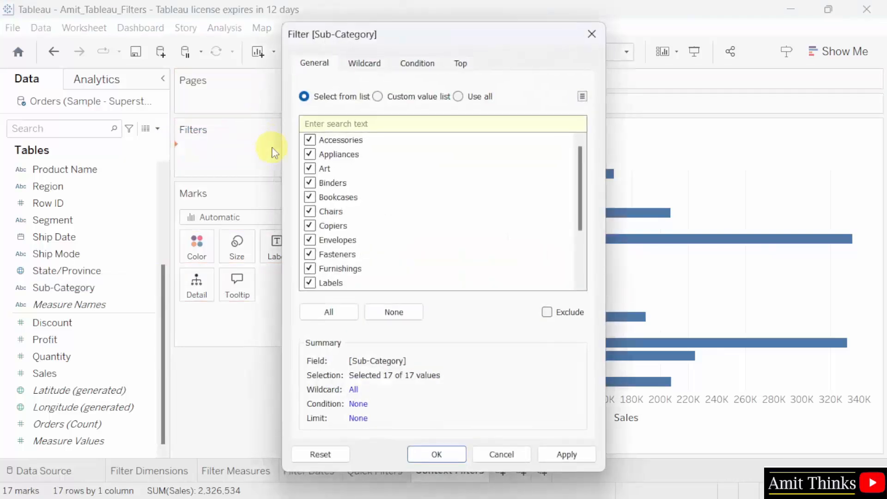
click(462, 63)
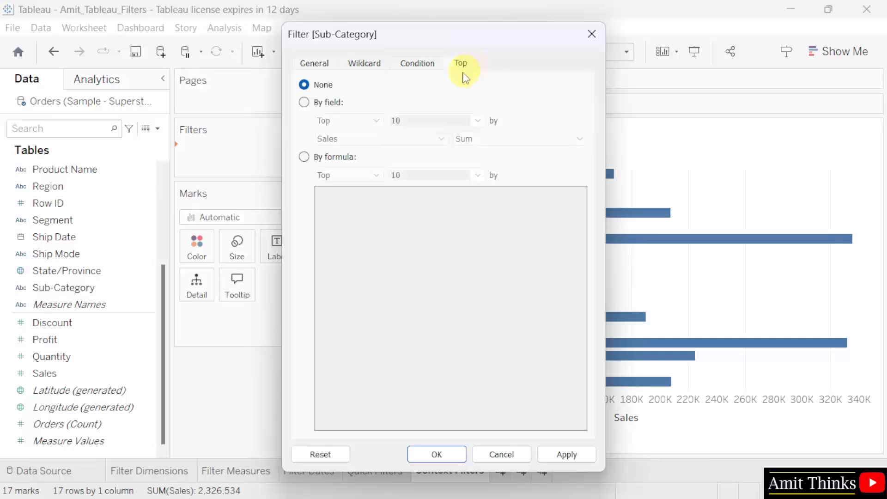
click(303, 102)
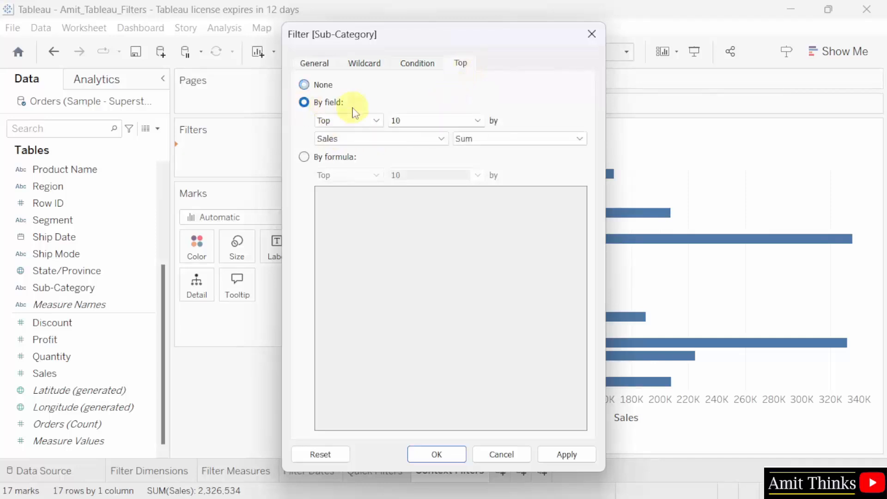
click(412, 122)
key(BackSpace)
key(BackSpace)
text(5)
click(566, 453)
click(442, 456)
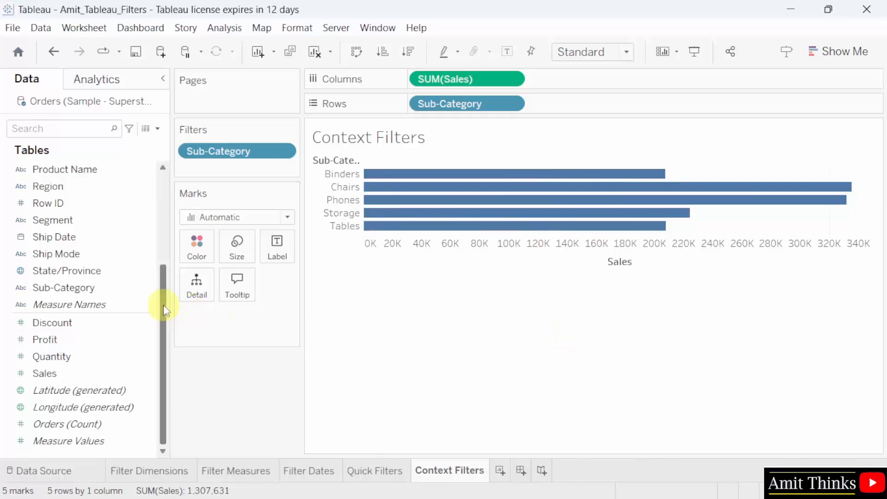
- Add a Category filter keeping only Office Supplies, leaving the Binders and Storage bars
drag(165, 303, 164, 158)
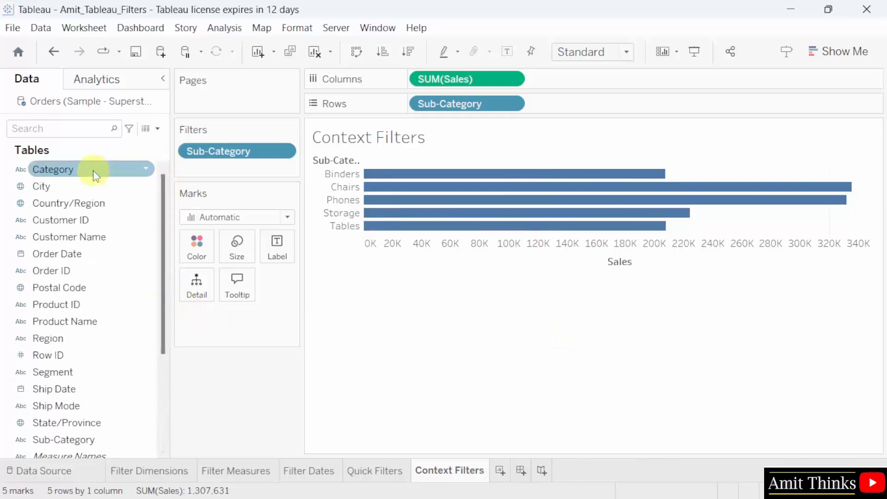
mouse_move(94, 175)
mouse_down()
mouse_move(247, 163)
mouse_move(267, 174)
mouse_move(260, 175)
mouse_up()
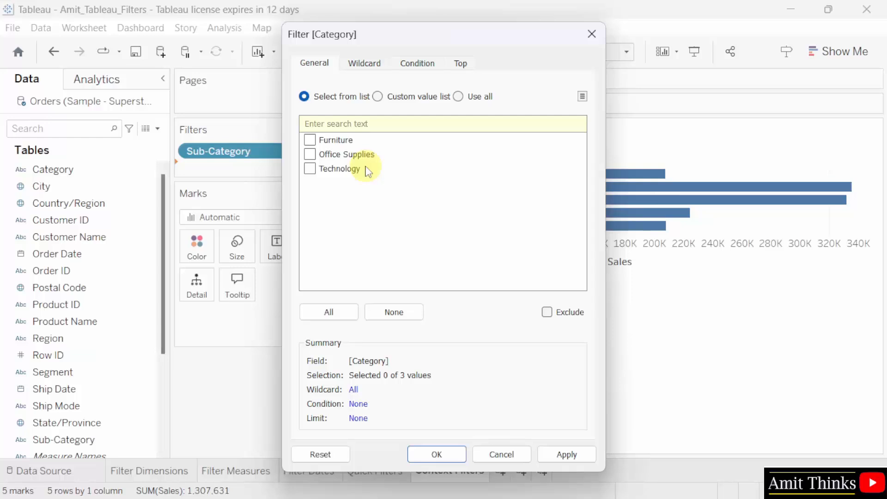
click(310, 155)
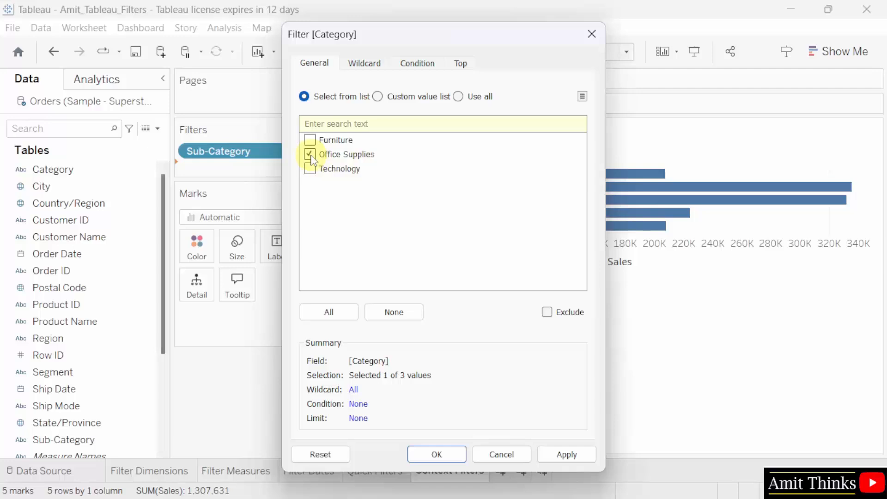
click(584, 459)
click(445, 454)
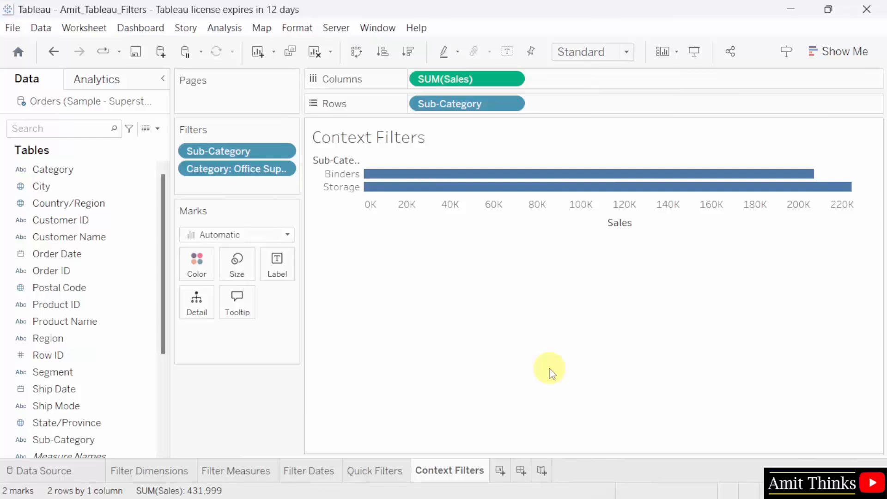
- Add the Category filter to context so the top 5 become Appliances, Binders, Paper, Storage, Supplies
mouse_move(402, 182)
click(287, 172)
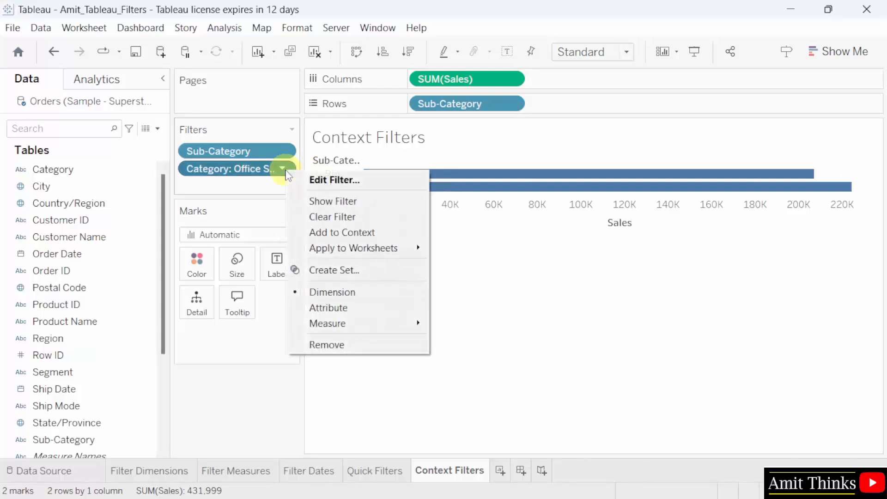
click(383, 233)
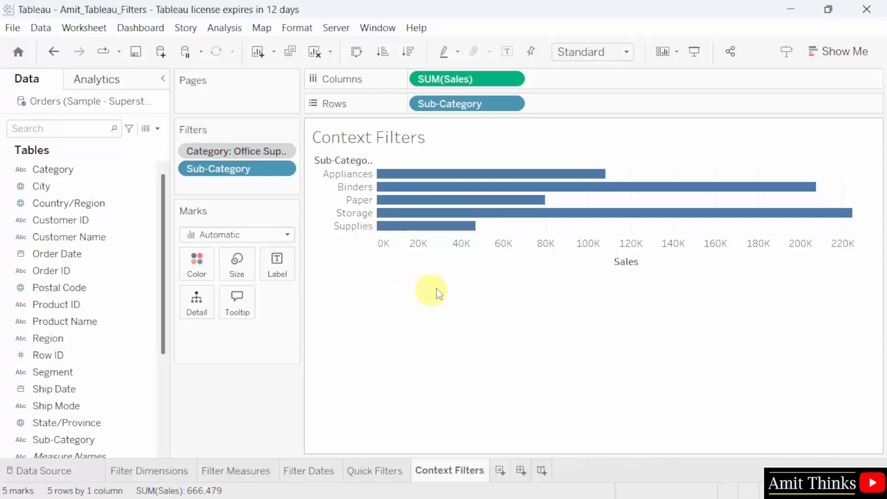
mouse_move(462, 191)
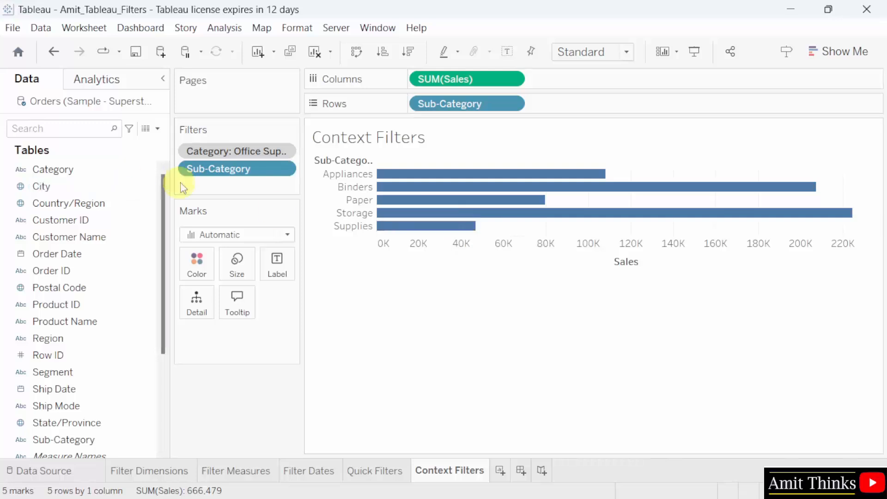
click(12, 28)
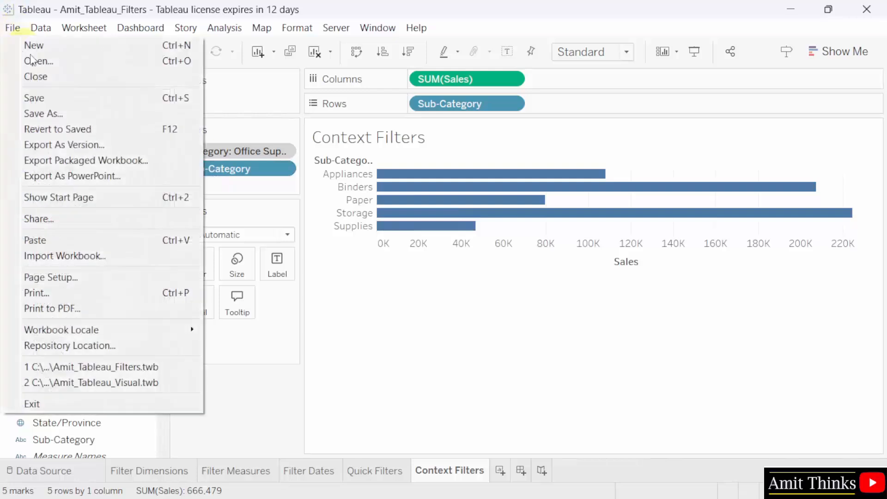
click(70, 97)
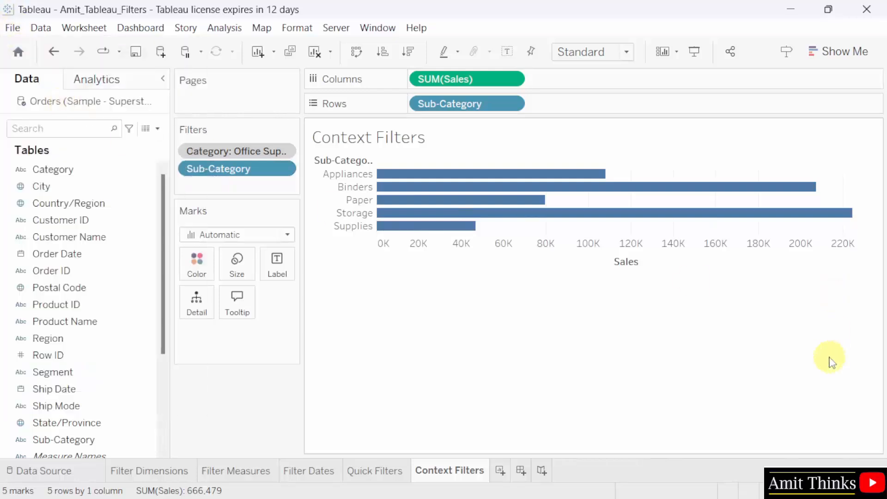
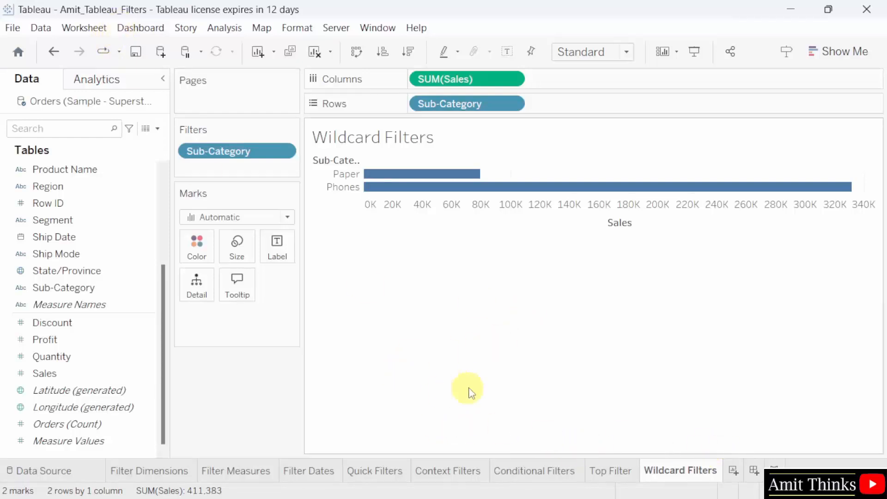
- With the Wildcard Filters sheet showing Paper and Phones, open the File menu
click(12, 28)
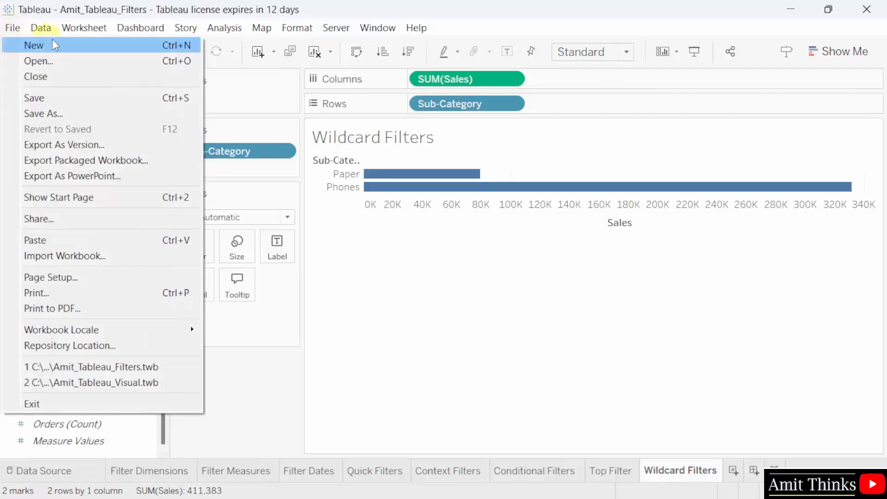
- Create a new blank workbook, close the filters workbook, and maximize Book3
click(137, 45)
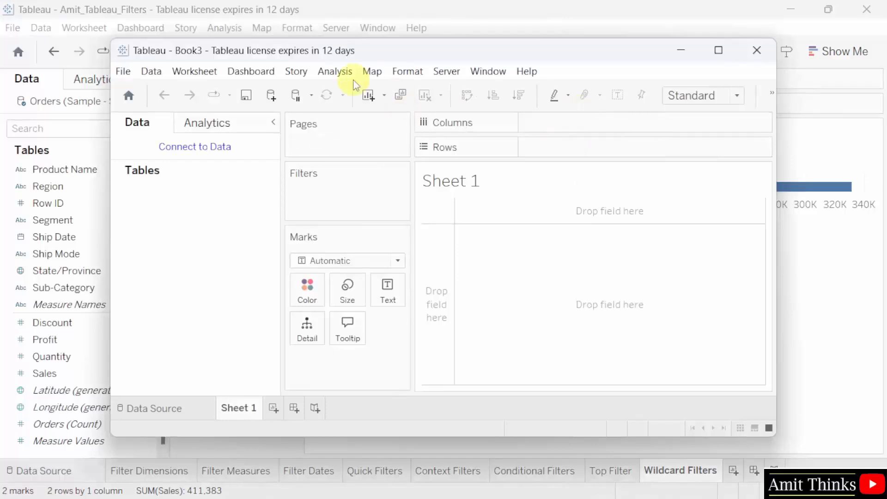
click(876, 10)
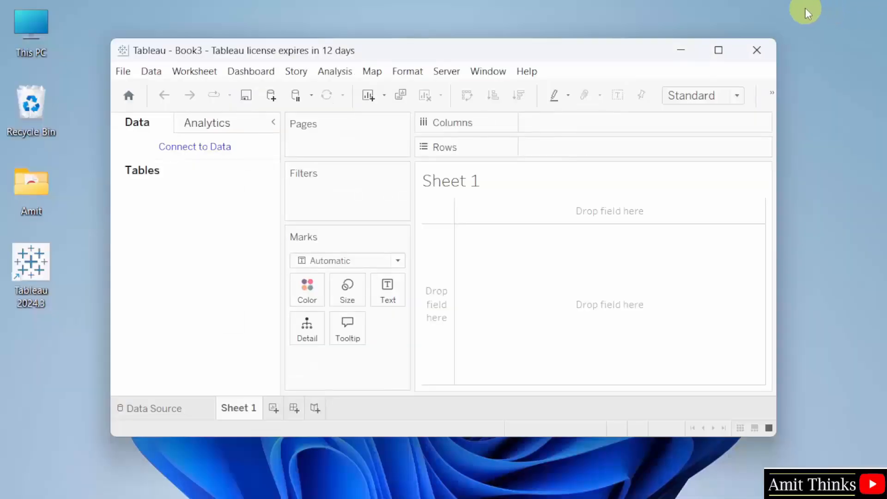
click(718, 50)
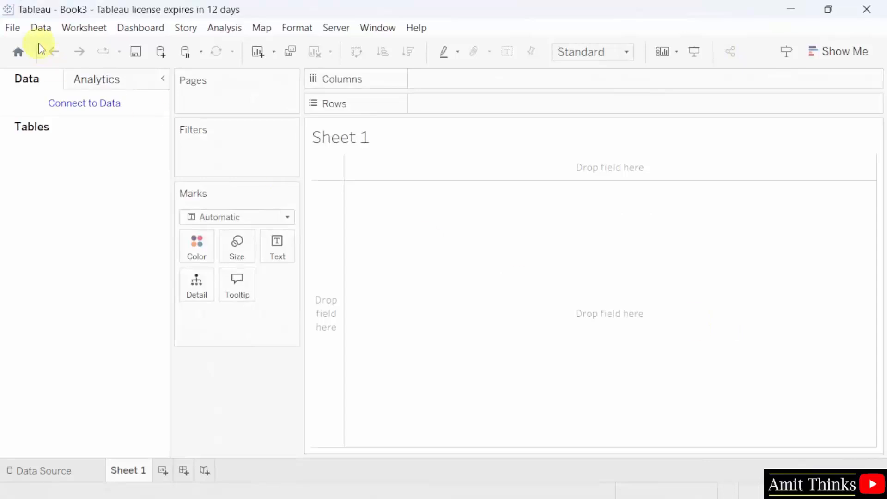
- Save the new workbook as Amit_Tableau_Groups.twb in the Workbooks folder
click(13, 27)
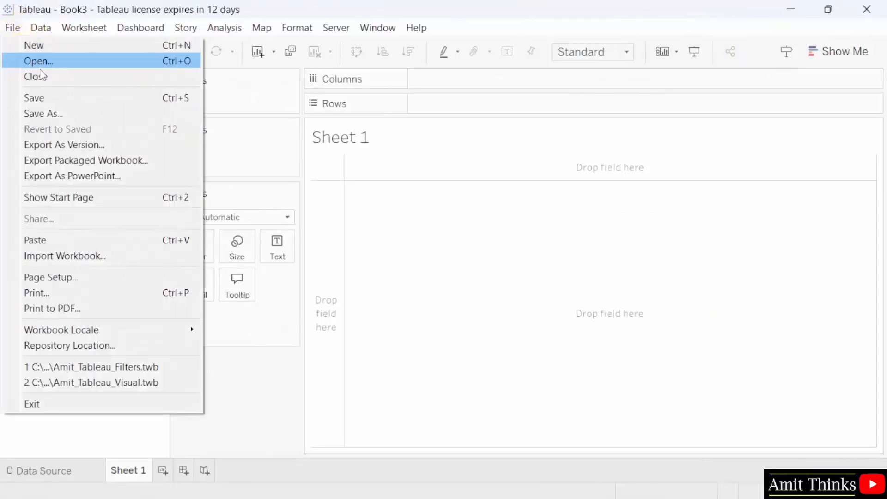
click(111, 99)
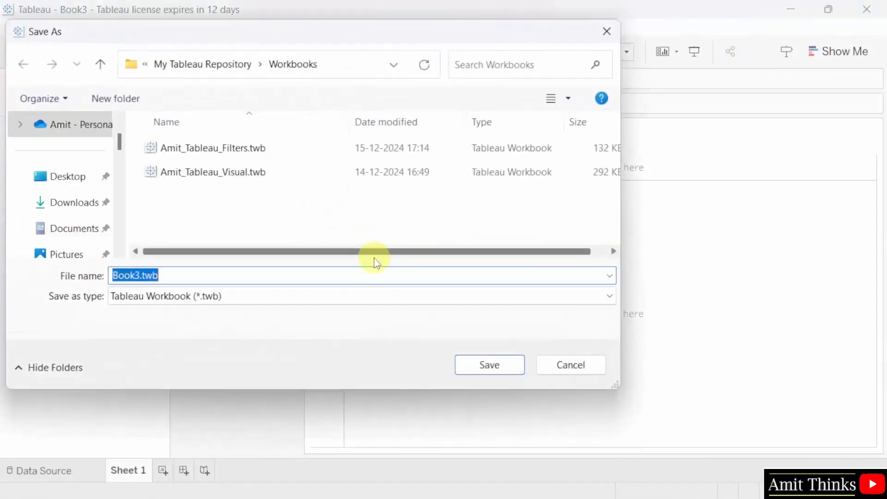
key(Home)
key(Delete)
key(Delete)
key(Delete)
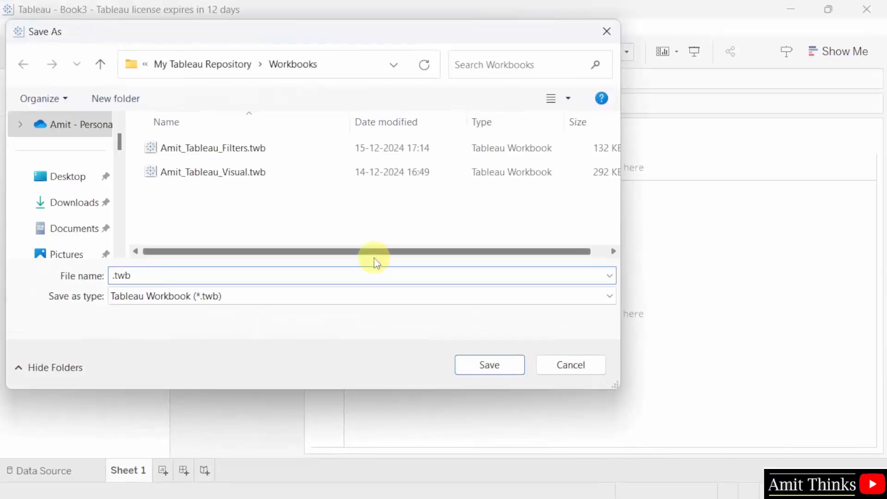
text(a)
key(BackSpace)
text(Amit_Tableau_)
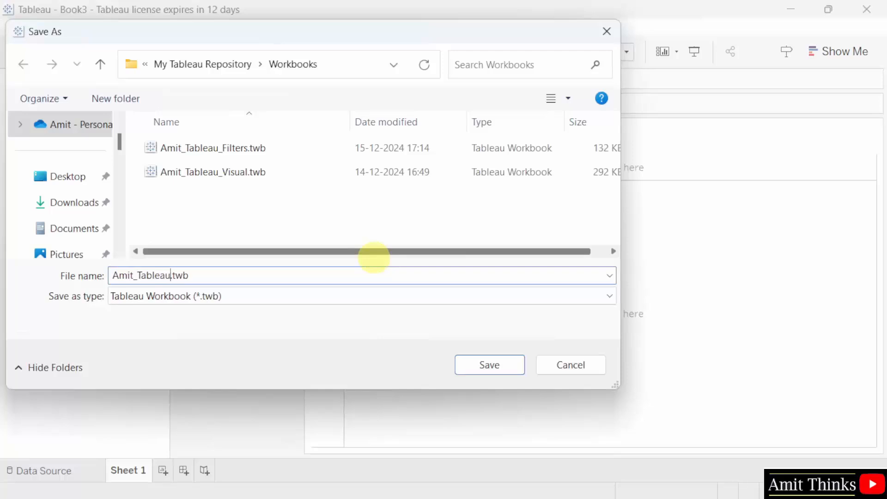
text(Groups)
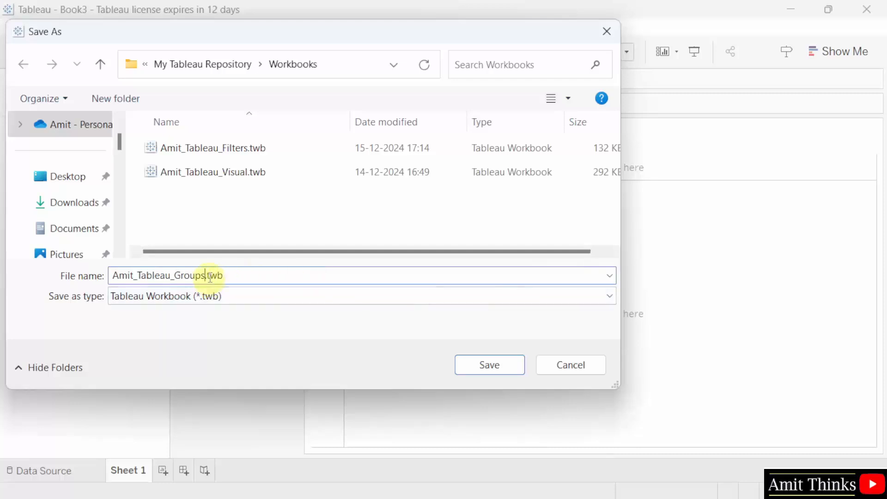
drag(208, 277, 240, 276)
click(286, 281)
click(362, 64)
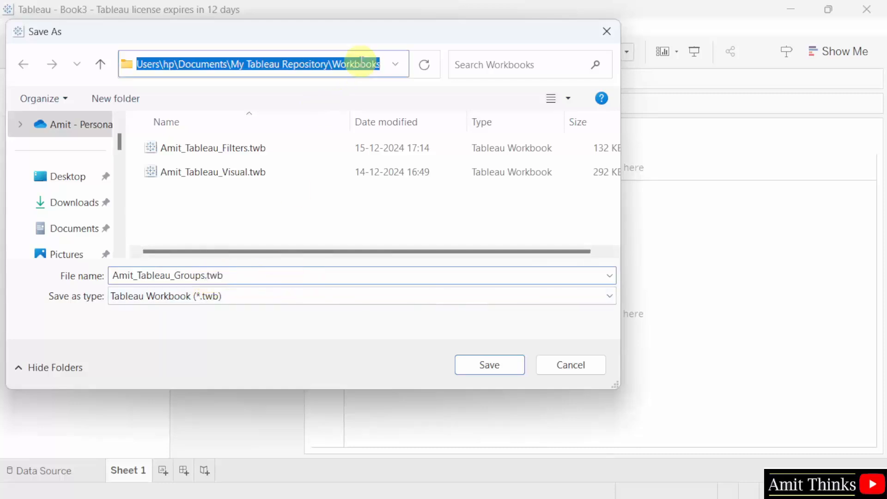
click(402, 214)
click(491, 366)
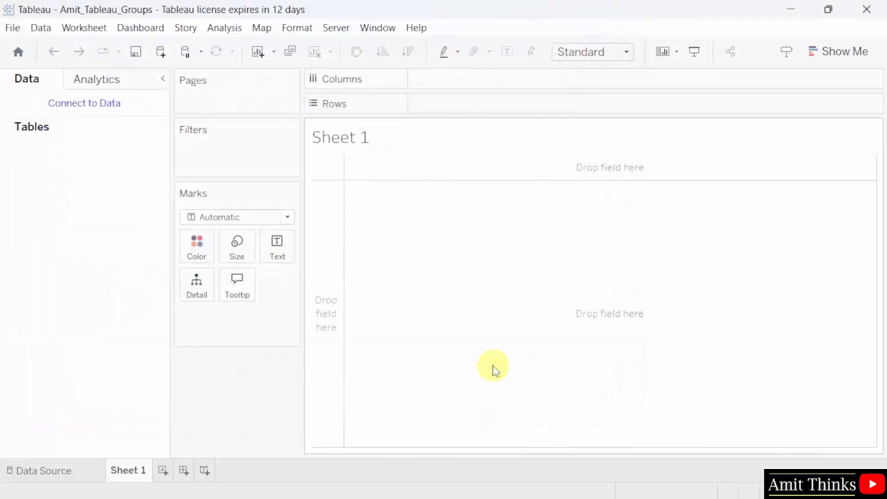
- Connect to the Sample - Superstore.xls Microsoft Excel file
click(116, 107)
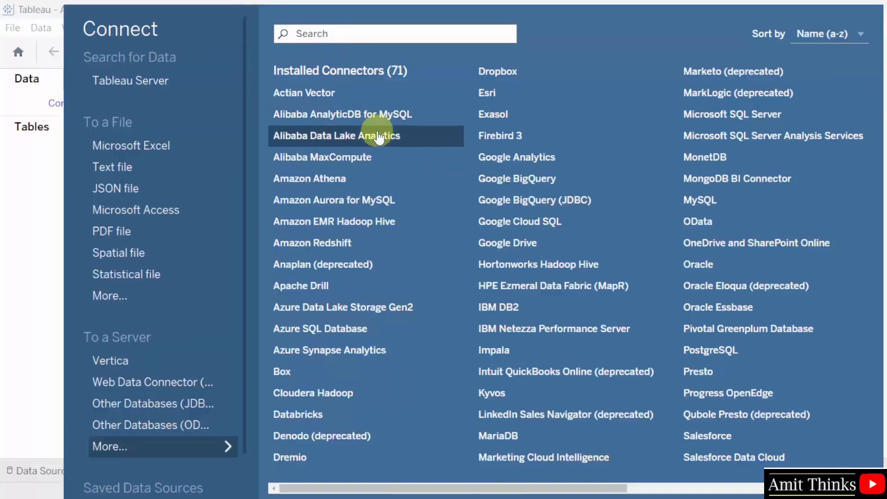
scroll(206, 148, down, 2)
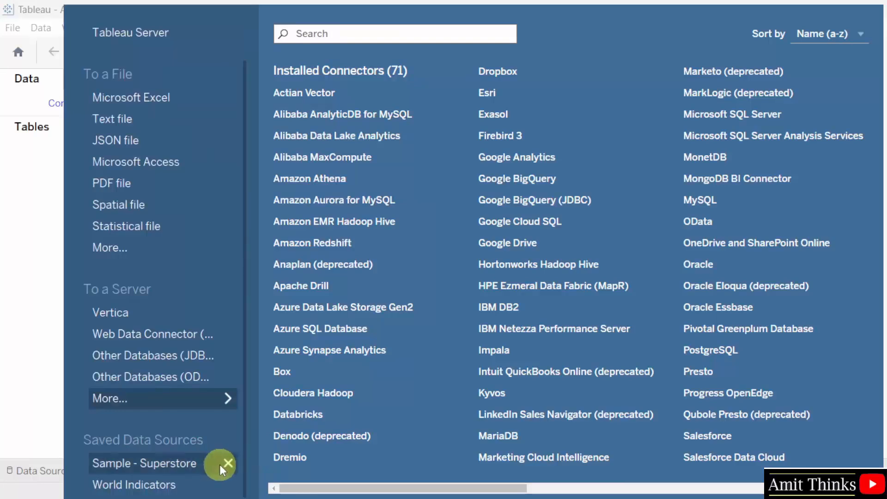
click(189, 98)
click(360, 60)
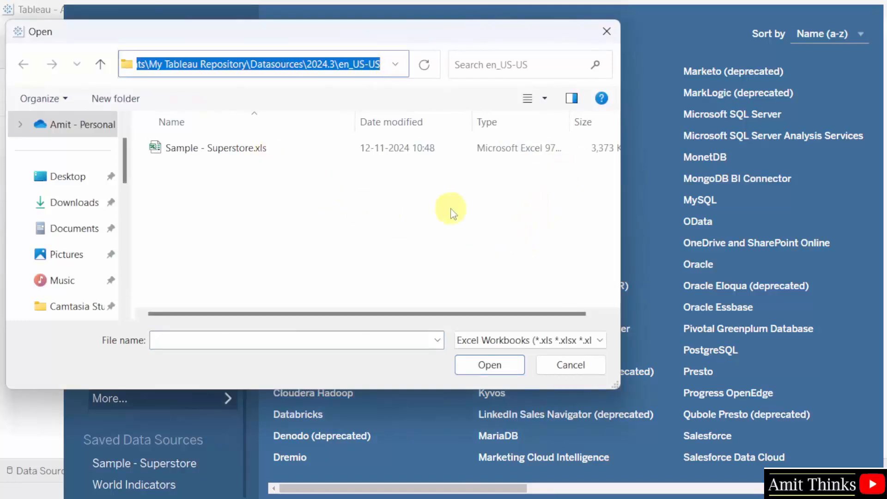
click(253, 64)
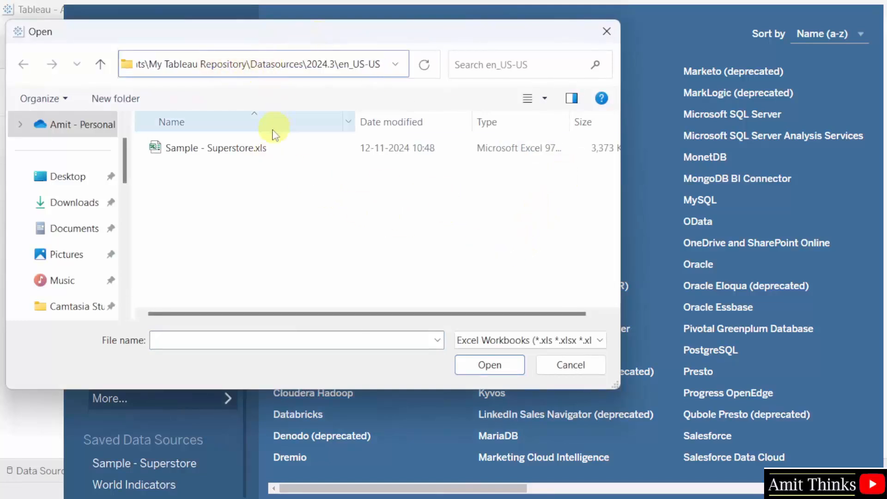
click(297, 232)
click(250, 148)
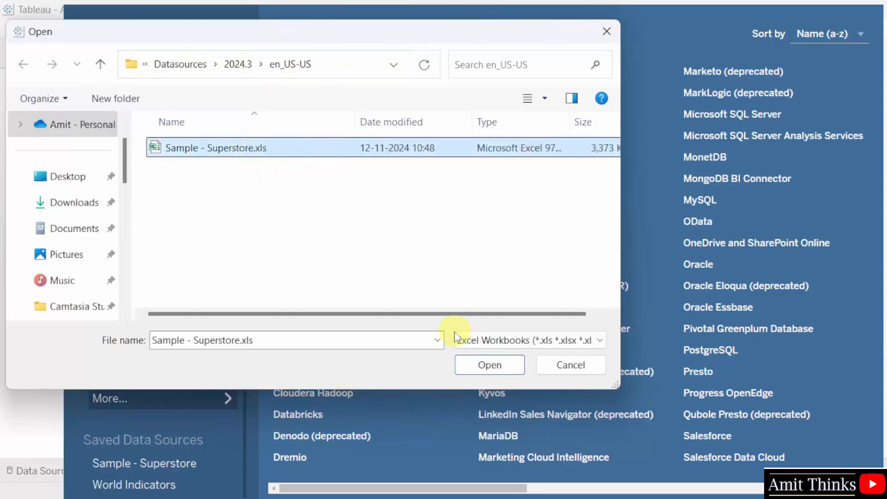
click(487, 363)
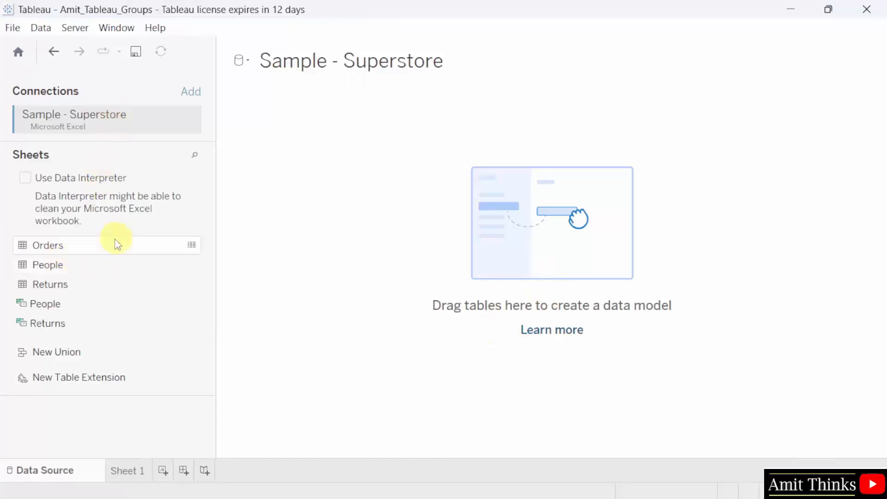
- Add the Orders table to the data source and go to Sheet 1
drag(113, 240, 369, 224)
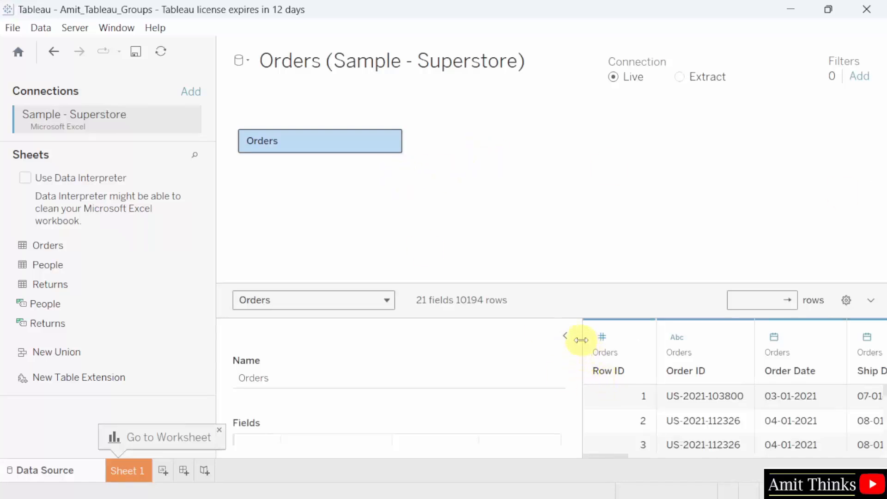
drag(581, 340, 394, 340)
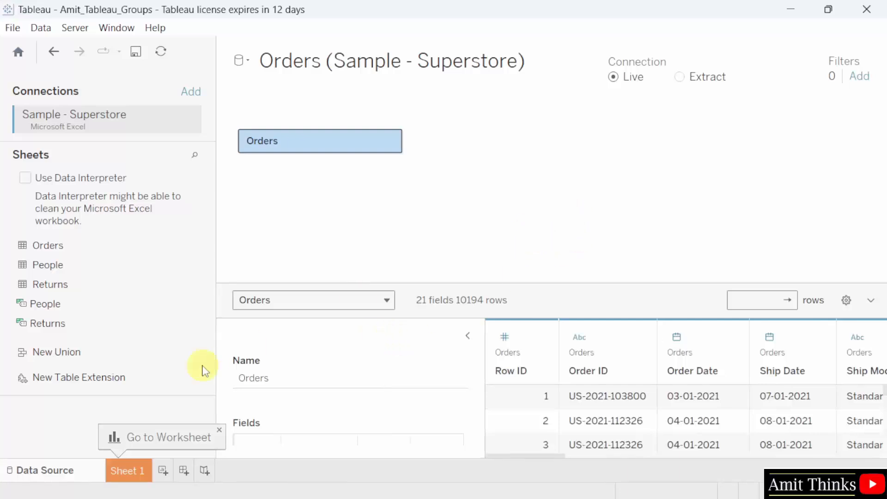
click(138, 471)
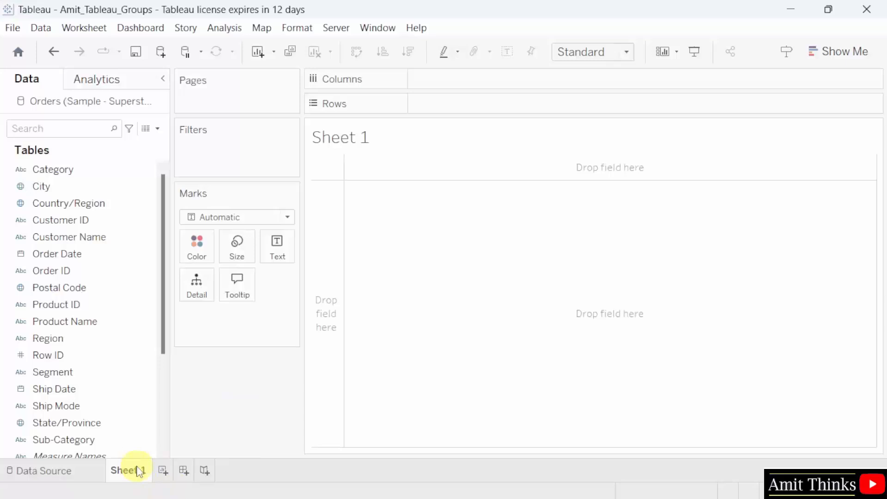
- Rename Sheet 1 to Groups
double_click(139, 471)
click(138, 473)
triple_click(138, 474)
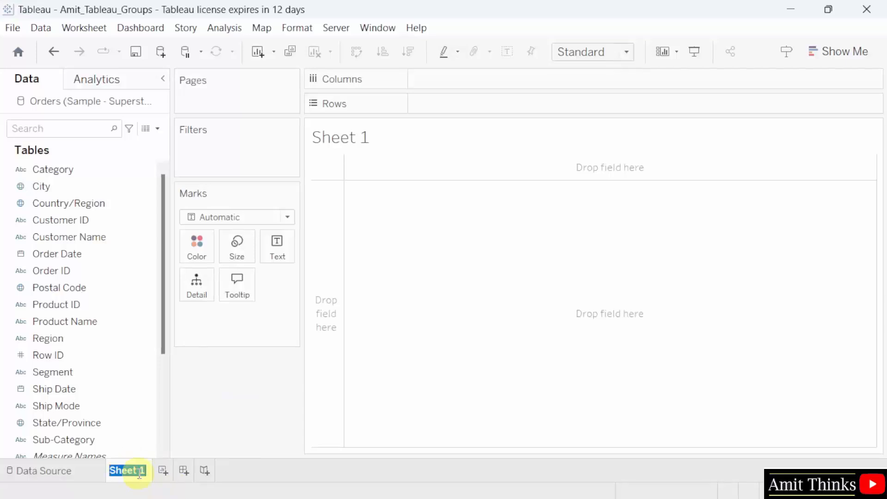
text(Groups)
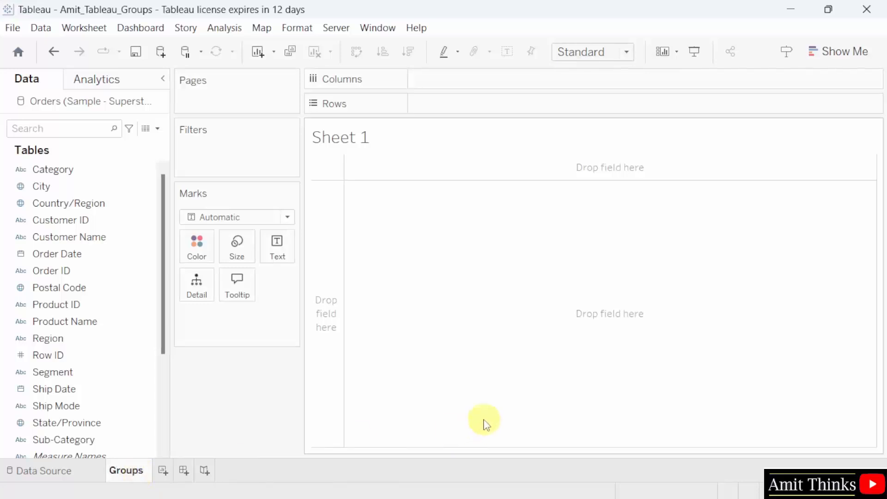
click(491, 396)
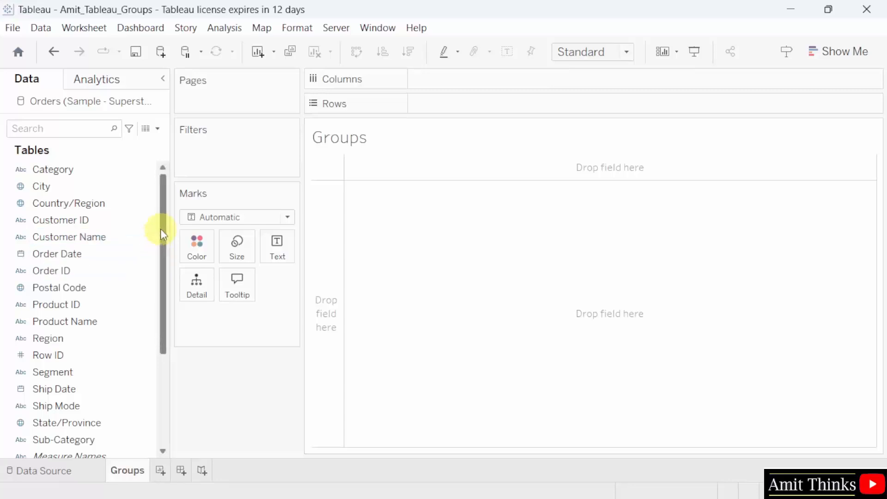
- Put Category on Rows to list Furniture, Office Supplies and Technology
scroll(159, 234, down, 3)
mouse_move(115, 256)
mouse_down()
mouse_move(114, 246)
mouse_move(114, 257)
mouse_up()
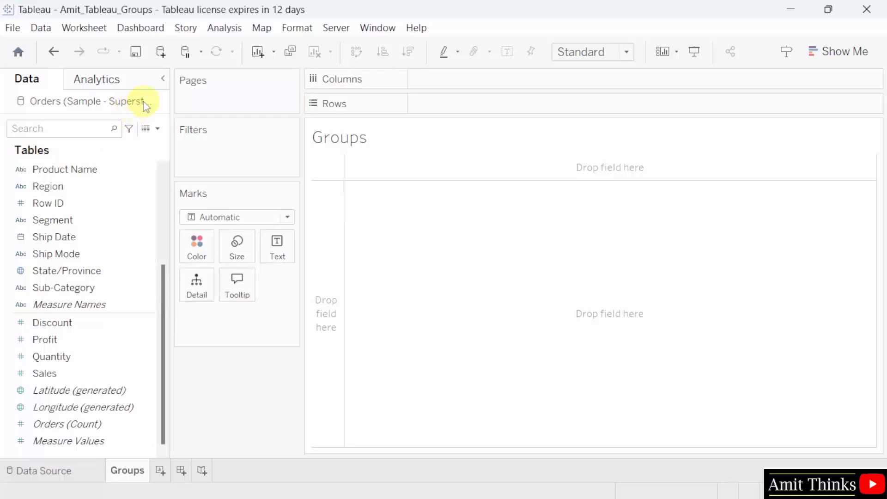
drag(172, 99, 187, 98)
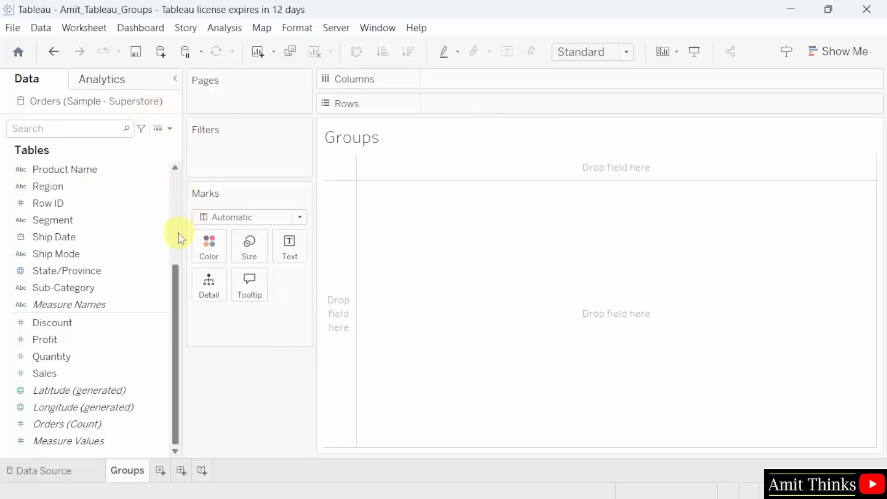
scroll(179, 238, up, 5)
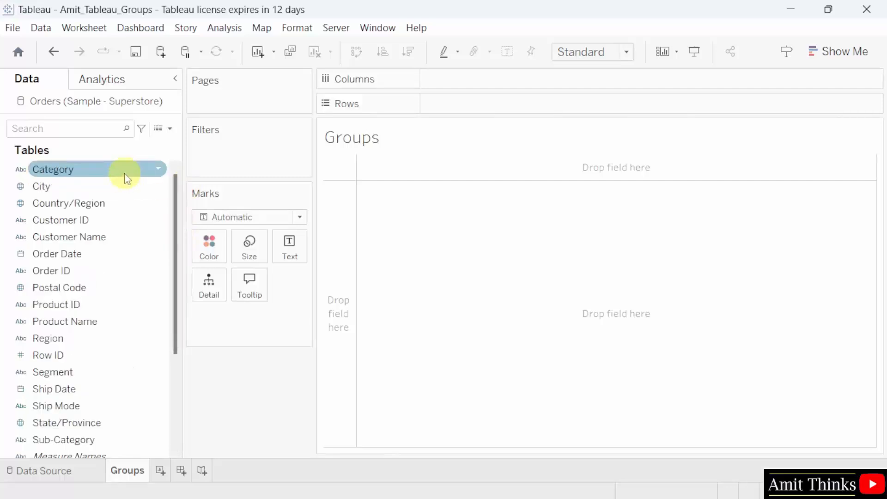
drag(126, 176, 541, 111)
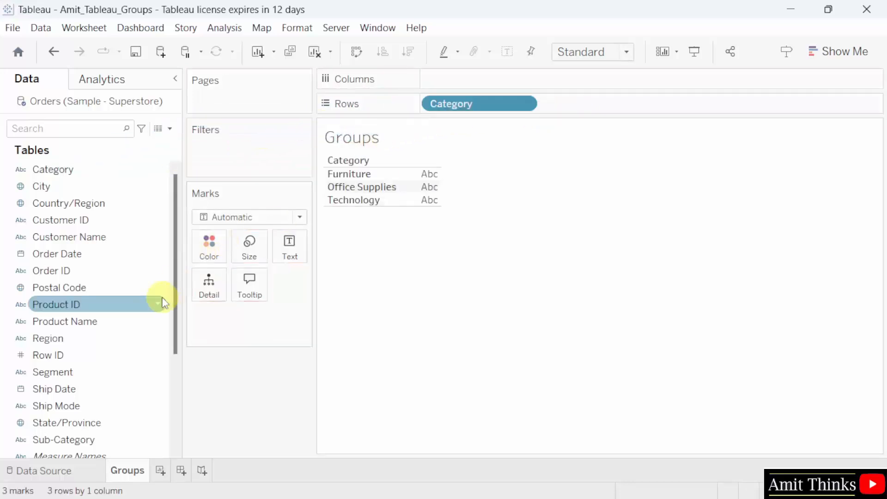
drag(174, 259, 171, 362)
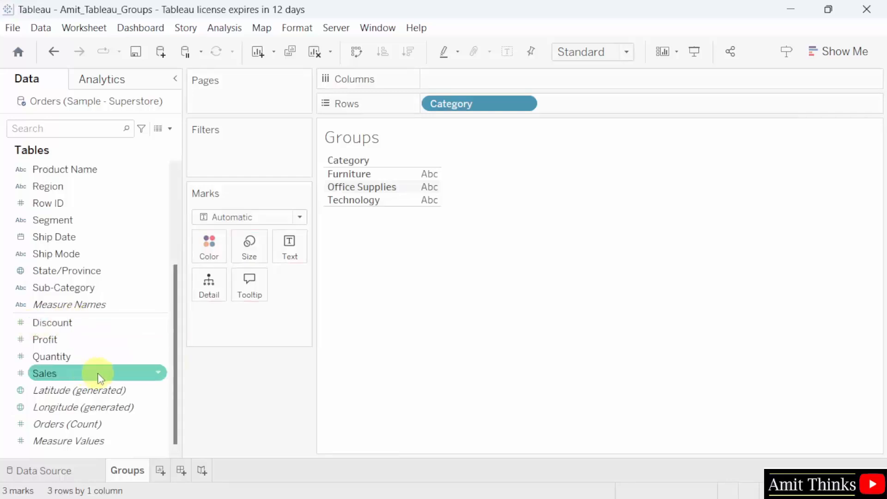
- Put Sales on Columns to chart SUM(Sales) bars per category
drag(98, 373, 495, 75)
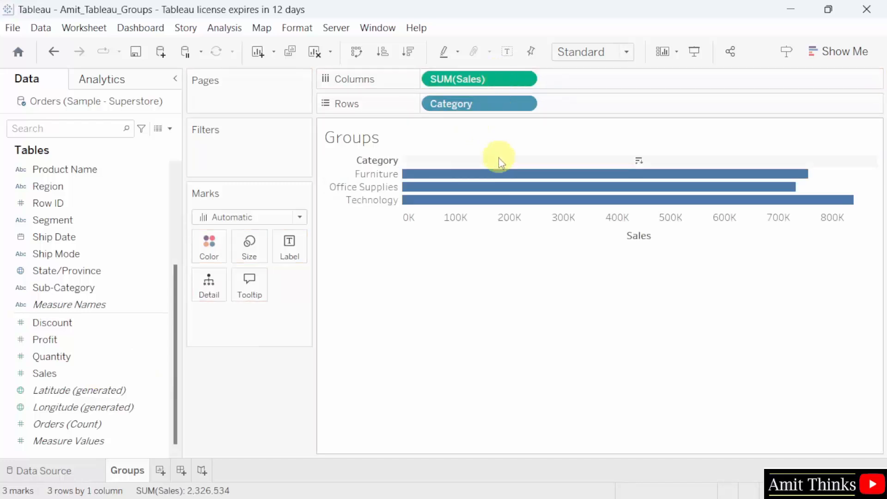
mouse_move(487, 188)
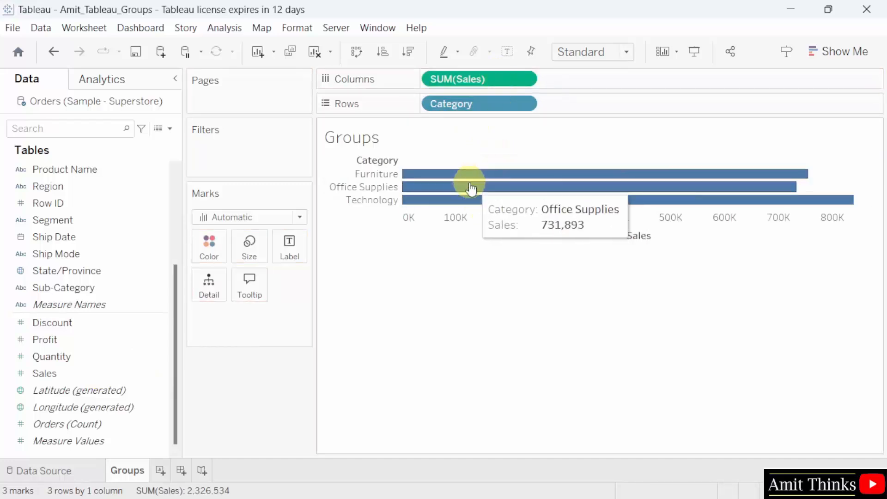
mouse_move(439, 197)
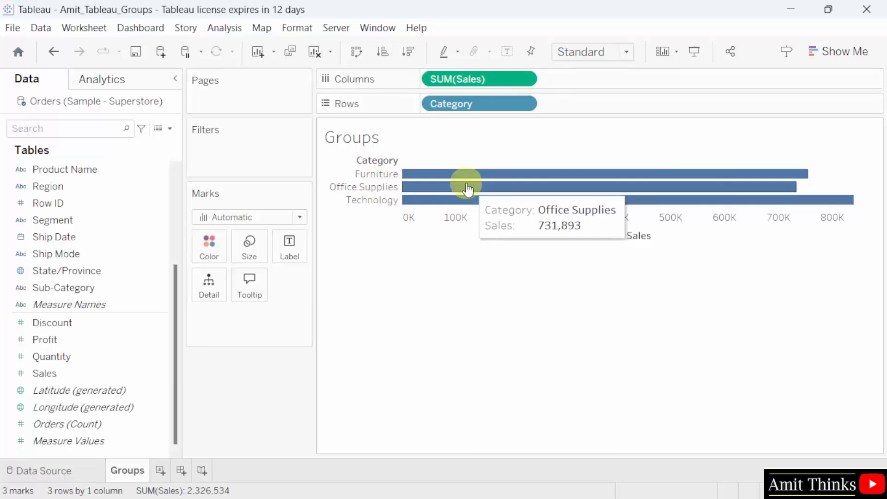
mouse_move(408, 194)
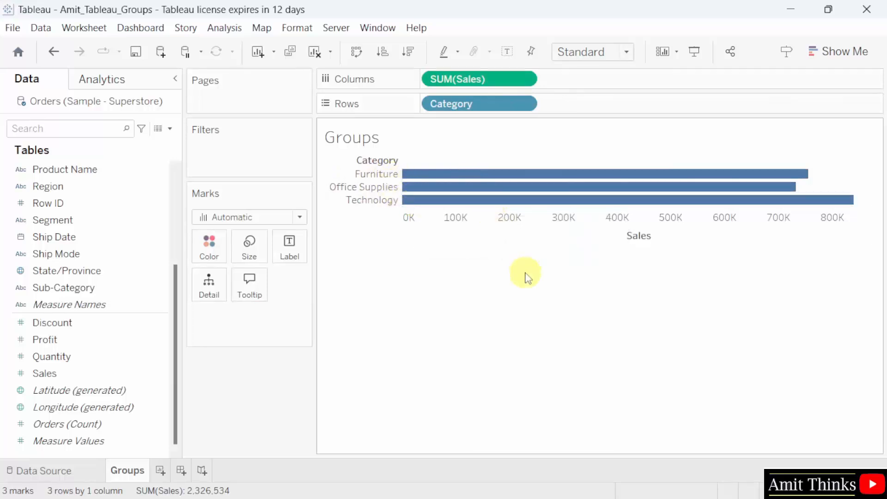
- Switch the Fit to Entire View, then back to Standard
click(610, 53)
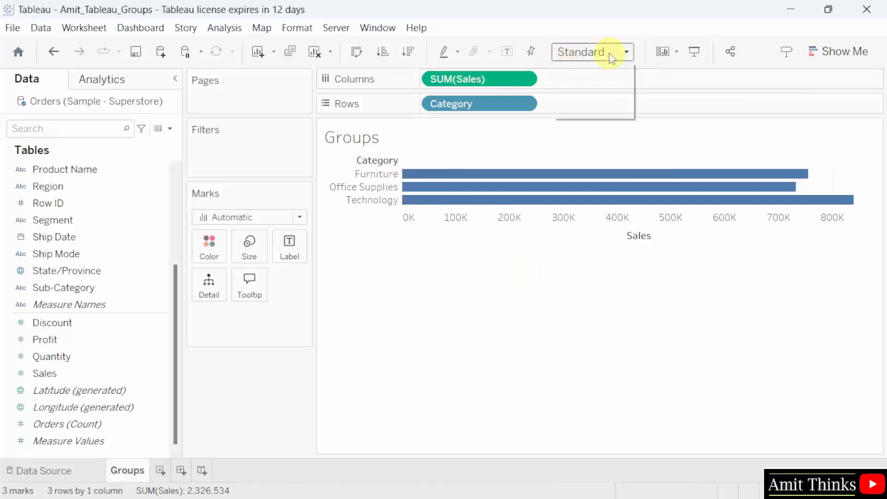
click(585, 111)
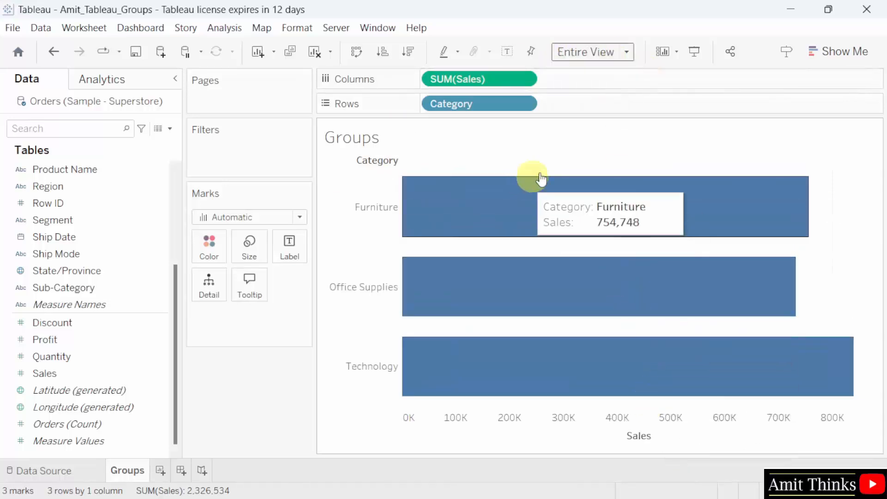
click(619, 52)
click(614, 70)
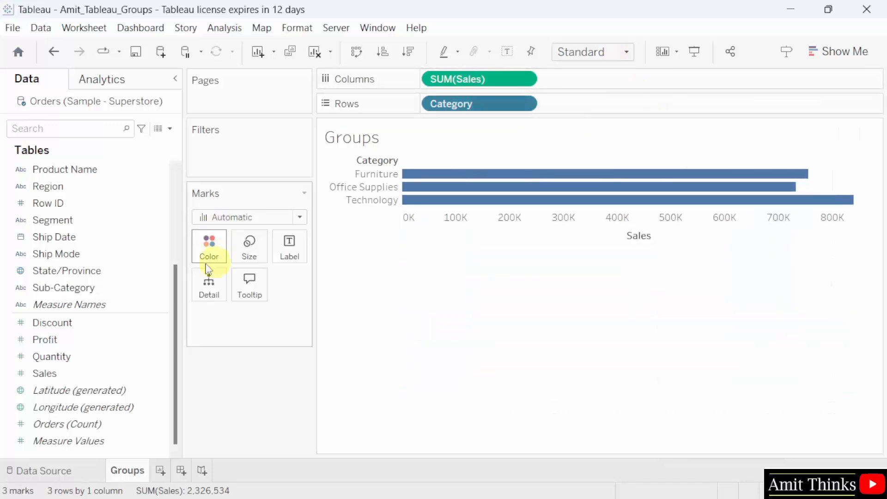
scroll(179, 262, up, 1)
drag(178, 262, 174, 182)
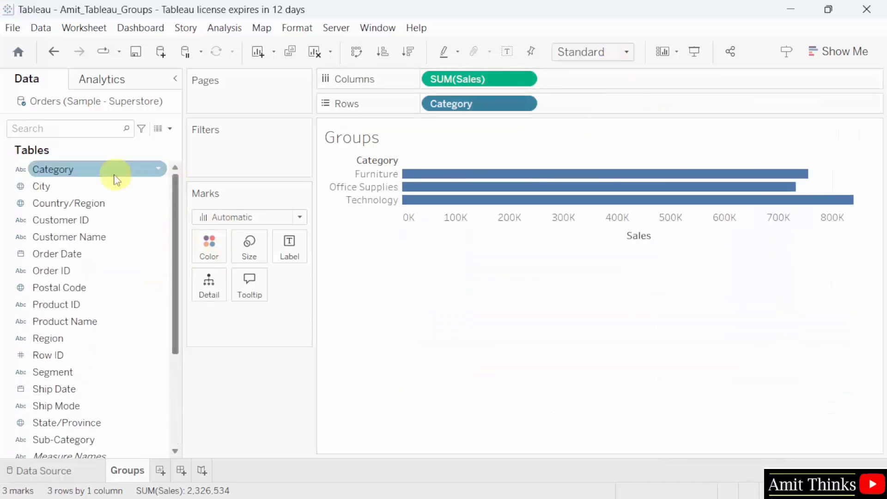
- Group Category's Furniture and Technology as 'Furniture & Technology', creating the Category (group) field
right_click(133, 174)
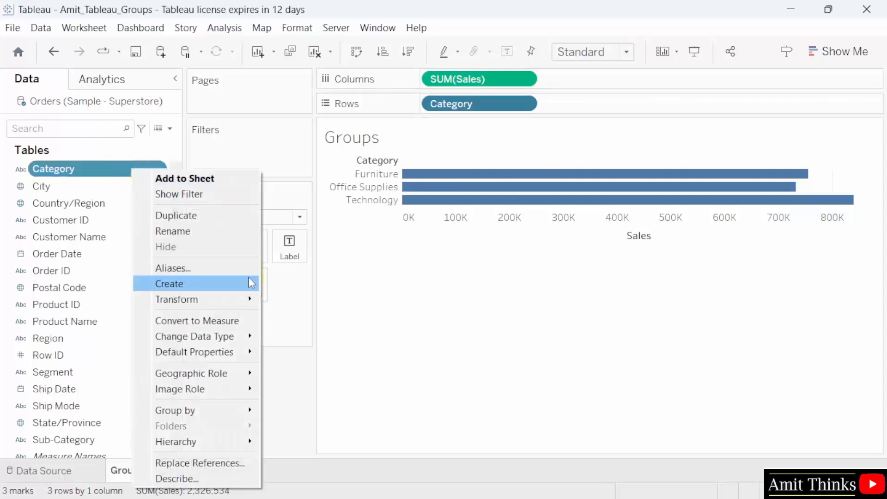
mouse_move(249, 282)
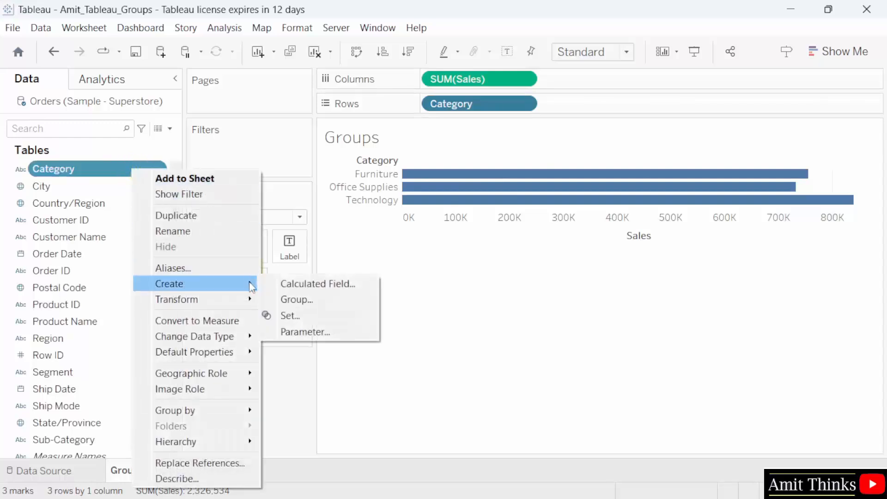
click(348, 308)
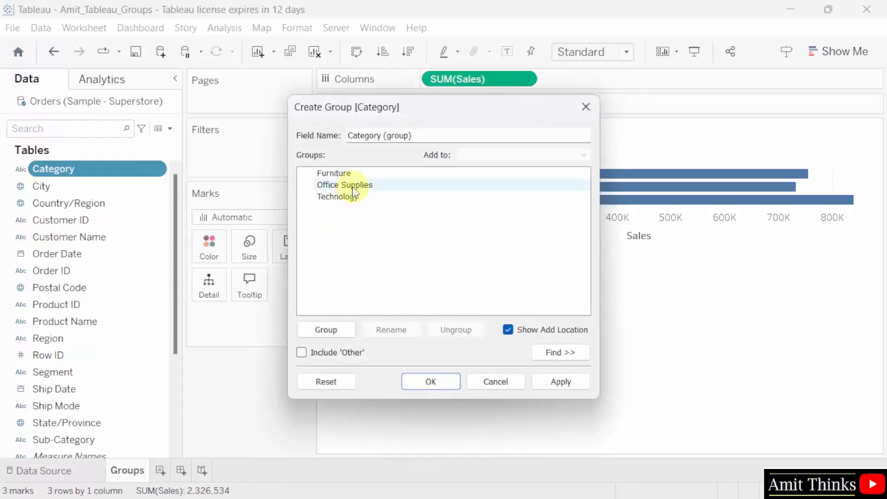
drag(451, 109, 617, 100)
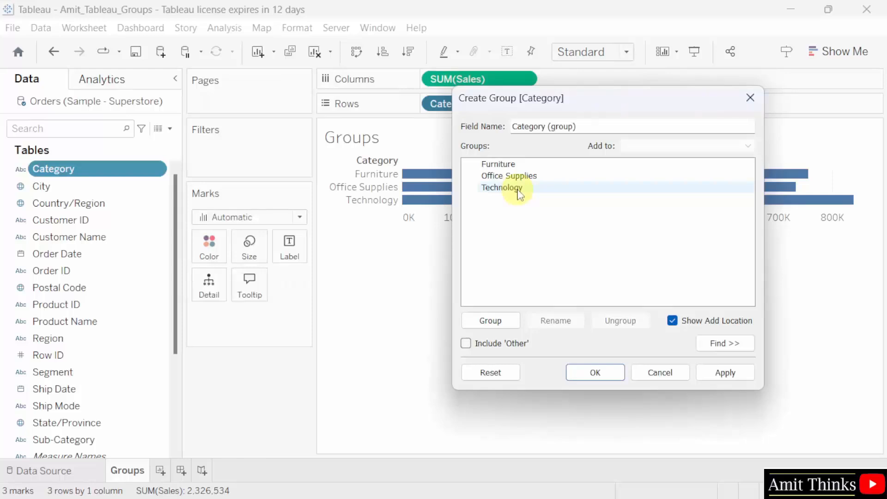
key(ctrl)
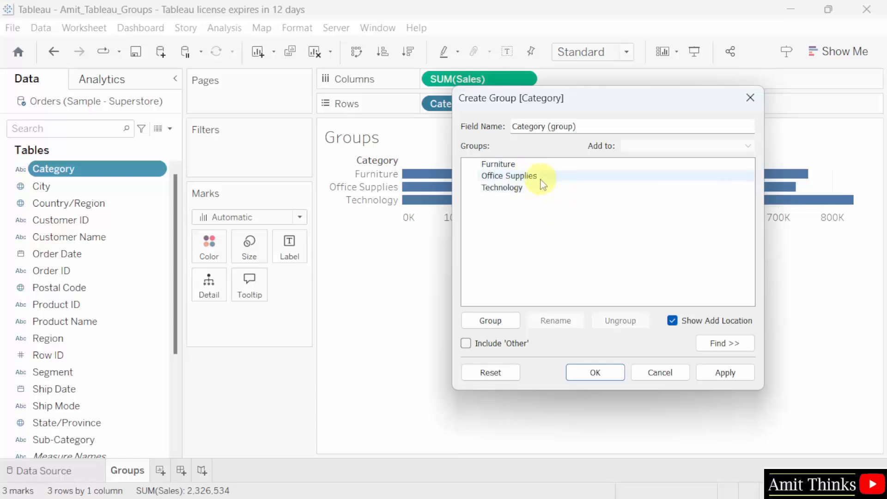
click(563, 167)
ctrl+click(568, 186)
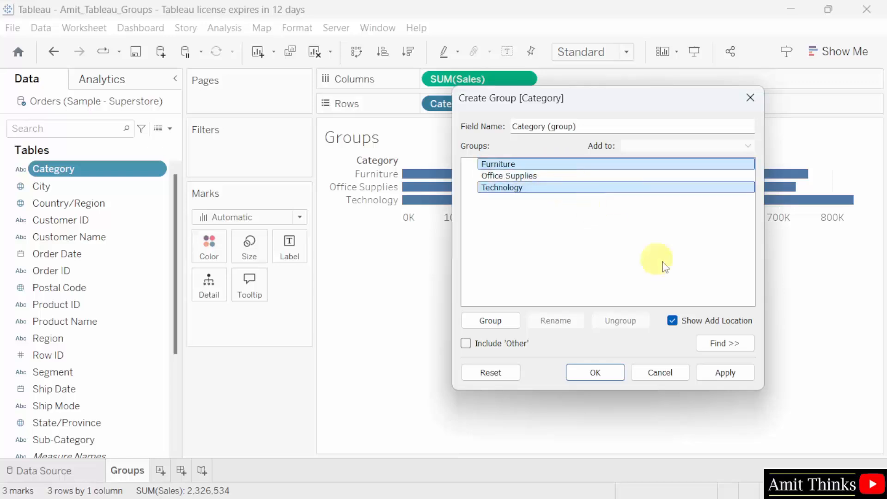
click(498, 323)
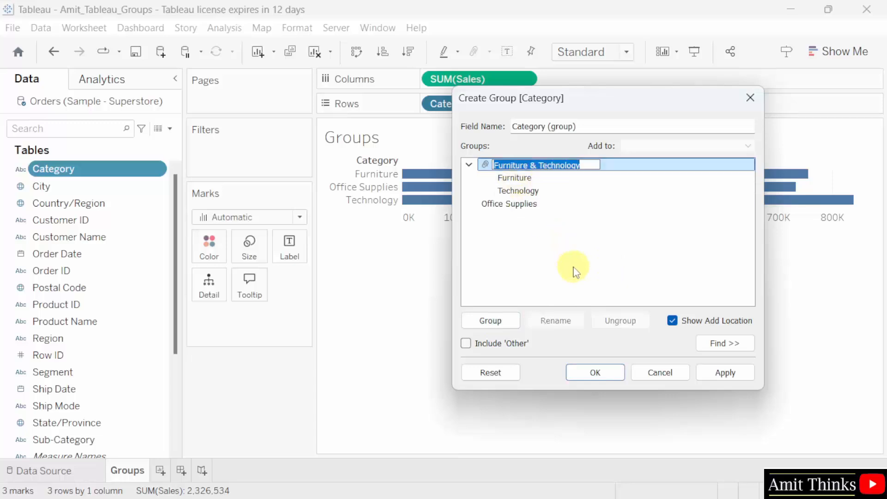
key(Return)
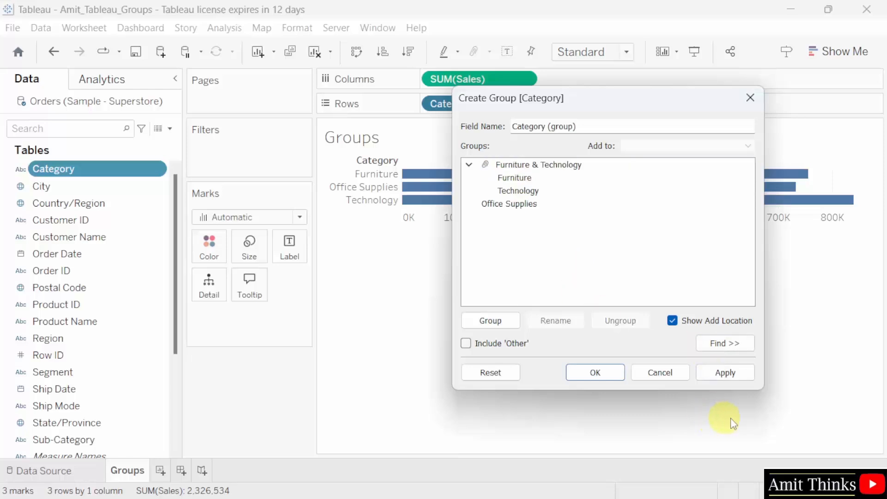
click(726, 373)
click(609, 375)
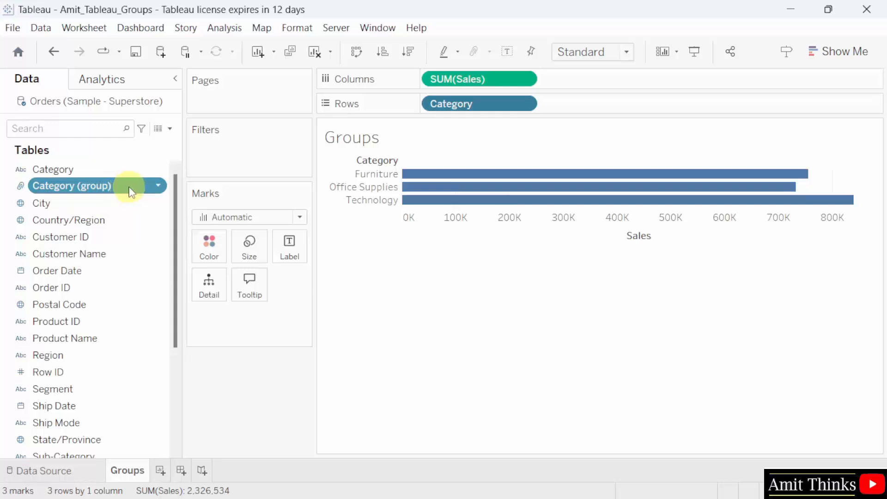
- Replace Category on Rows with Category (group)
drag(131, 187, 603, 109)
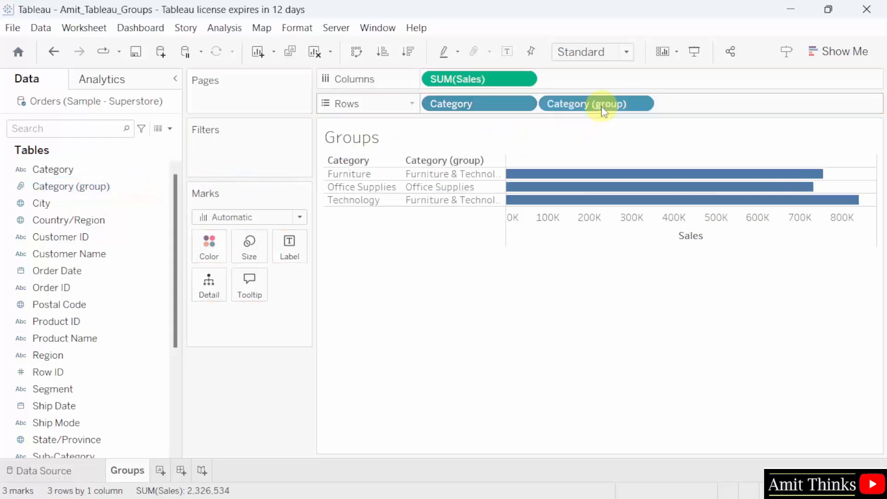
click(526, 103)
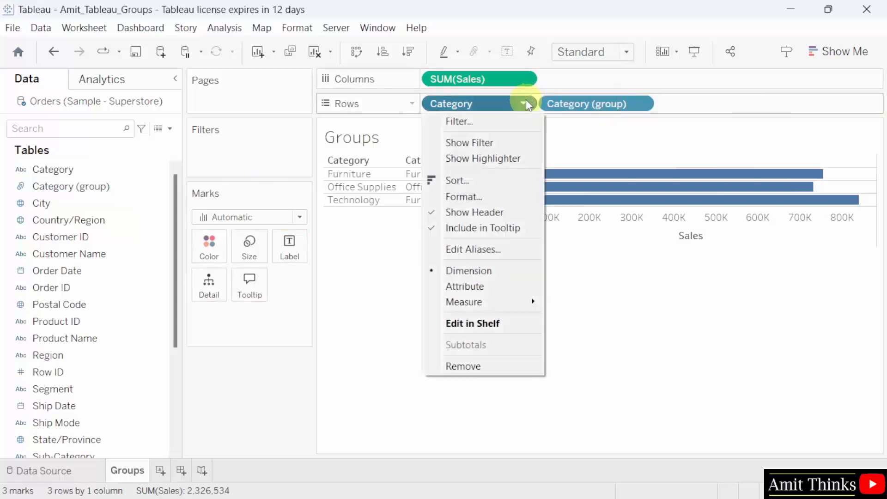
click(519, 367)
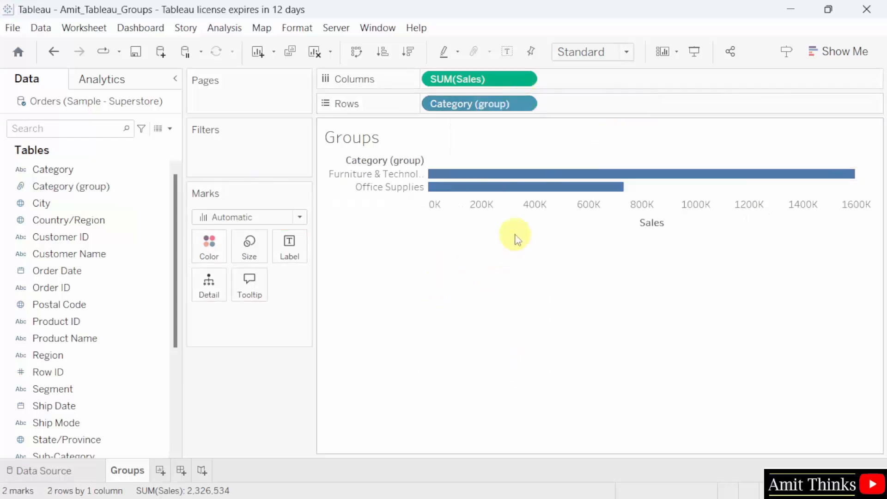
mouse_move(525, 177)
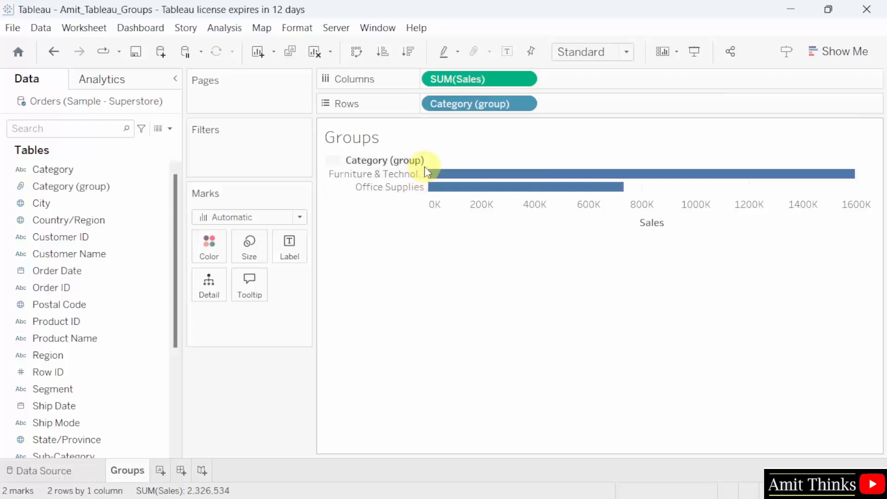
mouse_move(456, 175)
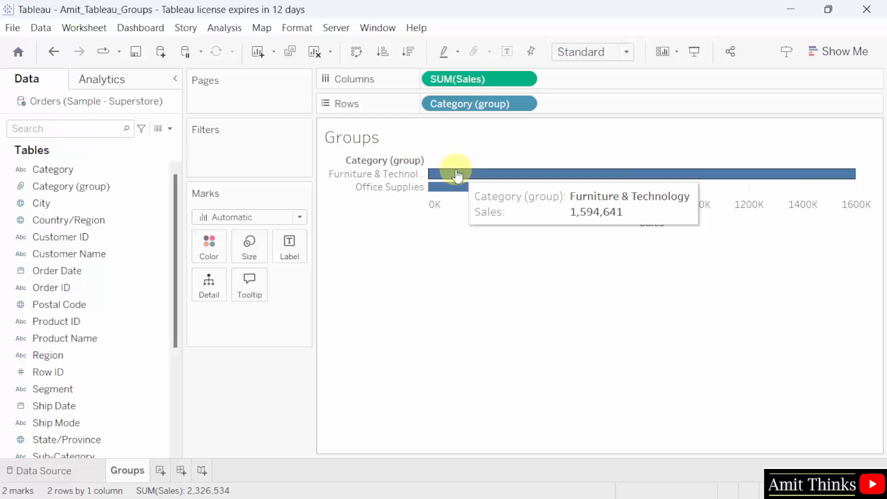
- Switch the Fit to Entire View and back to Standard, then save the workbook
click(590, 52)
click(629, 112)
mouse_move(594, 228)
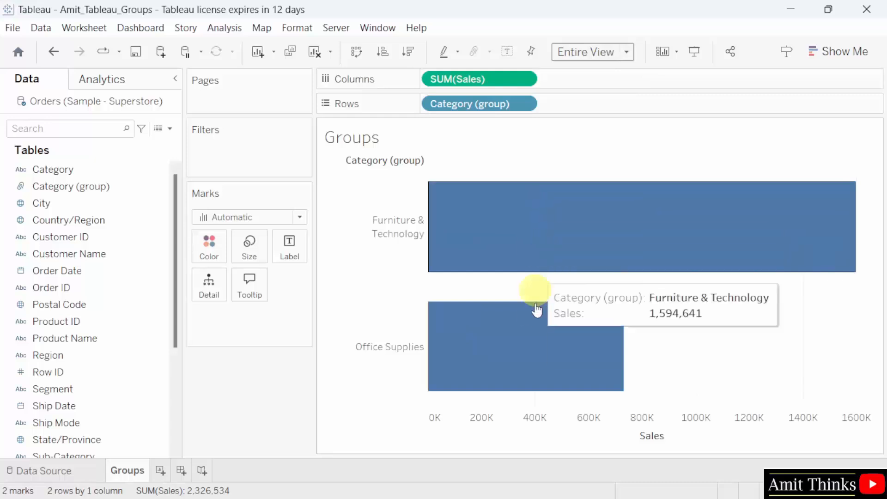
click(588, 51)
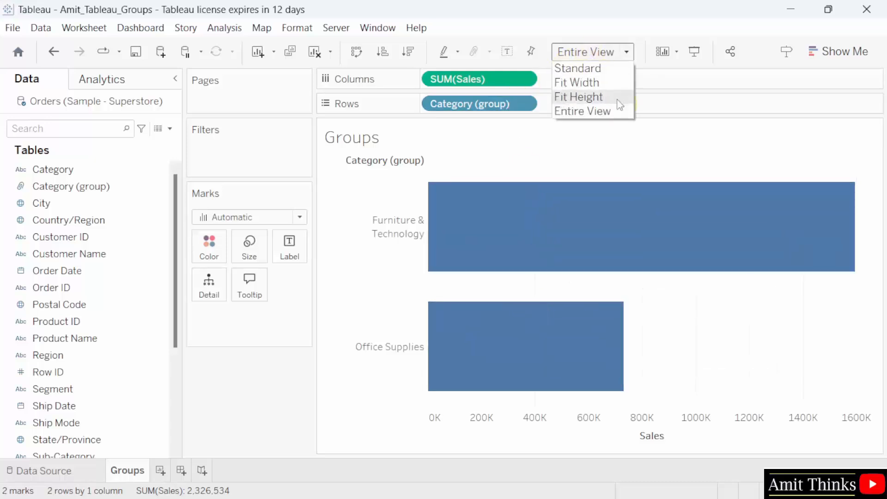
click(609, 68)
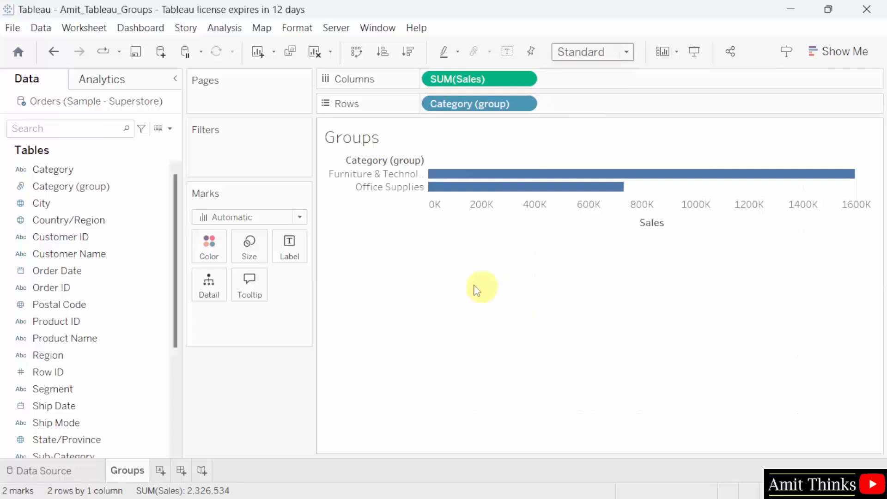
click(13, 27)
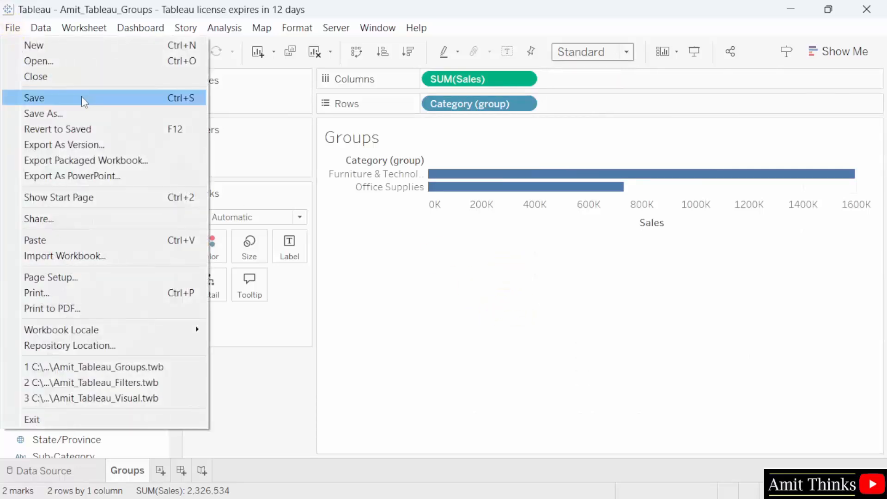
click(81, 97)
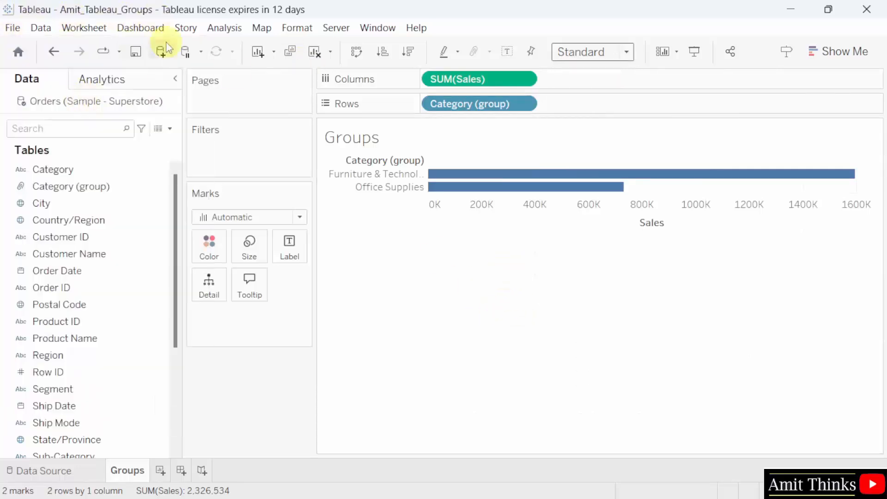
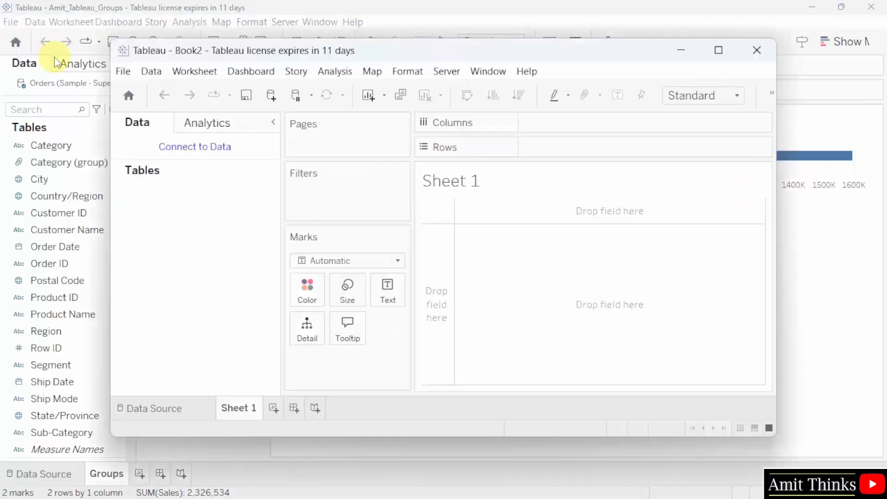
- Minimize the Groups workbook so the blank Book2 workbook stays in front
click(748, 12)
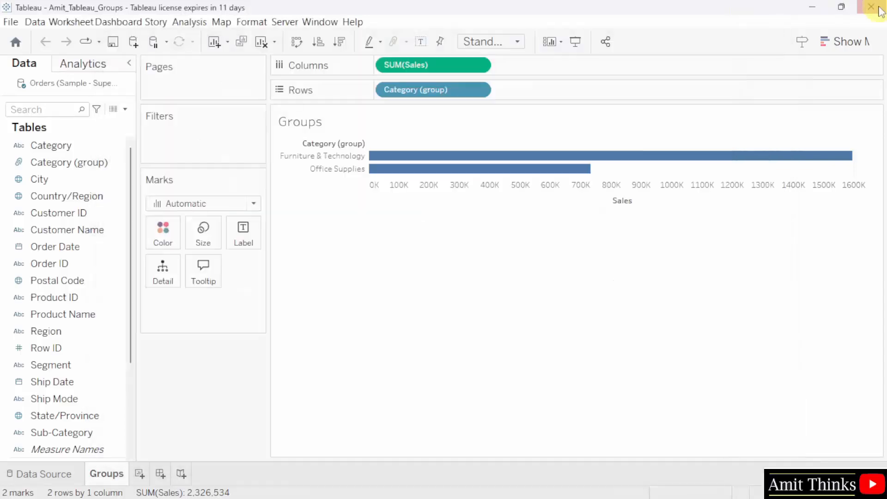
click(812, 7)
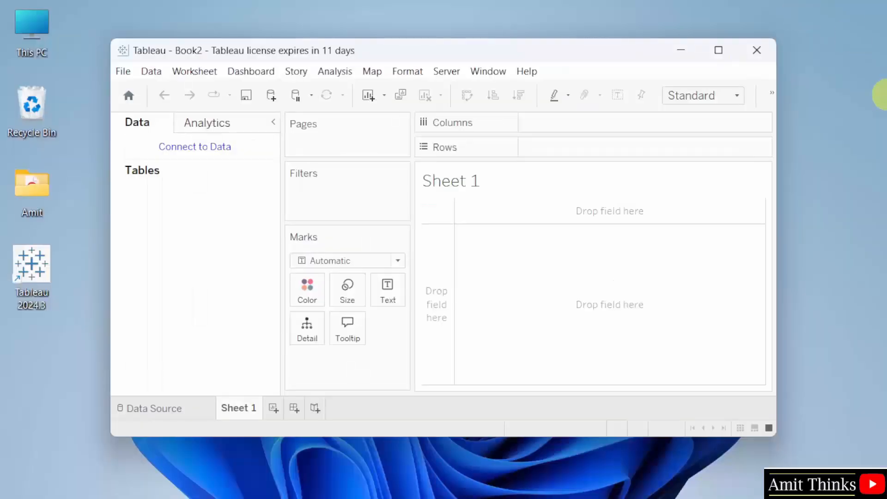
- Save the blank Book2 workbook as Amit_Tableau_Joins.twb in the Workbooks repository folder
click(720, 51)
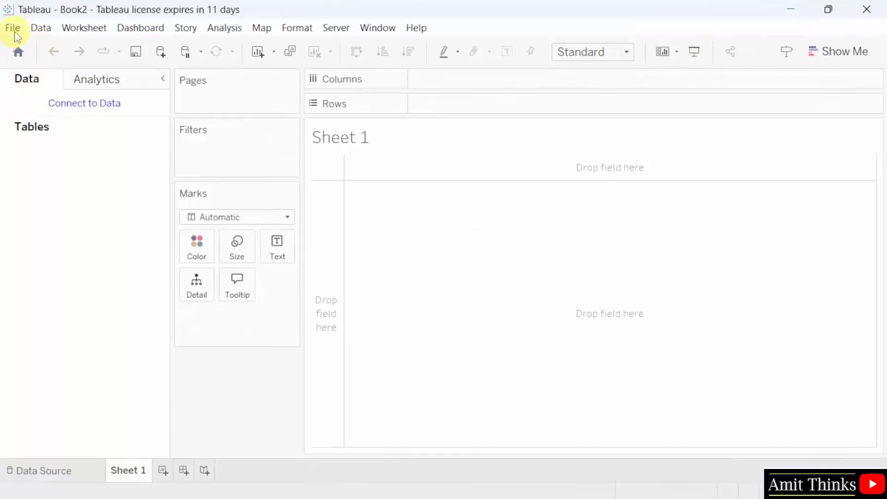
click(14, 29)
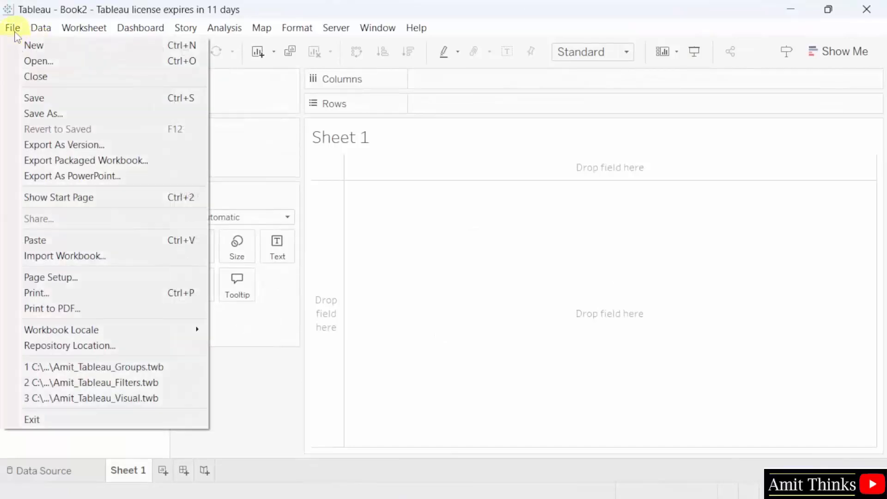
click(73, 114)
click(212, 173)
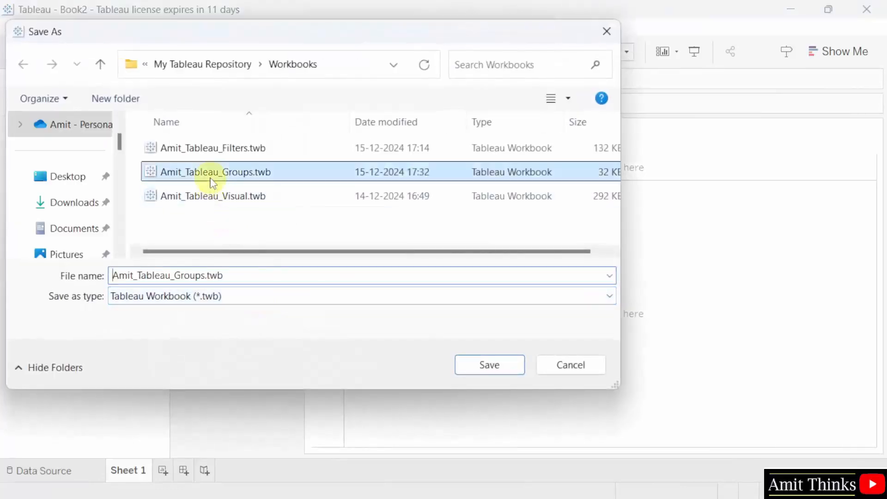
double_click(218, 275)
drag(206, 276, 177, 276)
text(Jo)
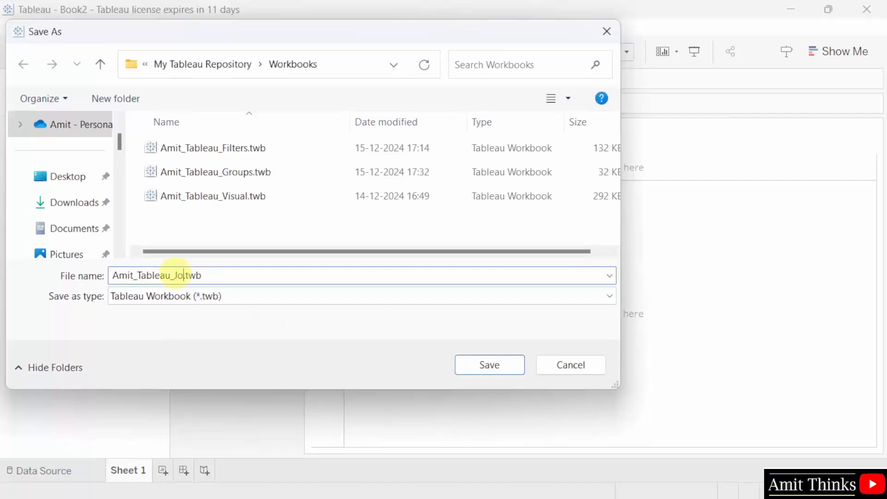
text(ins)
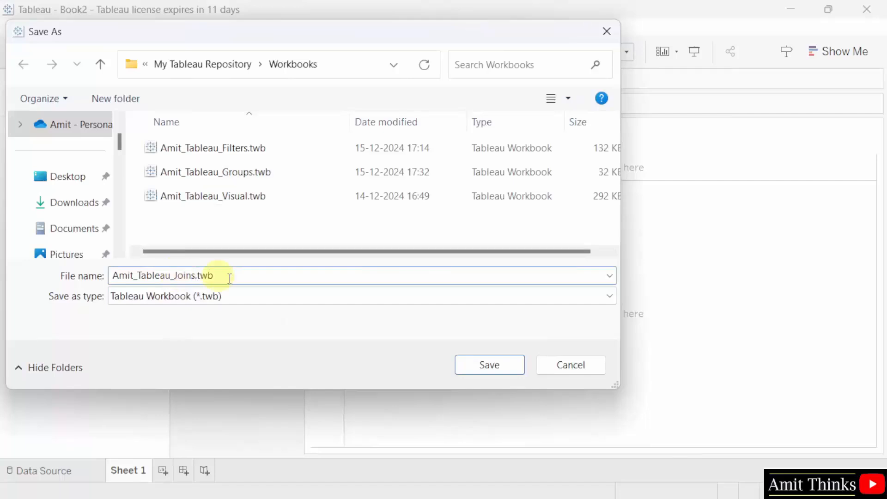
click(394, 64)
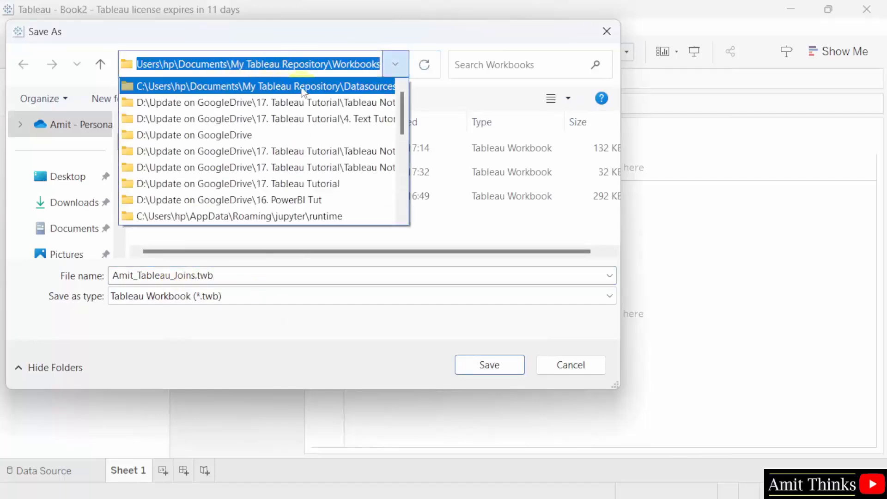
click(465, 228)
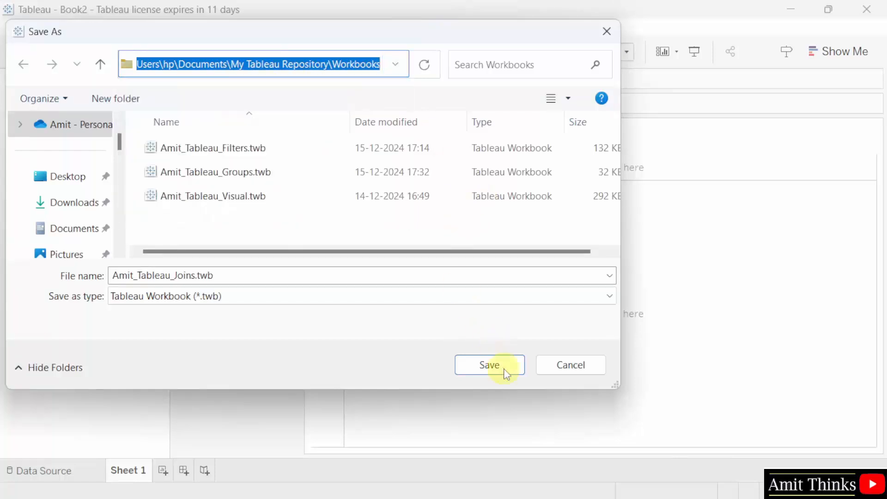
click(490, 365)
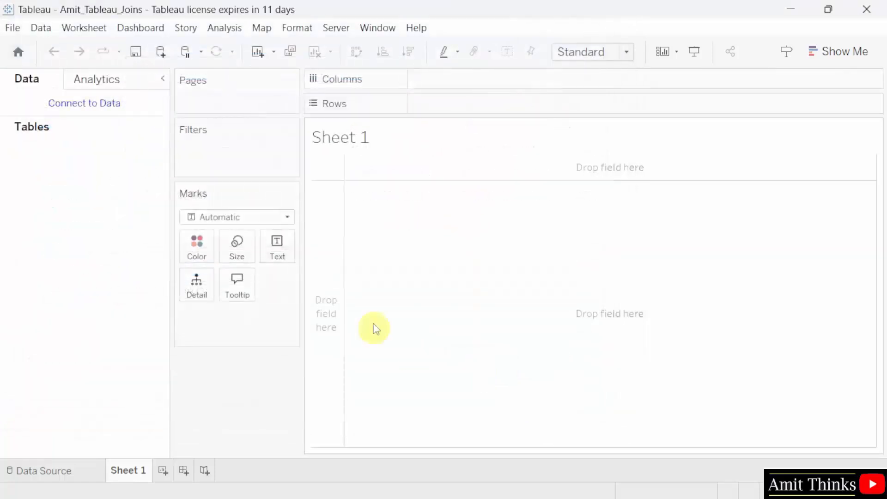
- Connect the workbook to the Microsoft Excel file Sample - Superstore.xls
click(119, 105)
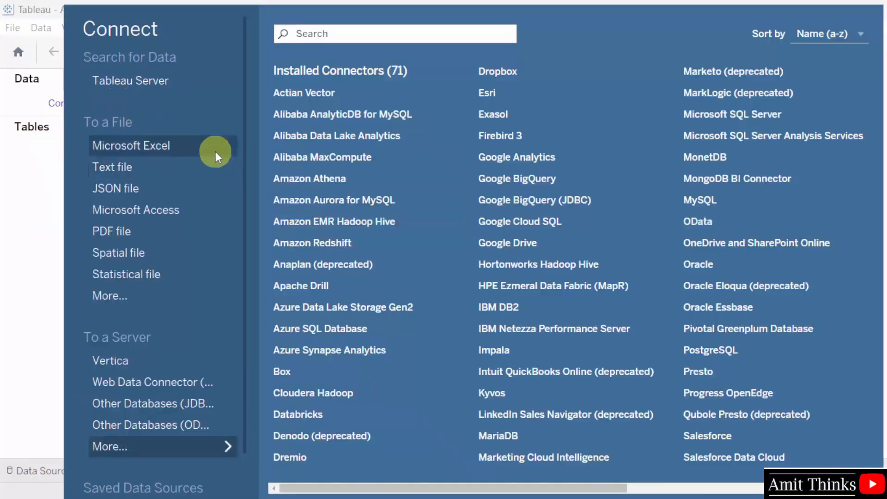
scroll(217, 350, down, 2)
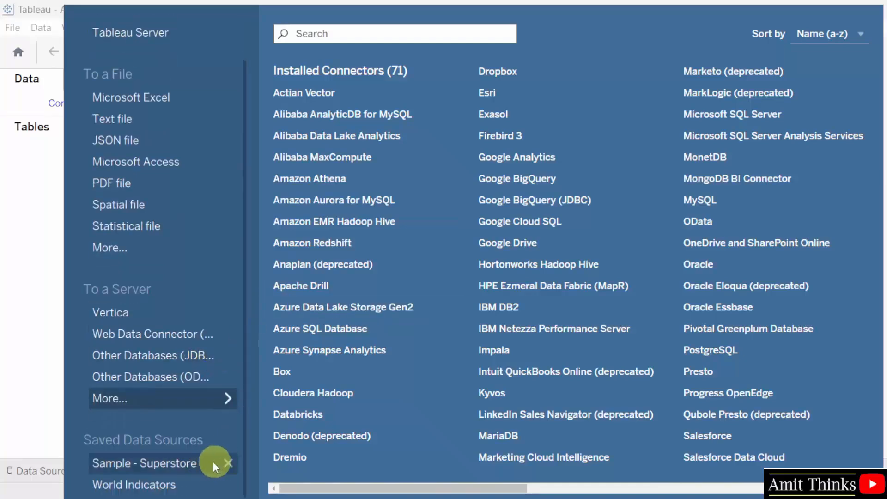
scroll(189, 222, up, 2)
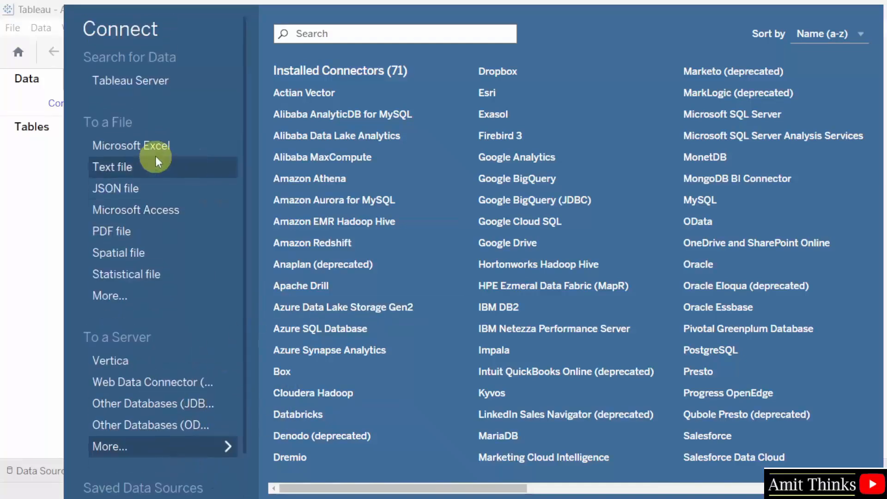
click(157, 147)
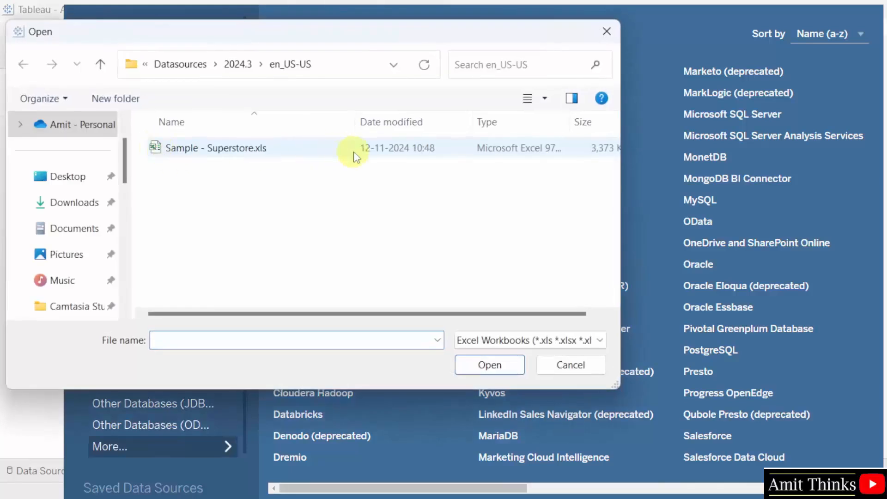
click(356, 63)
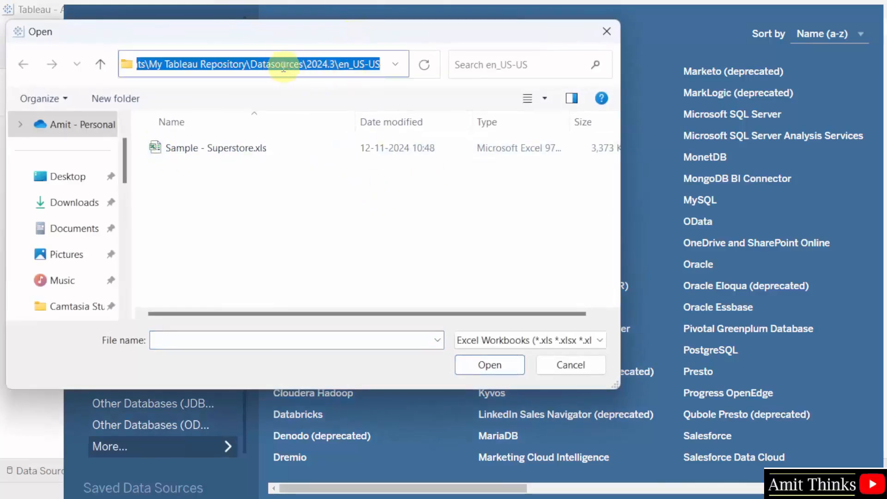
click(293, 204)
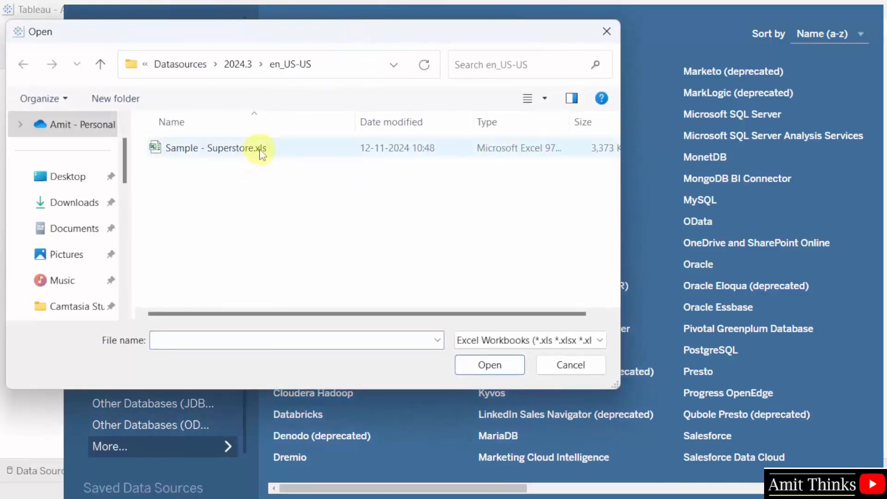
click(277, 156)
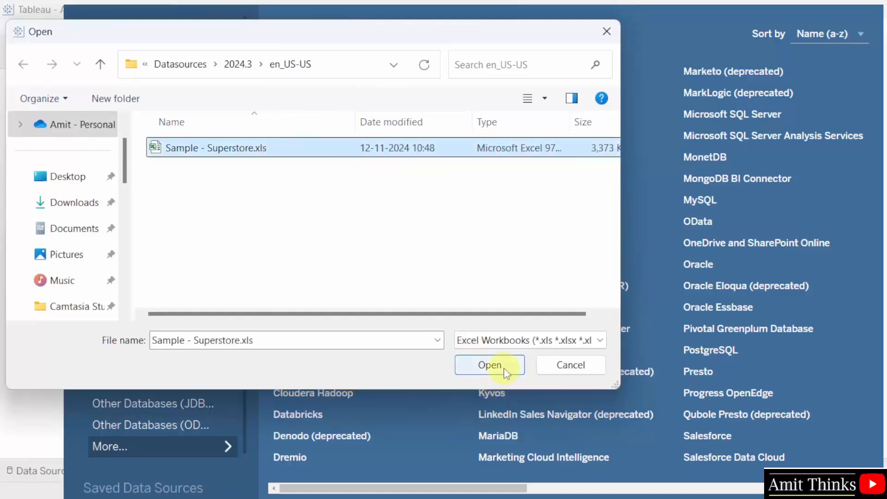
click(490, 365)
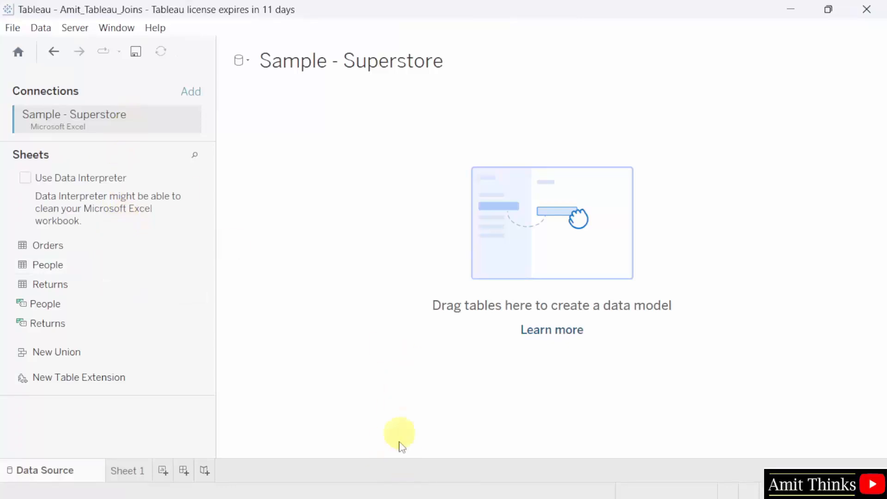
- Open Sample - Superstore.xls in Excel from its folder in File Explorer
mouse_move(391, 486)
click(358, 481)
double_click(238, 149)
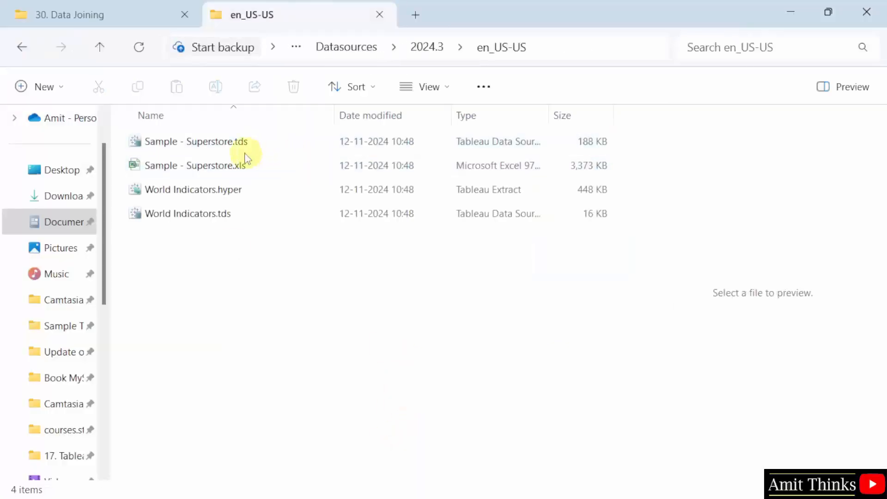
double_click(262, 165)
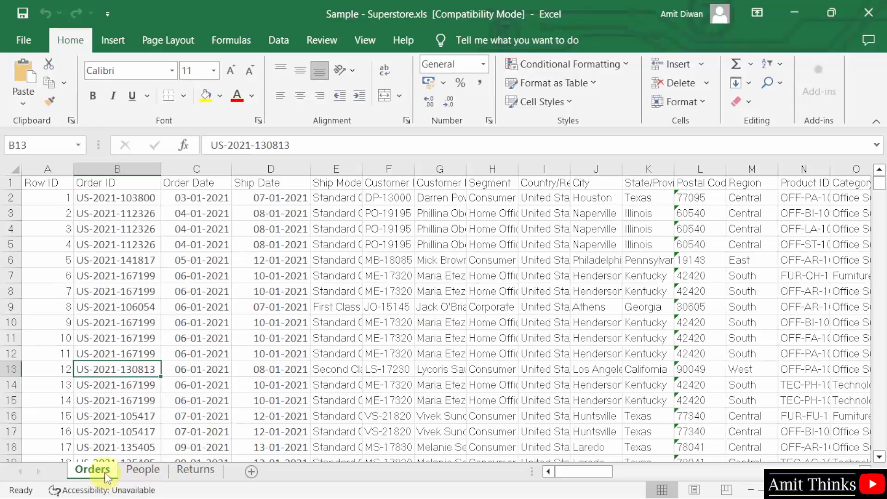
- Look through the People, Returns and Orders sheets of the Superstore workbook
click(143, 476)
click(194, 469)
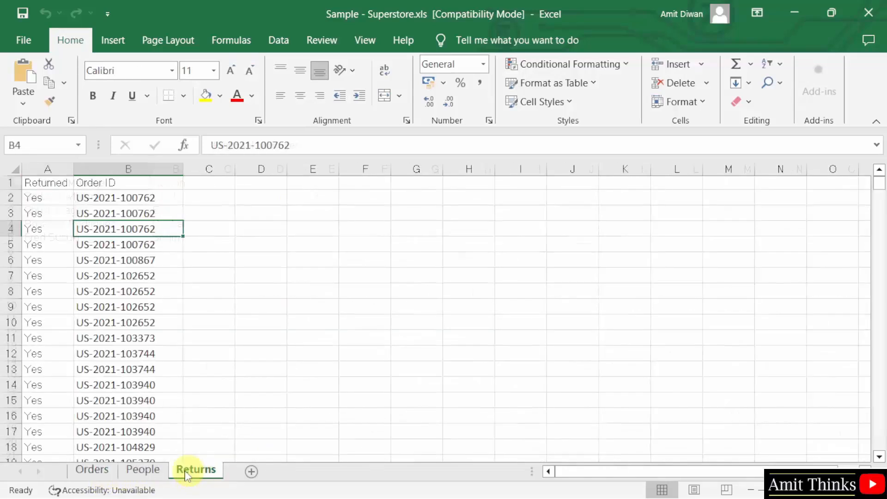
click(106, 474)
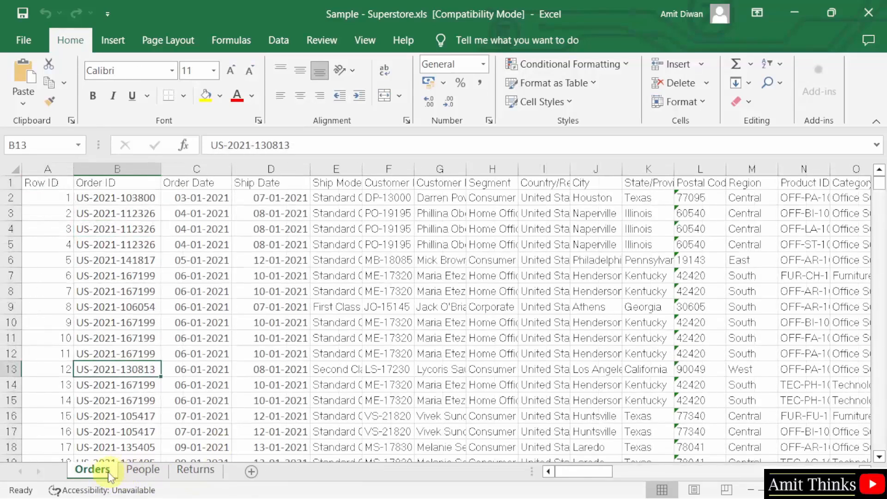
- Compare the People sheet's Region and Regional Manager columns with Orders' Region values, then return to Tableau
click(143, 469)
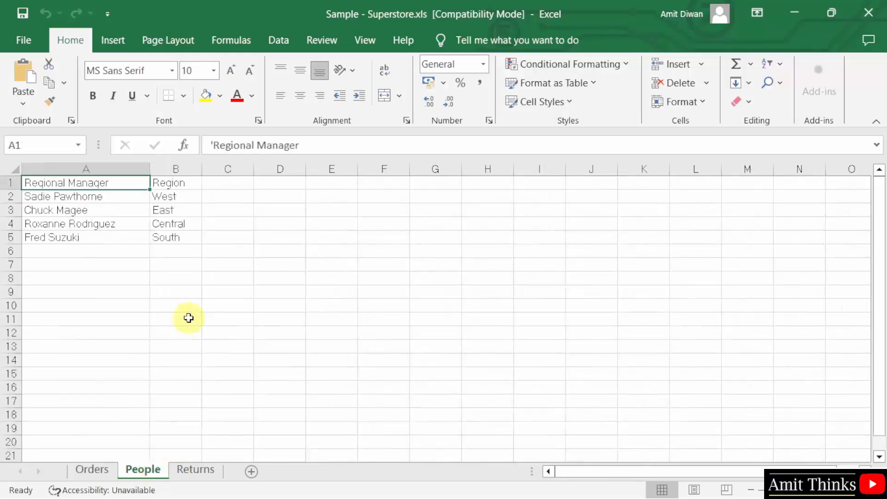
click(189, 183)
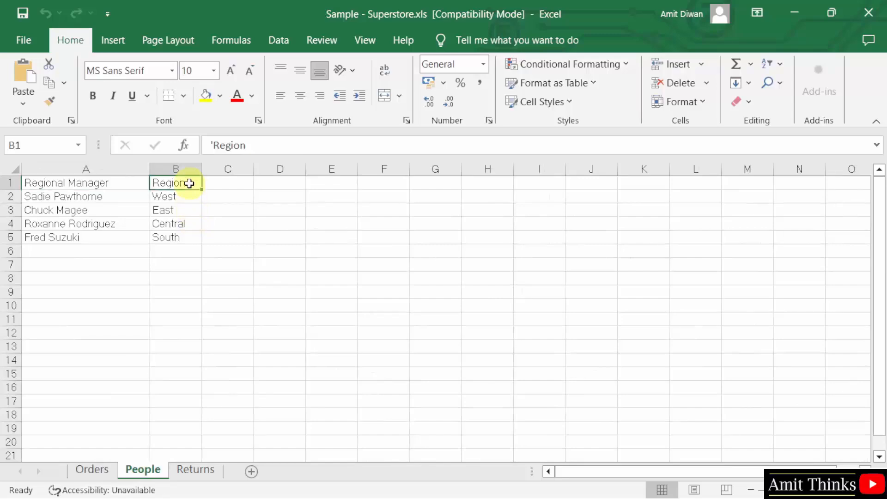
click(92, 469)
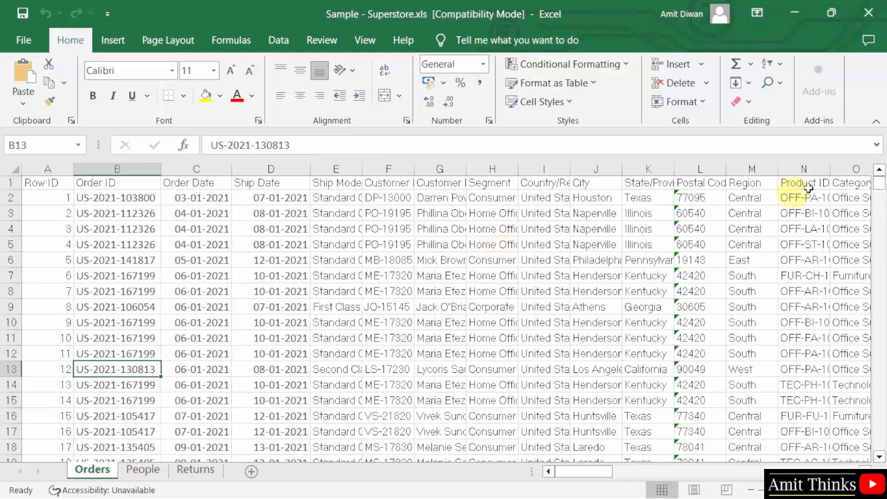
click(749, 322)
click(762, 306)
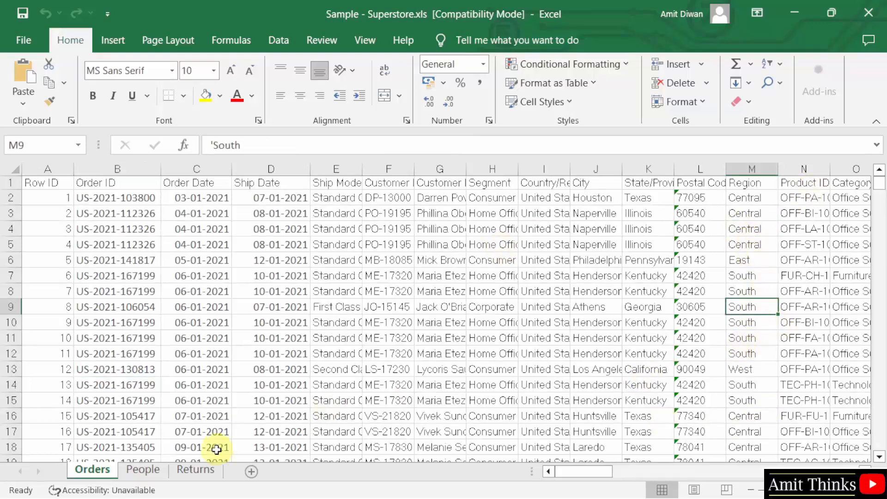
click(139, 474)
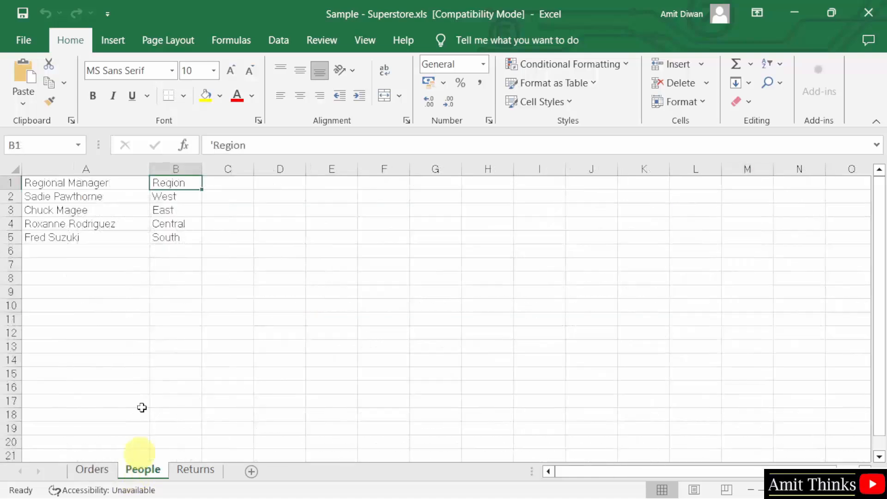
click(93, 471)
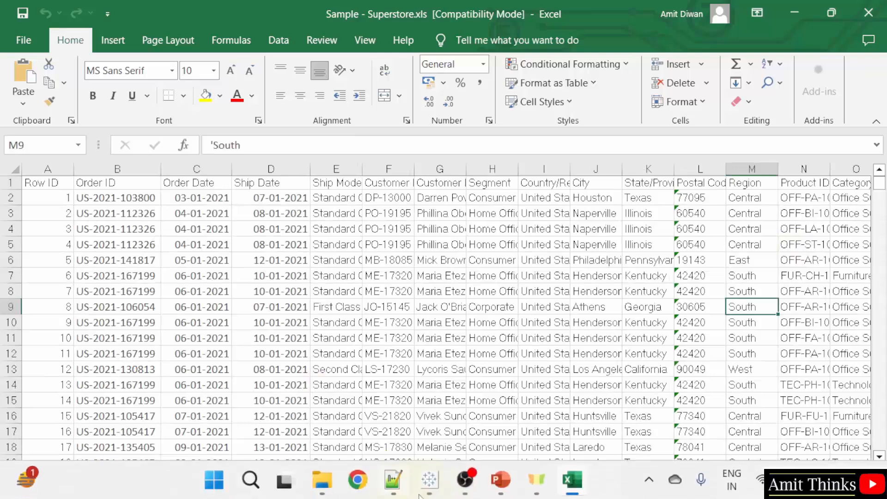
click(429, 483)
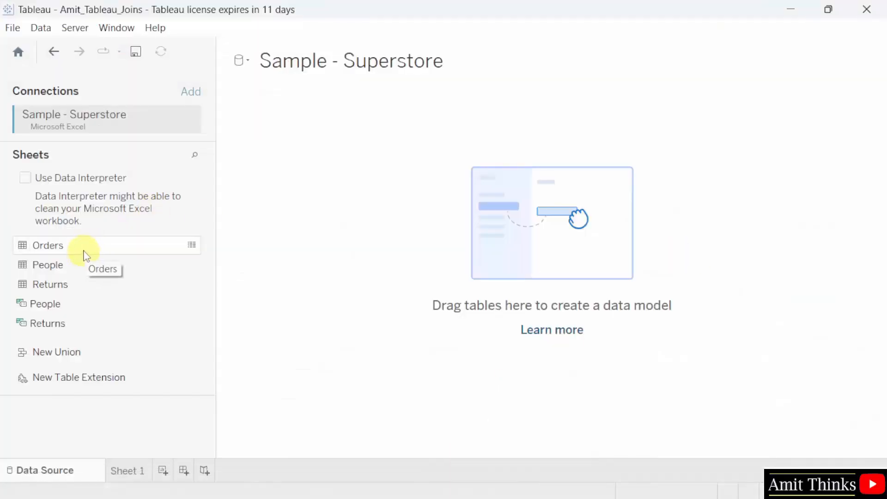
- Add Orders to the canvas and relate People to it on Region = Region, previewing four managers
drag(85, 252, 434, 221)
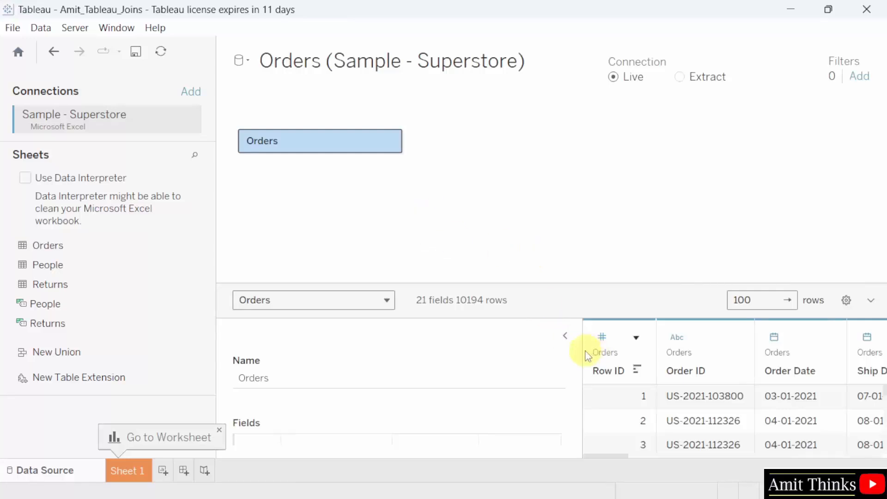
drag(579, 351, 485, 351)
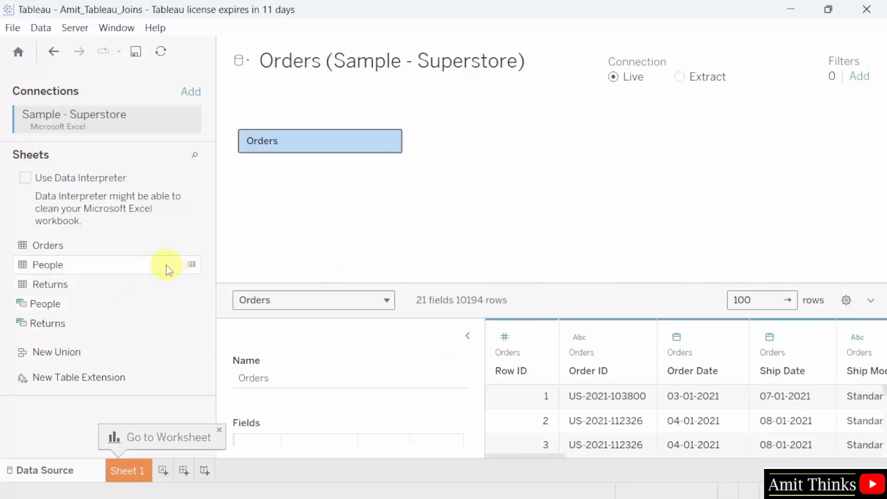
drag(167, 266, 474, 146)
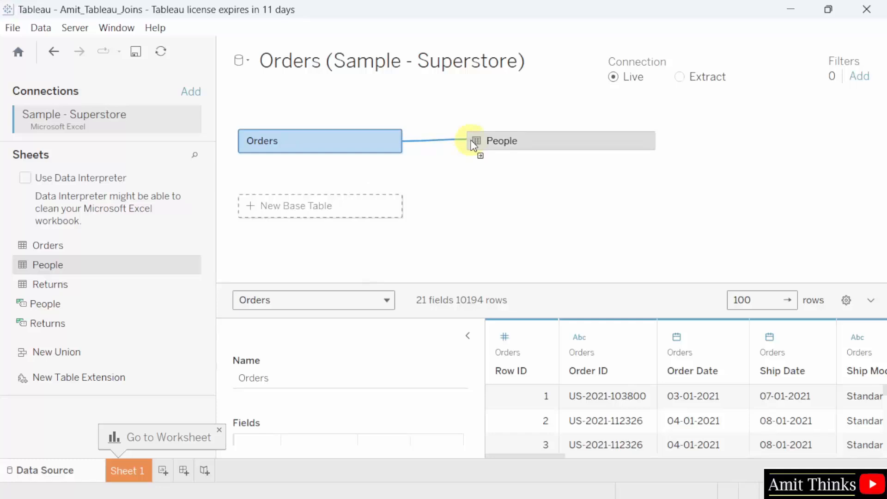
drag(474, 146, 471, 140)
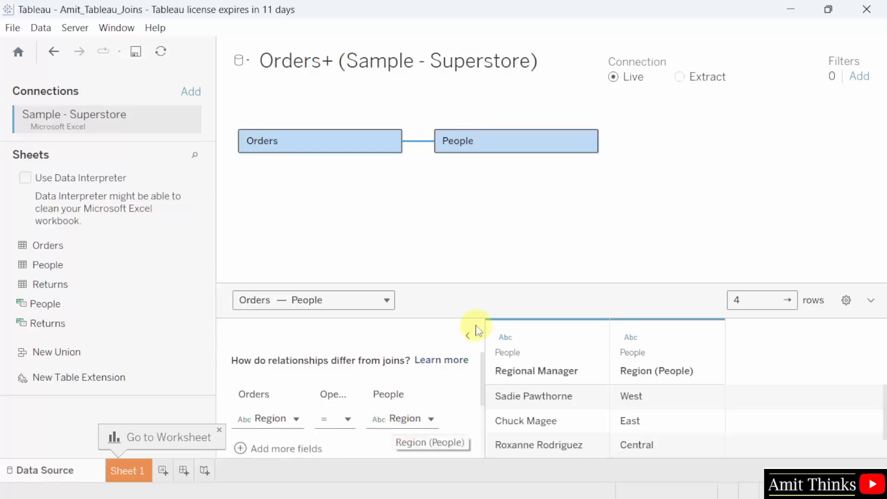
drag(454, 282, 479, 239)
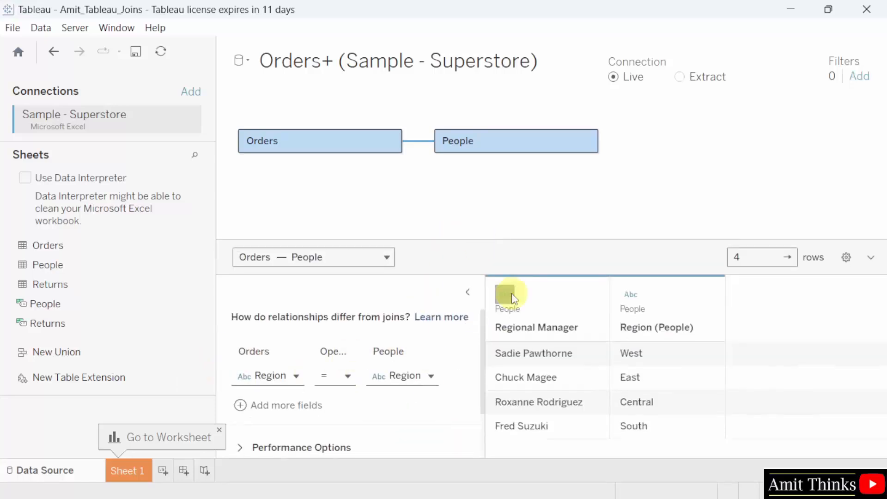
drag(515, 239, 513, 251)
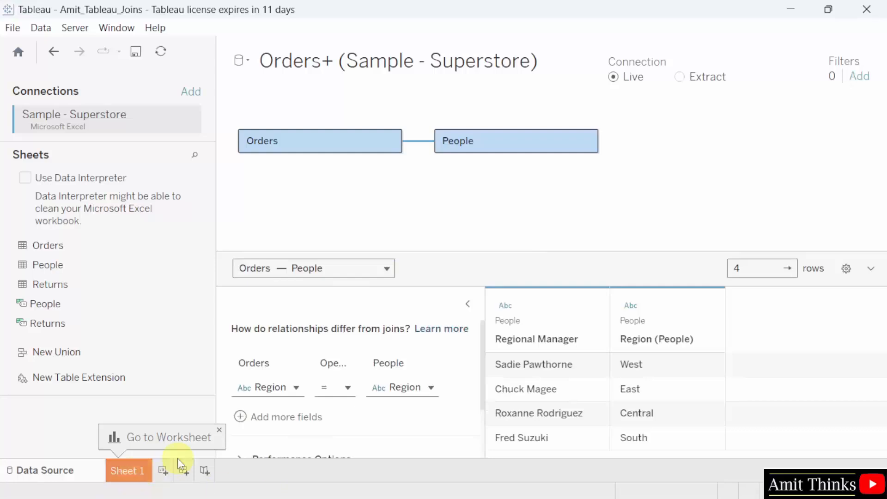
- Rename Sheet 1 to Joins
click(134, 467)
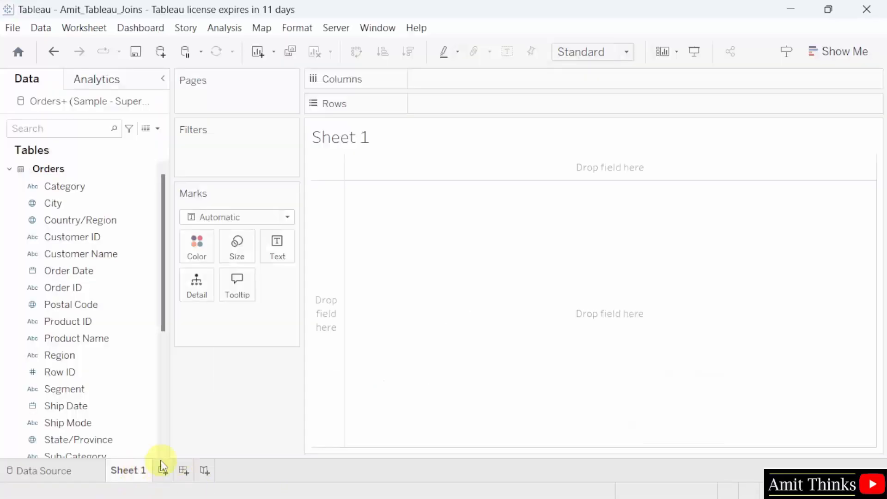
double_click(136, 470)
text(Joins)
click(456, 402)
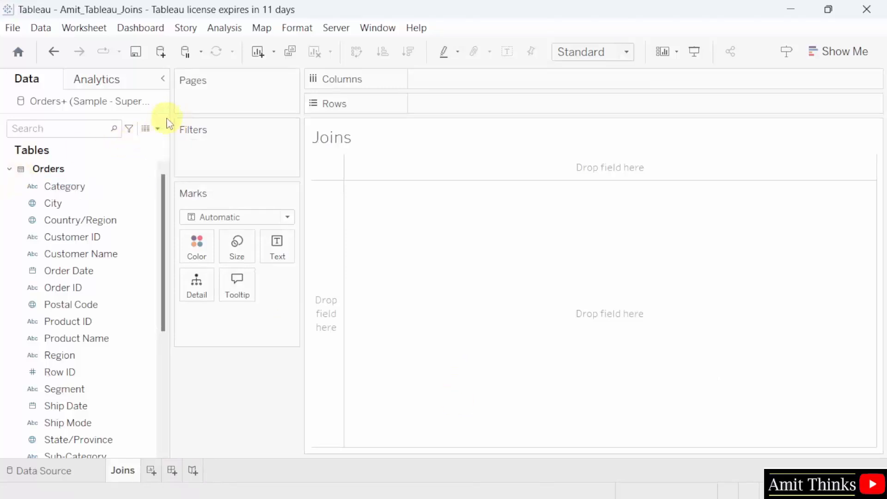
- Widen the Data pane and inspect the Orders and People fields, including Regional Manager and Region
drag(170, 117, 198, 115)
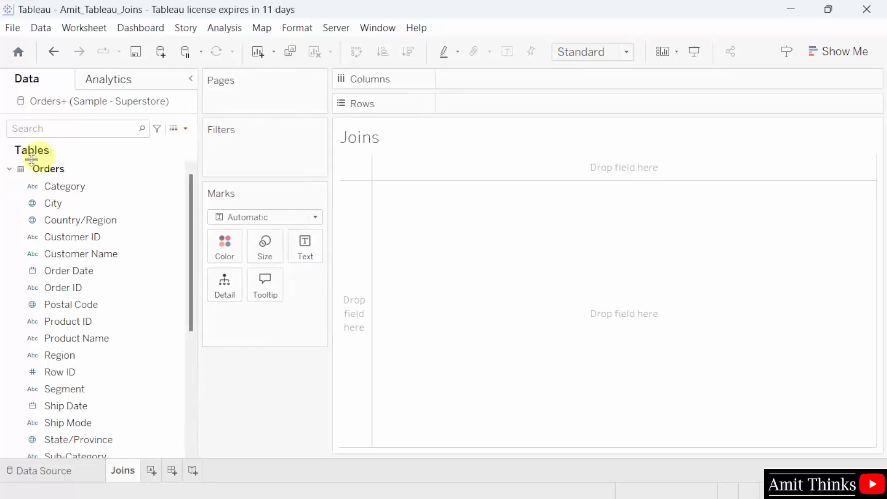
click(13, 173)
click(10, 170)
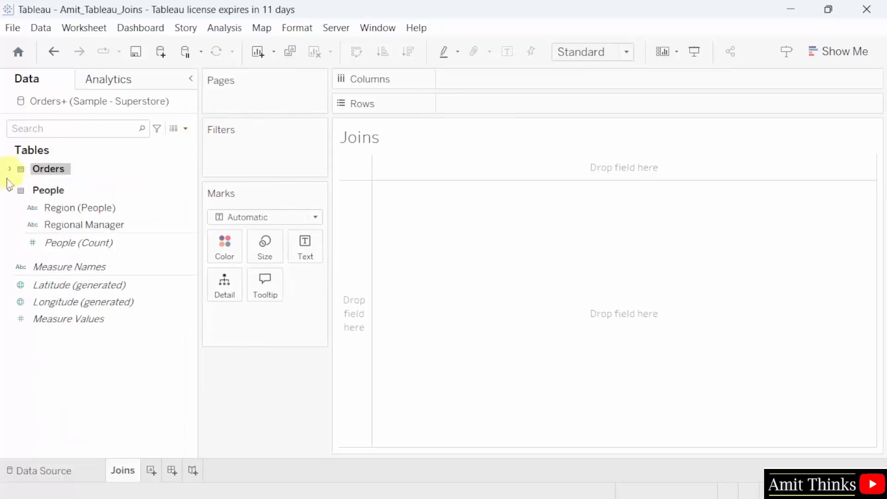
click(10, 191)
click(10, 192)
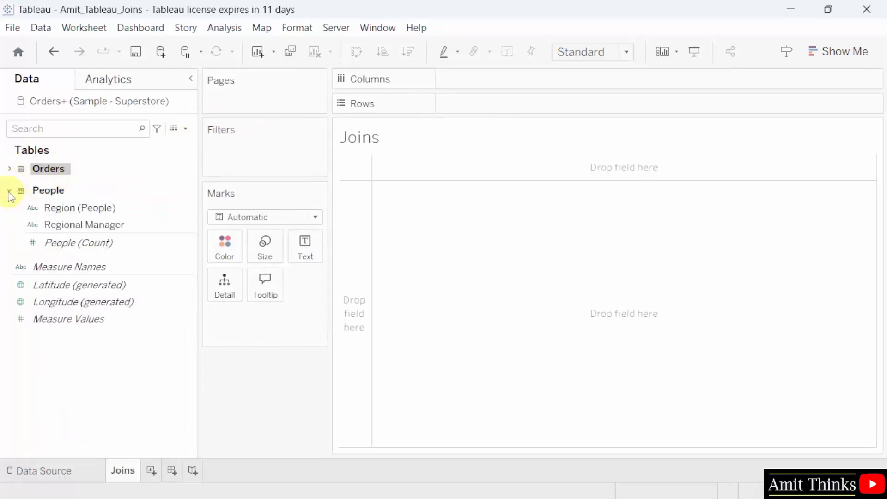
click(87, 226)
click(136, 209)
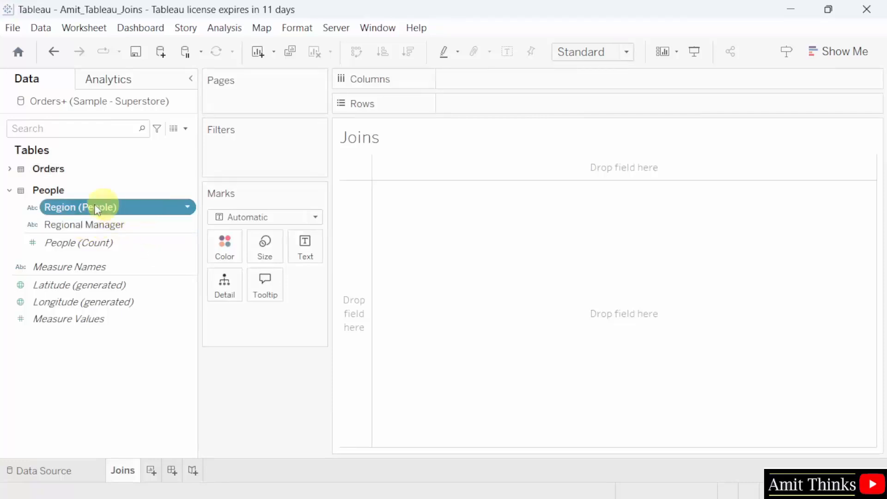
click(9, 170)
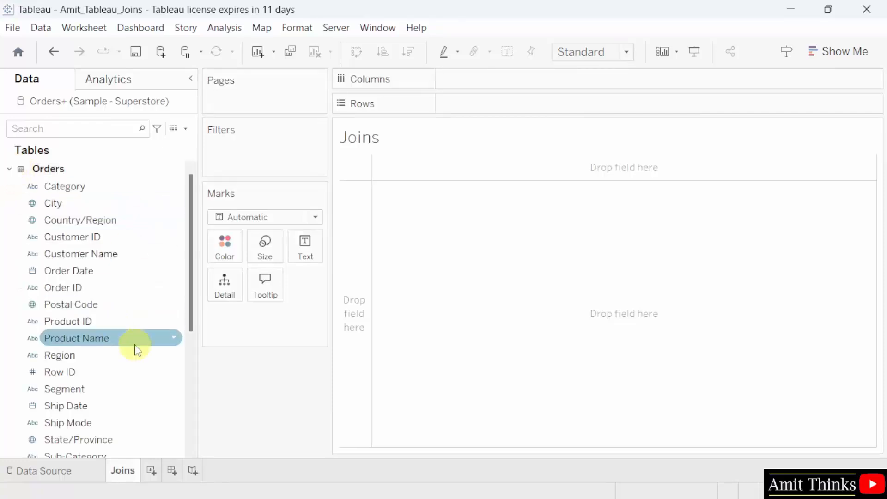
click(125, 361)
- Put Orders' State/Province on Rows, listing 59 states and provinces
drag(189, 312, 197, 245)
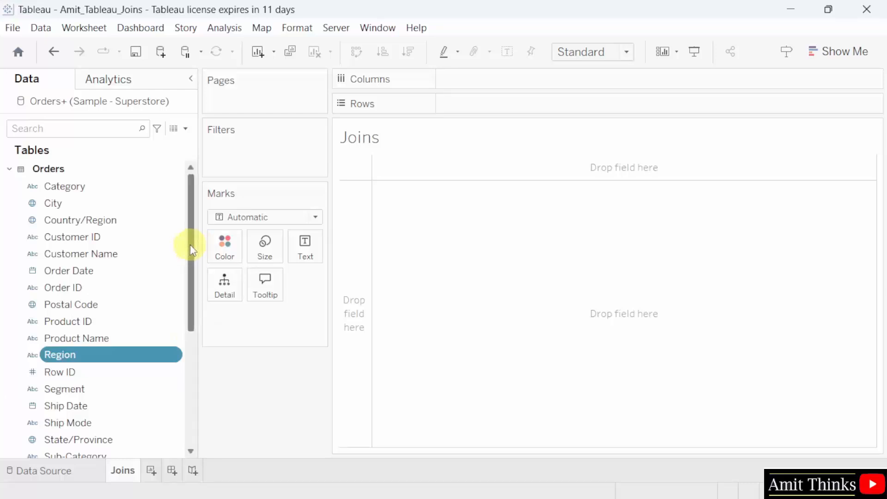
drag(192, 244, 192, 308)
click(121, 297)
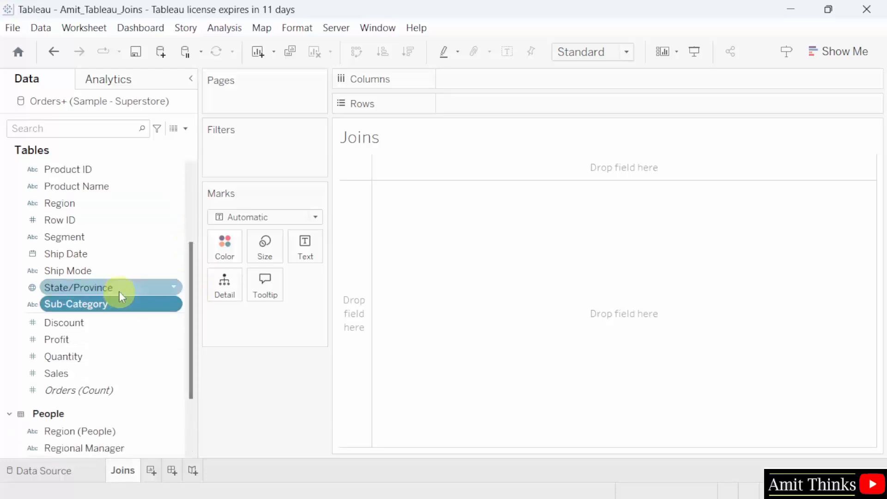
click(120, 290)
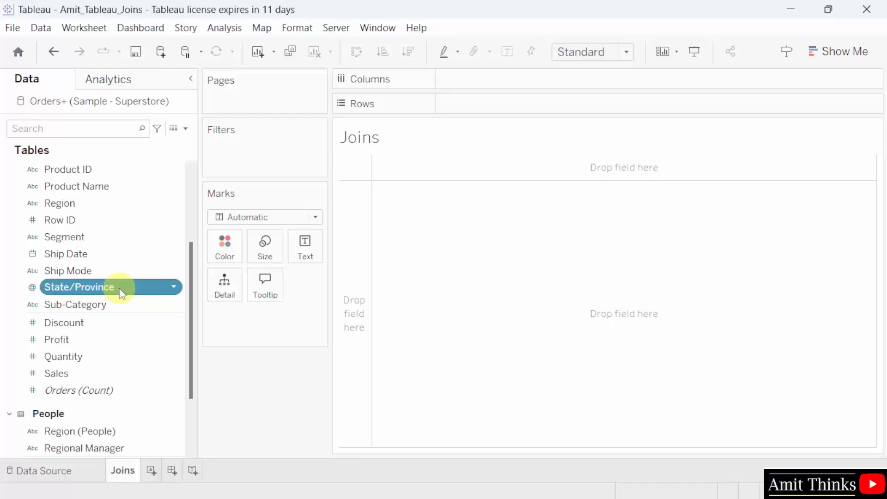
drag(121, 293, 527, 111)
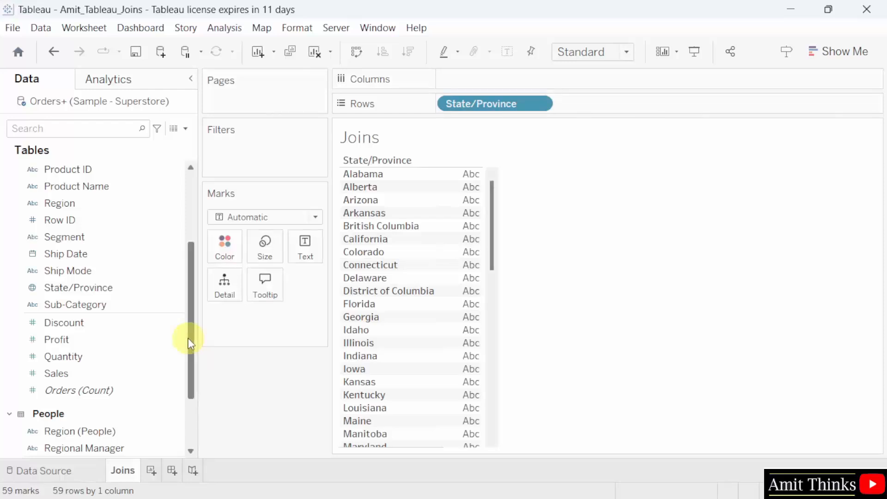
- Add People's Regional Manager to Rows beside State/Province
drag(190, 344, 187, 382)
click(128, 349)
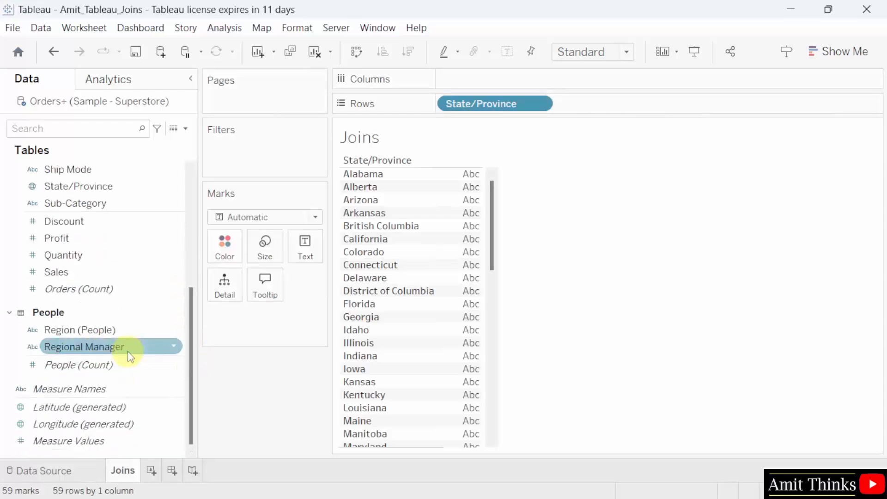
mouse_move(129, 352)
mouse_down()
mouse_move(711, 149)
mouse_move(660, 109)
mouse_up()
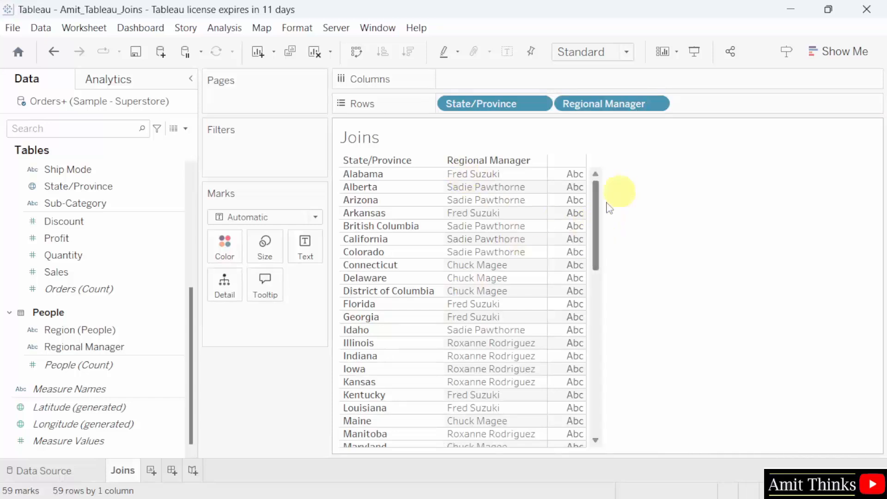
- Save the workbook and advance the slideshow to the Tableau - Sorting slide
scroll(199, 295, up, 10)
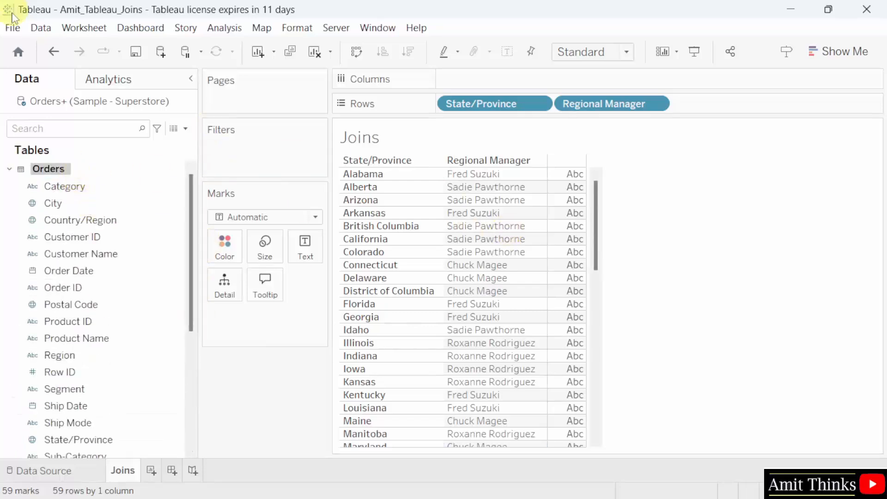
click(12, 28)
click(65, 95)
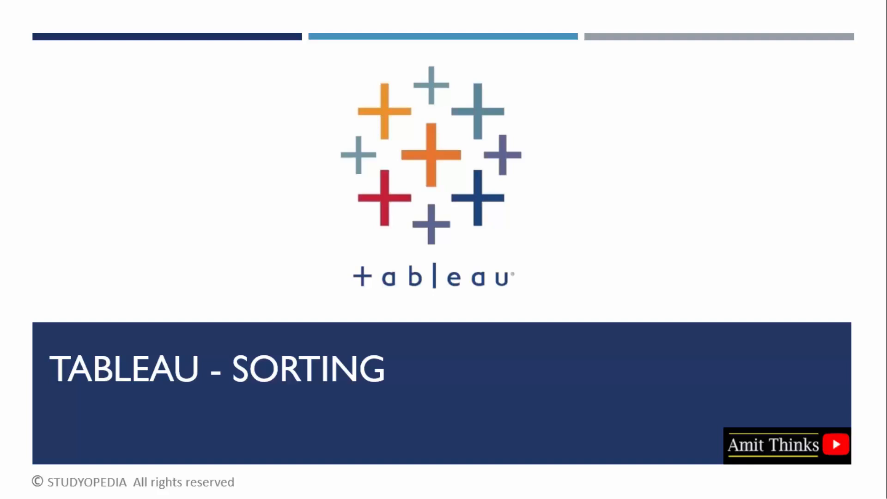
key(Right)
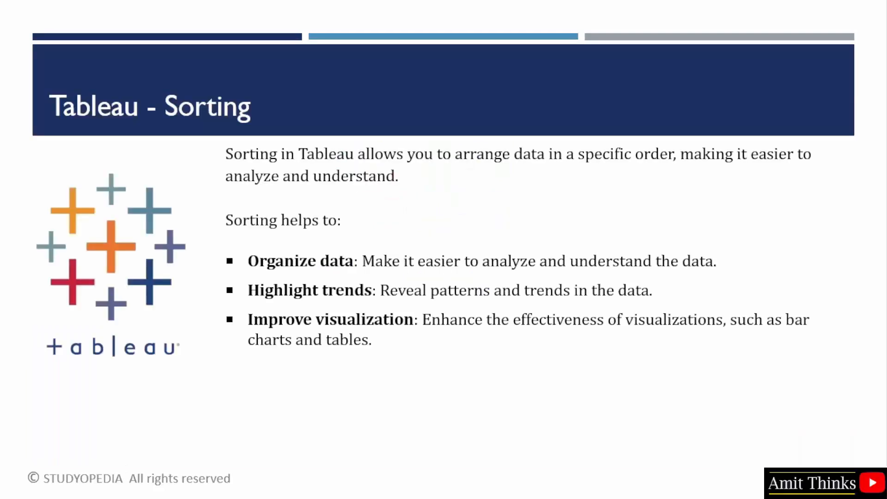
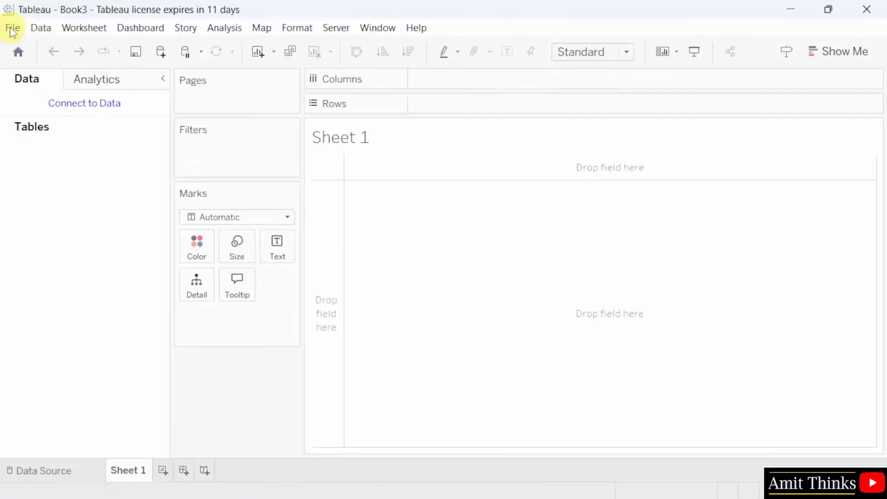
- Start Save As and replace the default name Book3 with Amit_Tableau_Sorting
click(13, 29)
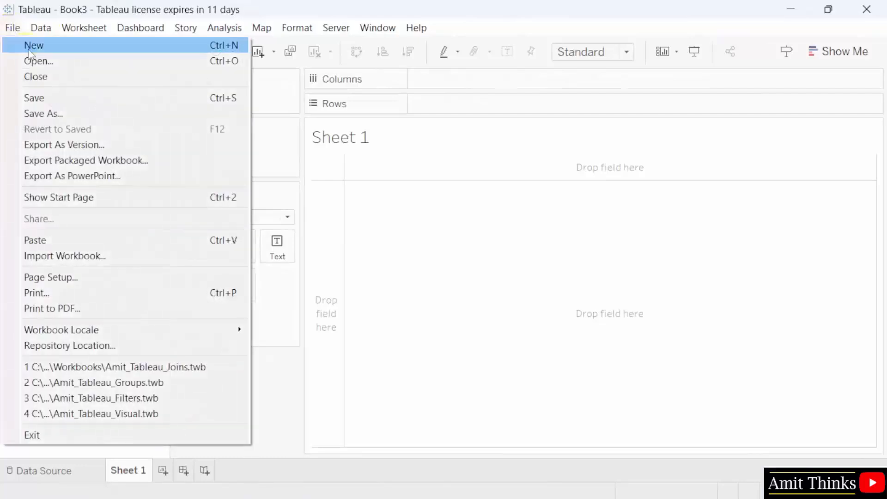
click(123, 115)
click(140, 277)
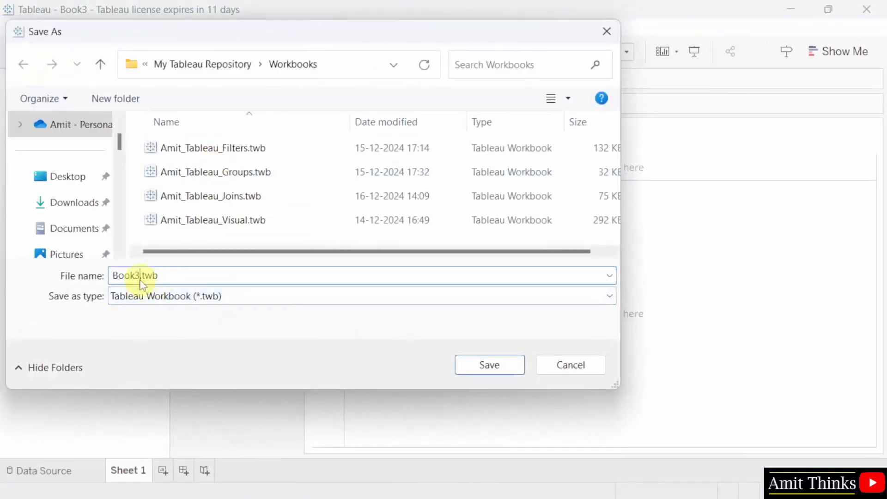
drag(140, 278, 89, 275)
text(Amit_T)
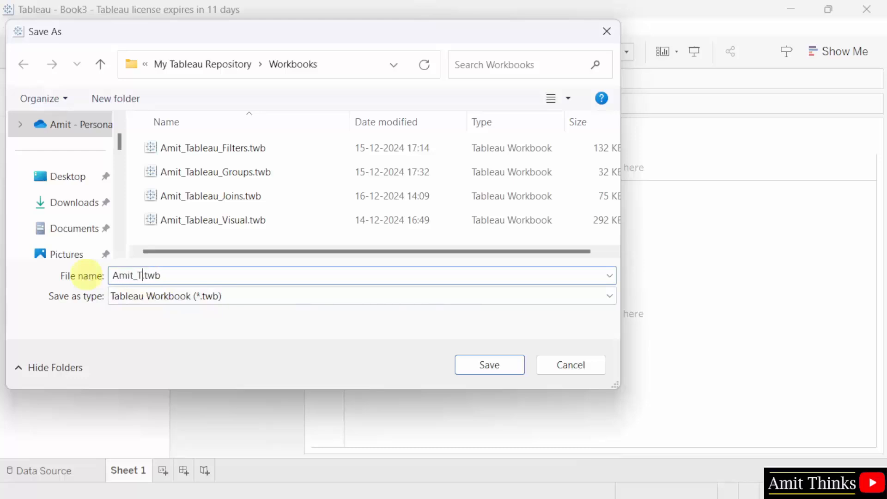
text(ableau_Sorting)
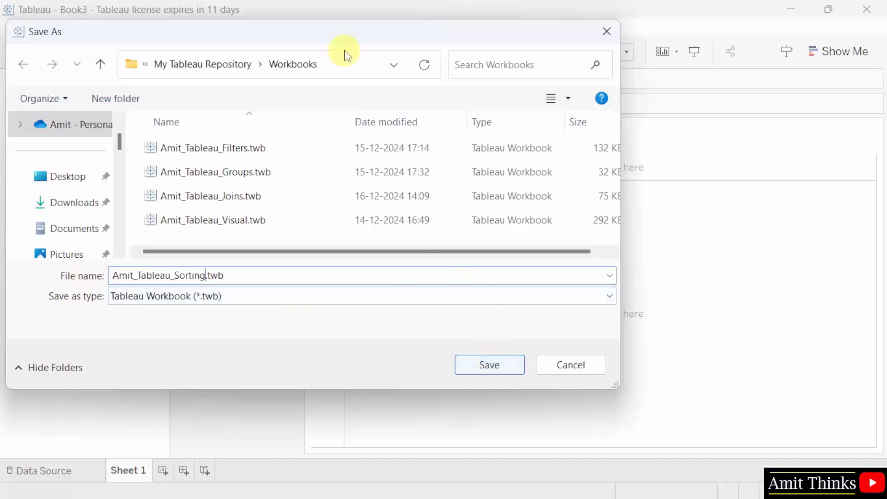
- Keep the My Tableau Repository Workbooks folder as the location and save the file
click(370, 74)
click(321, 64)
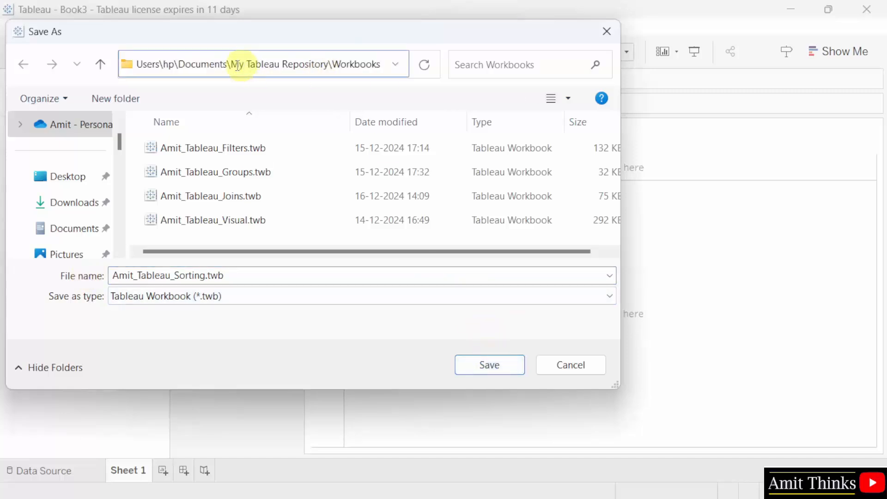
drag(329, 64, 366, 64)
click(366, 64)
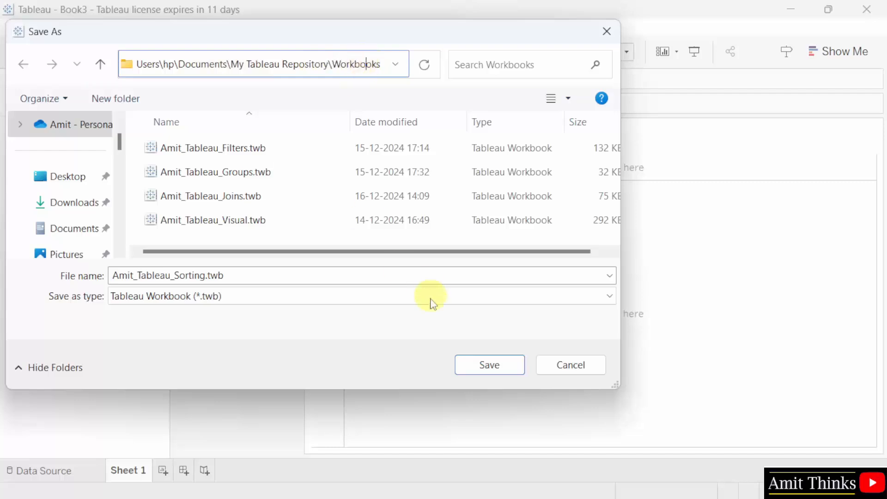
click(345, 241)
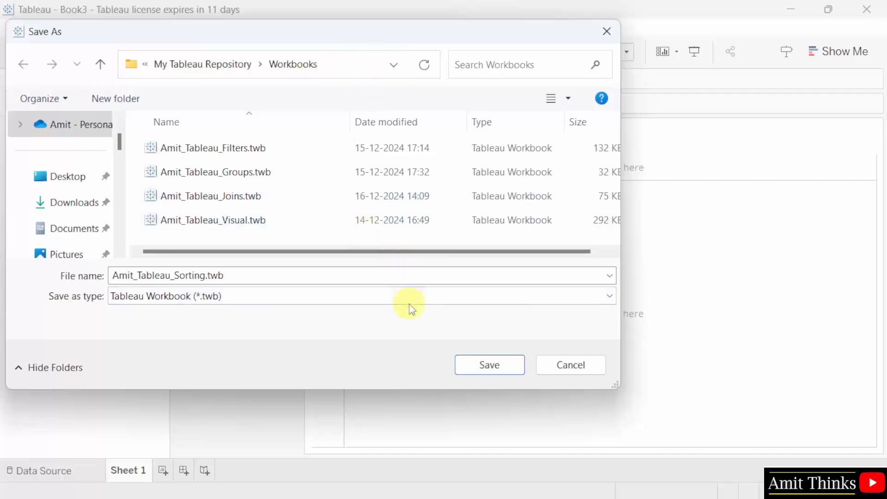
click(508, 366)
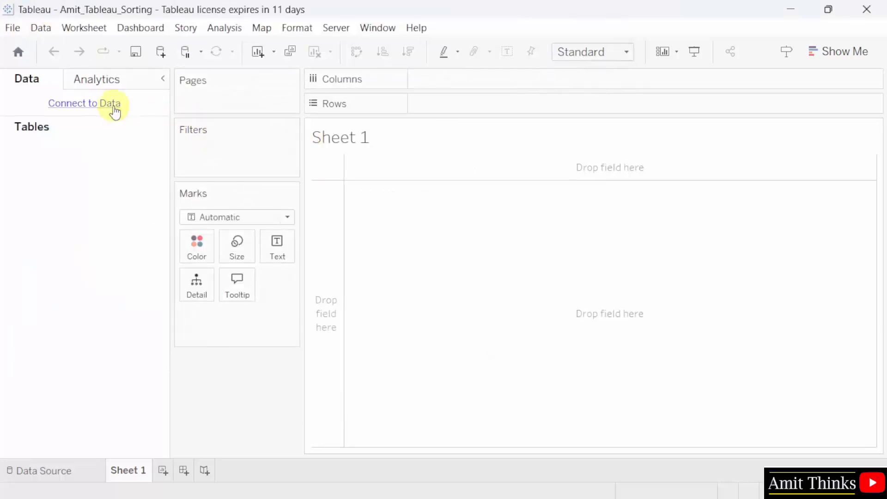
- Connect to Sample - Superstore.xls as a Microsoft Excel data source
click(115, 110)
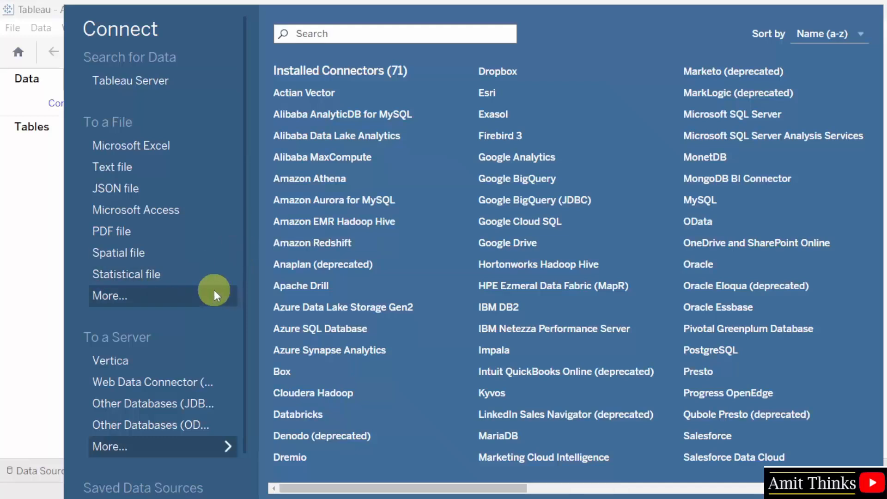
scroll(220, 384, down, 2)
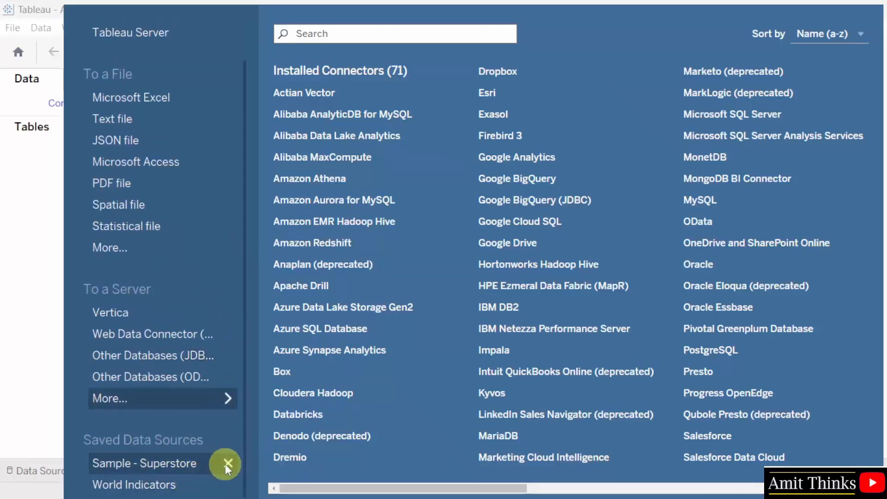
scroll(208, 268, up, 2)
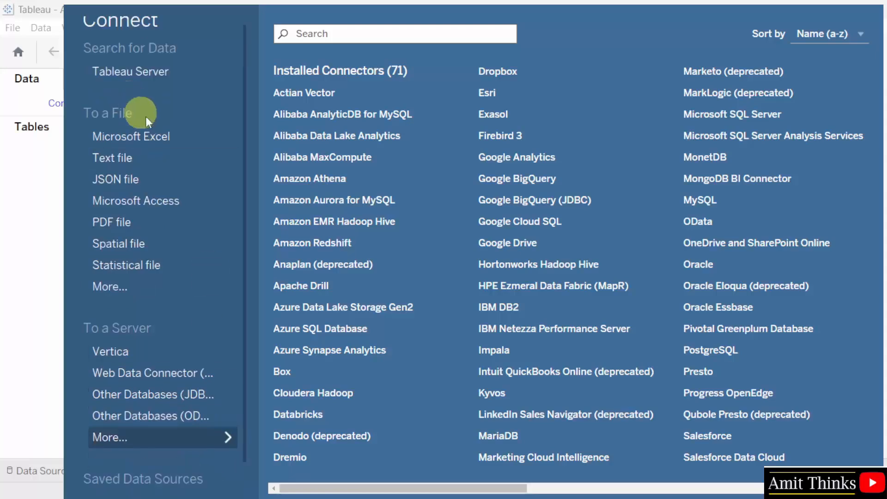
click(171, 136)
click(377, 64)
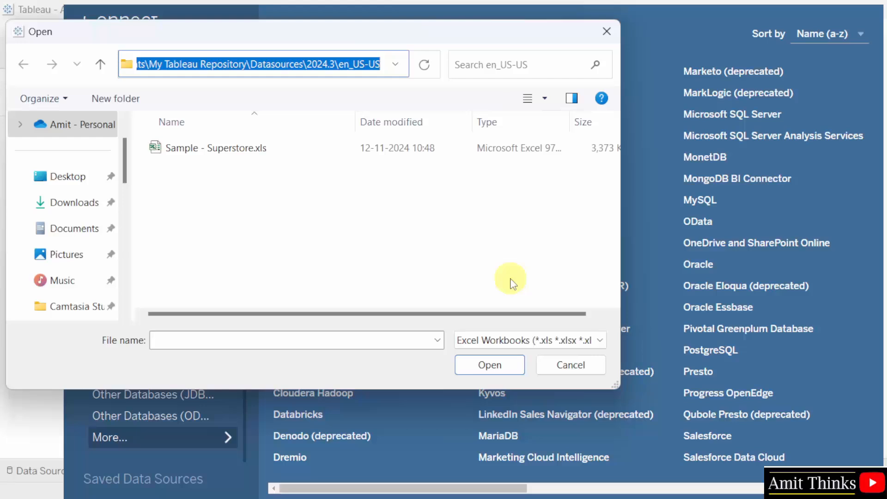
click(369, 258)
click(342, 65)
click(388, 272)
click(261, 150)
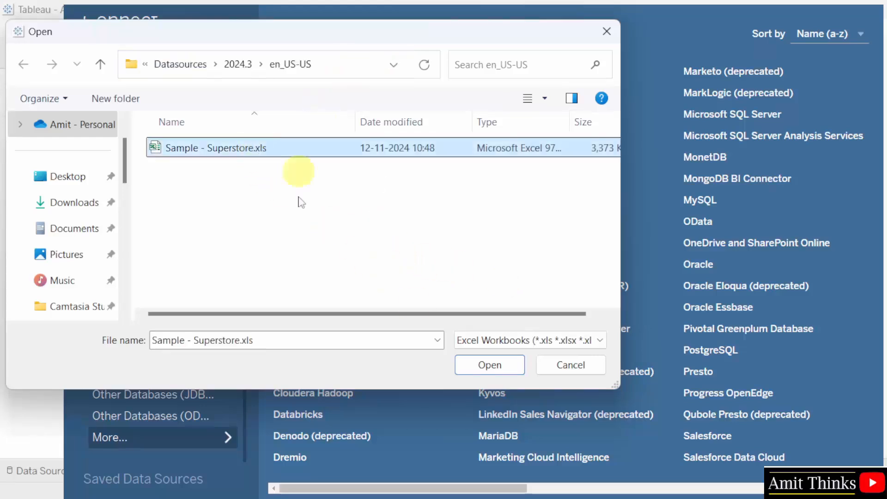
click(496, 367)
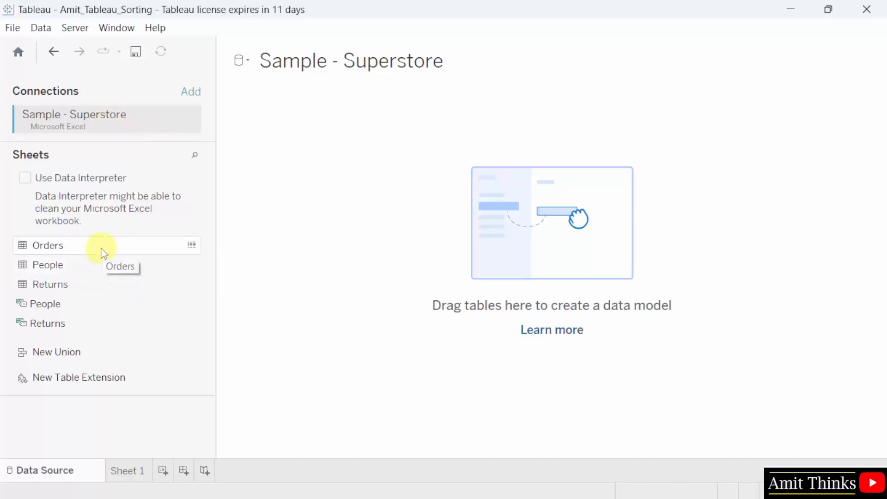
- Add the Orders table to the data model and enlarge the data preview grid
drag(116, 250, 430, 226)
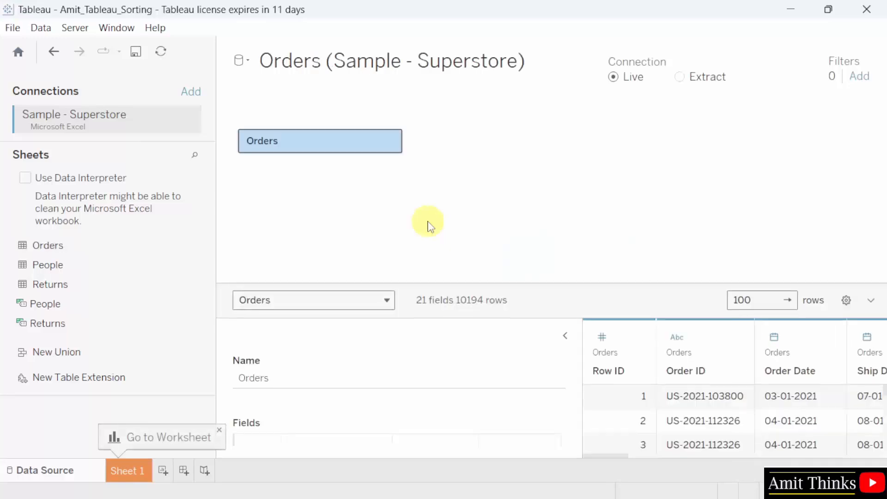
drag(581, 342, 469, 346)
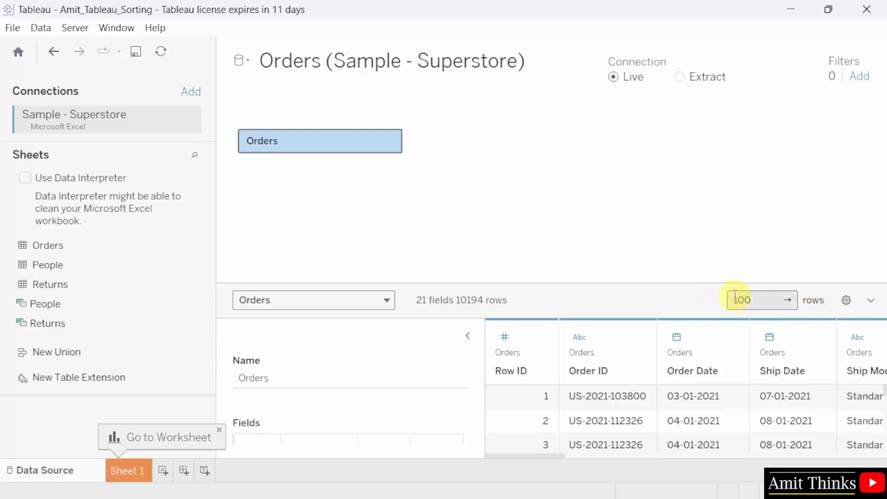
drag(719, 283, 729, 191)
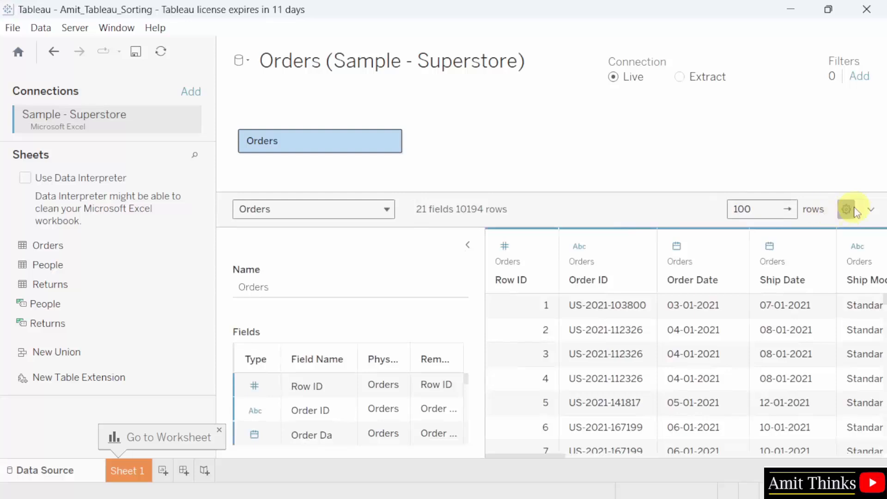
- Try the field sort options, ending with Z to A ordering within the table
click(853, 210)
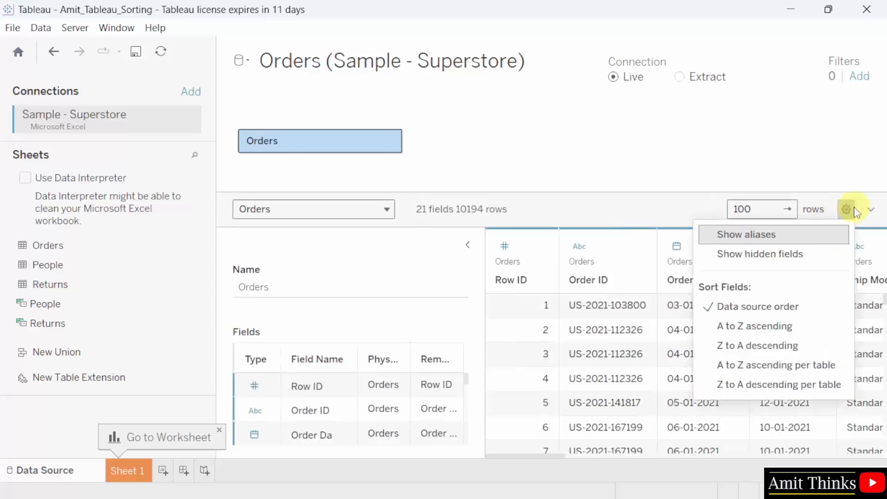
click(827, 328)
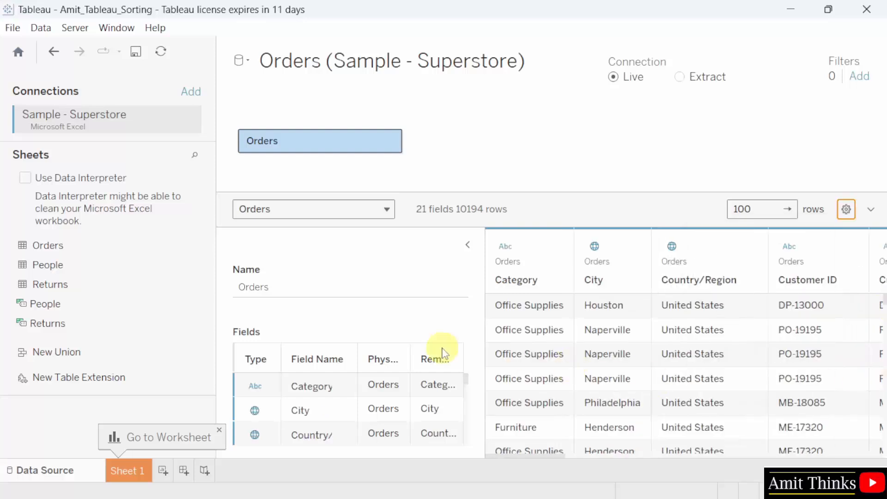
click(469, 246)
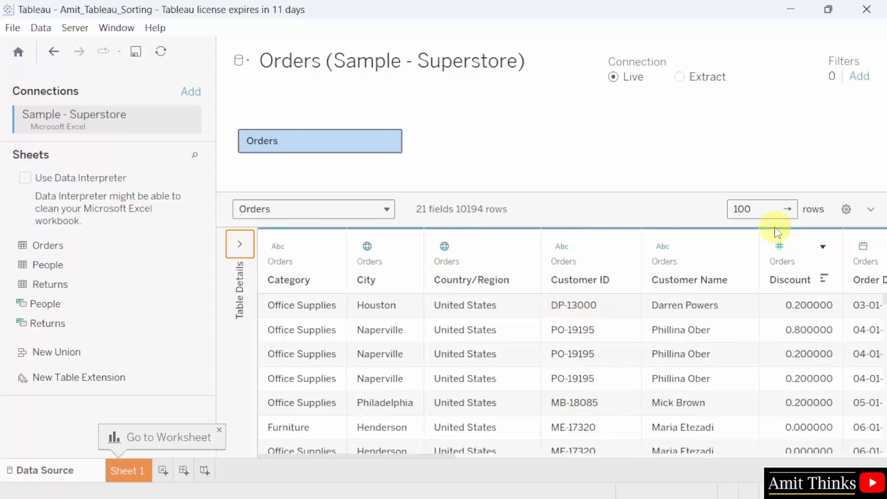
click(846, 209)
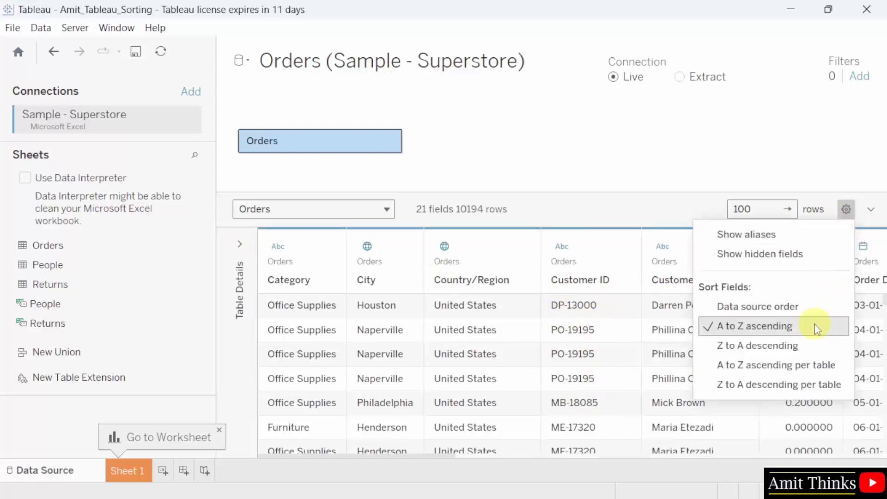
click(814, 347)
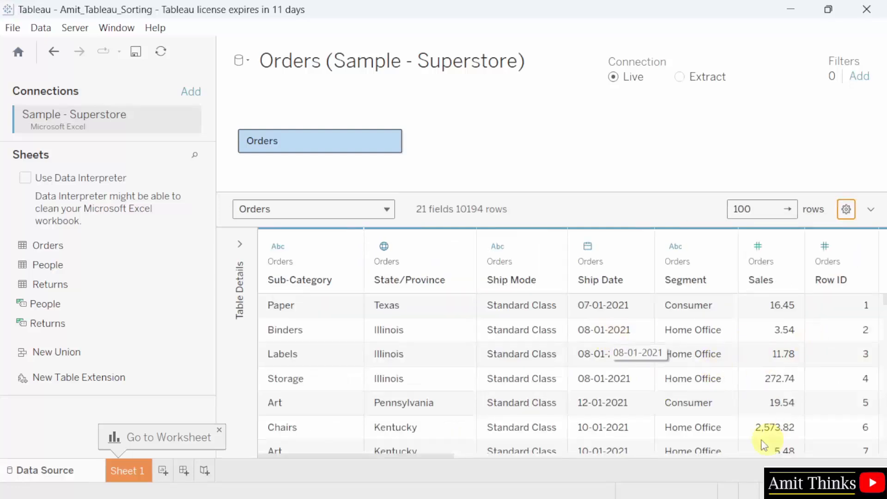
click(846, 209)
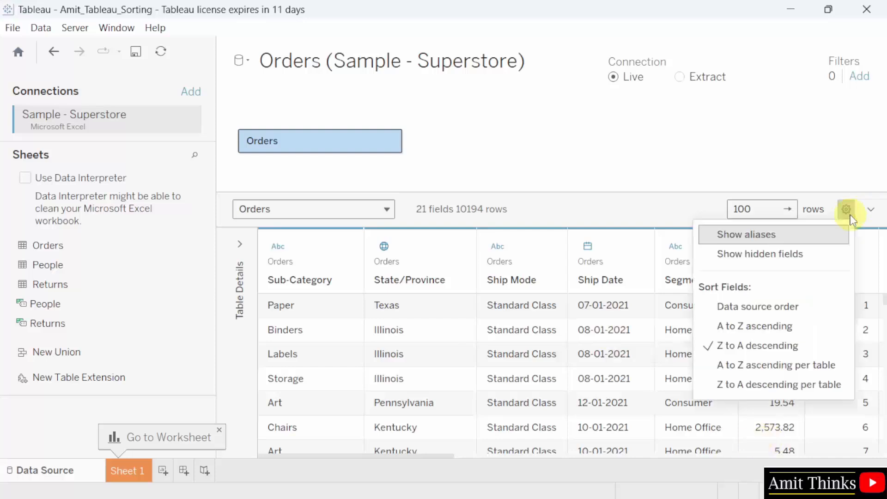
click(841, 365)
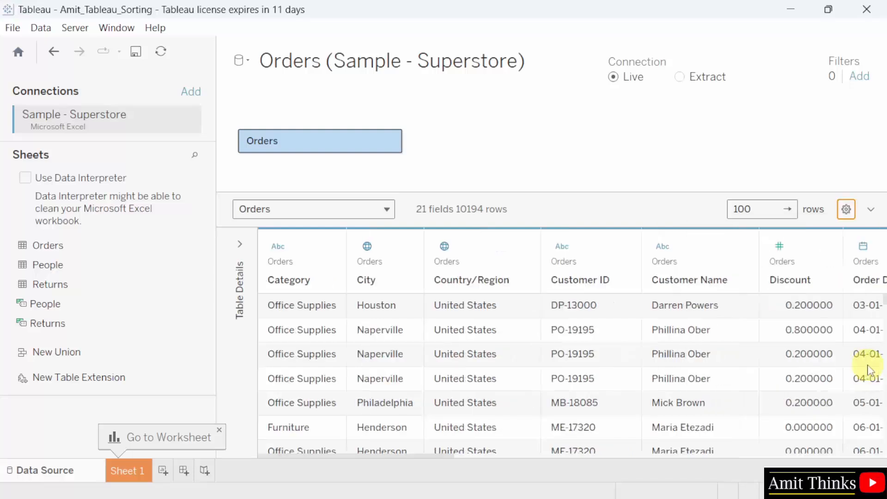
click(846, 209)
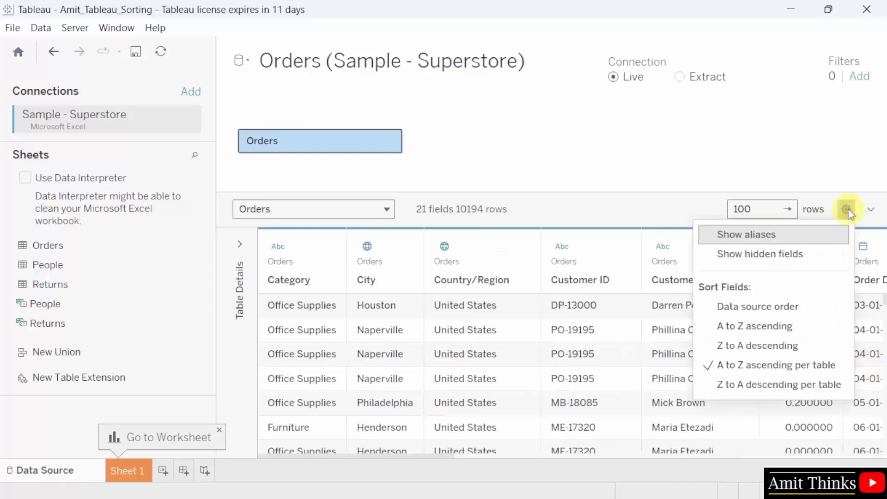
click(842, 388)
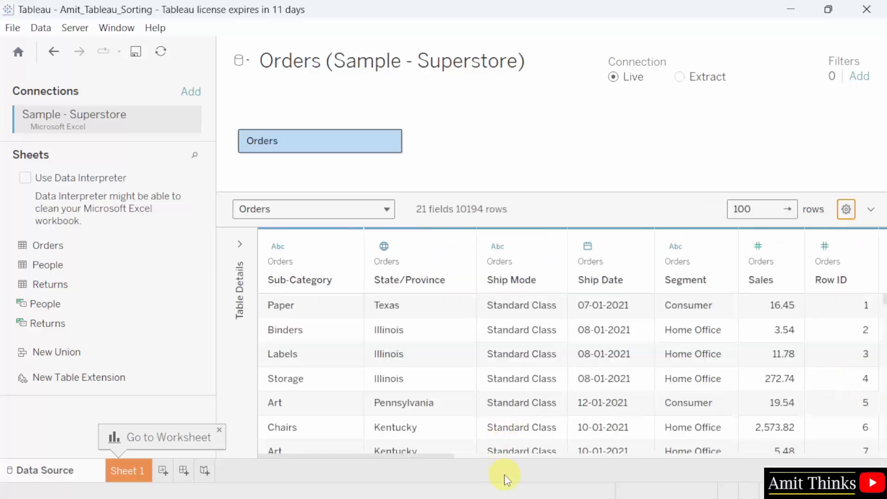
drag(440, 456, 353, 362)
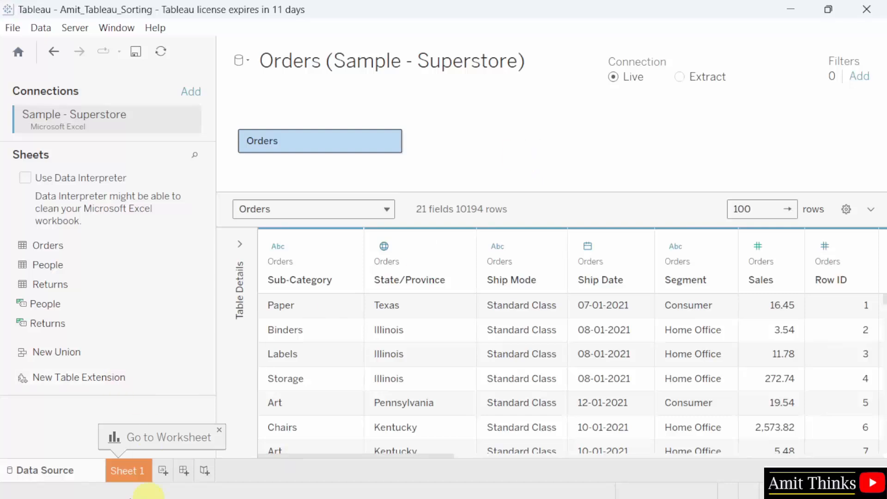
- Go to Sheet 1 and widen the Data pane so field names fit
click(134, 474)
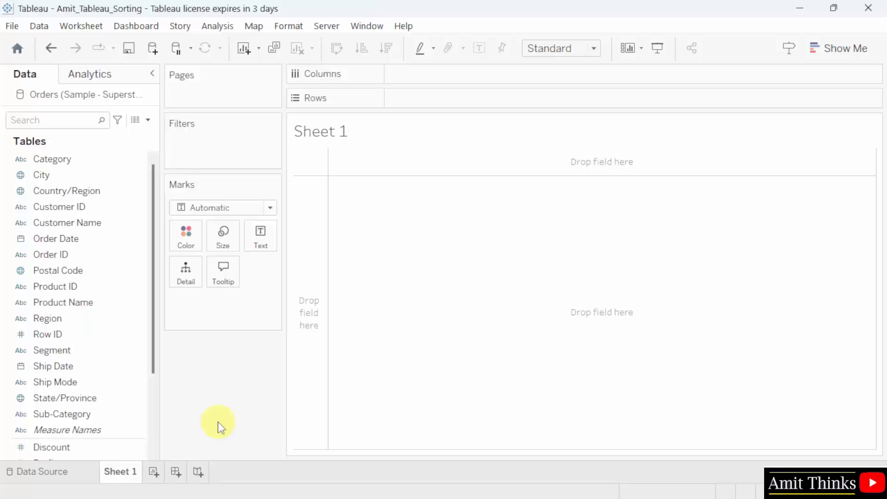
click(58, 159)
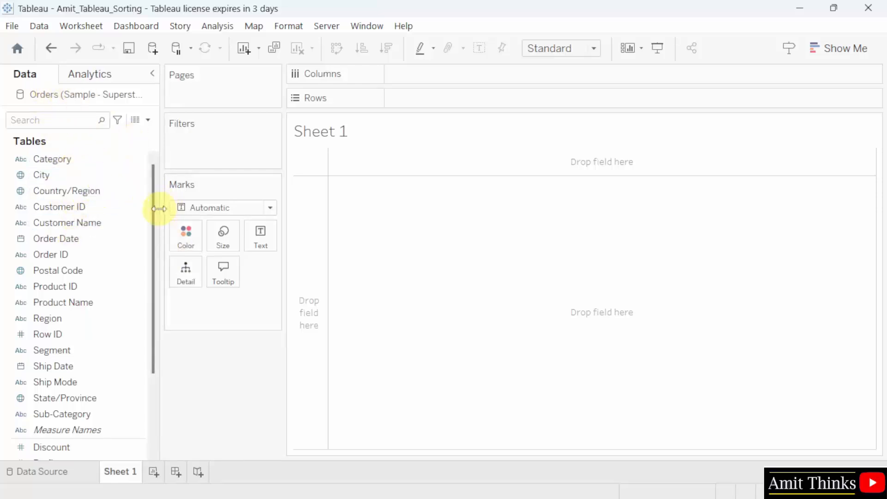
mouse_move(158, 208)
mouse_down()
mouse_move(180, 209)
mouse_move(173, 207)
mouse_up()
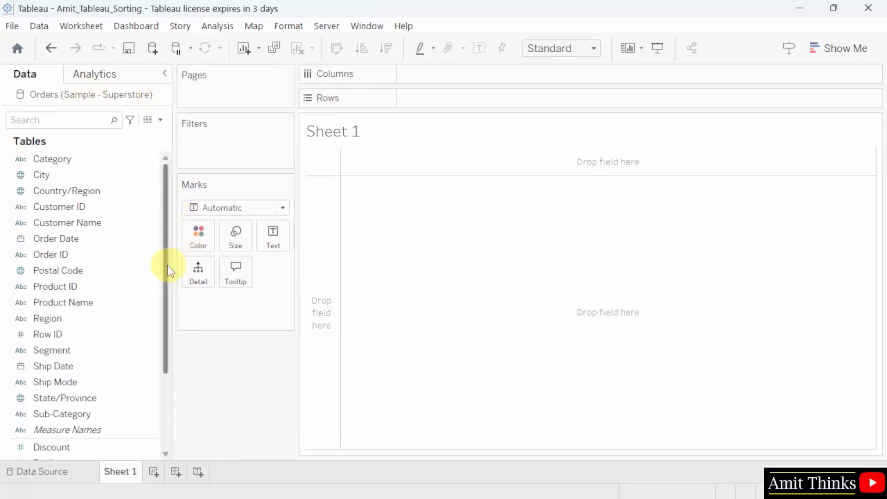
- Rename the worksheet tab from Sheet 1 to Sort
double_click(128, 472)
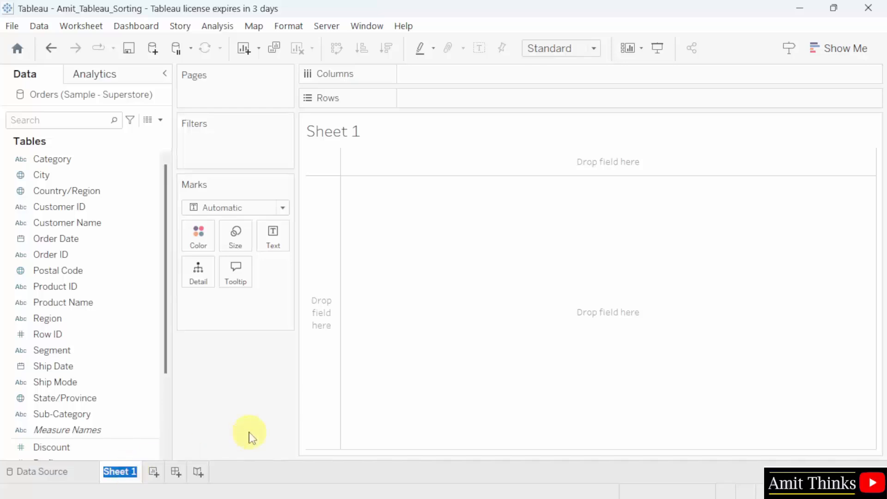
text(Sort)
key(Return)
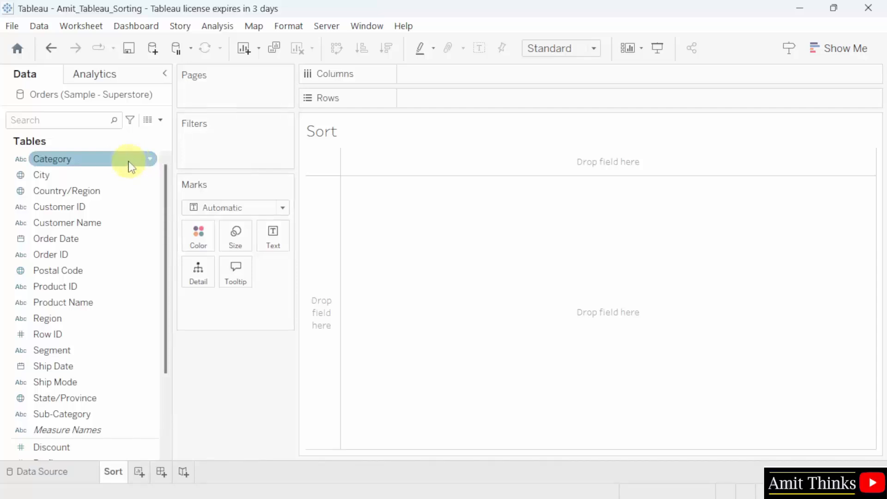
- Put Category on Rows and Sales on Columns to show SUM(Sales) bars per Category
drag(132, 165, 531, 103)
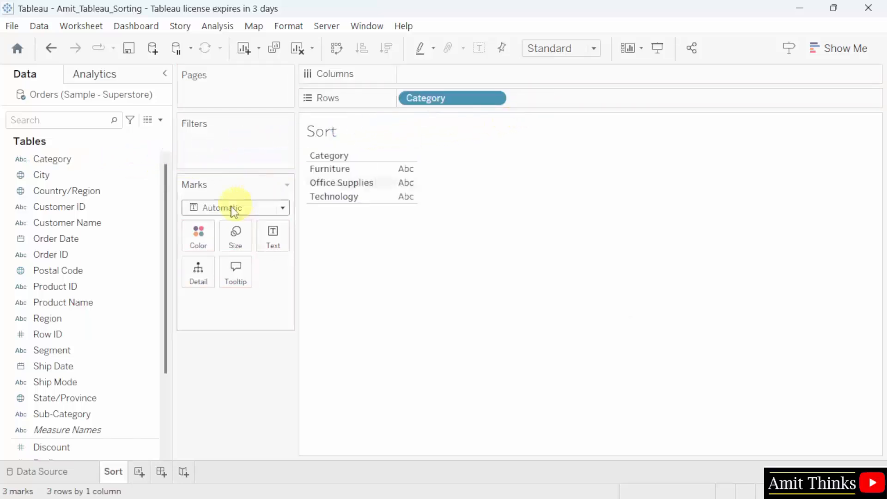
drag(165, 267, 477, 79)
click(118, 384)
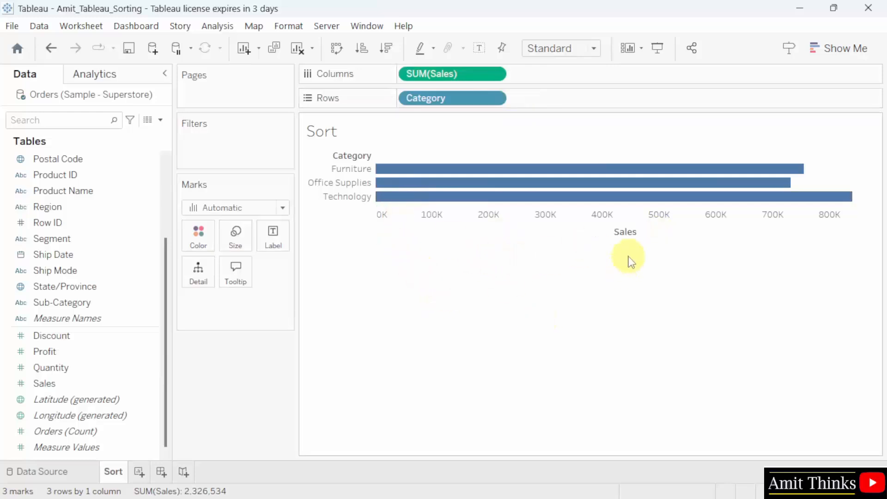
mouse_move(637, 246)
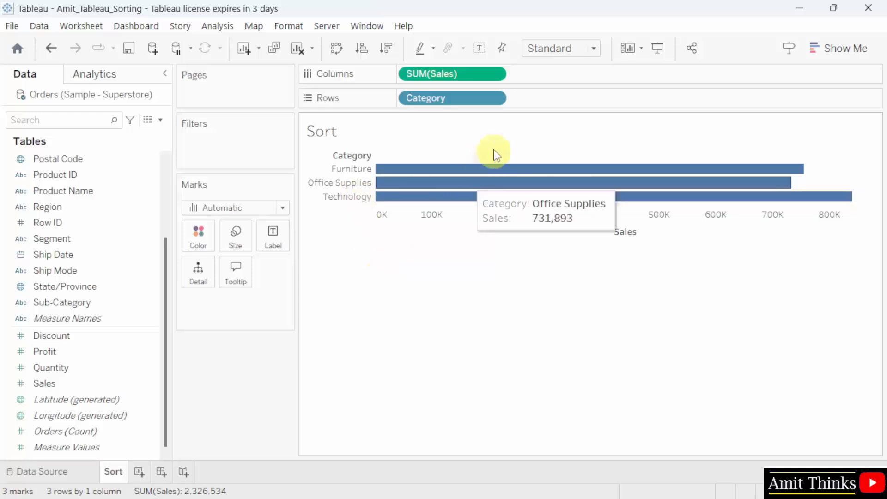
- Sort Category ascending by the Sales field, smallest total first
click(501, 100)
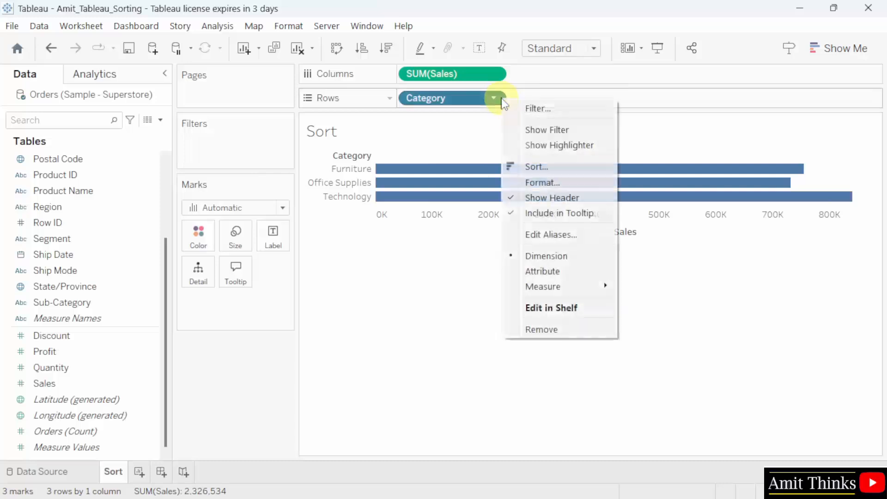
click(604, 169)
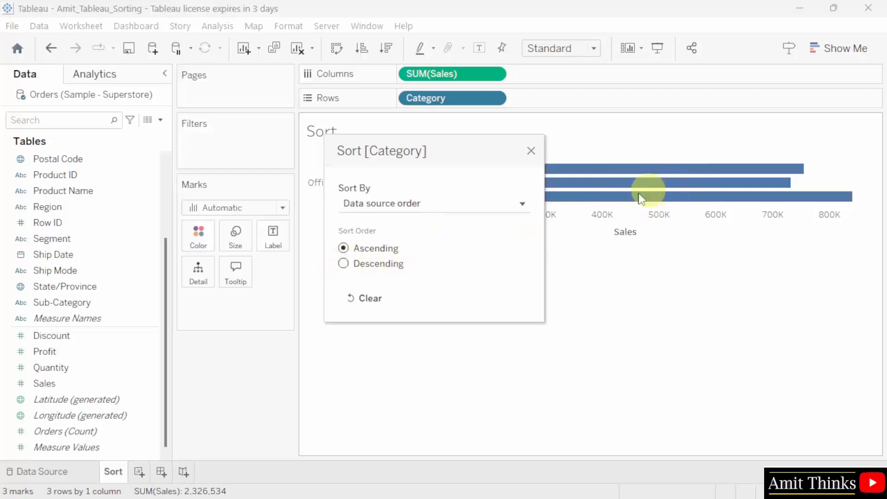
click(343, 263)
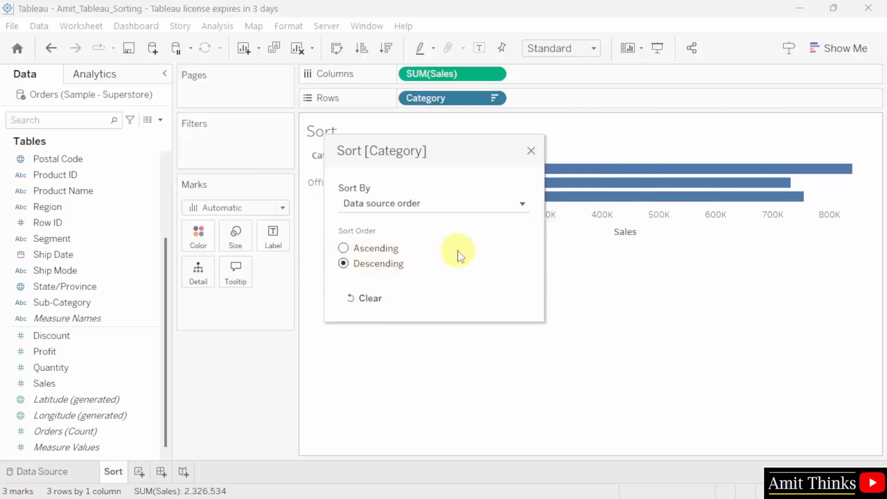
click(343, 248)
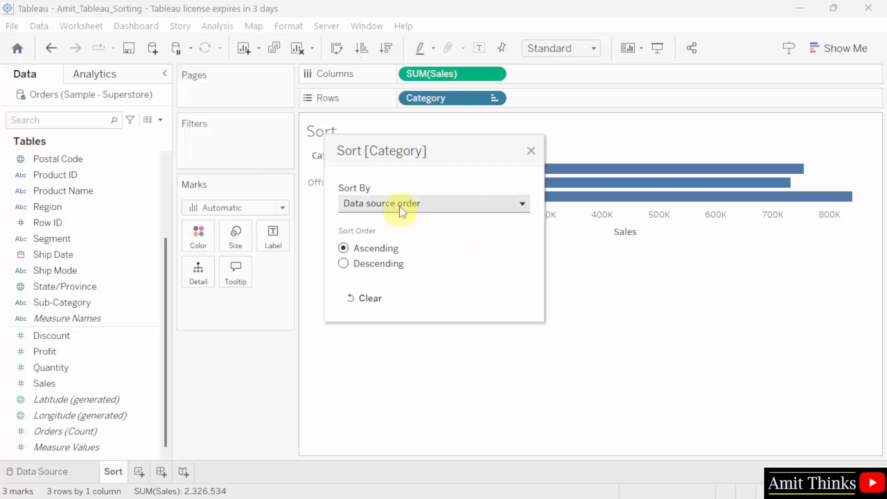
click(460, 208)
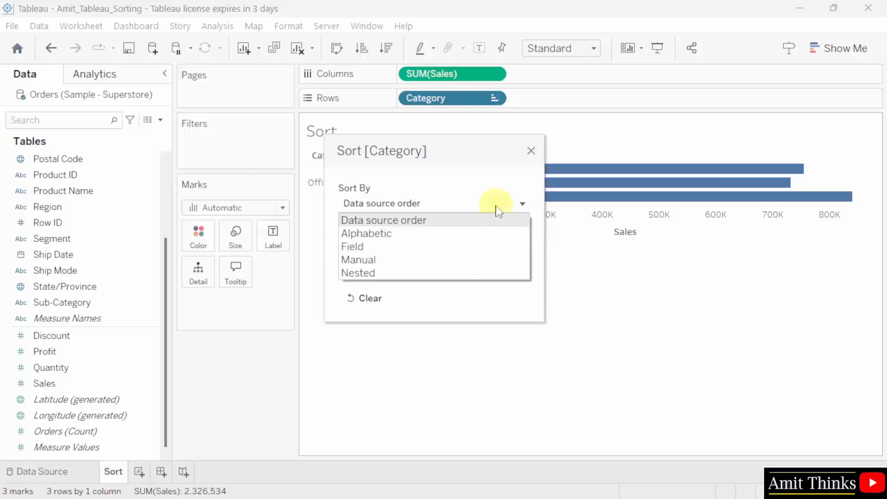
click(479, 247)
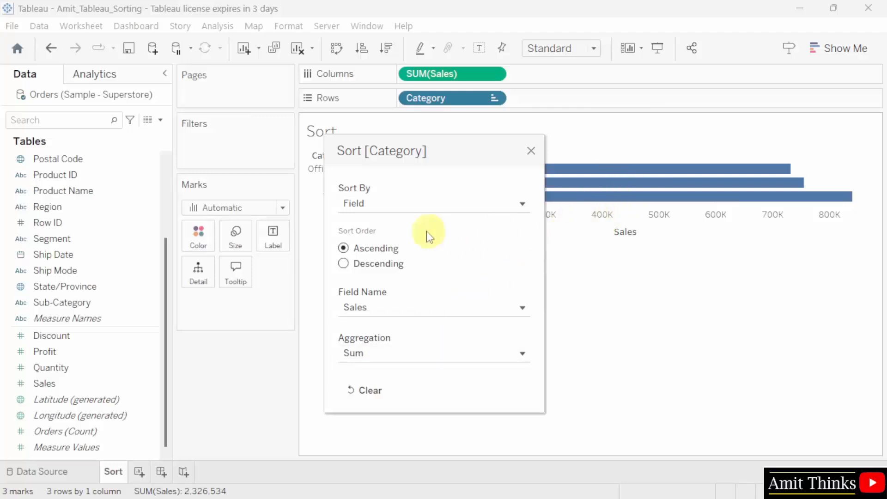
- Switch the Category sort to descending Sales: Technology, Furniture, Office Supplies
click(531, 151)
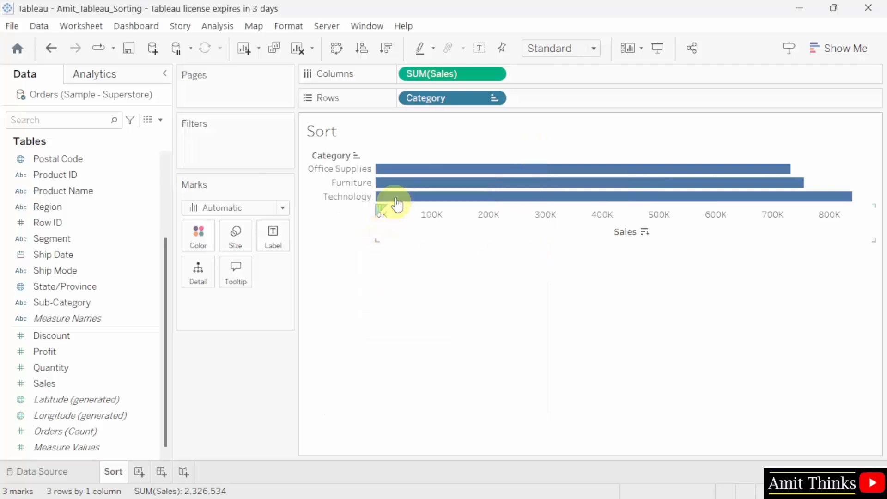
mouse_move(460, 169)
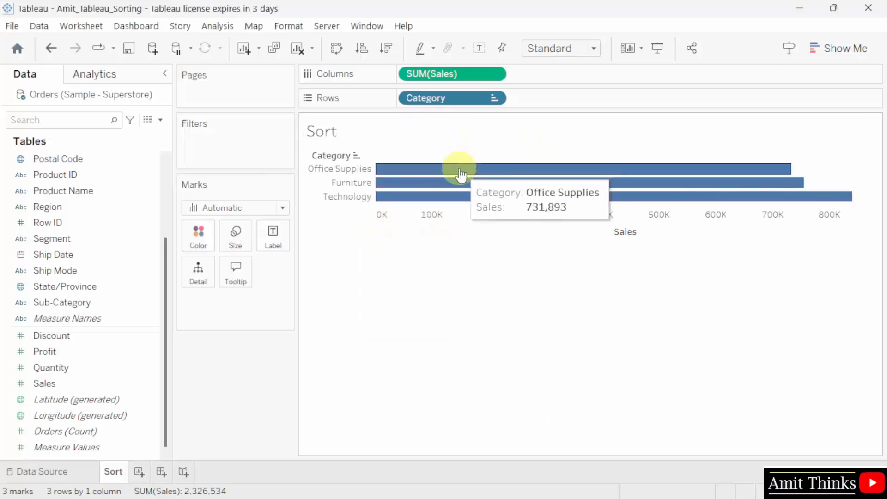
mouse_move(457, 188)
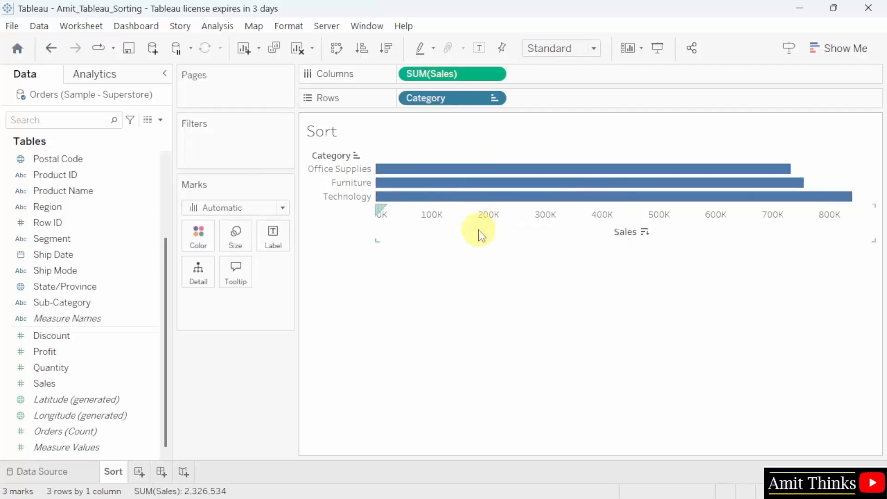
click(495, 99)
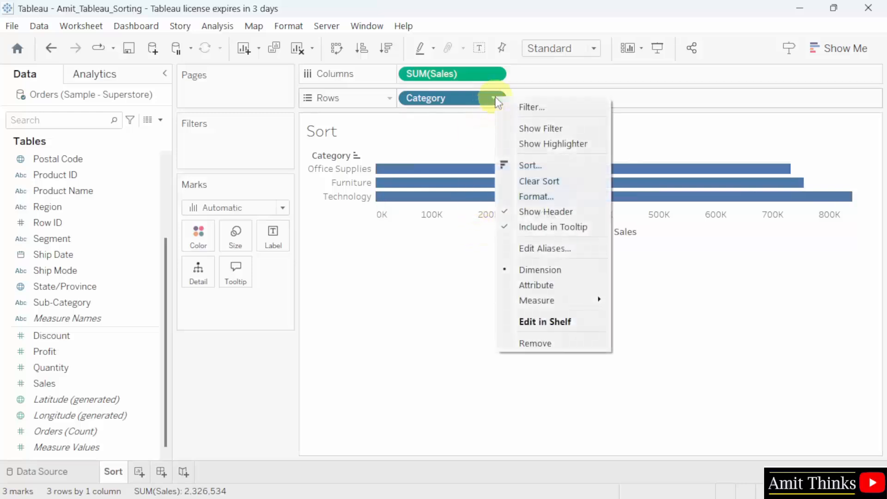
click(583, 167)
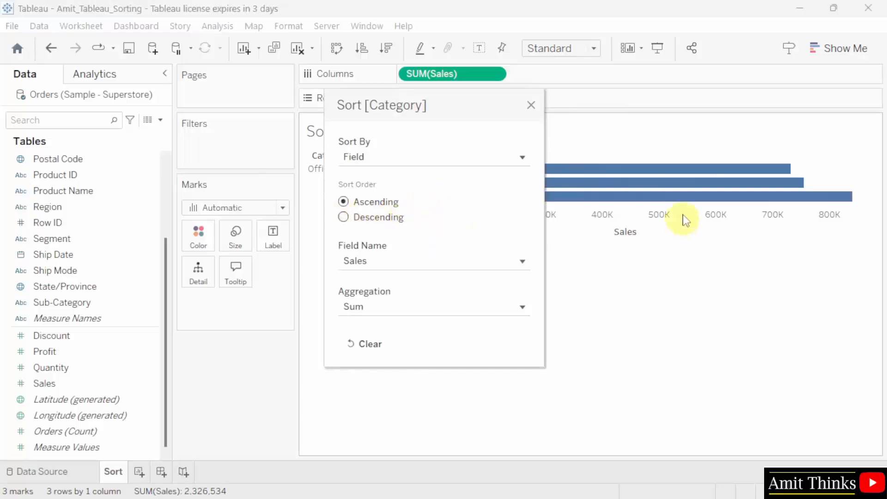
click(344, 218)
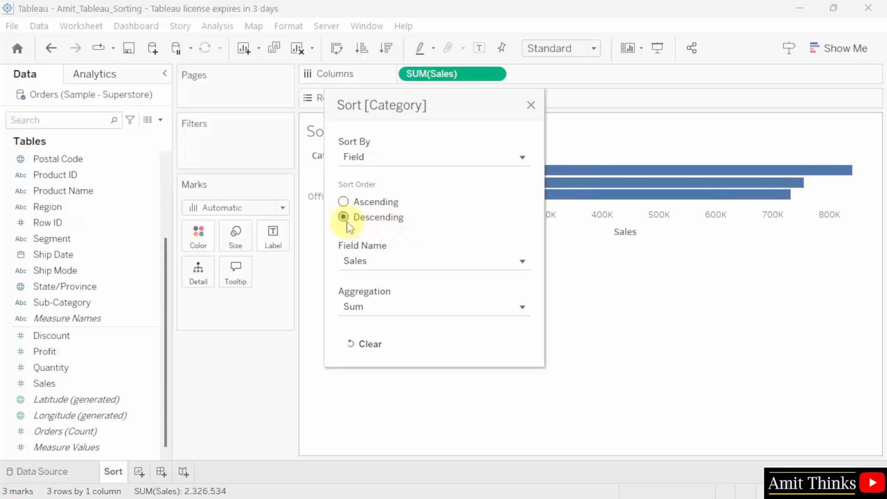
click(532, 106)
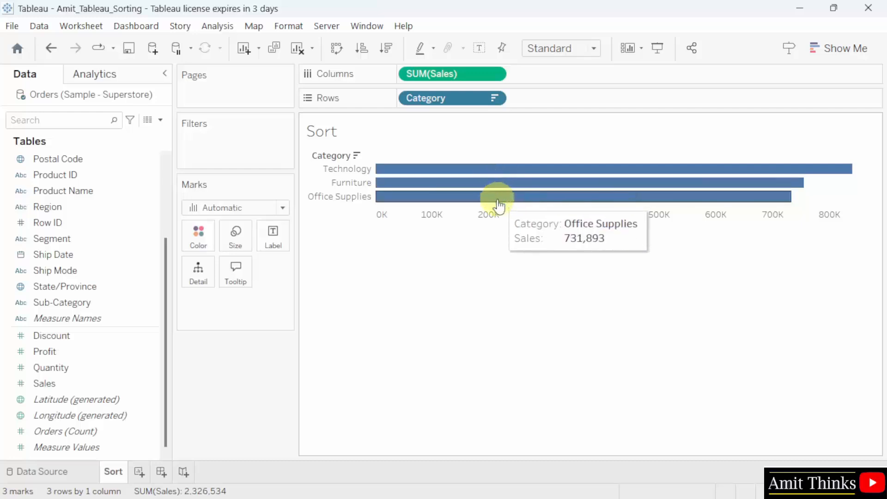
- Sort Category ascending by Sum of Sales again, placing Office Supplies first
click(494, 99)
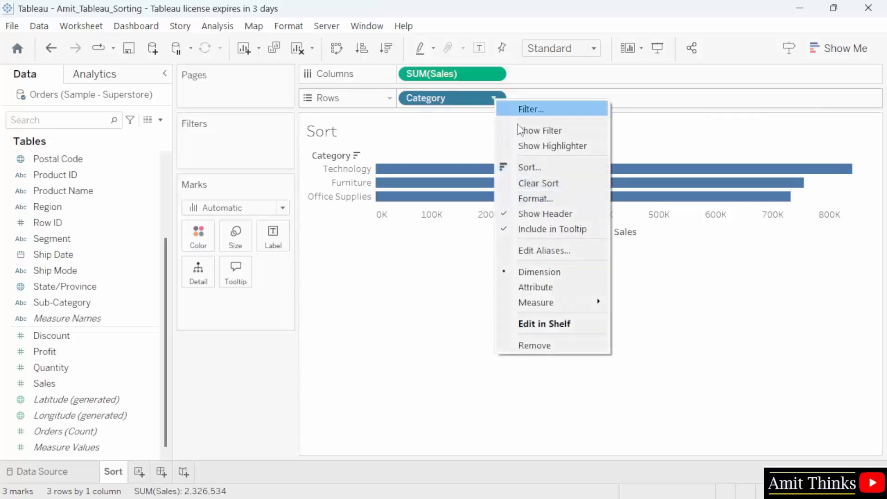
click(562, 163)
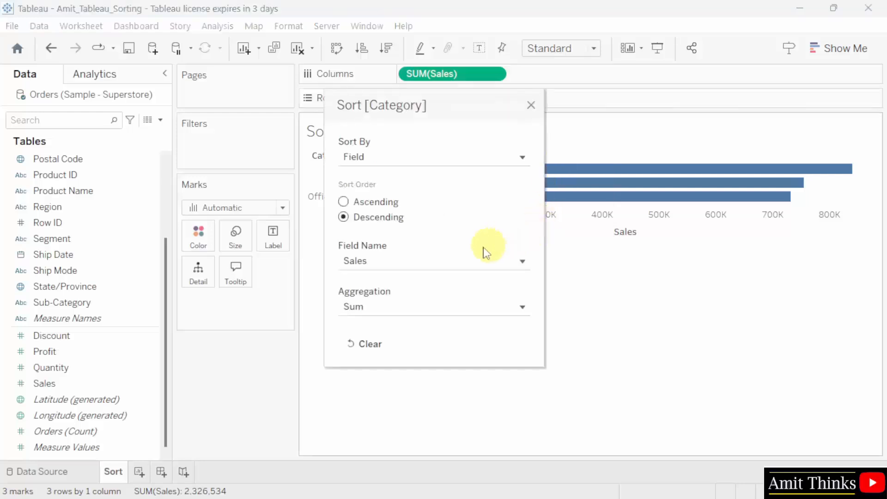
click(468, 265)
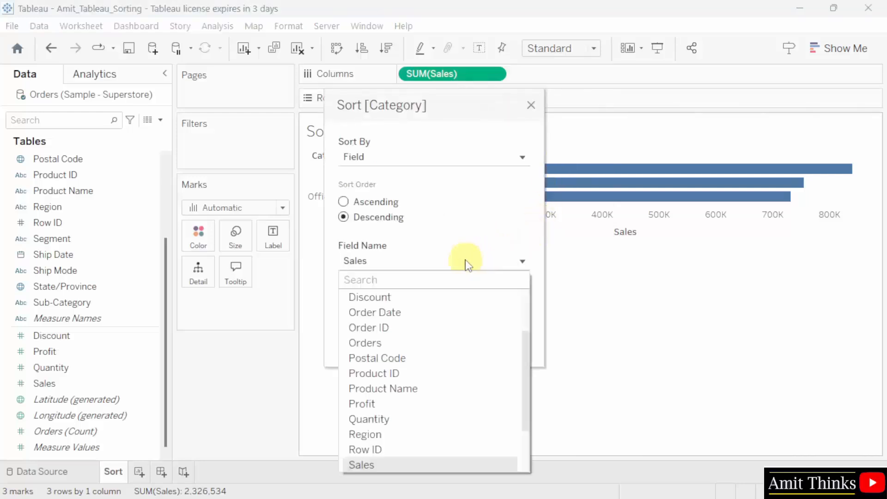
click(470, 257)
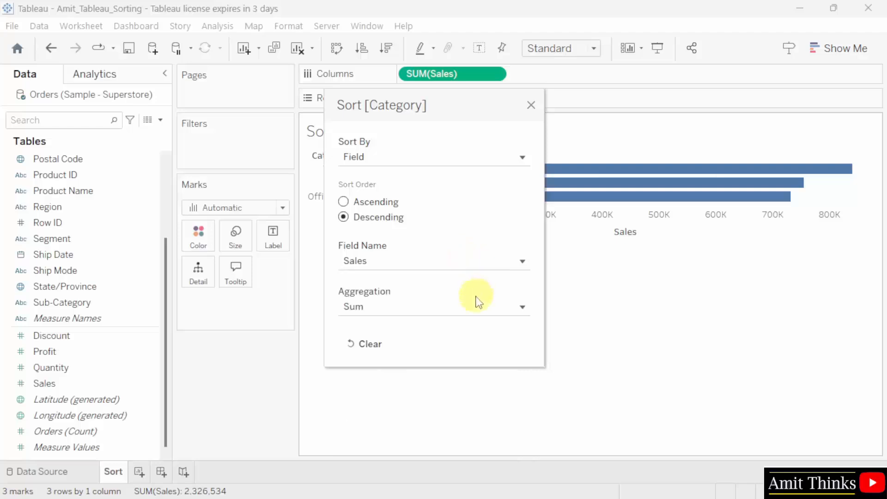
click(479, 309)
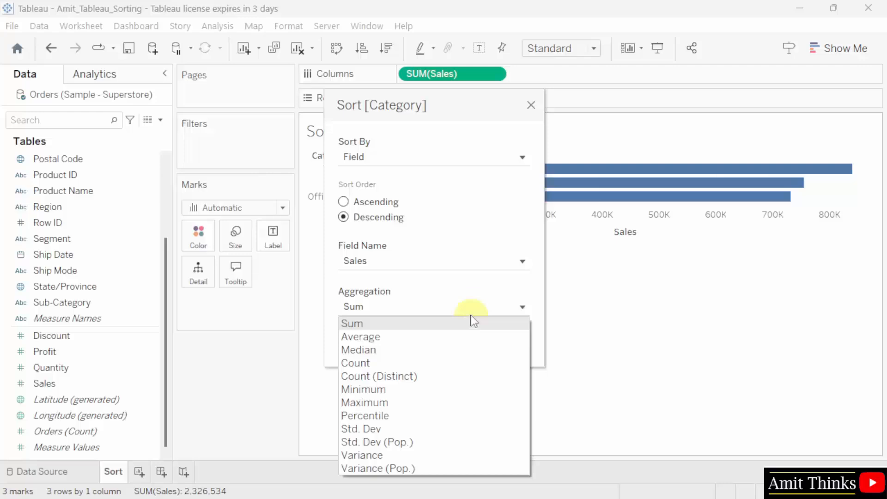
click(478, 297)
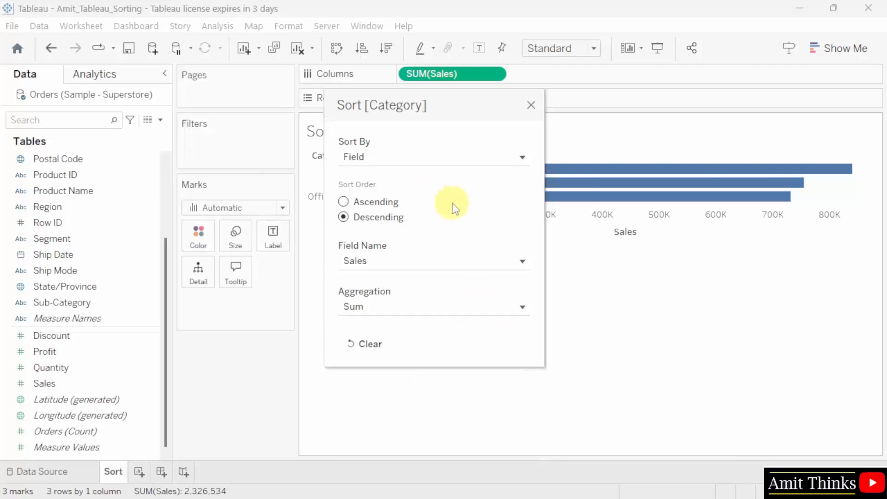
click(344, 202)
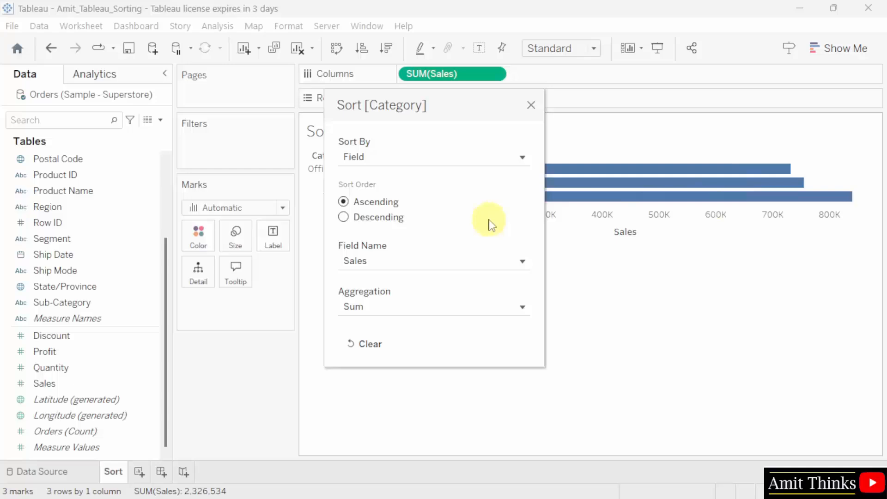
click(531, 105)
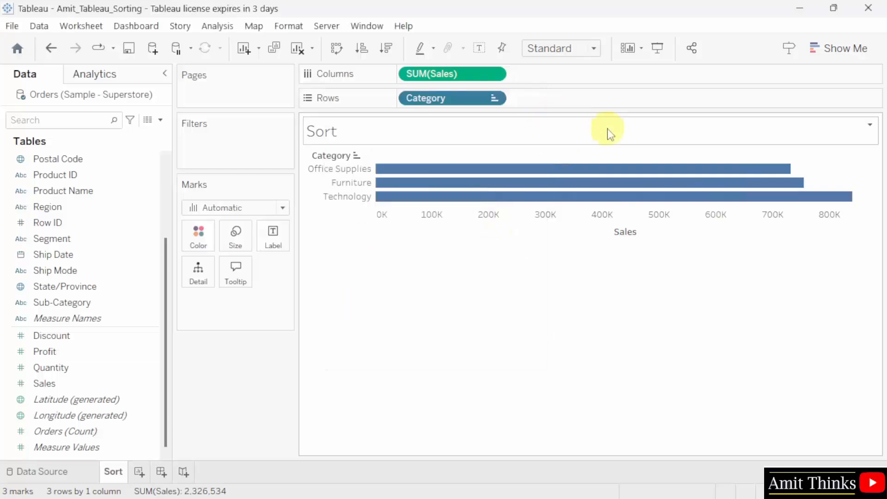
- Change the Category sort type to Manual
click(494, 98)
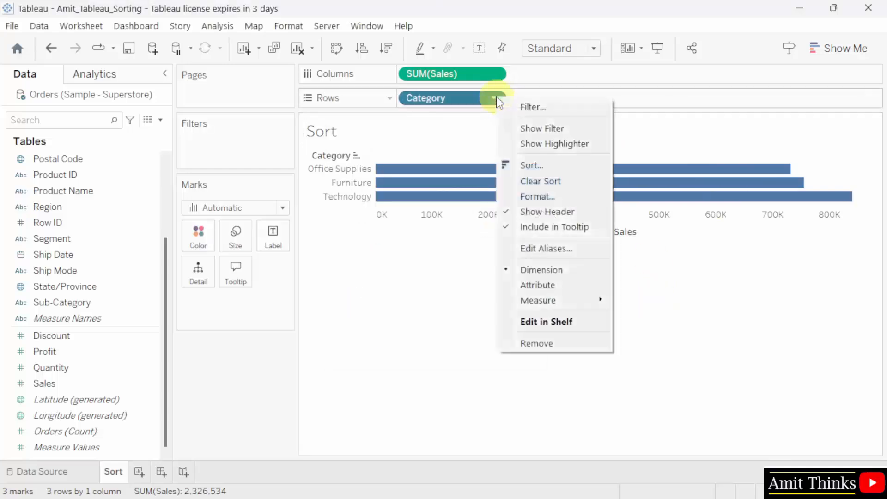
click(583, 170)
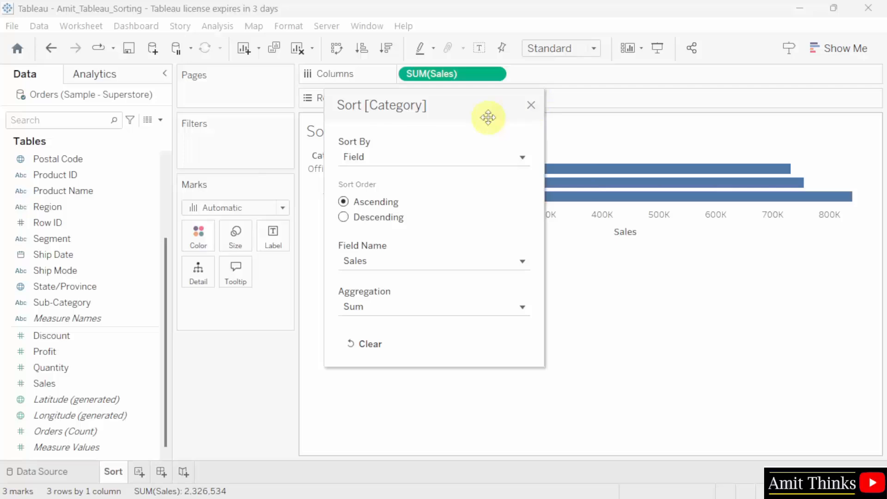
click(472, 161)
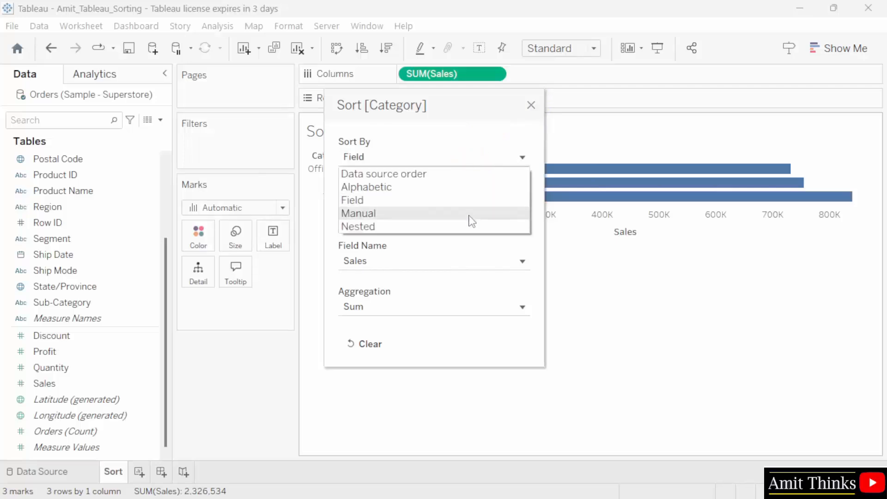
click(471, 217)
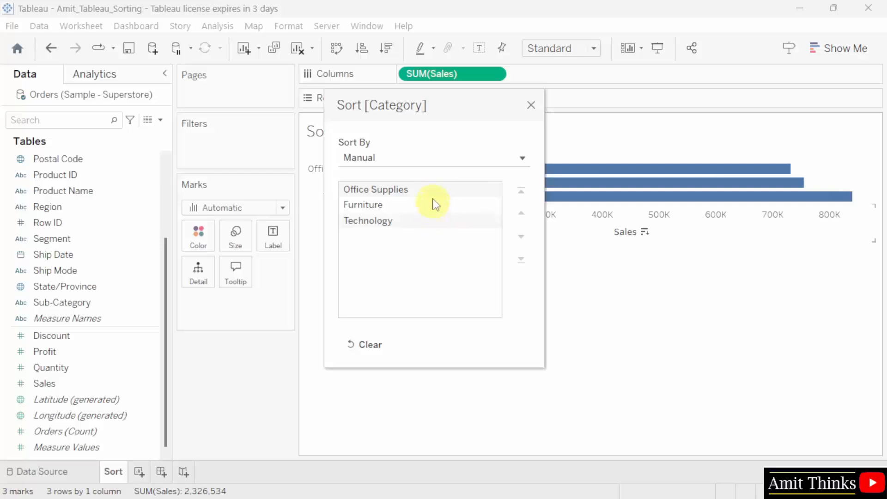
drag(454, 98, 538, 271)
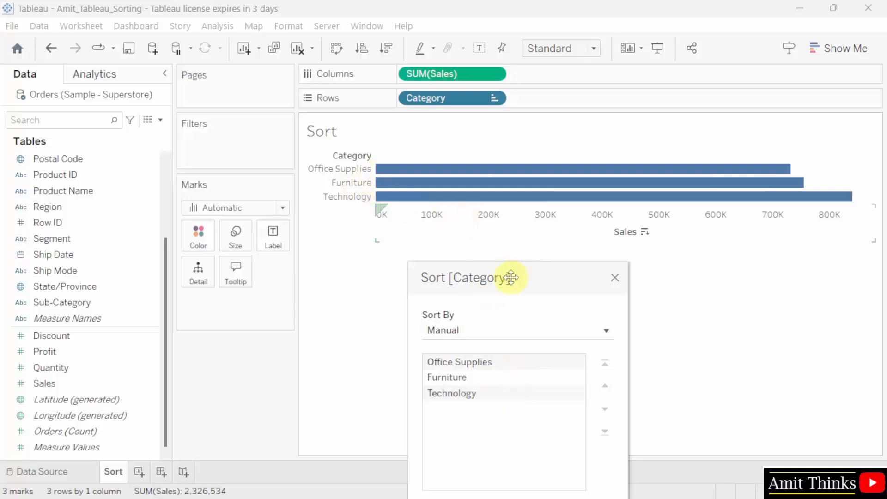
drag(519, 278, 526, 154)
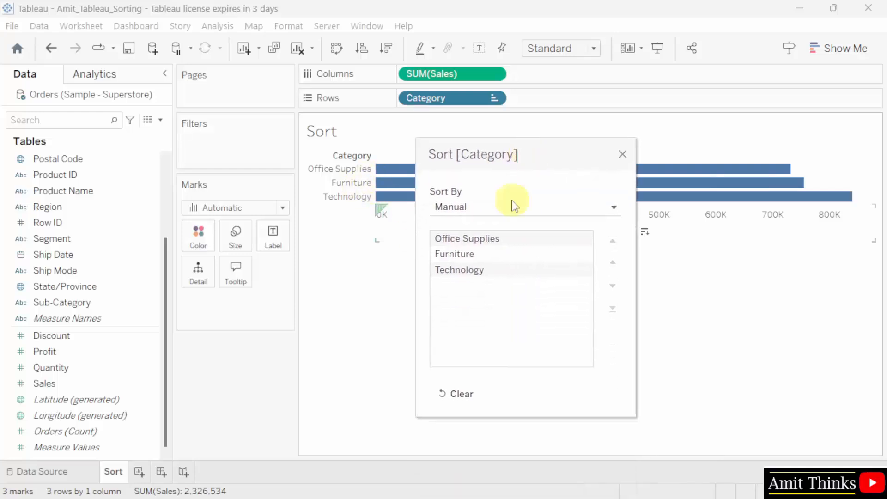
- Move Technology above Furniture for the order Office Supplies, Technology, Furniture
click(500, 272)
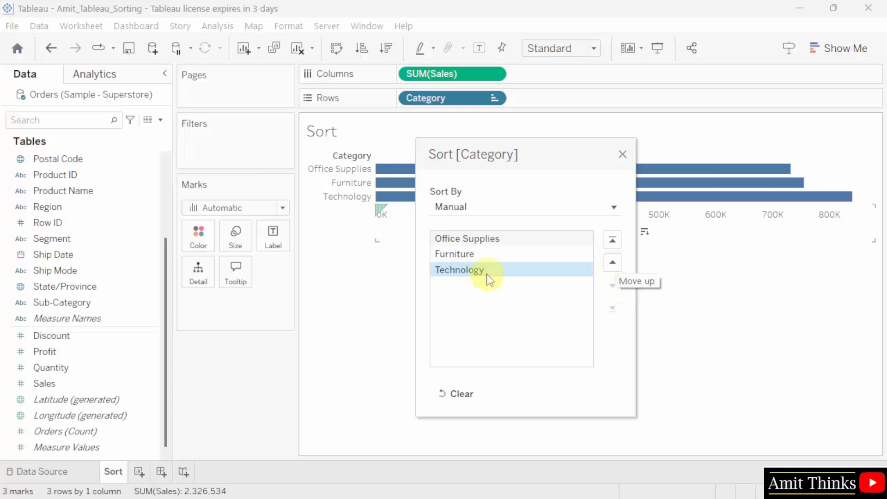
click(499, 239)
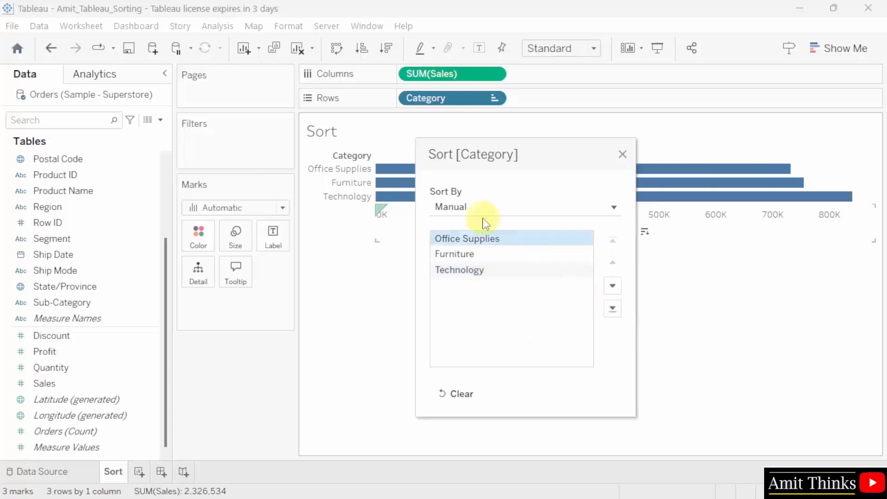
click(494, 254)
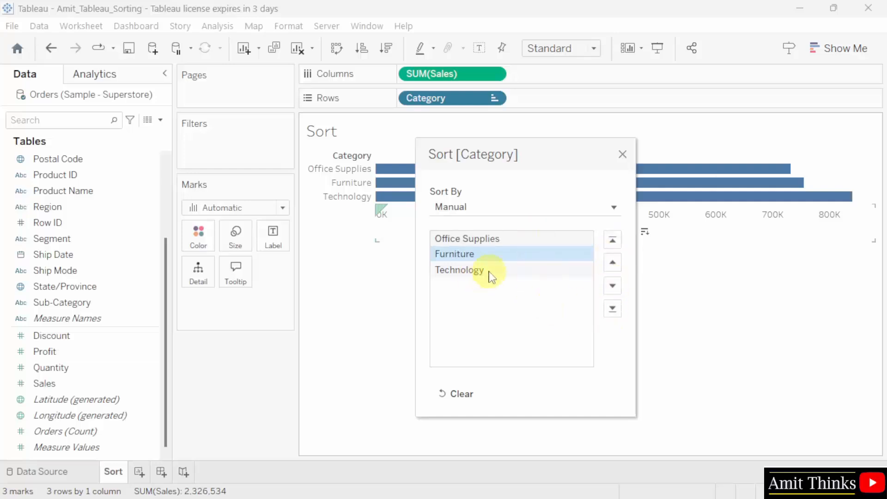
click(516, 272)
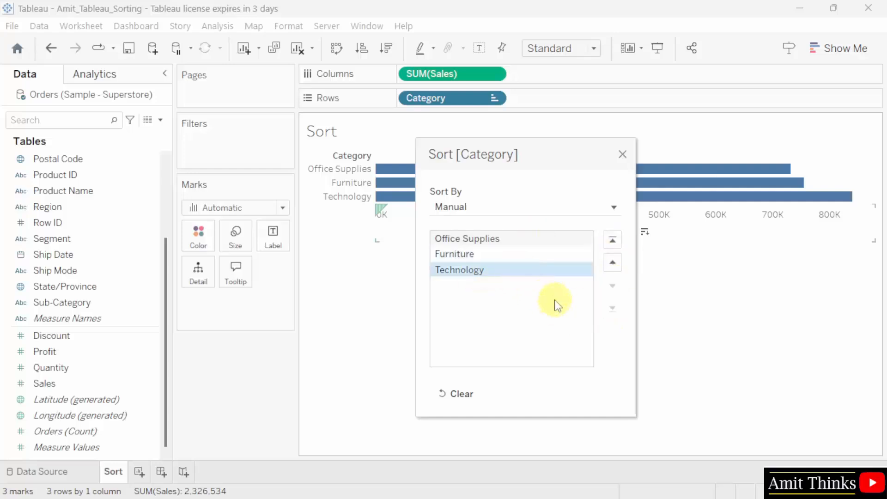
click(613, 265)
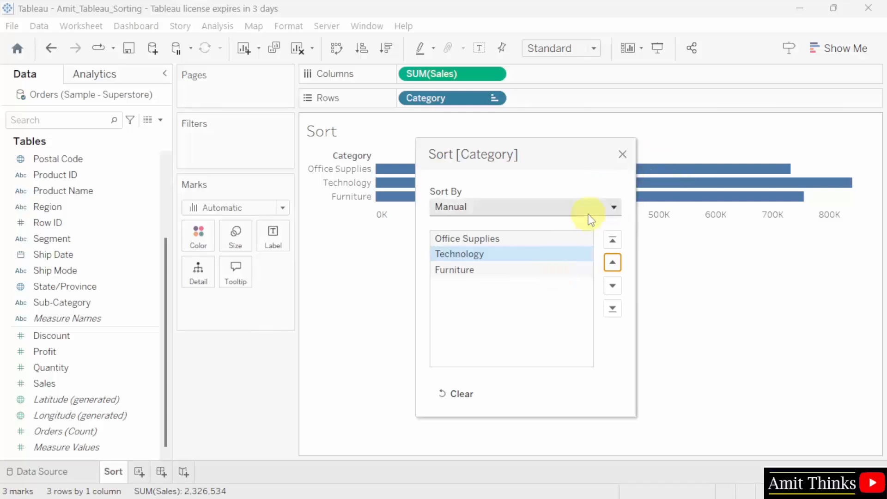
- Close the Category sort dialog and save the Amit_Tableau_Sorting workbook
click(623, 154)
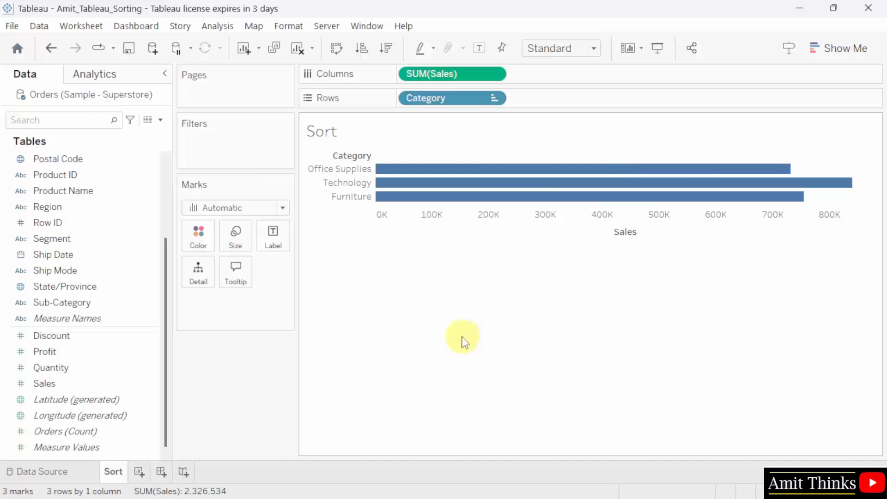
click(11, 28)
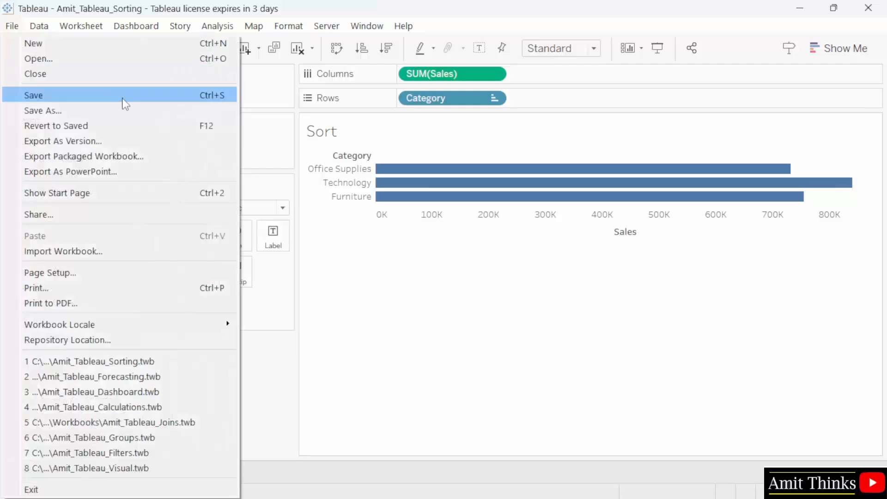
click(125, 104)
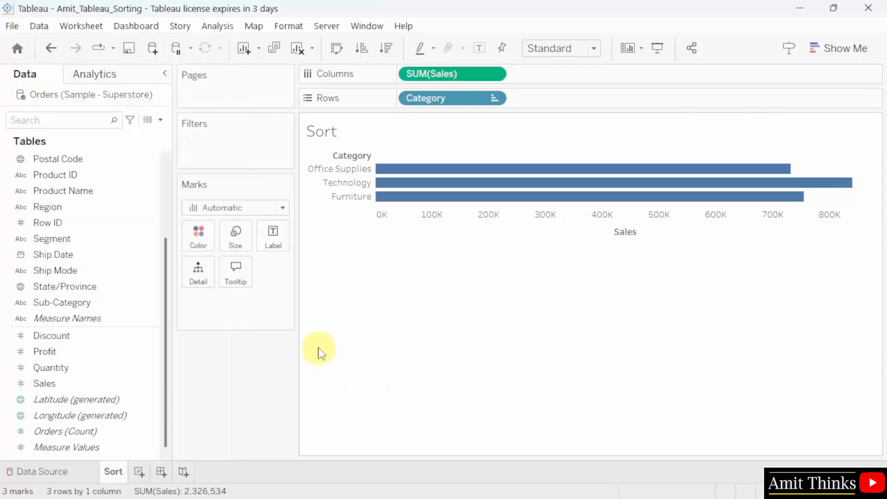
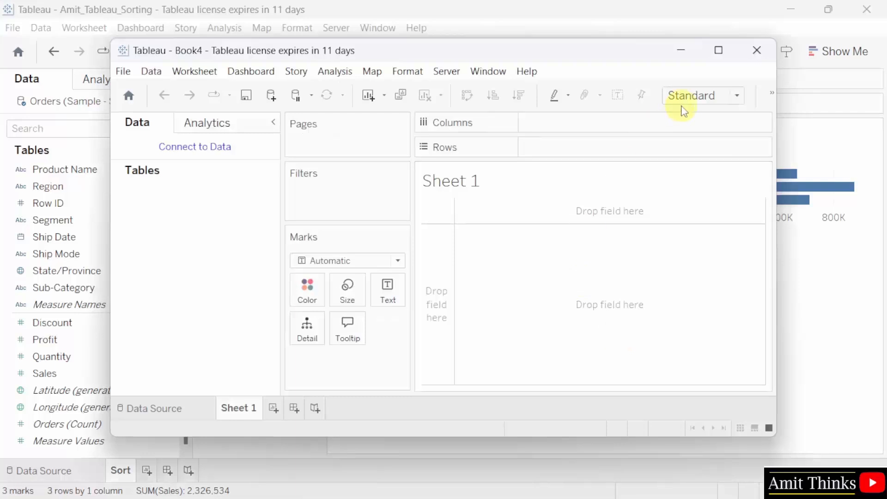
- Close the Sorting workbook, maximize the new blank workbook and bring up Save As
click(867, 9)
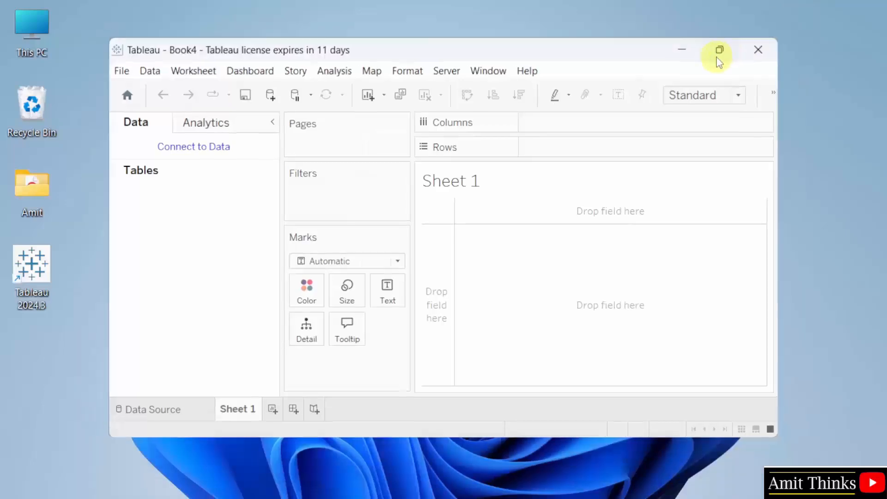
click(719, 52)
click(13, 28)
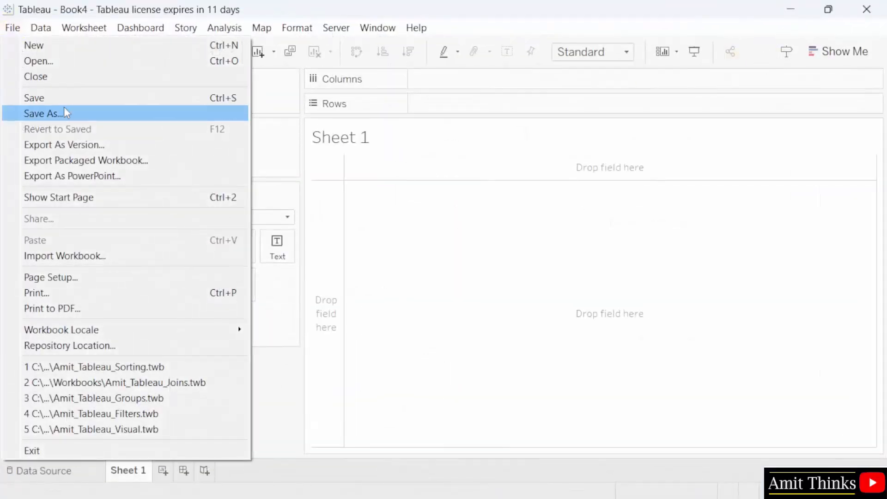
click(175, 114)
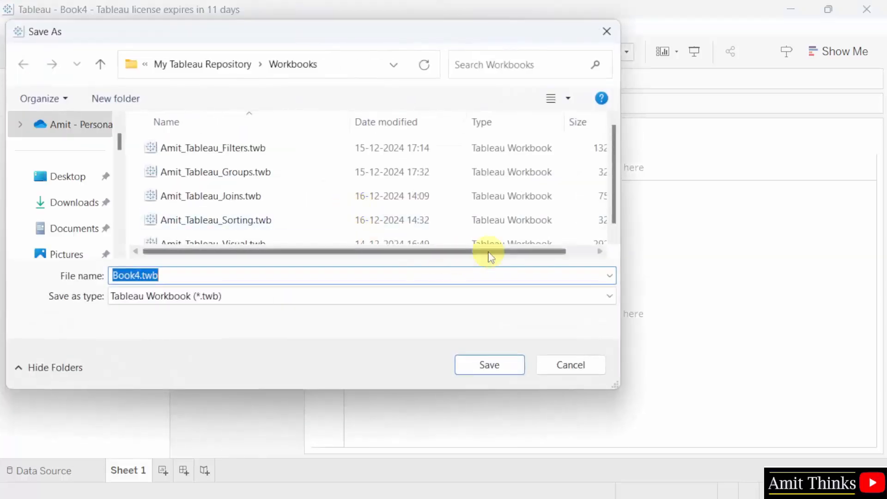
scroll(410, 234, down, 1)
- Name the file Amit_Tableau_Calculations in the Workbooks folder and save it
click(208, 235)
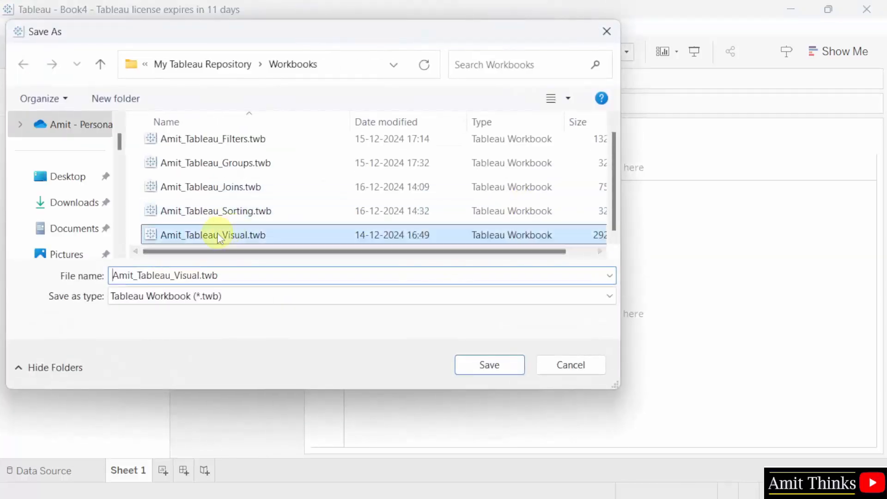
double_click(201, 275)
click(199, 275)
key(BackSpace)
key(BackSpace)
key(BackSpace)
key(BackSpace)
key(BackSpace)
key(BackSpace)
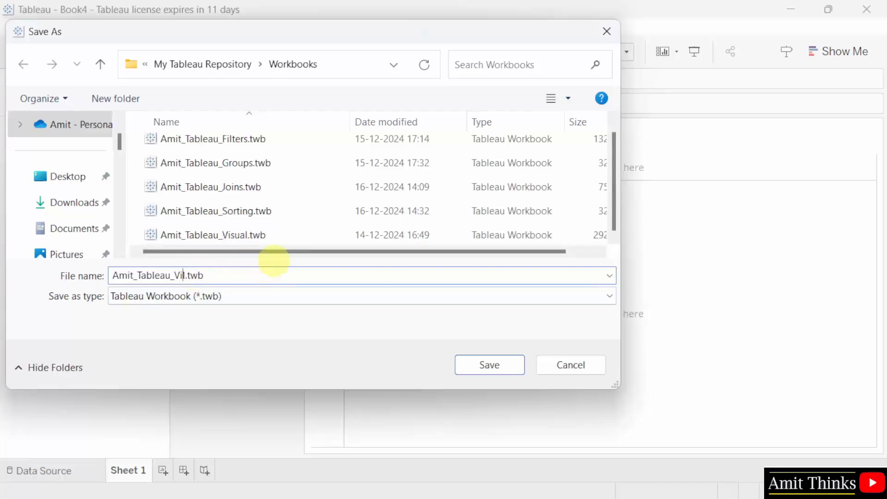
text(Calculations)
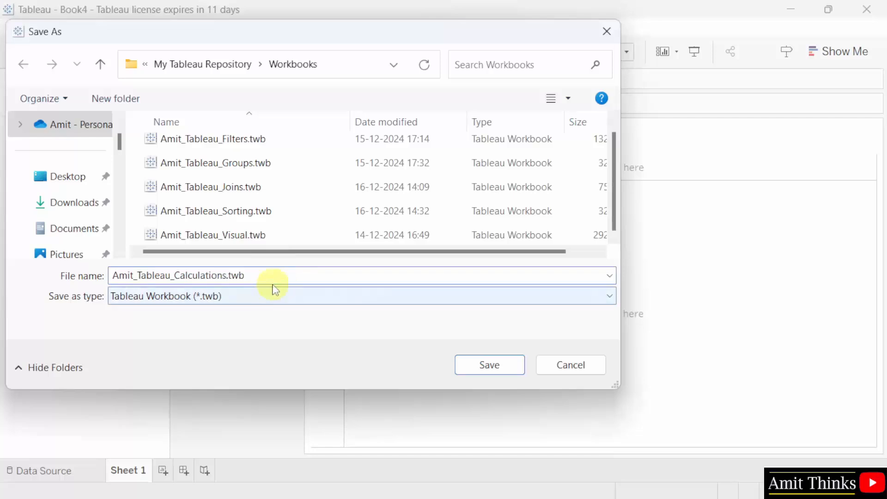
click(368, 65)
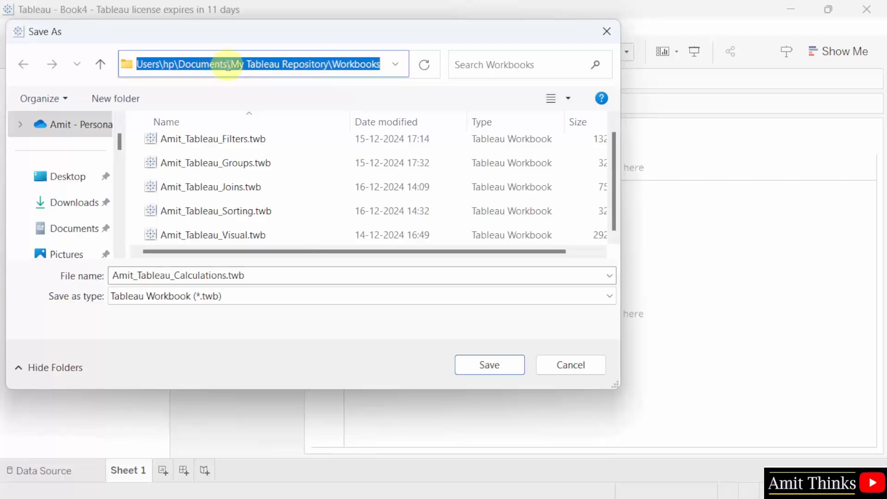
click(388, 278)
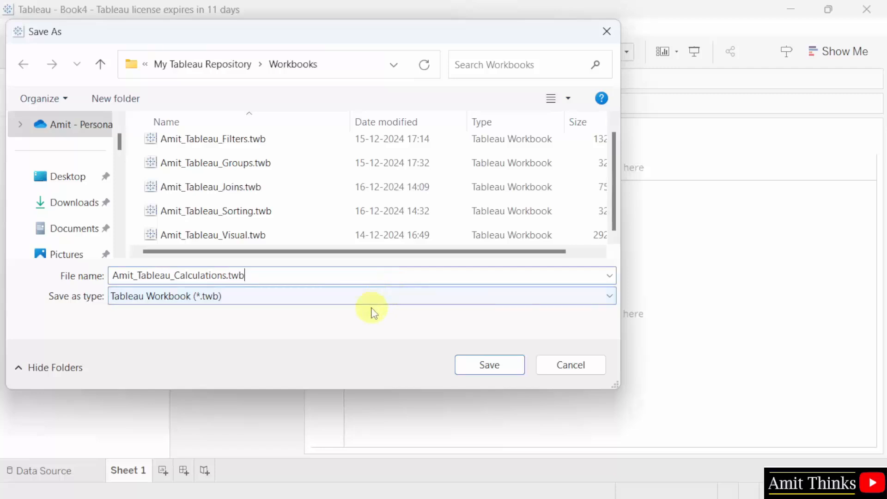
click(507, 375)
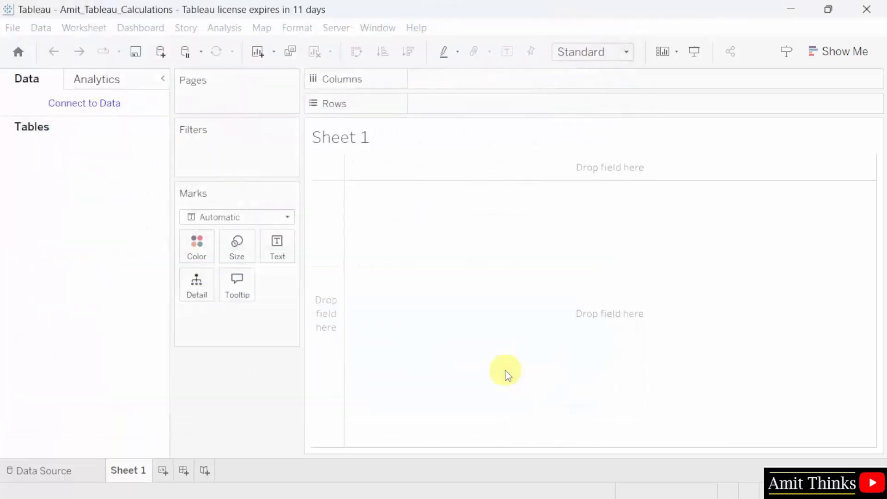
- Choose Microsoft Excel as the data connector
click(109, 107)
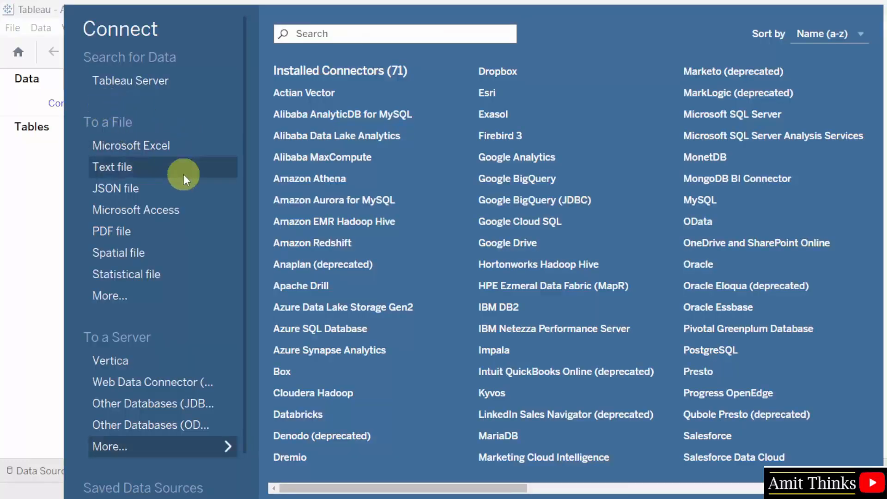
scroll(207, 372, down, 1)
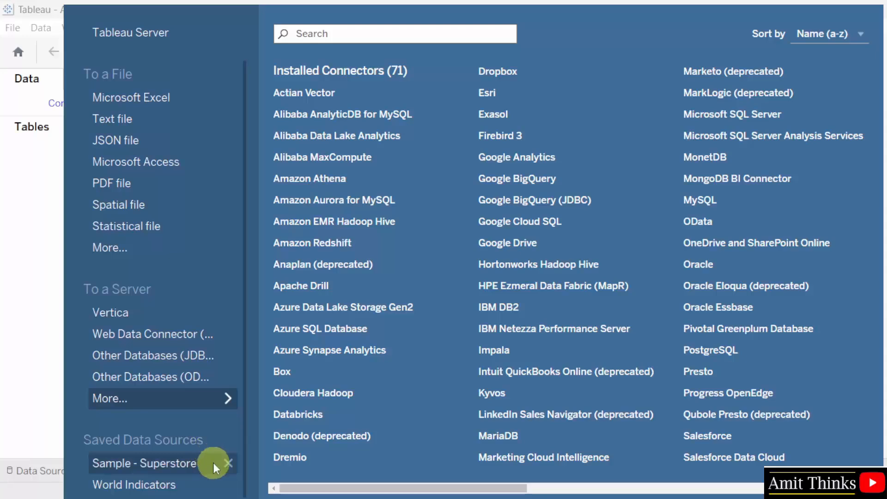
scroll(203, 217, up, 2)
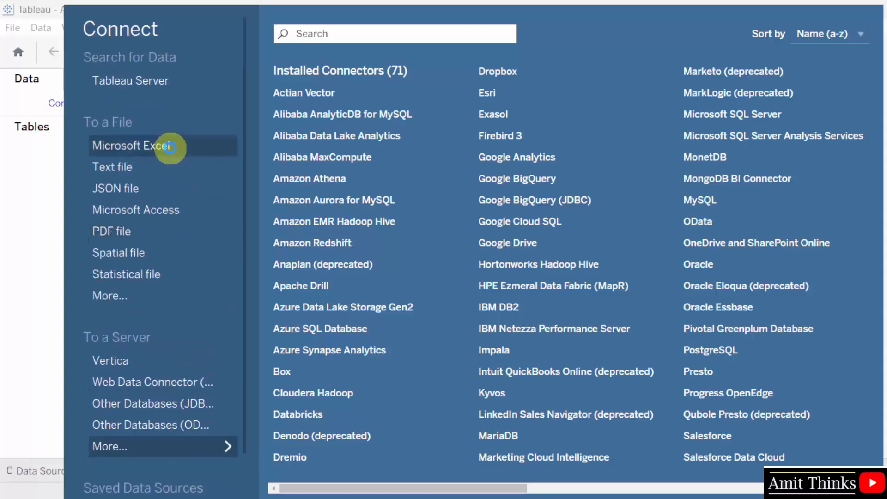
click(170, 147)
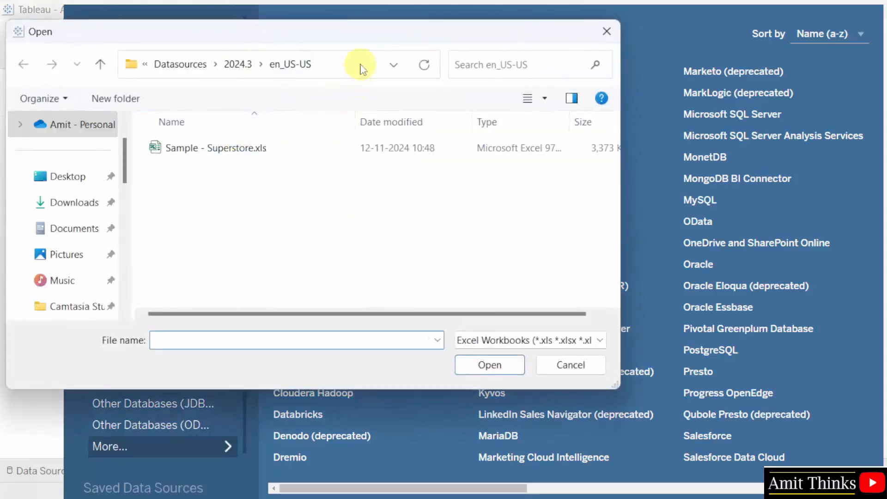
- Open Sample - Superstore.xls from the repository's Datasources folder
click(359, 65)
click(252, 65)
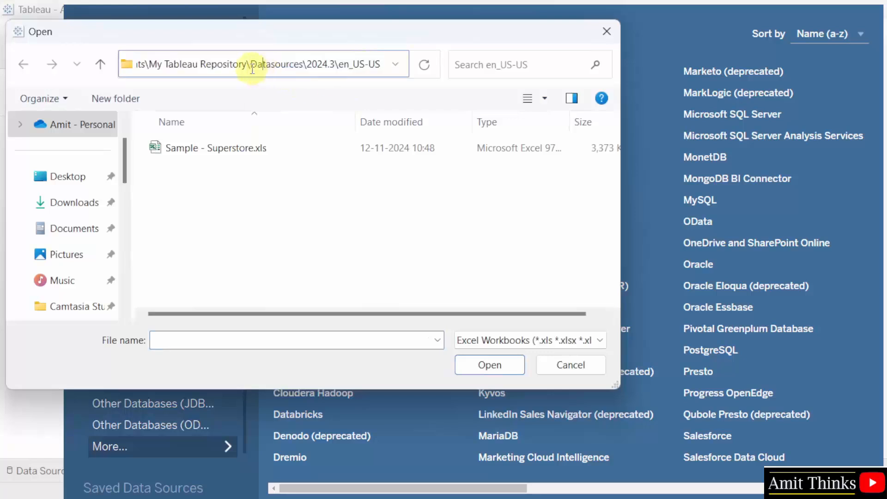
double_click(253, 65)
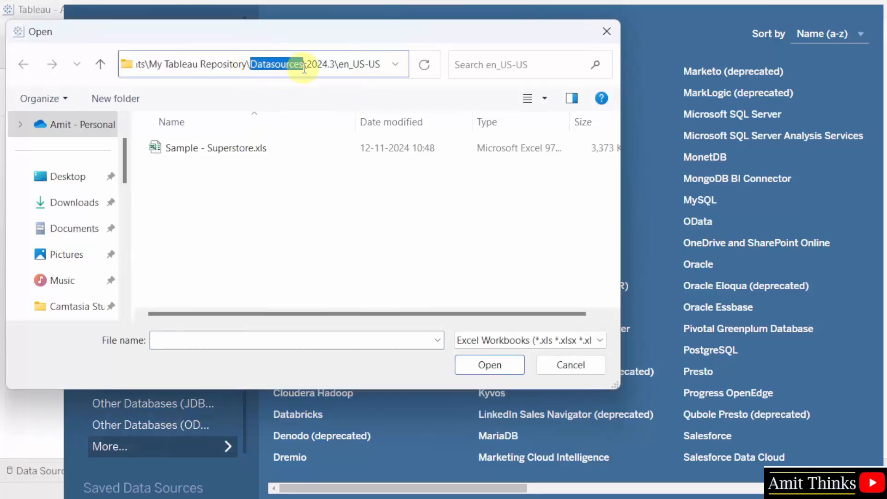
click(309, 65)
drag(148, 65, 268, 65)
click(271, 64)
double_click(254, 64)
click(273, 174)
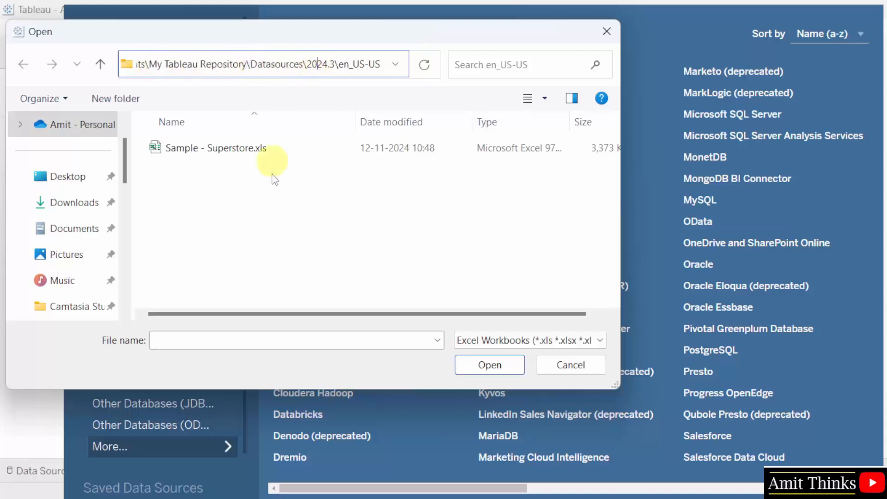
click(279, 155)
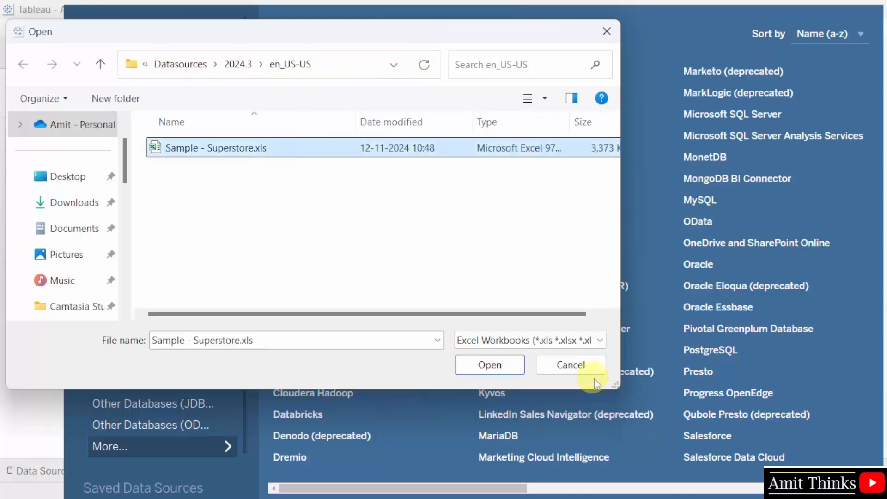
click(501, 366)
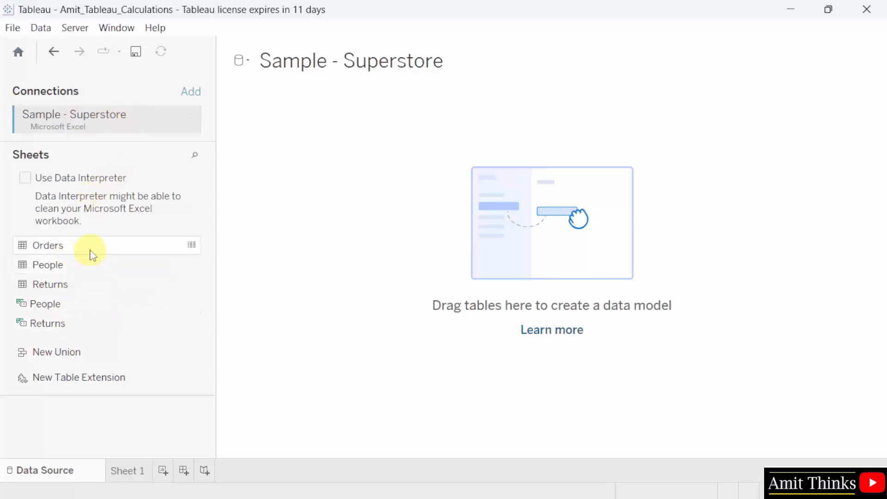
- Drag the Orders table onto the canvas and rename Sheet 1 to 'Numeric Calculations'
drag(92, 255, 529, 283)
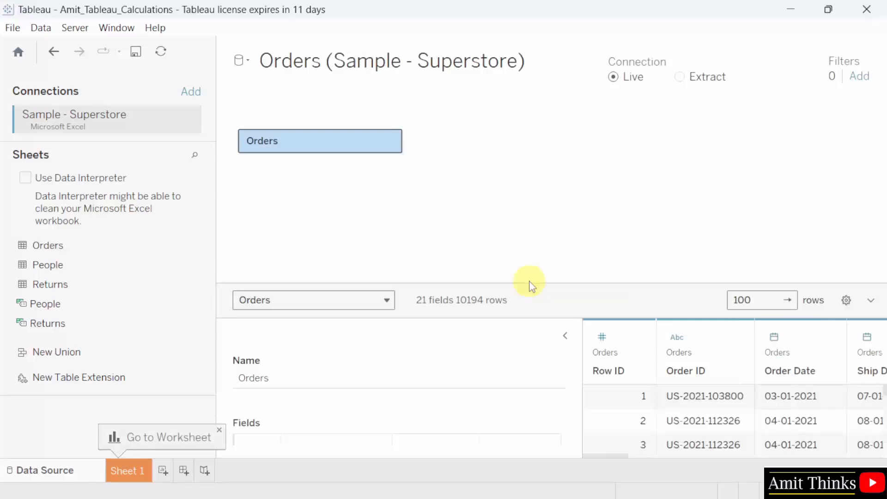
drag(578, 358, 457, 358)
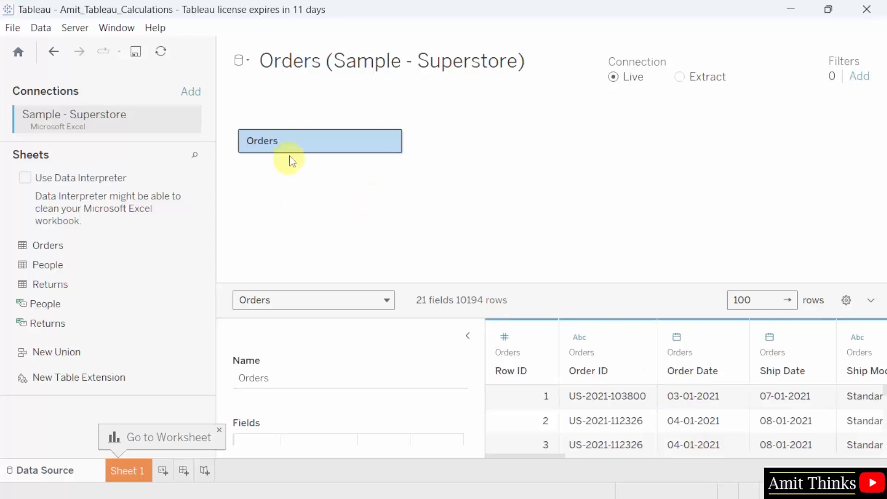
double_click(136, 474)
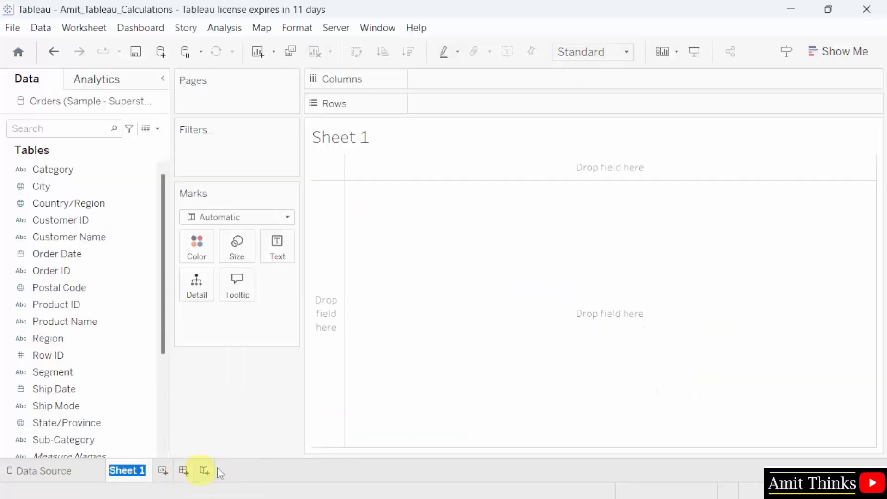
text(Numeri)
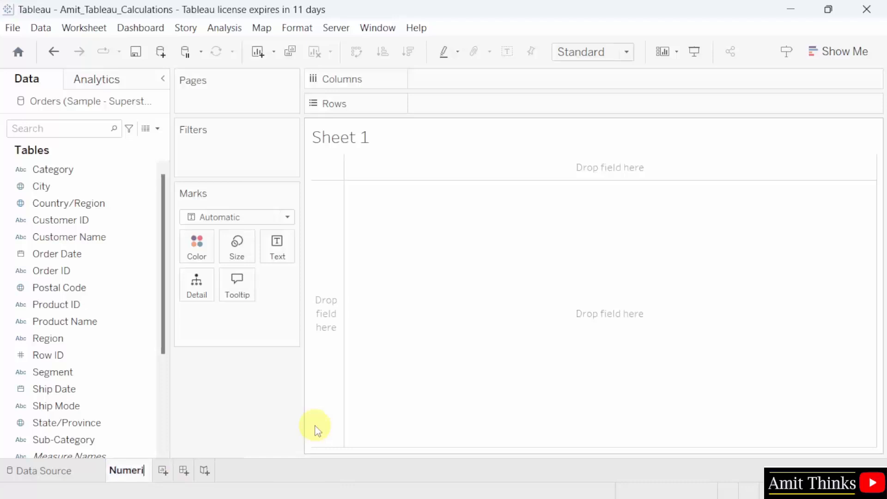
text(c Calculations)
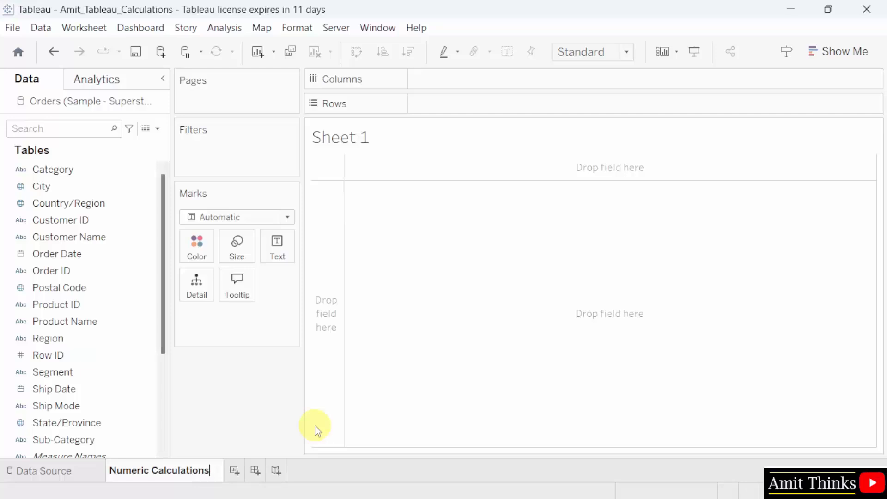
key(Return)
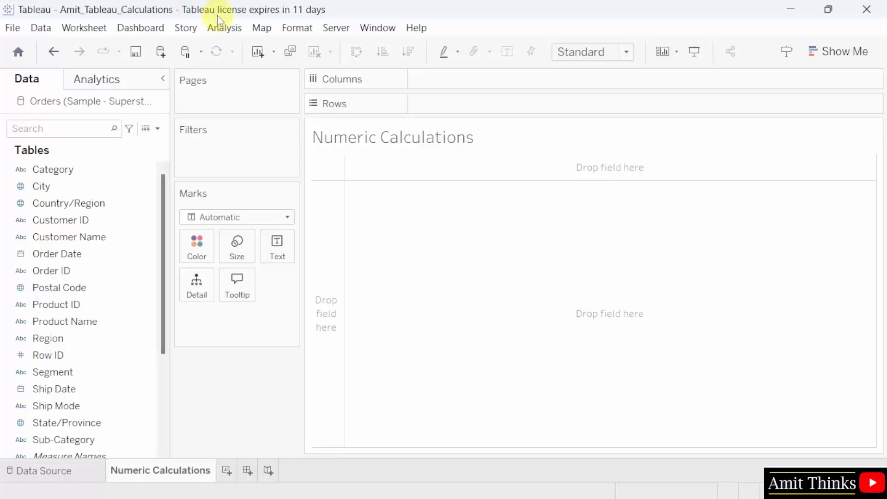
- Create a new calculated field from the Analysis menu and show its function list
click(223, 28)
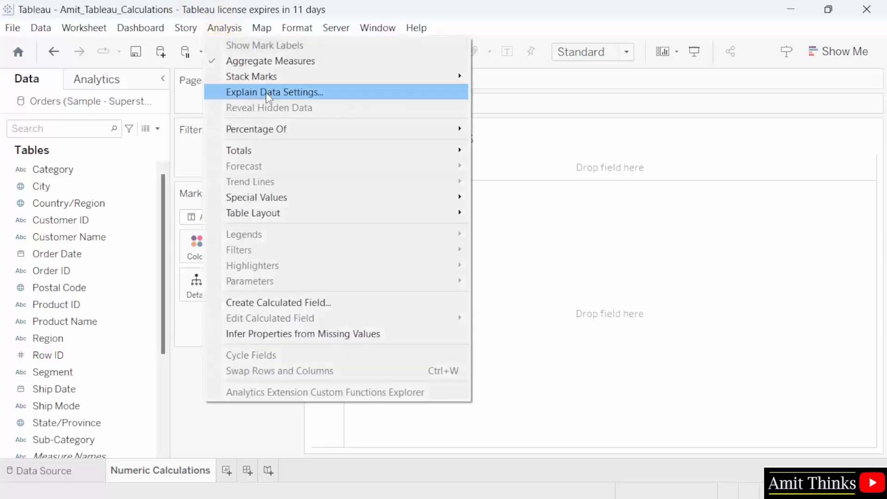
click(425, 303)
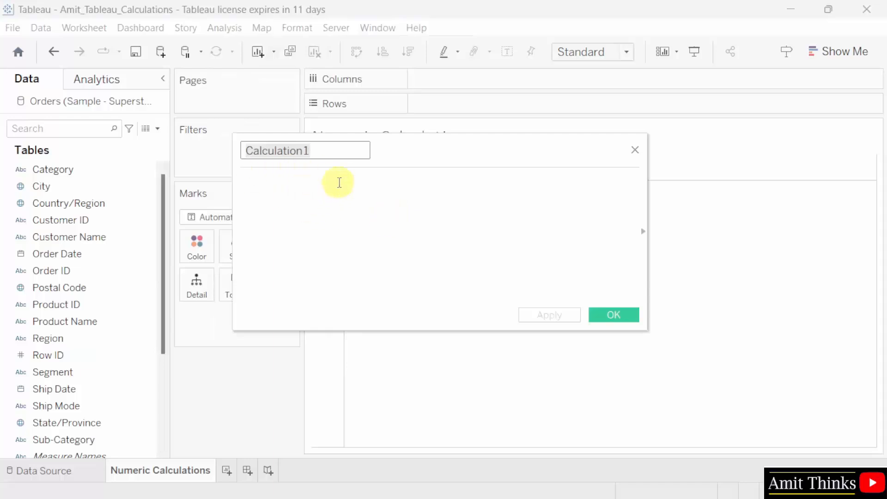
click(647, 235)
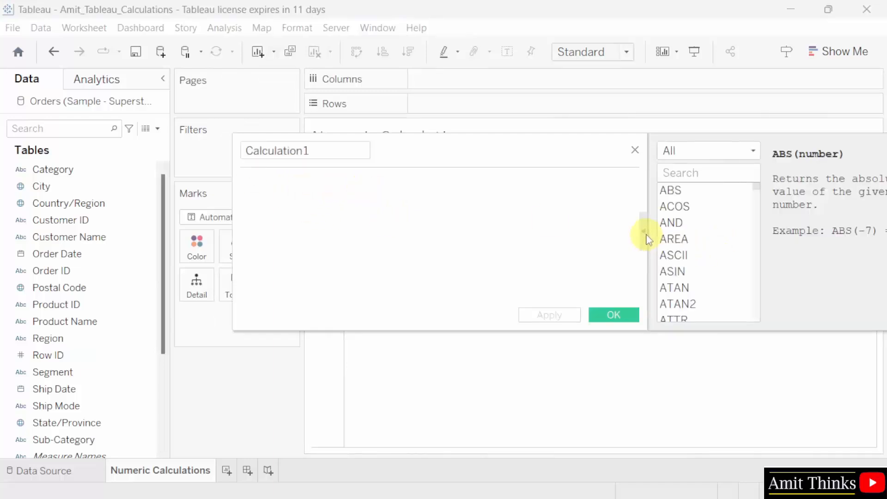
drag(575, 140, 452, 145)
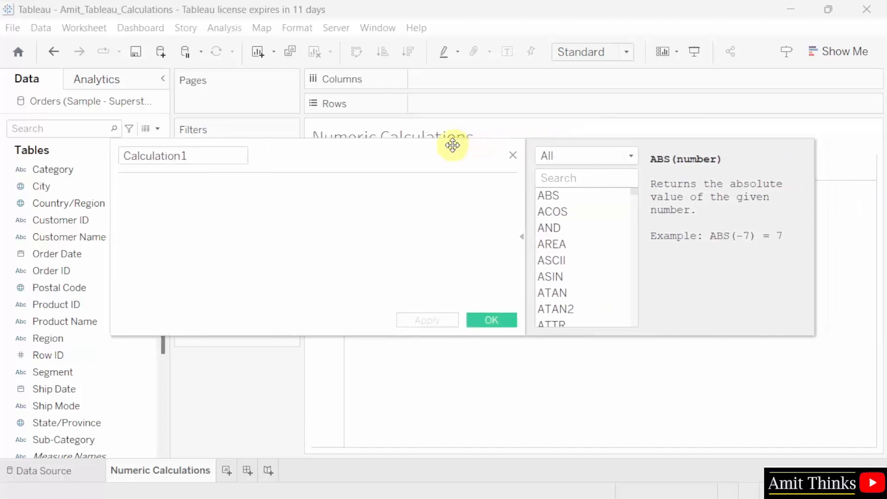
- Filter the function reference to Number functions and select the calculation name field
click(635, 158)
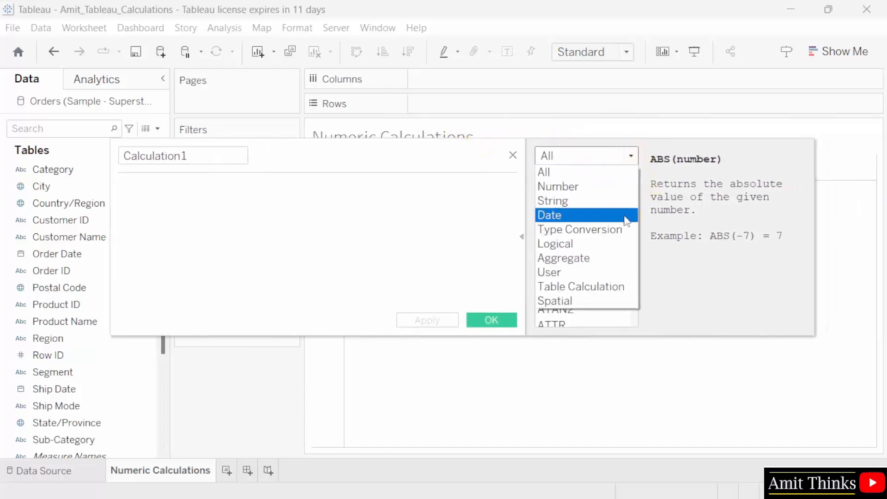
click(632, 158)
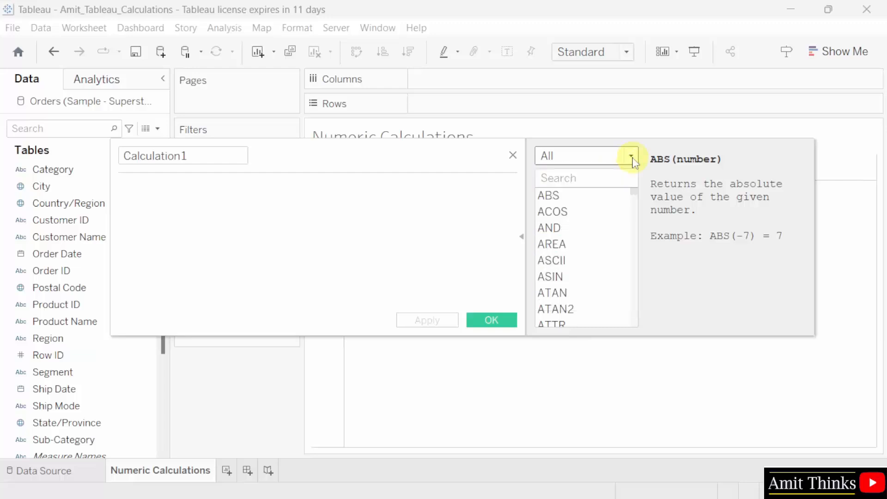
click(632, 158)
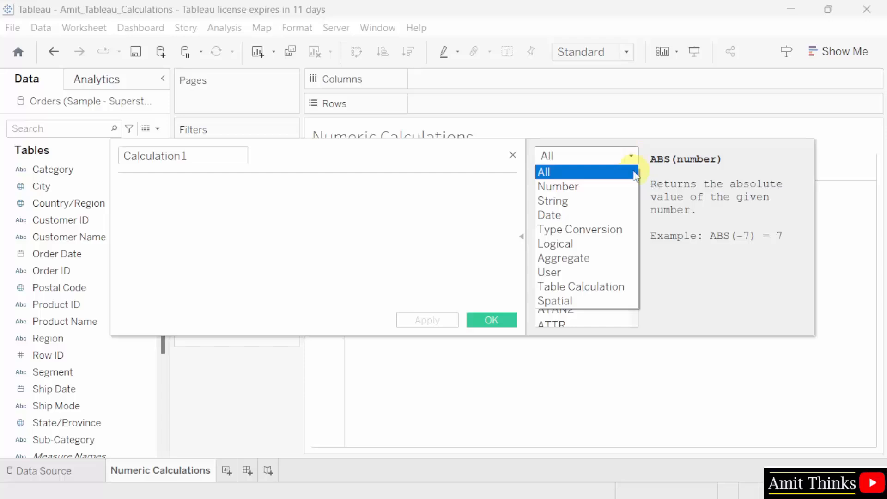
click(635, 186)
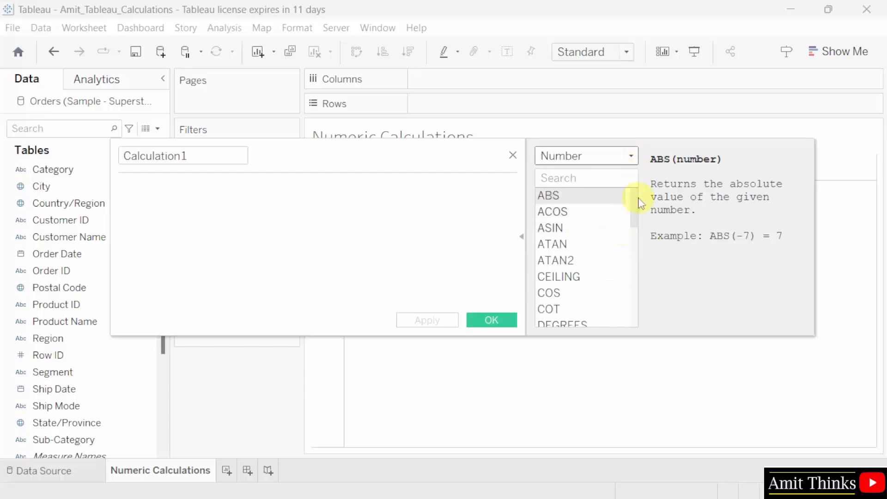
drag(635, 219, 639, 172)
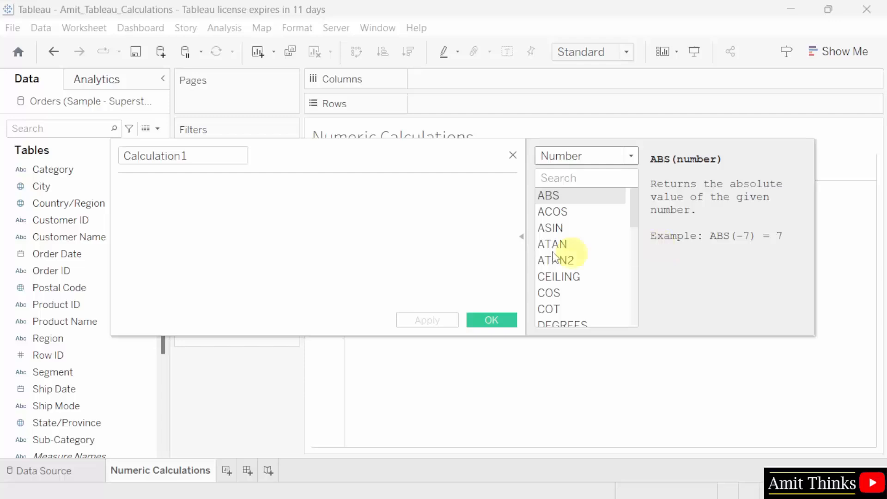
click(217, 155)
- Name the calculation Minimum_Sales_ShipMode, enter the formula MIN([Sales]) and apply it
text(Mi)
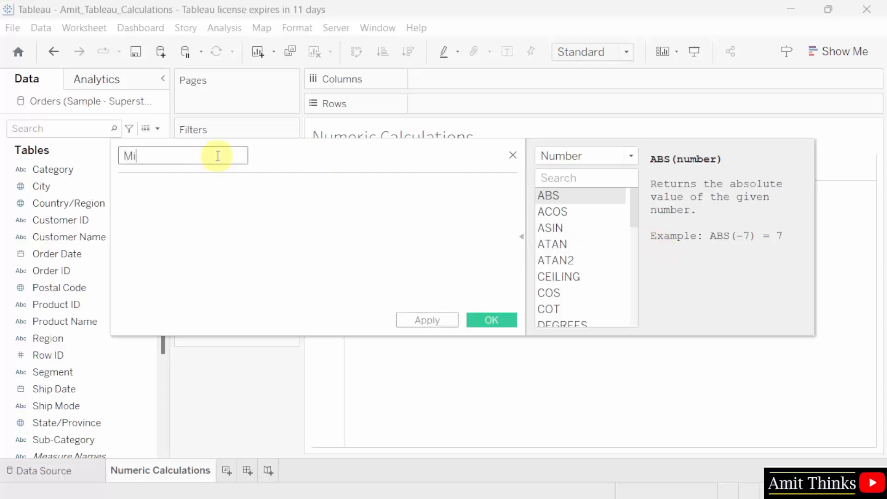
text(nimum_Sales_ShipMode)
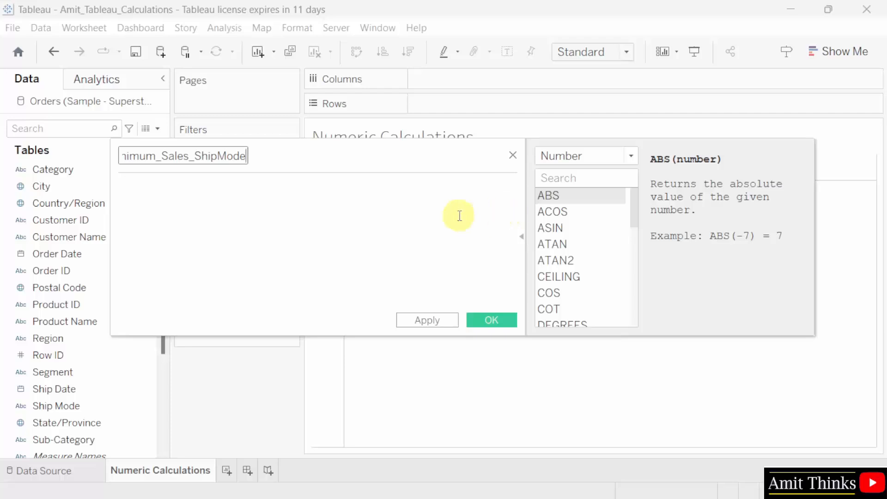
drag(633, 217, 634, 279)
click(599, 268)
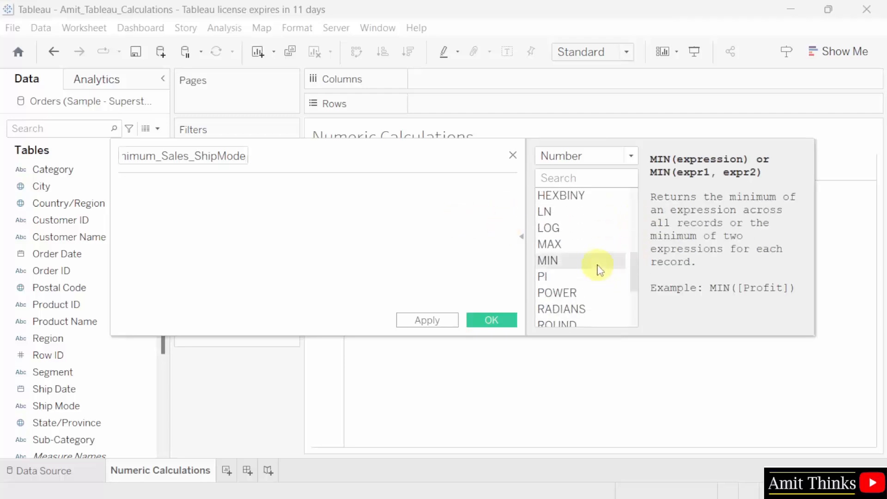
double_click(598, 266)
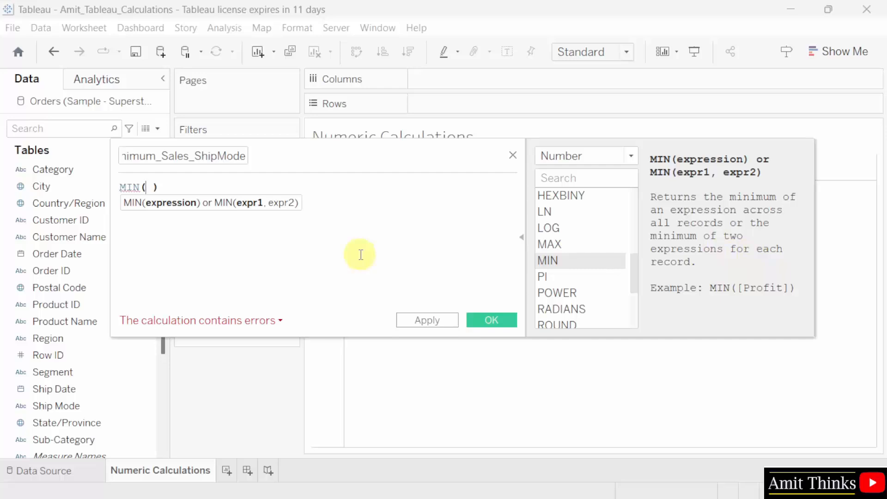
click(145, 187)
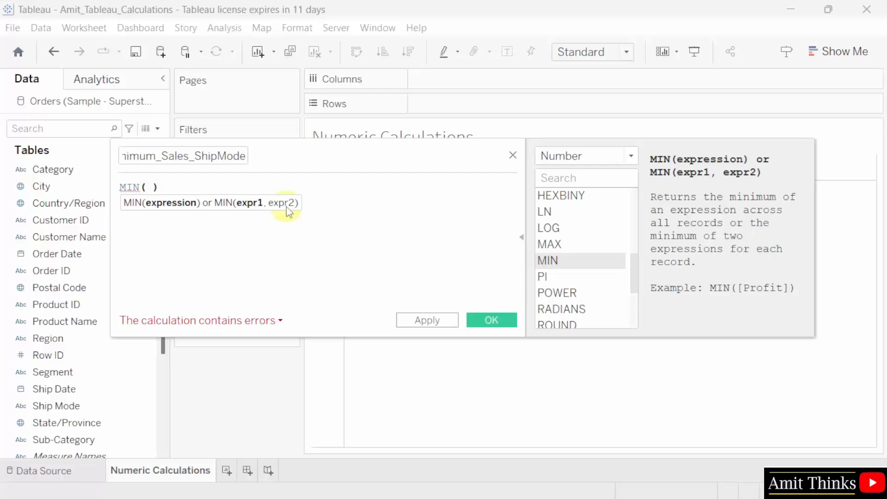
text(Sa)
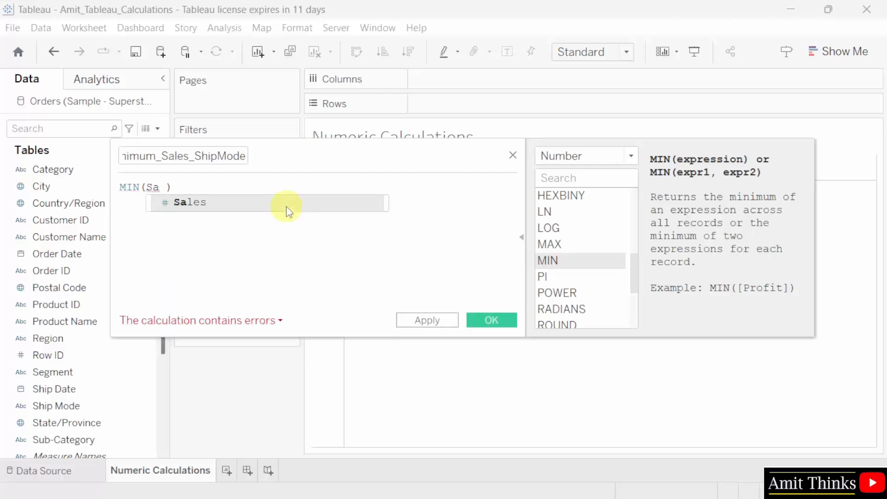
click(287, 204)
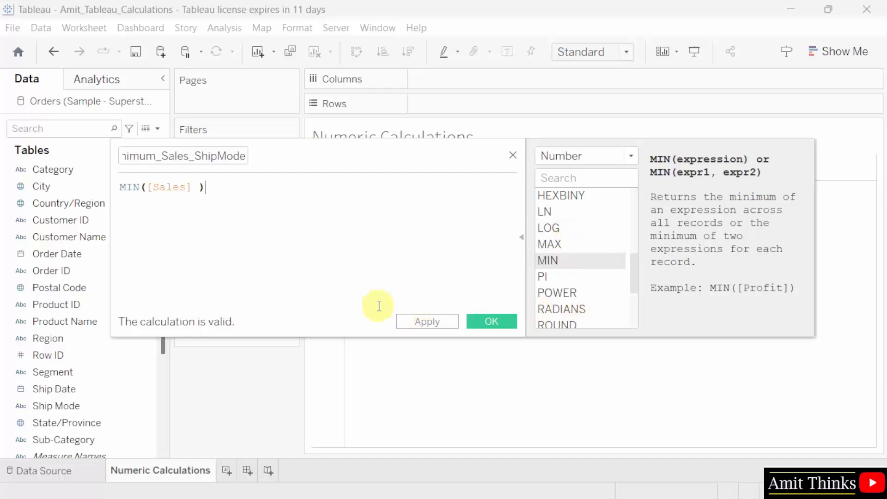
click(446, 323)
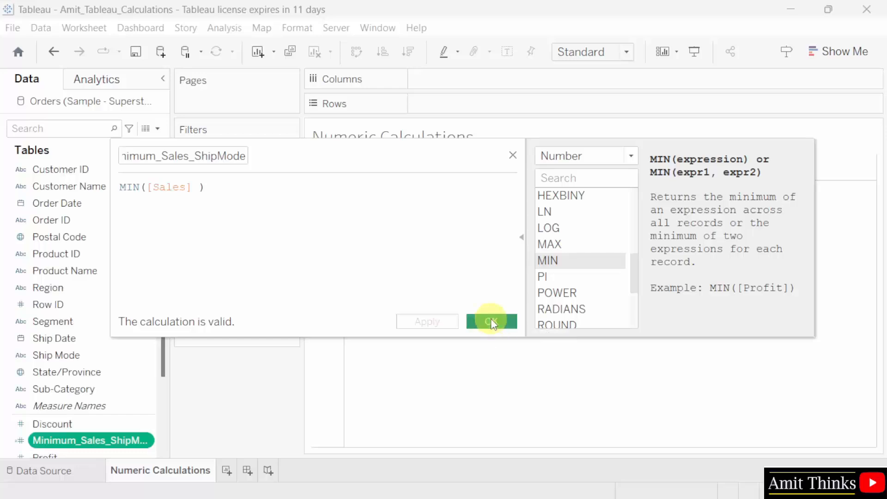
- Close the editor with OK and review Minimum_Sales_ShipMode's Describe Field details
click(490, 318)
drag(166, 323, 165, 398)
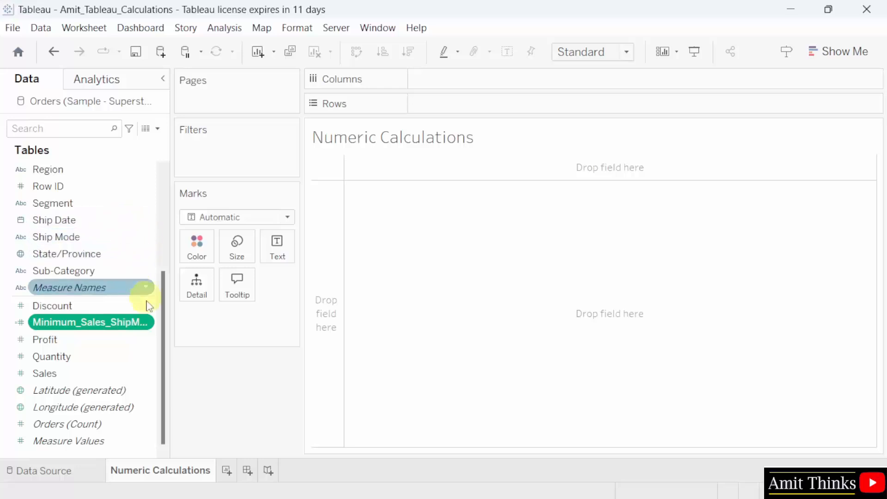
drag(105, 206, 109, 221)
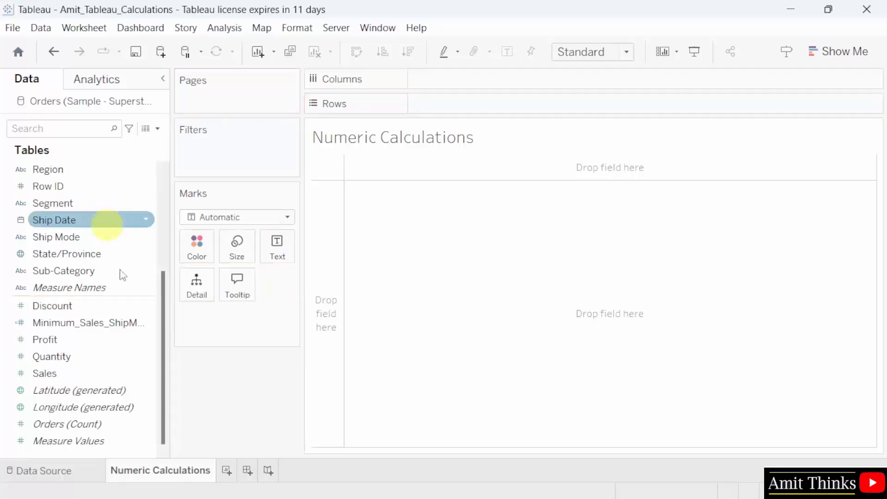
right_click(143, 329)
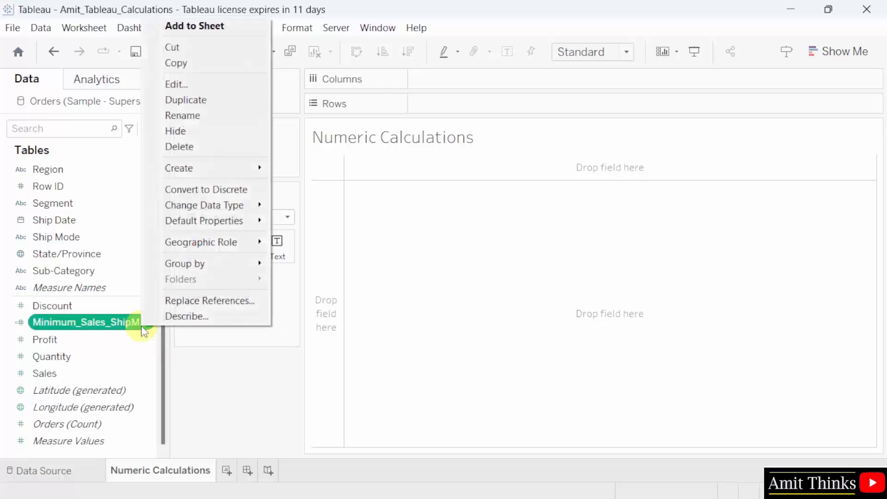
click(244, 323)
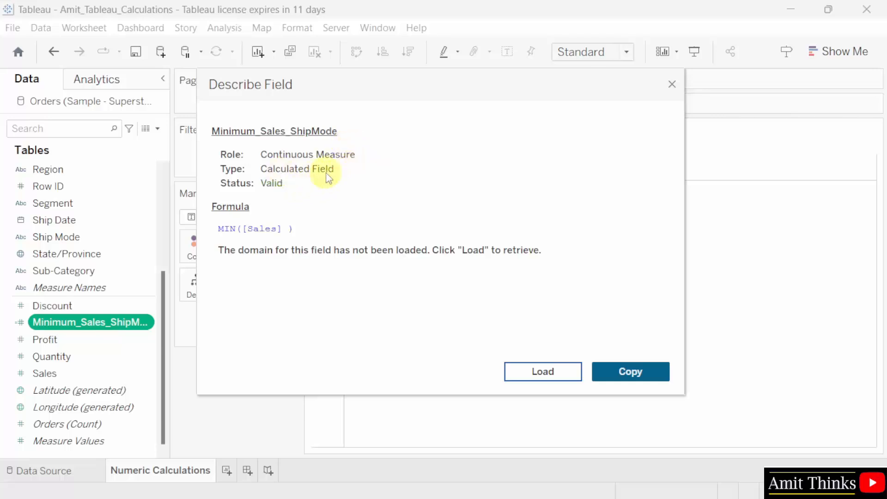
click(672, 84)
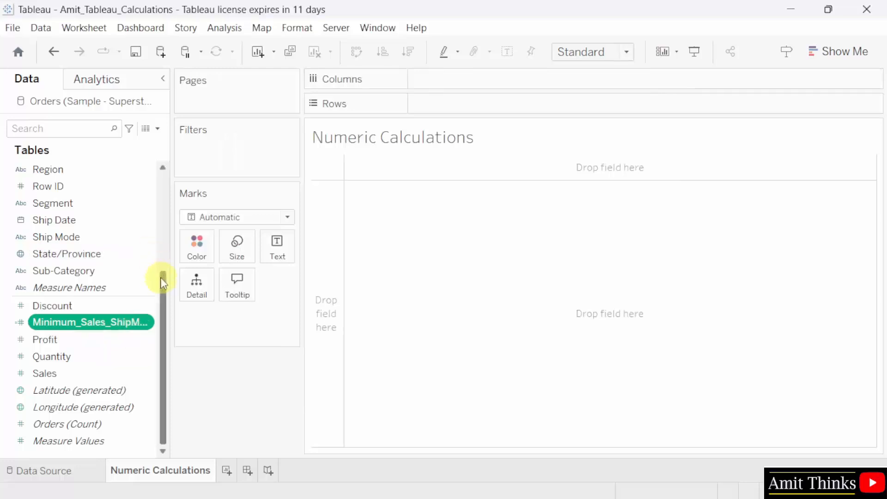
- Put Ship Mode on Columns and Minimum_Sales_ShipMode on Rows as bars
scroll(165, 277, up, 1)
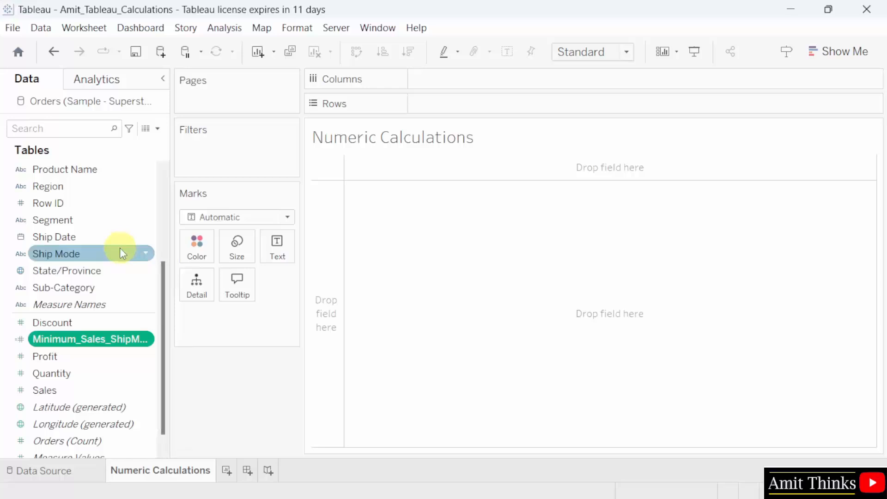
drag(119, 259, 501, 84)
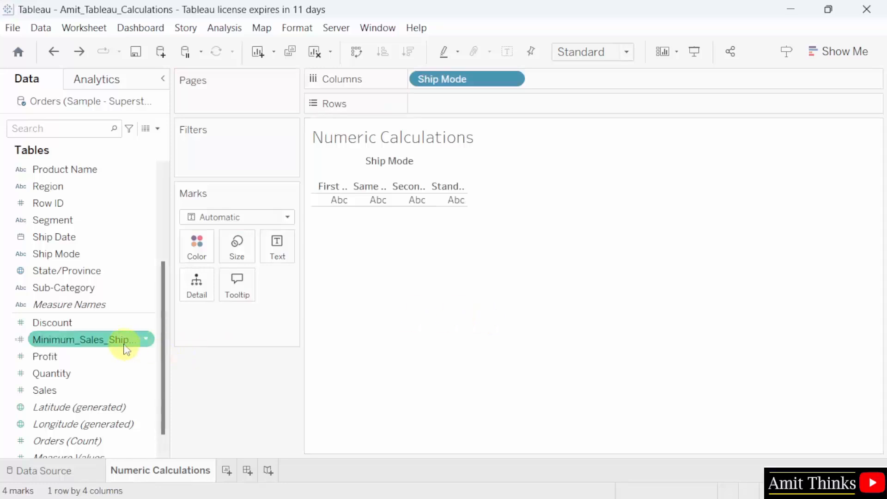
drag(129, 344, 512, 105)
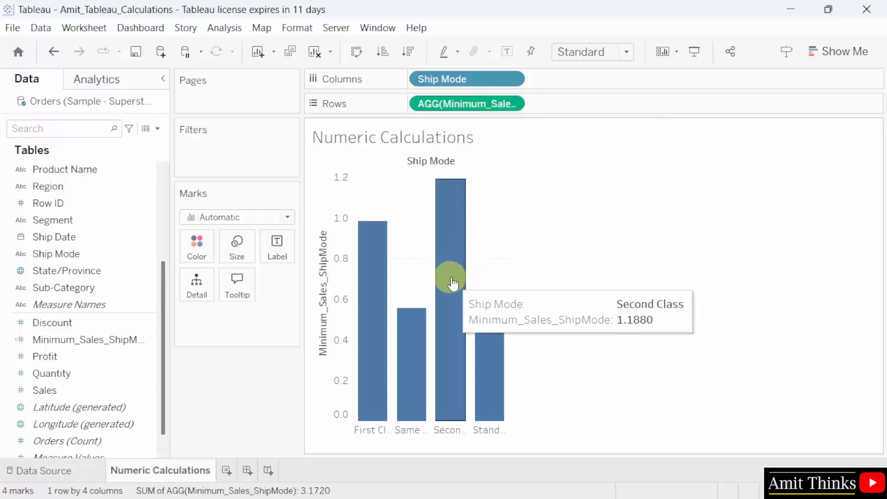
- Set the chart fit to Entire View
mouse_move(461, 269)
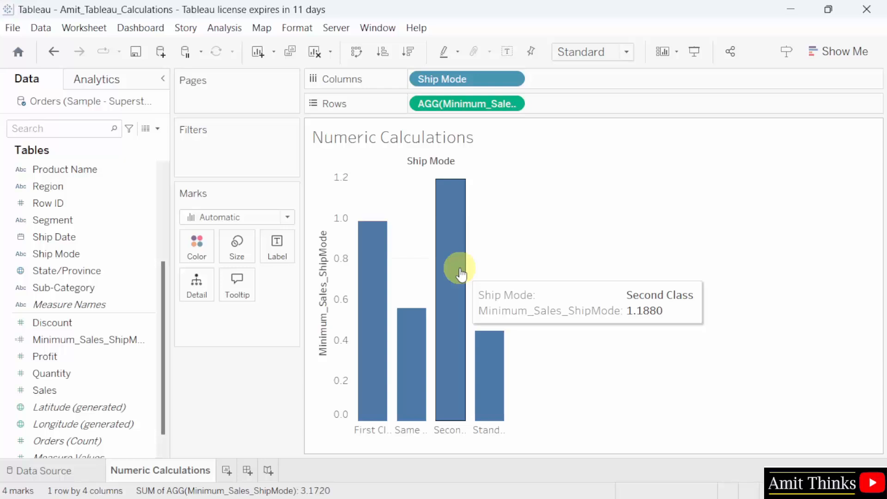
mouse_move(491, 376)
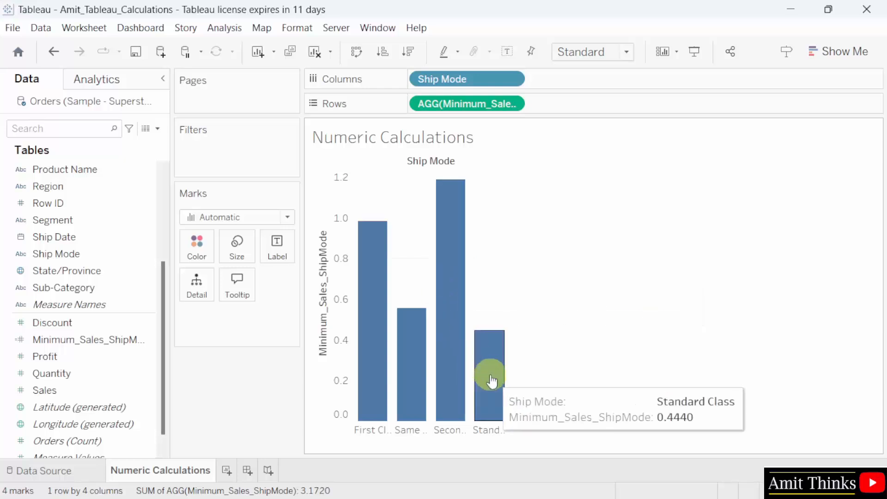
mouse_move(416, 376)
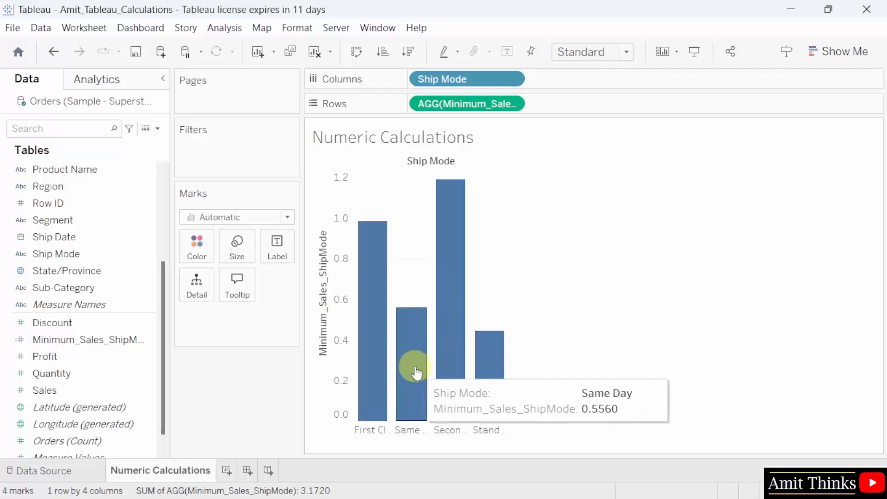
mouse_move(372, 338)
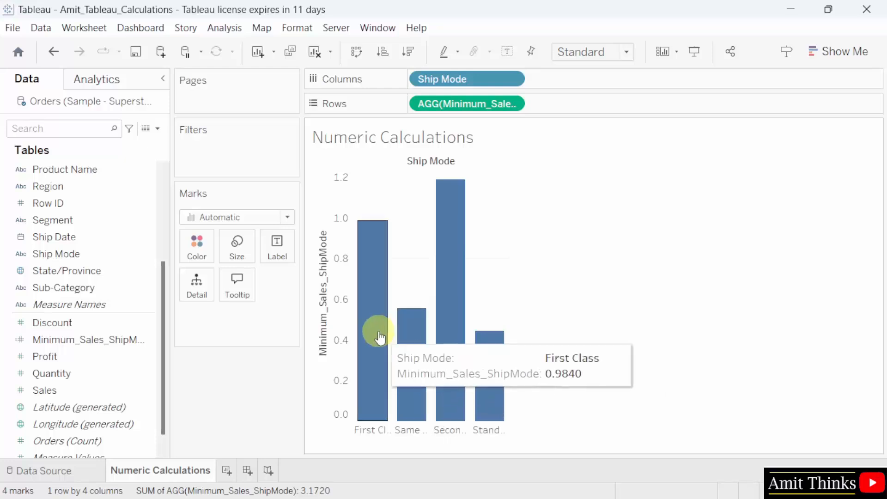
click(594, 53)
click(614, 109)
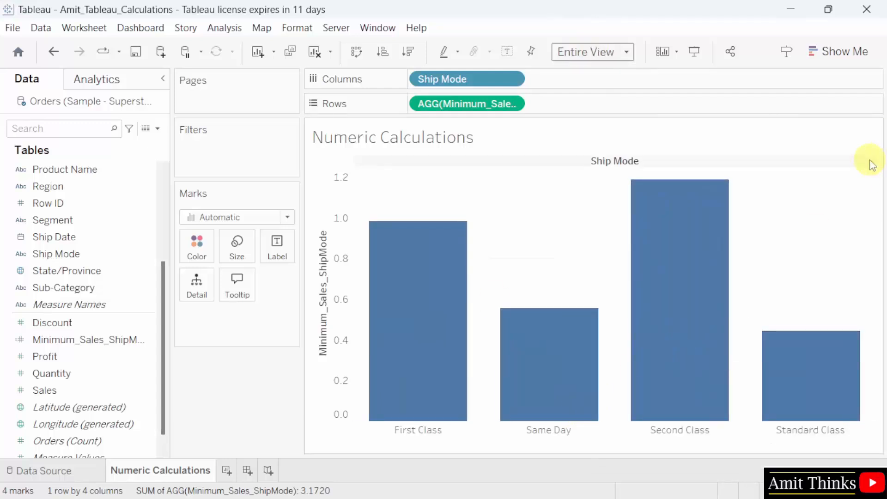
- Save the Amit_Tableau_Calculations workbook
mouse_move(418, 224)
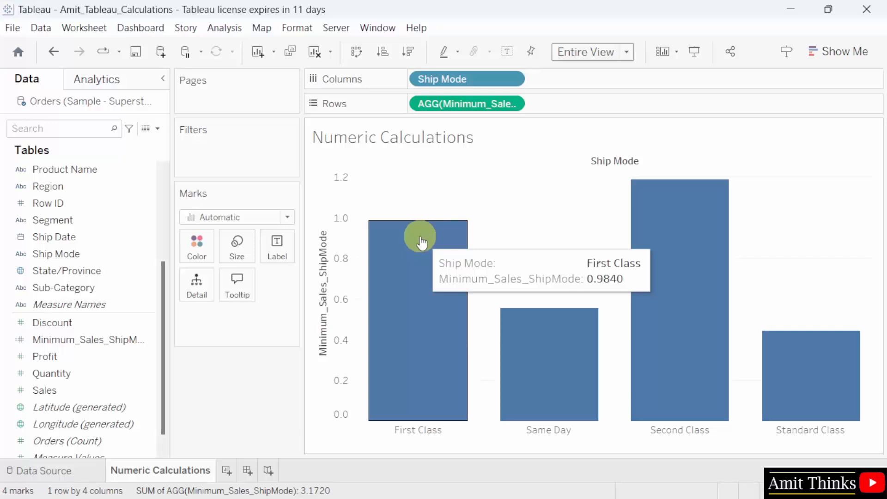
click(13, 28)
click(41, 99)
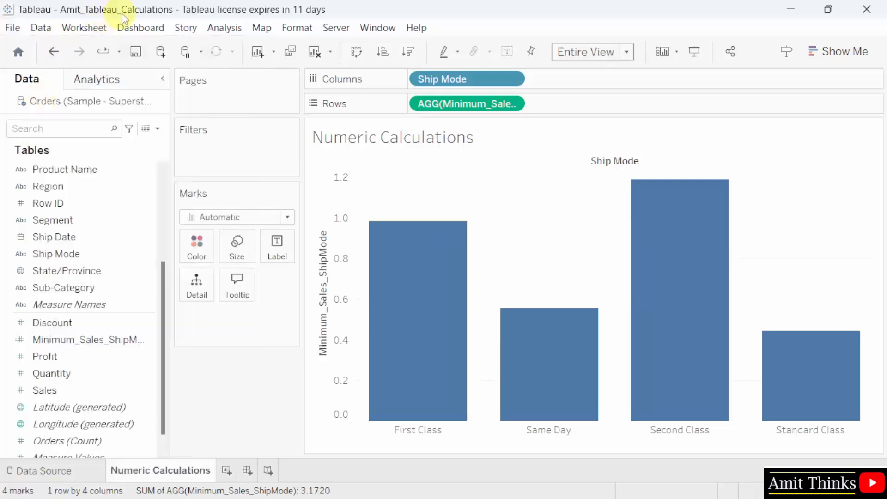
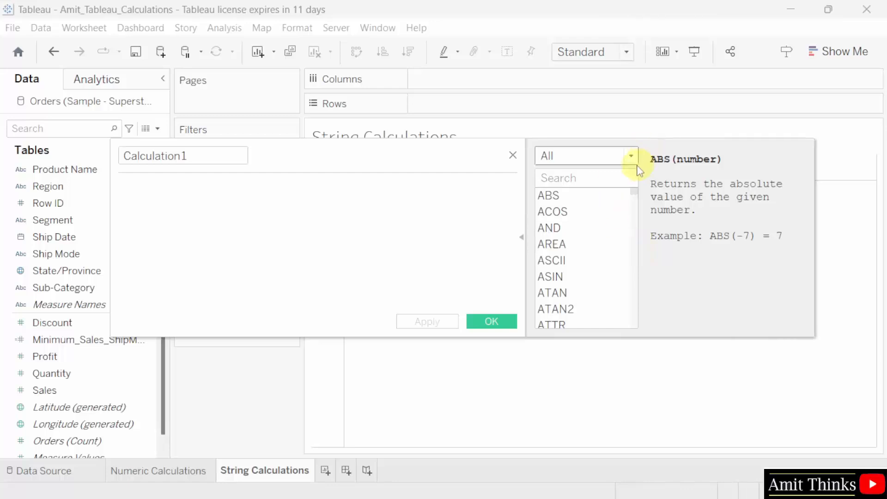
- Filter the calculation editor's function list to the String category
click(631, 156)
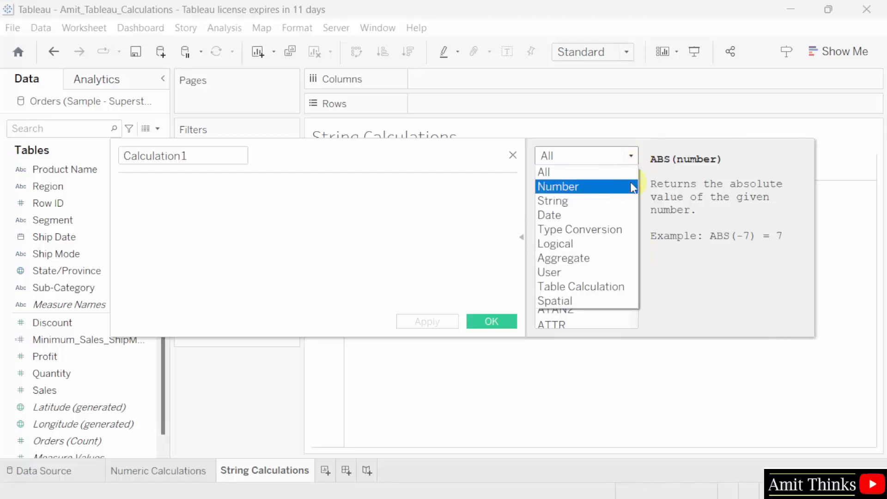
click(622, 200)
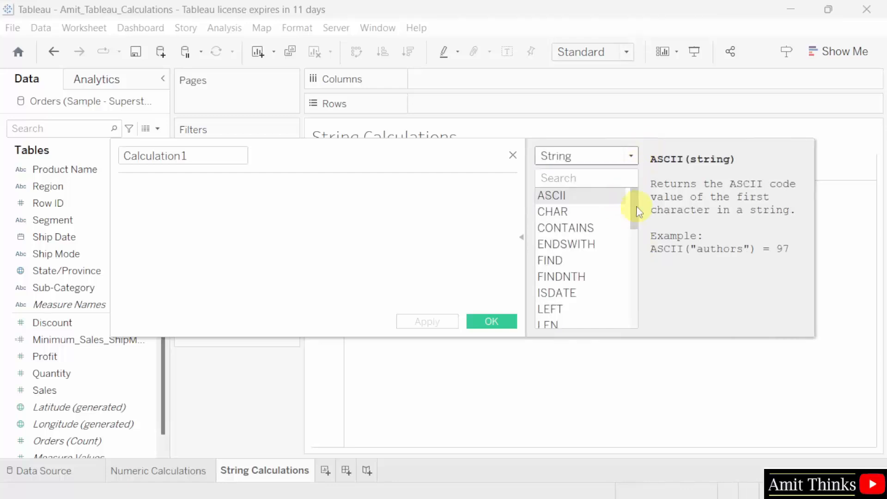
mouse_move(636, 206)
mouse_down()
mouse_move(634, 320)
mouse_move(636, 214)
mouse_move(649, 197)
mouse_up()
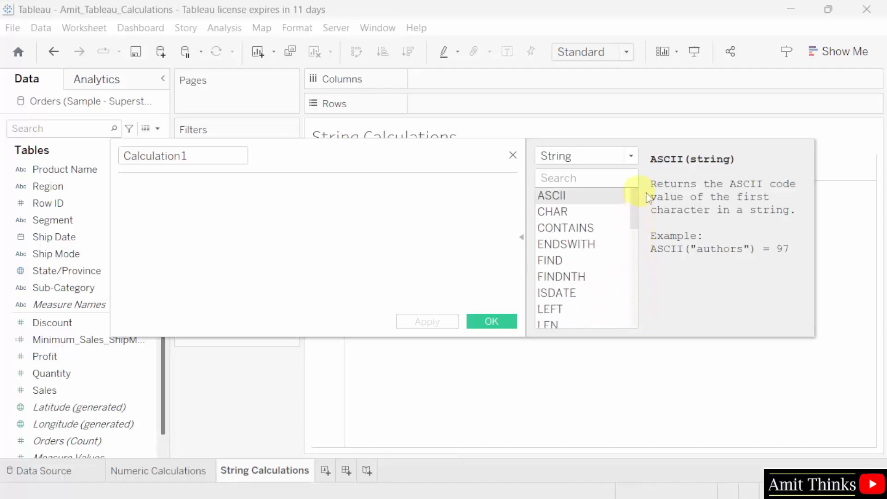
- Rename Calculation1 to City_C and view the STARTSWITH function description
double_click(203, 161)
text(C)
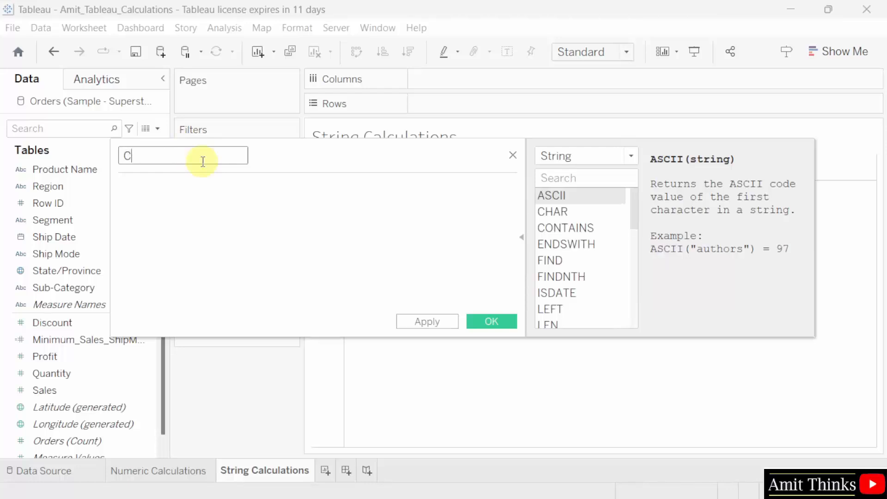
text(ity_C)
drag(635, 214, 634, 321)
click(595, 277)
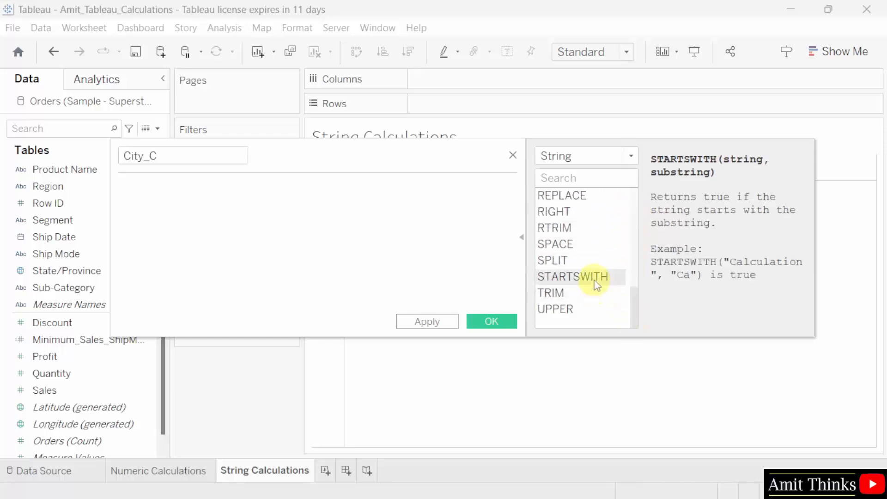
- Enter the formula STARTSWITH([City],'C') in the City_C calculation
double_click(595, 279)
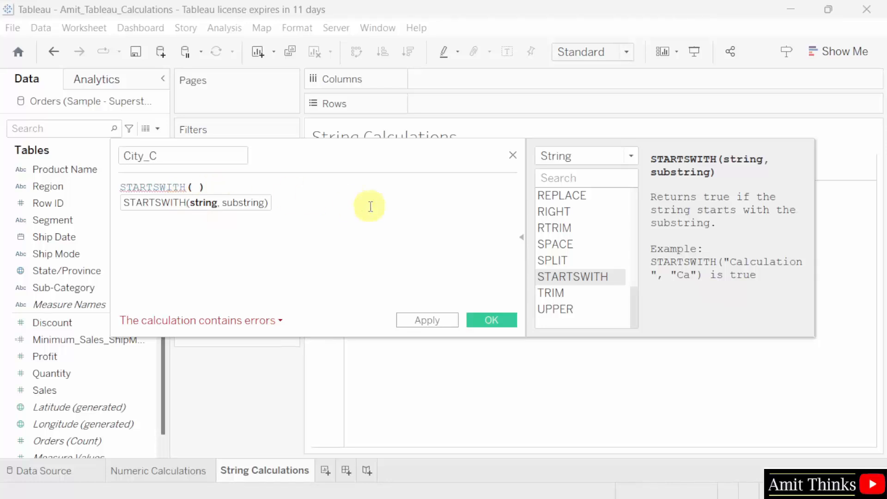
text(Ci)
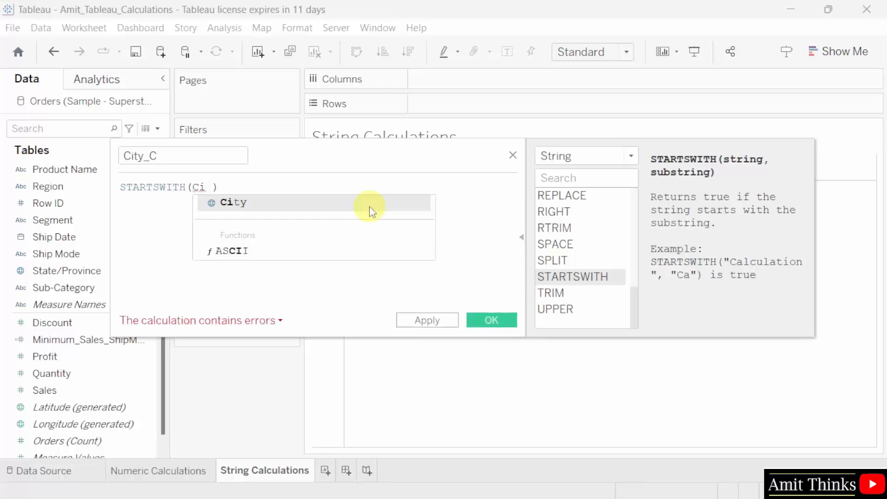
click(370, 206)
text(,)
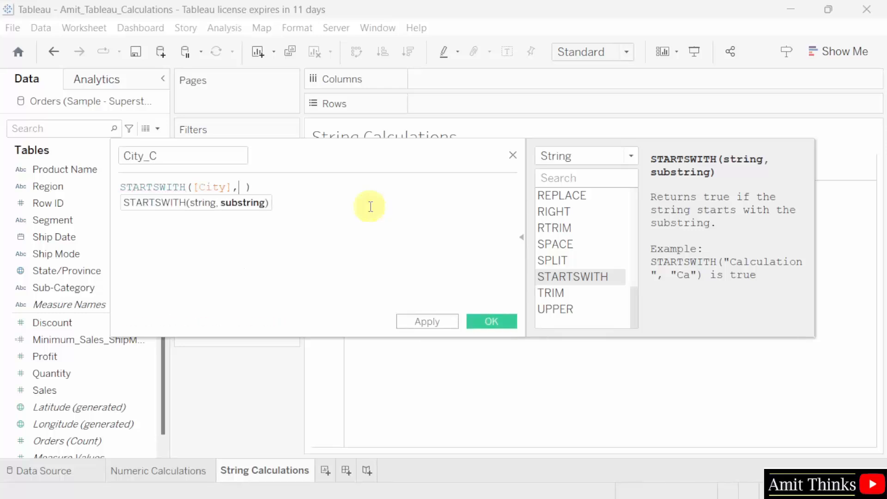
text('C')
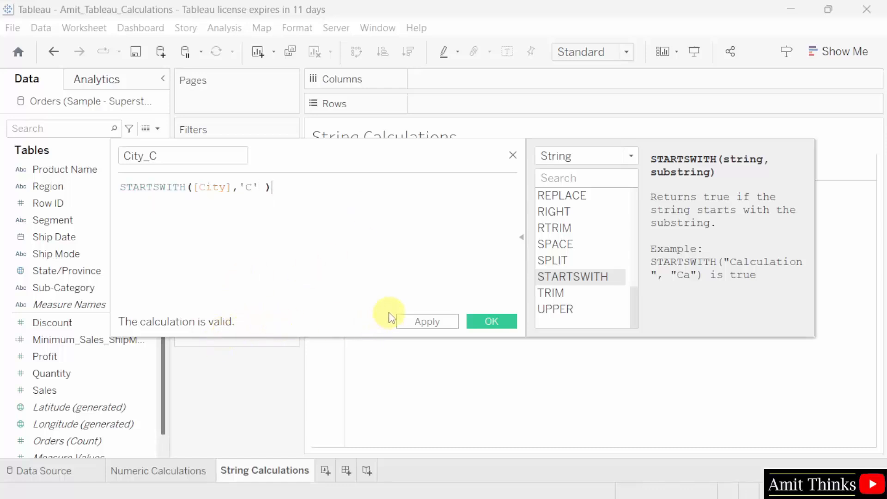
- Change the quotes around C to double quotes, then apply and save City_C
click(247, 188)
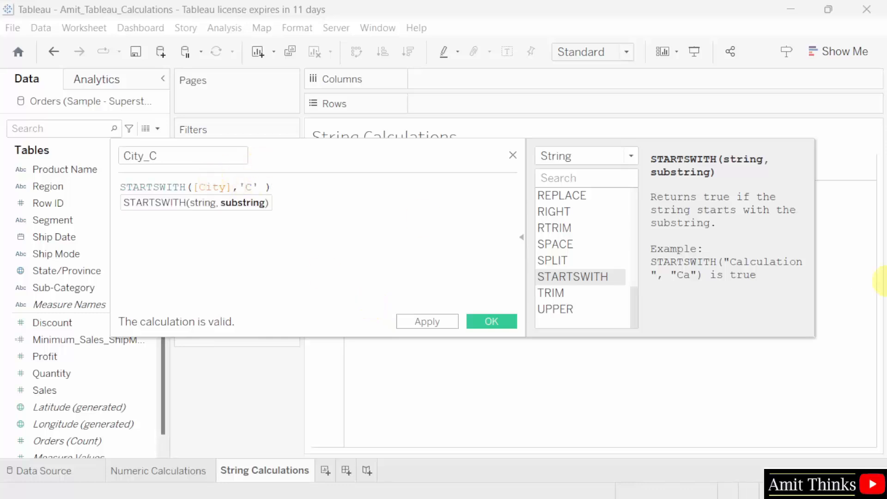
key(BackSpace)
text(")
key(Right)
key(Right)
key(BackSpace)
text(")
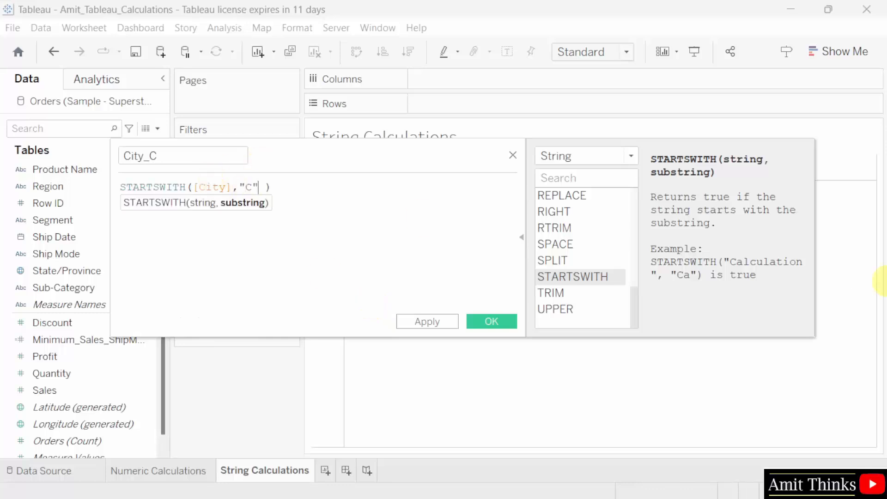
click(385, 220)
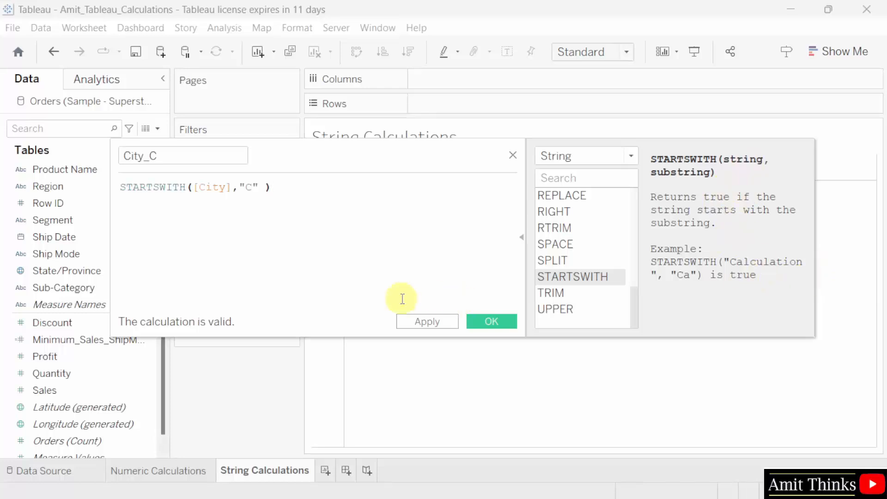
click(430, 322)
click(494, 325)
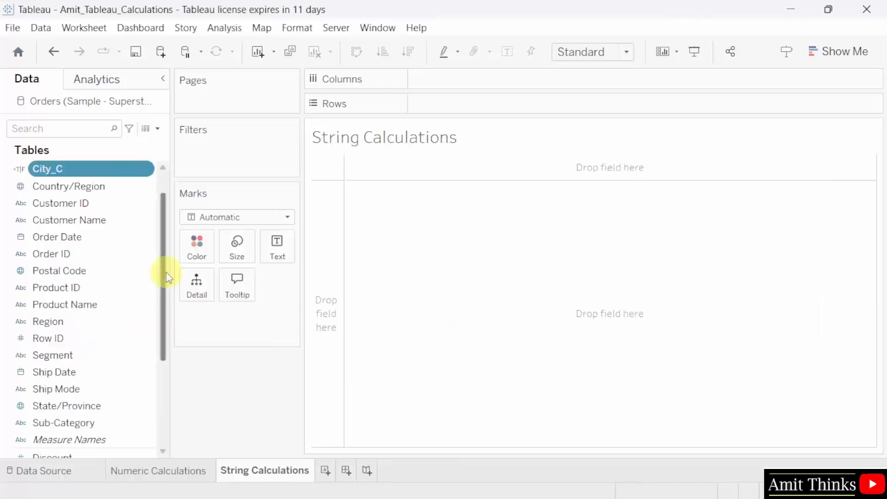
- Put SUM(Sales) on Columns and City on Rows, giving a 542-mark bar chart
scroll(162, 268, up, 2)
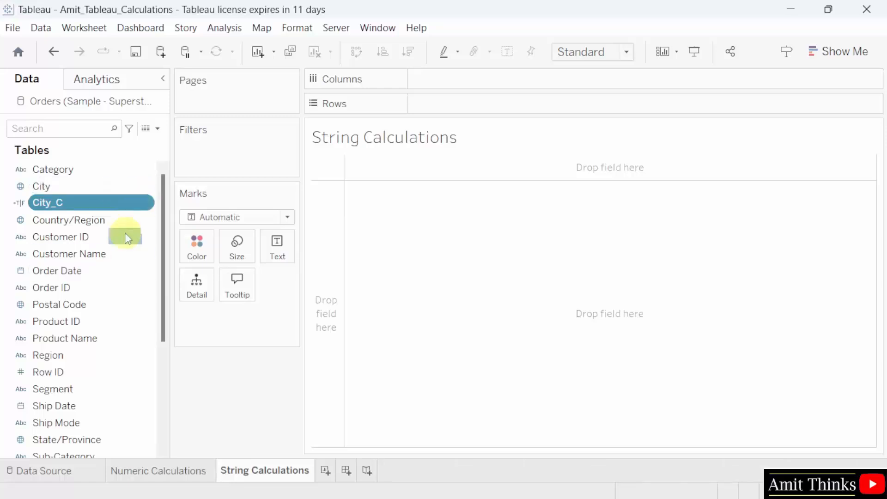
drag(164, 261, 160, 356)
scroll(160, 355, down, 1)
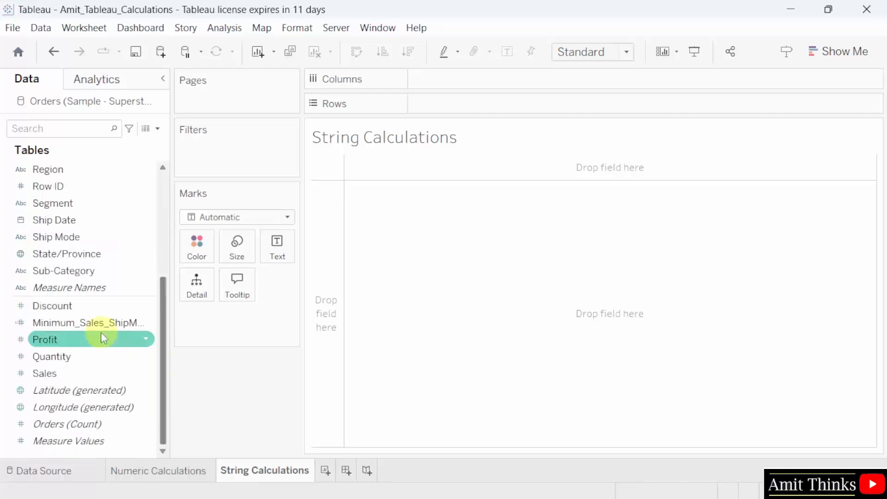
click(88, 255)
drag(87, 254, 88, 248)
drag(166, 292, 166, 190)
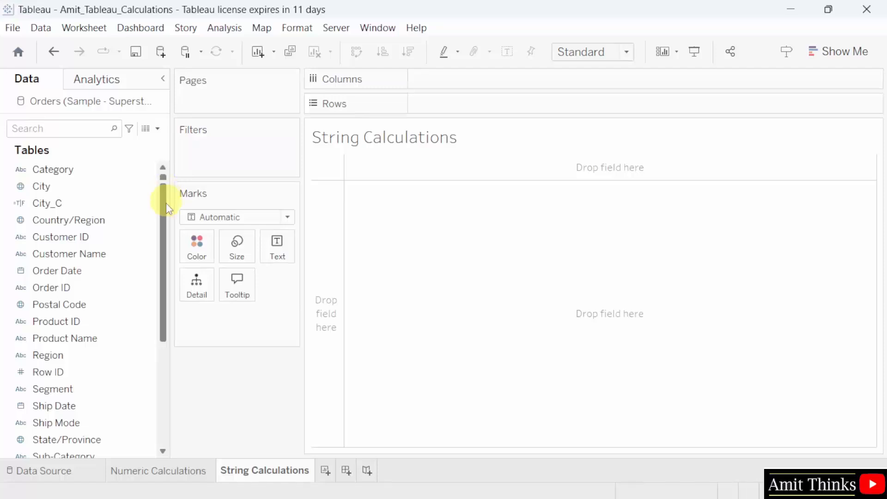
drag(166, 204, 171, 289)
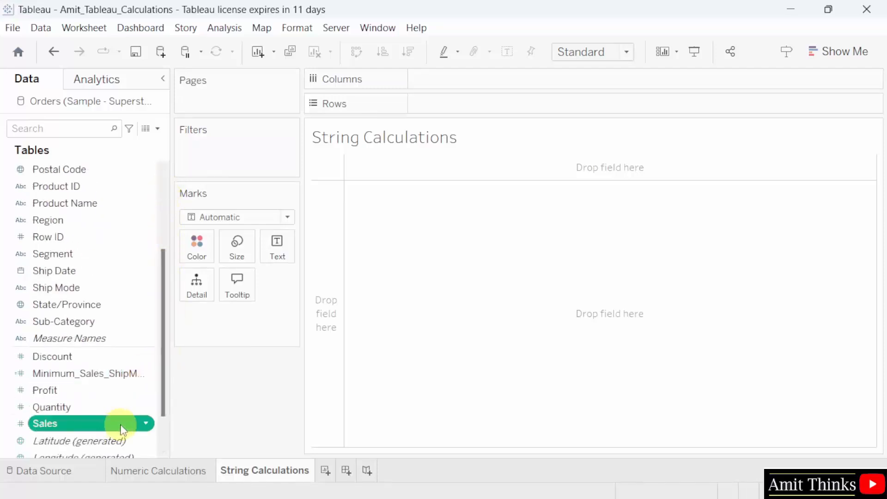
drag(119, 425, 523, 79)
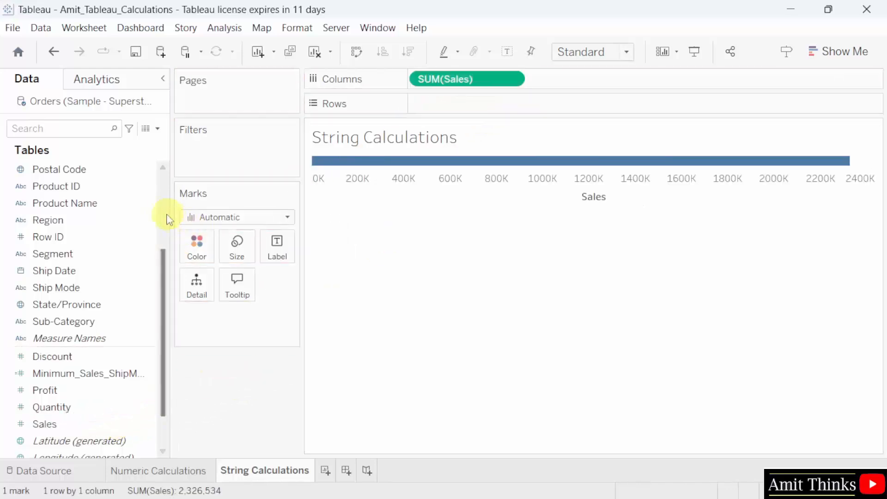
scroll(165, 215, up, 3)
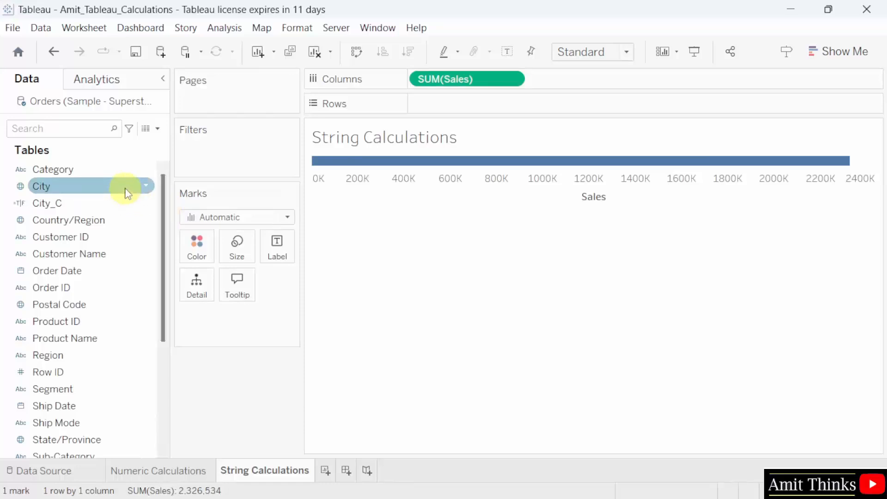
drag(128, 194, 519, 105)
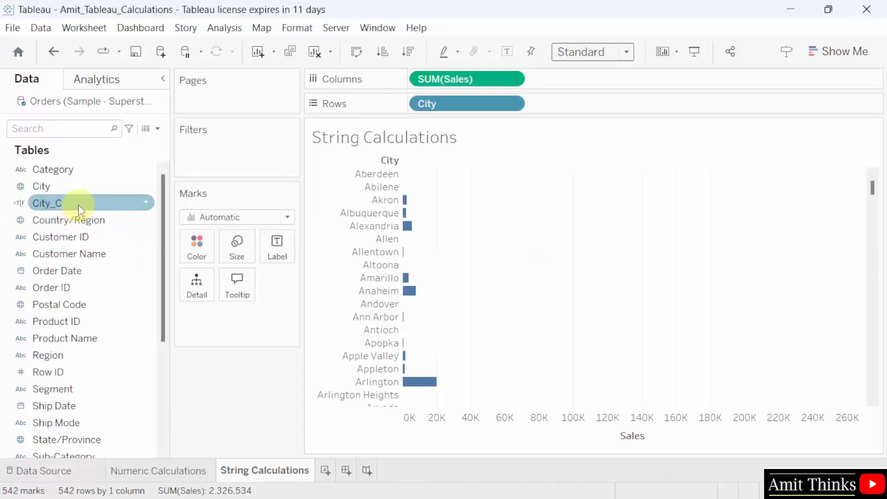
- Filter the chart to City_C = True, leaving the 50 cities starting with C
drag(79, 206, 229, 149)
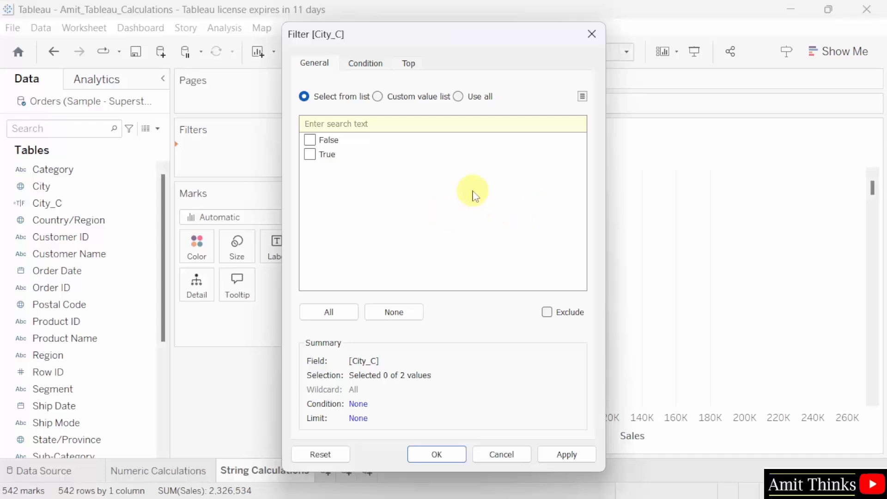
click(310, 154)
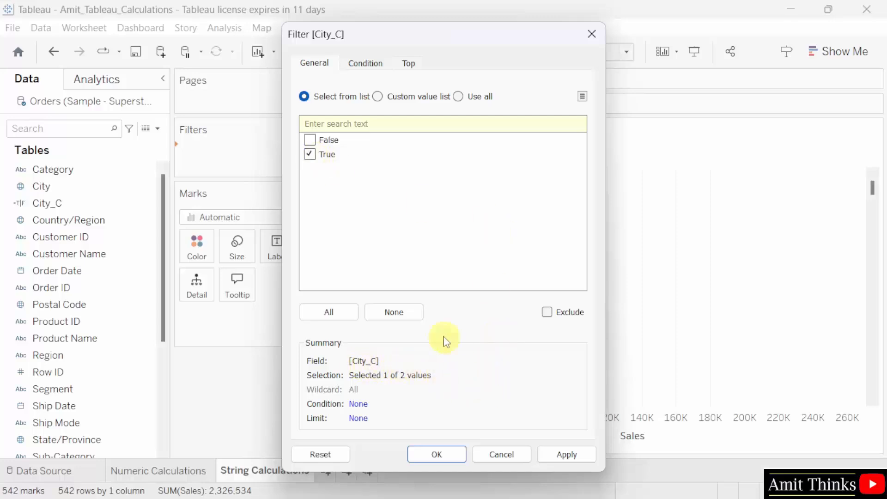
drag(482, 35, 655, 50)
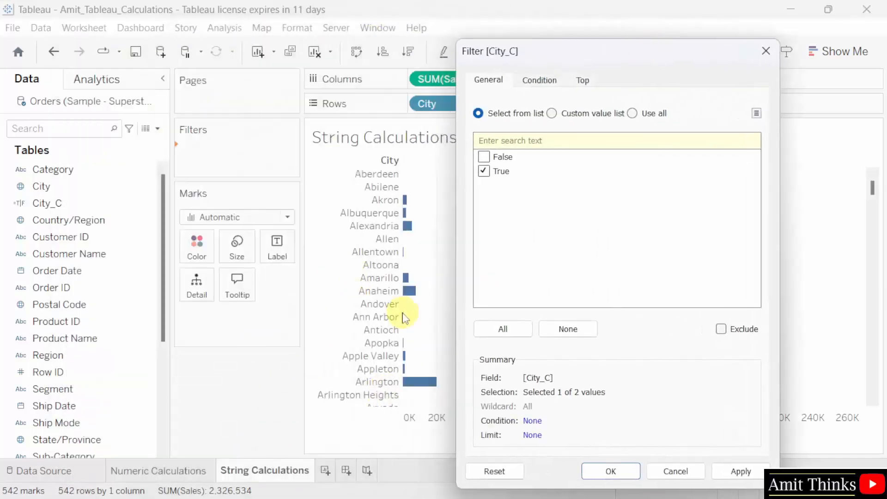
click(741, 471)
drag(562, 54, 530, 46)
click(708, 461)
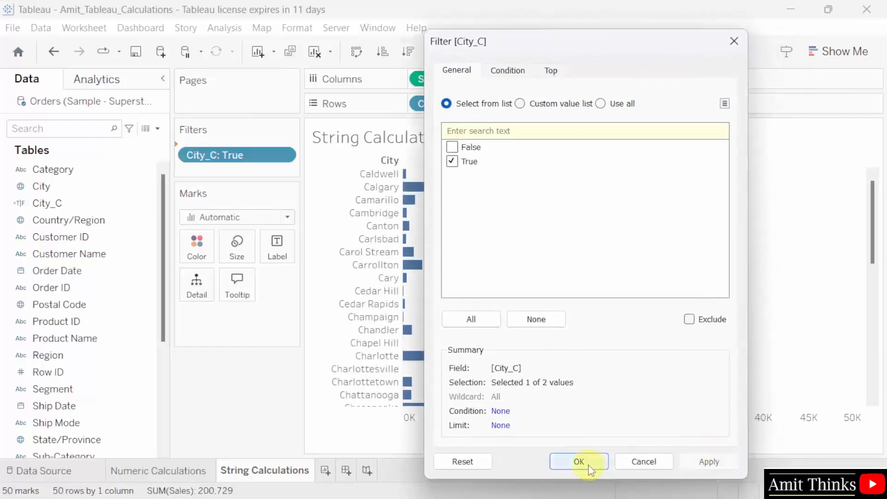
click(579, 461)
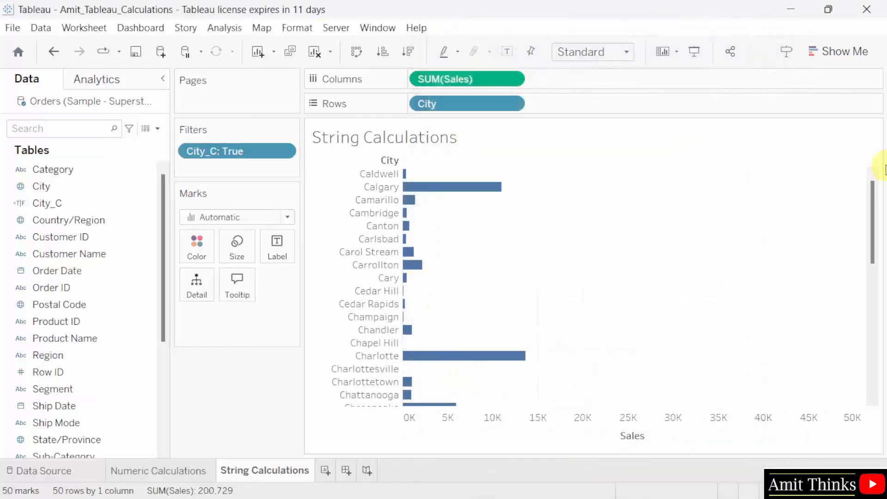
drag(877, 192, 874, 326)
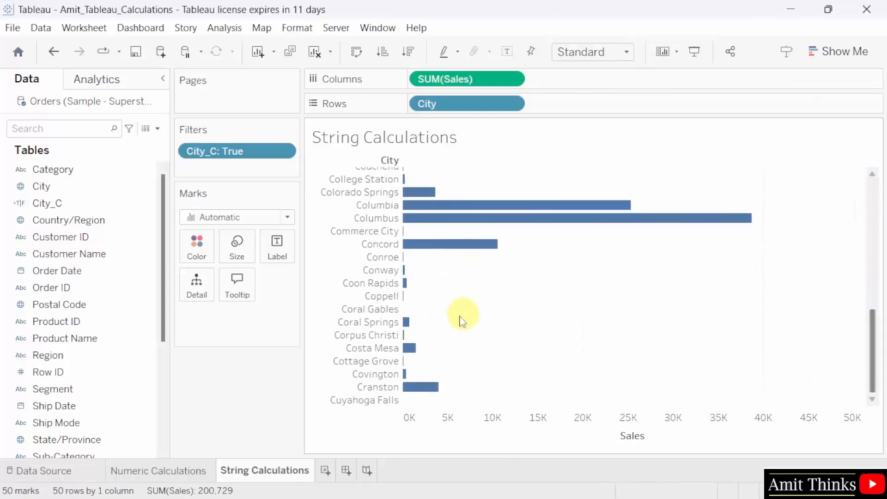
drag(877, 339, 872, 184)
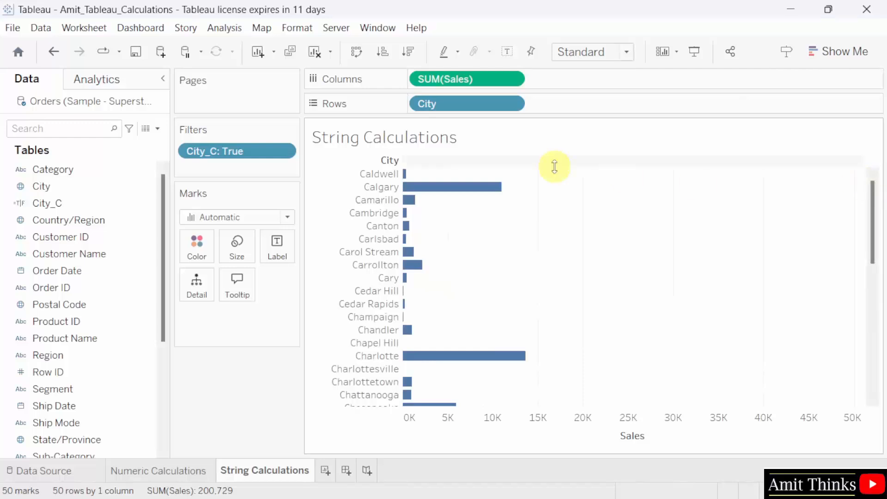
mouse_move(458, 185)
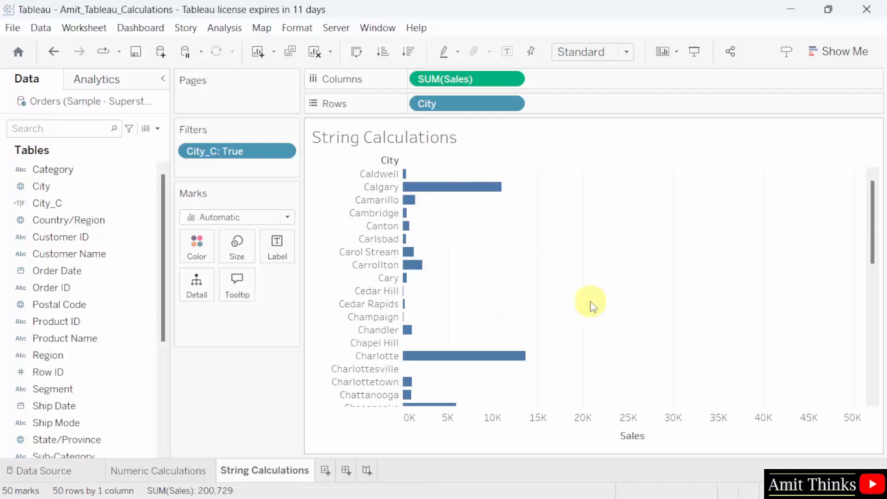
click(86, 100)
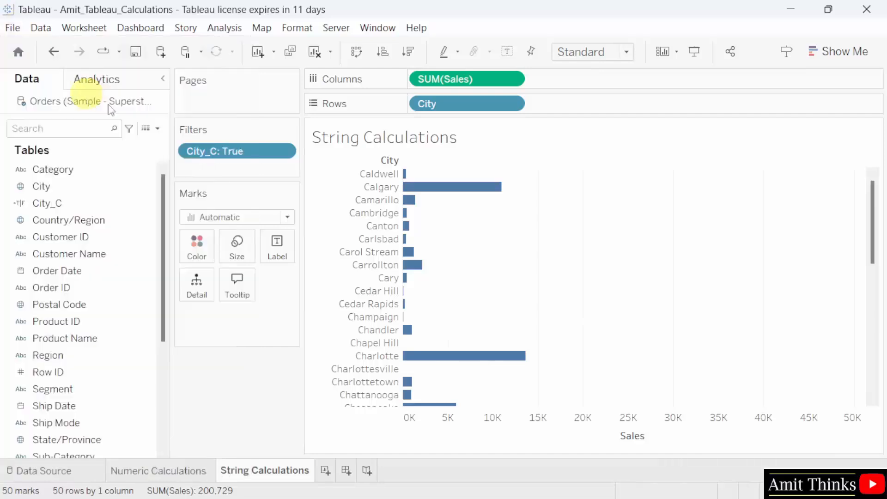
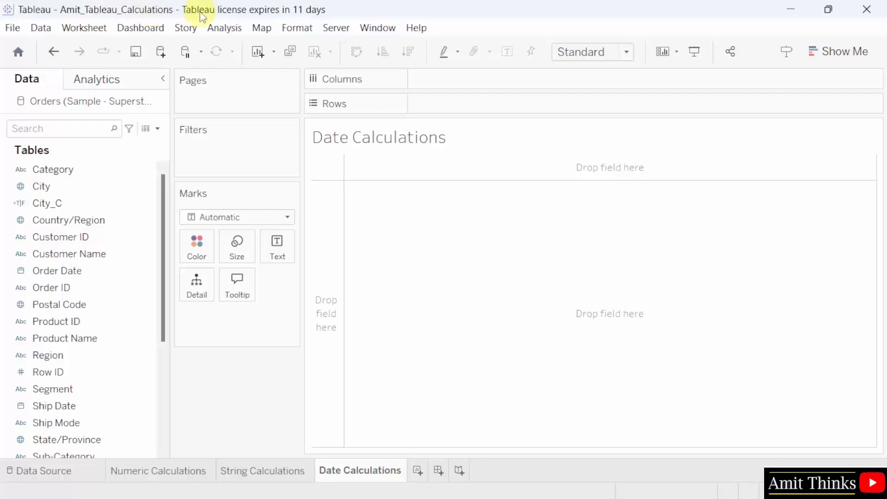
- Create a new calculated field, Calculation1, with its function reference filtered to the Date category
click(235, 30)
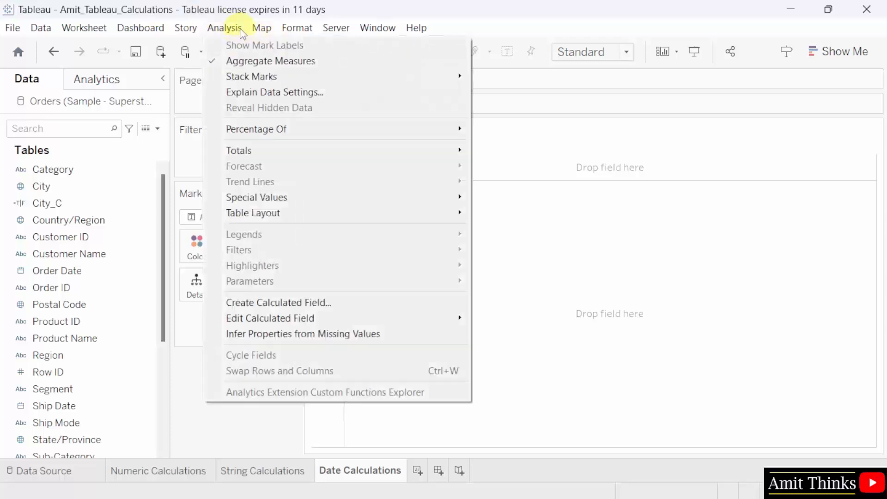
click(426, 305)
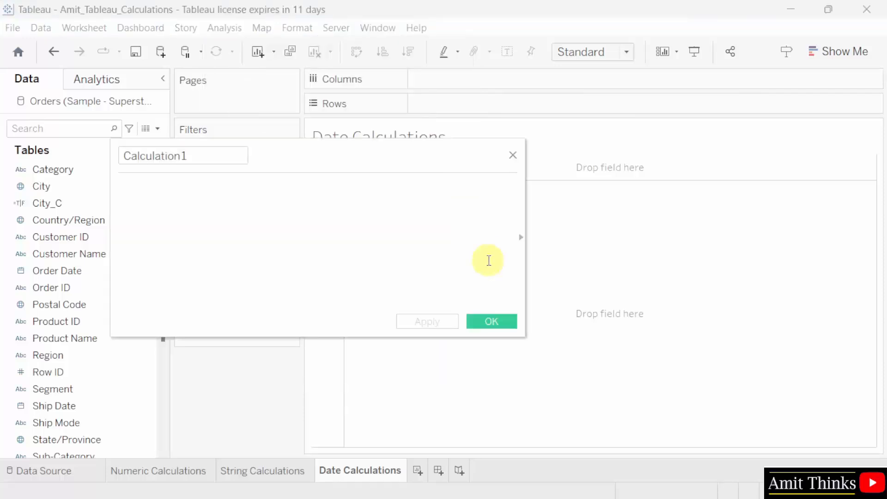
click(521, 238)
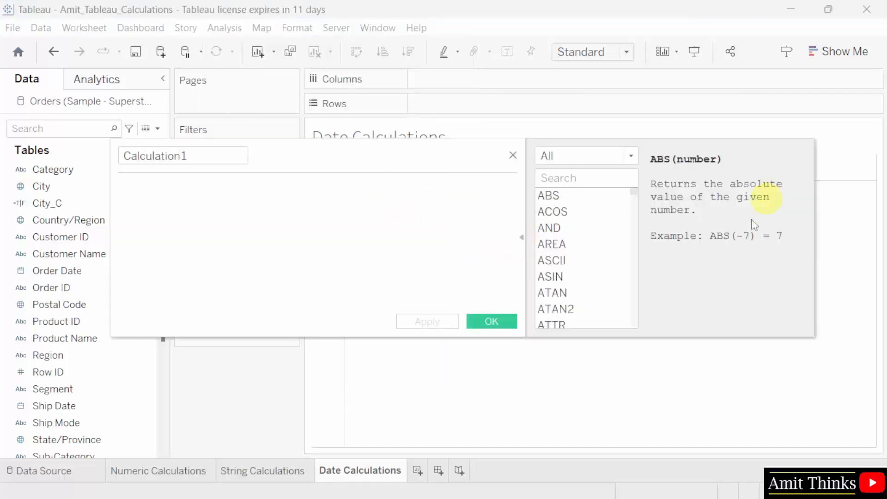
click(629, 158)
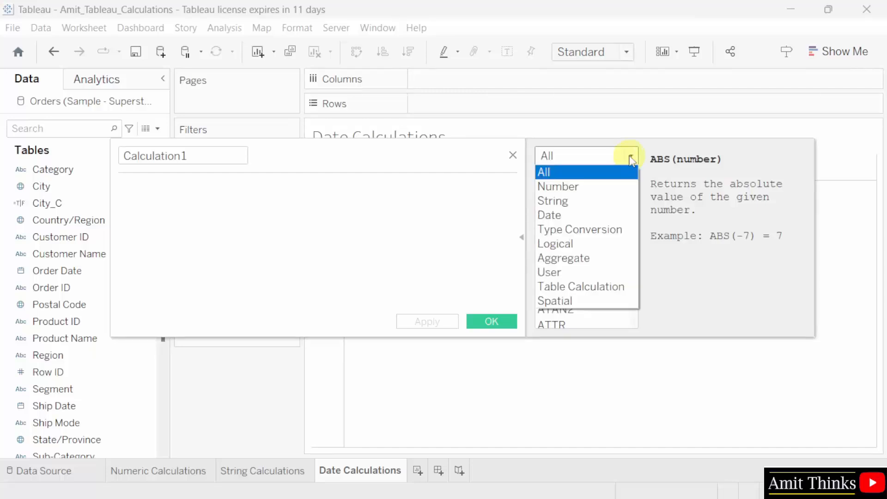
click(618, 214)
mouse_move(636, 231)
mouse_down()
mouse_move(639, 322)
mouse_move(634, 220)
mouse_up()
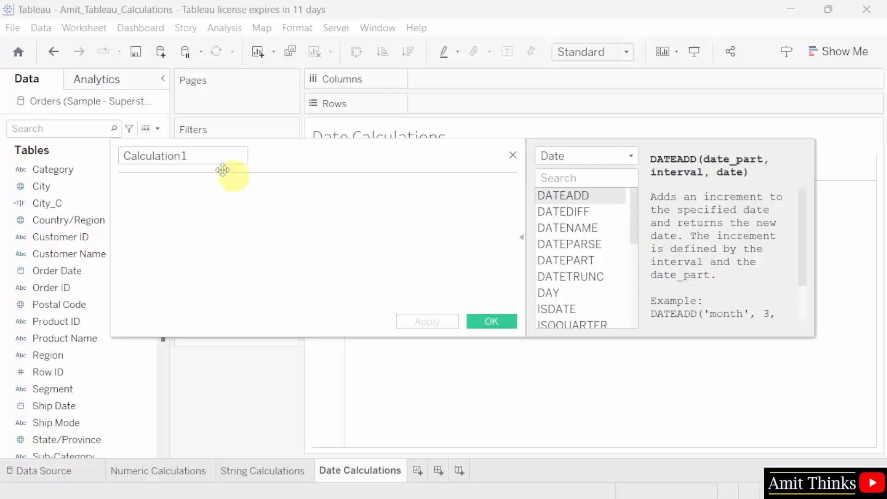
- Rename the calculated field from Calculation1 to 'Date _Difference'
click(204, 161)
key(ctrl+a)
key(BackSpace)
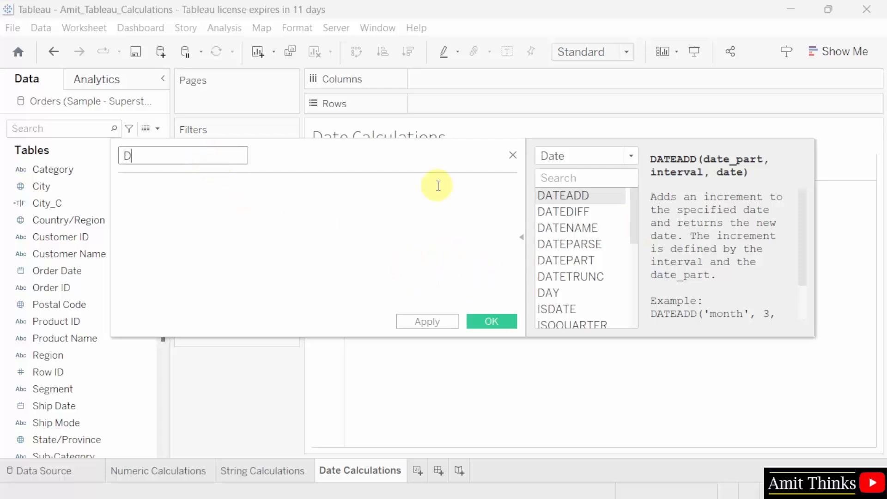
text(Date _Difference)
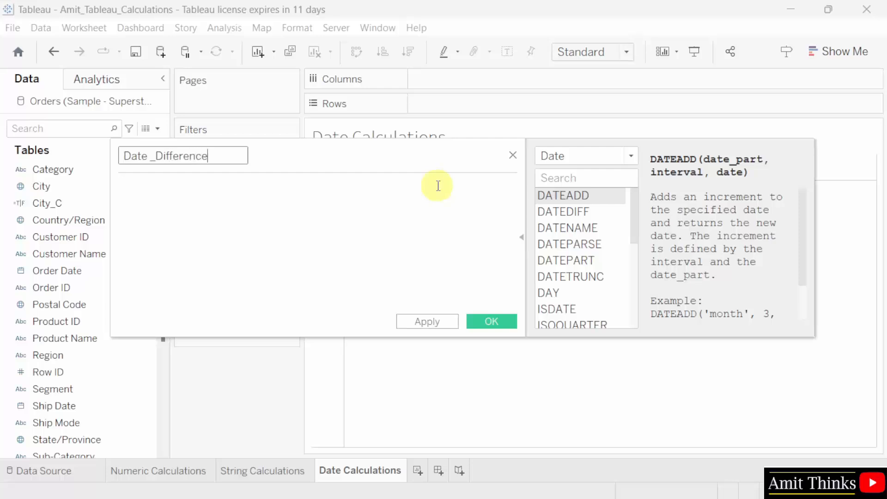
- Enter the formula DATEDIFF(day,[Order Date],[Ship Date],'Monday')
click(214, 192)
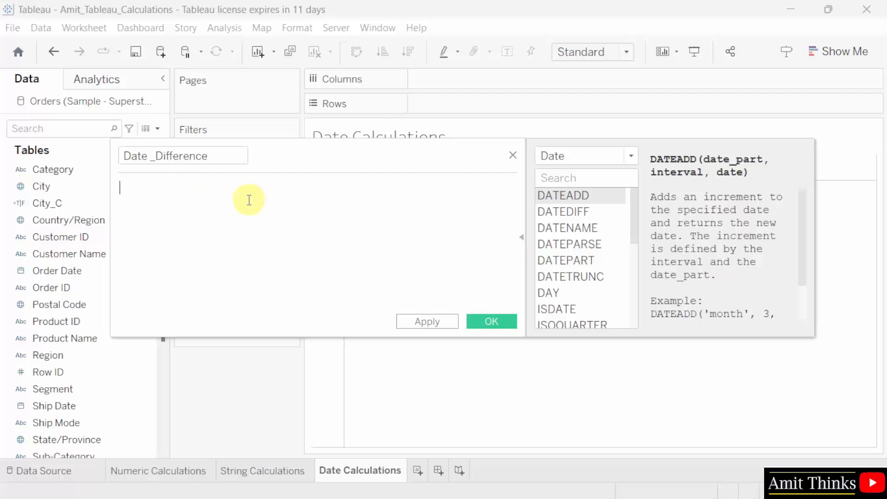
click(608, 211)
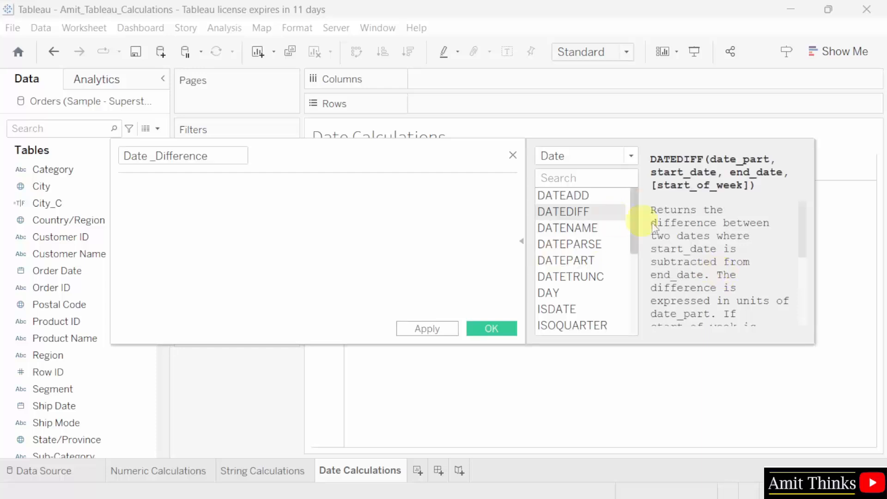
scroll(693, 238, down, 2)
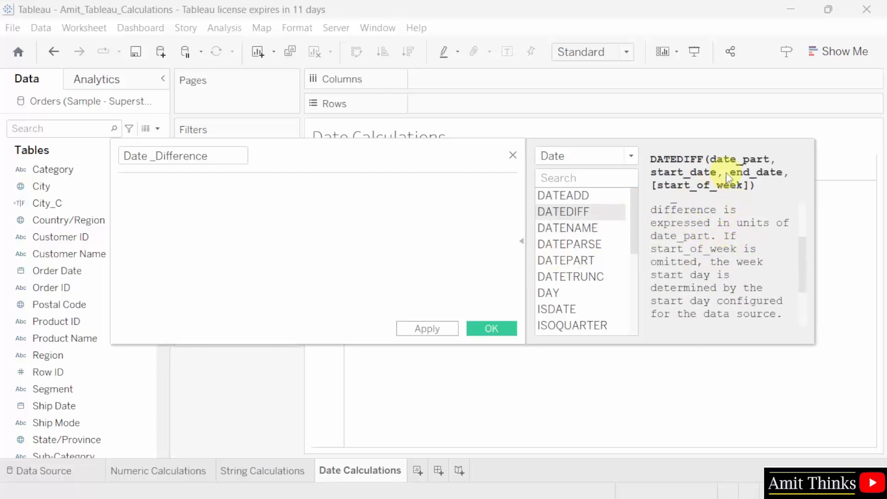
scroll(703, 267, down, 2)
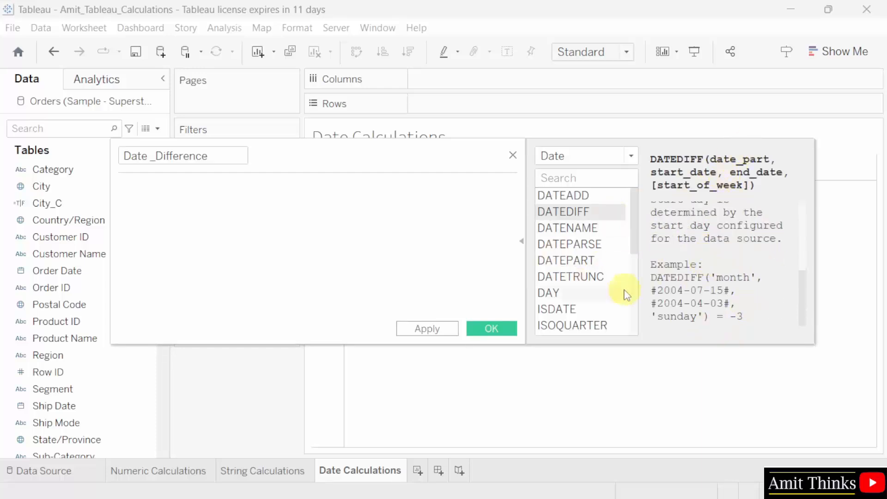
double_click(581, 212)
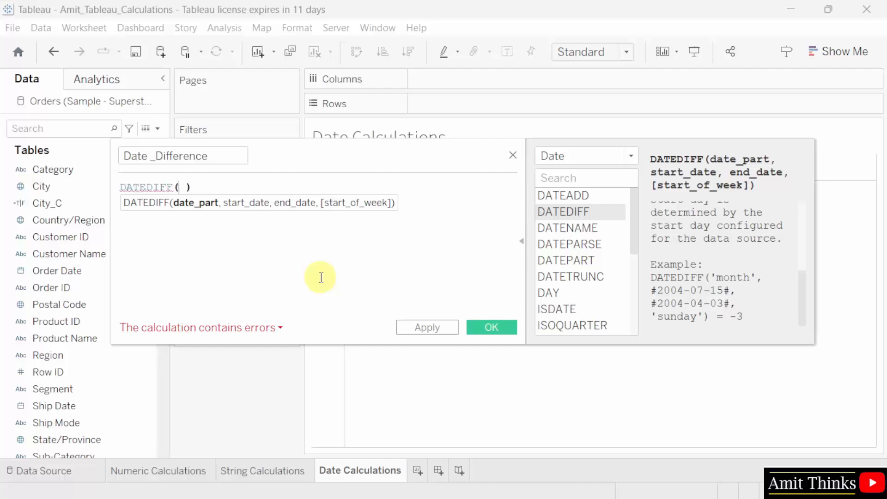
text(day)
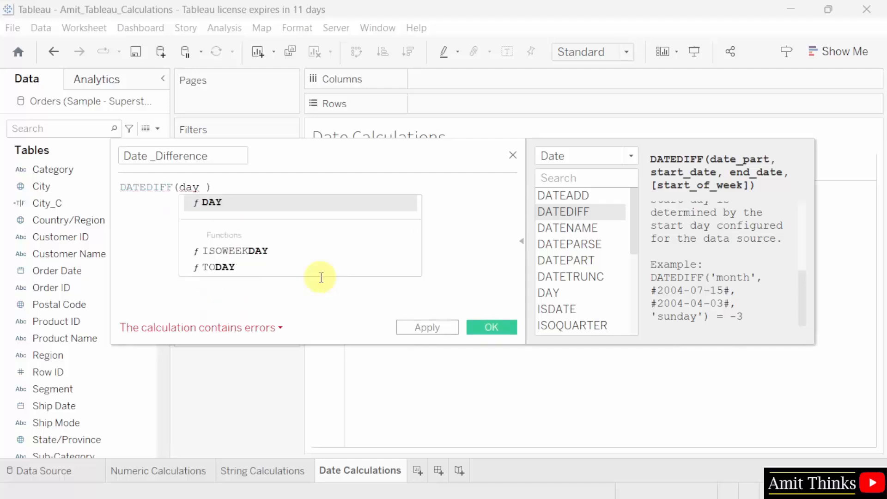
key(Escape)
text(,)
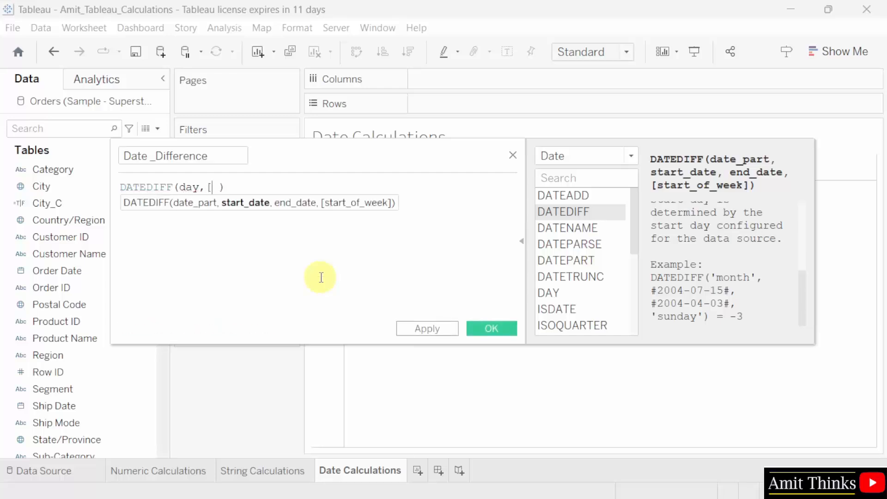
text([o)
key(Return)
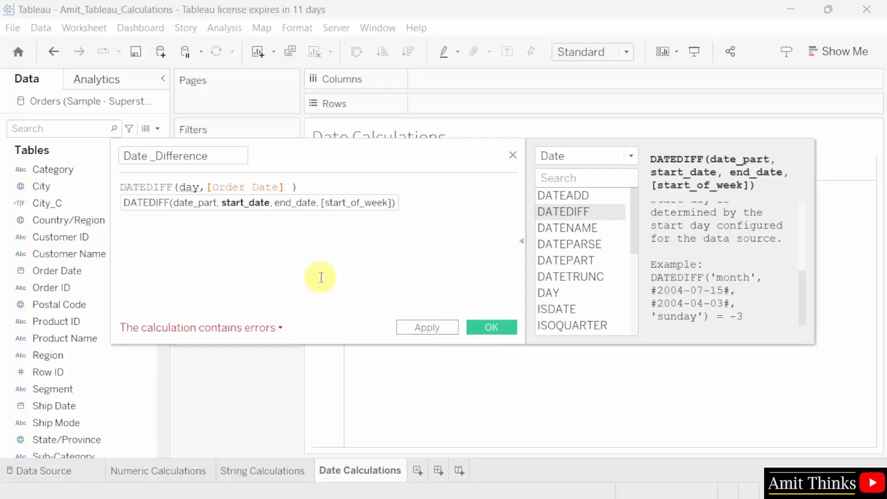
text(,)
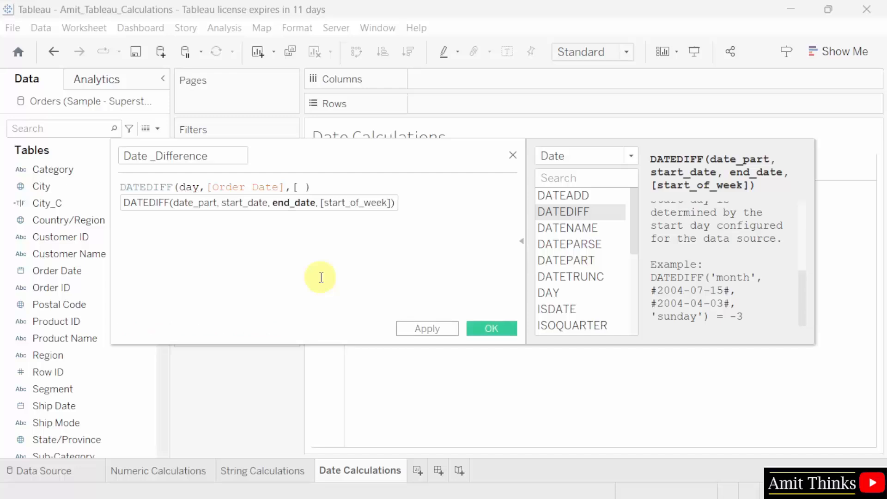
text([ship)
key(Return)
text(,')
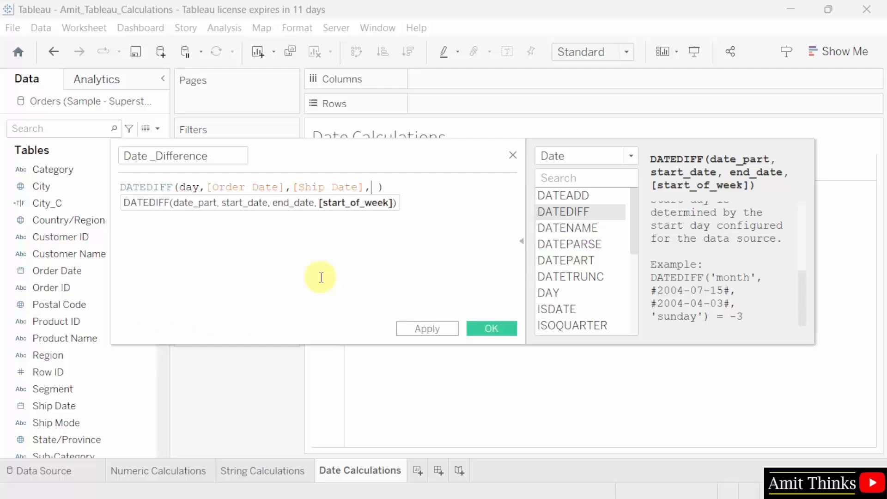
text(Monday')
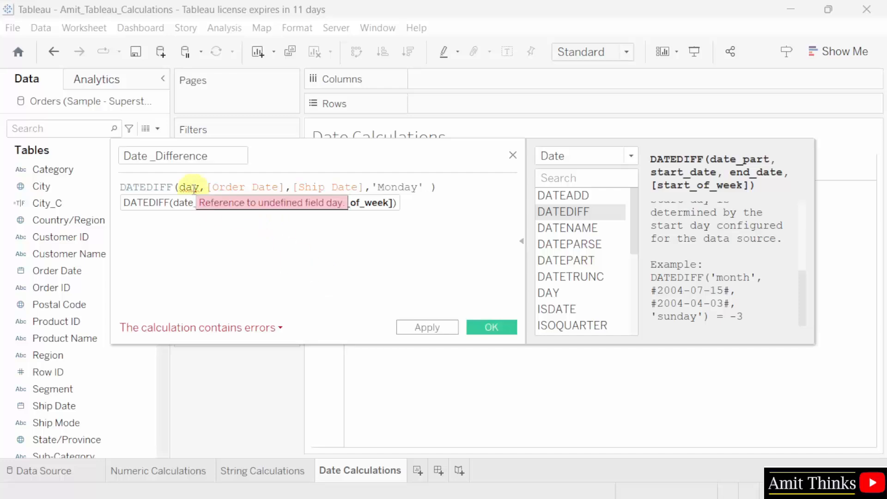
- Wrap day in single quotes so DATEDIFF('day',[Order Date],[Ship Date],'Monday') is valid
click(194, 187)
key(Left)
key(Left)
text(')
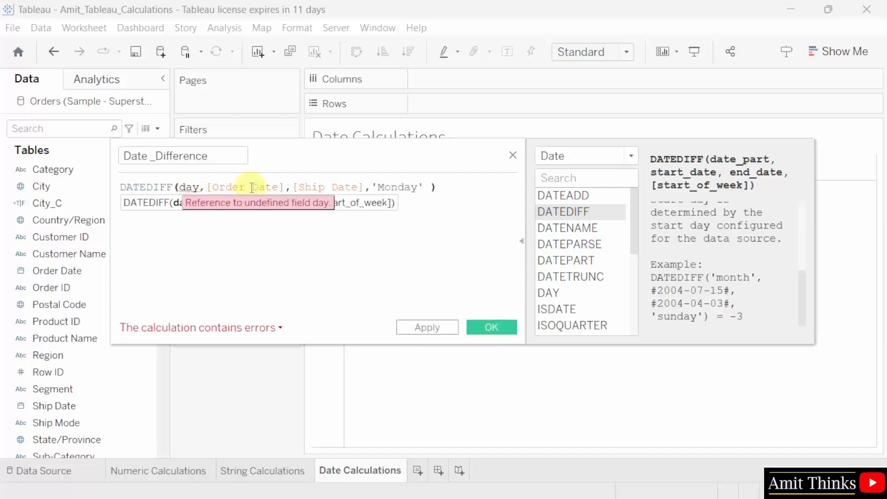
key(Right)
key(Right)
key(Right)
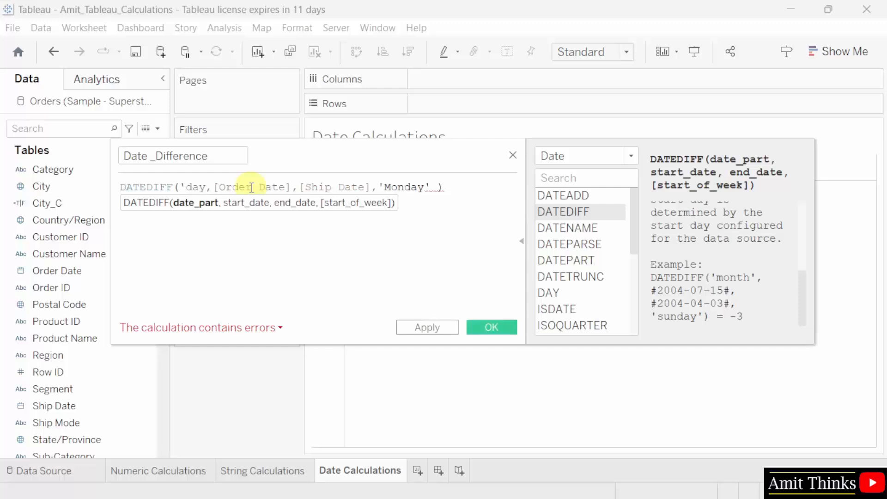
text(')
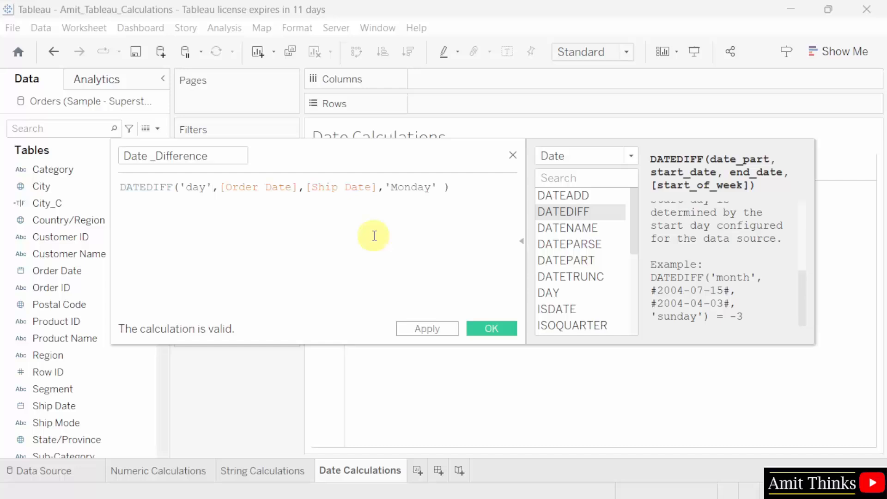
click(418, 190)
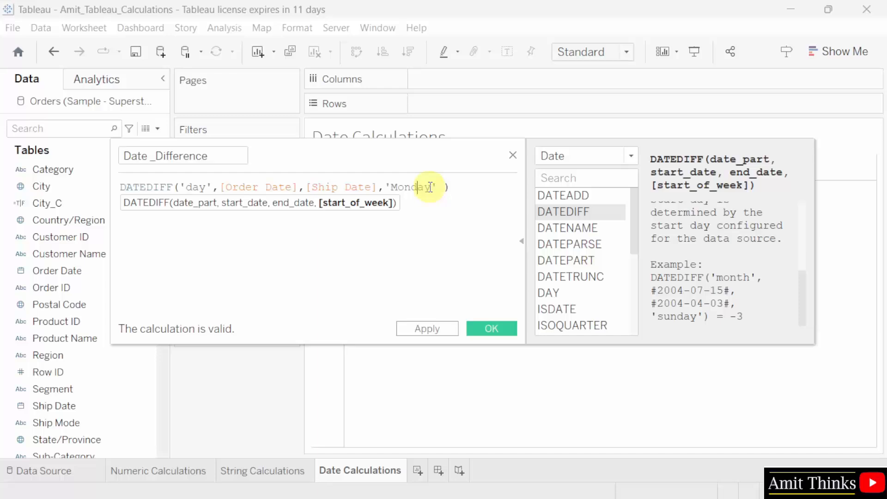
- Apply and close the Date _Difference calculation, then place Region on the Rows shelf
click(431, 329)
click(481, 329)
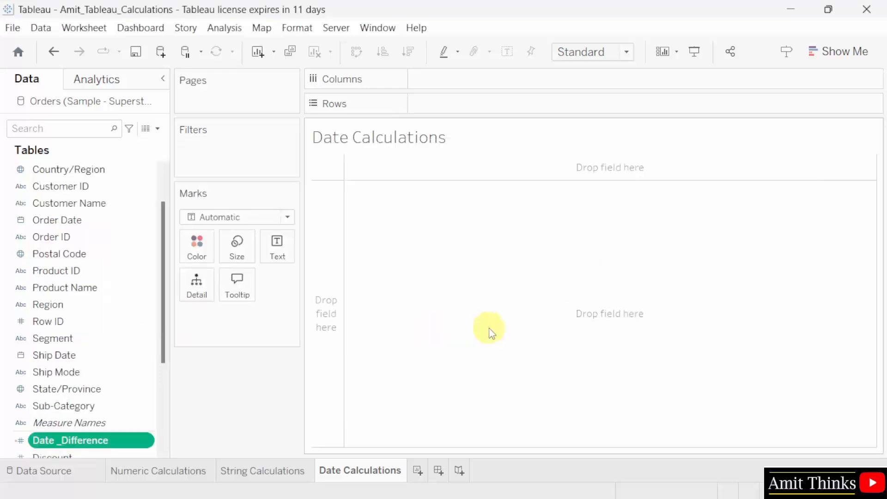
scroll(163, 344, down, 1)
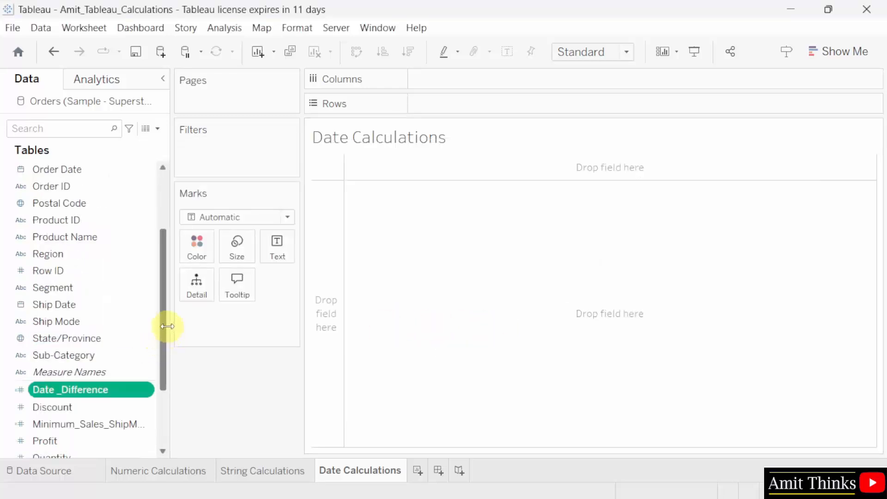
scroll(169, 375, down, 2)
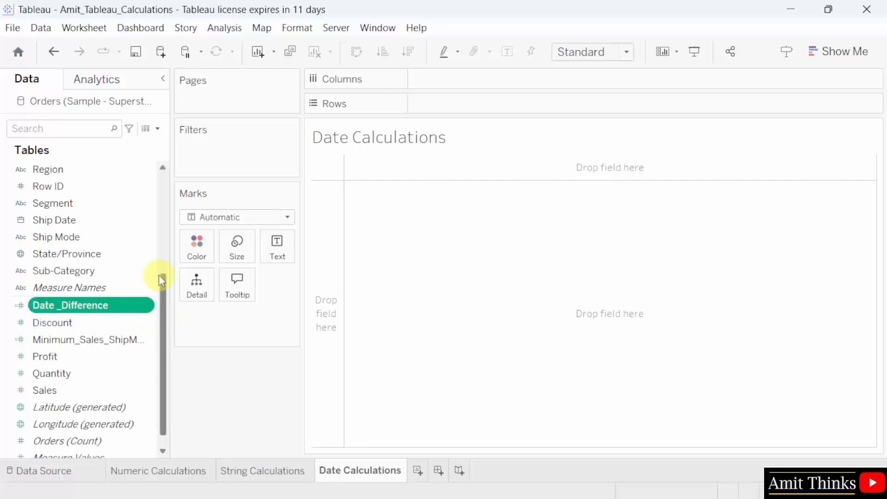
drag(93, 169, 525, 114)
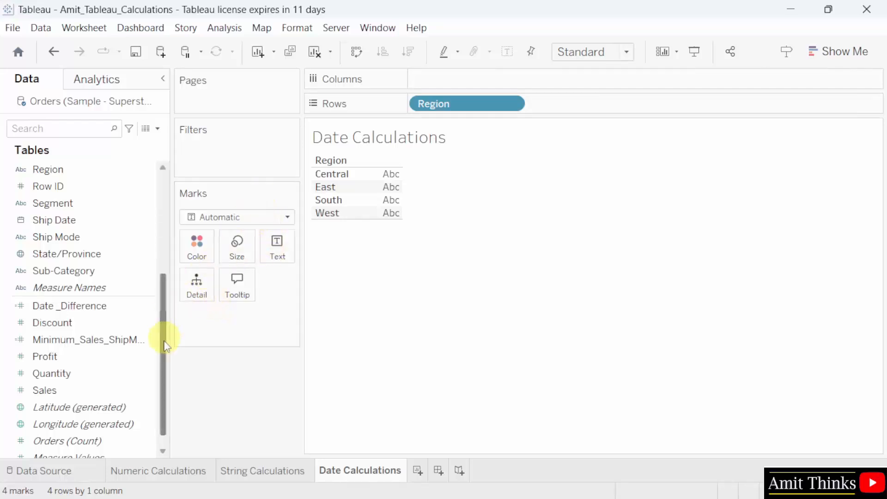
- Add Date _Difference as Text and set it to Average, e.g. Central 4.0540, East 3.9126
click(102, 322)
click(101, 308)
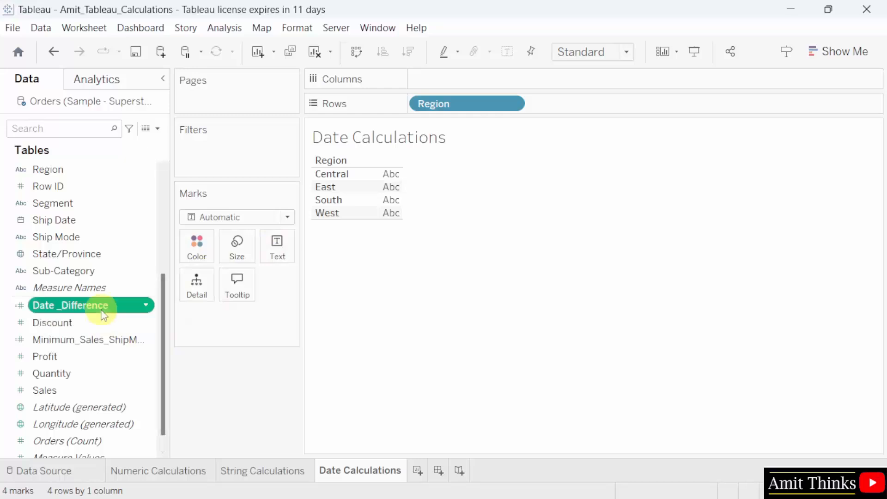
drag(111, 308, 277, 258)
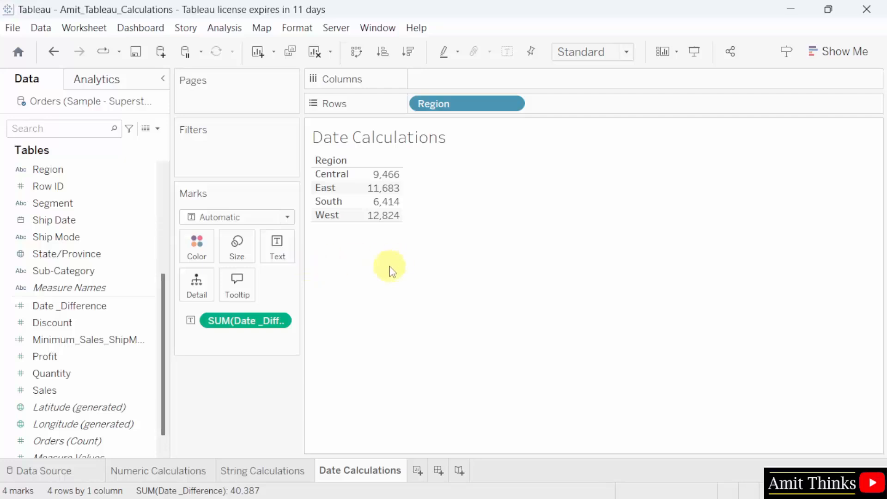
click(278, 321)
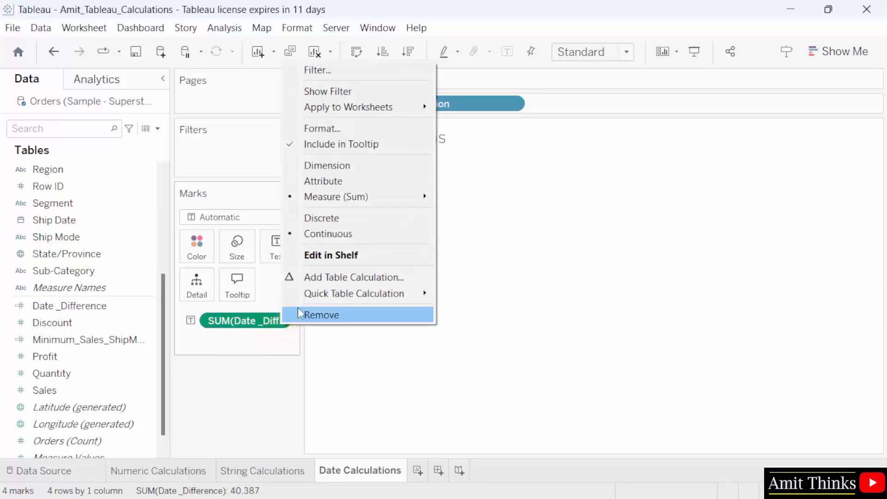
mouse_move(362, 202)
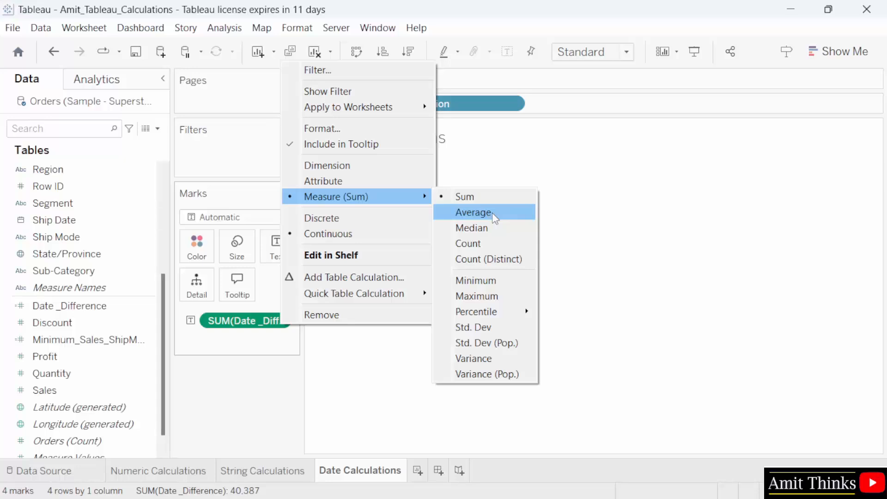
click(492, 213)
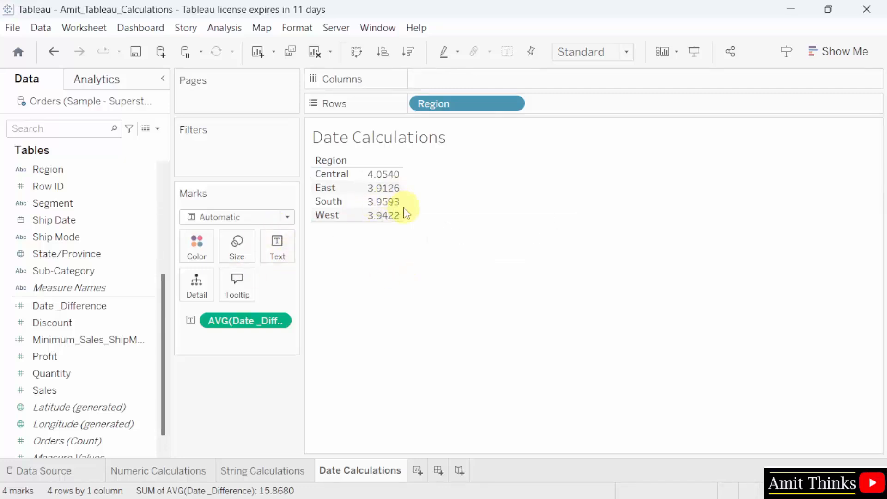
mouse_move(386, 179)
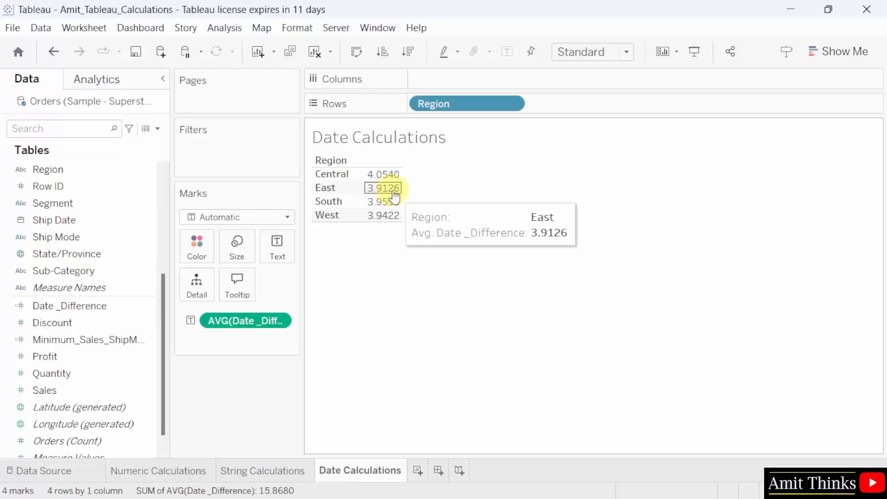
mouse_move(372, 225)
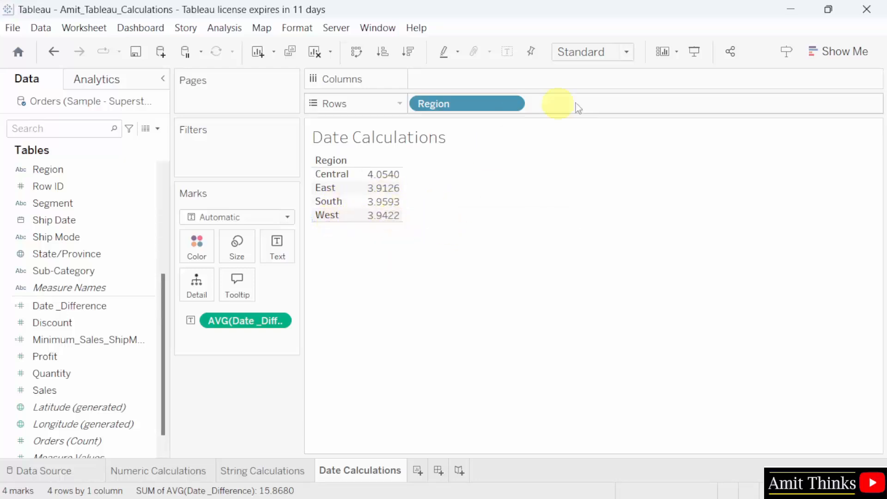
click(626, 52)
click(626, 113)
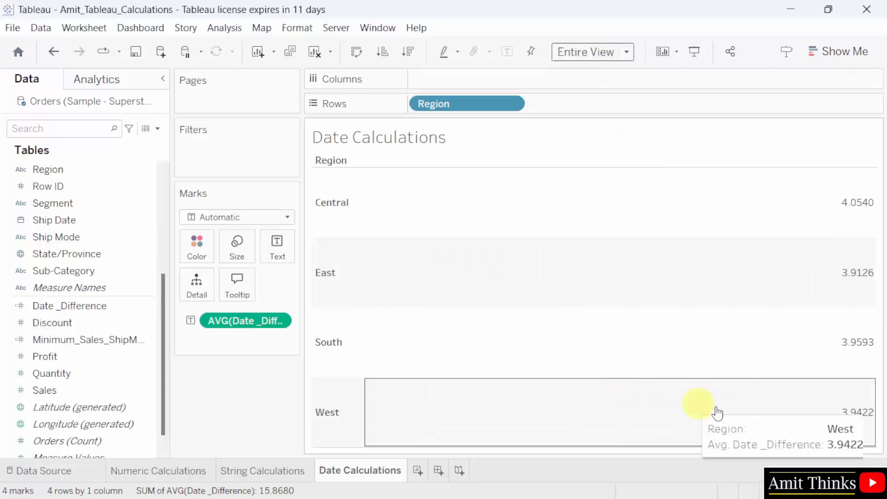
click(622, 52)
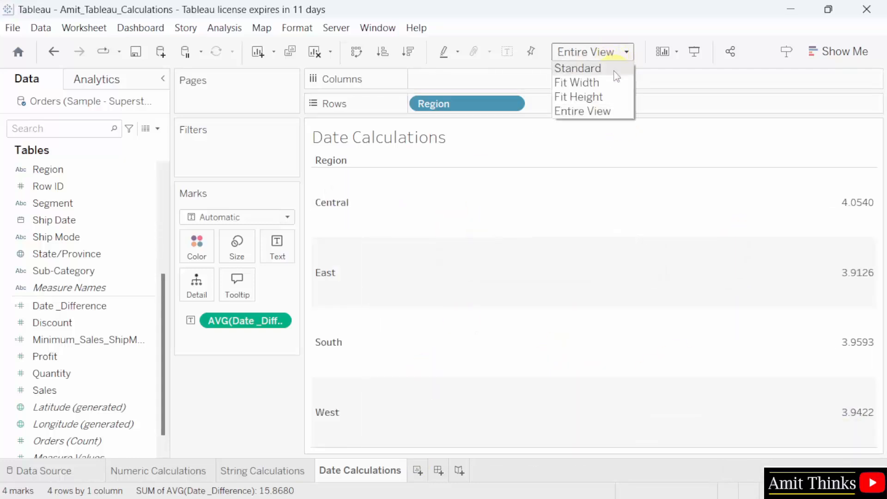
click(601, 68)
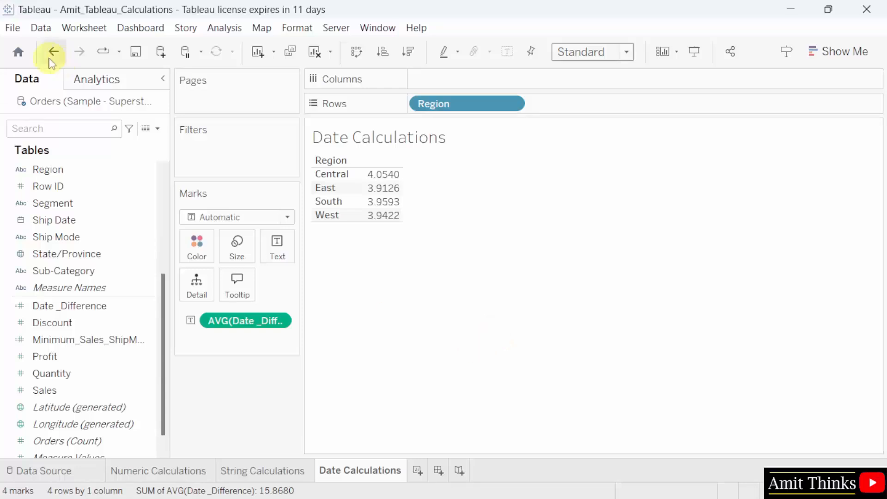
click(12, 28)
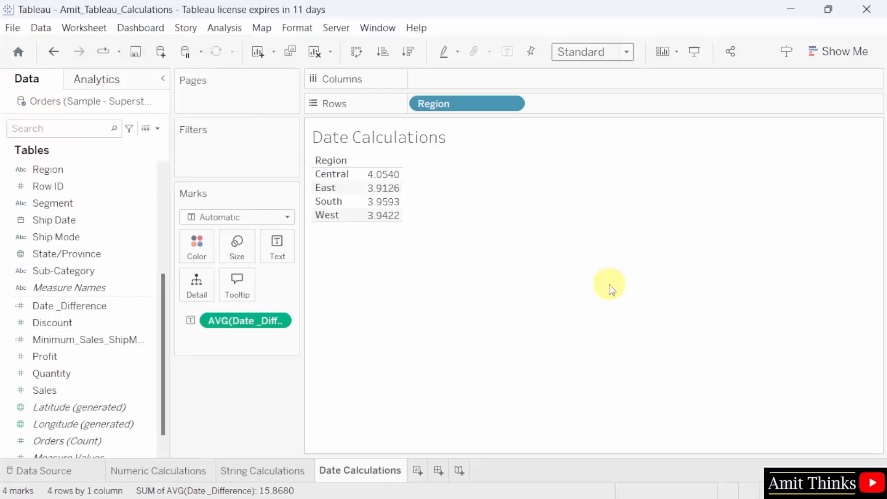
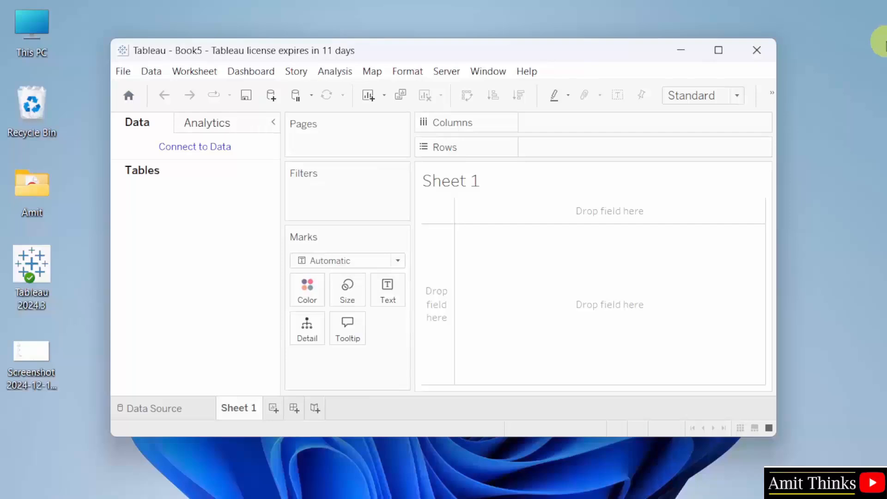
- Maximize Tableau and start a new Microsoft Excel data connection
click(719, 51)
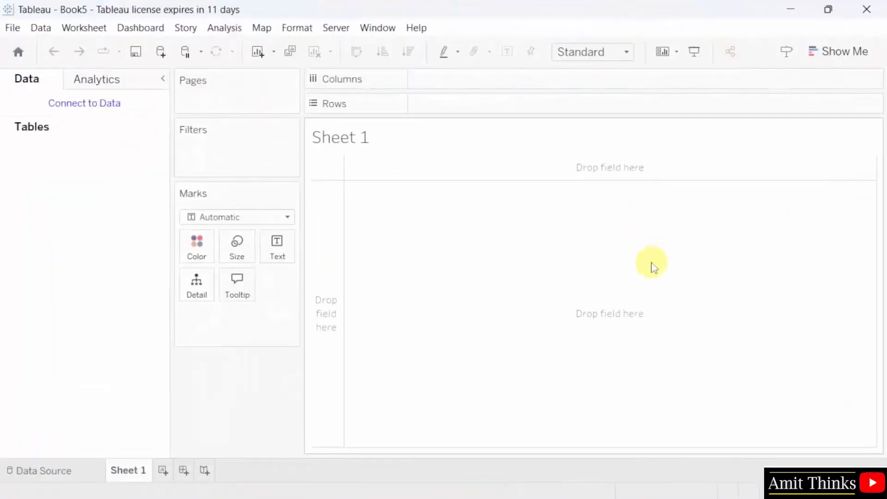
click(109, 110)
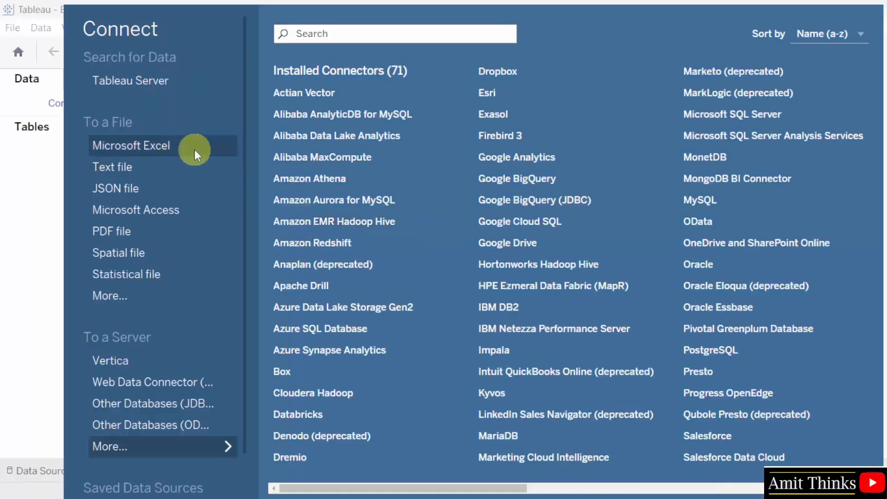
scroll(169, 467, down, 1)
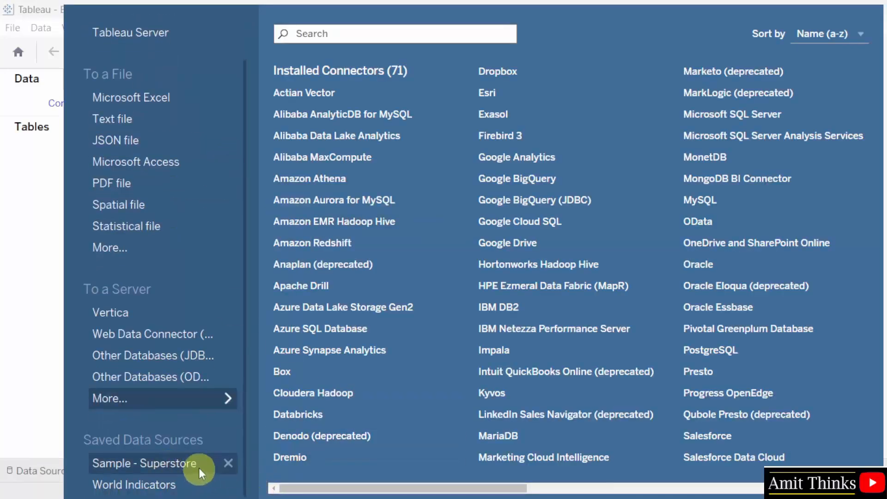
scroll(215, 445, up, 1)
click(182, 147)
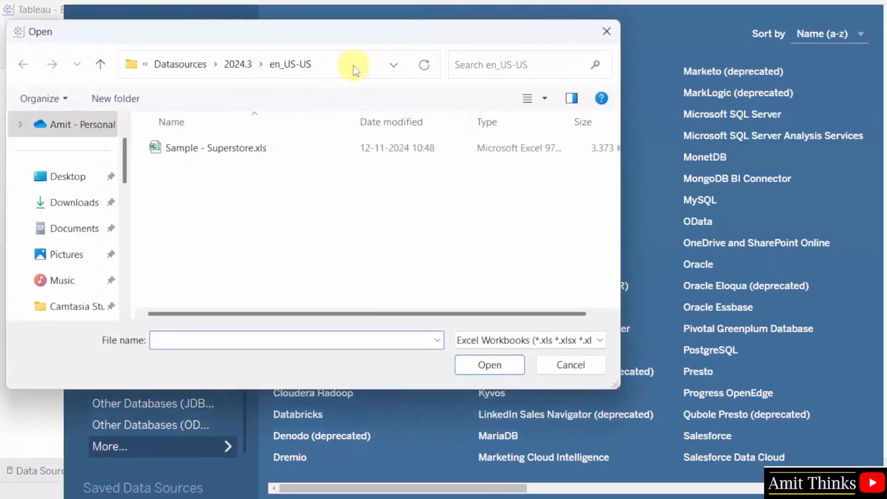
- Open the Sample - Superstore.xls workbook as the data source
click(354, 69)
click(208, 64)
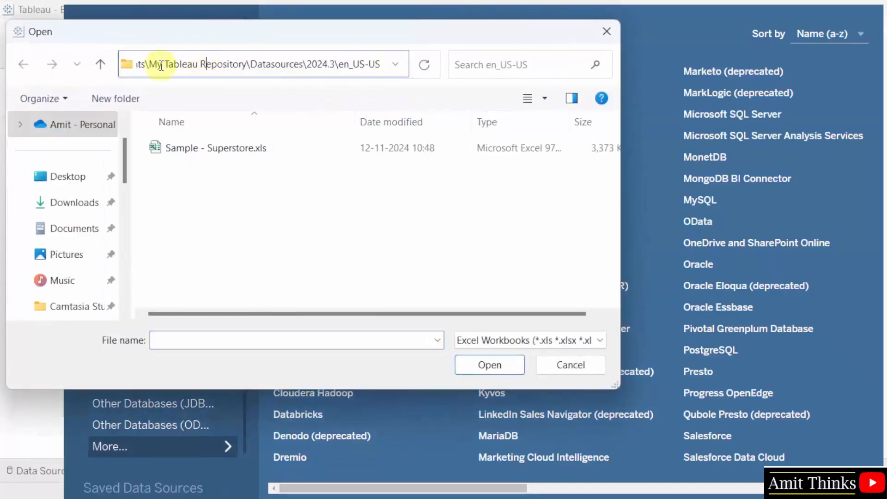
drag(149, 66, 134, 66)
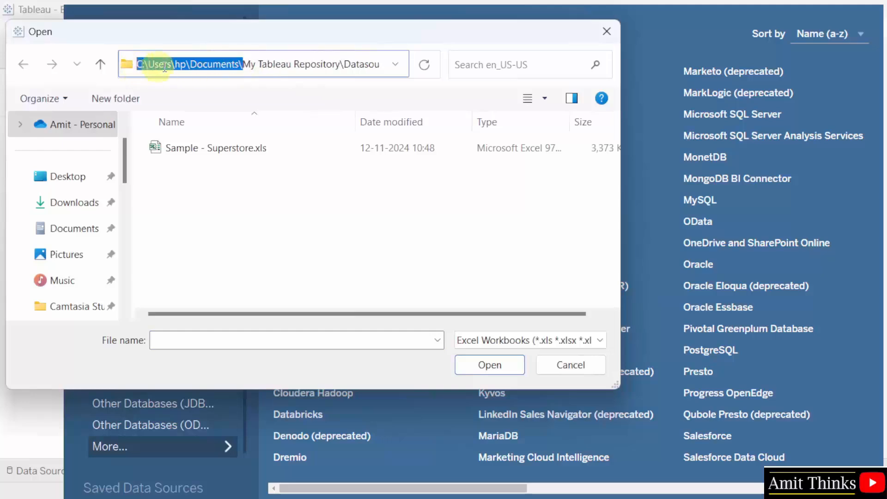
click(213, 66)
click(258, 166)
click(249, 149)
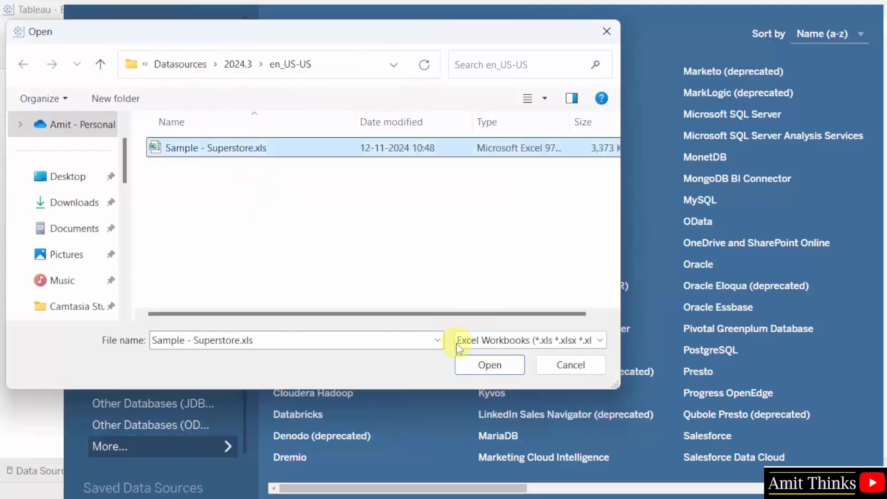
click(509, 367)
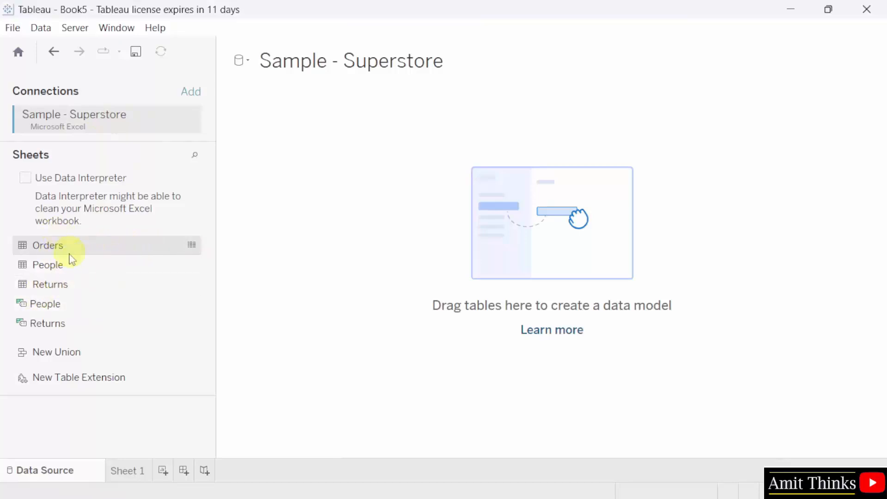
- Add the Orders table to the data canvas and go to Sheet 1
drag(85, 250, 480, 251)
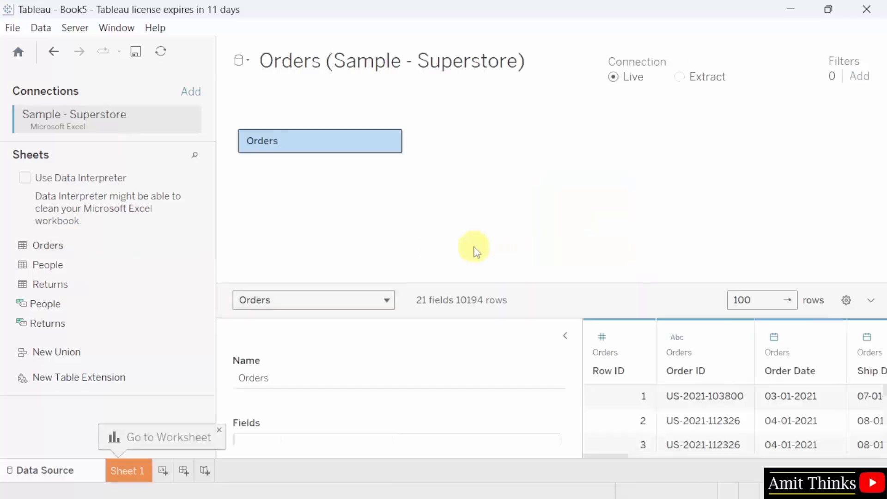
drag(587, 284, 587, 213)
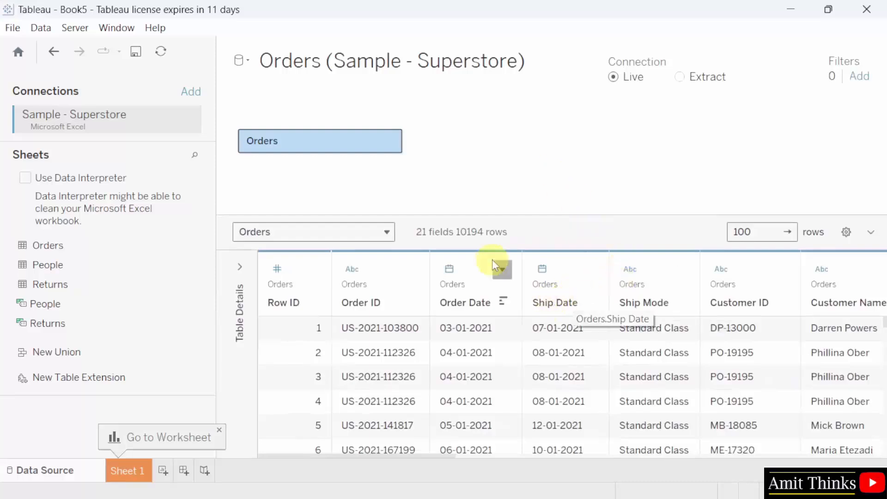
click(138, 479)
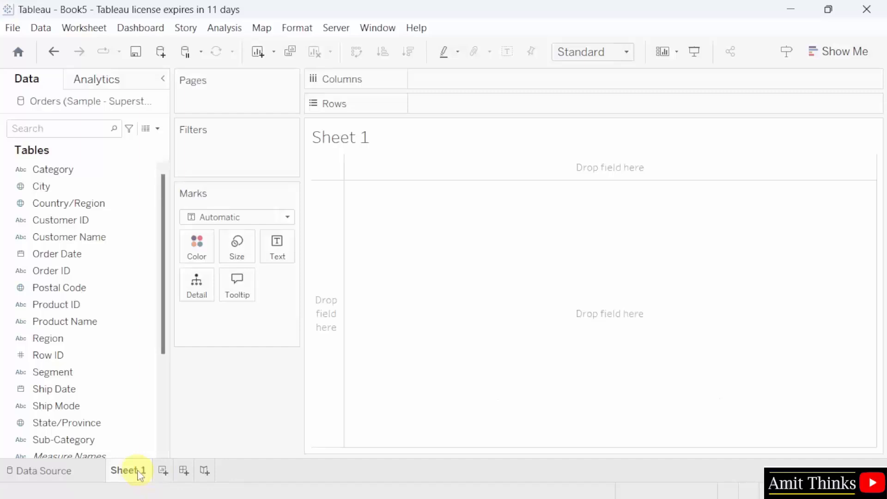
- Rename Sheet 1 to Profits_Sales
double_click(138, 474)
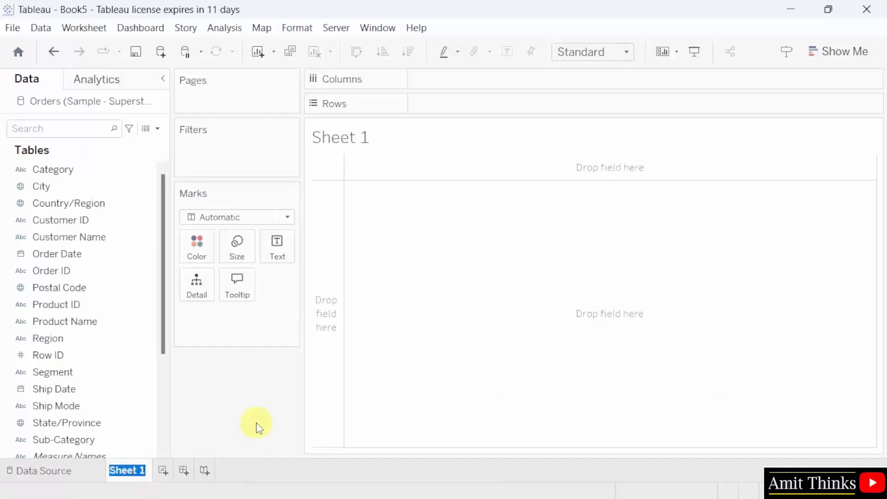
text(P)
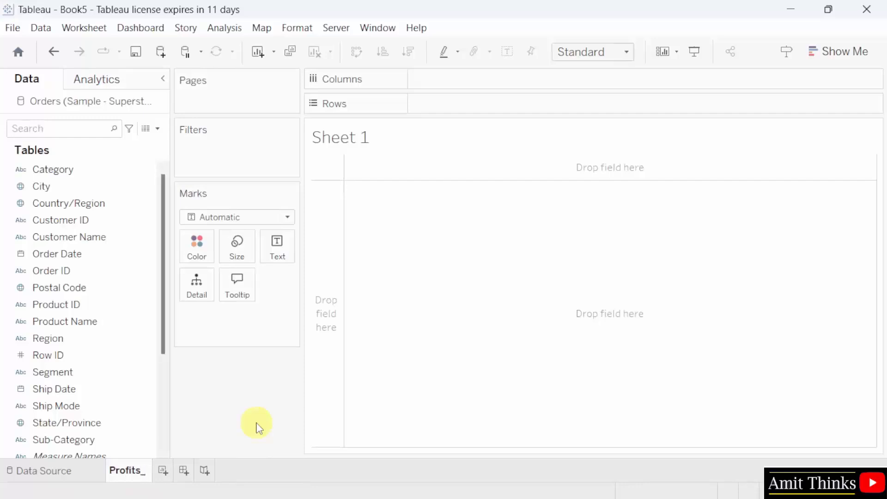
text(rofits_Sales)
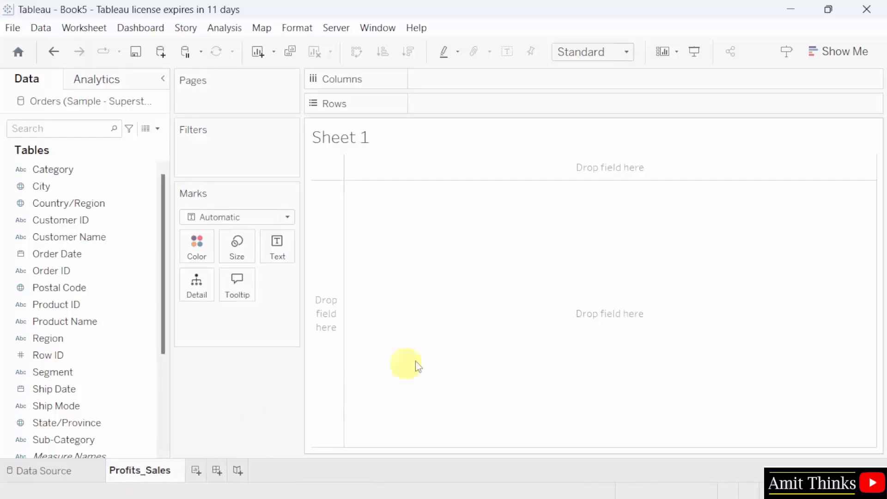
click(443, 351)
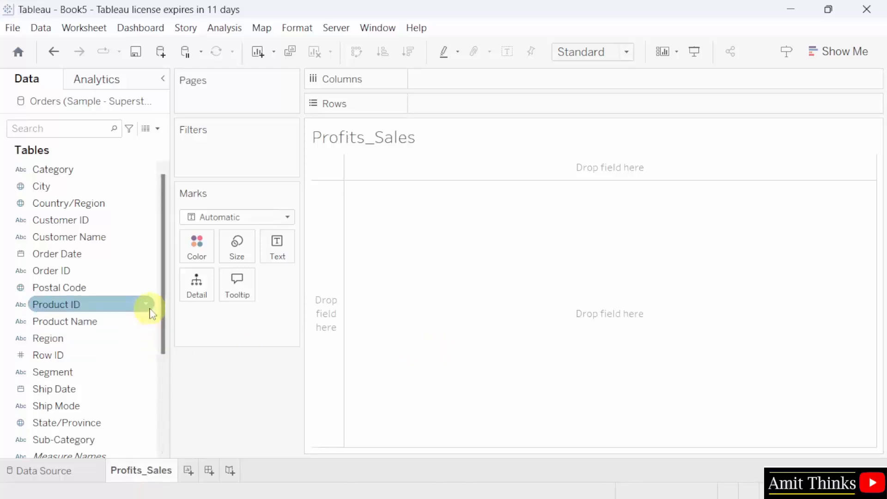
- Put Segment on the Columns shelf and Sub-Category on the Rows shelf
drag(162, 283, 162, 374)
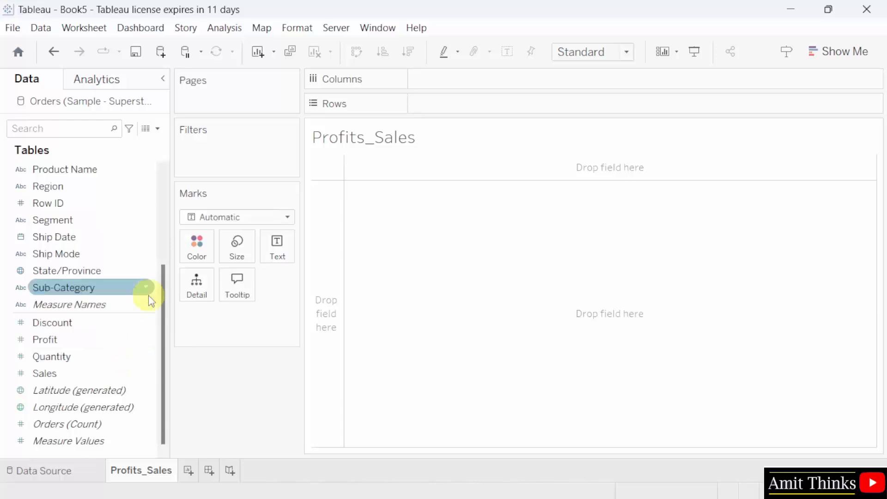
drag(122, 289, 118, 287)
click(106, 221)
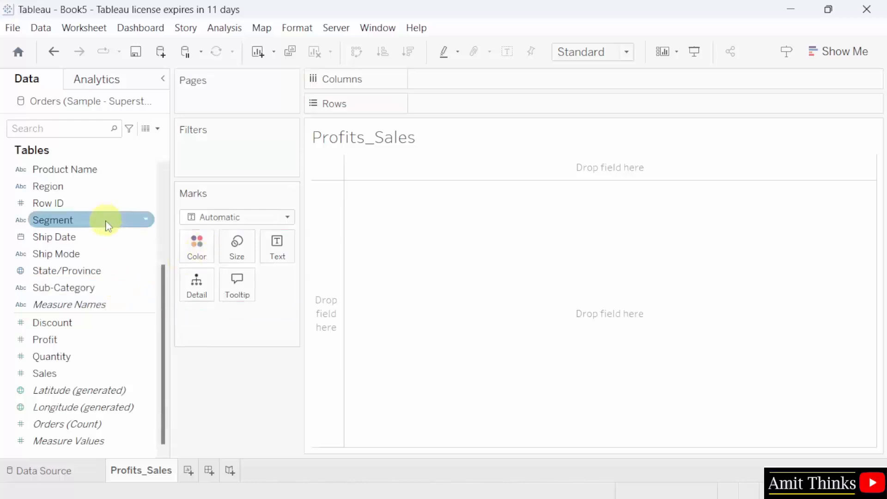
drag(107, 224, 521, 84)
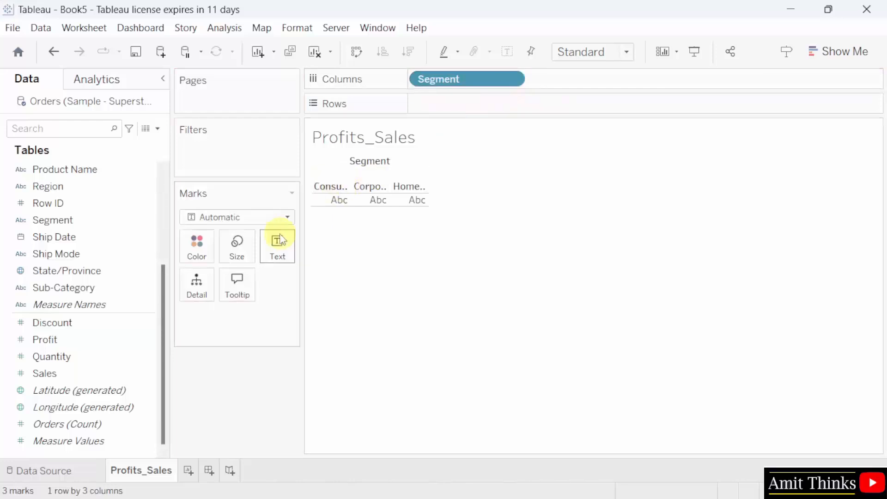
click(134, 287)
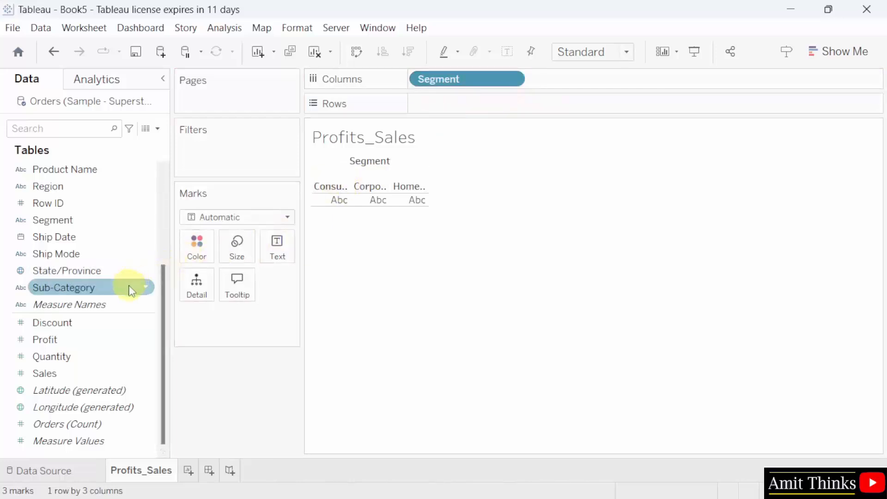
drag(134, 287, 532, 106)
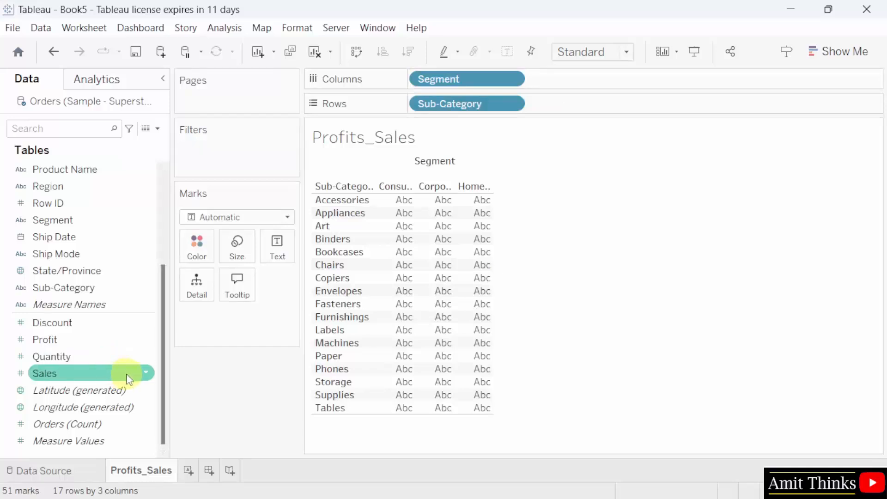
- Color the marks by SUM(Sales) and size them by SUM(Profit)
drag(128, 378, 210, 250)
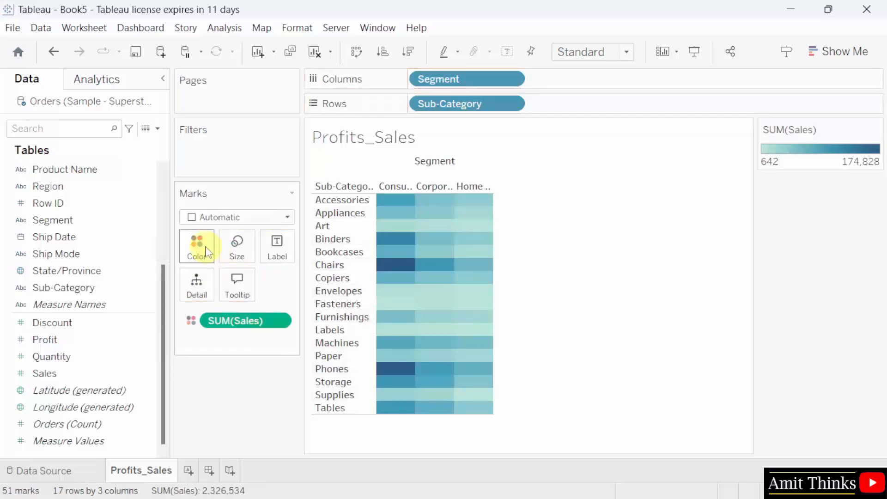
click(89, 348)
drag(90, 348, 234, 250)
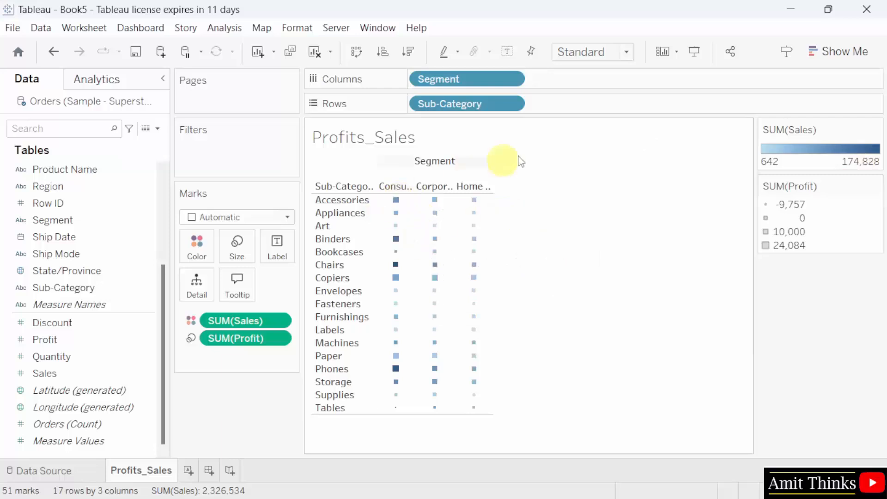
- Set the Profits_Sales view fit to Entire View
click(615, 54)
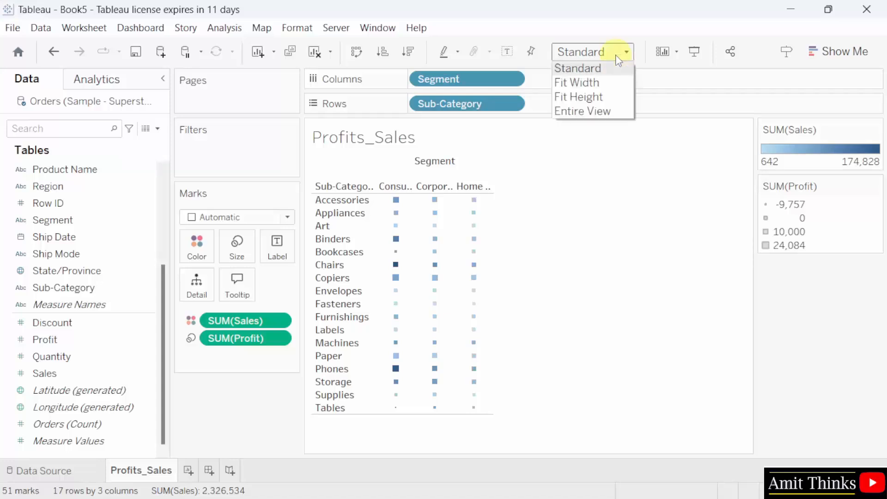
click(619, 113)
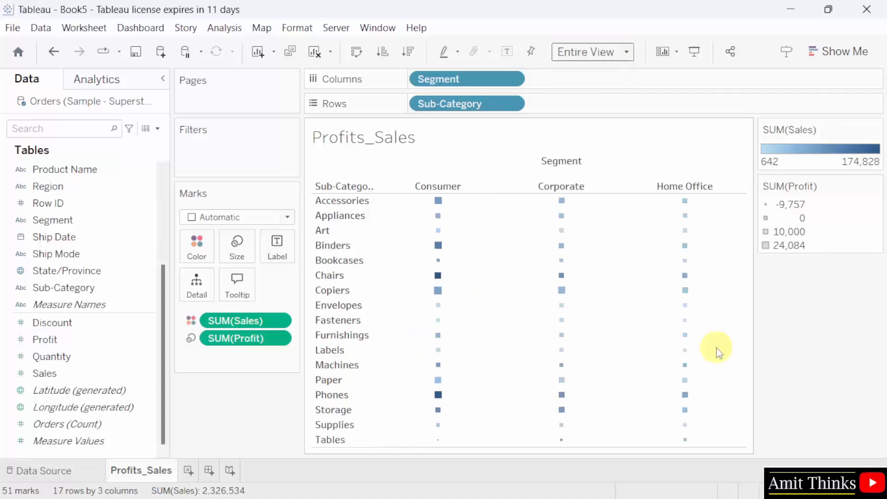
mouse_move(652, 314)
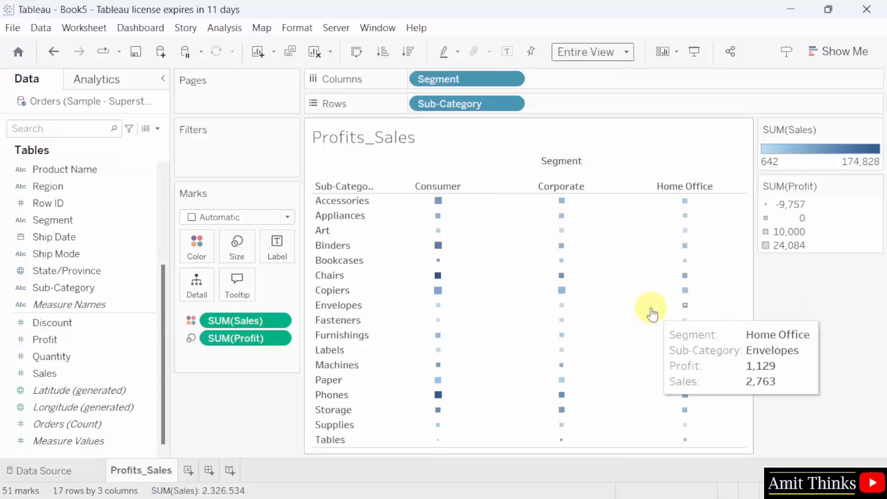
mouse_move(438, 252)
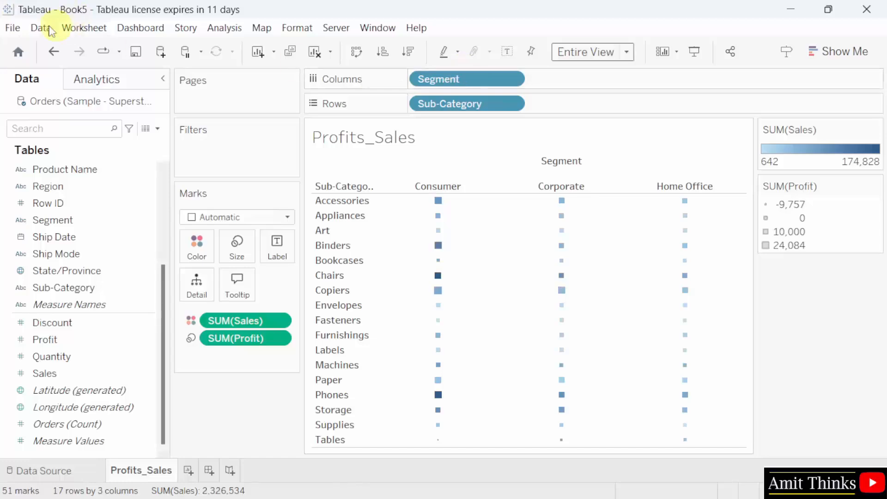
click(15, 30)
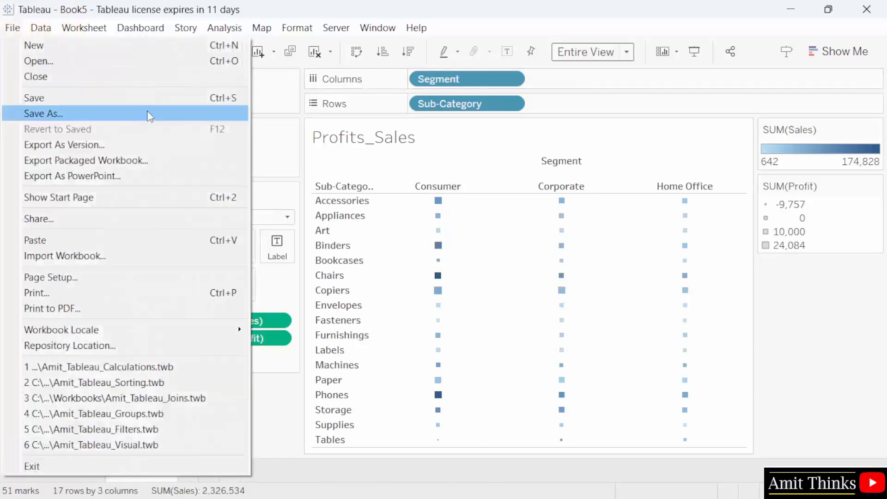
- Save the workbook as a named Tableau_Dashboard .twb file in My Tableau Repository\Workbooks
click(147, 114)
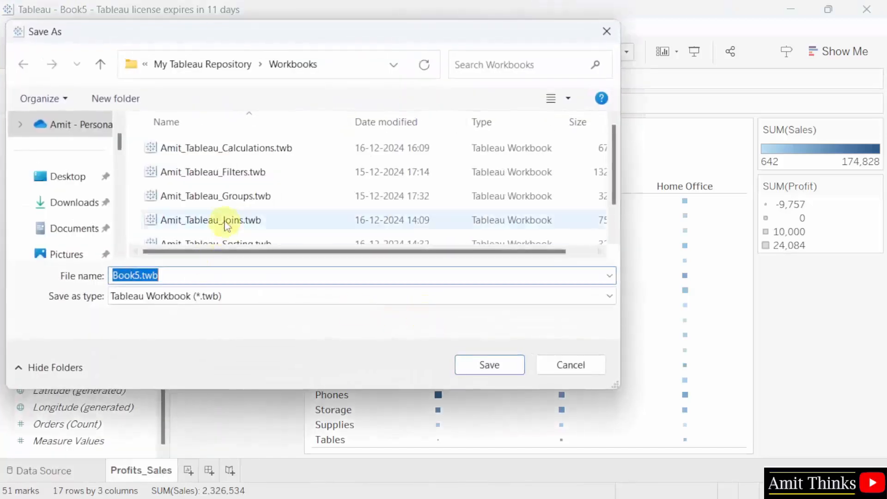
scroll(355, 242, down, 1)
drag(140, 275, 97, 282)
text(Amit_Tabl)
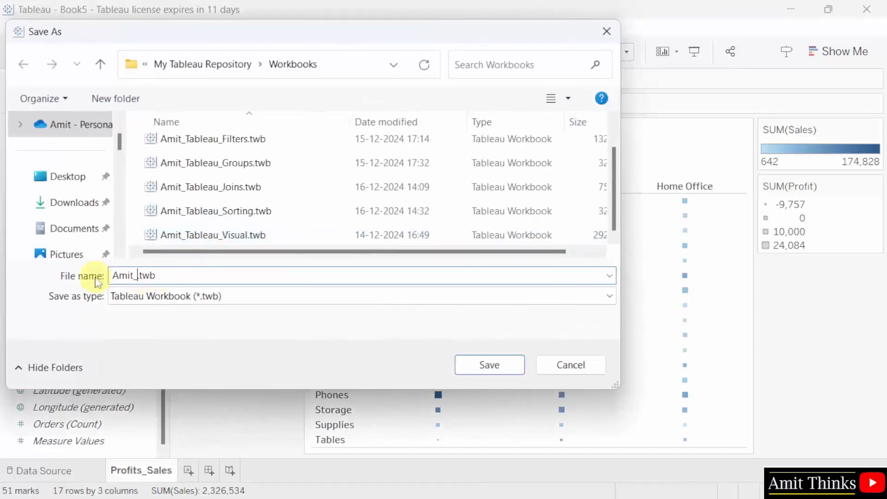
text(eau_)
text(Dashboard)
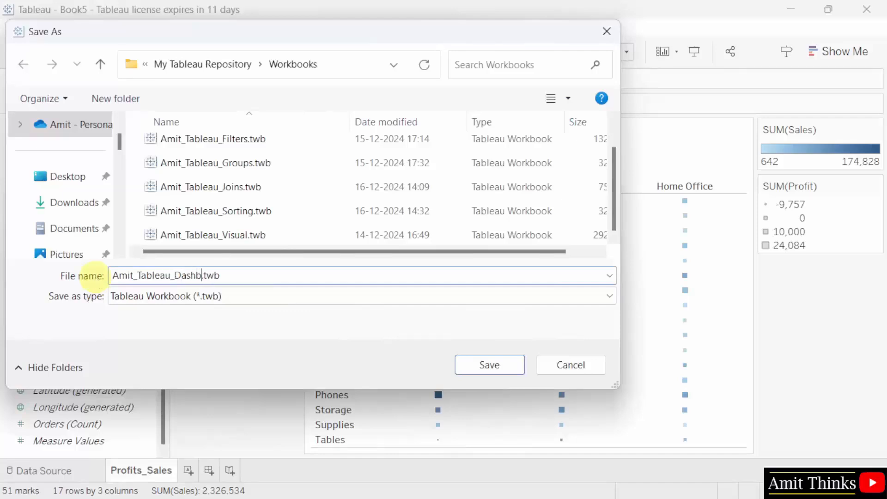
key(ctrl+a)
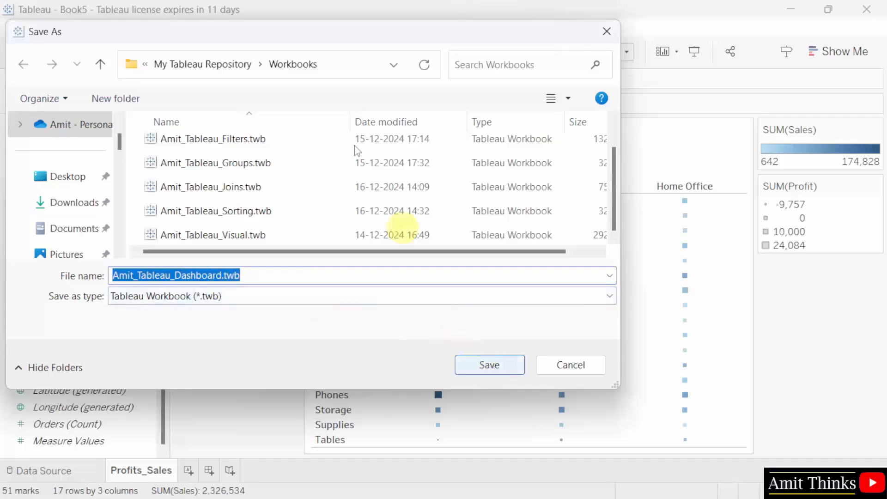
click(354, 69)
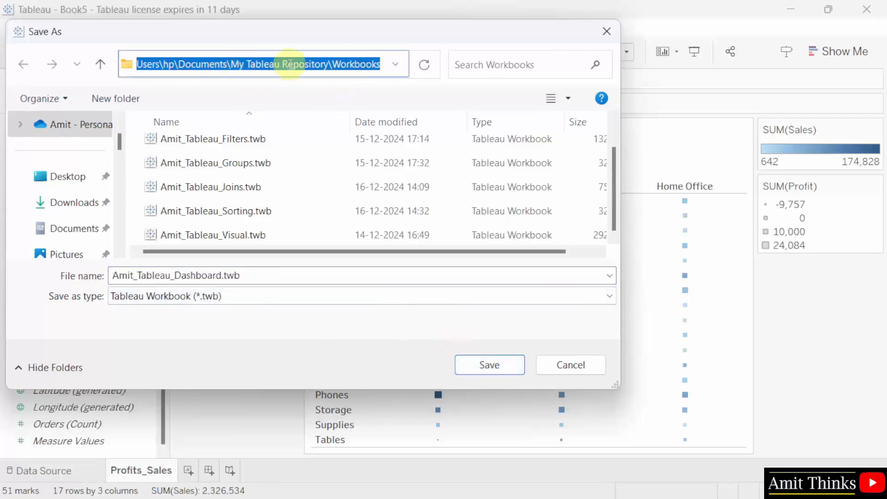
click(185, 64)
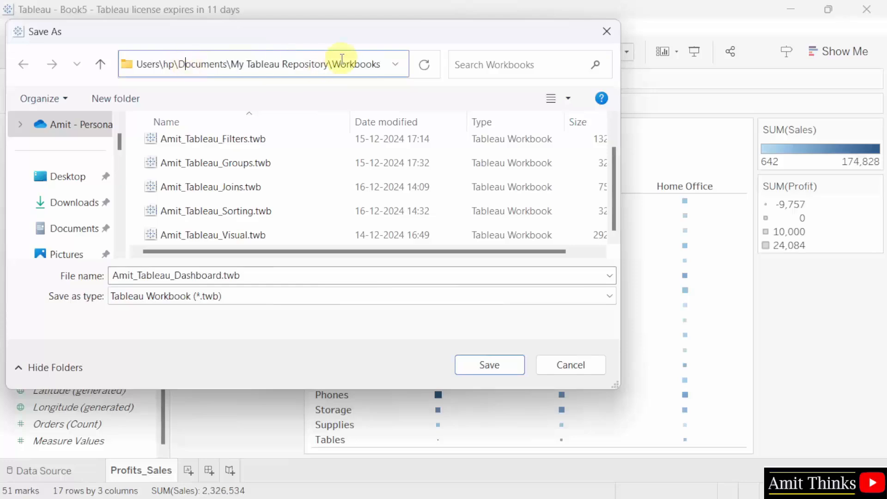
drag(329, 65, 380, 64)
click(513, 364)
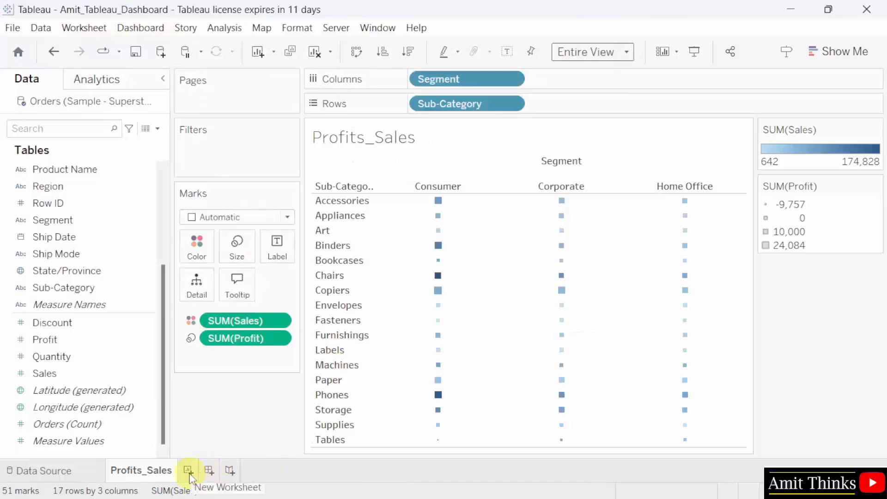
- Add a new worksheet named States_Sales
click(188, 472)
double_click(192, 475)
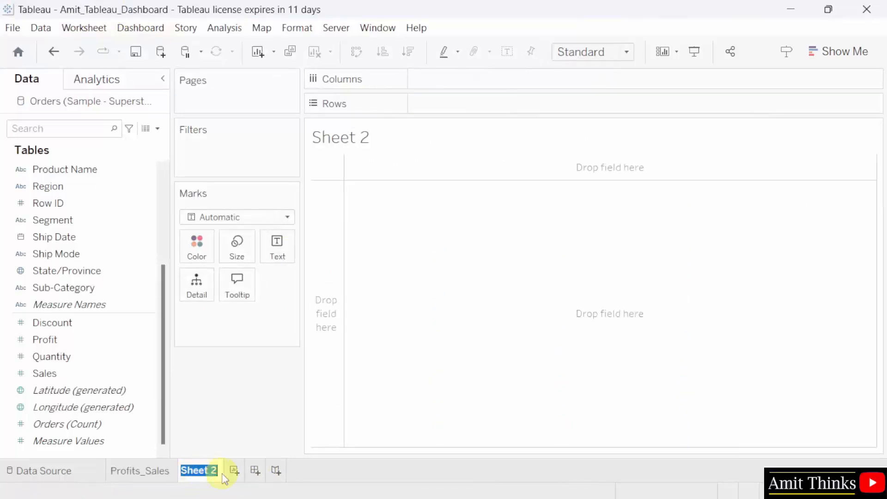
text(States_SA)
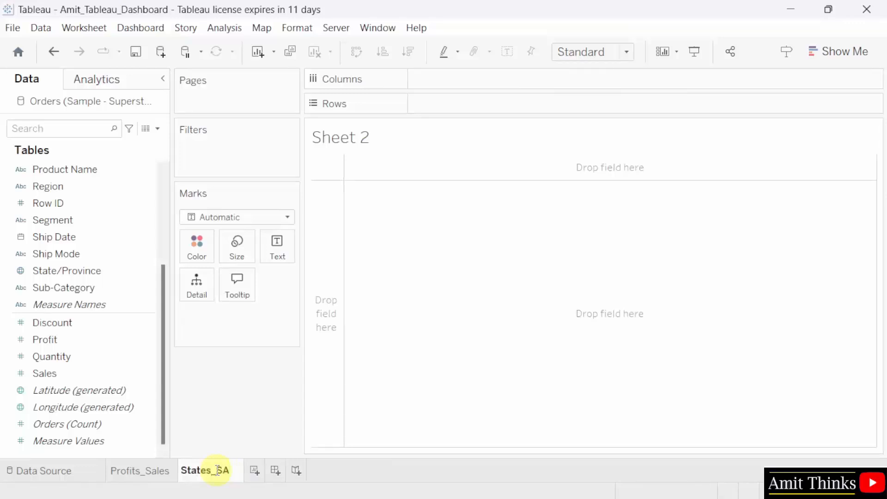
text(les)
key(Return)
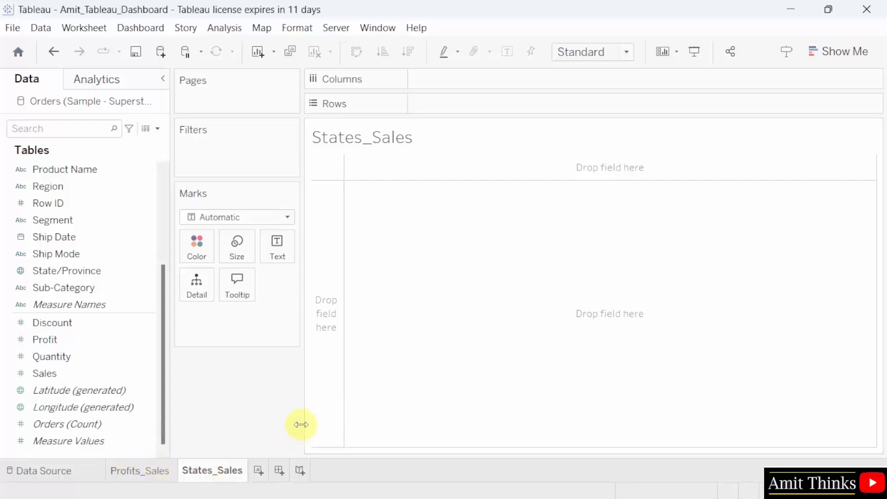
- Put State/Province on Rows and SUM(Sales) on Columns as horizontal bars
click(90, 270)
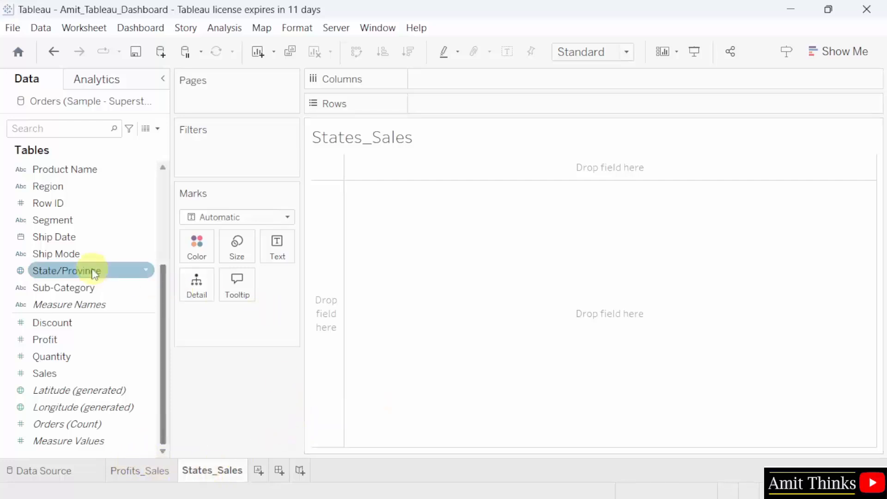
drag(95, 274, 503, 105)
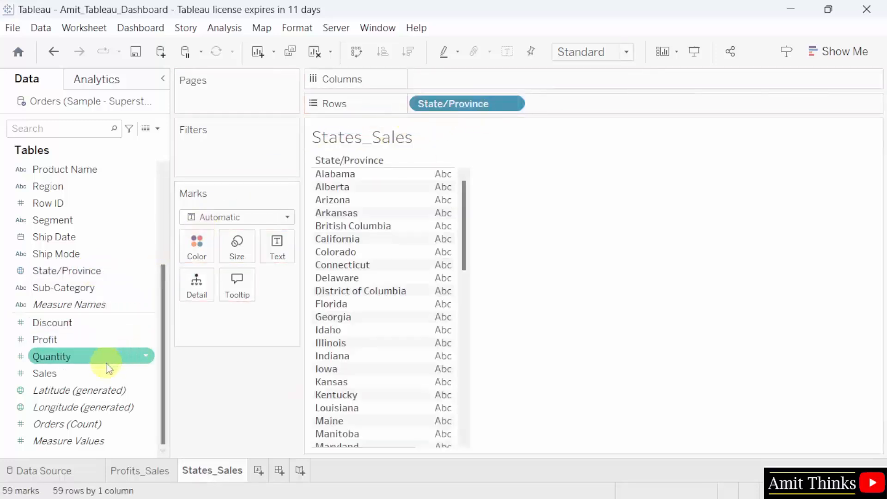
drag(107, 372, 486, 73)
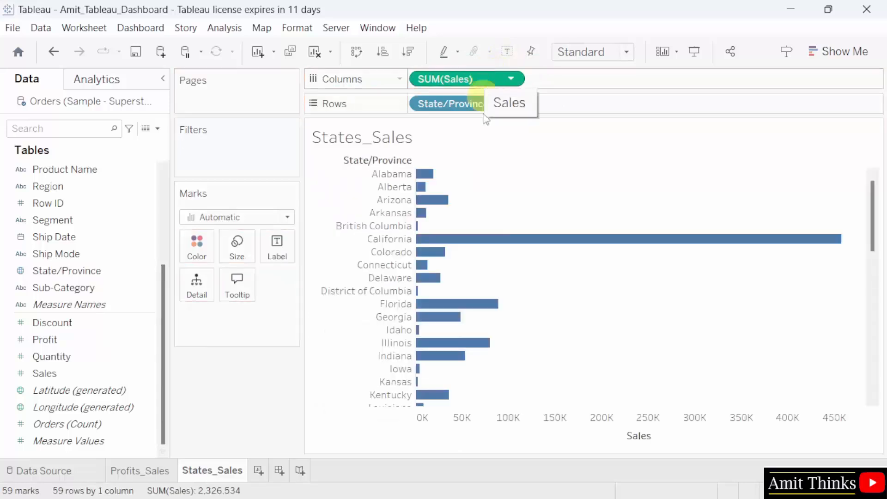
mouse_move(502, 235)
- Try the Entire View fit, then return the bars to Standard fit
click(627, 52)
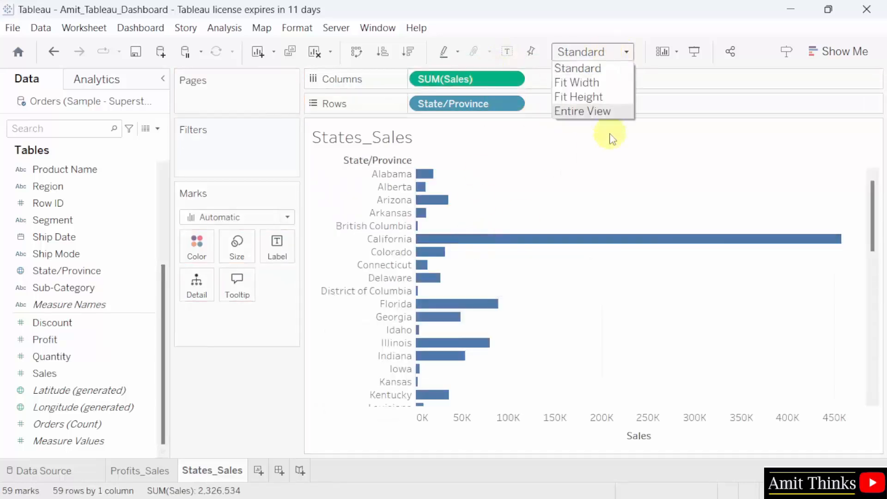
click(613, 111)
click(590, 57)
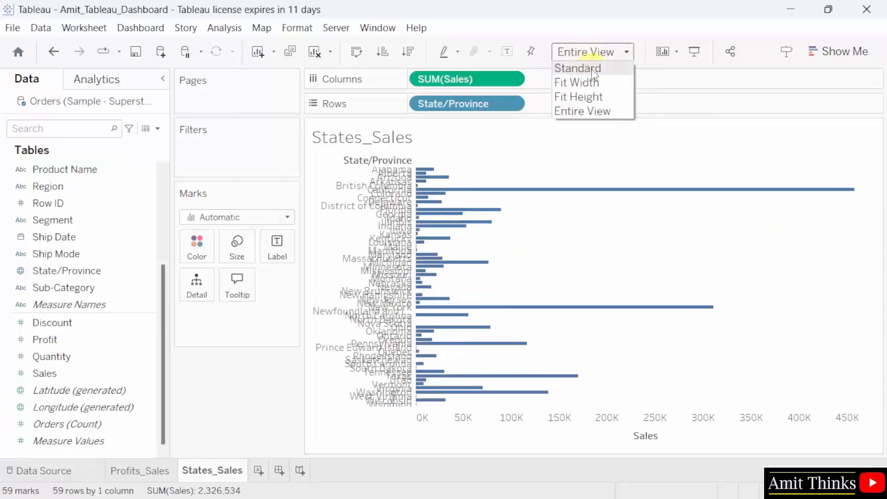
click(589, 68)
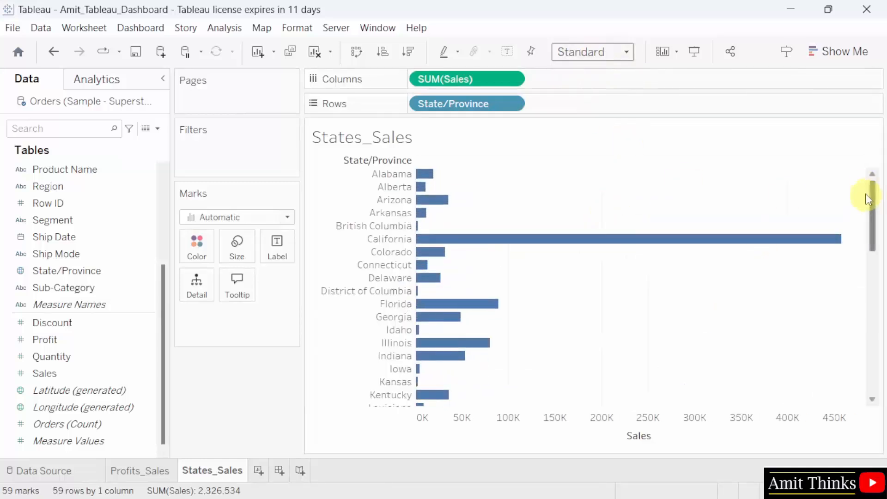
drag(873, 192, 875, 388)
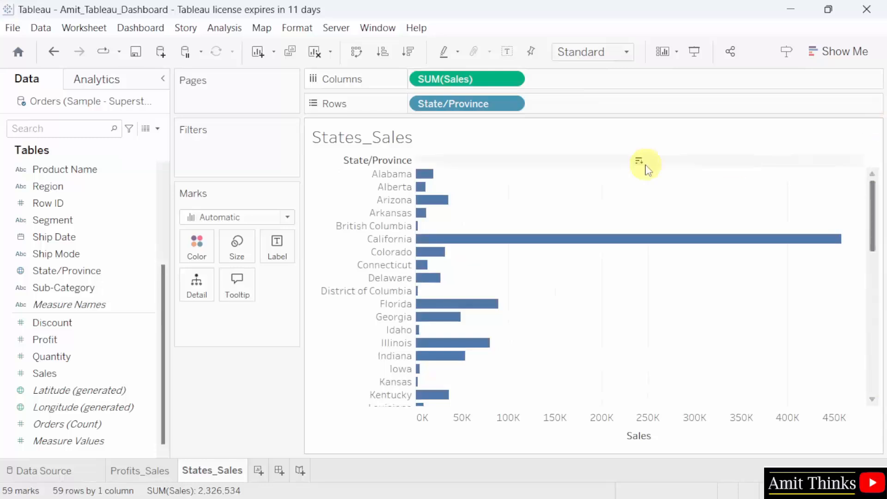
click(519, 107)
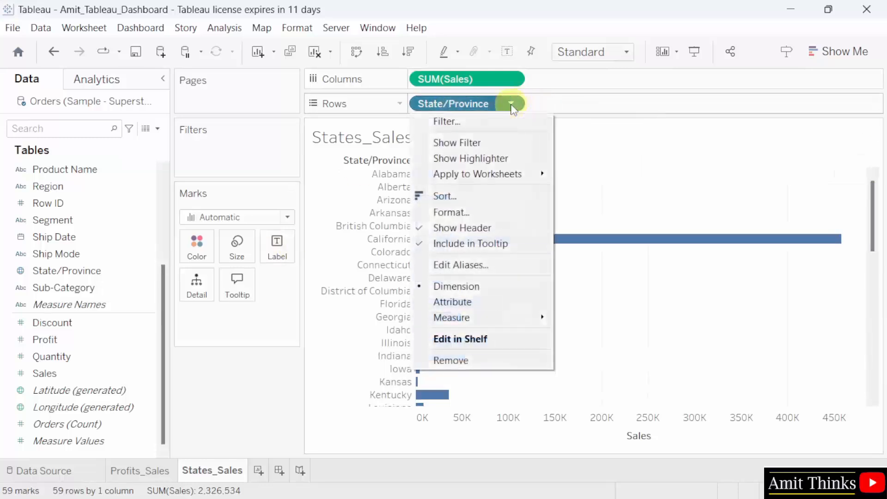
- Sort State/Province by Sales Sum in descending order, putting California first
click(522, 196)
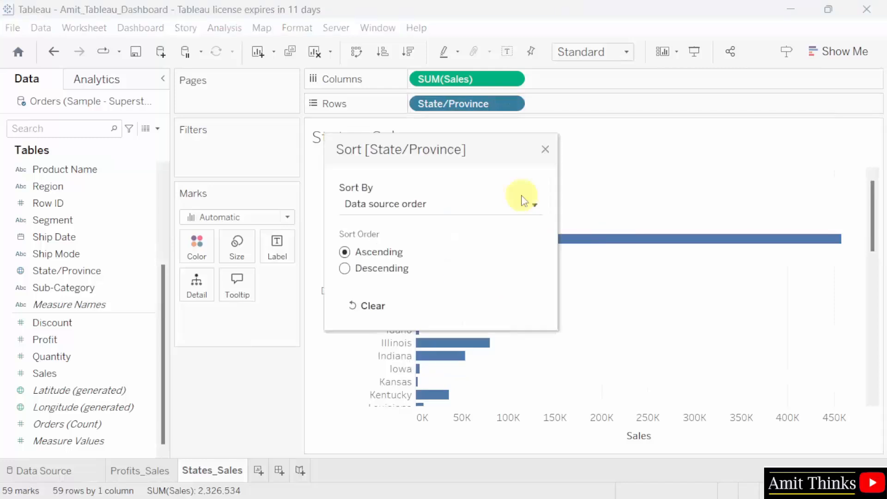
click(452, 205)
click(445, 252)
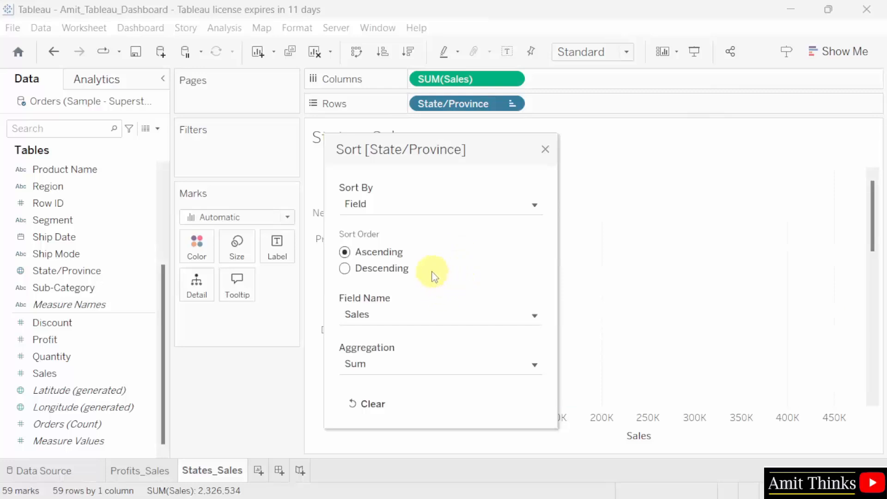
click(346, 270)
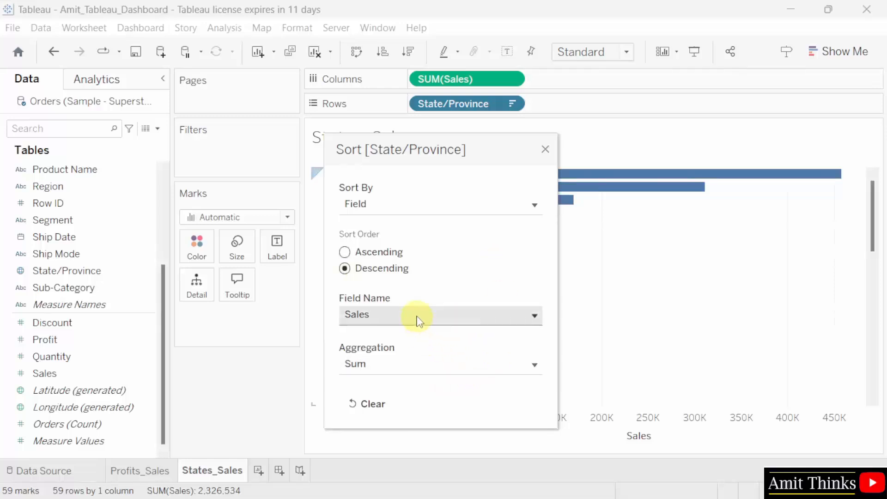
click(545, 149)
mouse_move(459, 183)
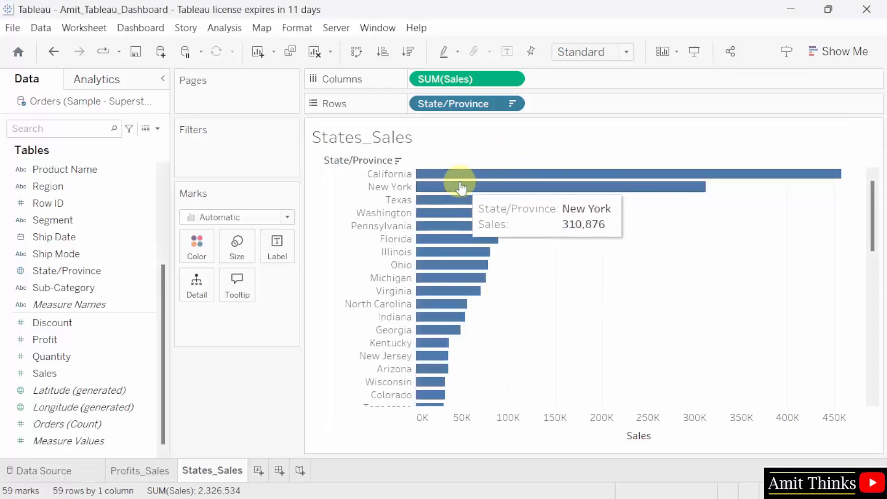
mouse_move(458, 201)
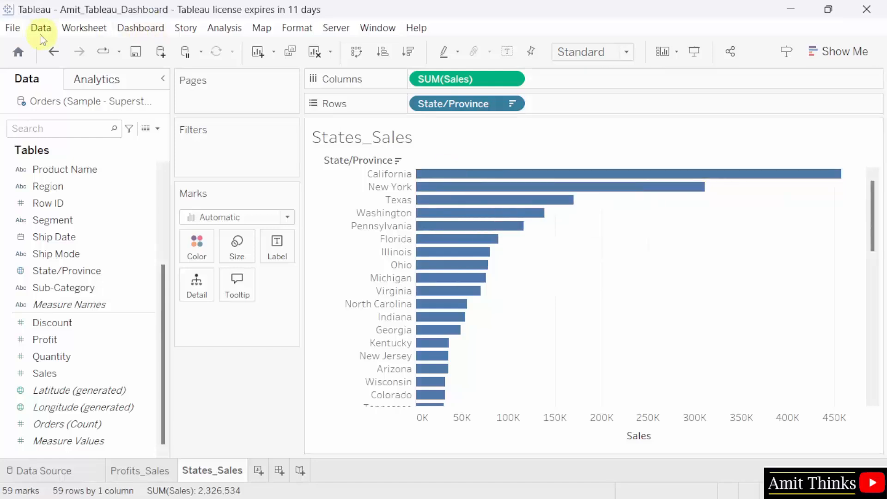
click(13, 28)
- Save the workbook and add a new worksheet named Map
click(56, 96)
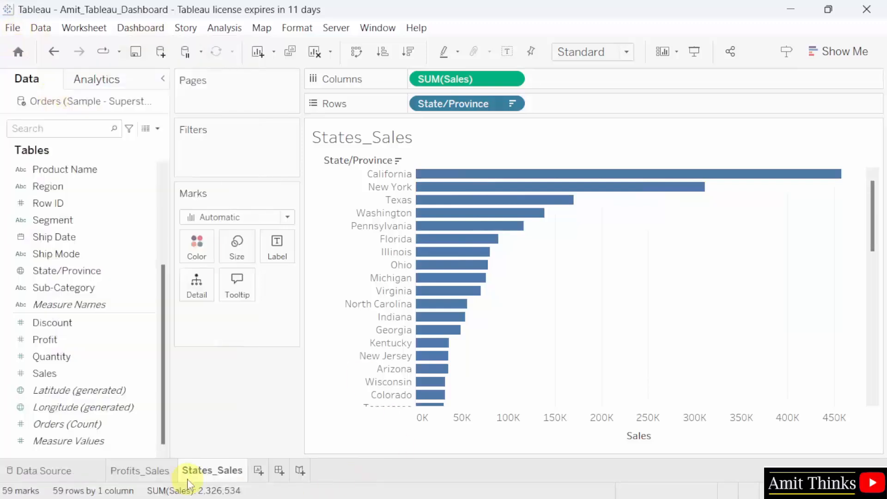
click(260, 472)
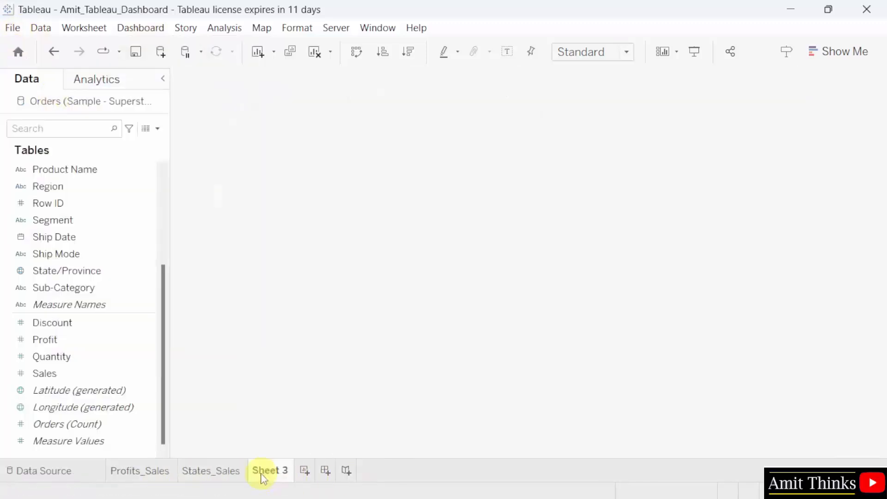
double_click(267, 471)
text(Map)
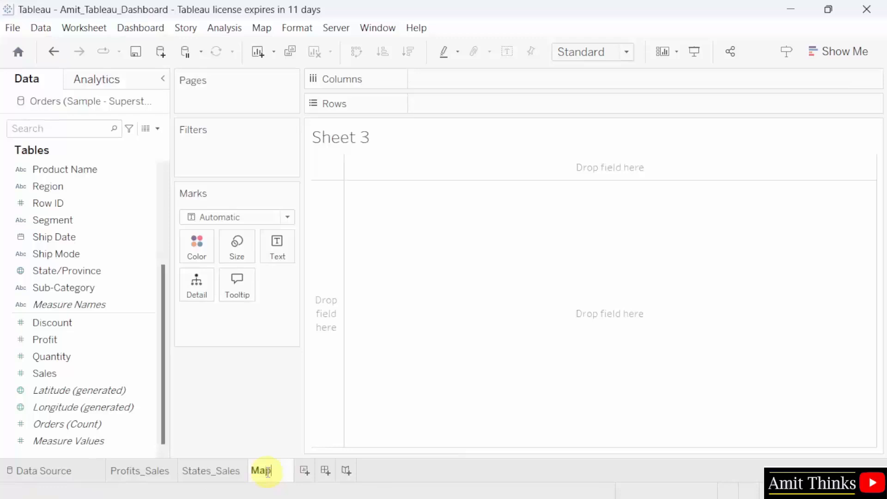
key(Return)
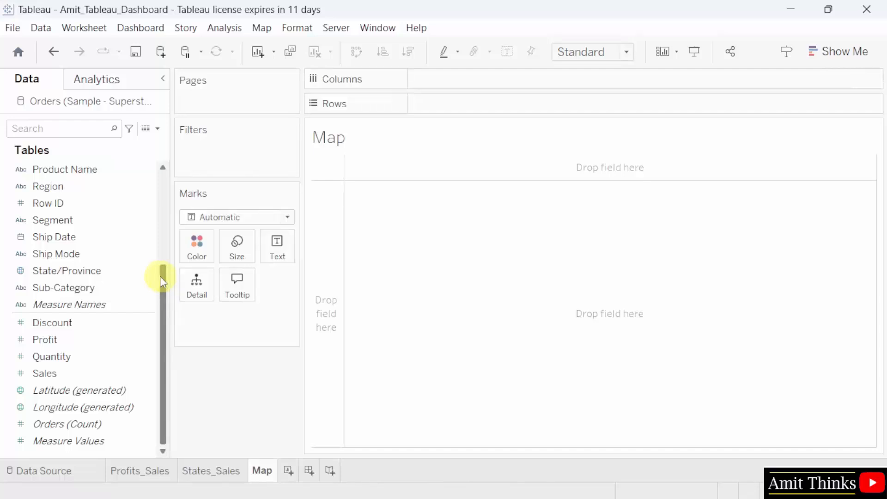
- Place State/Province on Detail and Label, and color the states by SUM(Sales)
click(132, 272)
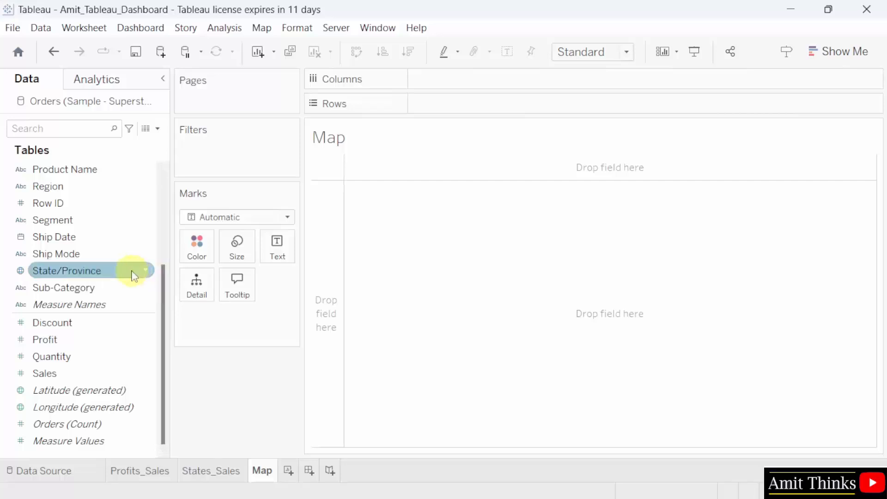
drag(134, 273, 210, 290)
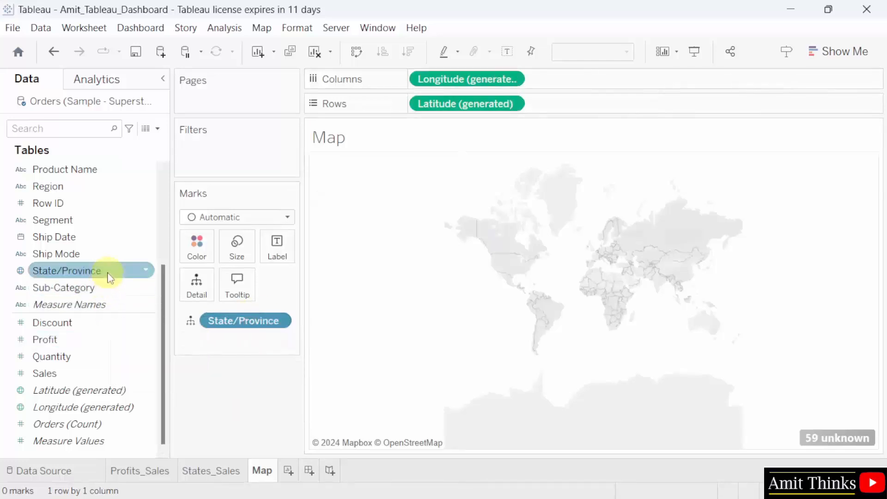
drag(109, 276, 287, 252)
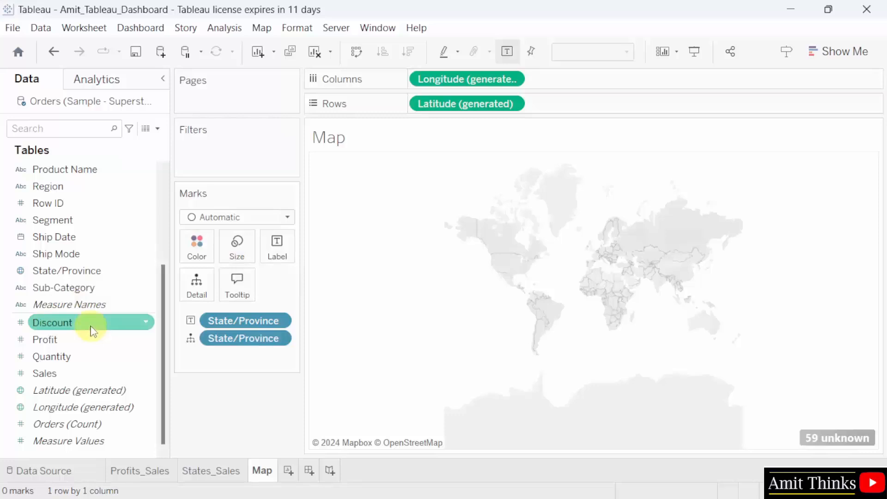
drag(118, 373, 207, 246)
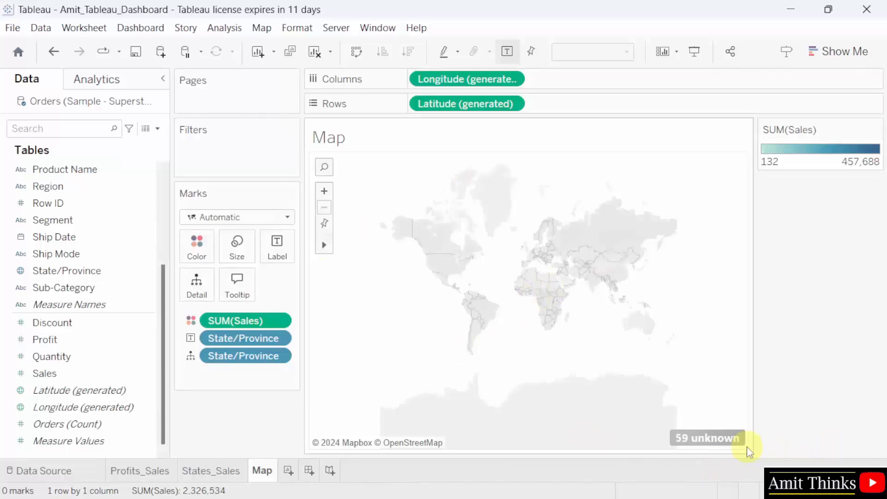
- In Edit Locations, fix Country/Region to United States to map the unknown states
click(710, 441)
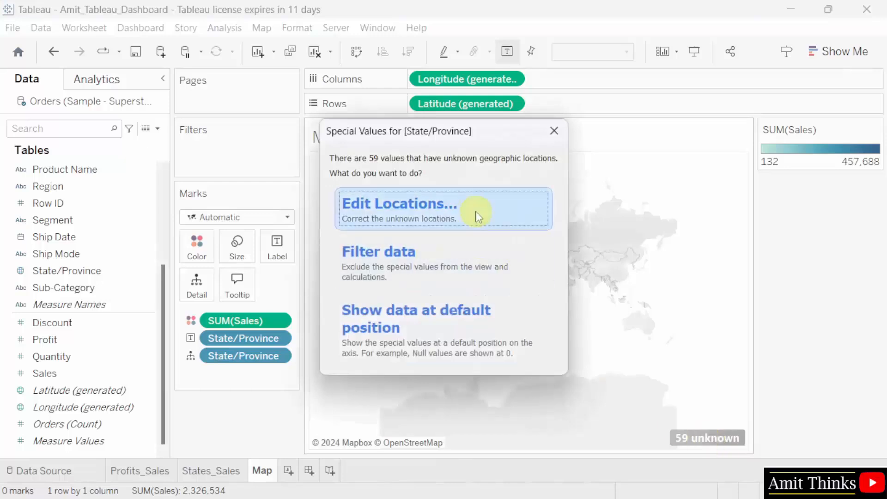
click(479, 216)
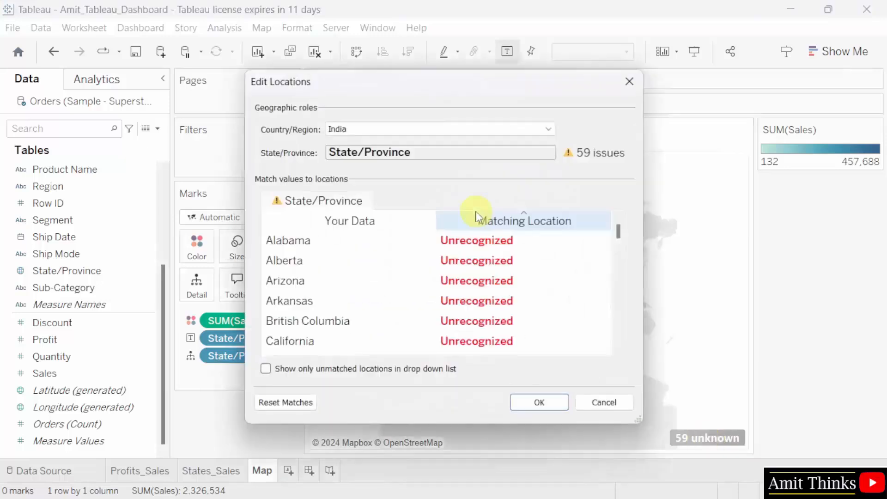
click(393, 132)
click(413, 174)
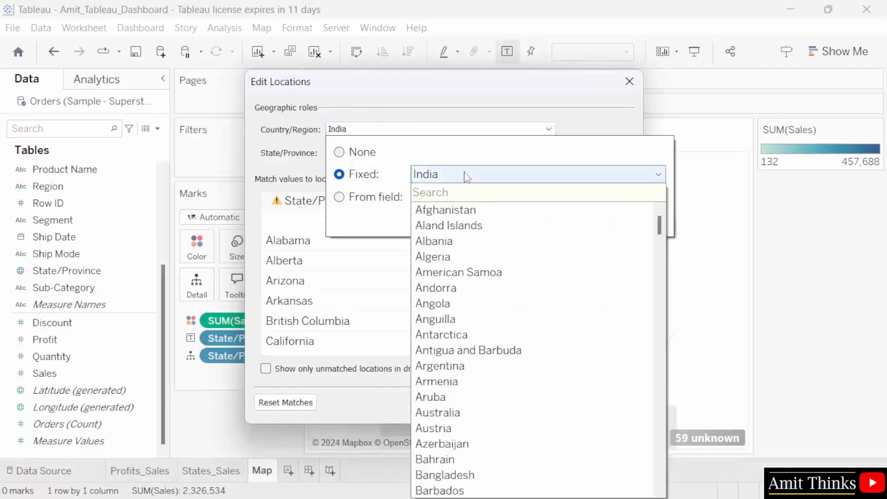
text(u)
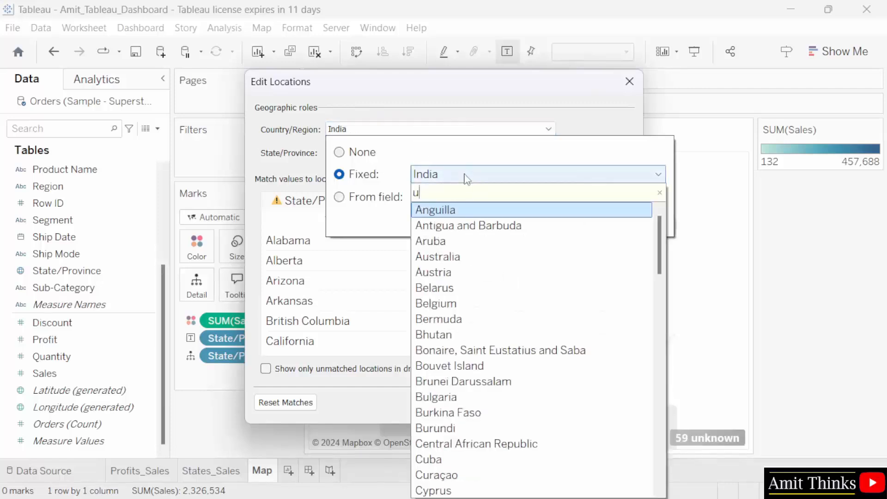
text(ni)
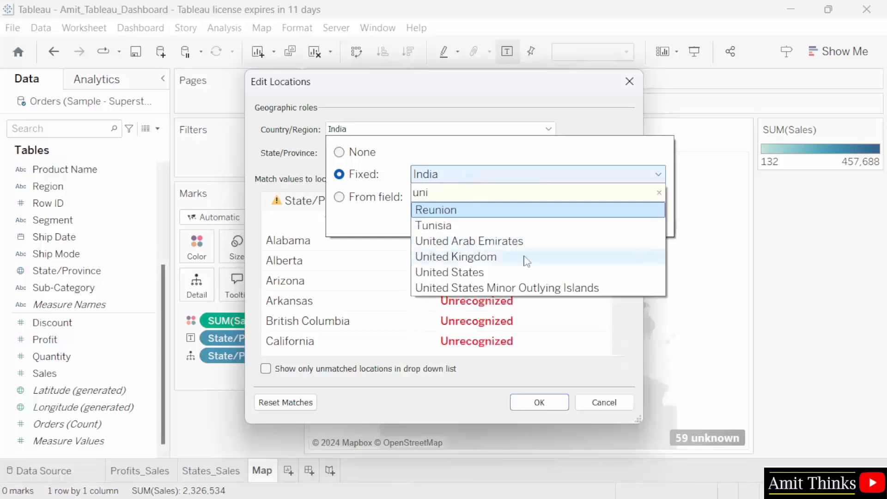
click(529, 274)
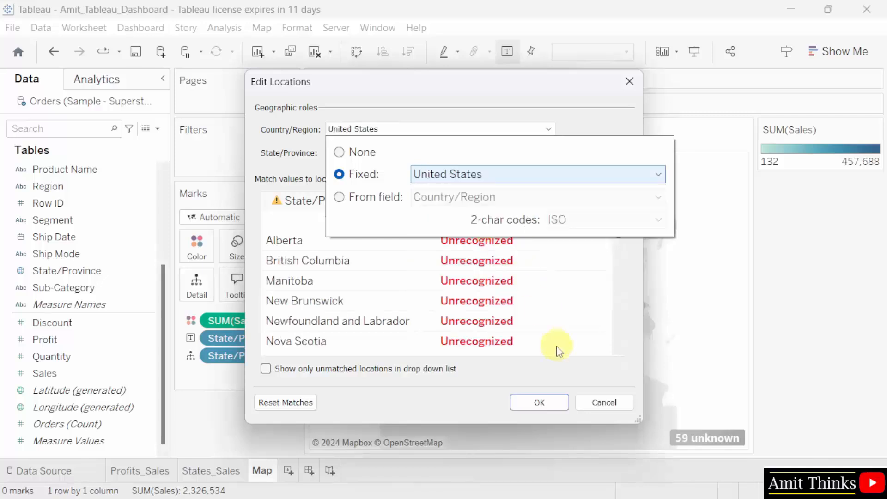
click(576, 127)
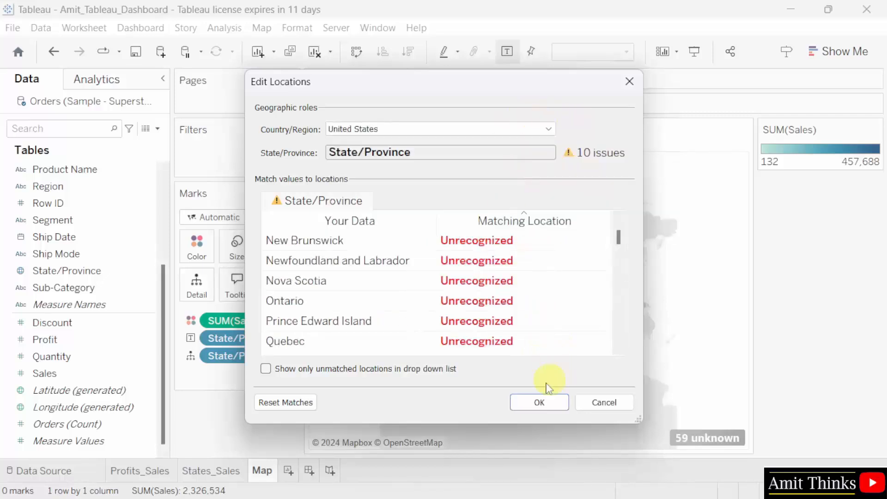
click(538, 402)
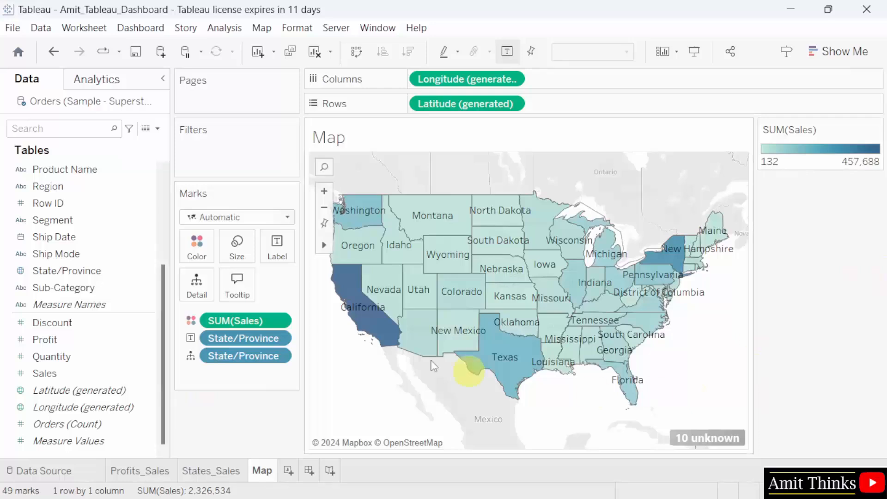
- Save the workbook with File > Save
mouse_move(363, 327)
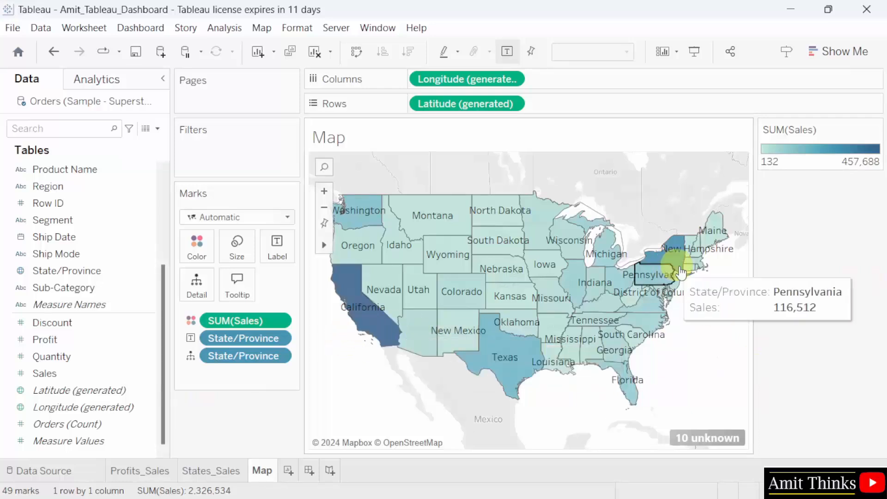
mouse_move(677, 267)
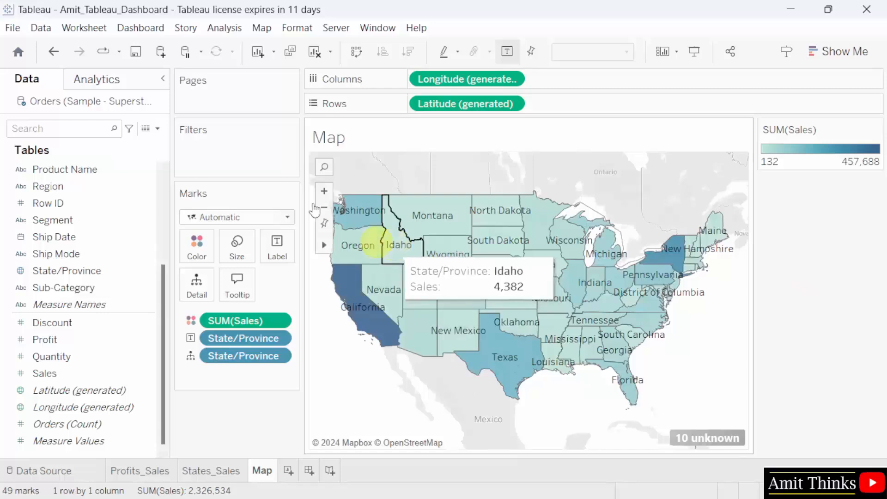
click(12, 28)
click(60, 100)
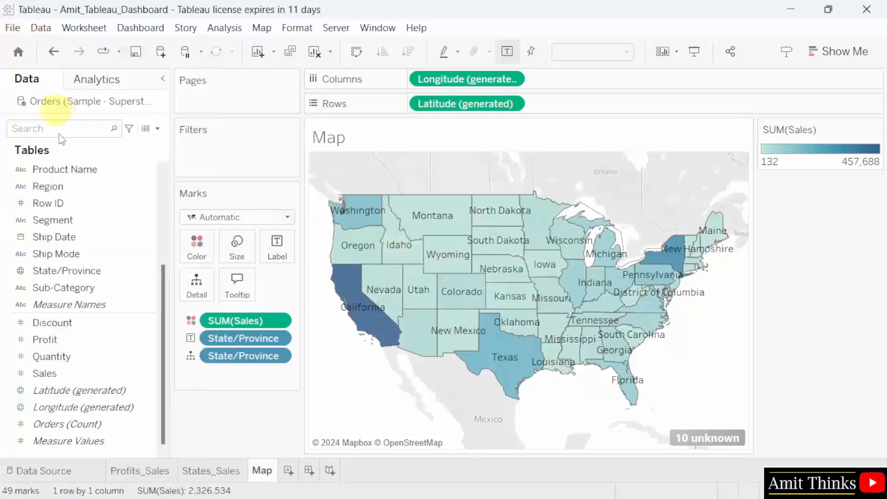
- Add a new worksheet named Sales_Region
click(288, 471)
double_click(296, 471)
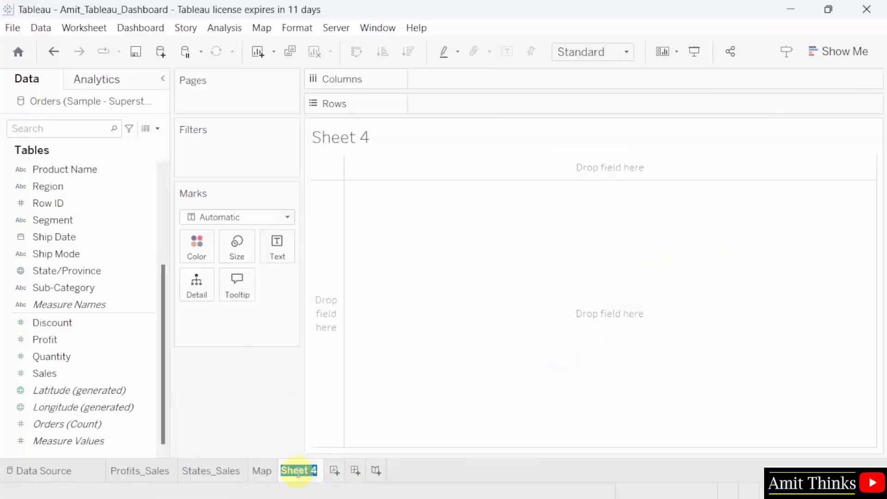
text(Sales_Region)
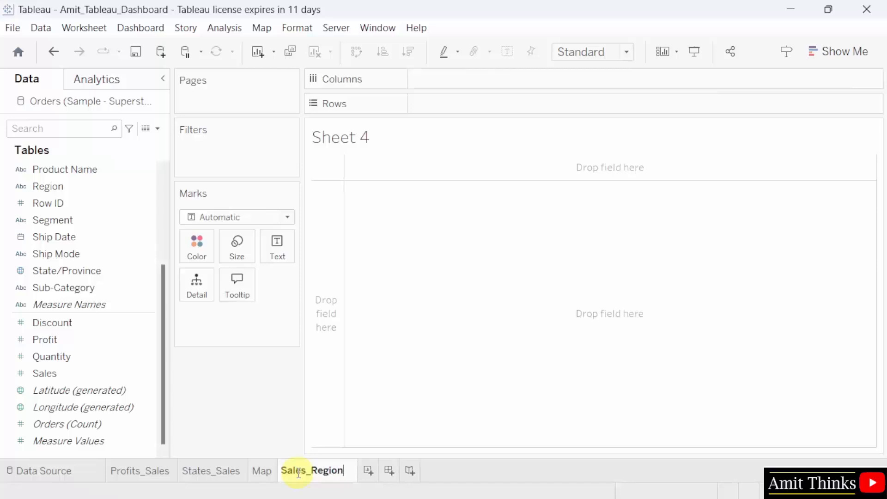
click(274, 420)
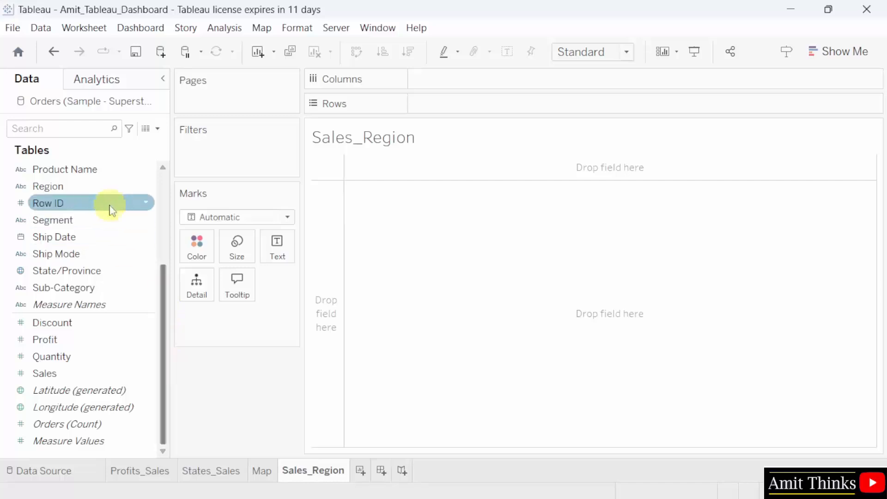
- Put Region on Columns and SUM(Sales) on Rows and Label for labelled bars
drag(107, 196, 487, 85)
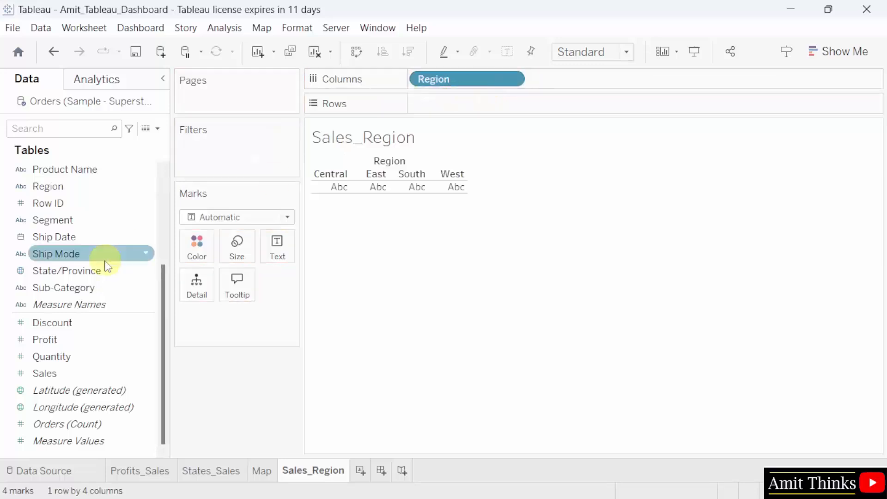
drag(117, 379, 505, 110)
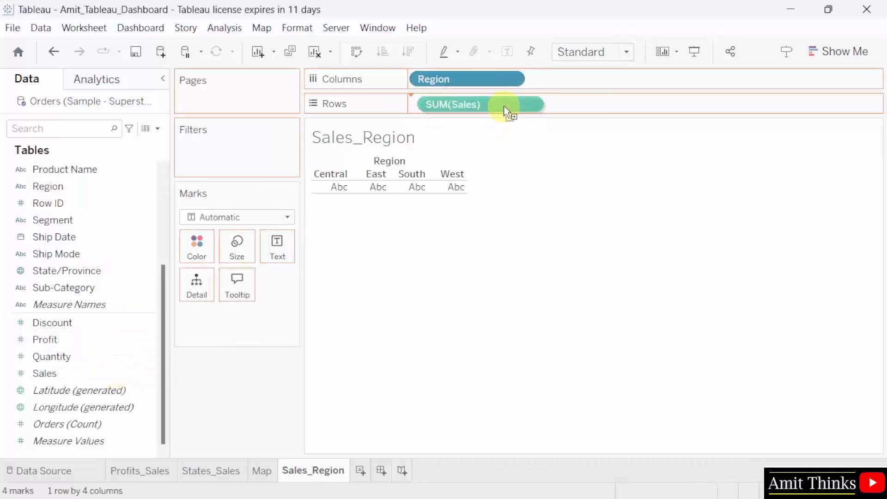
drag(506, 110, 502, 109)
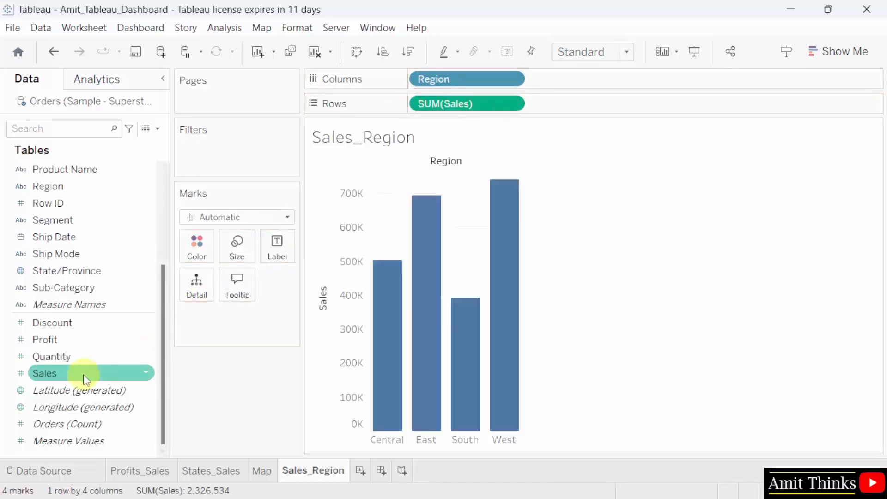
drag(86, 380, 285, 255)
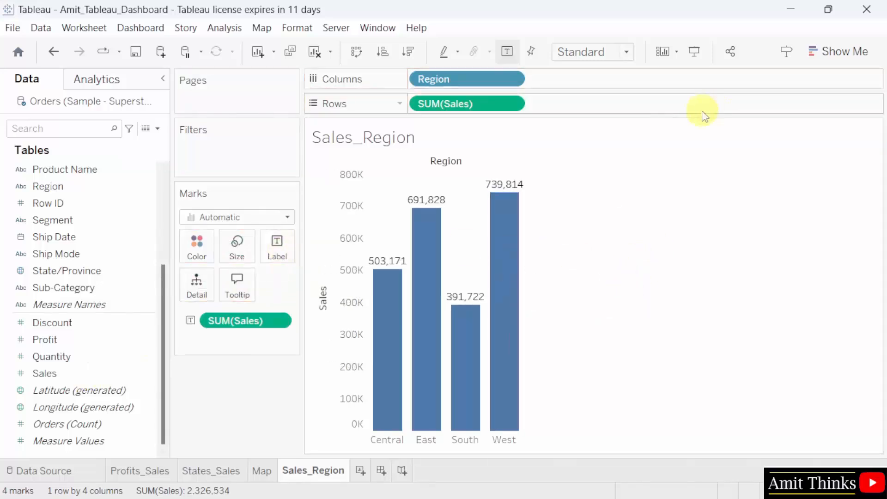
- Try Entire View, keep Standard fit, and save the workbook
click(625, 52)
click(618, 111)
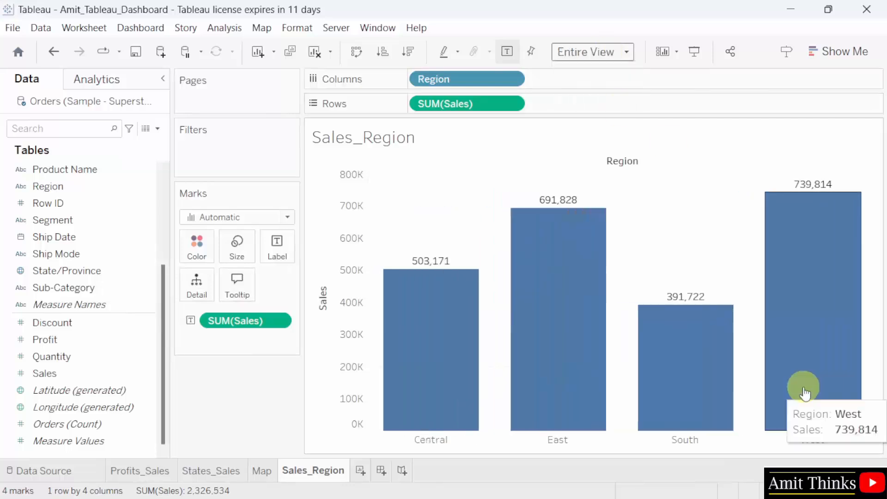
click(621, 53)
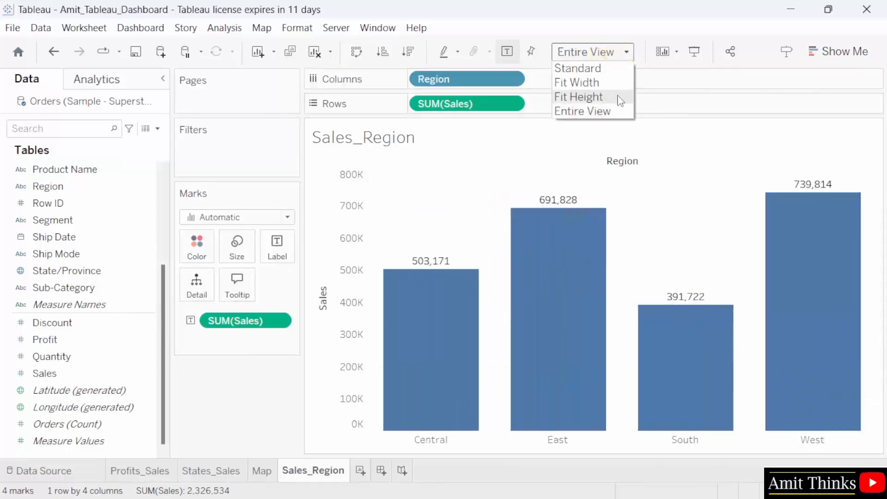
click(616, 73)
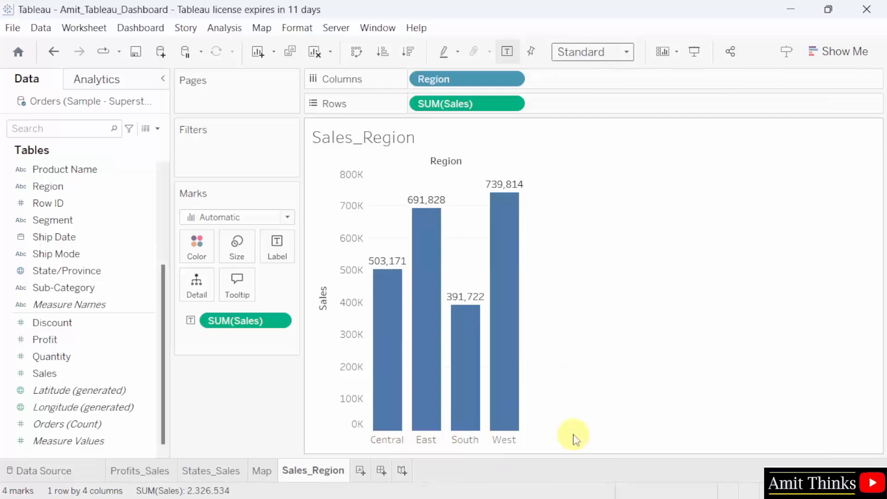
click(12, 27)
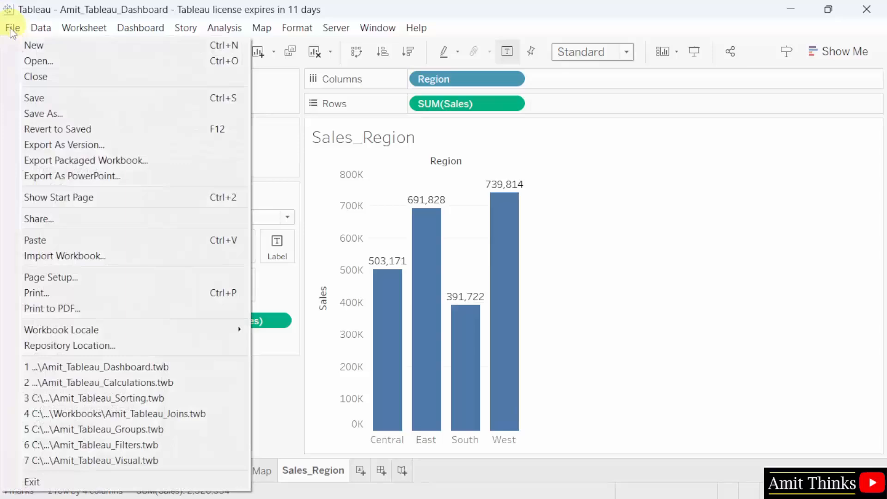
click(53, 98)
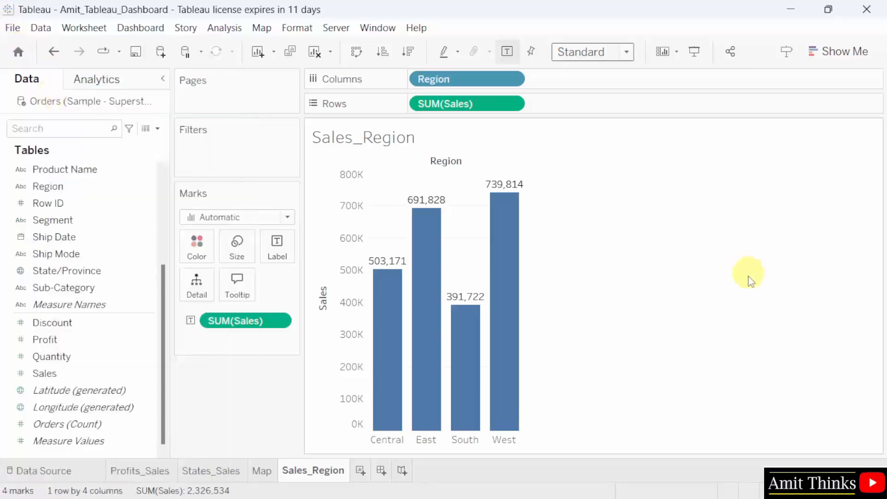
- Review the Profits_Sales, States_Sales and Map sheets, then return to Sales_Region
click(140, 472)
click(210, 471)
click(262, 472)
click(313, 471)
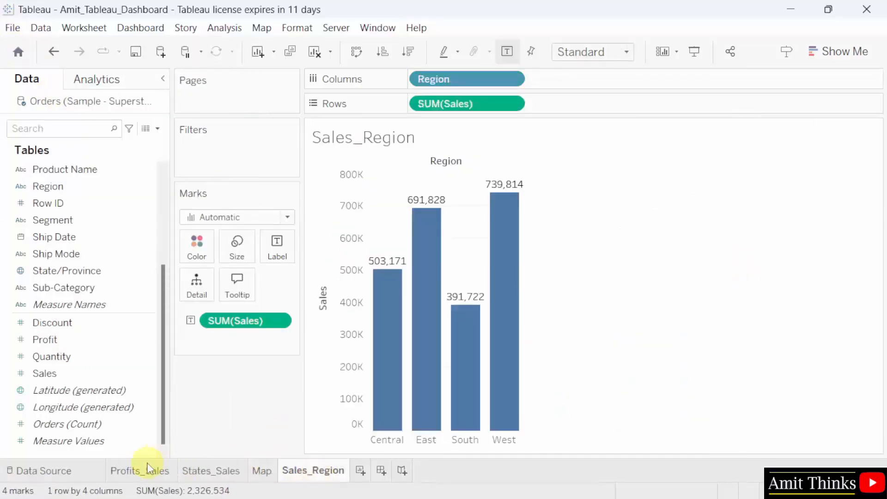
mouse_move(147, 461)
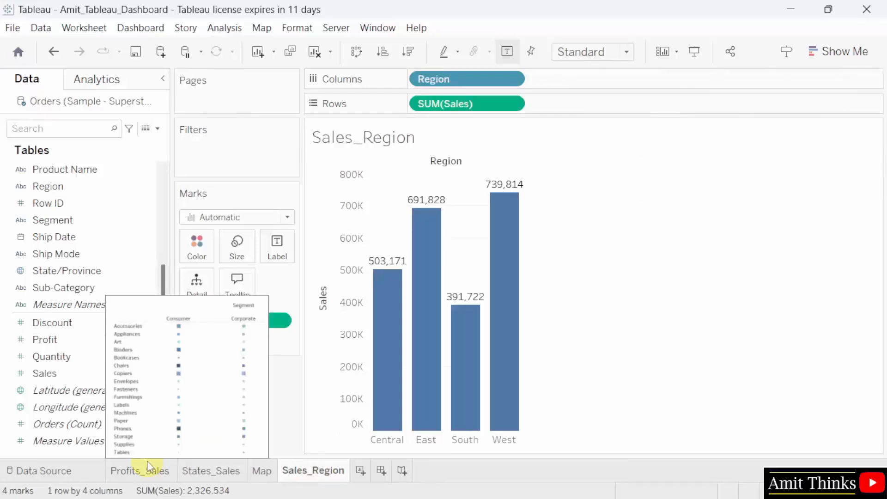
- Set Profits_Sales Format > Shading worksheet background (Sheet > Default) to black
click(147, 473)
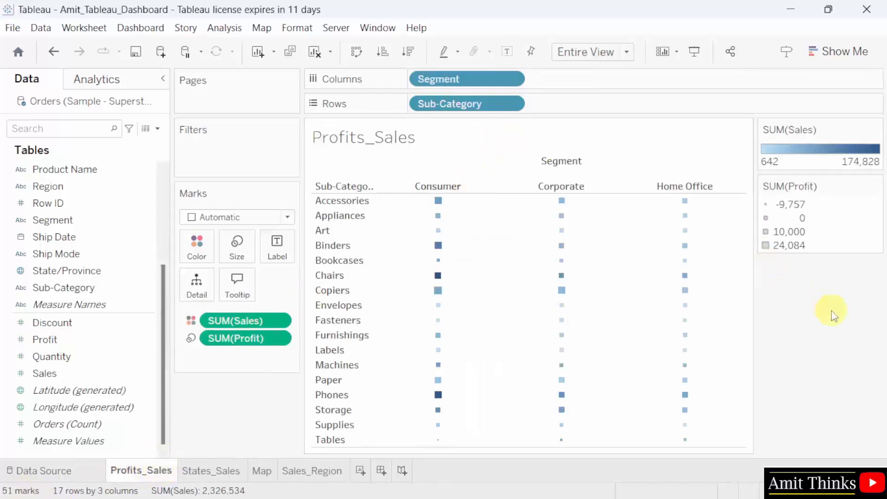
click(310, 33)
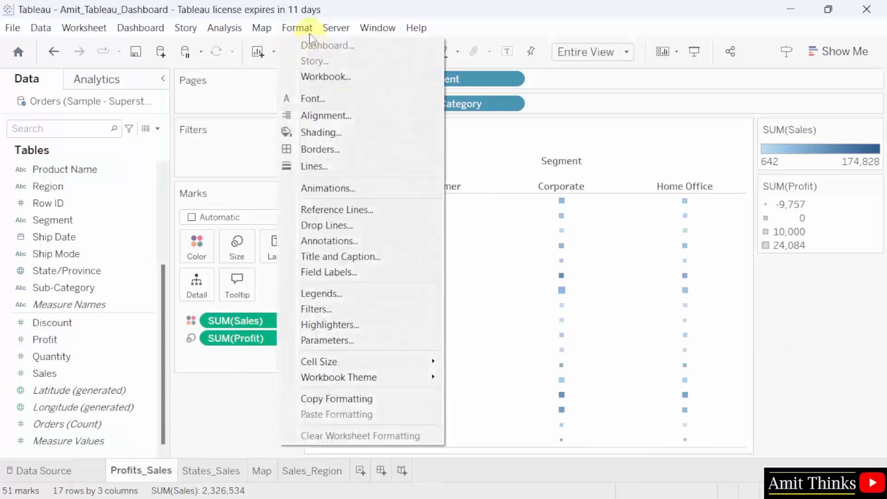
click(340, 136)
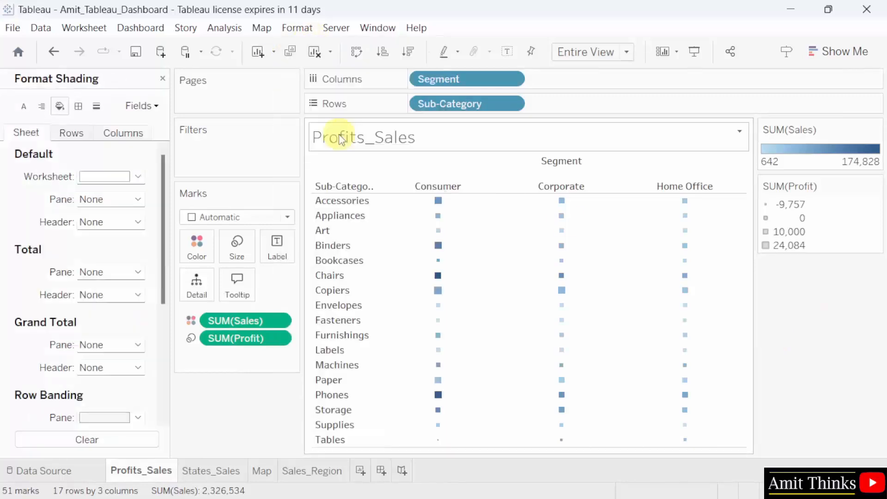
click(138, 177)
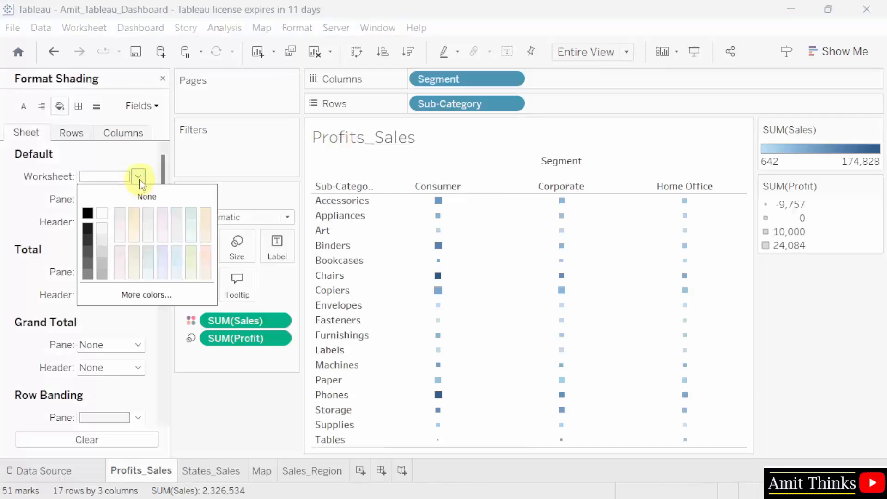
click(87, 214)
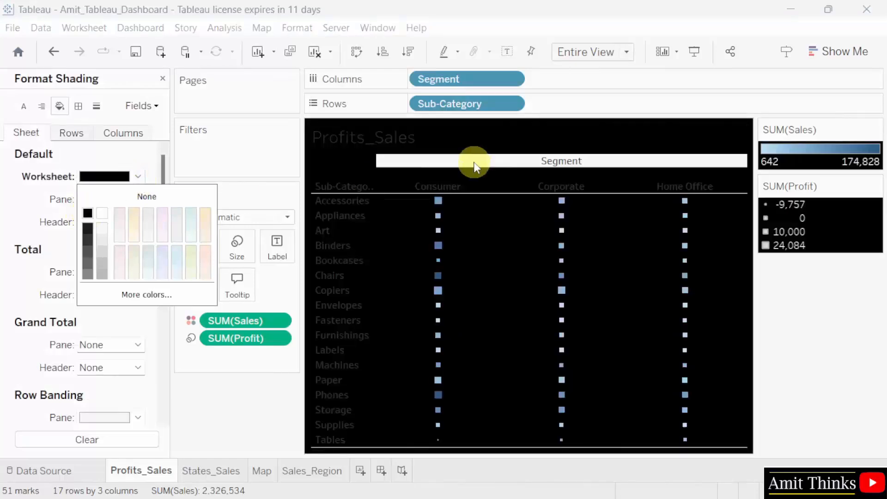
- Set the Profits_Sales worksheet font colour to white
click(139, 164)
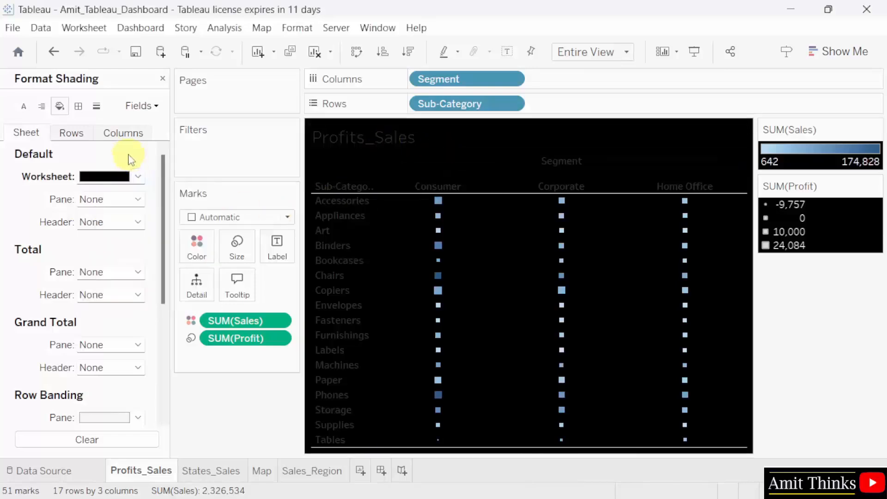
click(304, 31)
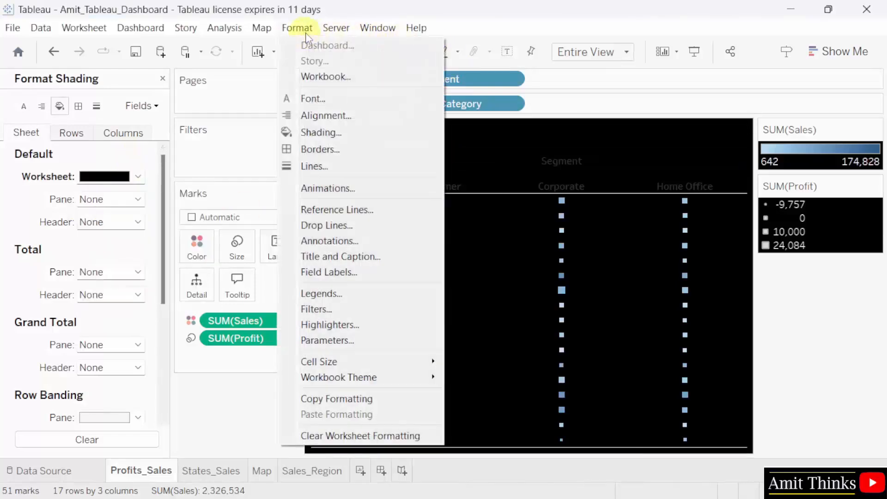
click(306, 96)
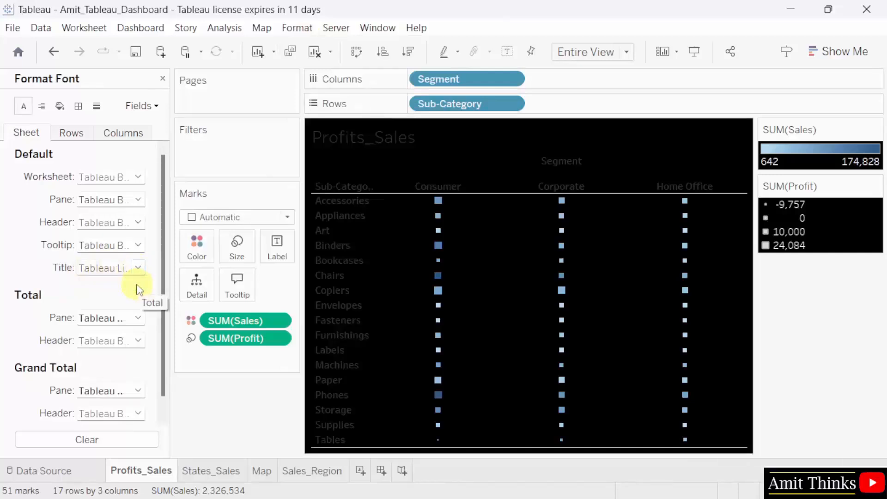
click(138, 178)
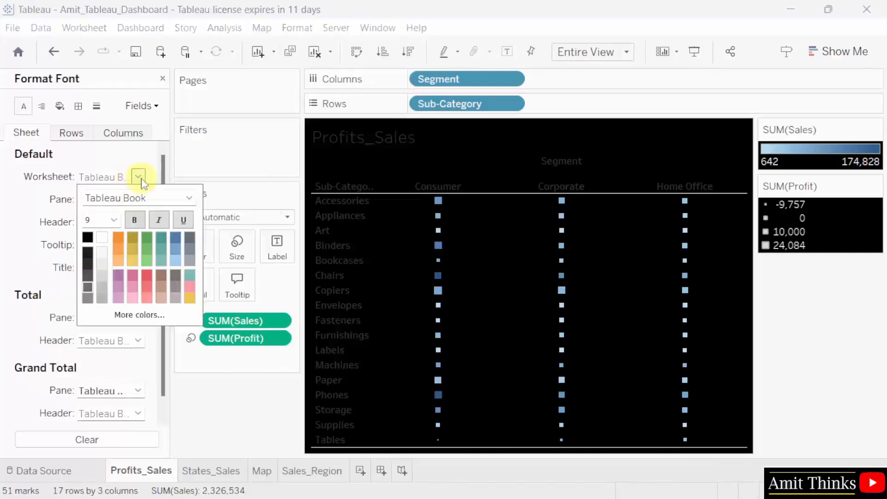
click(104, 239)
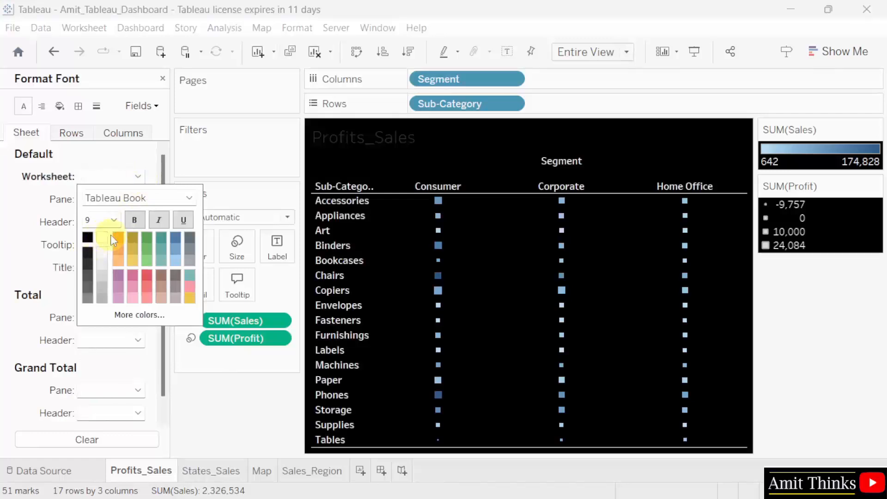
click(137, 165)
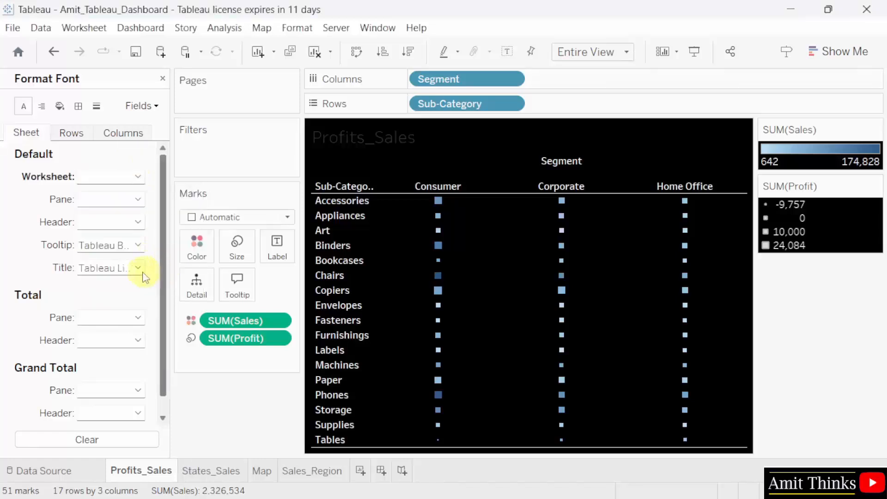
- Make the Profits_Sales title white and save the workbook
click(357, 151)
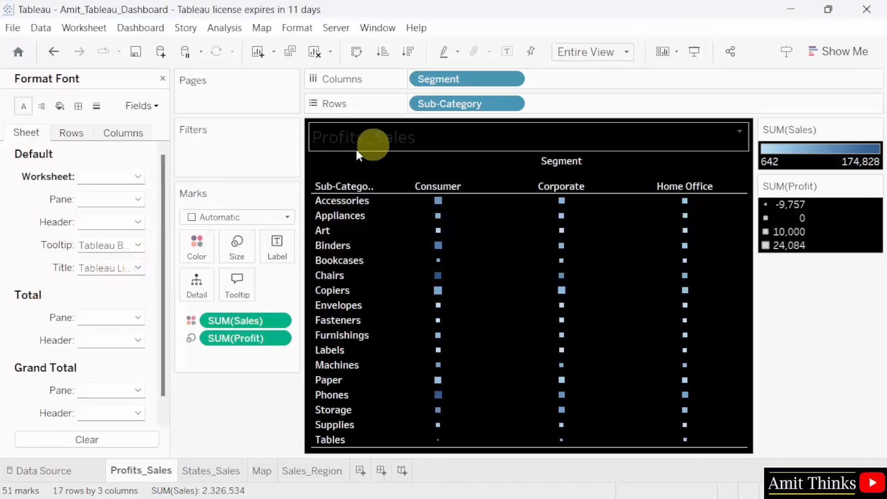
click(138, 267)
click(102, 328)
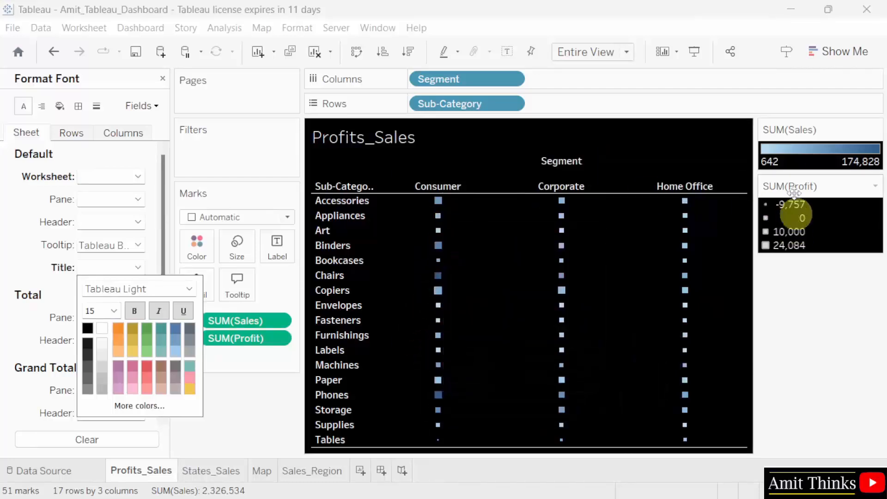
click(14, 28)
click(60, 98)
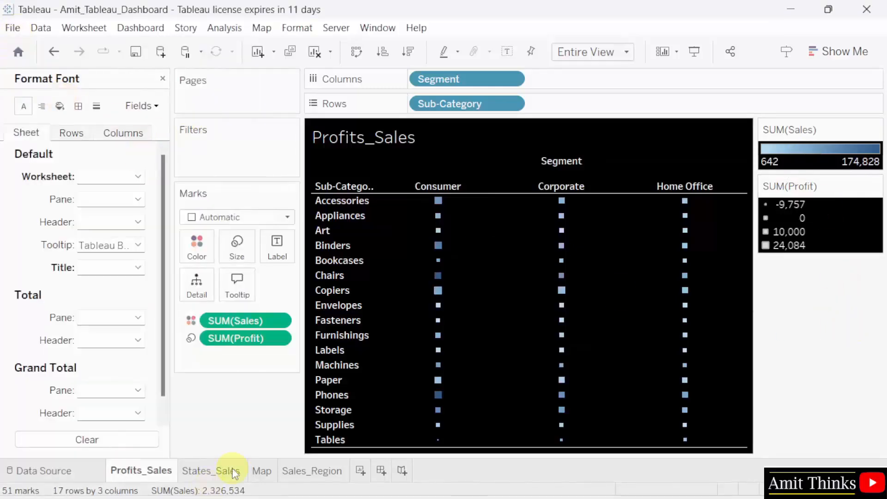
- Shade the States_Sales worksheet background black
click(213, 480)
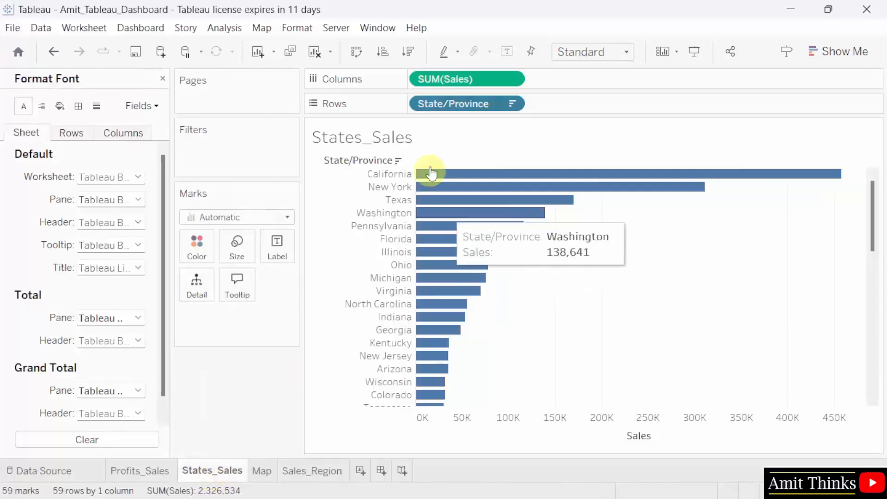
click(305, 28)
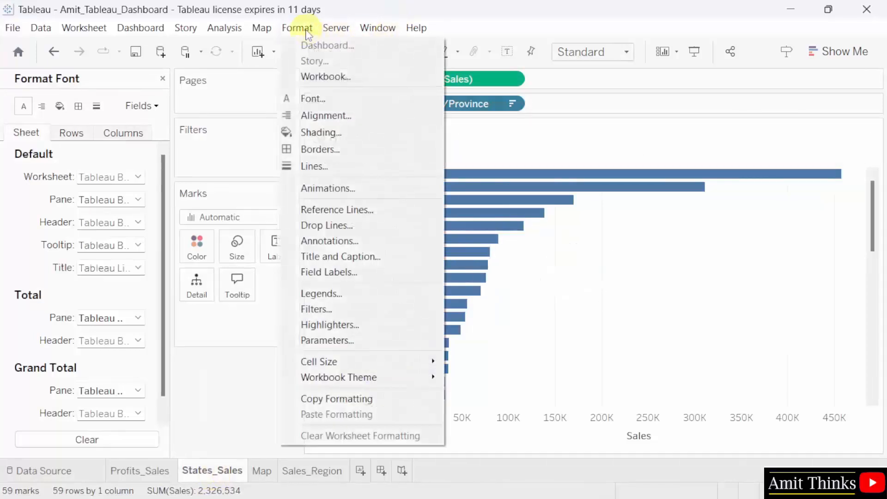
click(355, 134)
click(129, 177)
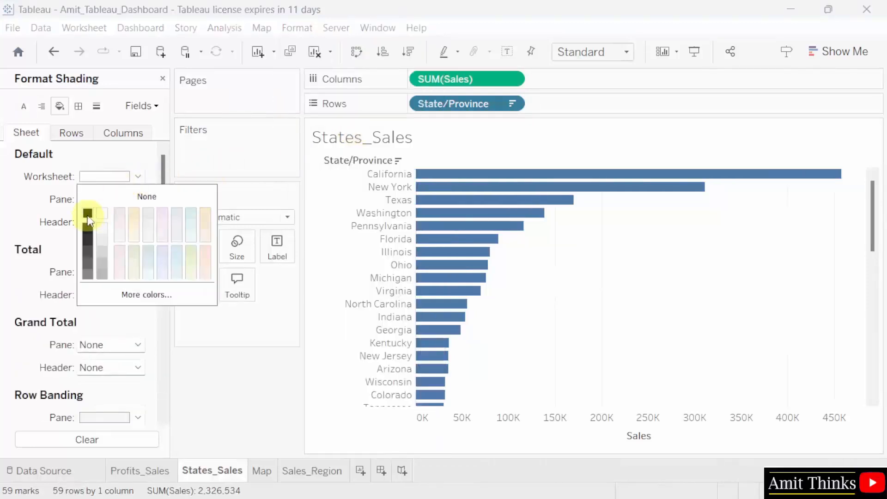
click(88, 213)
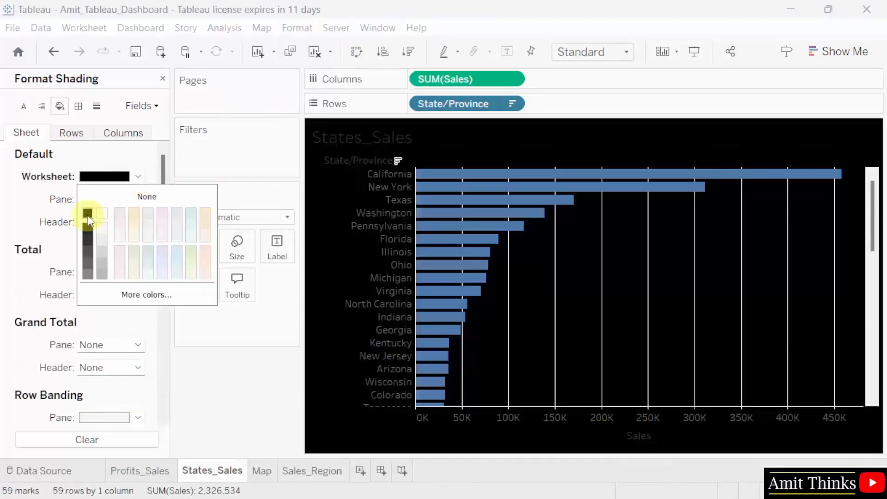
click(118, 155)
- Make the States_Sales header and title fonts white
click(311, 31)
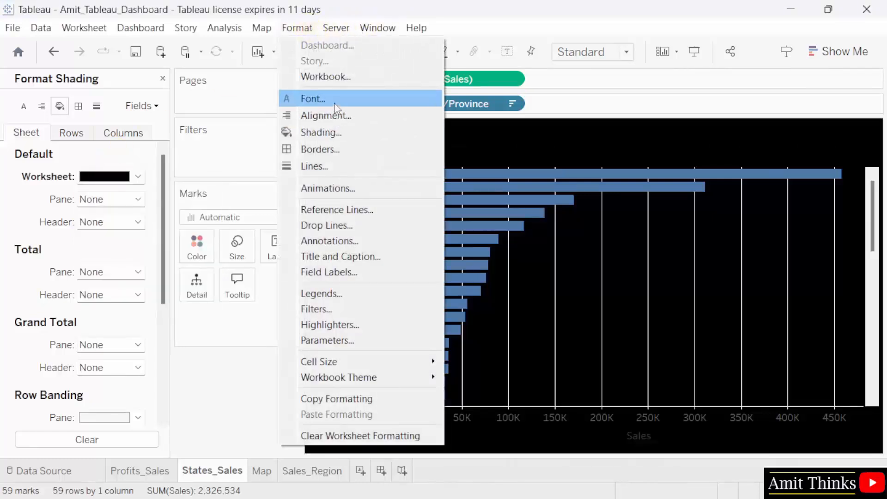
click(318, 99)
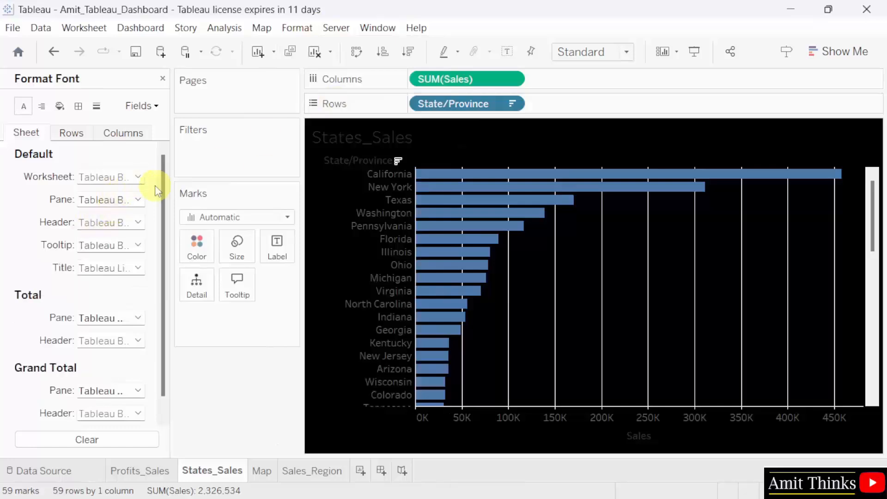
click(138, 223)
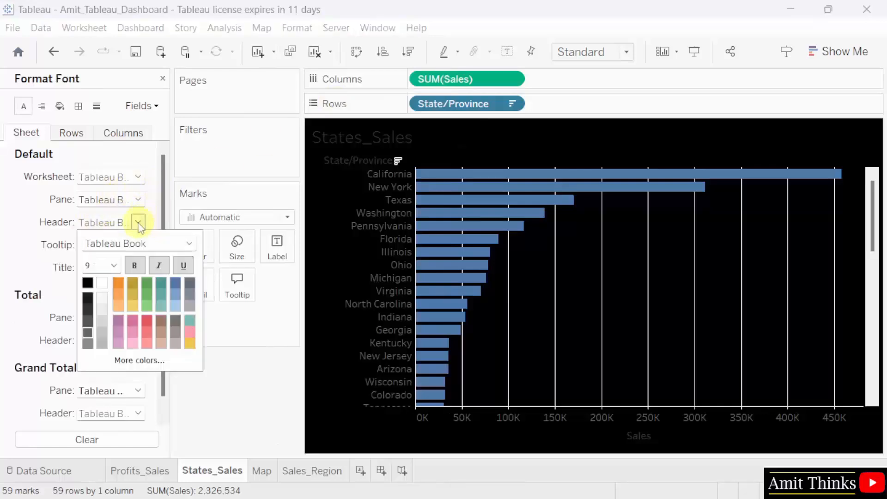
click(102, 282)
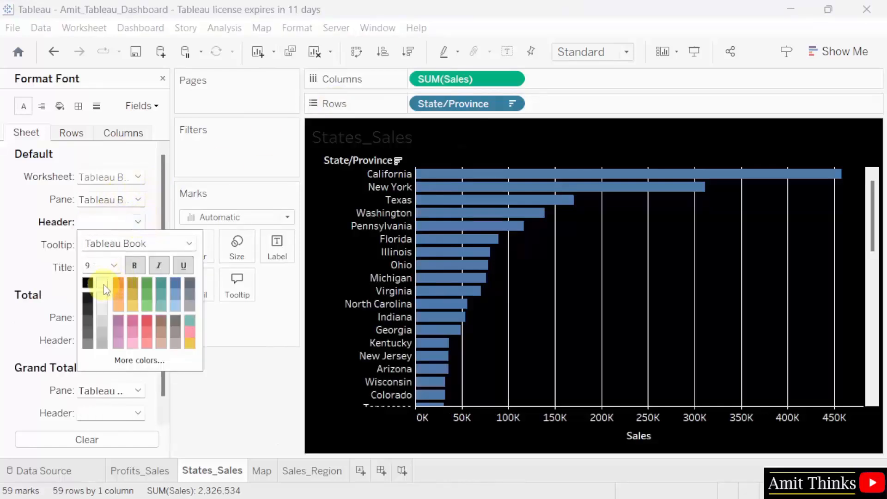
click(152, 212)
click(138, 268)
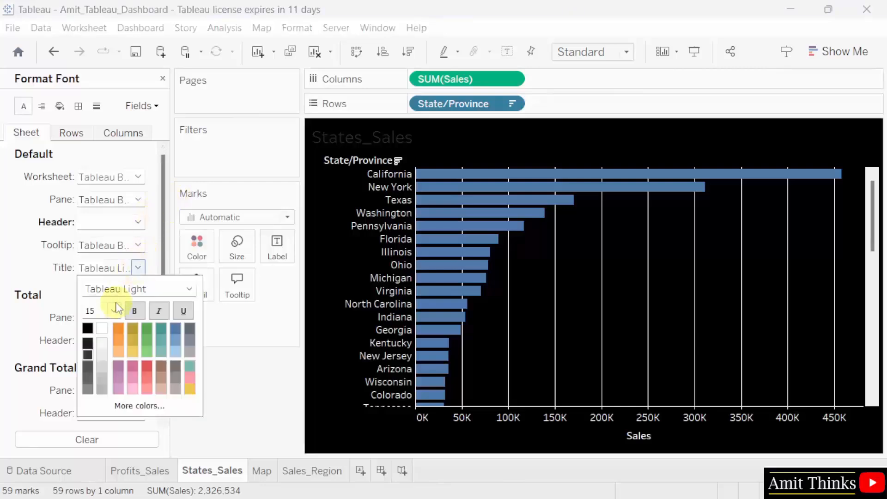
click(103, 328)
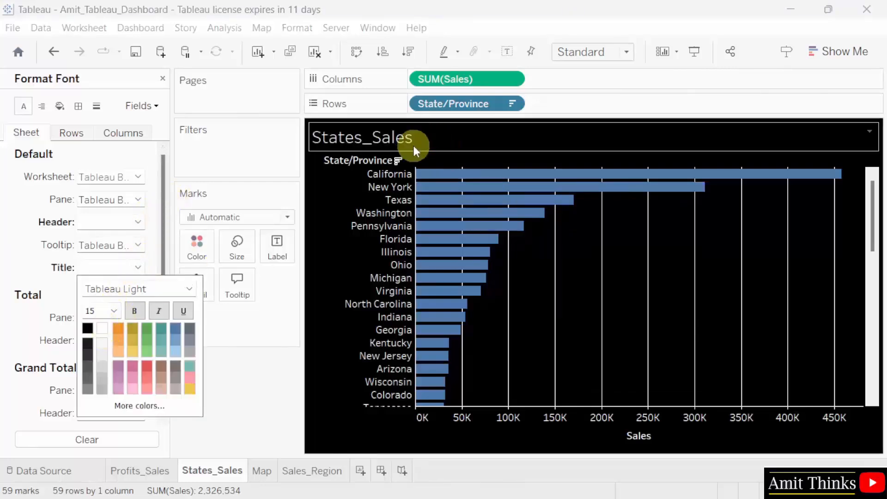
click(764, 338)
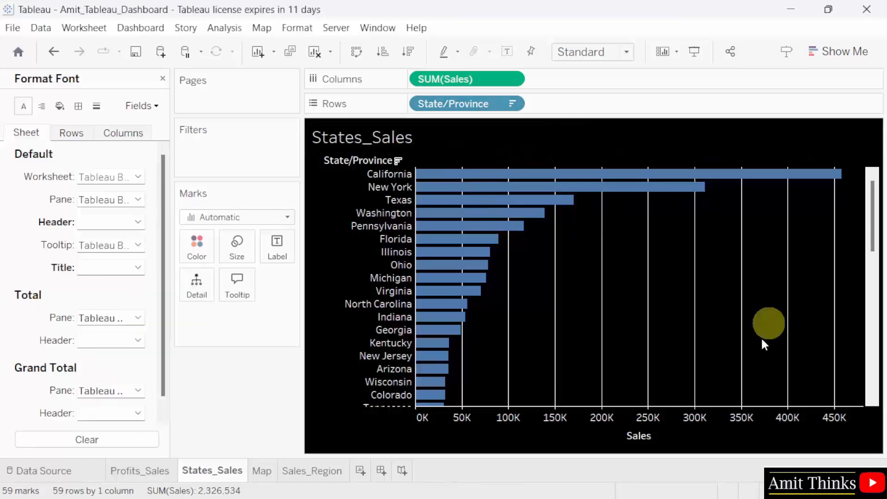
click(262, 472)
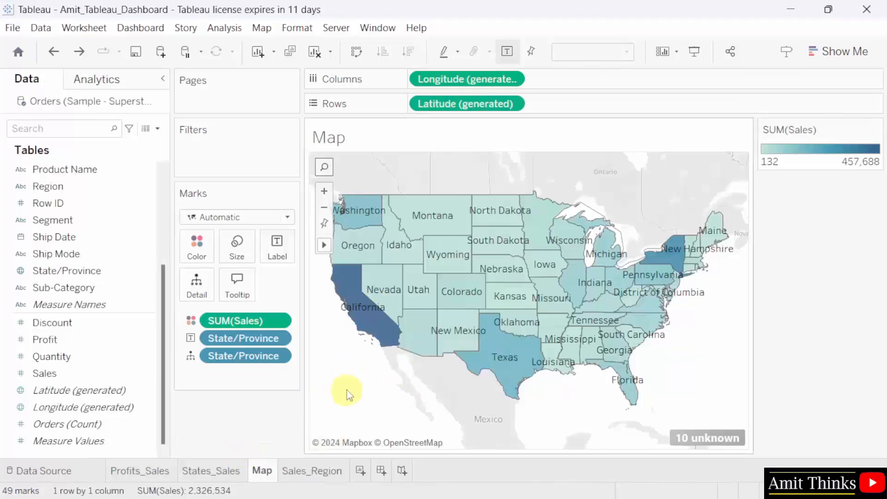
- Apply the Dark basemap style through the map's Background Layers settings
right_click(350, 364)
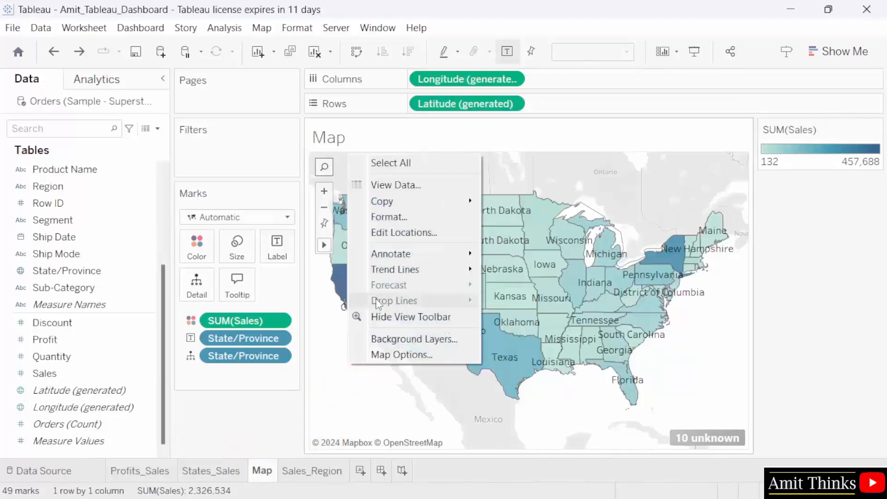
click(452, 343)
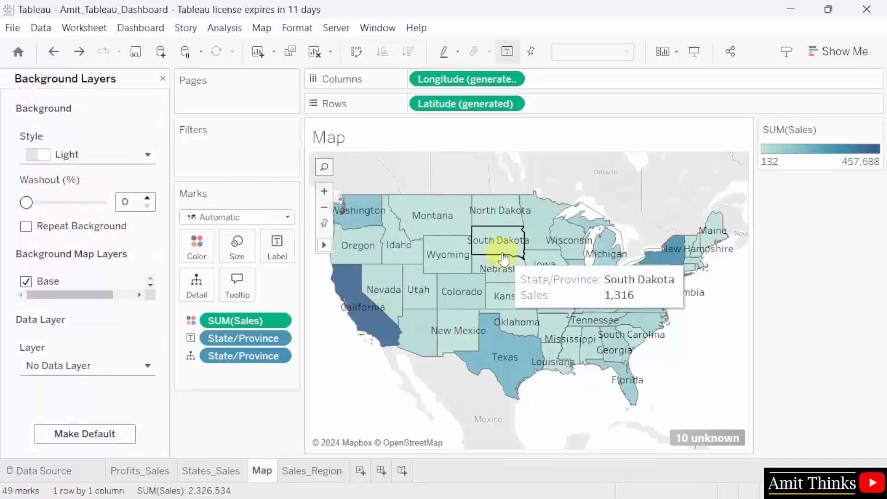
click(95, 155)
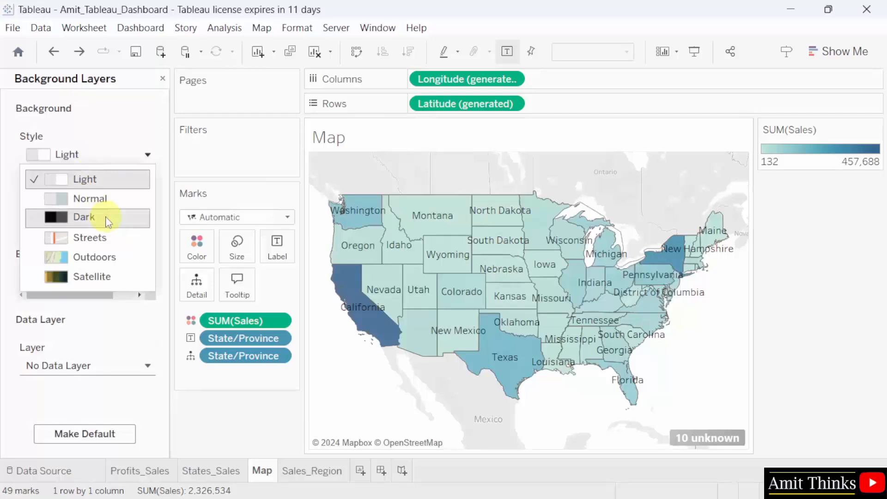
click(107, 218)
- Preview the Outdoors, Streets and Satellite basemaps, then settle back on Dark
click(113, 156)
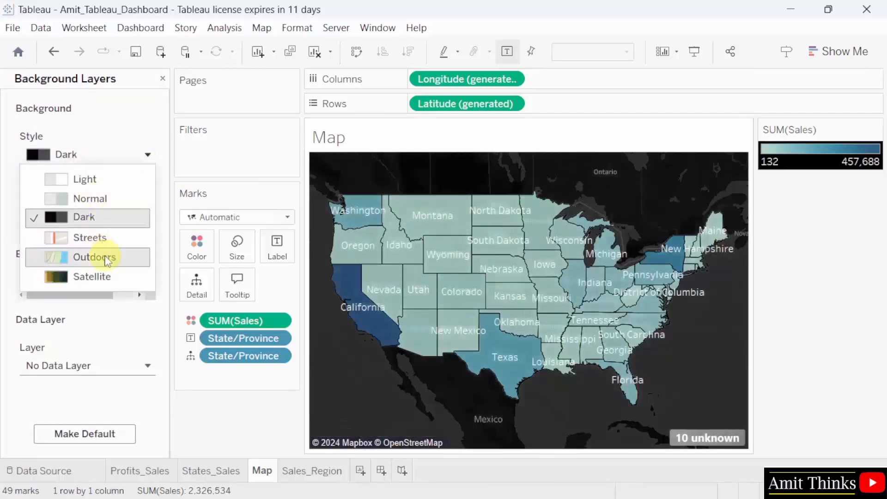
click(107, 258)
click(119, 155)
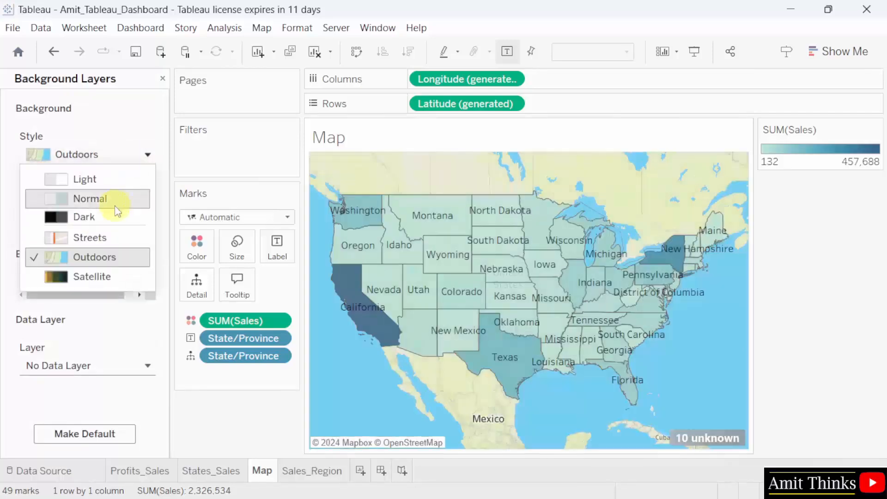
click(113, 239)
click(119, 157)
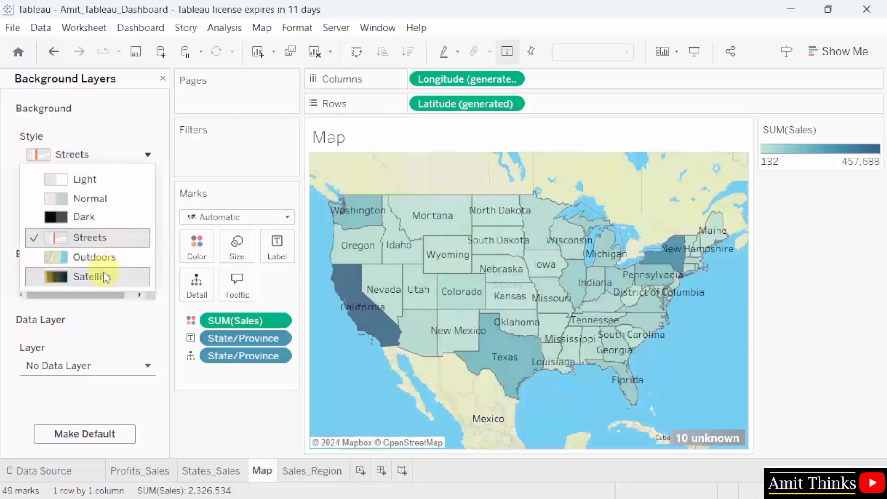
click(104, 275)
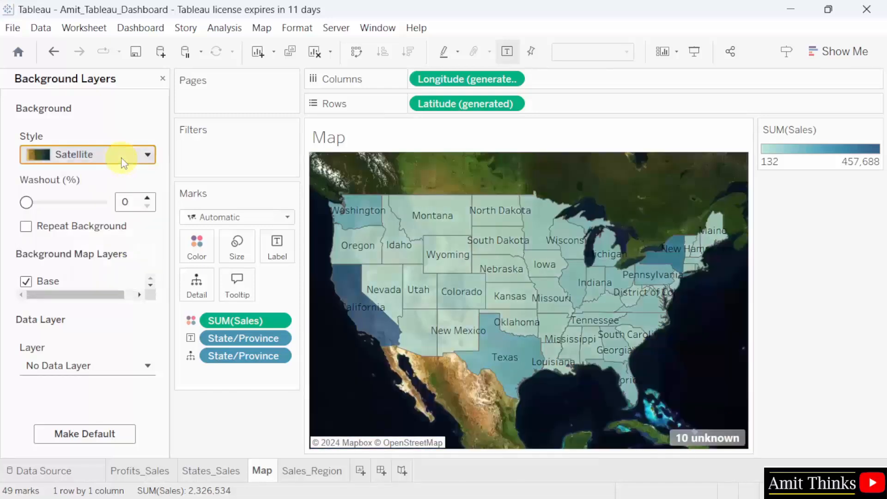
click(122, 157)
click(111, 217)
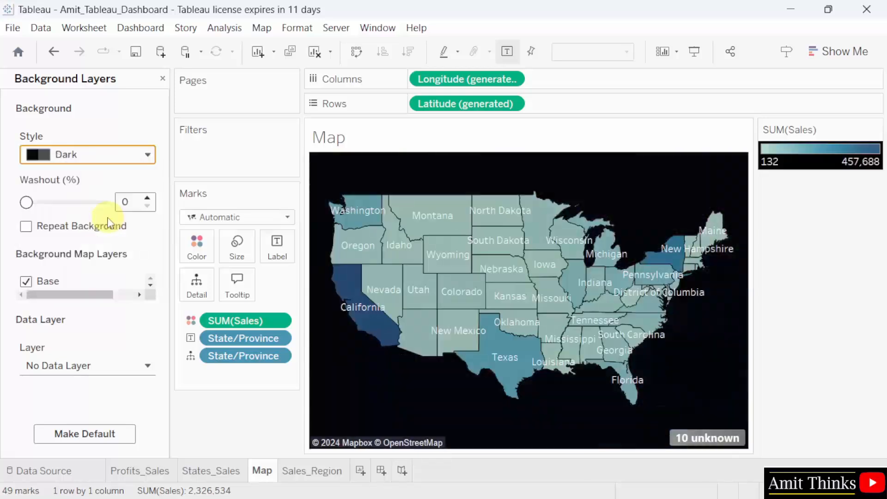
click(820, 385)
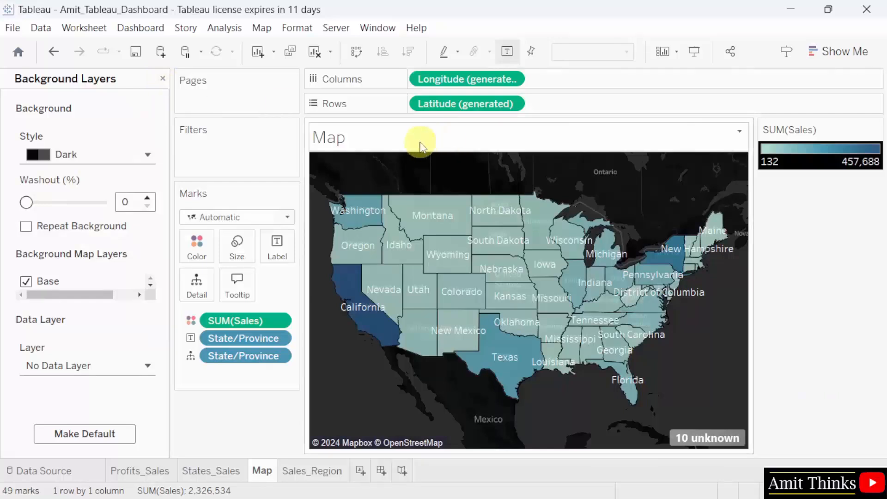
- Shade the Map worksheet background black
click(298, 28)
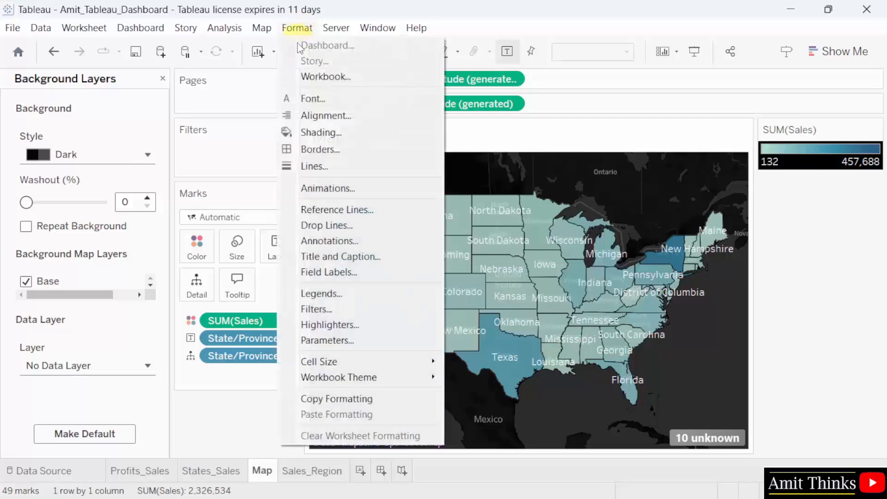
click(337, 137)
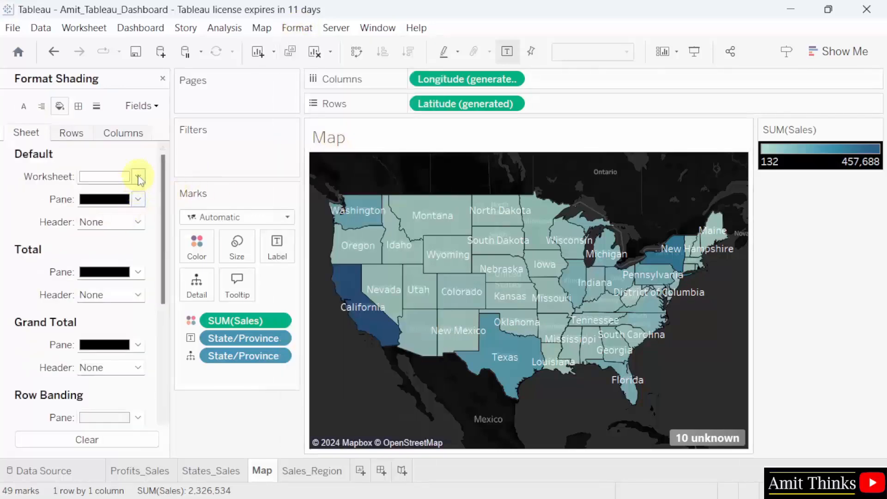
click(138, 176)
click(88, 213)
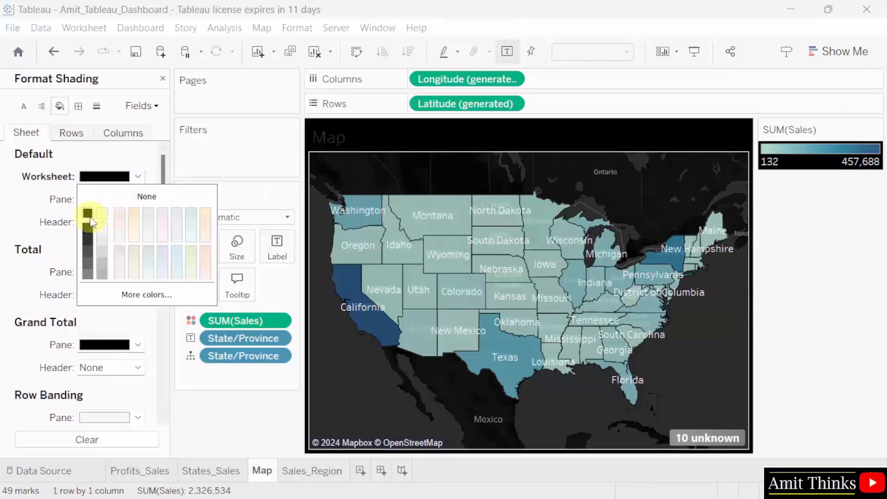
click(839, 310)
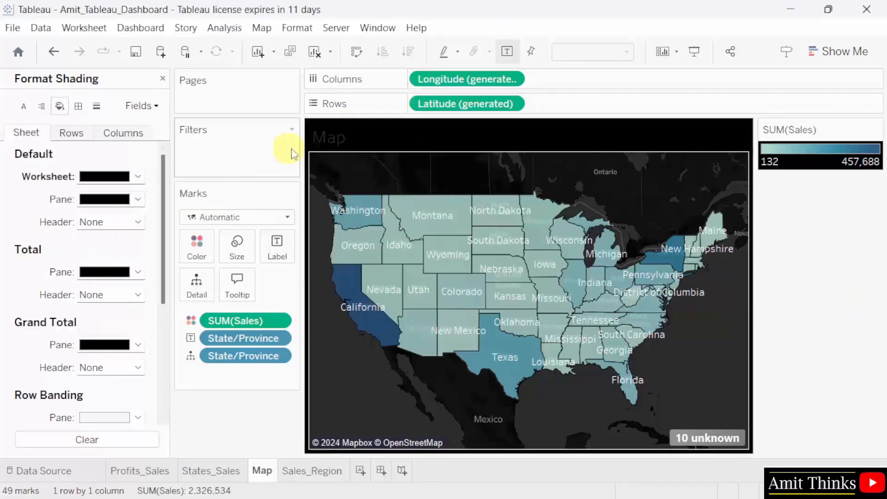
- Make the Map title white, leaving the map at its full US extent
click(339, 147)
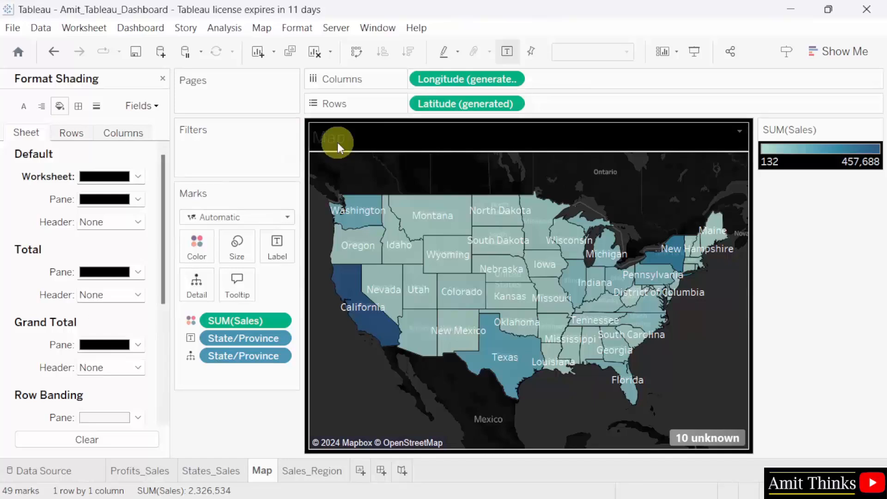
click(301, 28)
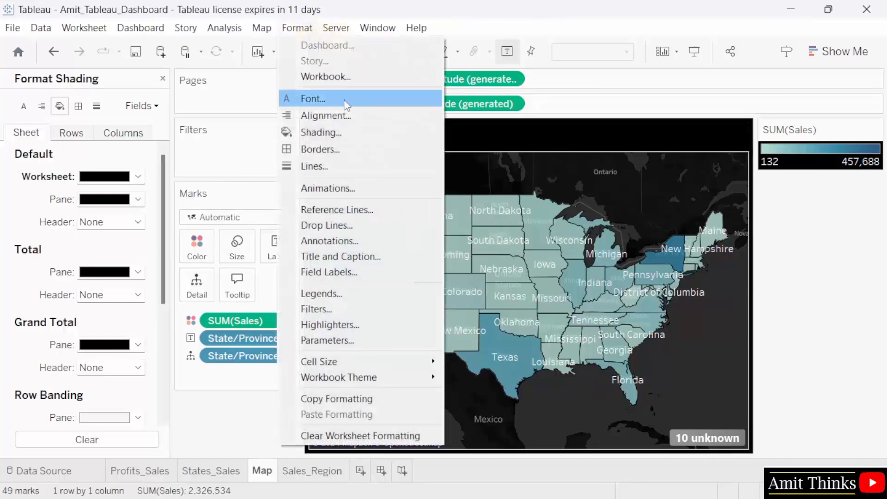
click(346, 100)
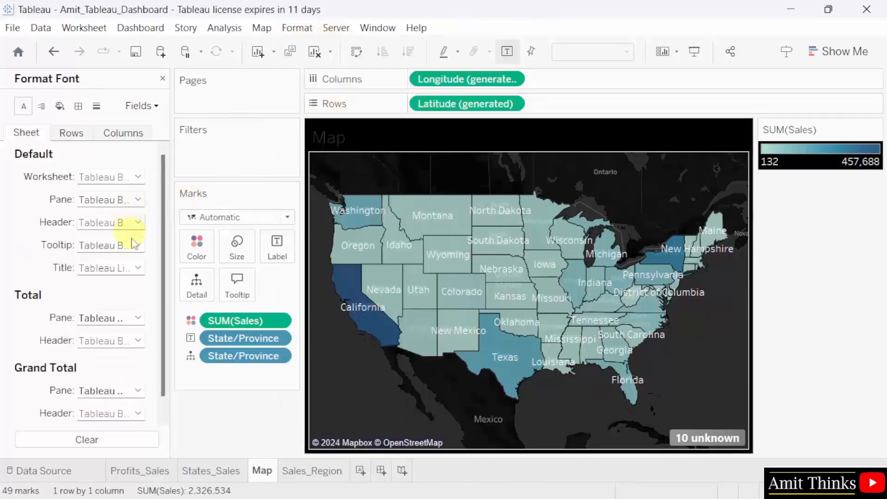
click(137, 268)
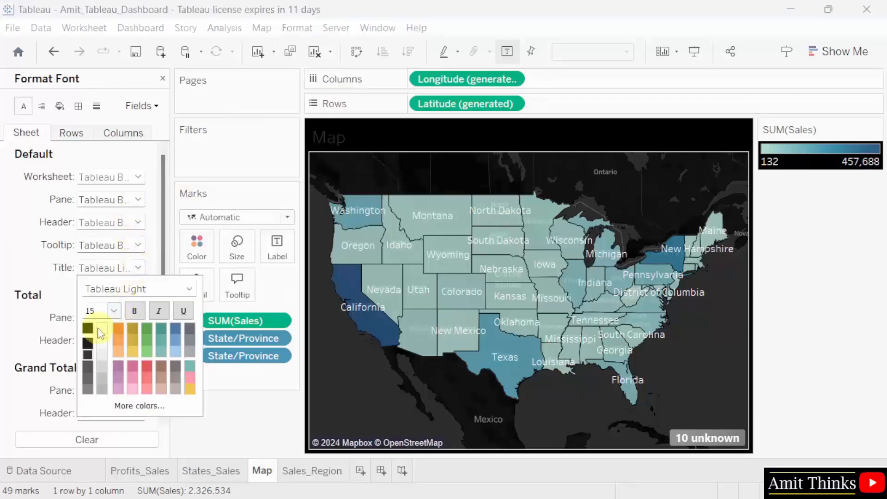
click(802, 286)
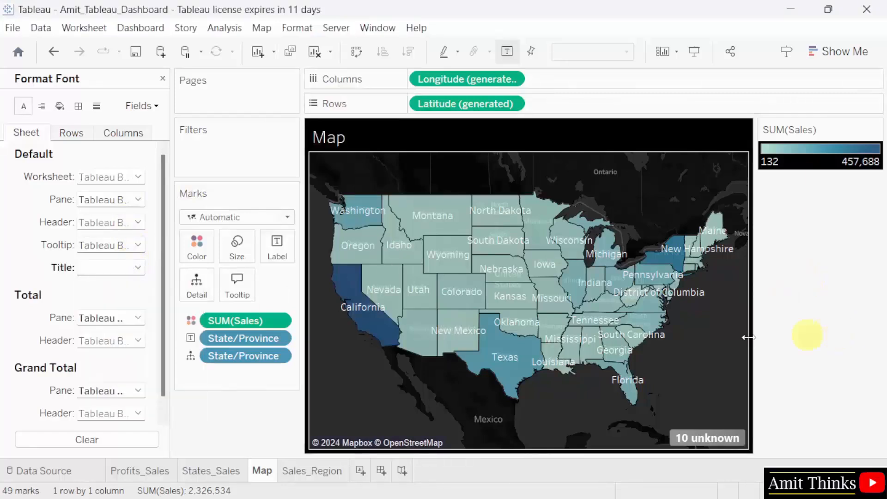
mouse_move(434, 318)
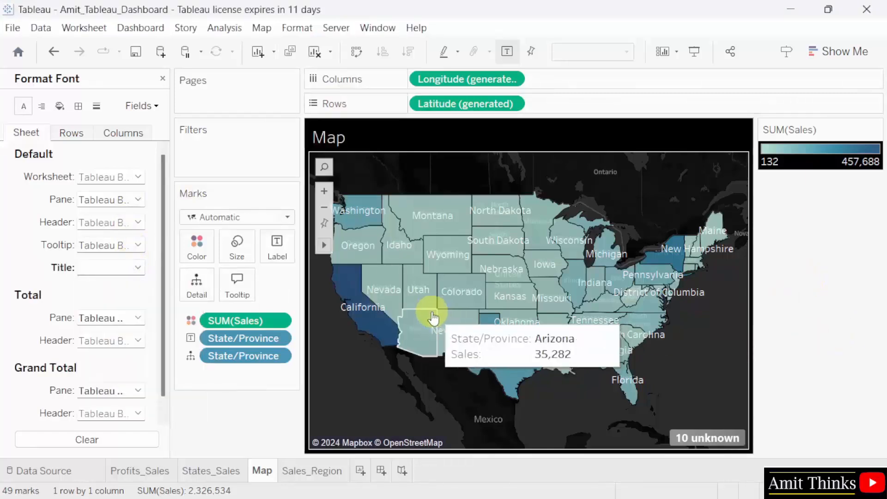
click(327, 192)
click(327, 193)
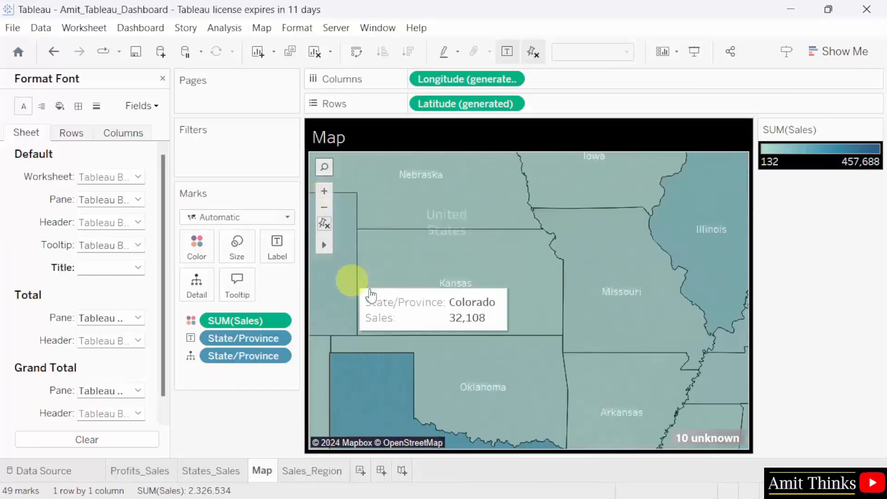
click(325, 208)
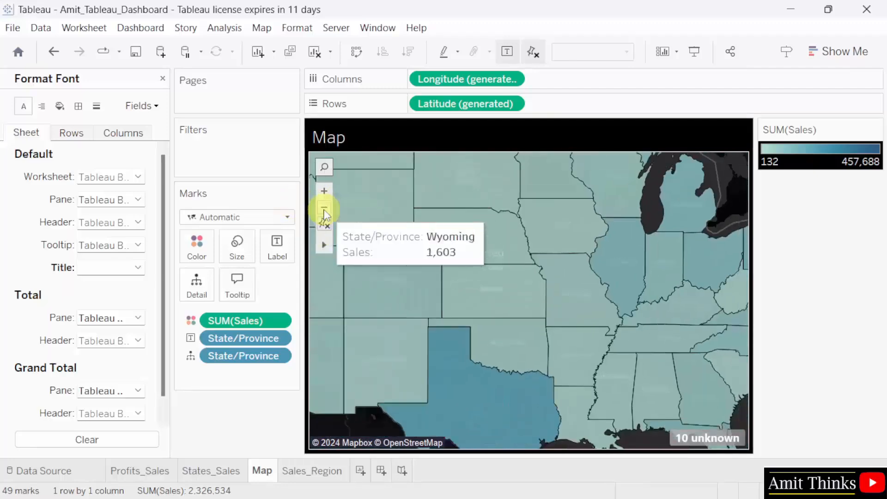
click(325, 208)
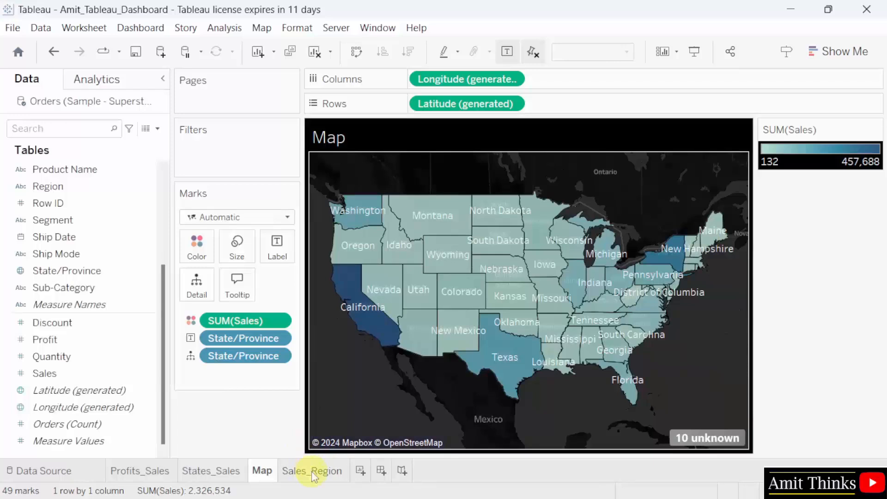
- Shade the Sales_Region worksheet background black
click(318, 471)
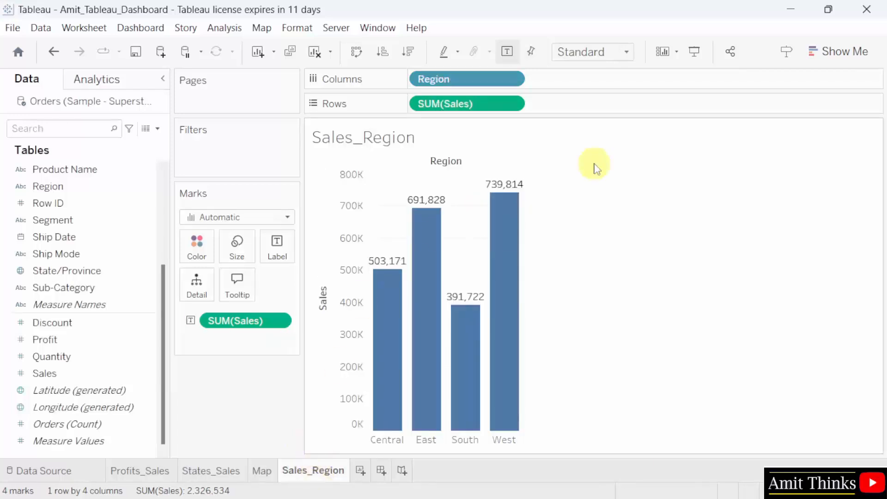
click(298, 28)
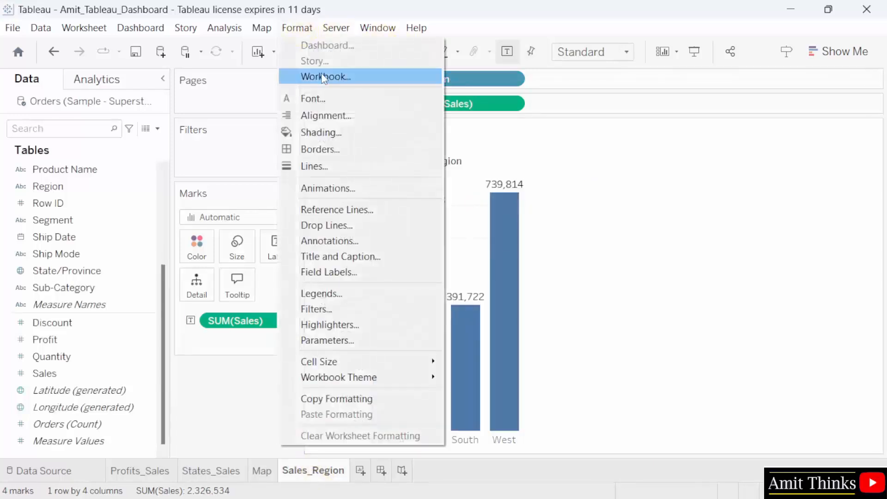
click(340, 132)
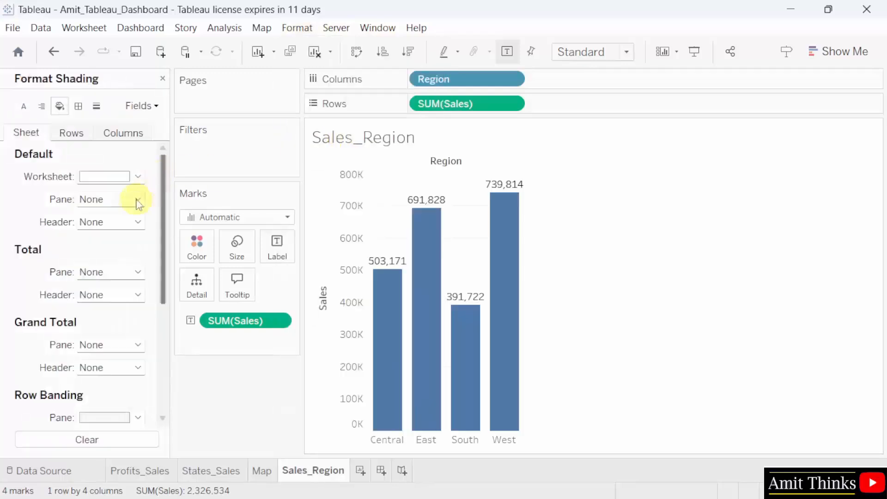
click(105, 176)
click(87, 215)
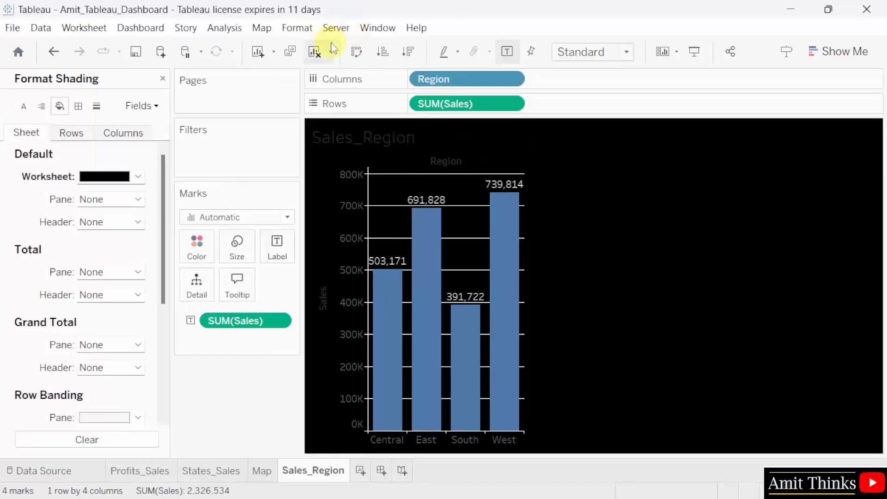
- Make the Sales_Region title and headers white and fit the chart to Entire View
click(325, 27)
mouse_move(297, 28)
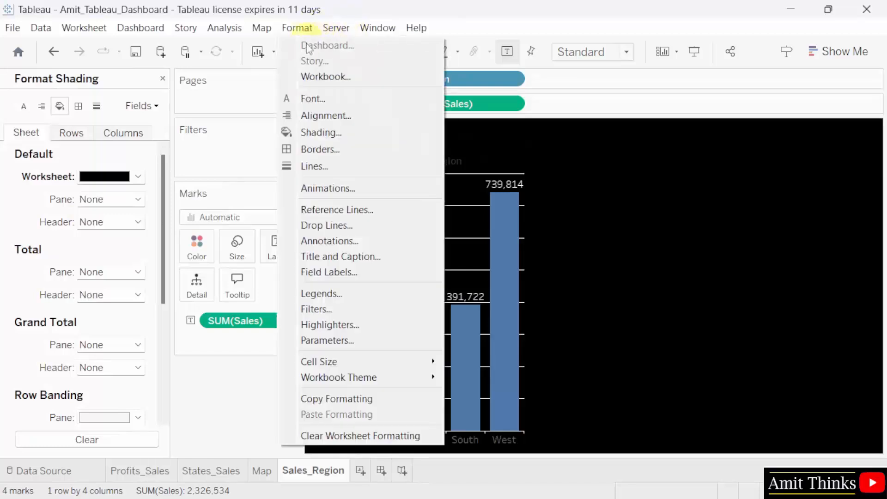
click(340, 103)
click(92, 268)
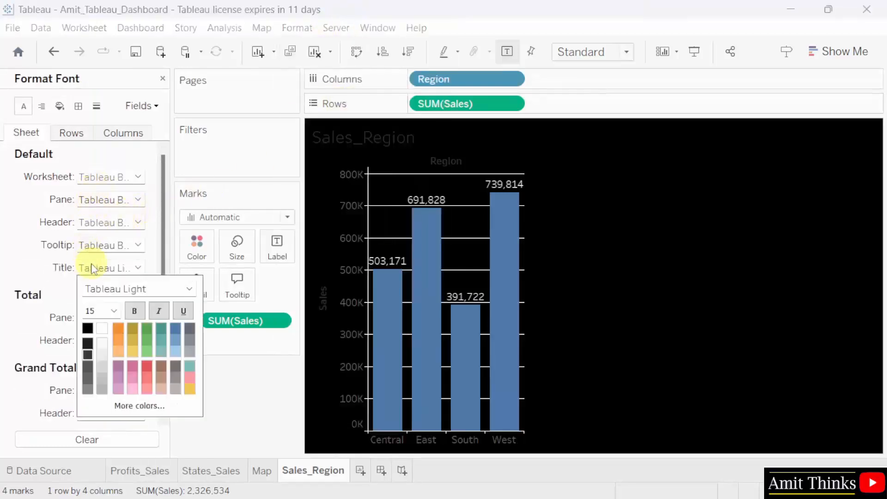
click(102, 328)
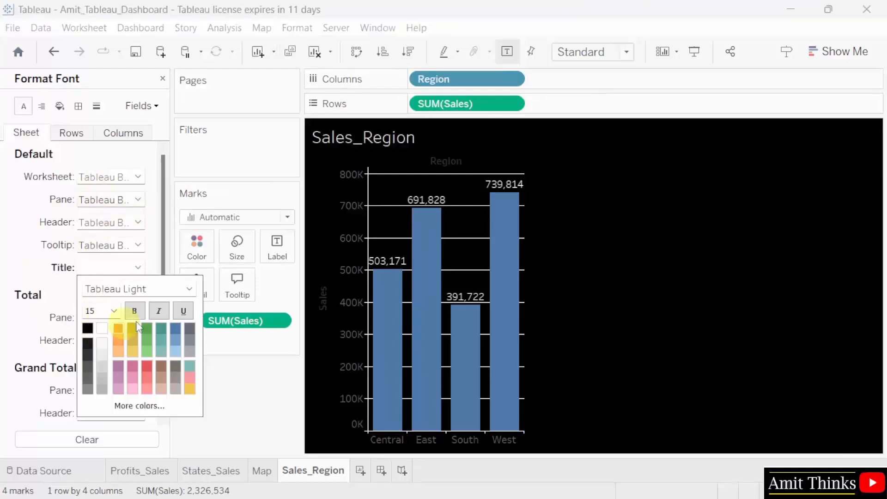
click(691, 235)
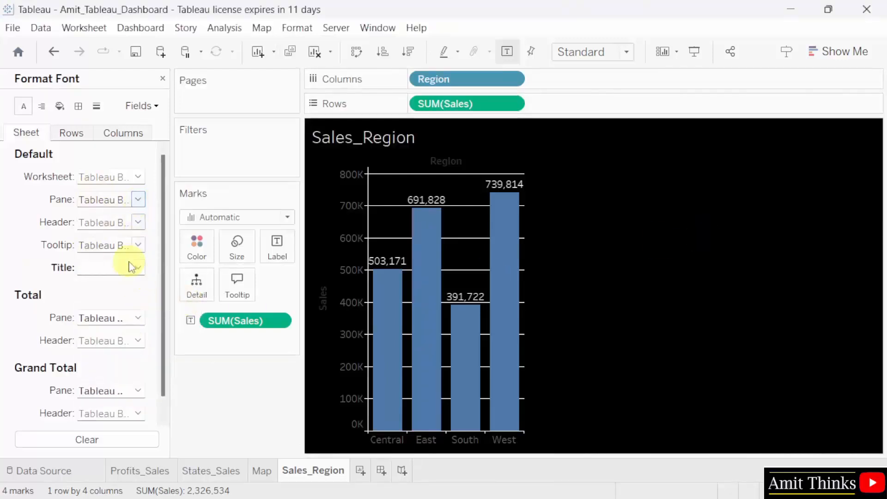
click(137, 223)
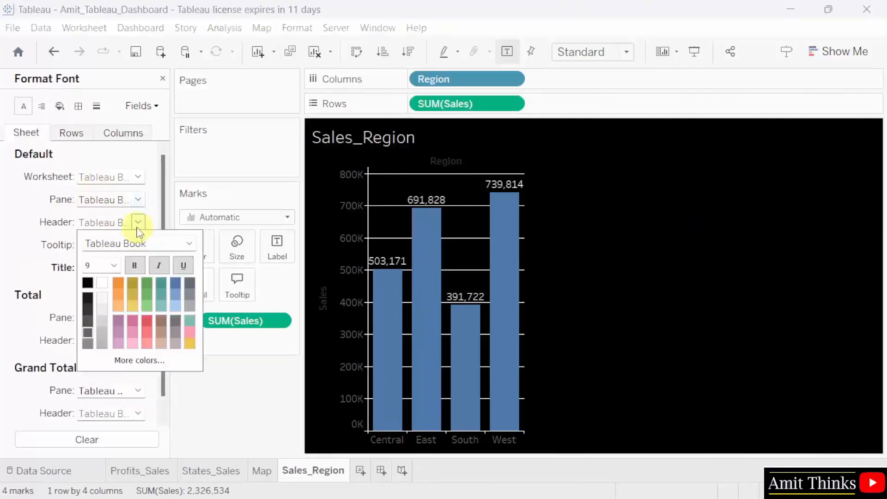
click(102, 283)
click(713, 275)
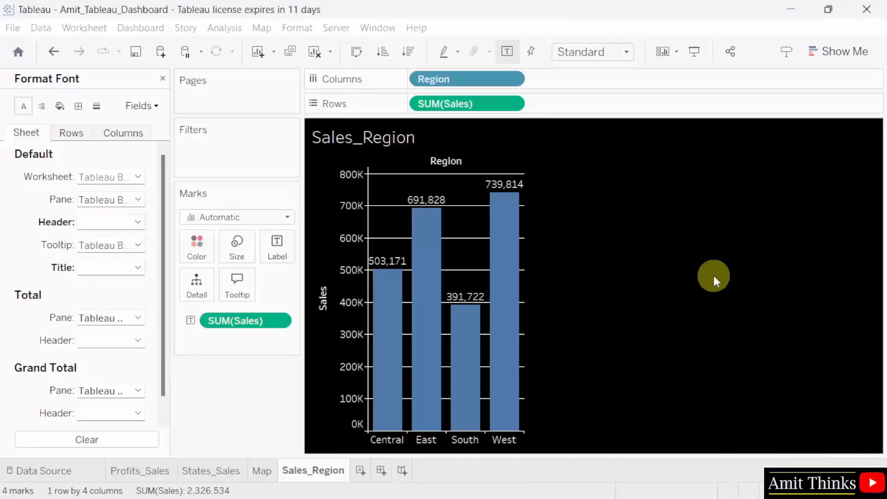
click(626, 52)
click(614, 111)
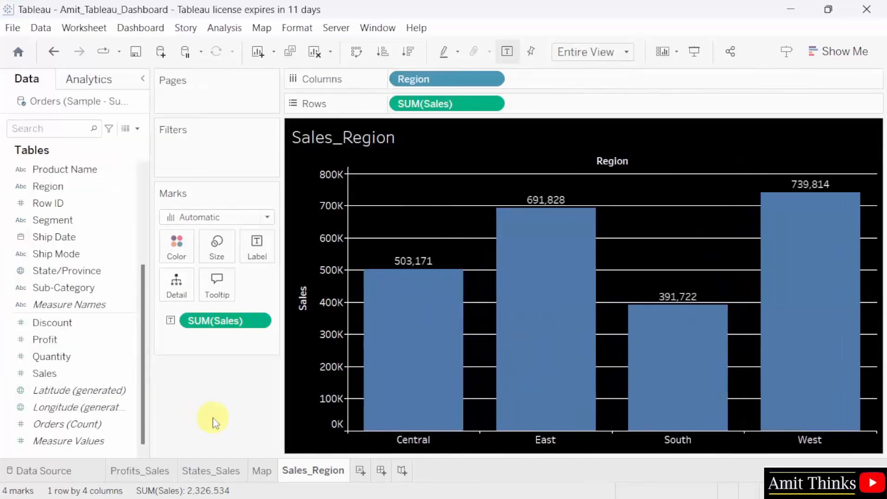
- Create a new dashboard shaded dark navy (#00007f)
click(381, 472)
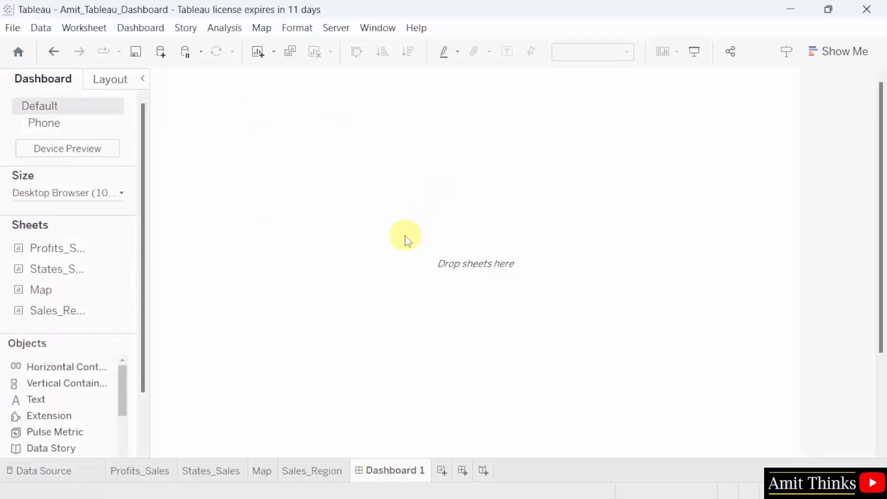
click(296, 29)
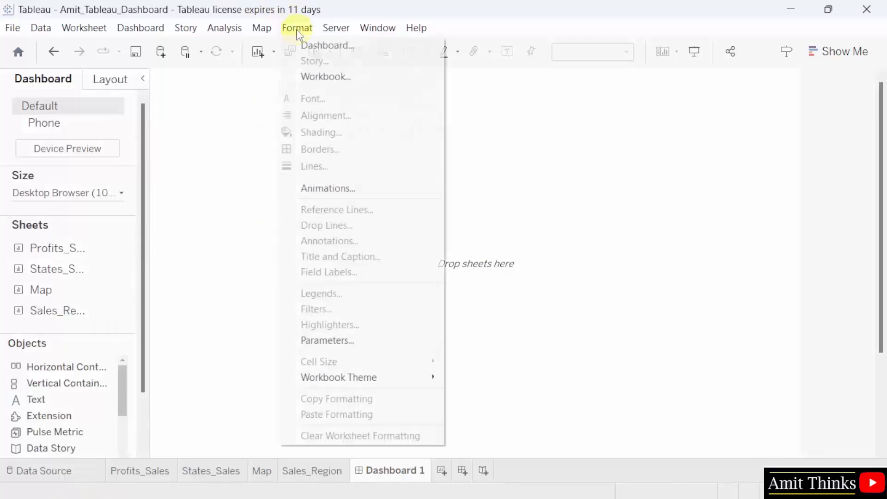
click(343, 48)
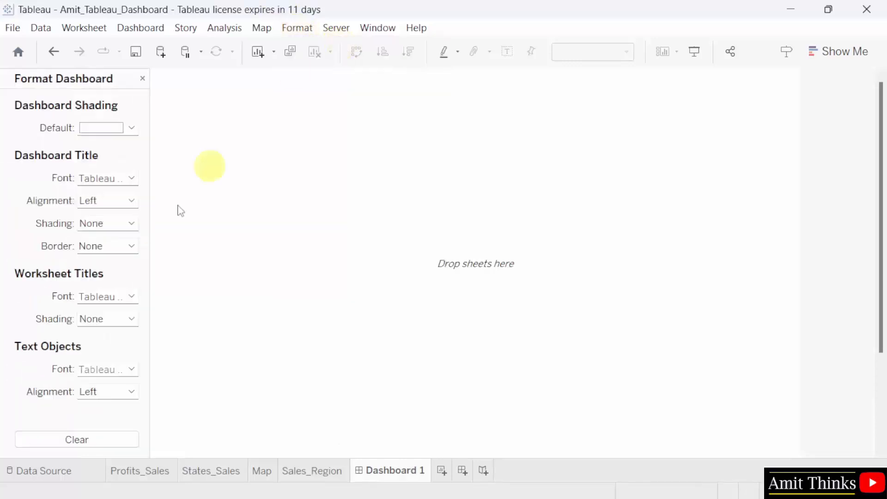
click(132, 130)
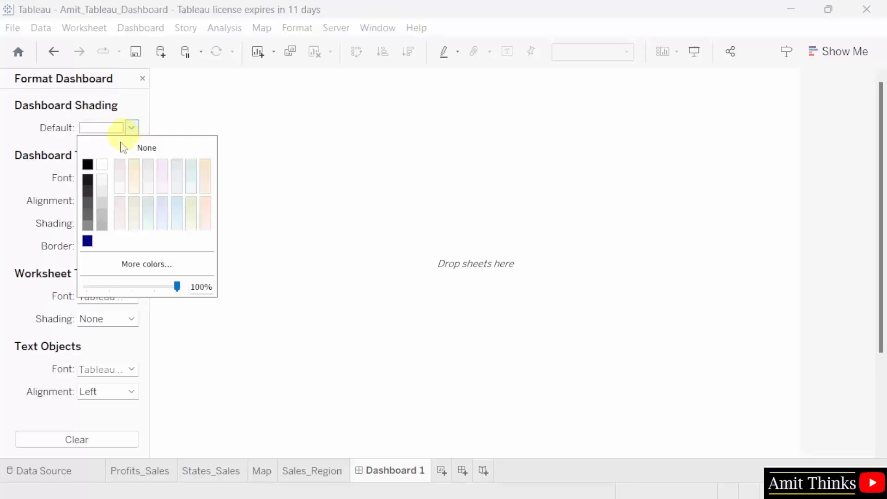
click(159, 264)
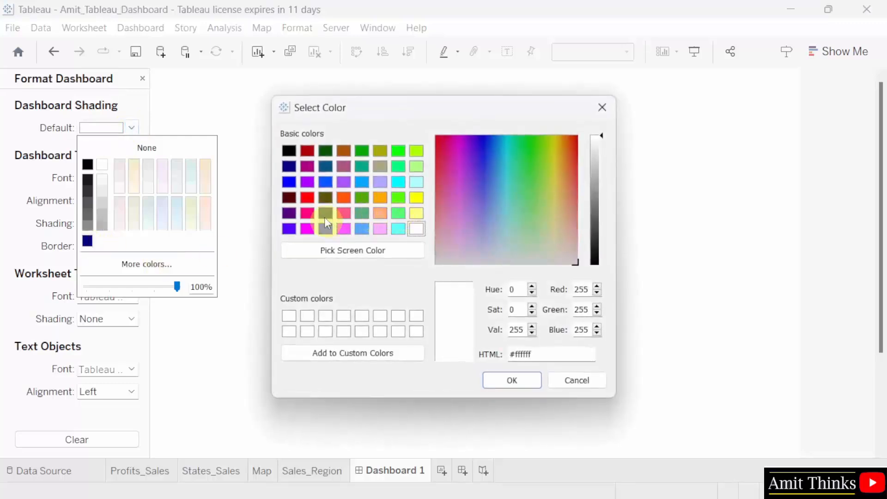
click(294, 170)
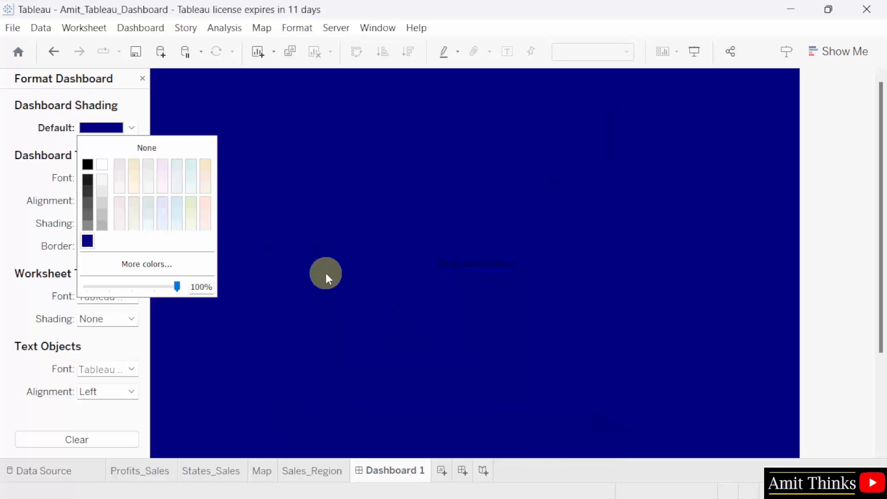
click(249, 309)
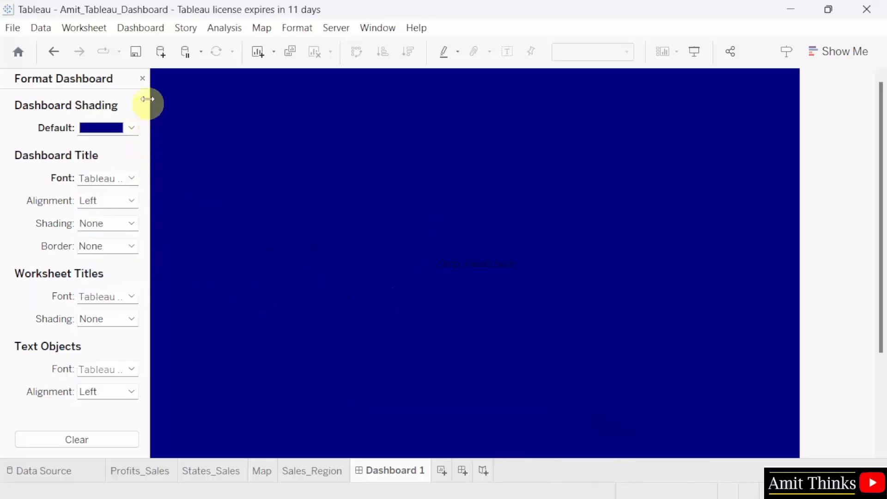
click(142, 78)
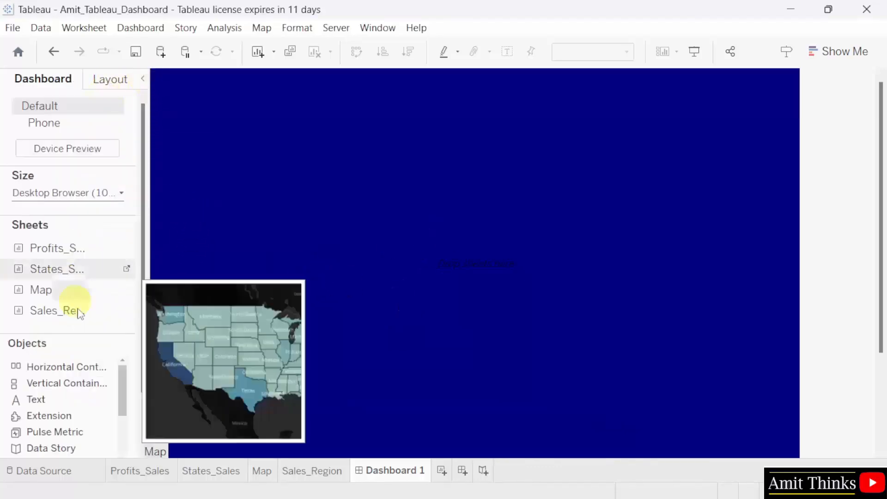
- Widen the Dashboard pane and set the dashboard size to Automatic
scroll(102, 420, down, 3)
scroll(102, 424, up, 3)
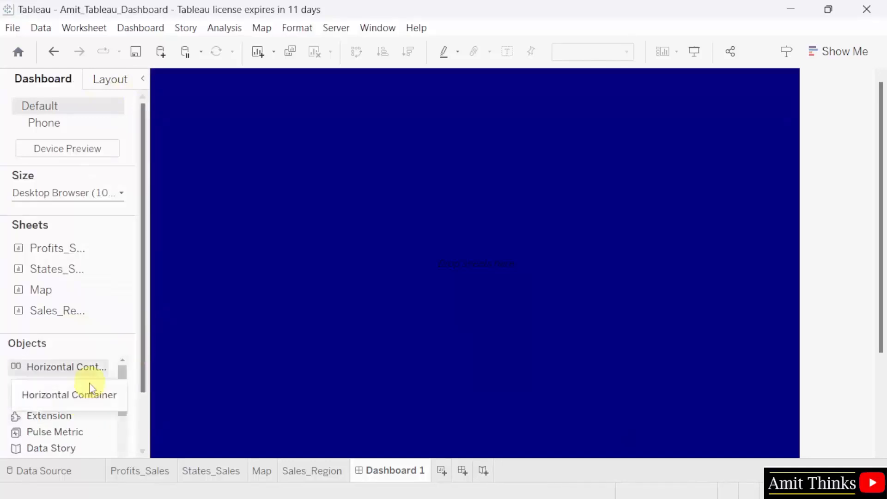
mouse_move(128, 280)
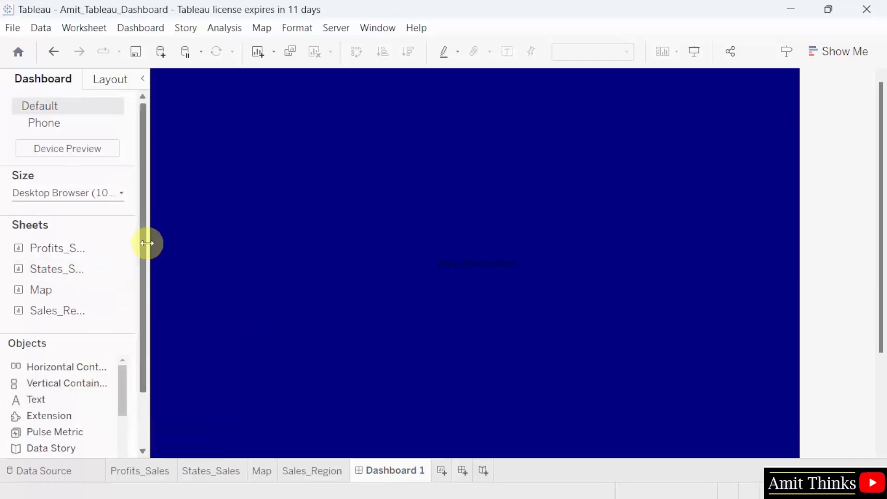
drag(151, 241, 171, 239)
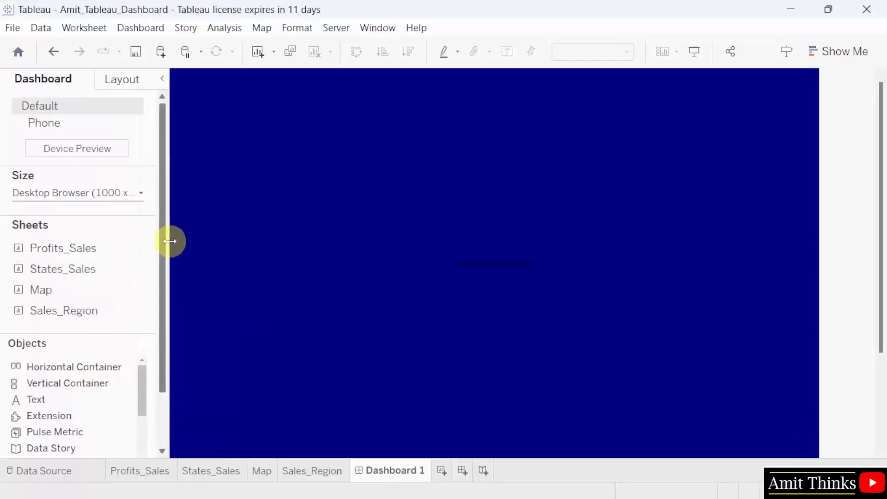
click(94, 194)
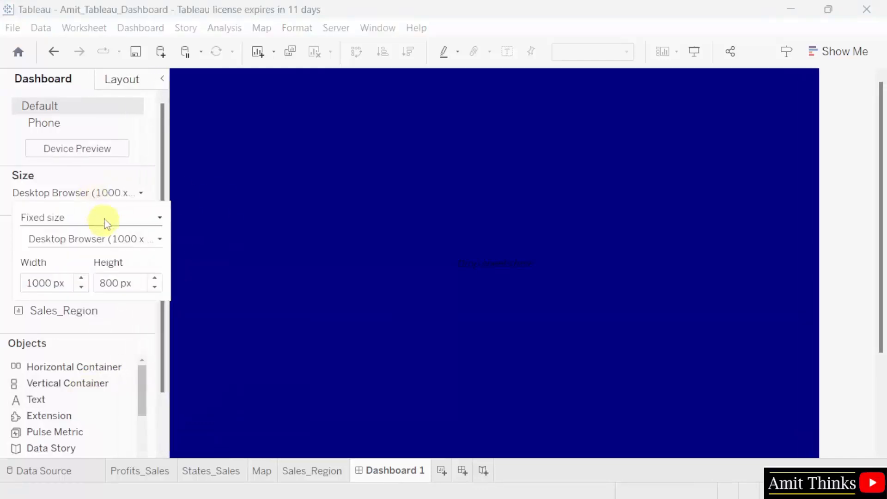
click(125, 218)
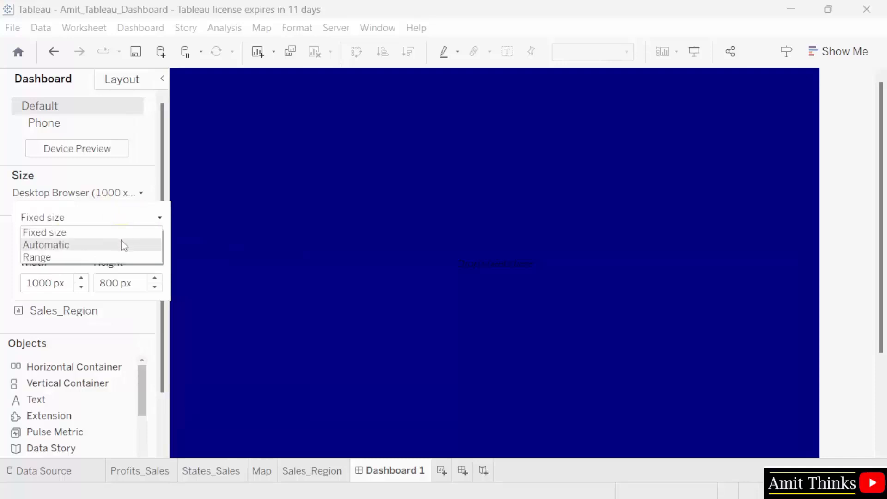
click(123, 246)
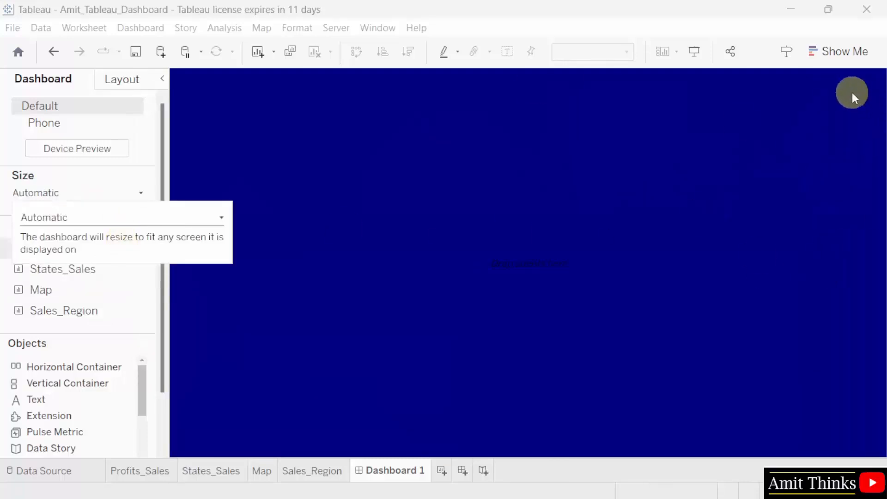
click(374, 421)
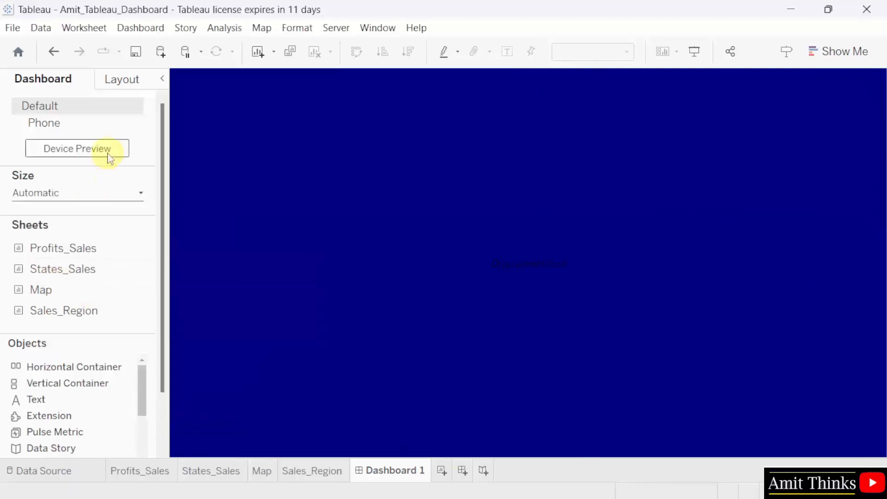
- Add a Performance Insights text title to the dashboard in white 15-point font
drag(61, 402, 286, 188)
drag(289, 136, 289, 85)
text(Performance Insights)
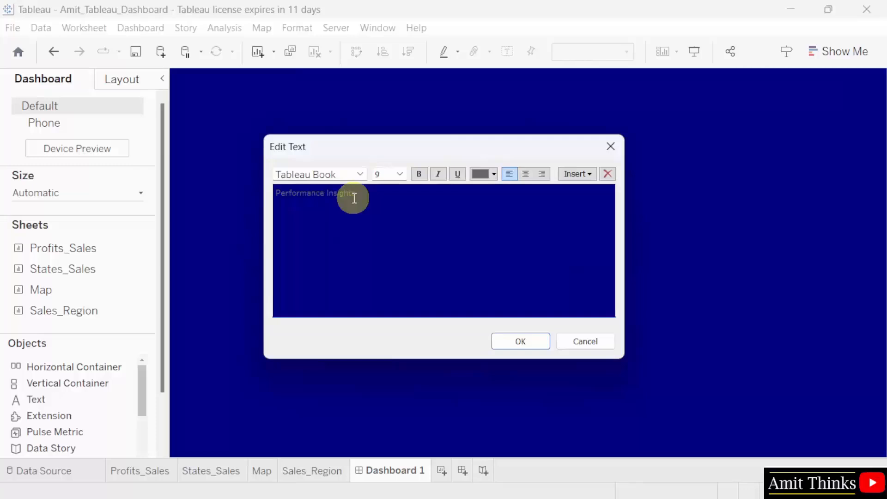
key(ctrl+a)
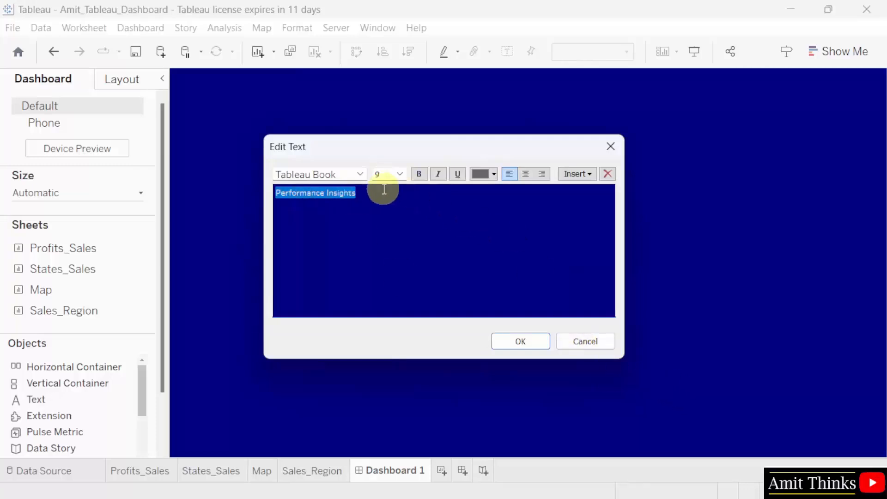
click(495, 178)
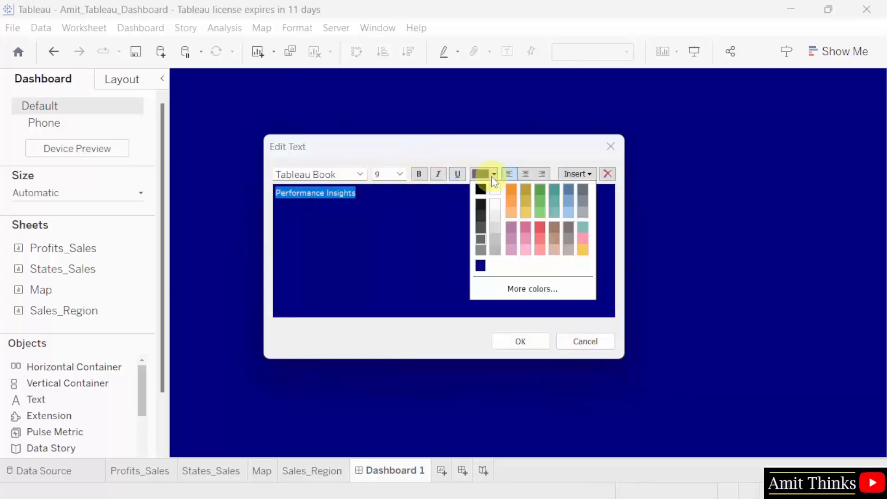
click(478, 186)
click(447, 222)
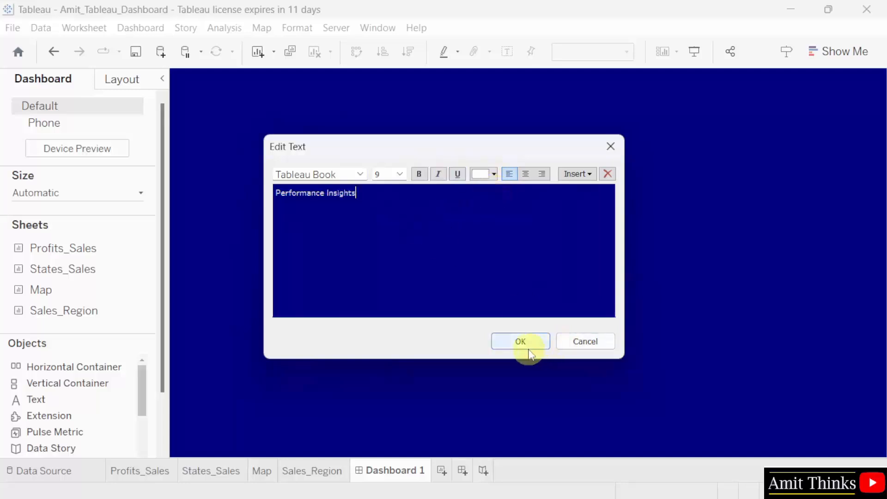
key(ctrl+a)
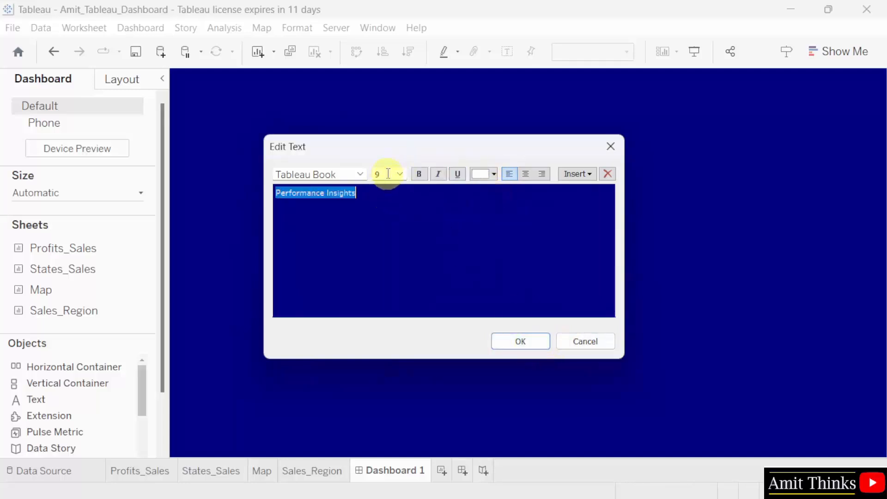
click(387, 174)
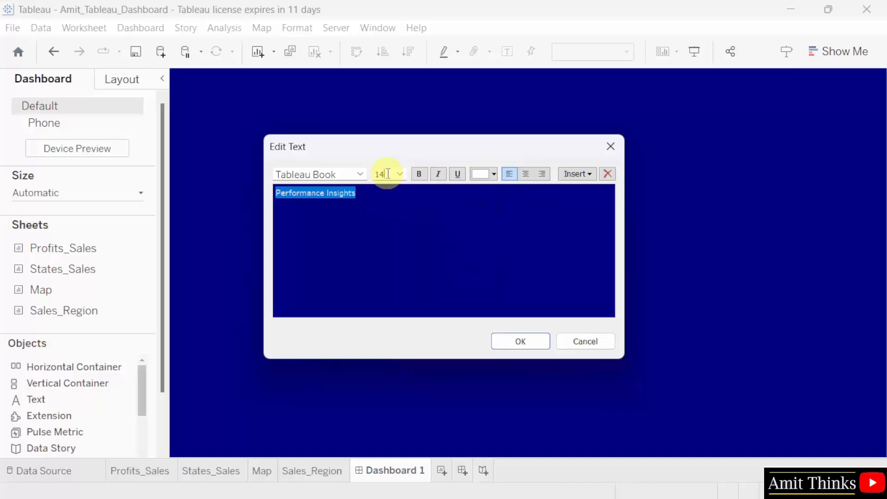
text(15)
click(483, 244)
click(532, 341)
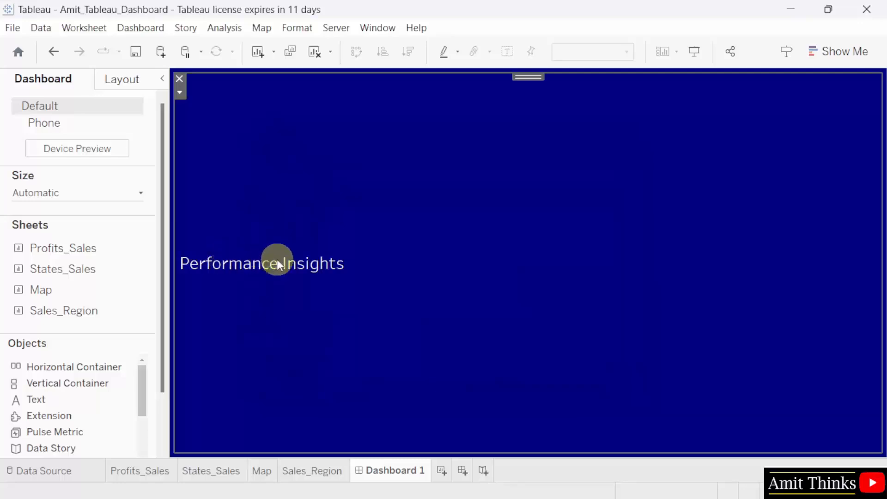
- Align the title text object to the top
right_click(378, 236)
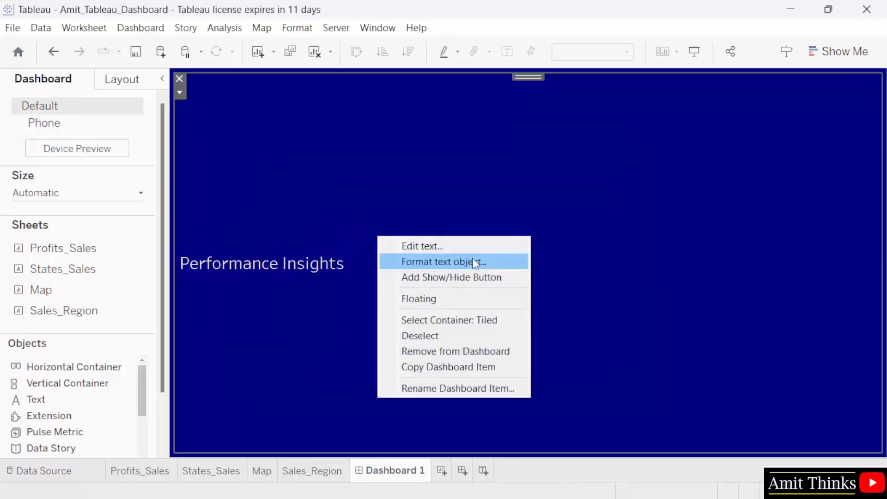
click(477, 262)
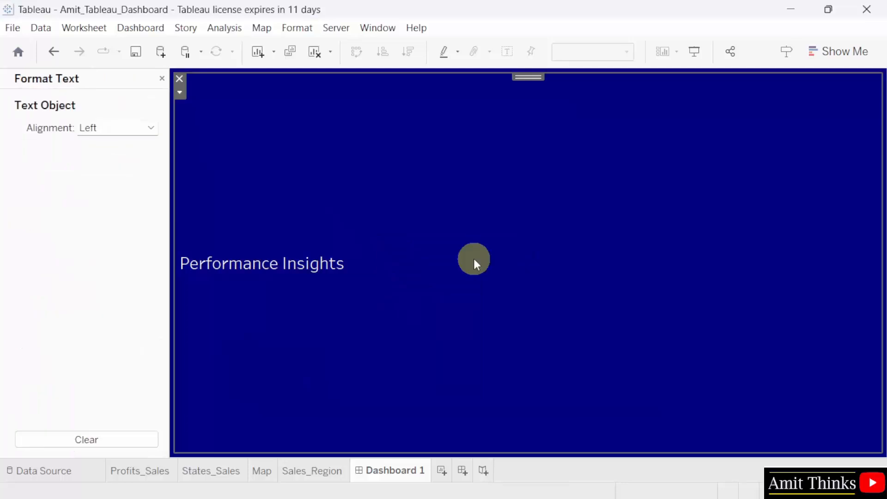
click(118, 132)
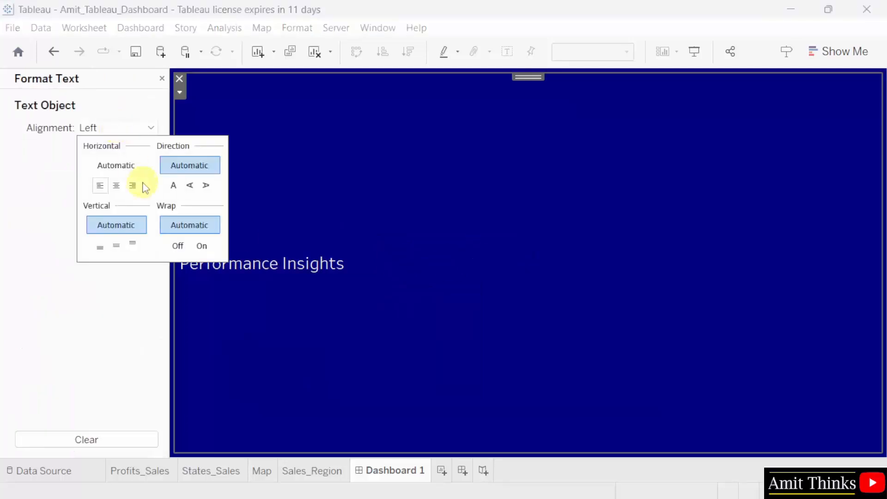
click(133, 246)
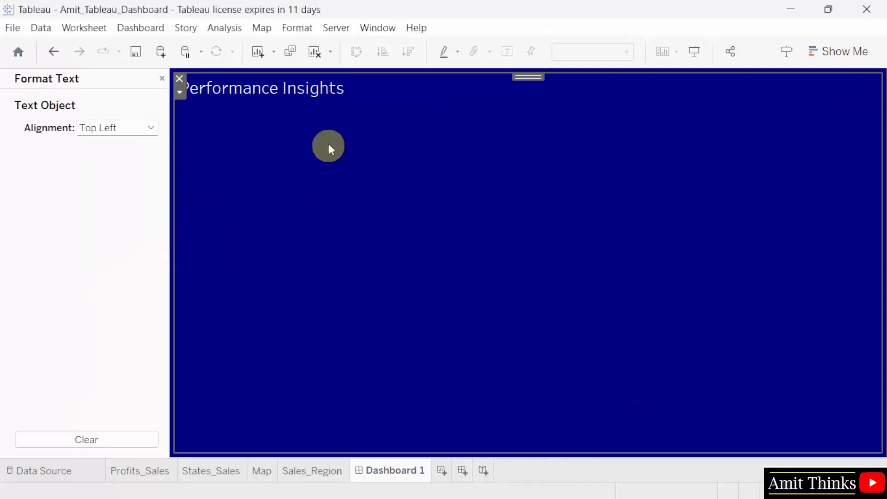
- Extend the title to 'Performance Insights - Superstore' and make it bold
double_click(340, 90)
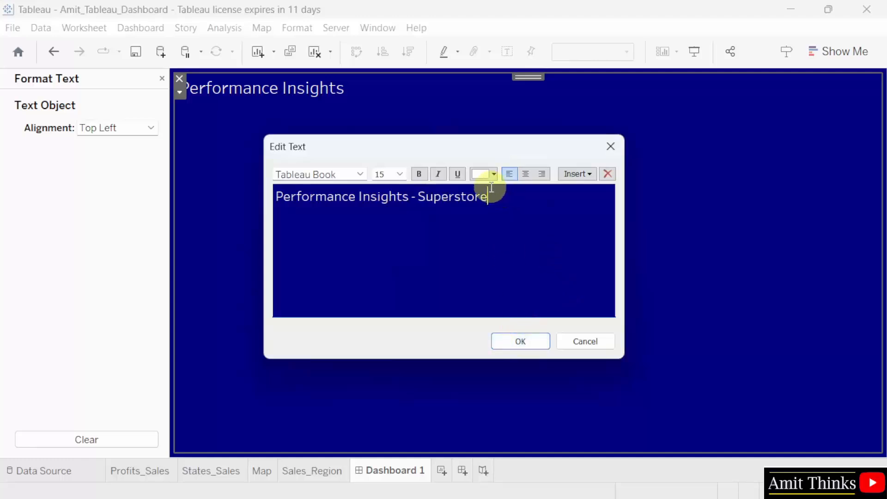
key(ctrl+a)
click(418, 174)
click(475, 209)
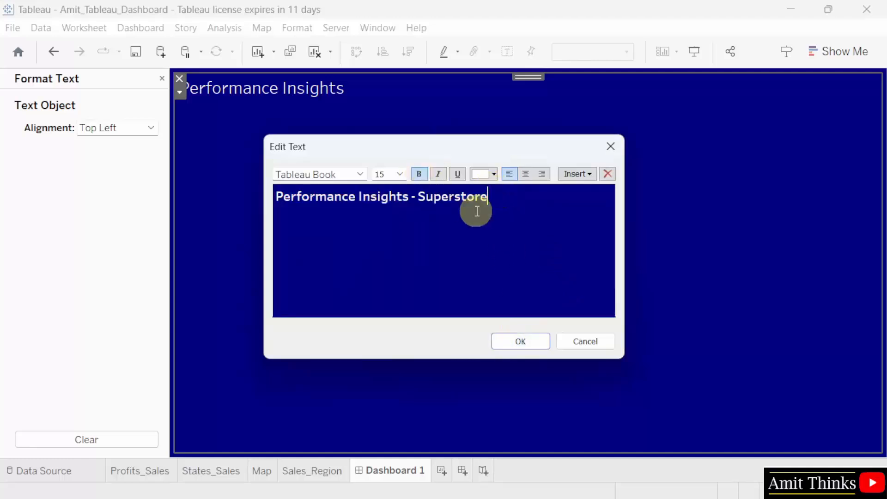
click(521, 342)
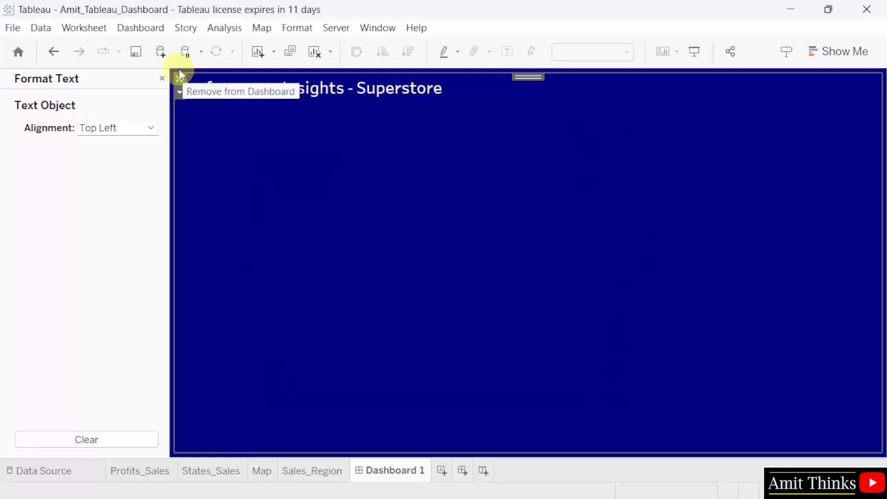
- Place the Profits_Sales sheet in the dashboard's left part
click(162, 78)
mouse_move(79, 252)
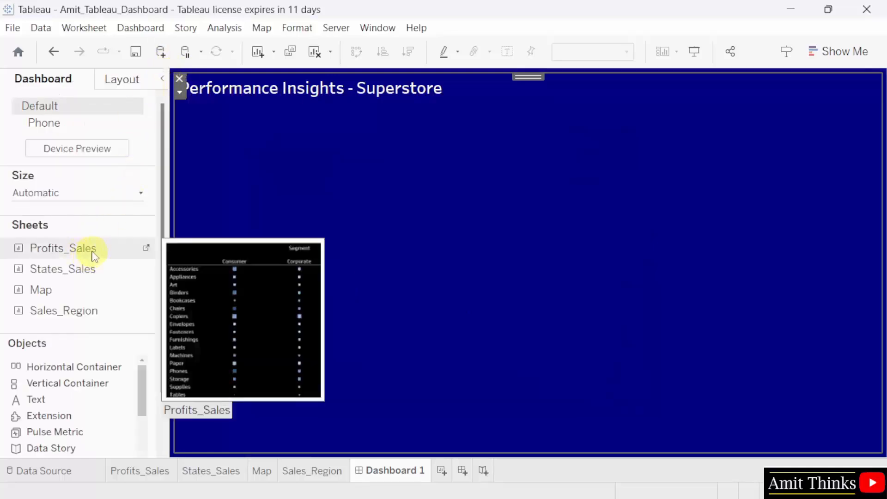
mouse_move(106, 270)
drag(84, 252, 267, 209)
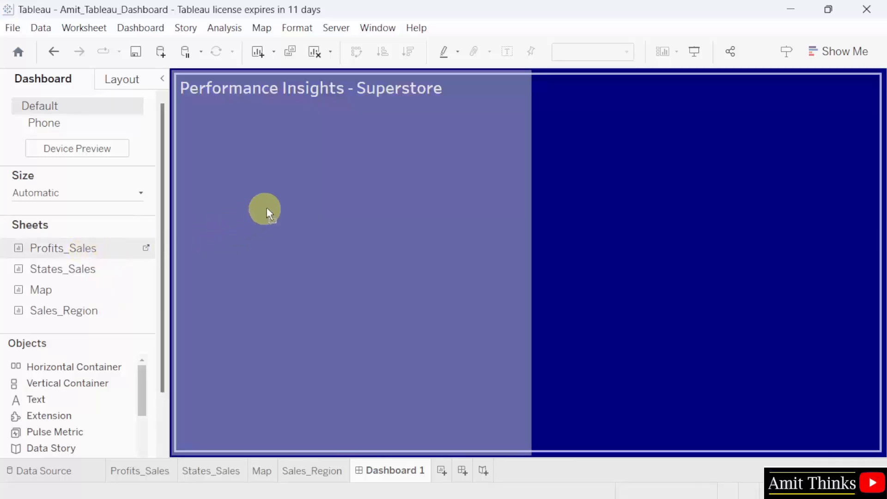
drag(306, 169, 306, 168)
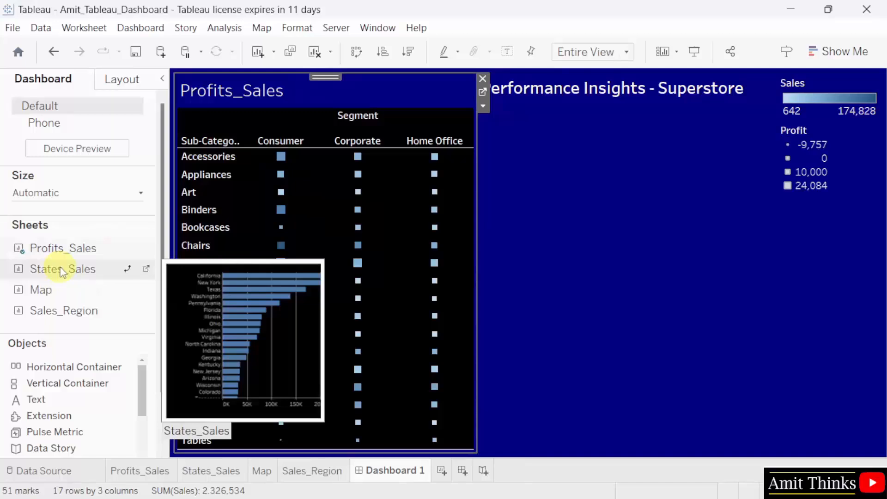
- Add States_Sales below it, Map lower right, and Sales_Region under the title, enlarging Sales_Region
mouse_move(61, 272)
mouse_down()
mouse_move(199, 268)
mouse_move(374, 420)
mouse_up()
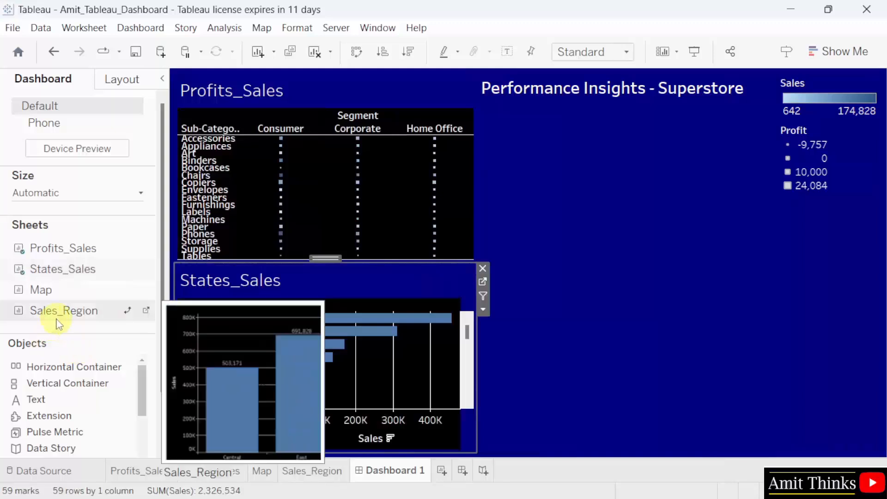
drag(57, 295, 584, 367)
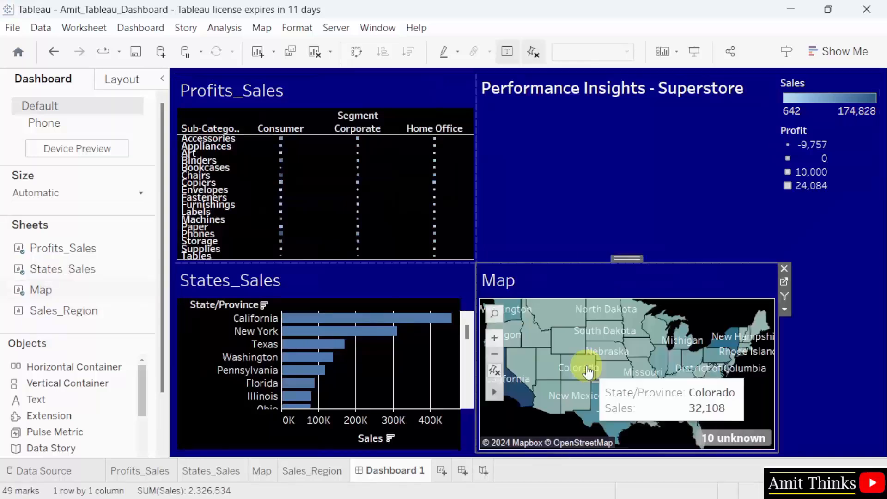
drag(75, 315, 607, 212)
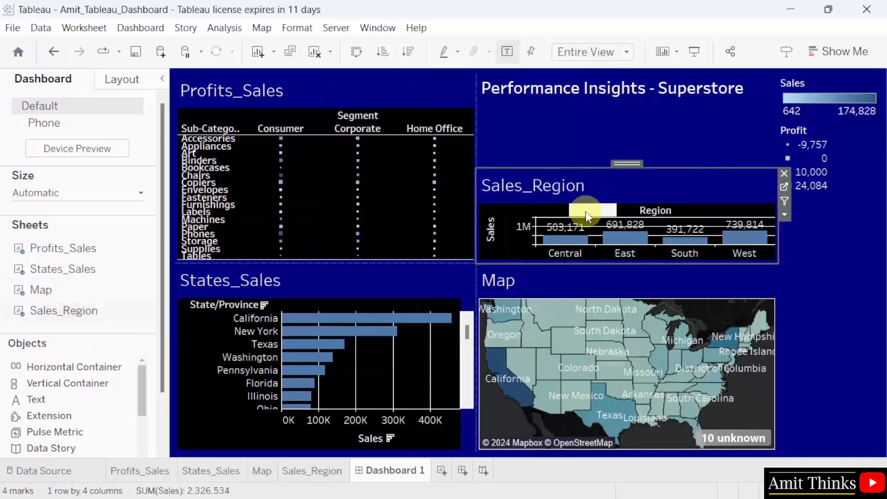
drag(632, 167, 630, 110)
- Recolour the 'Performance Insights - Superstore' title text yellow (#ffff00)
click(714, 98)
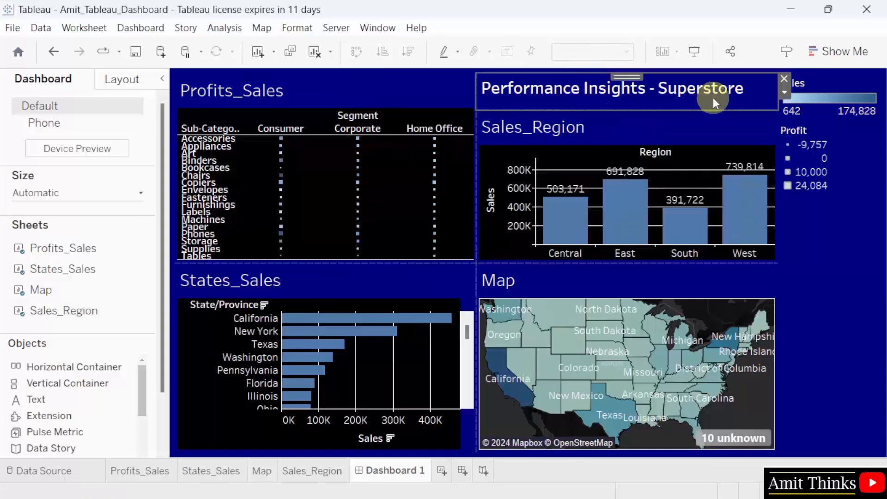
right_click(689, 90)
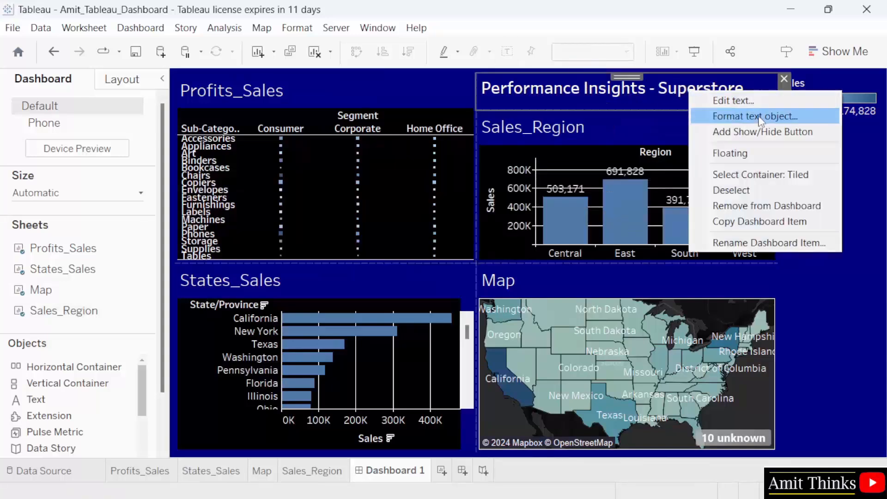
click(748, 101)
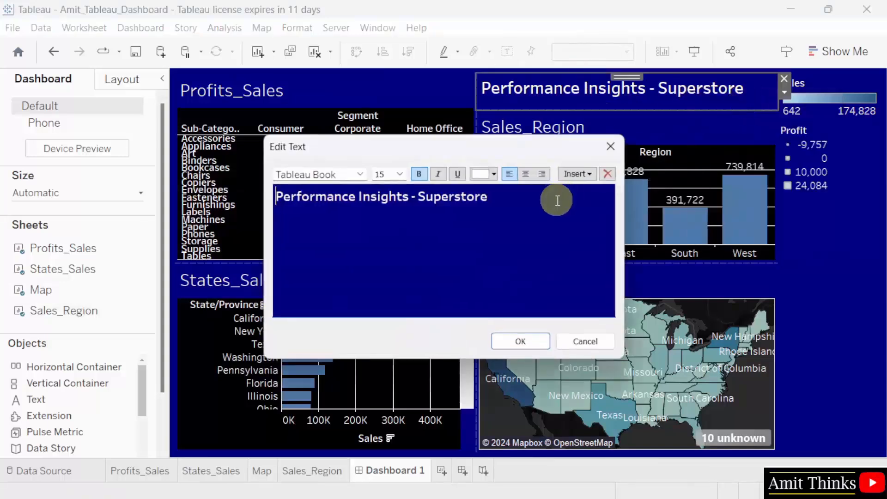
triple_click(492, 199)
drag(508, 200, 263, 199)
click(494, 174)
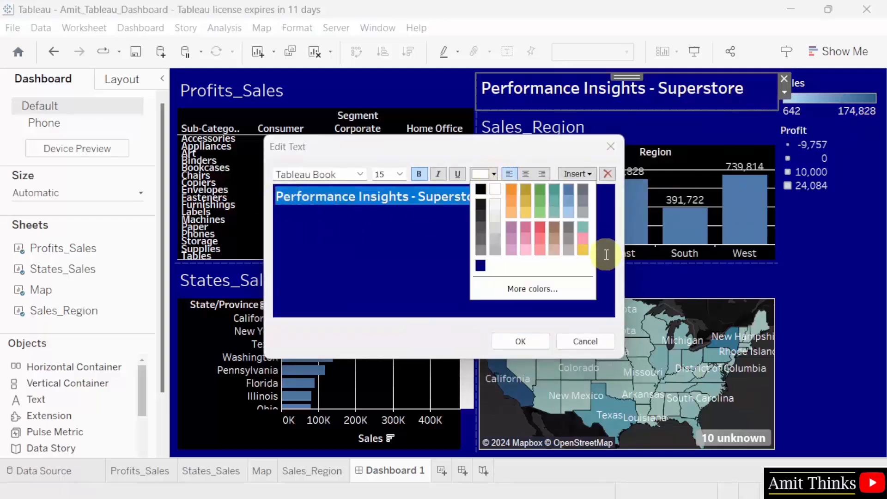
click(532, 289)
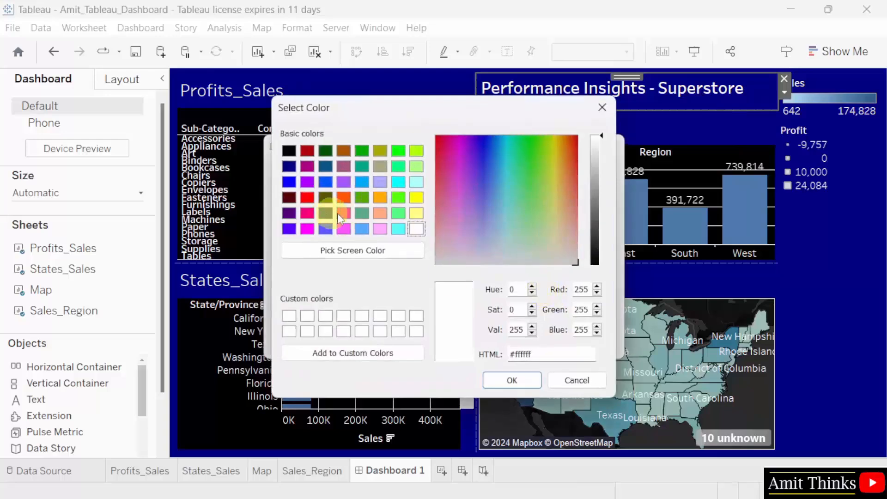
click(417, 198)
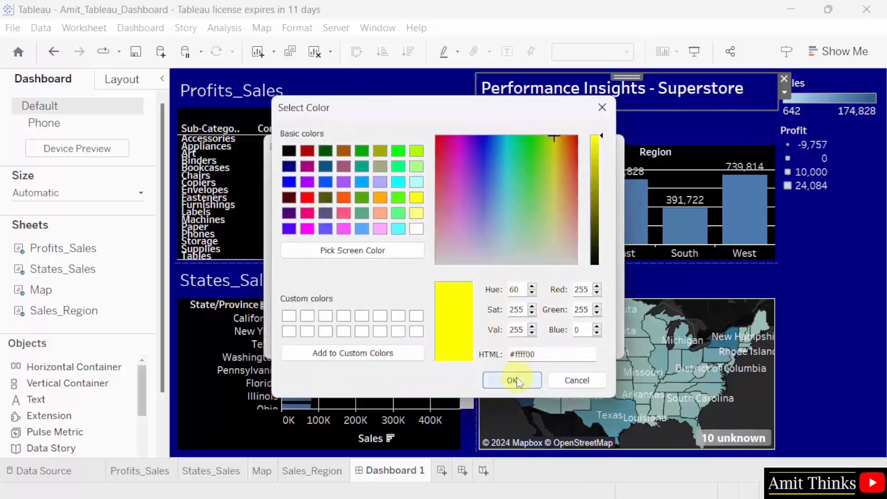
click(512, 380)
click(536, 340)
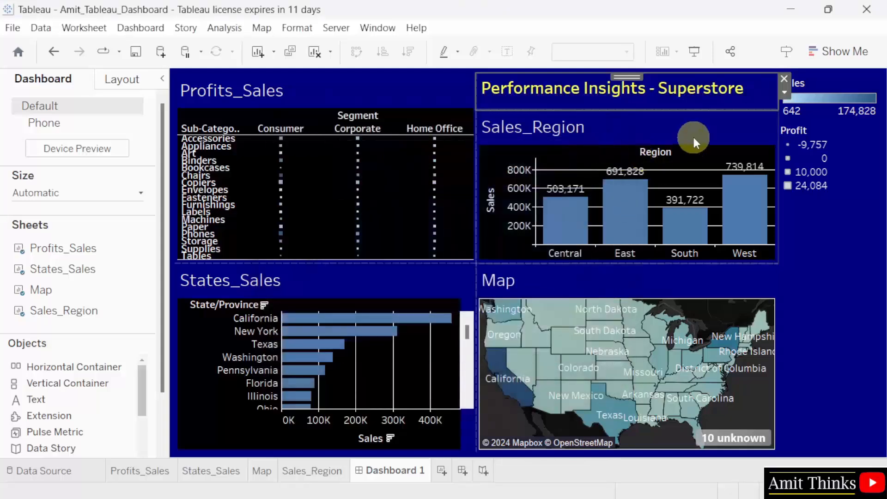
click(825, 245)
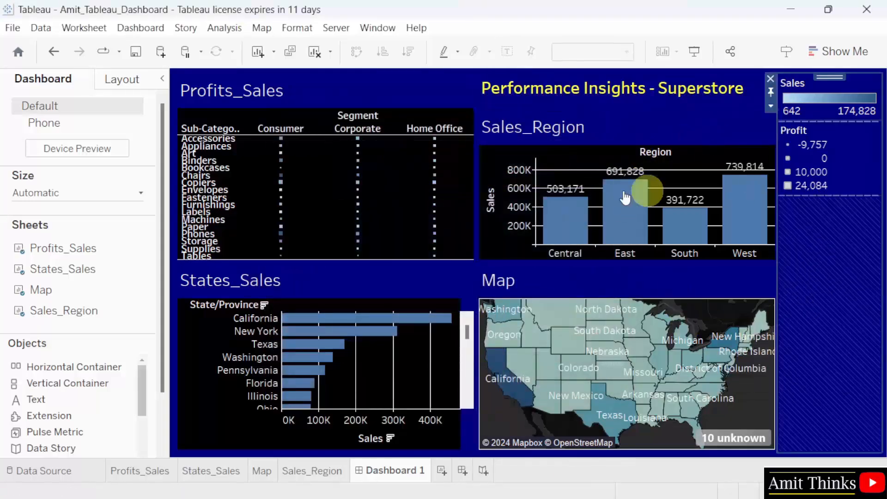
- Make the Profits_Sales table taller and set the dashboard title to floating, moving it aside
click(364, 88)
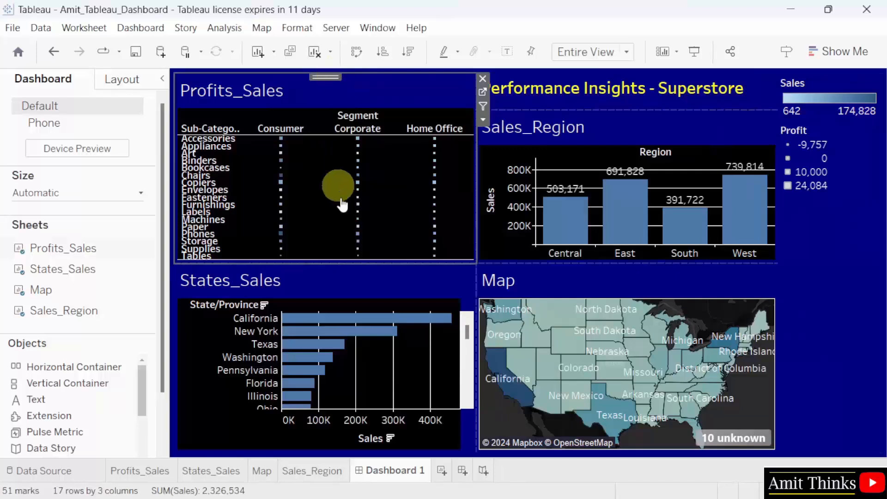
drag(345, 262, 345, 287)
click(638, 97)
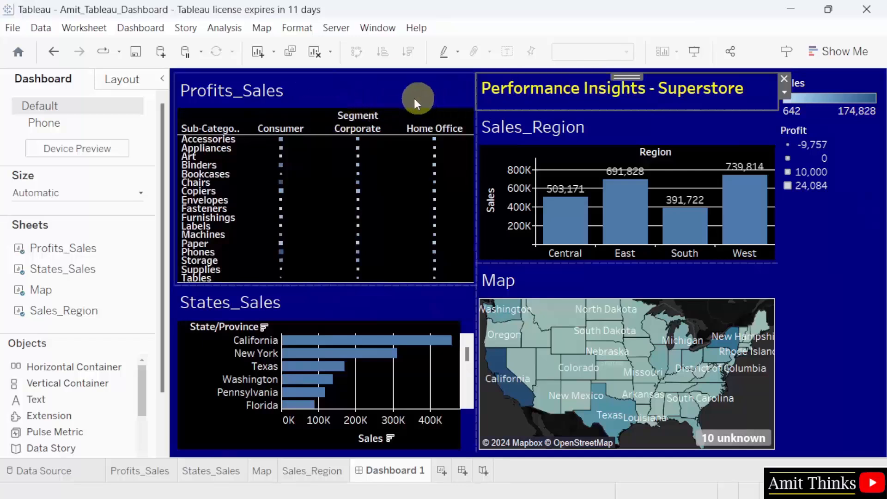
right_click(520, 90)
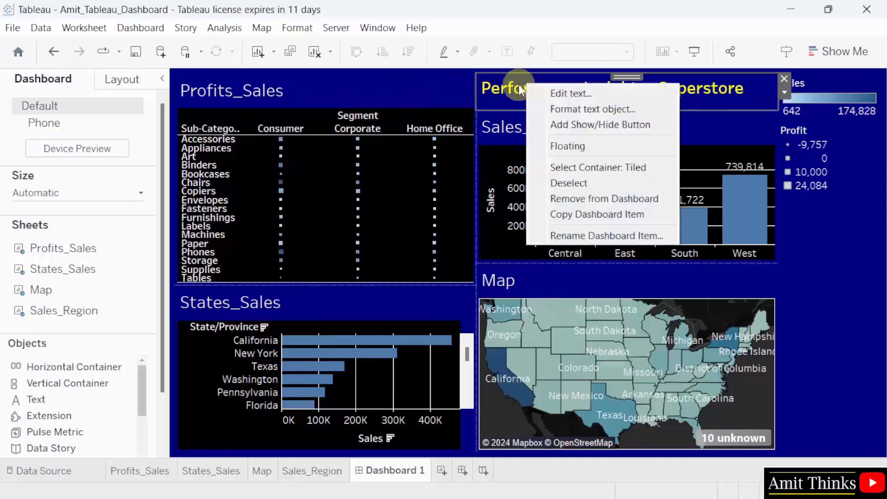
click(573, 146)
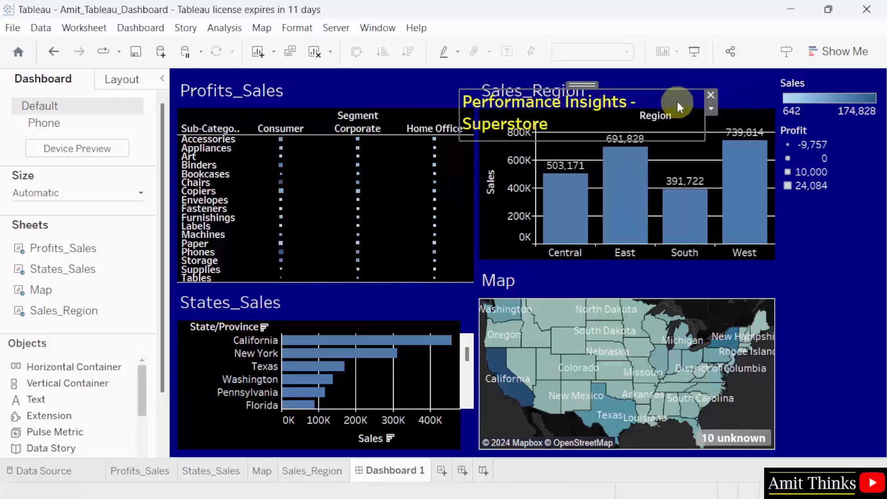
drag(534, 111, 847, 187)
- Set the Sales and Profit legends to floating and move them below the title
right_click(857, 86)
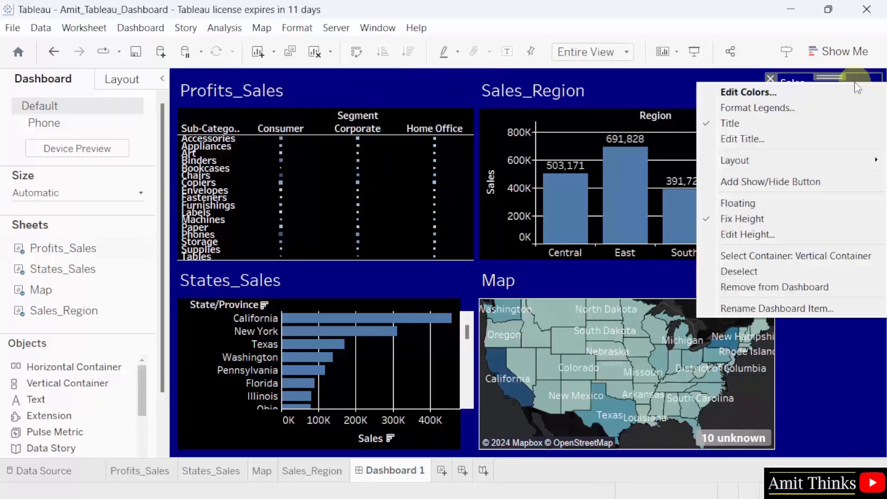
click(756, 201)
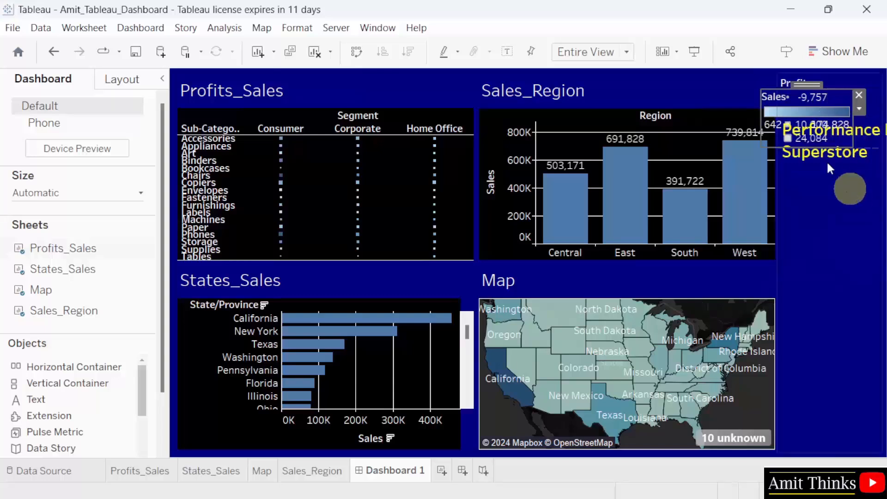
drag(807, 84, 825, 215)
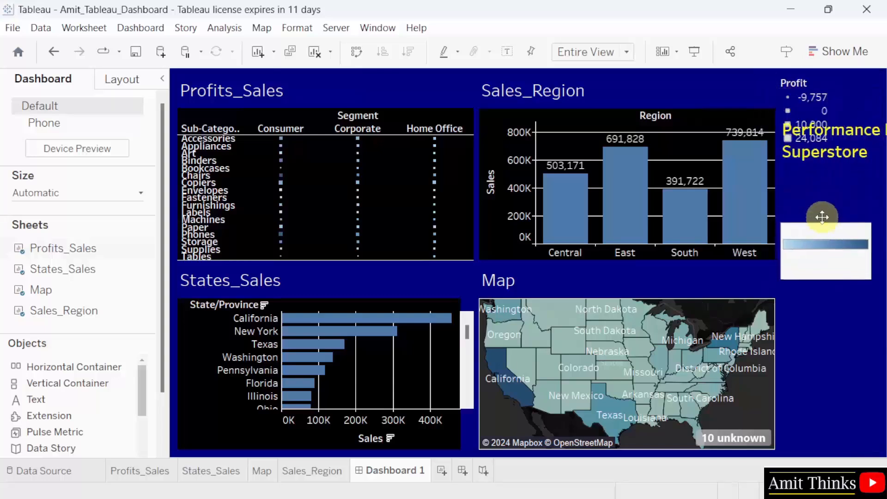
click(821, 97)
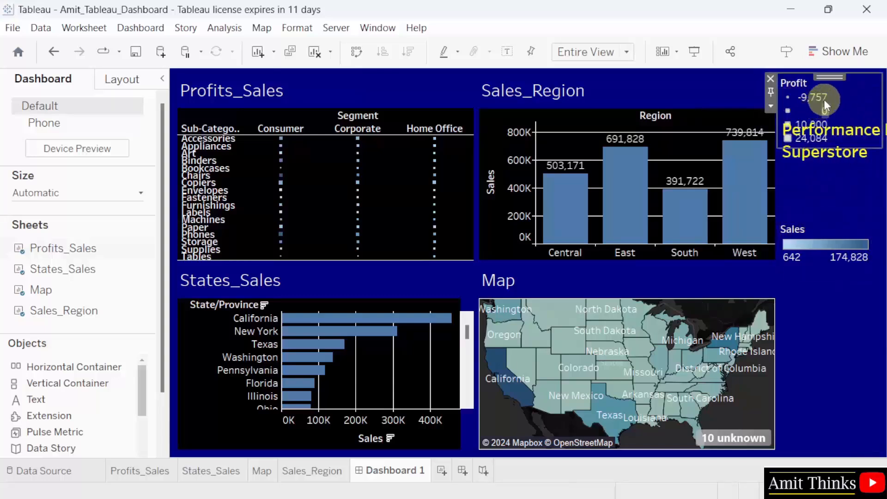
right_click(829, 74)
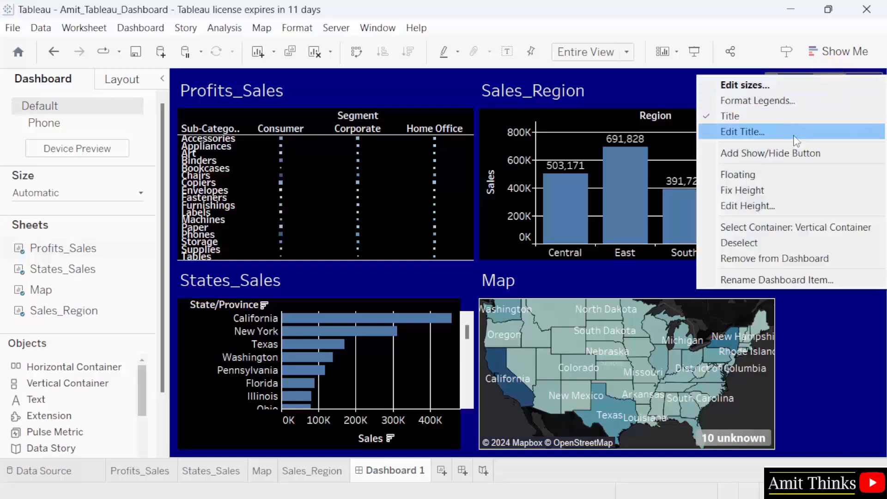
click(793, 175)
drag(832, 93, 838, 289)
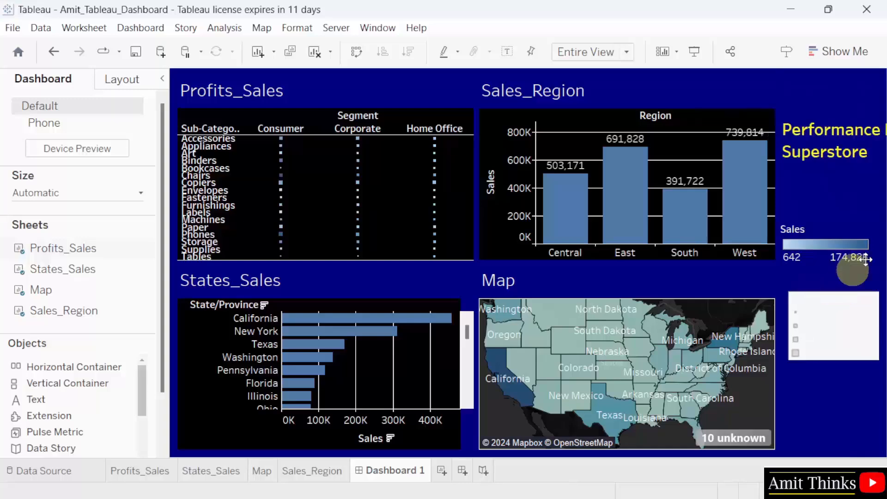
- Move the title container to the left edge and stack the Sales then Profit legends beneath it
click(850, 146)
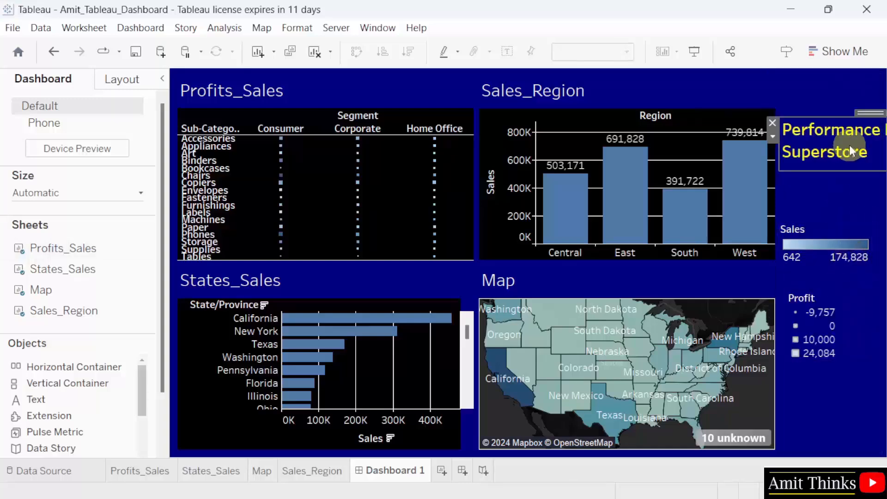
click(835, 77)
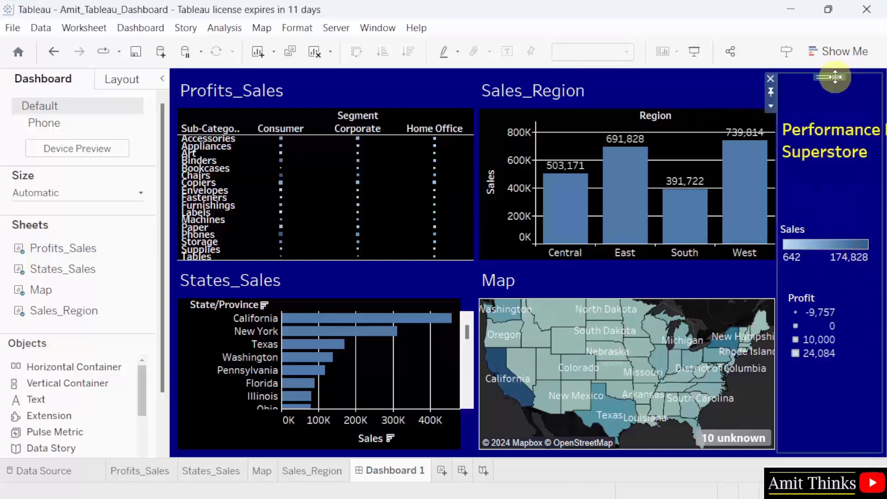
mouse_move(835, 77)
mouse_down()
mouse_move(744, 94)
mouse_move(216, 108)
mouse_move(190, 120)
mouse_up()
click(341, 284)
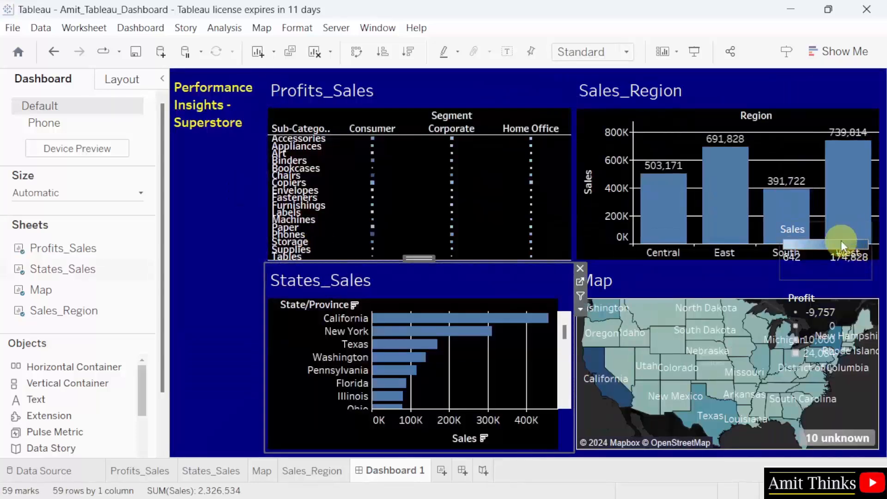
click(819, 245)
drag(826, 218, 216, 147)
click(843, 313)
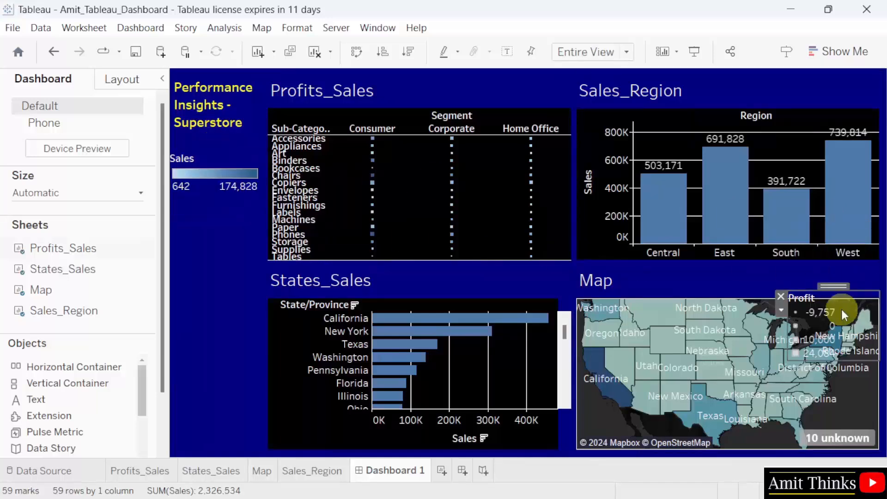
drag(835, 287, 217, 240)
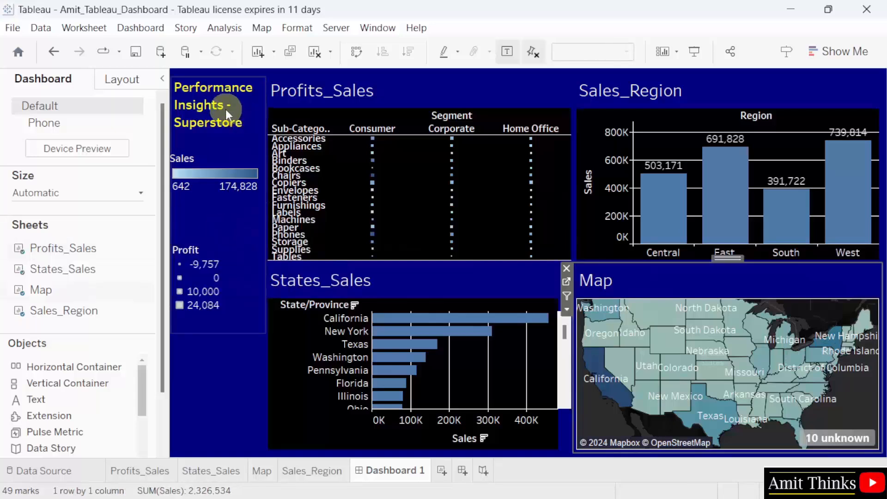
- Centre-align the dashboard title text
click(225, 109)
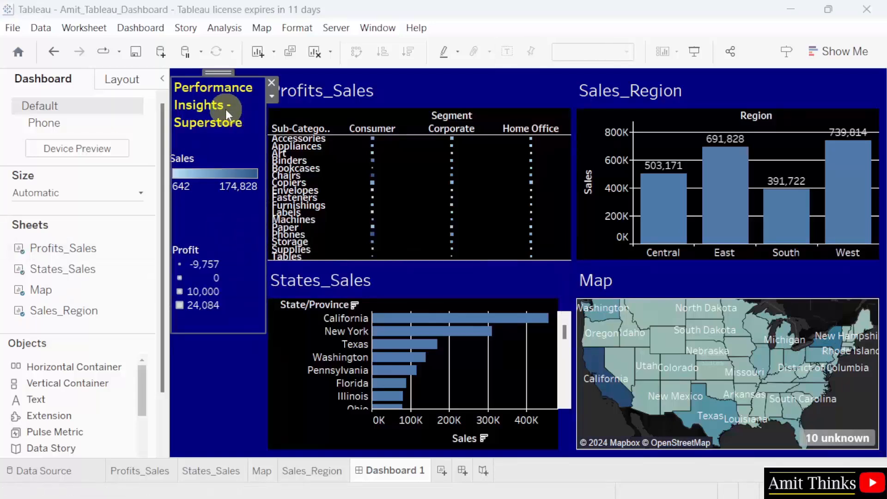
double_click(226, 109)
drag(458, 194, 273, 195)
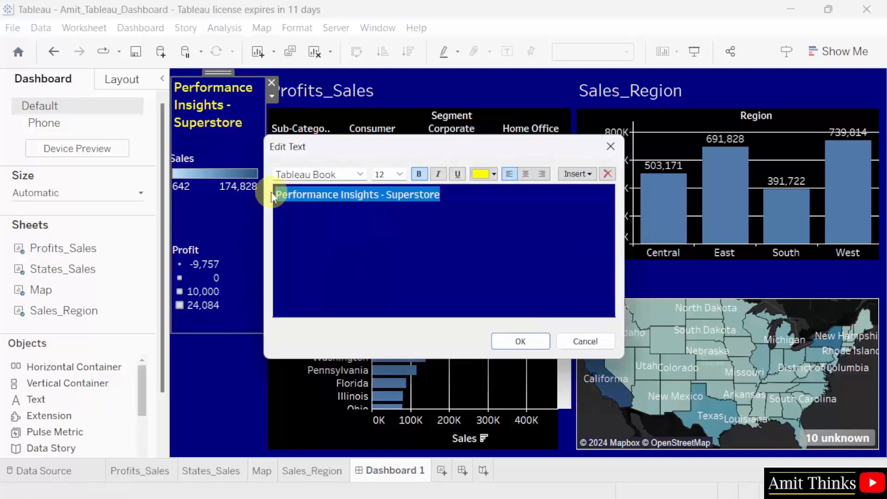
click(525, 177)
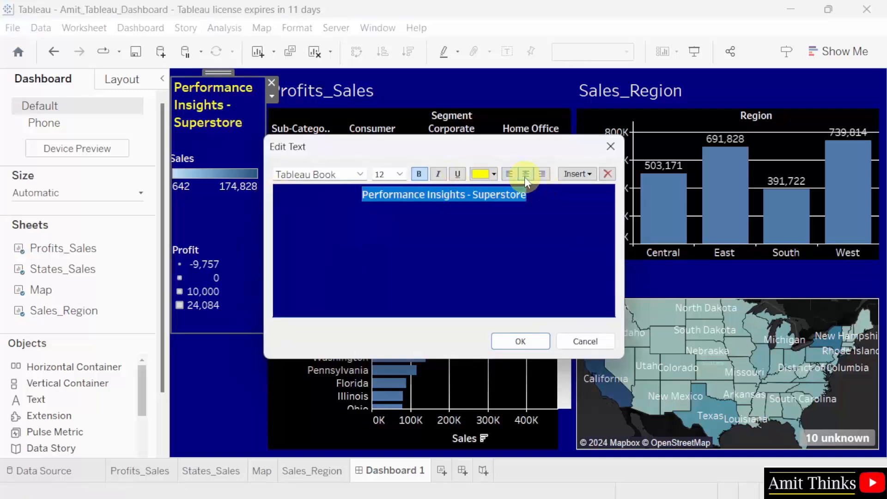
click(535, 340)
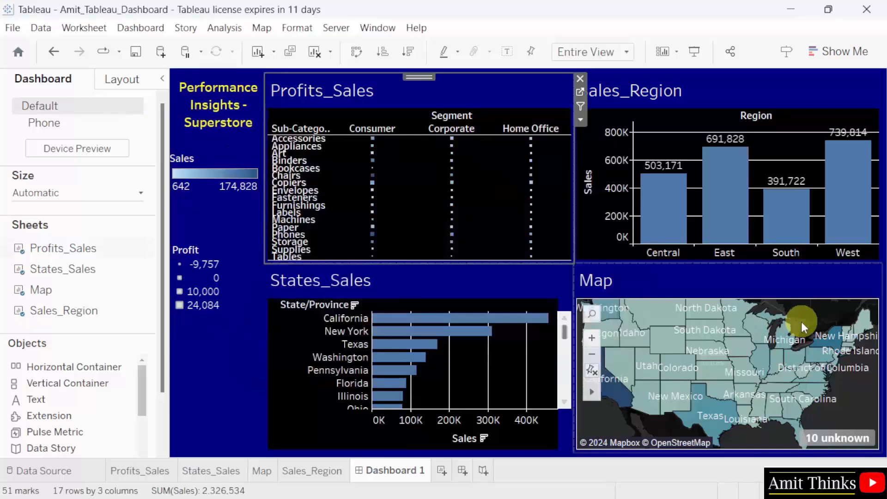
click(593, 356)
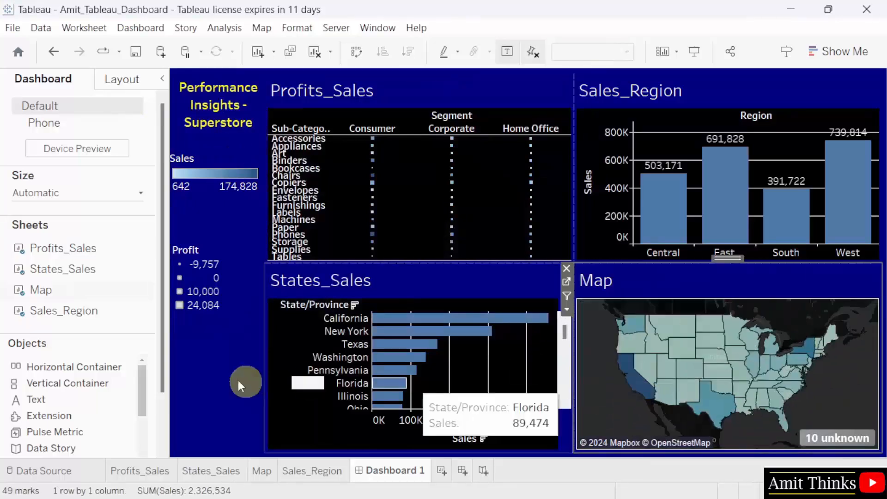
click(216, 175)
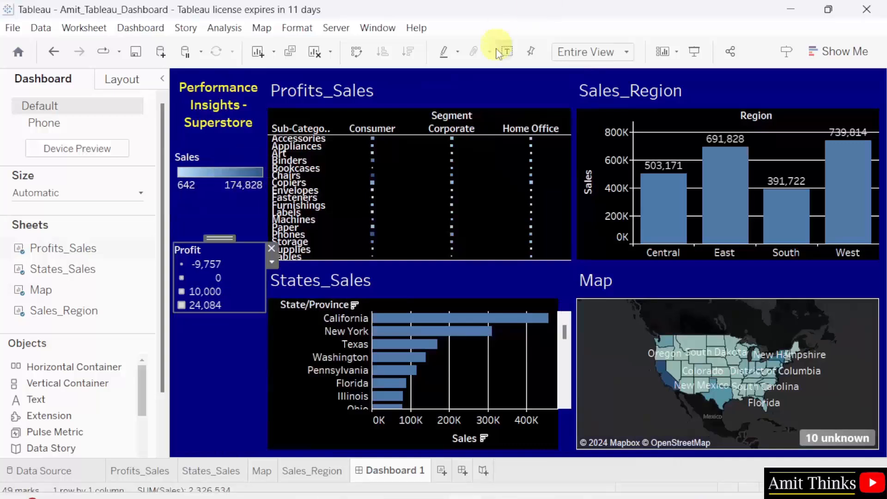
click(345, 90)
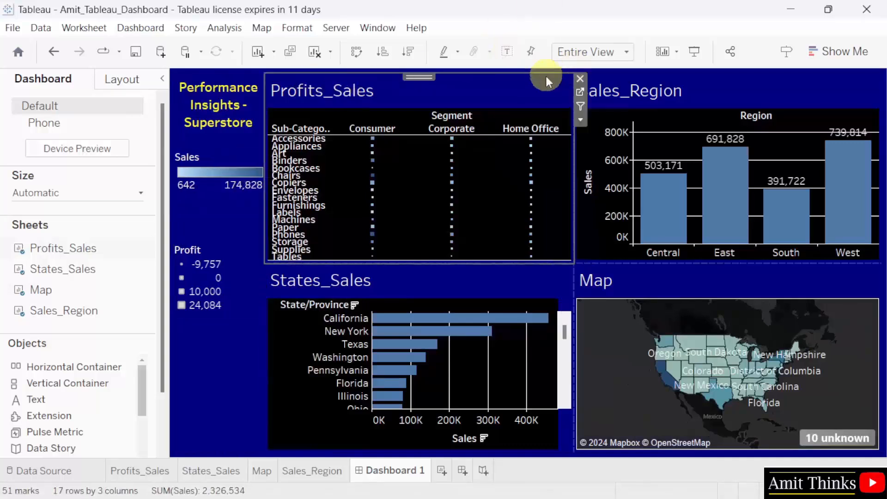
click(581, 119)
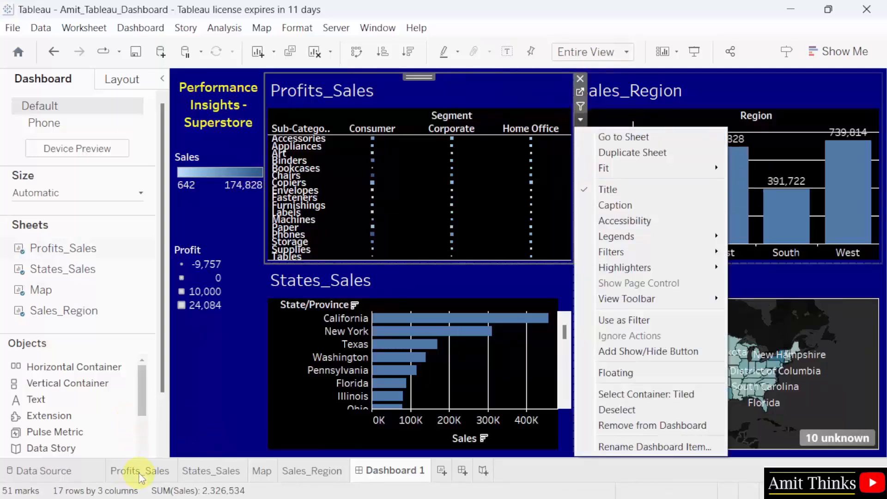
mouse_move(688, 172)
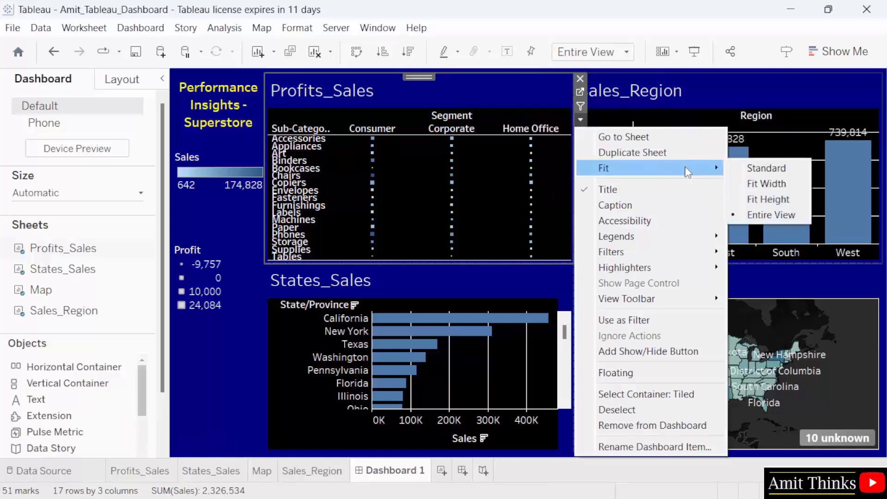
click(766, 170)
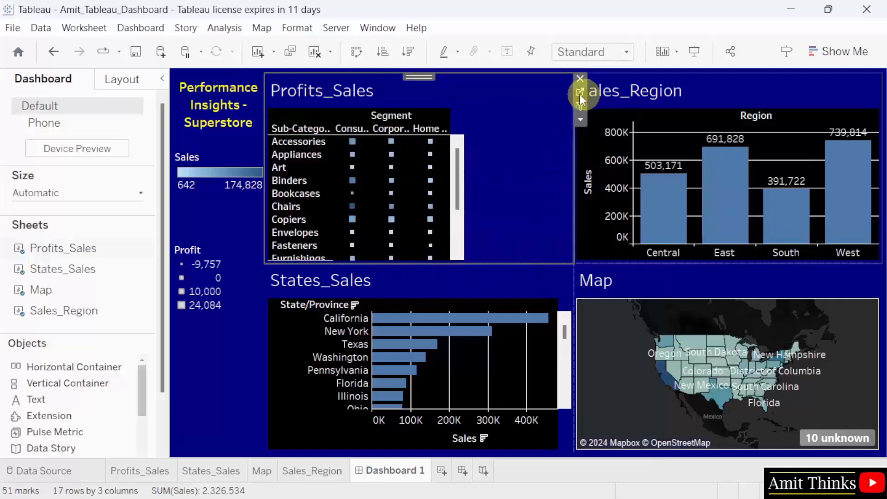
click(581, 118)
mouse_move(657, 170)
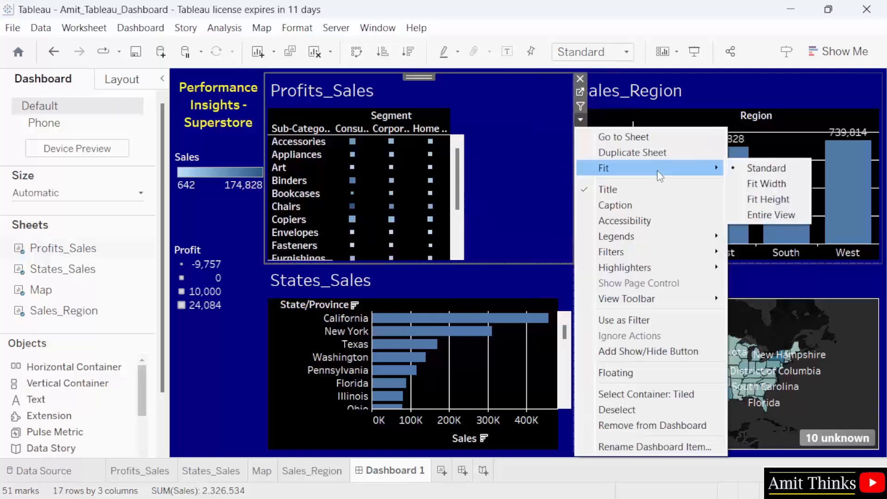
click(763, 214)
click(393, 93)
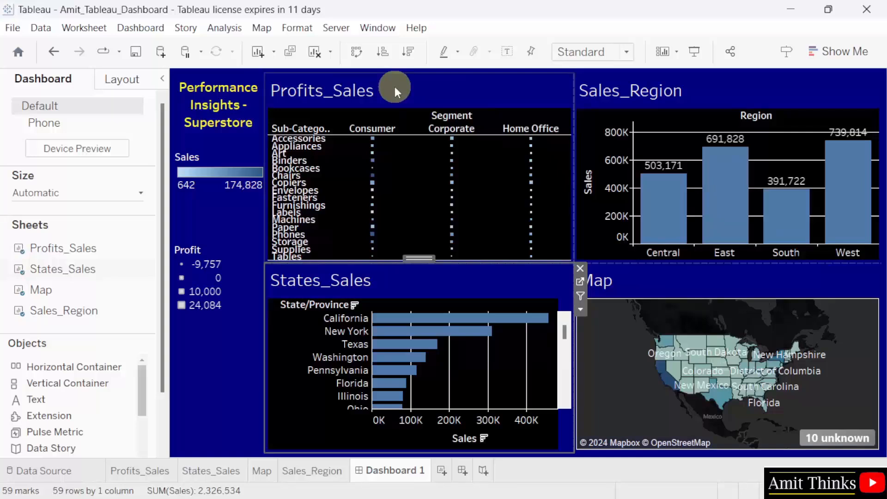
- Replace the Profits_Sales title's sheet-name field with 'SubCategory Profil and Sales by Segment' and apply
double_click(368, 91)
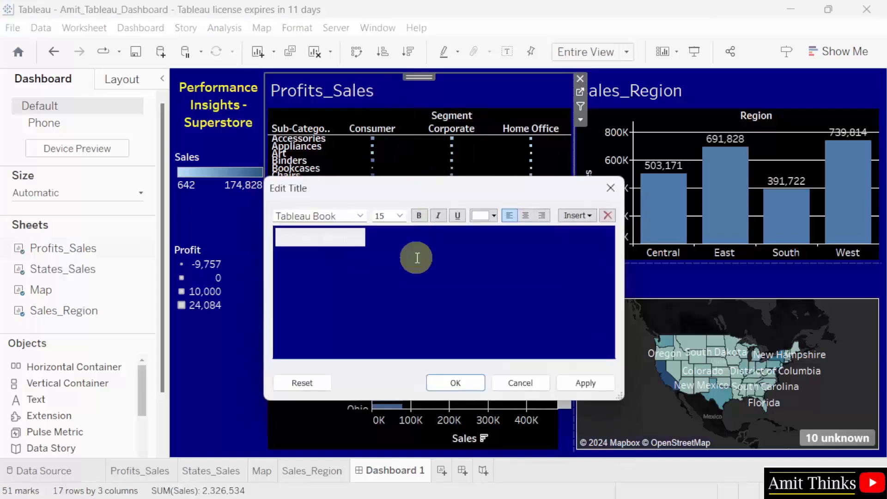
text(Profil a)
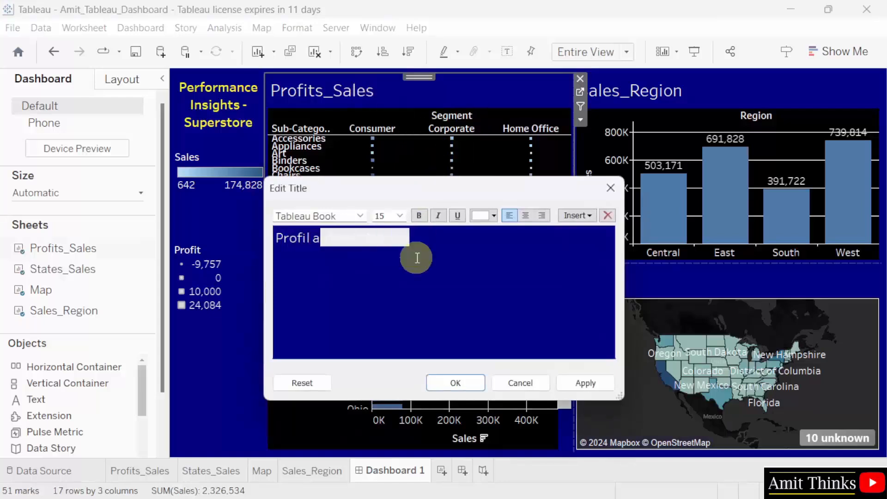
text(nd Sales by)
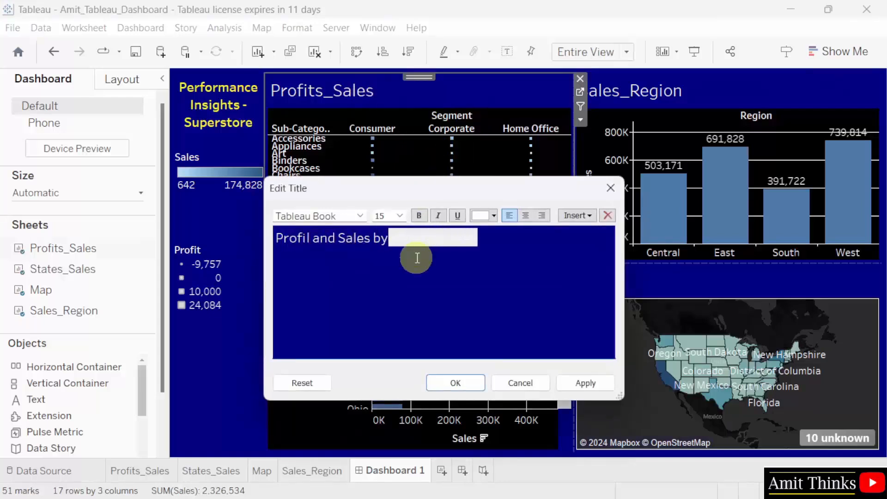
text( Segment)
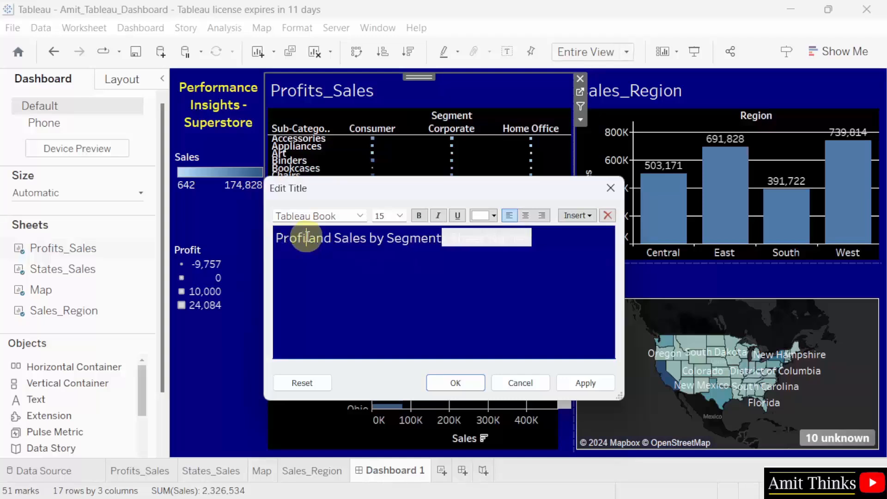
key(Home)
text(SubCategory)
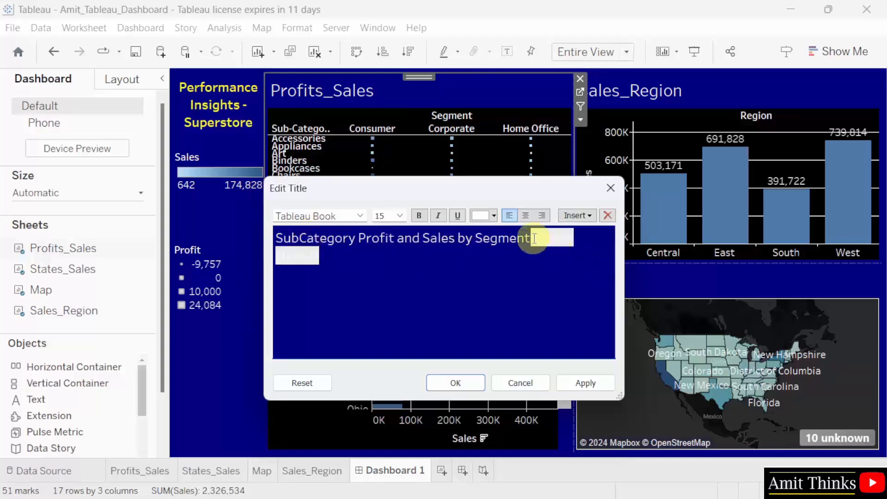
drag(536, 238, 561, 259)
key(BackSpace)
click(586, 383)
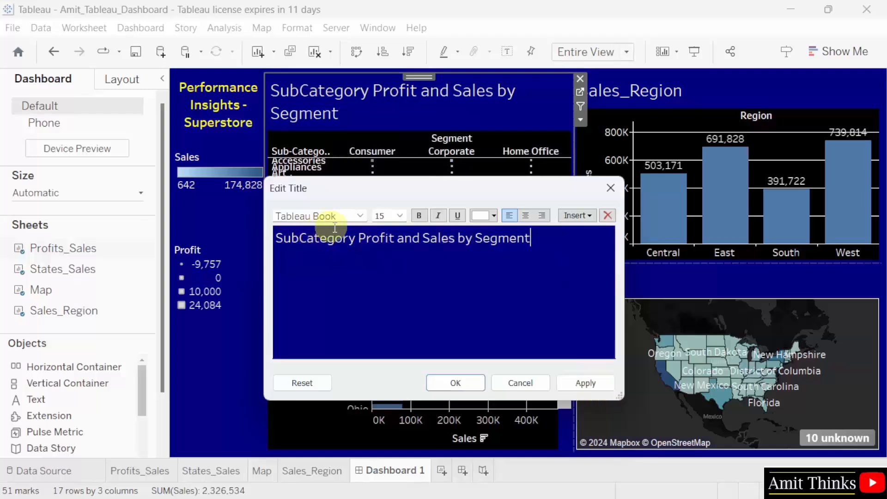
- Remove 'SubCategory' so the title reads 'Profit and Sales by Segment', and confirm
drag(357, 238, 257, 233)
key(BackSpace)
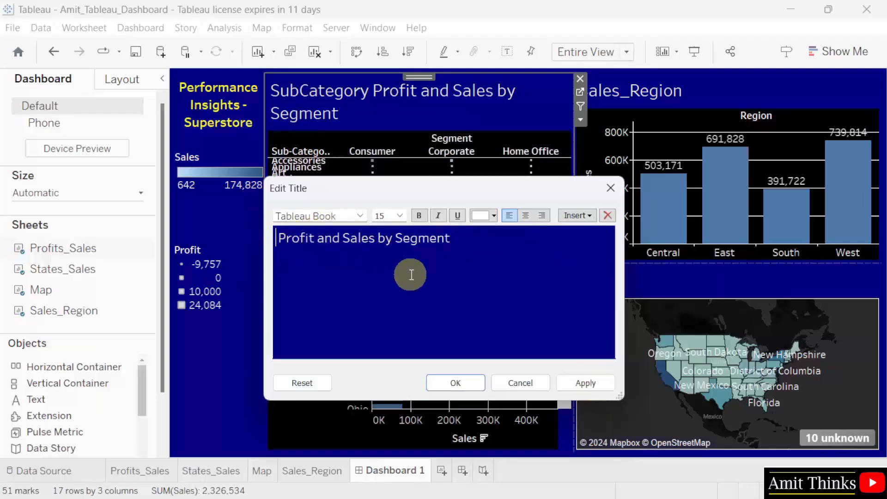
key(Delete)
click(383, 237)
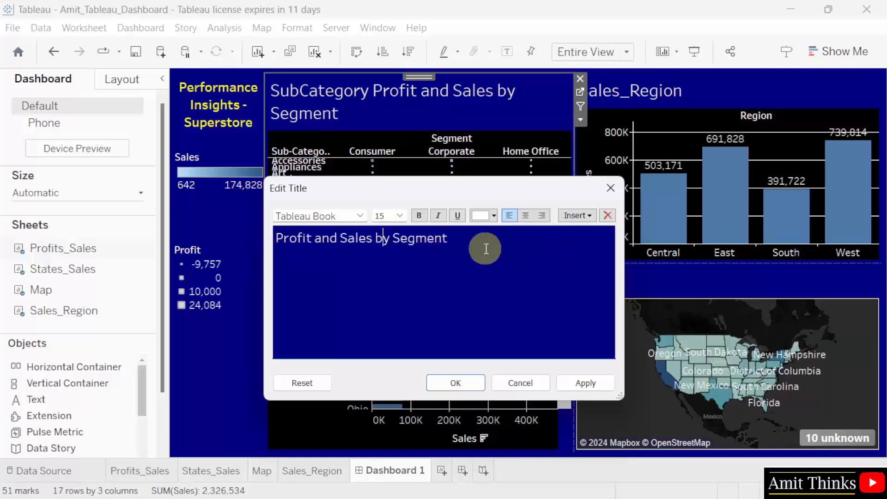
click(586, 383)
click(442, 250)
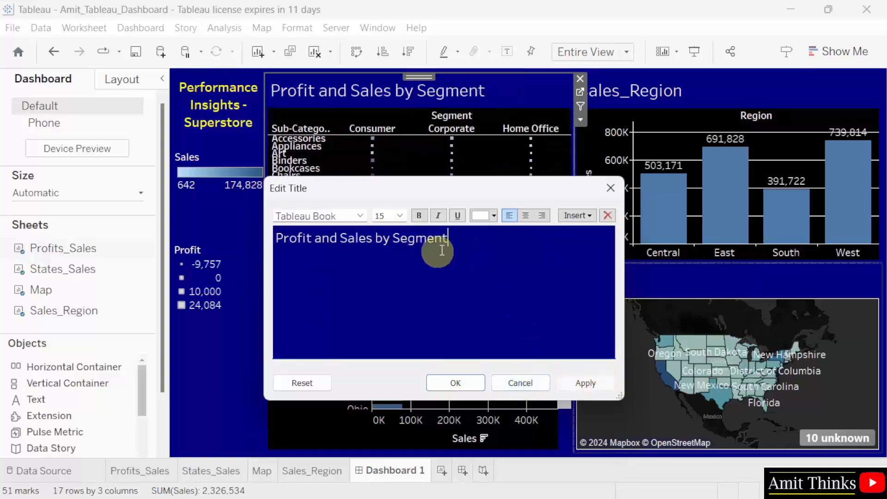
click(447, 389)
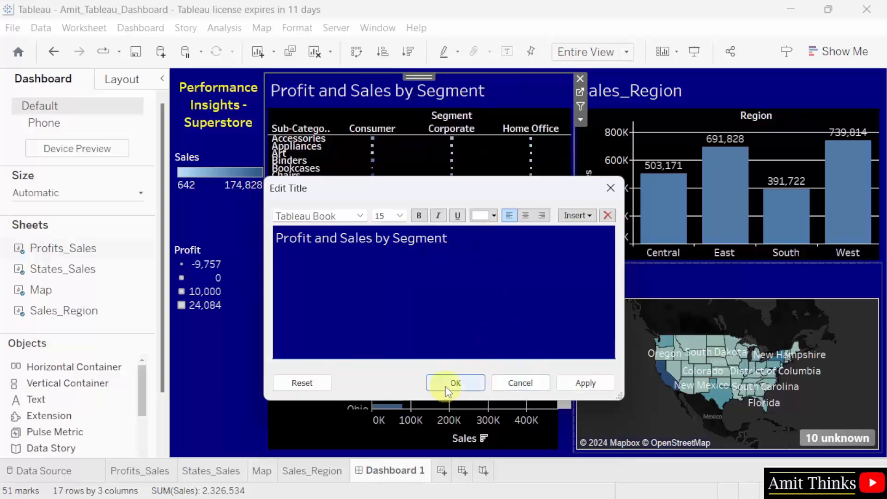
click(654, 88)
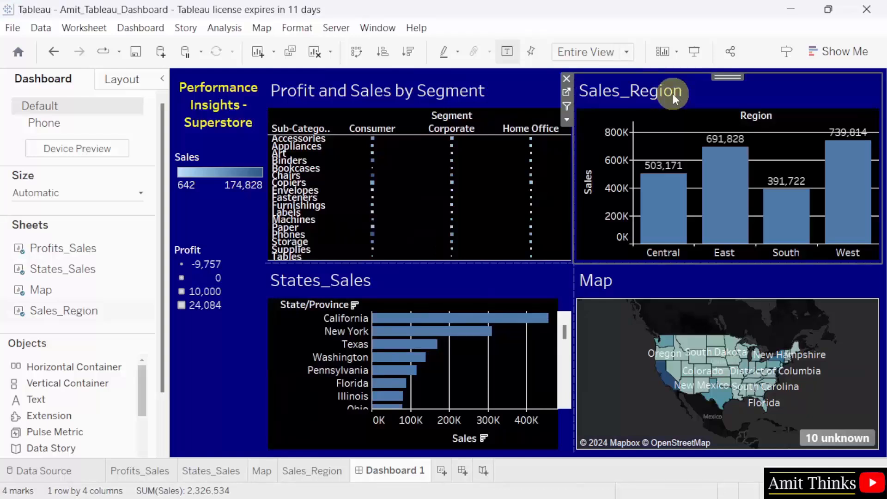
- Retitle the Sales_Region sheet 'Sales by Region', removing the sheet-name field
double_click(672, 93)
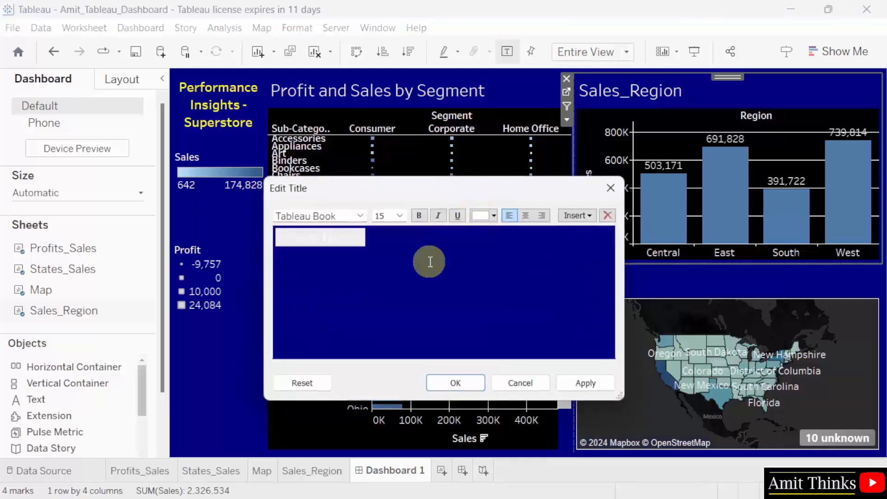
text(Sales)
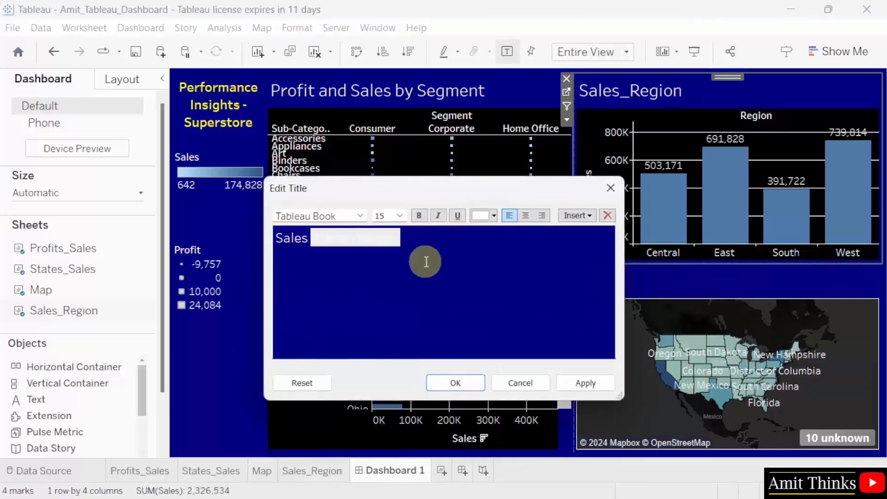
text( by Region)
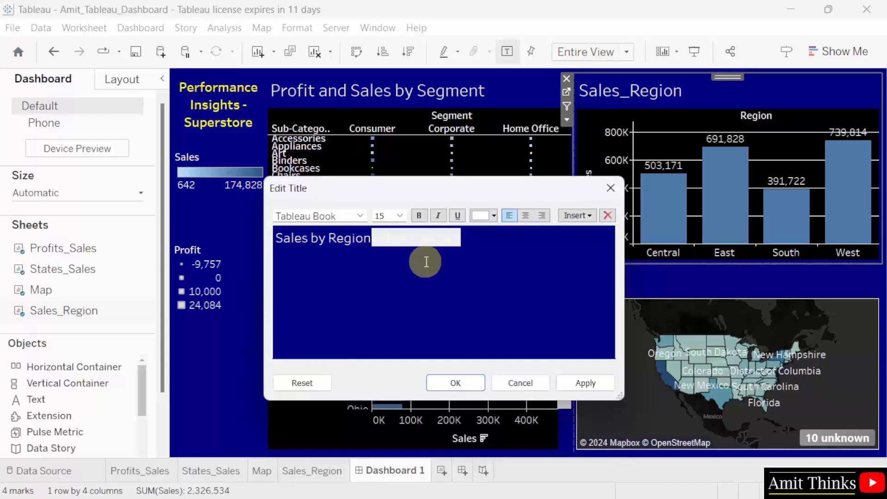
key(BackSpace)
key(Delete)
key(Delete)
key(Delete)
key(Delete)
key(Delete)
key(Delete)
key(Delete)
key(Delete)
key(Delete)
key(Delete)
key(Delete)
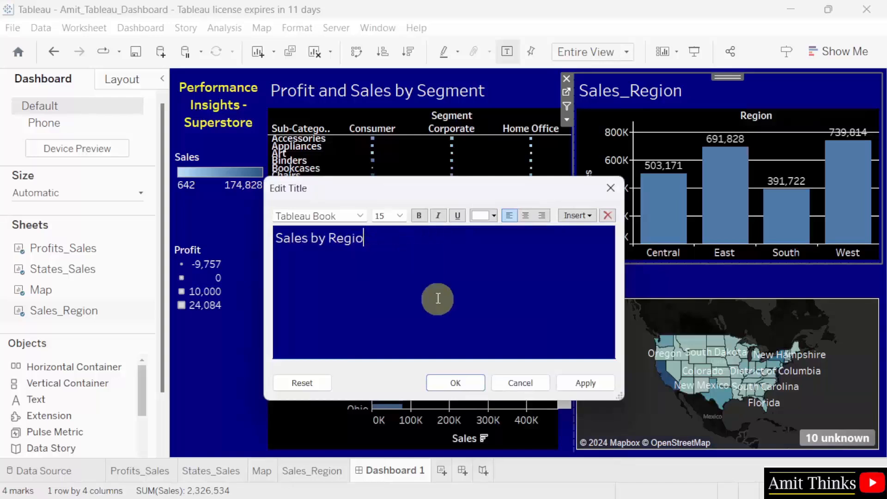
text(n)
click(475, 385)
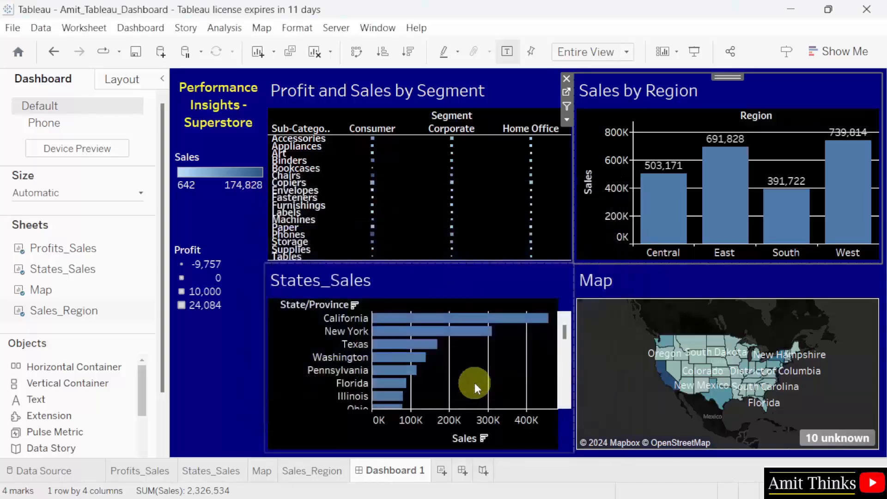
- Retitle the States_Sales sheet 'Sales by States', removing the sheet-name field
click(373, 280)
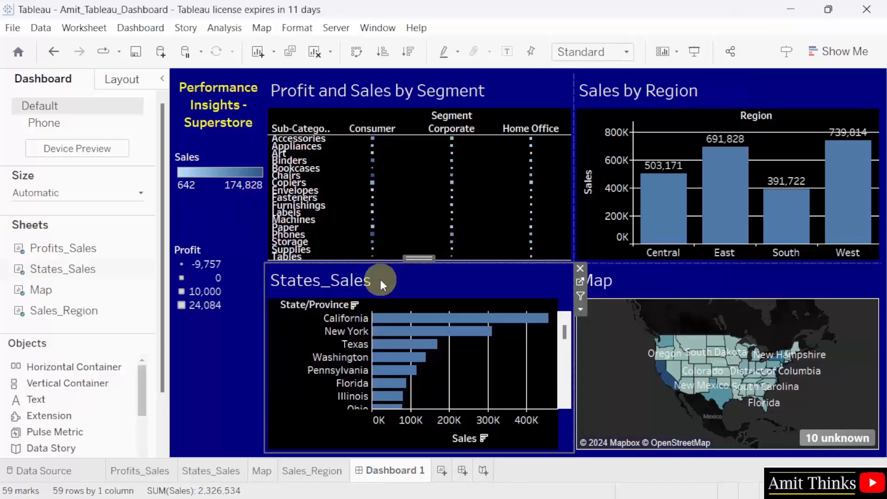
double_click(381, 279)
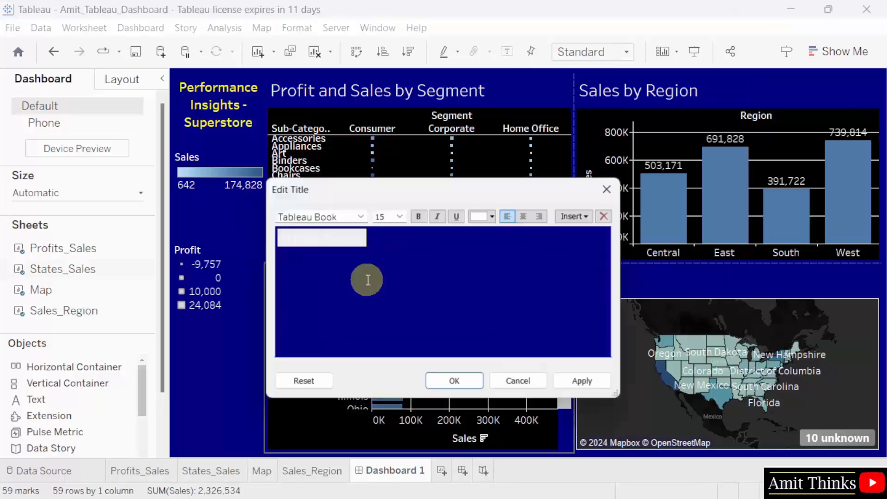
text(Sales)
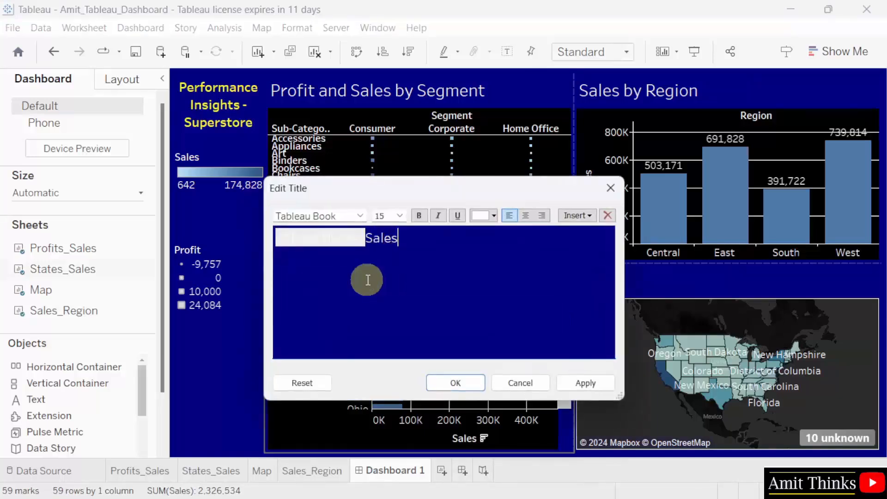
text( by States)
click(362, 236)
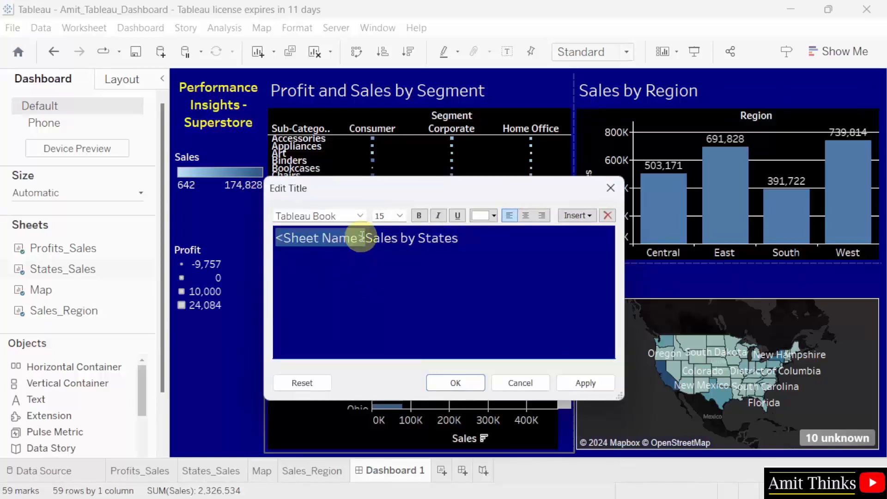
click(362, 237)
key(BackSpace)
key(BackSpace)
key(BackSpace)
key(BackSpace)
key(BackSpace)
key(BackSpace)
key(BackSpace)
key(BackSpace)
key(BackSpace)
key(BackSpace)
key(BackSpace)
key(BackSpace)
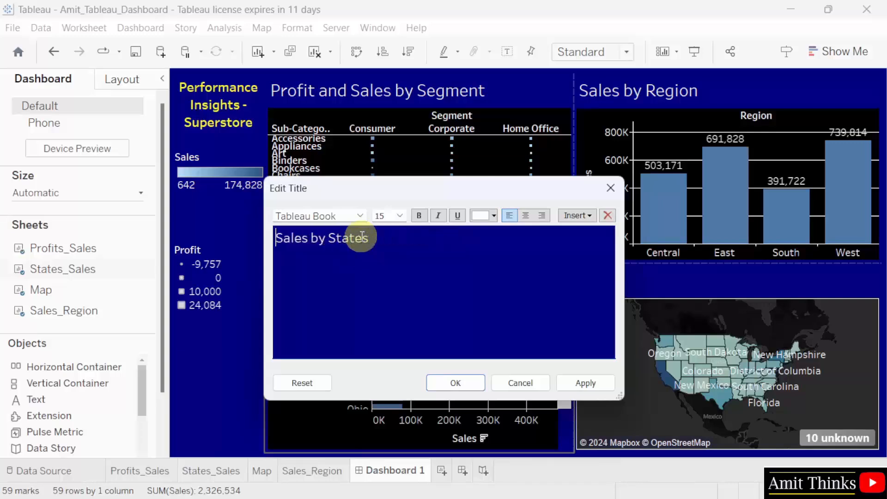
click(457, 384)
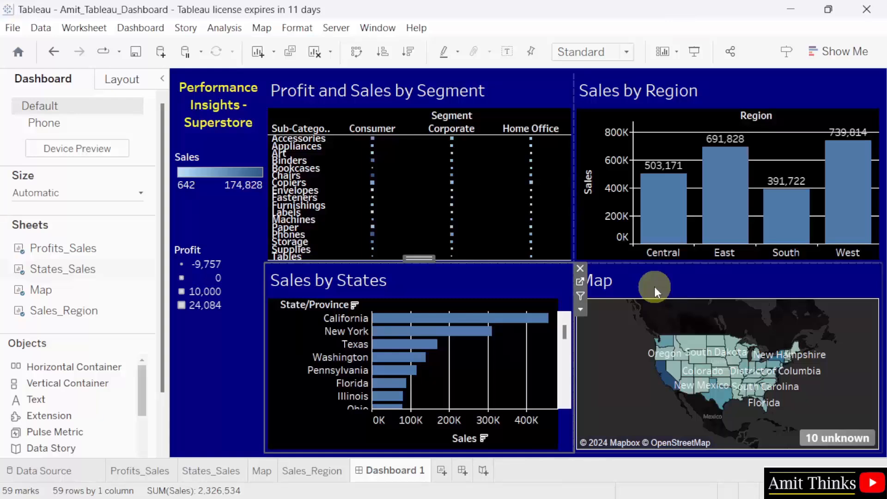
- Retitle the map sheet 'US Map displaying Sales' in place of the sheet-name field
mouse_move(780, 381)
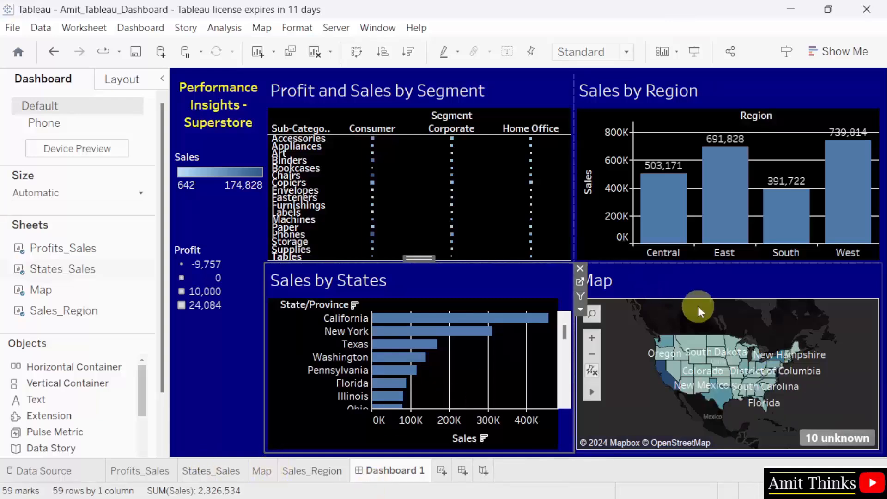
double_click(615, 280)
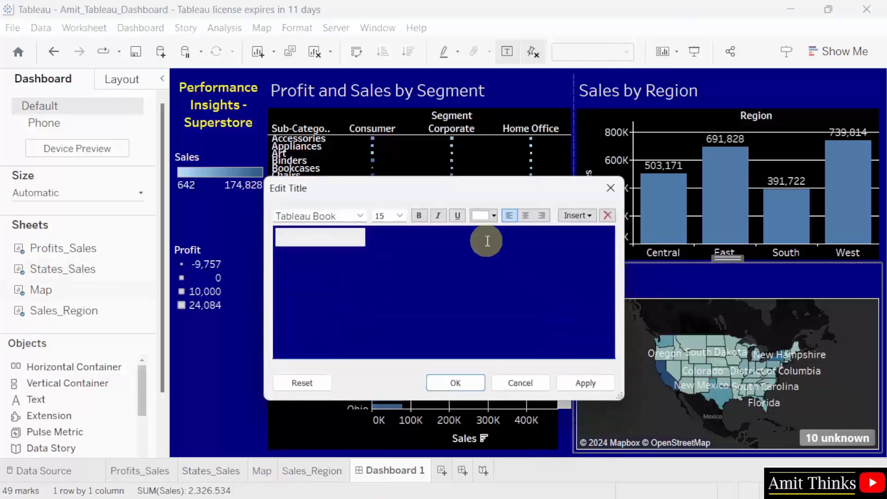
text(Map displaying)
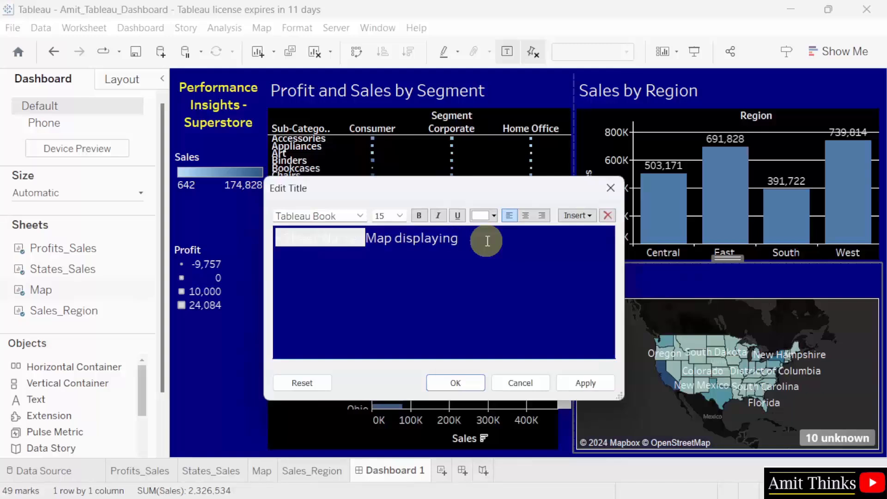
text( Sales)
click(368, 236)
key(BackSpace)
key(BackSpace)
key(BackSpace)
key(BackSpace)
key(BackSpace)
key(BackSpace)
key(BackSpace)
key(BackSpace)
key(BackSpace)
key(BackSpace)
key(BackSpace)
key(BackSpace)
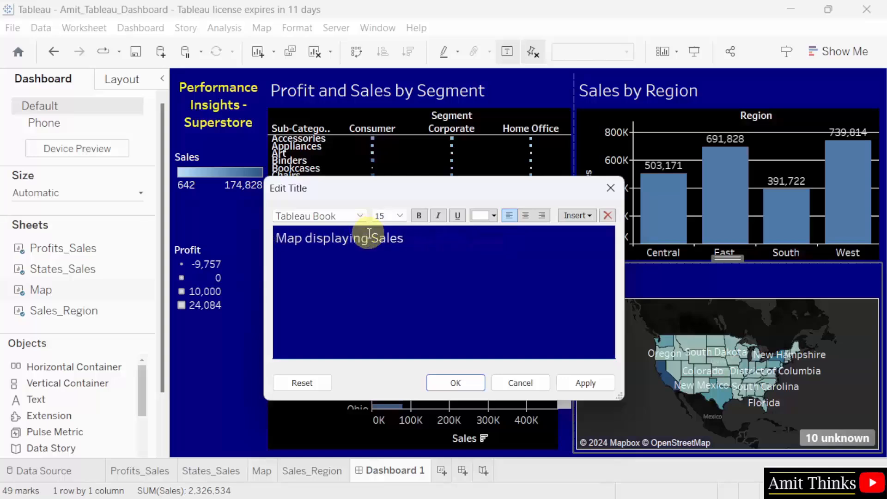
text(US)
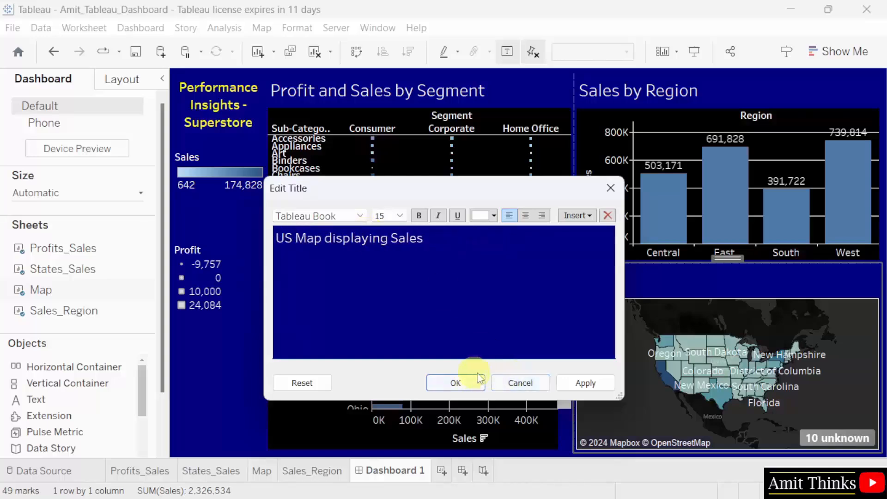
click(586, 386)
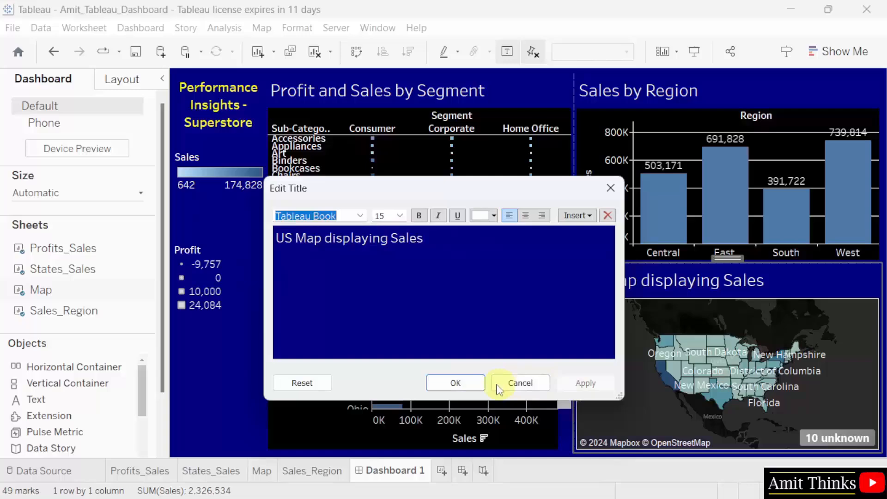
click(457, 384)
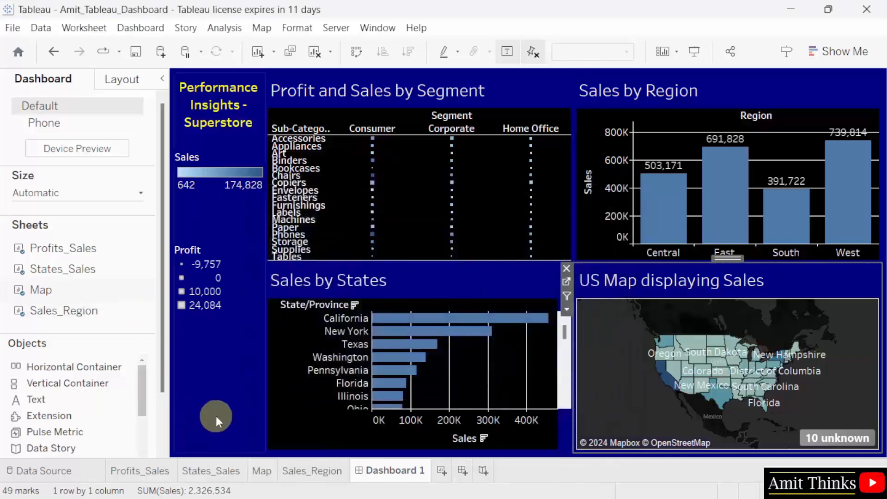
- Turn on Use as Filter for the Profit and Sales by Segment sheet
mouse_move(447, 173)
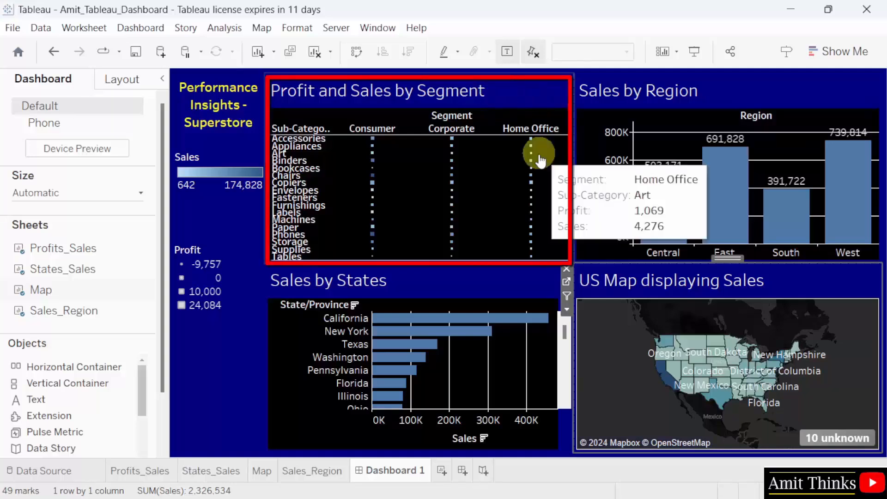
click(502, 110)
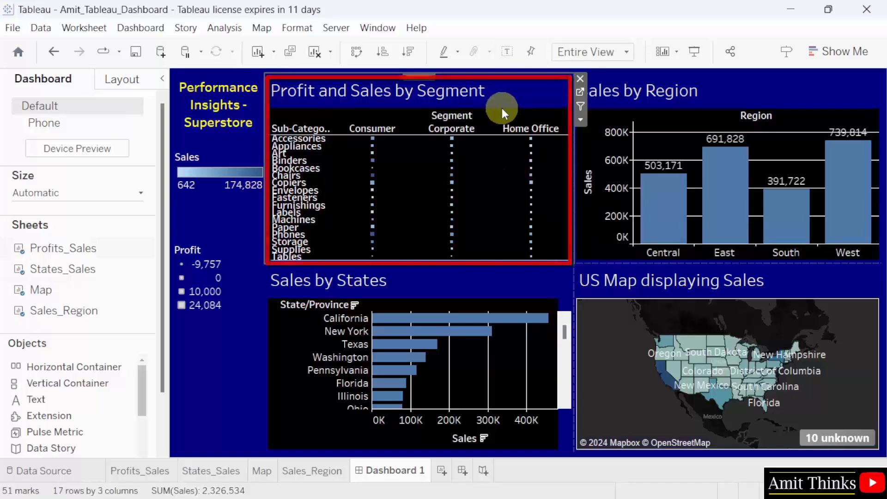
click(581, 107)
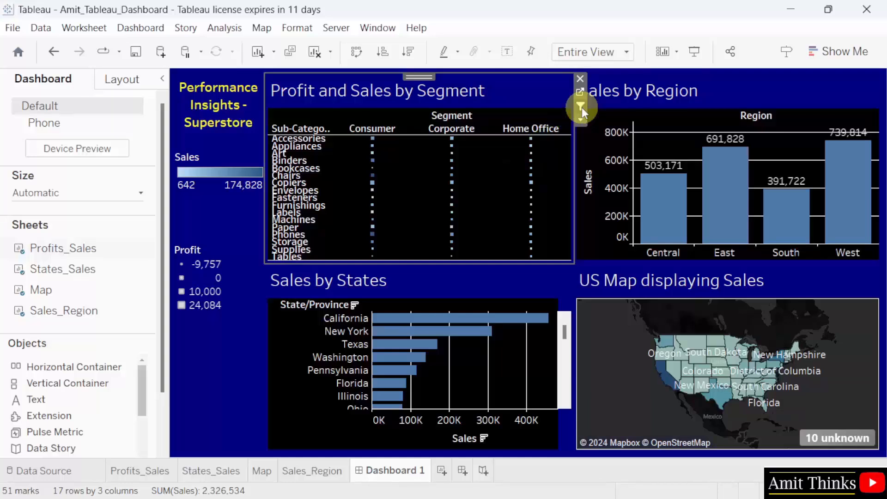
- Test the filter on Consumer Art, clear it, filter to Consumer Chairs, and zoom the US map
mouse_move(372, 185)
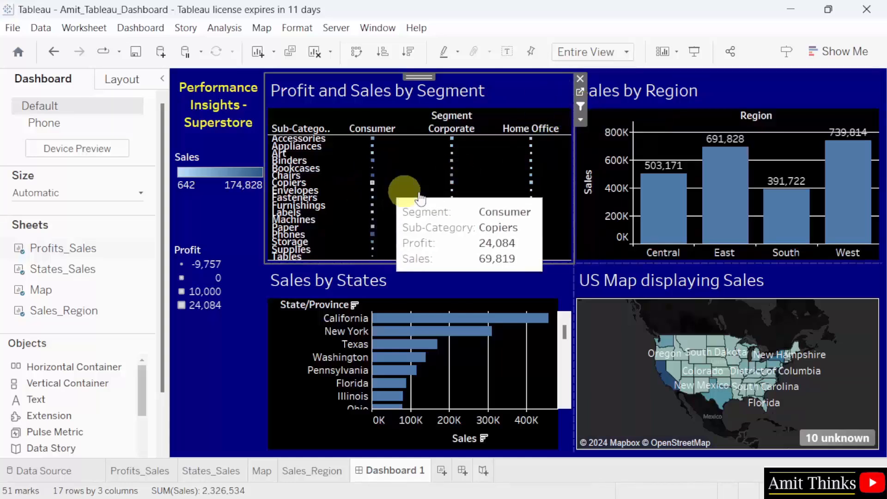
mouse_move(369, 169)
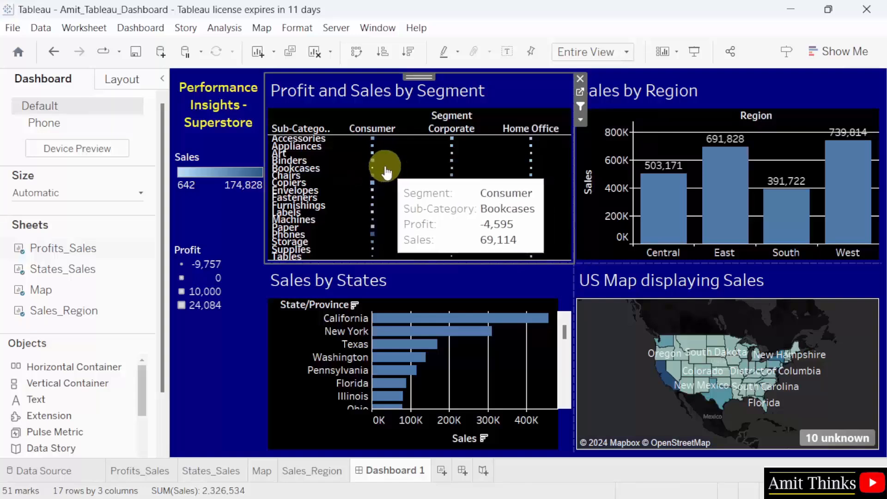
mouse_move(372, 154)
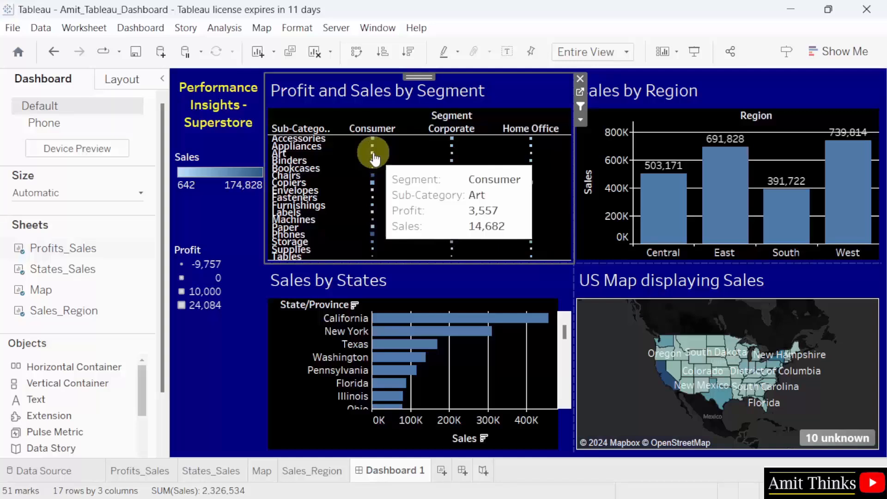
click(373, 156)
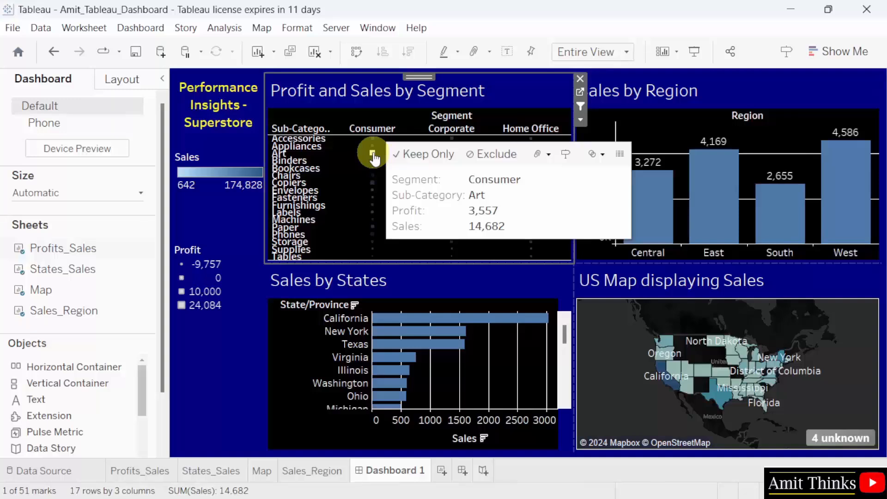
click(373, 157)
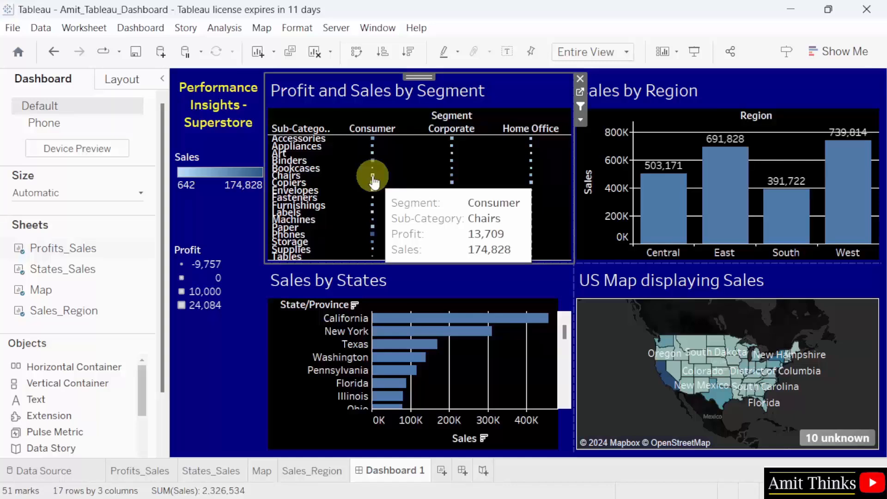
click(373, 177)
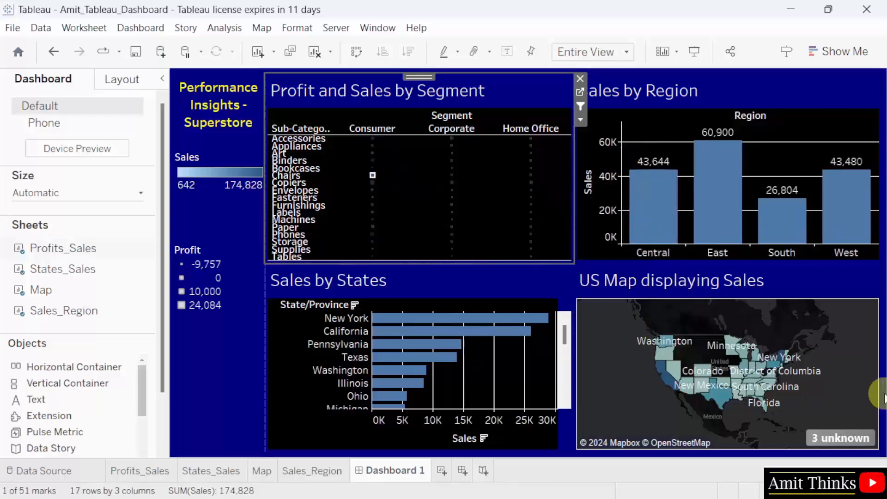
click(592, 338)
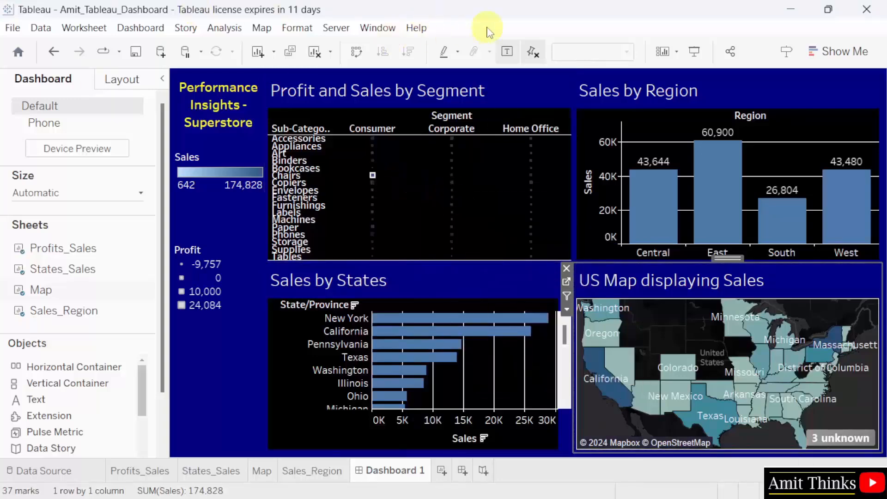
- Save the workbook from the File menu
click(6, 32)
click(60, 103)
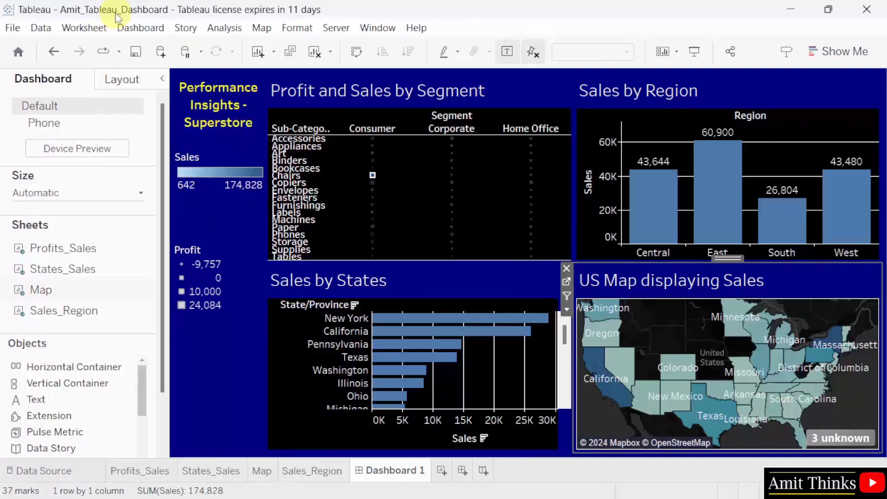
click(14, 29)
click(52, 97)
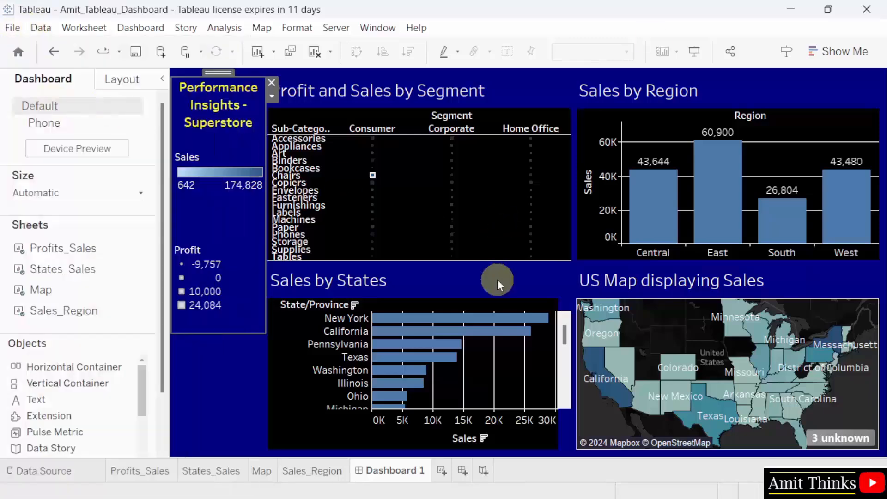
- Rename the Dashboard 1 tab to 'Store Dashboard' and click the Corporate Binders mark to filter the charts
double_click(420, 471)
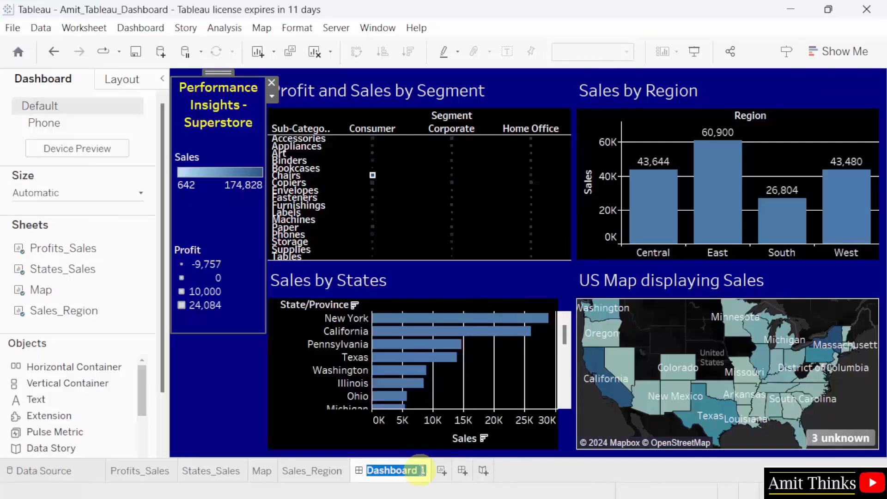
text(St)
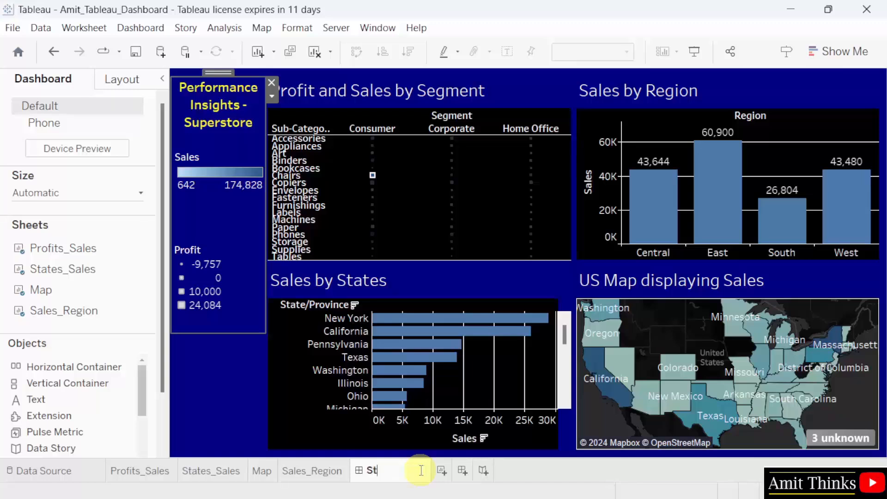
text(ore Dashboard)
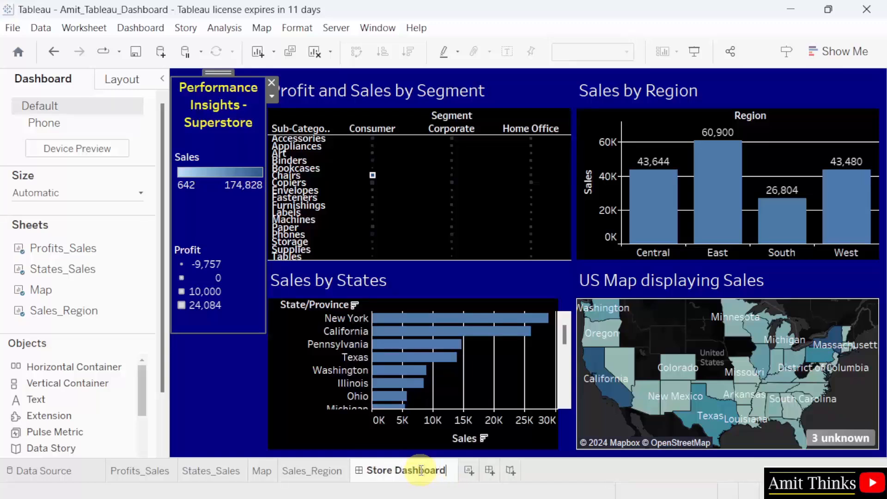
key(Return)
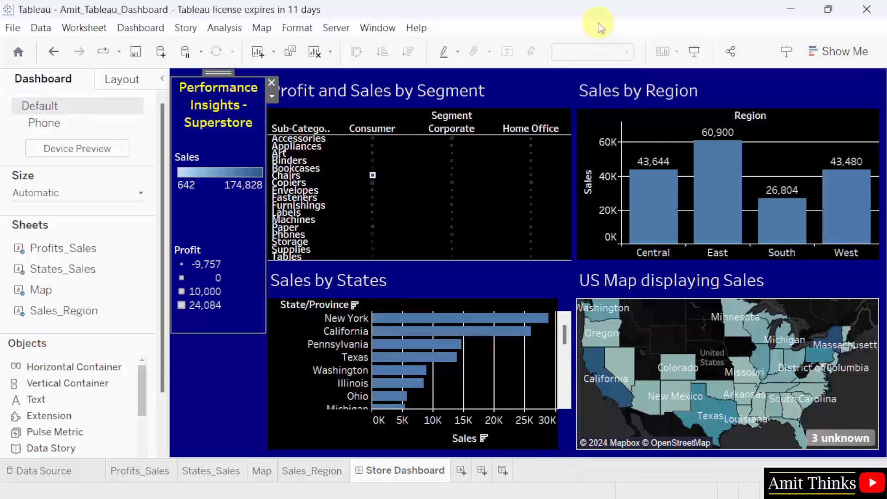
mouse_move(478, 212)
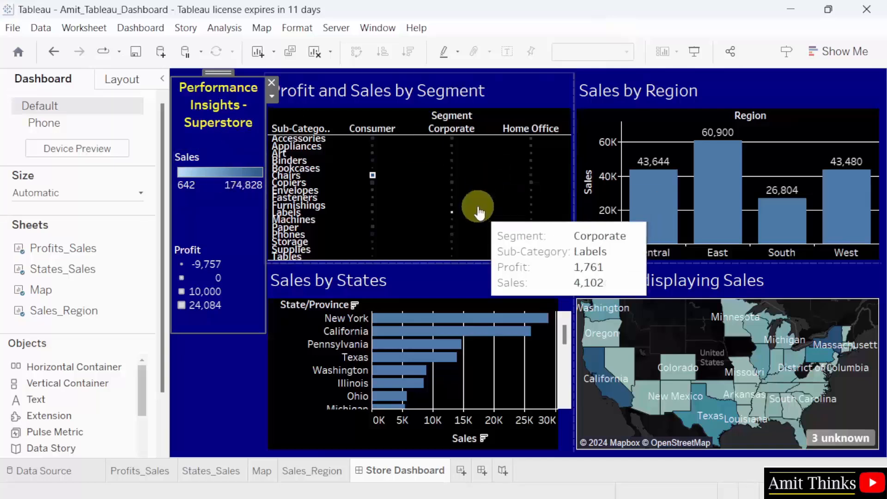
click(449, 163)
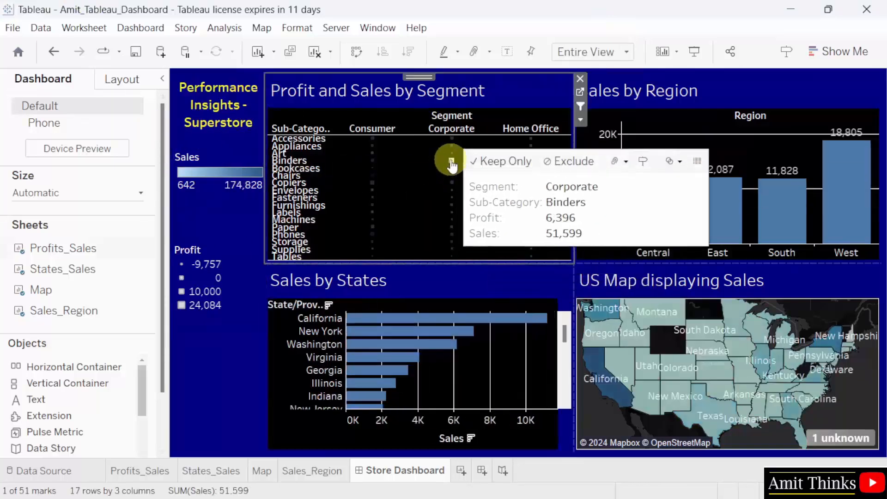
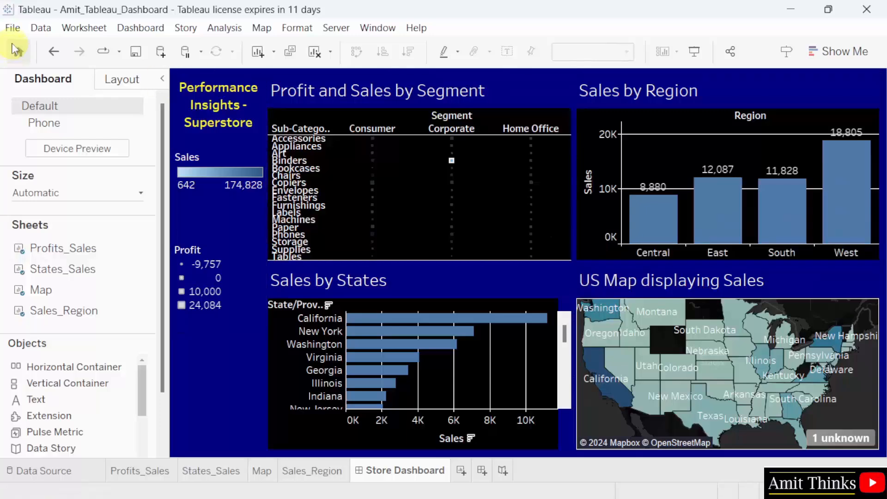
- Create a new blank workbook (Book6), minimize the old dashboard window, and maximize the new one
click(13, 28)
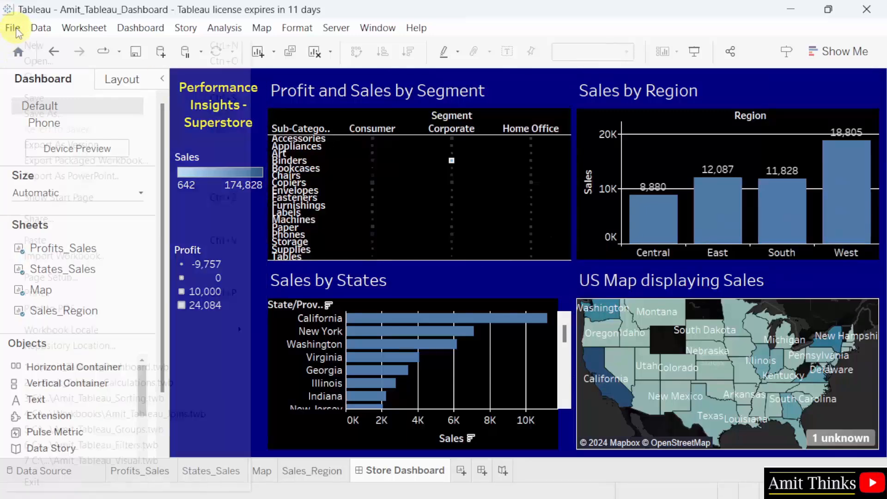
click(117, 48)
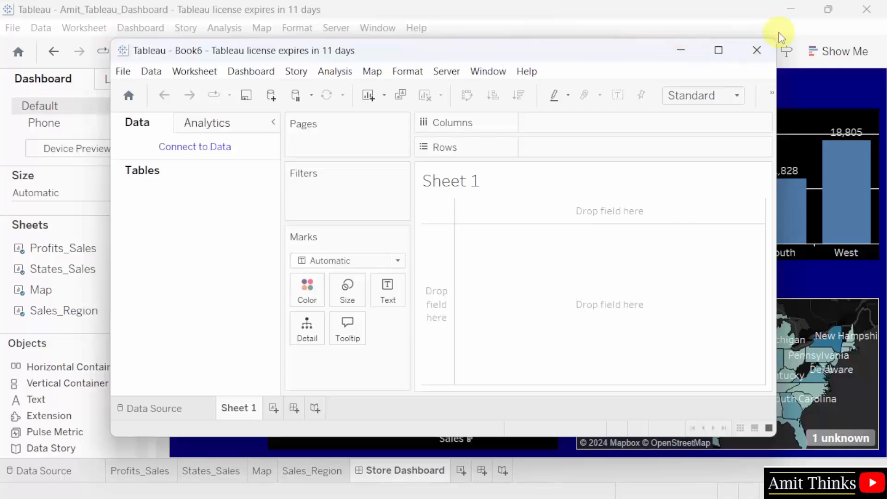
click(791, 10)
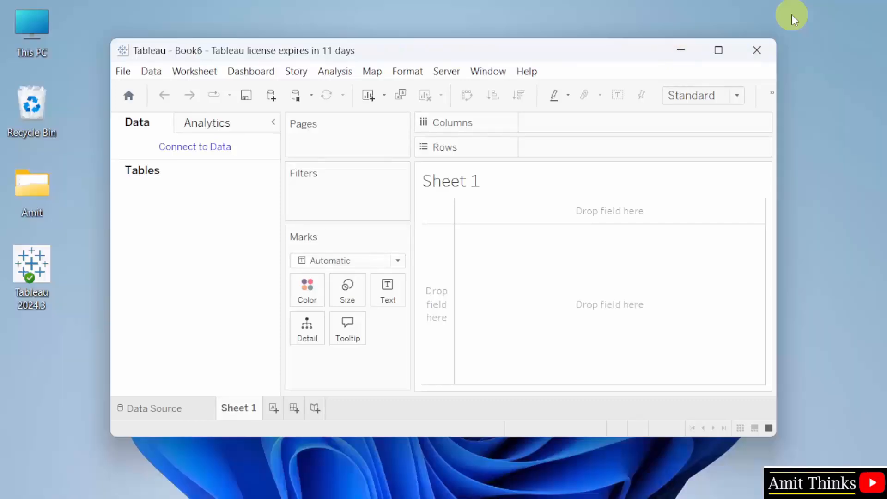
click(719, 50)
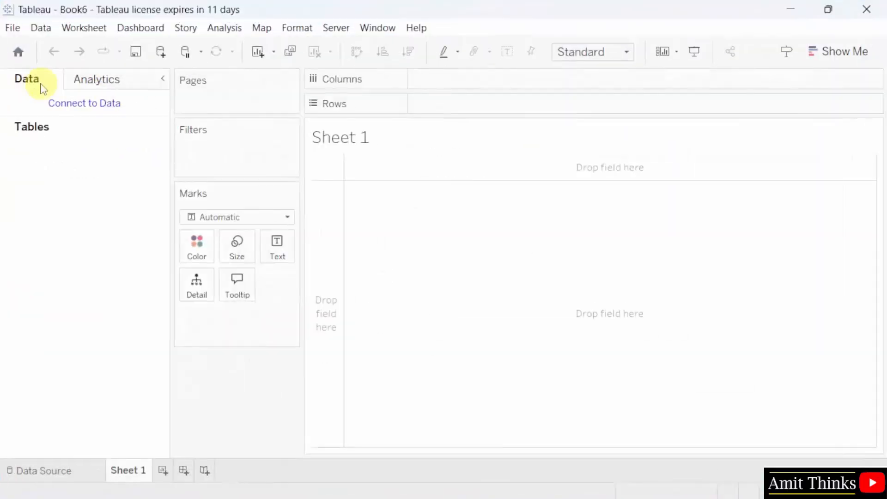
- Save the new workbook as Amit_Tableau_Forecasting.twb in the repository's Workbooks folder
click(13, 29)
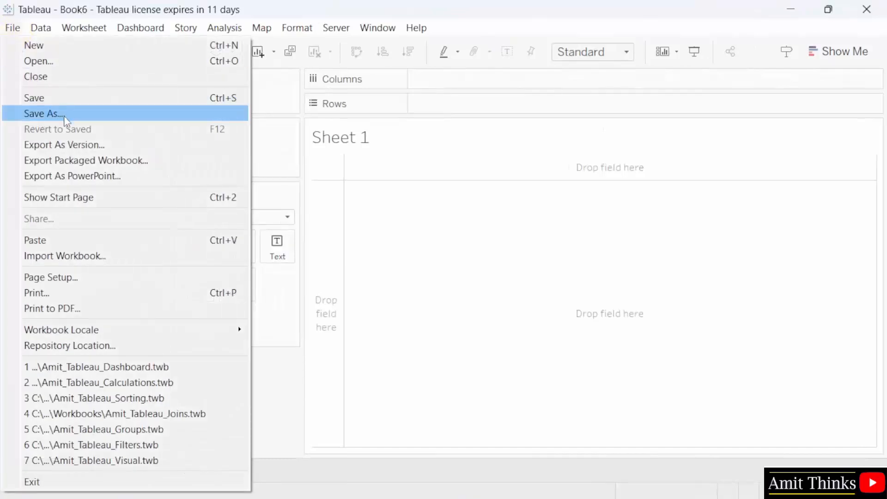
click(64, 116)
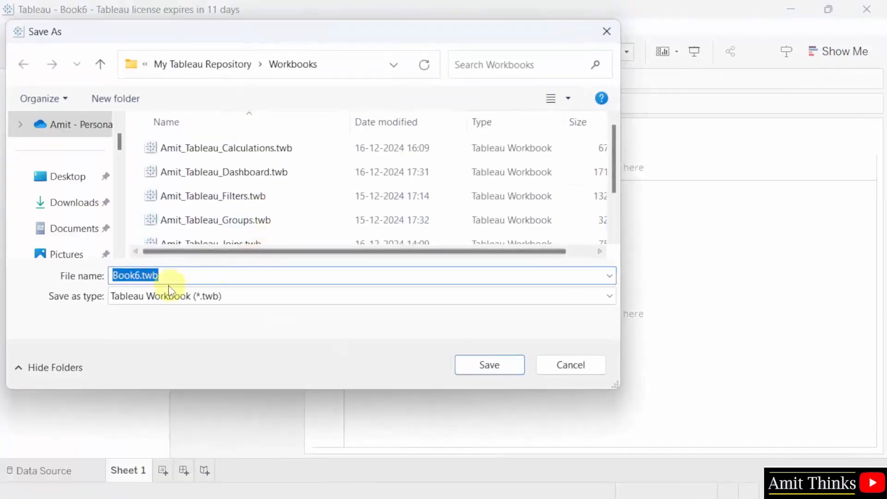
text(Am)
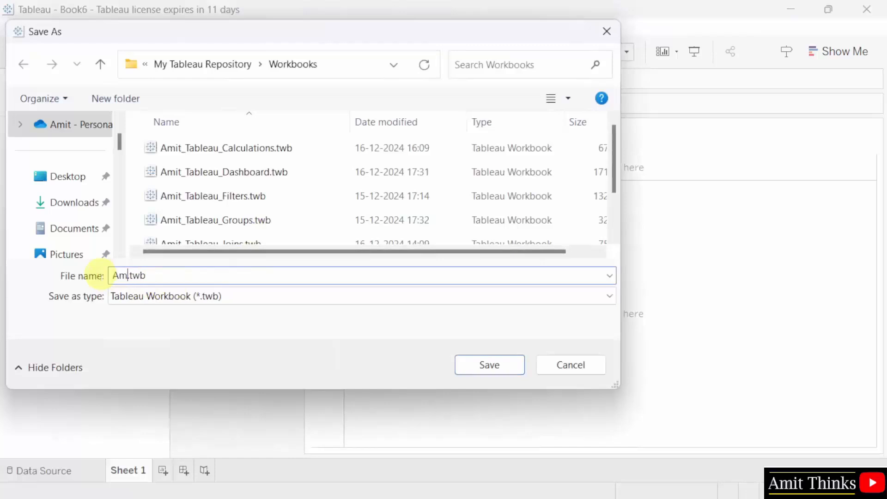
text(it_Tableau_)
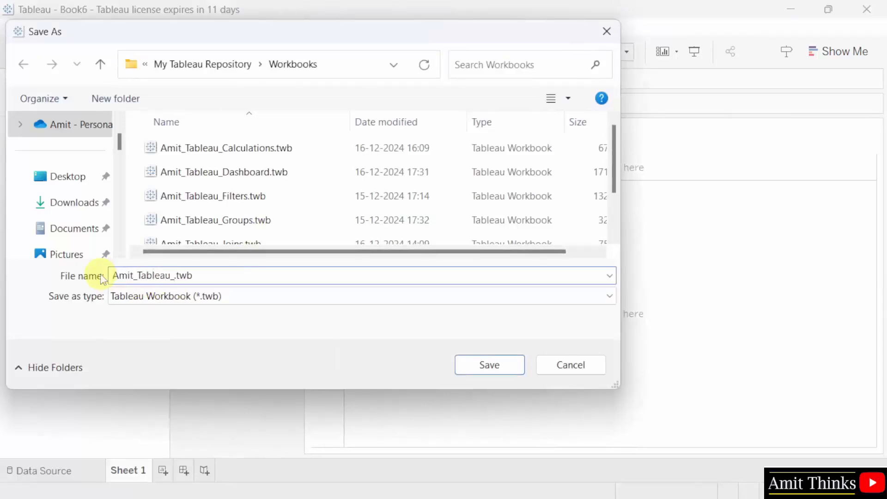
text(Forecasting)
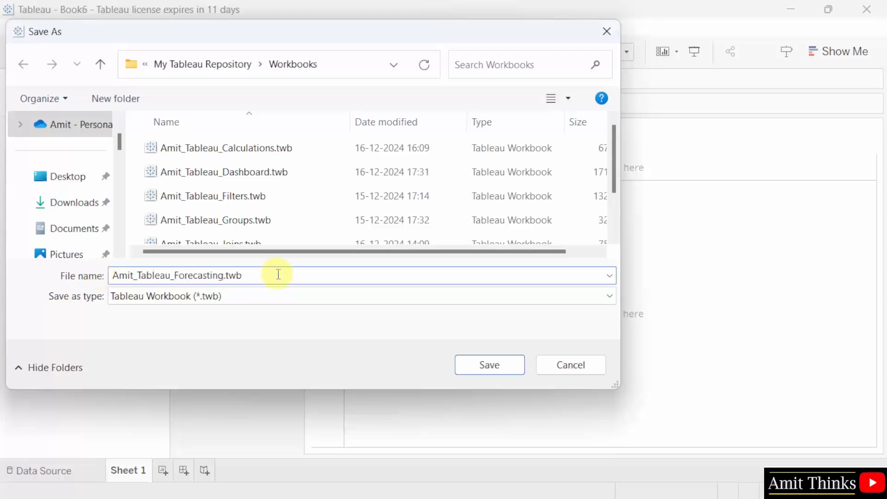
click(355, 70)
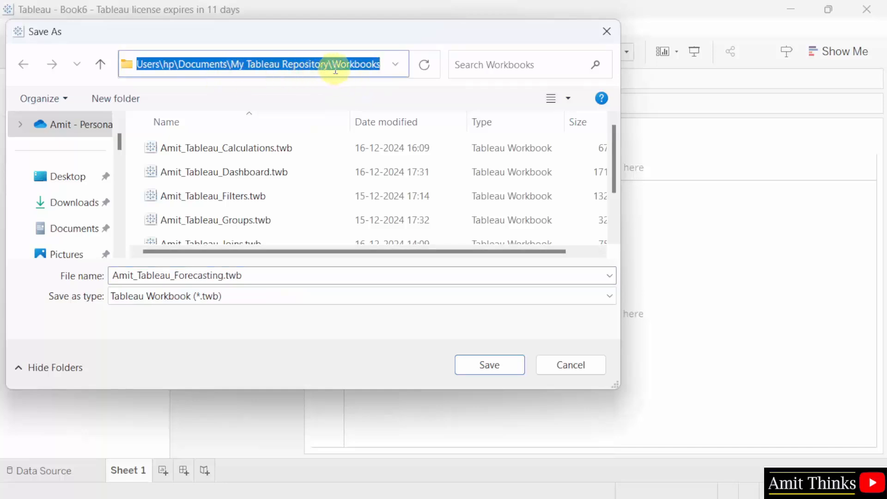
click(387, 69)
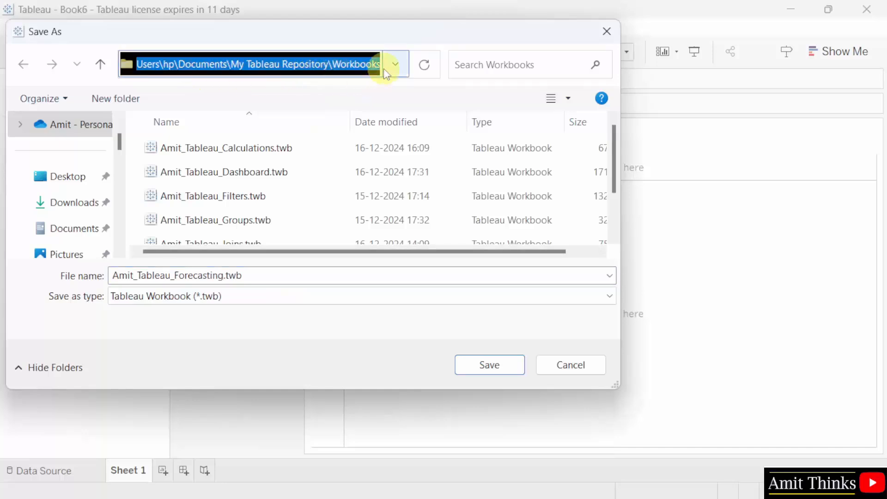
click(387, 70)
click(349, 276)
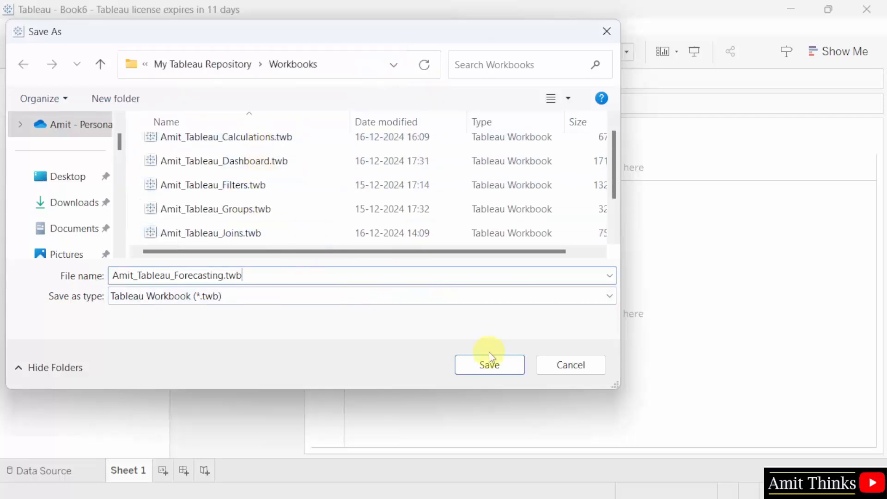
click(490, 365)
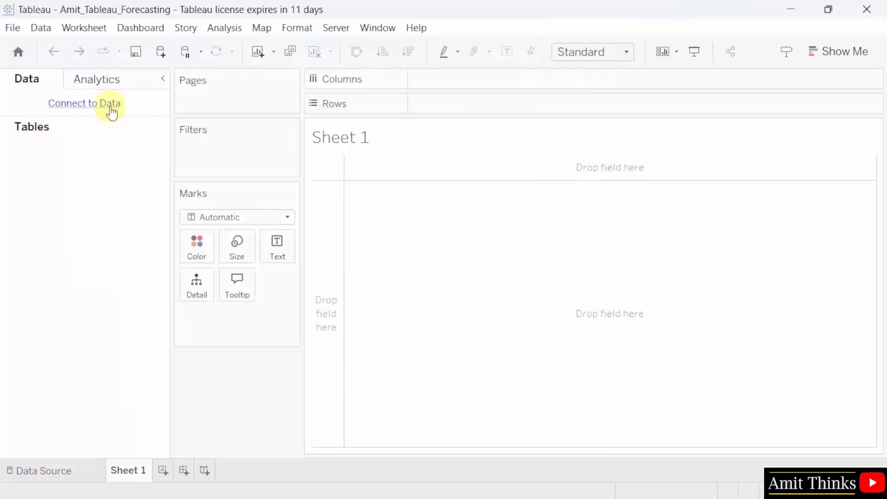
- Connect to Microsoft Excel and open Sample - Superstore.xls from the Datasources folder
click(111, 108)
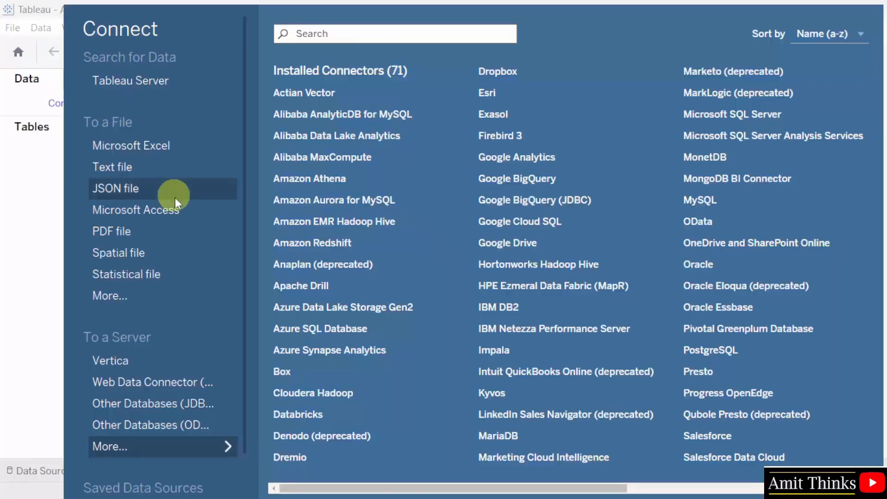
scroll(198, 271, down, 2)
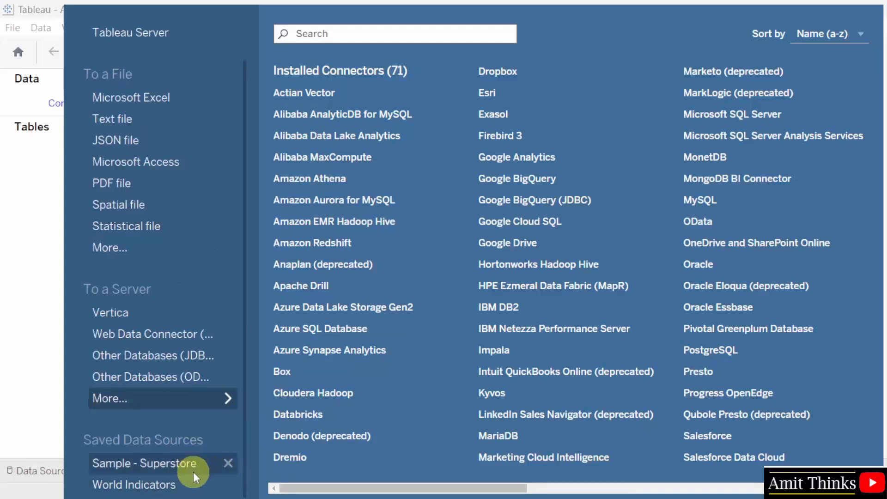
click(206, 97)
click(358, 70)
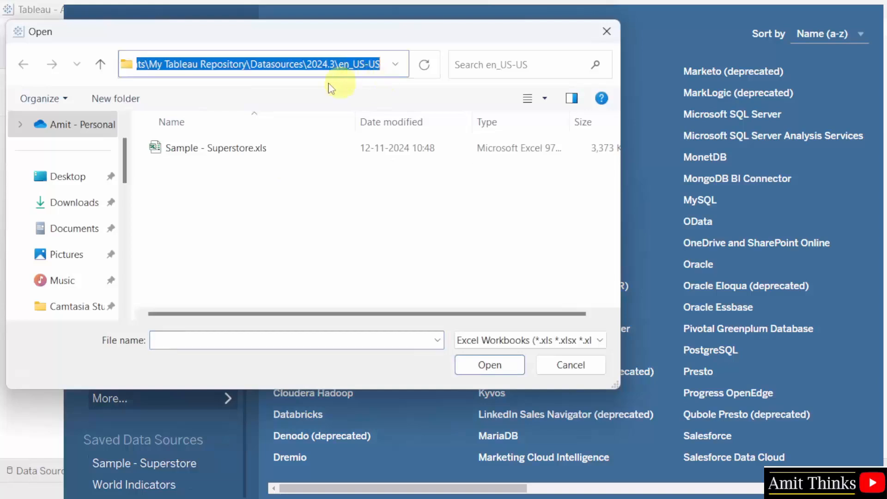
click(202, 65)
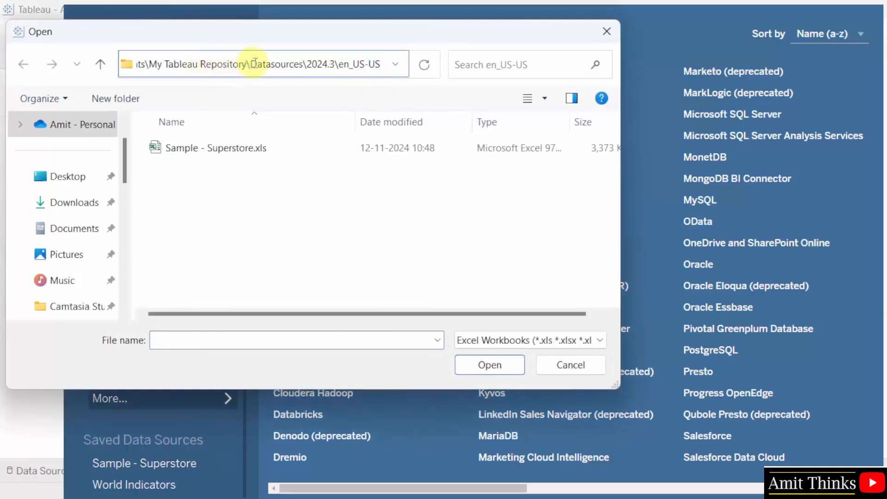
drag(149, 64, 258, 70)
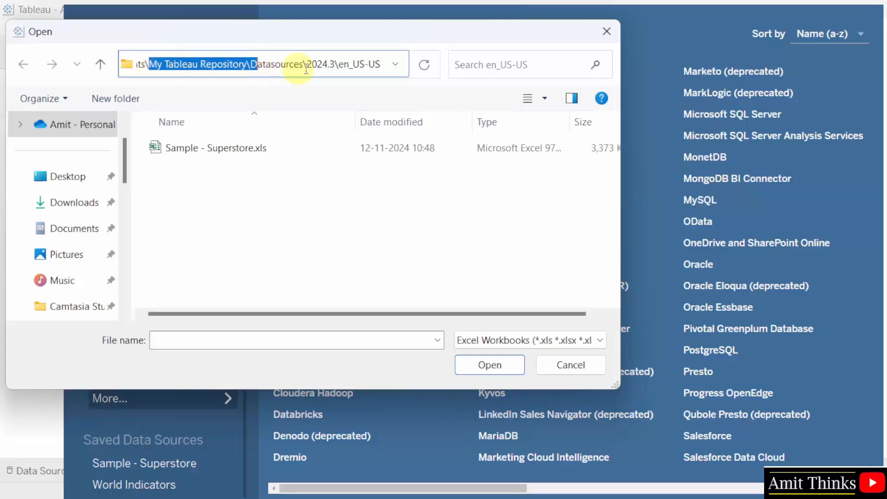
click(280, 65)
double_click(280, 65)
click(356, 246)
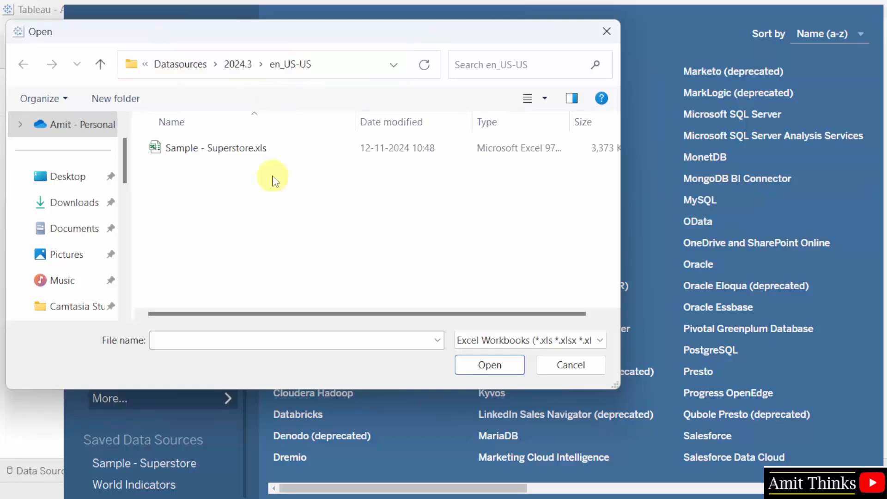
click(265, 152)
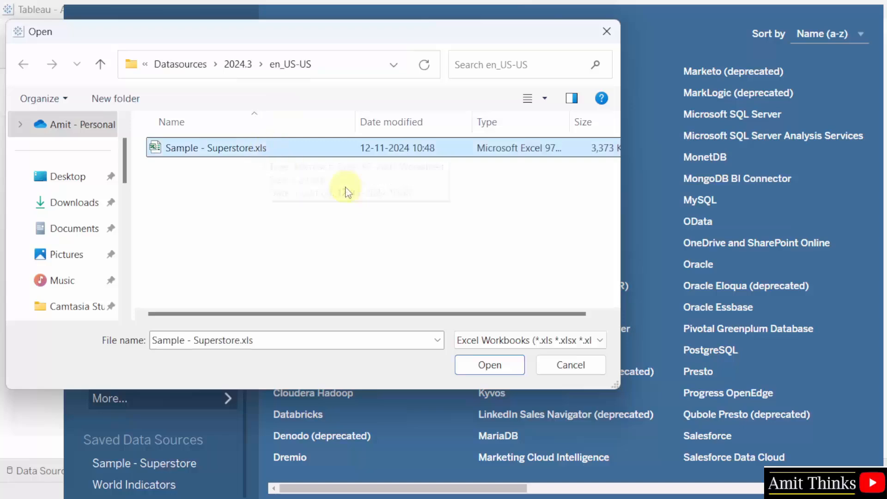
click(503, 366)
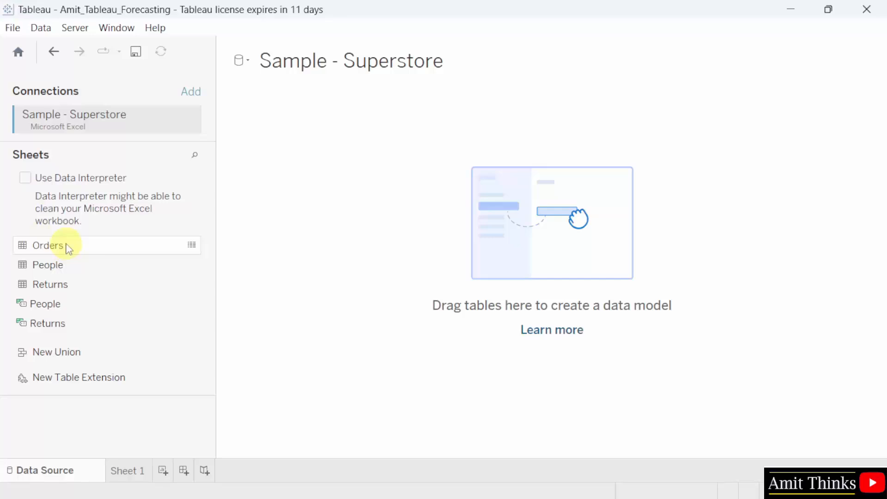
- Add the Orders table to the data model, enlarge the data preview, and go to Sheet 1
drag(67, 248, 415, 233)
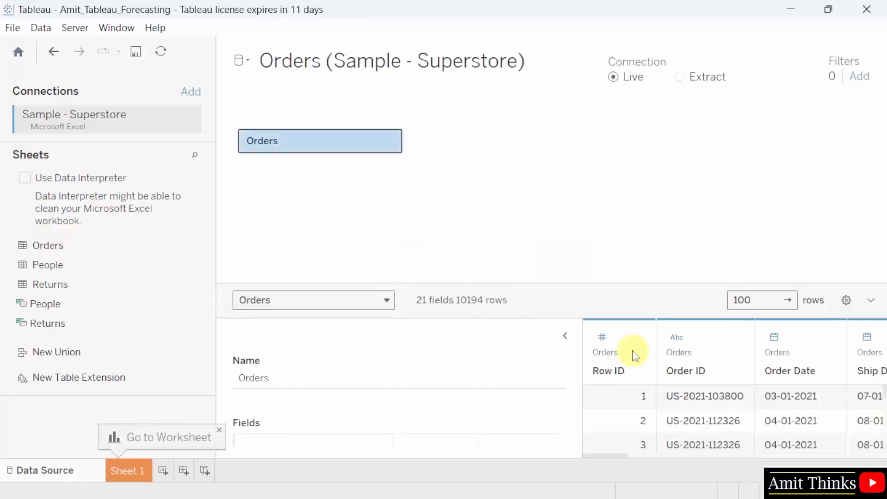
click(565, 335)
drag(550, 286, 549, 195)
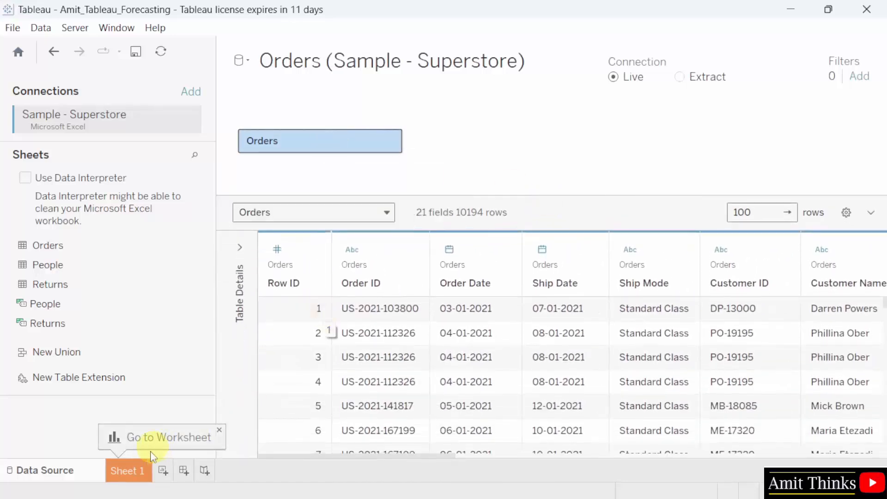
click(125, 470)
double_click(139, 472)
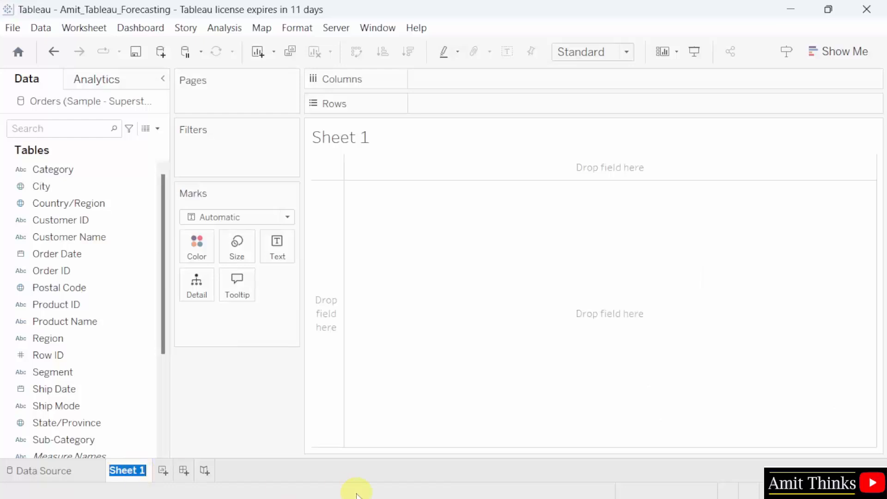
- Rename the sheet to Forecast and place YEAR(Order Date) on Columns
text(Forecast)
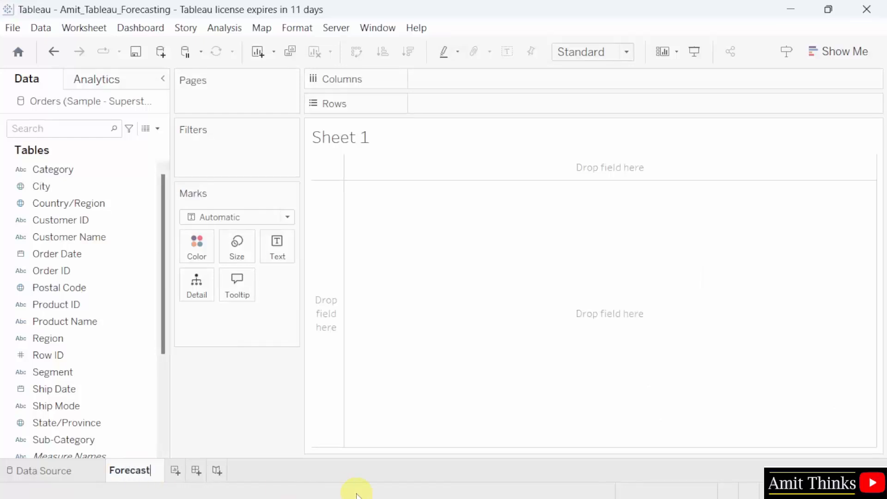
key(Return)
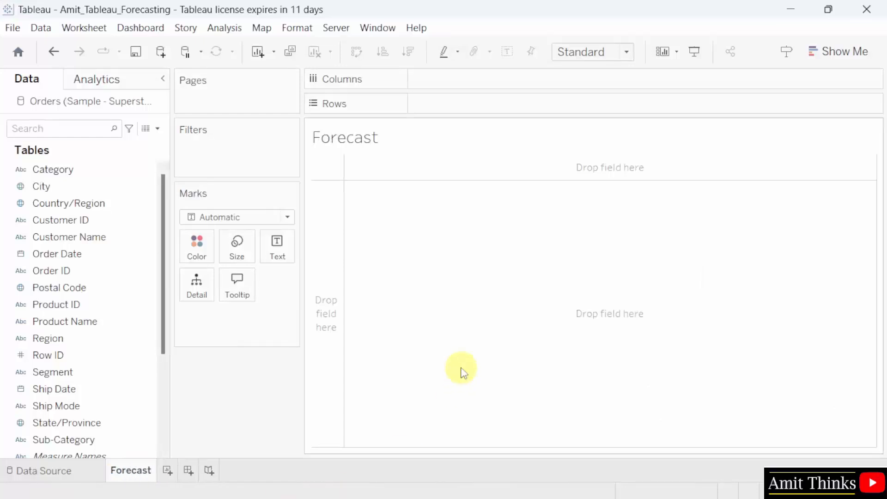
drag(164, 321, 165, 440)
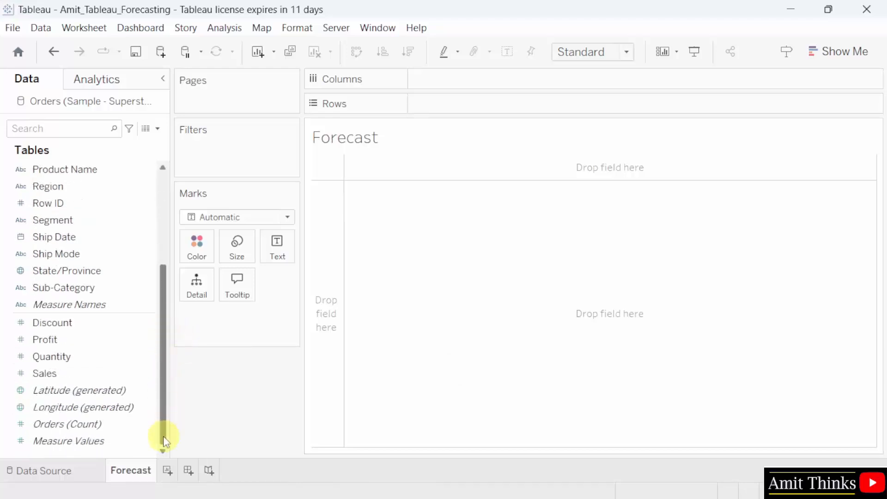
click(124, 362)
drag(164, 289, 164, 200)
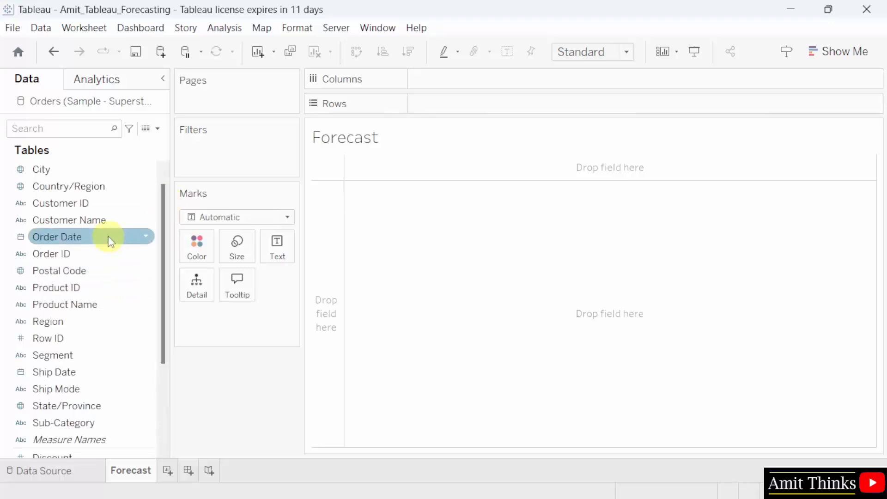
drag(110, 239, 556, 80)
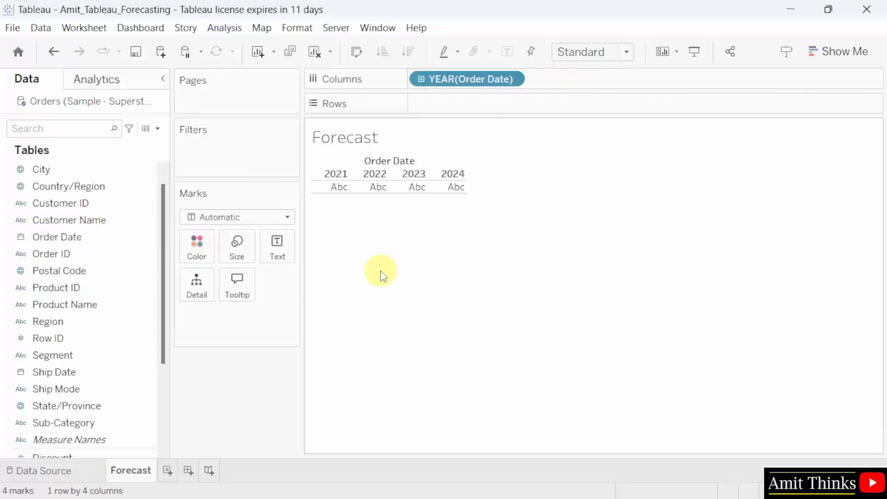
- Add SUM(Profit) to Rows as a yearly line and fit the chart to Entire View
drag(166, 342, 166, 428)
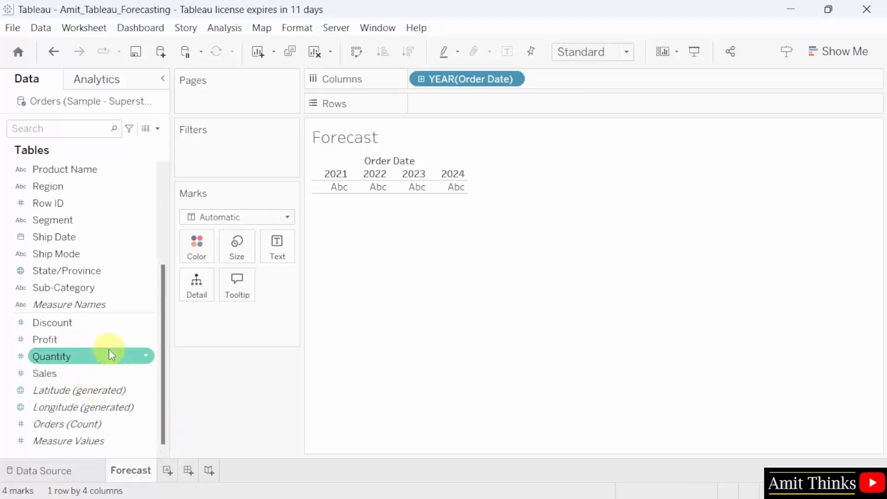
drag(98, 344, 496, 111)
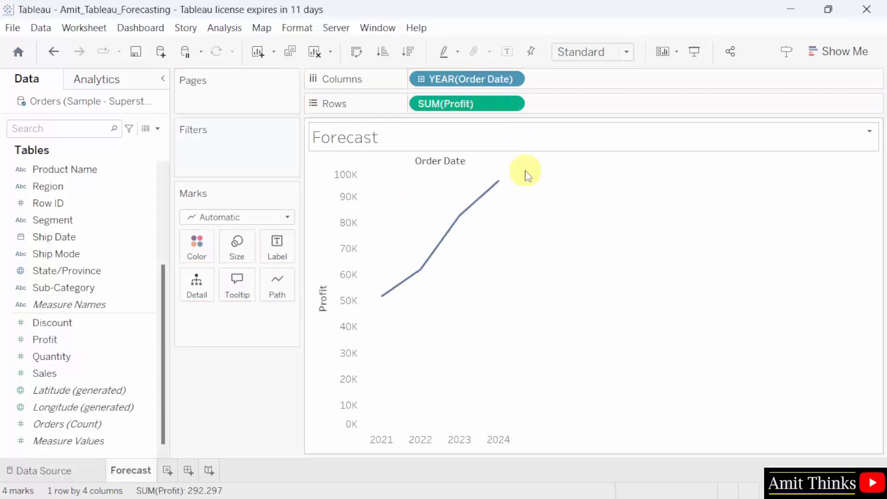
click(615, 53)
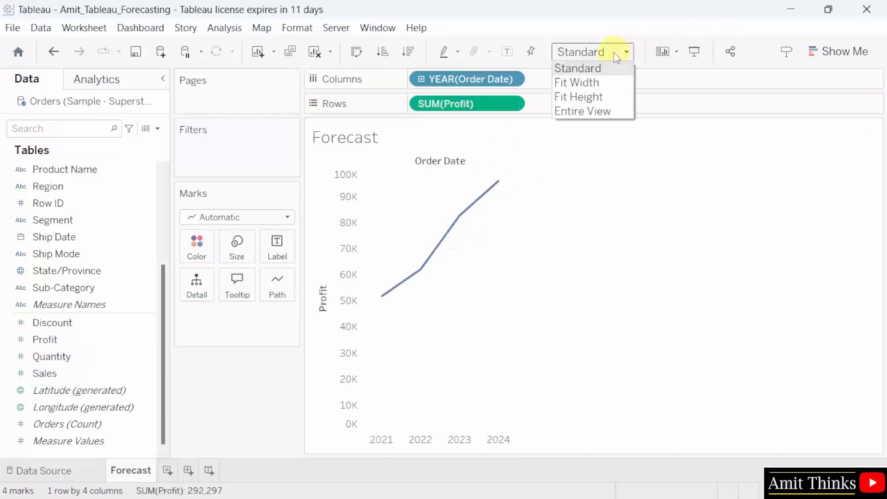
click(624, 115)
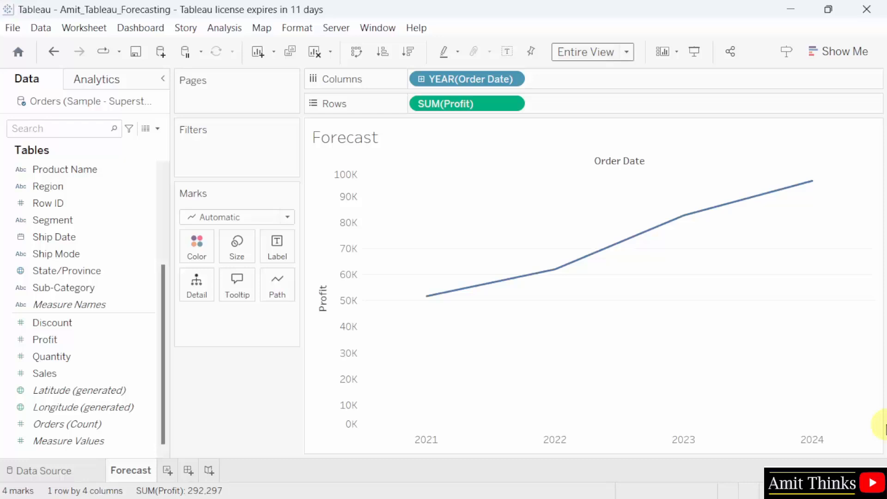
- Turn on Analysis > Forecast > Show Forecast, estimating 101,639 for 2024 and 116,016 for 2025
click(227, 28)
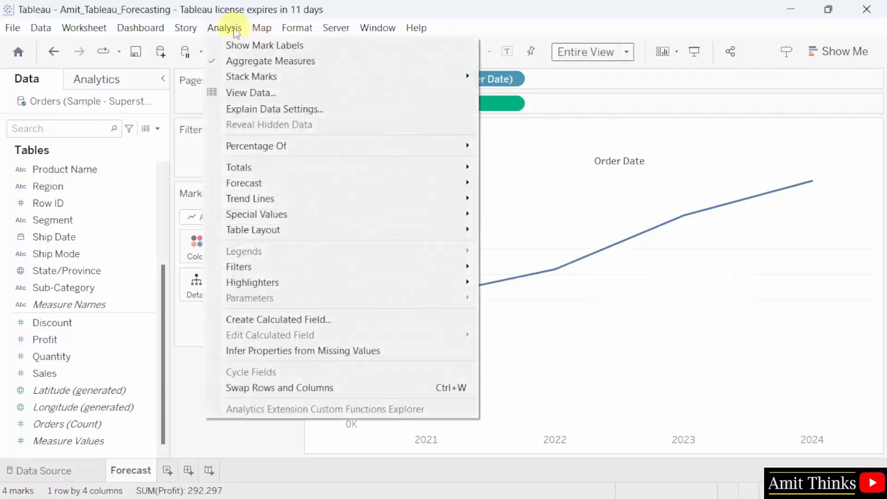
mouse_move(441, 189)
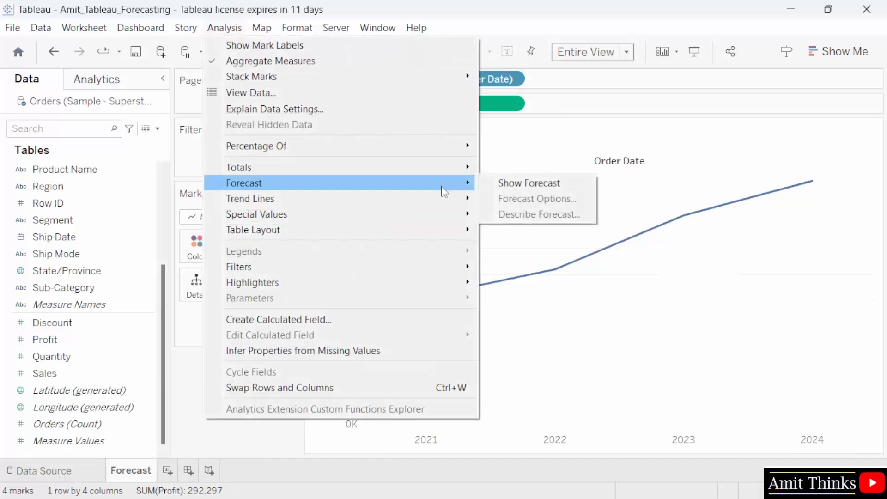
click(530, 185)
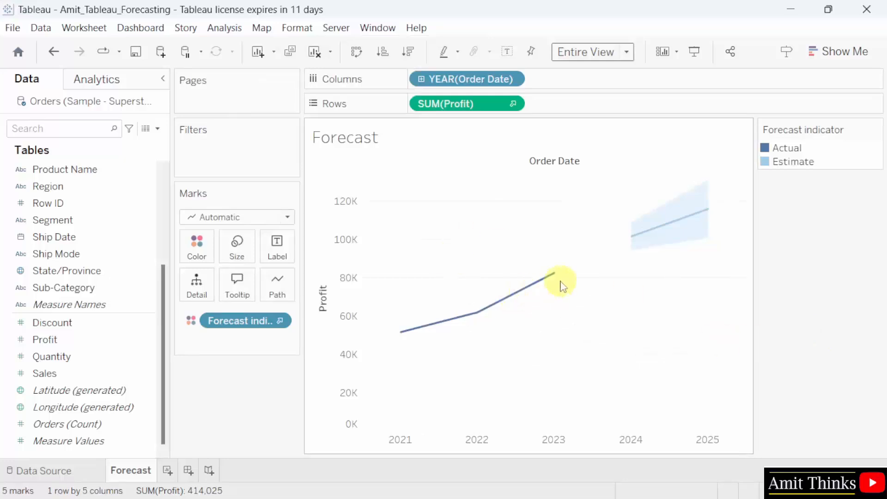
mouse_move(640, 240)
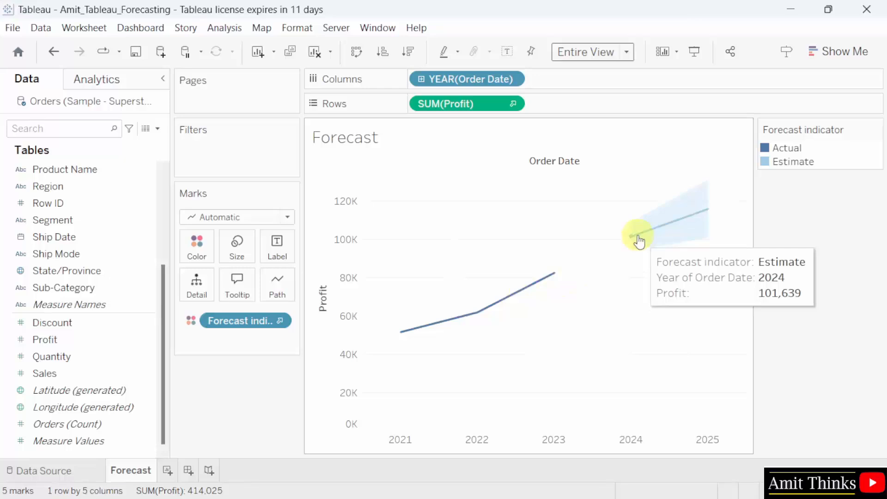
mouse_move(687, 225)
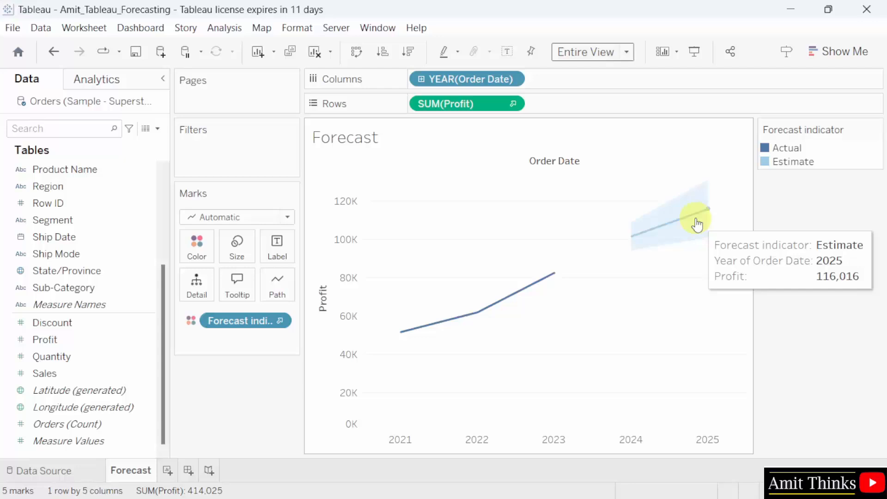
- Open Forecast Options from a forecast point's menu, keeping the Automatic model
right_click(679, 219)
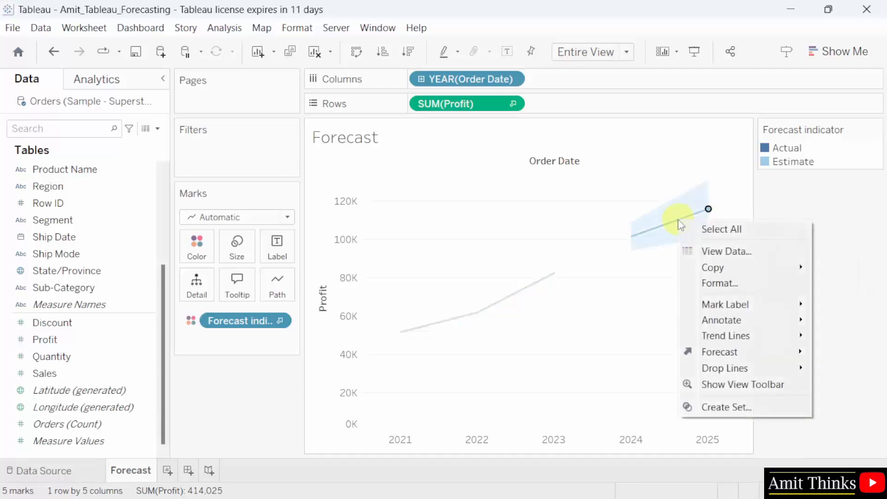
mouse_move(771, 359)
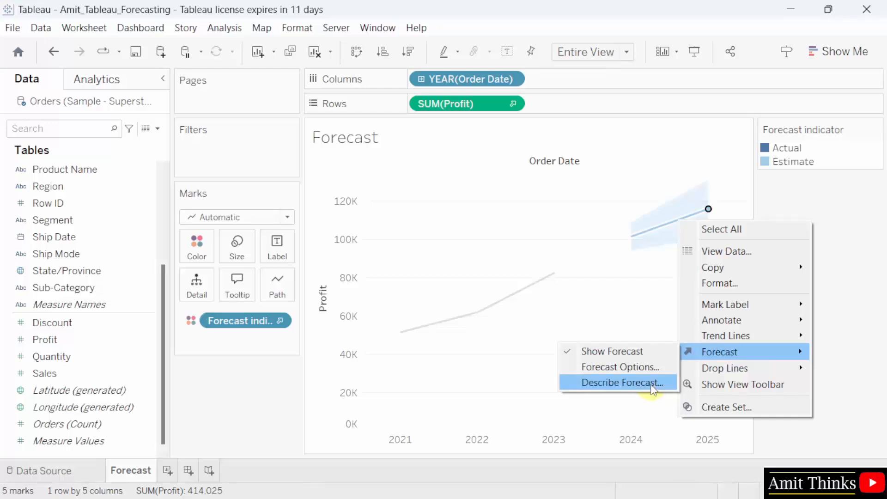
click(650, 371)
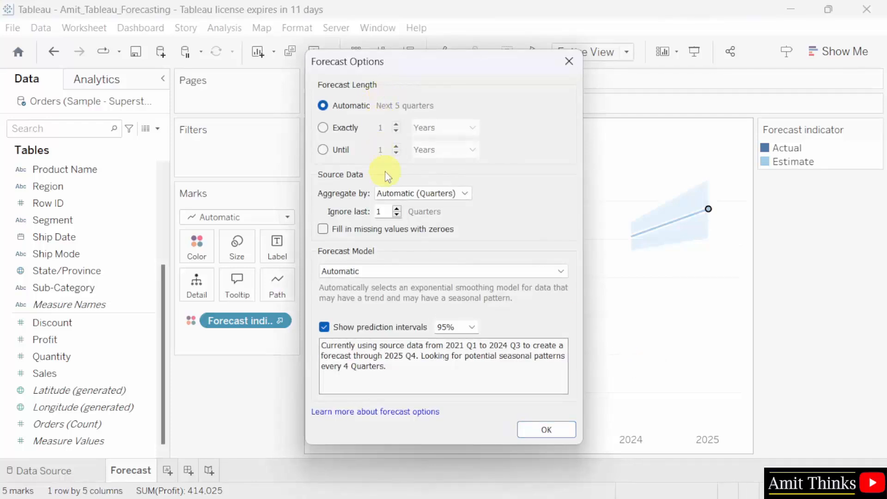
click(512, 274)
click(512, 274)
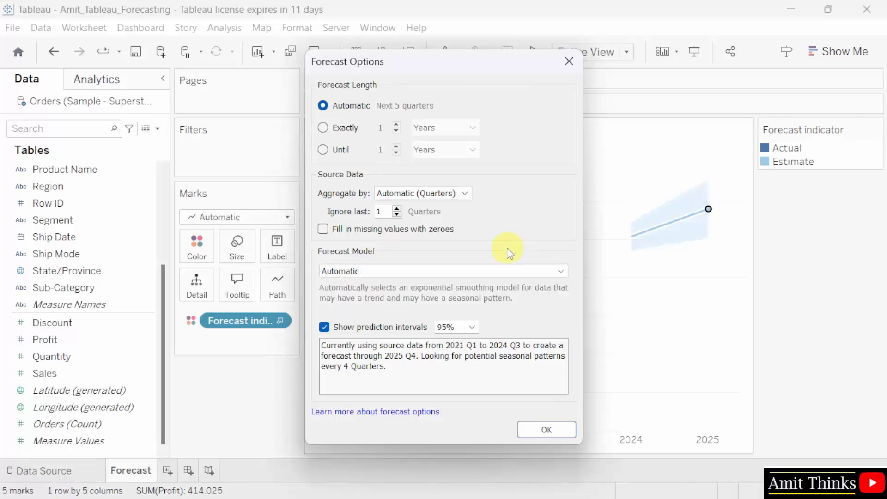
- Set the forecast length to exactly 3 years with 95% prediction intervals and apply
click(325, 128)
double_click(386, 128)
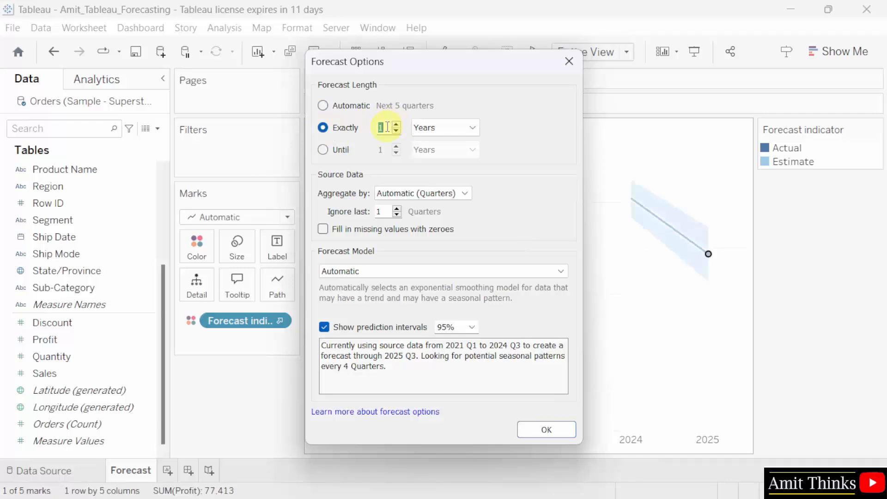
text(3)
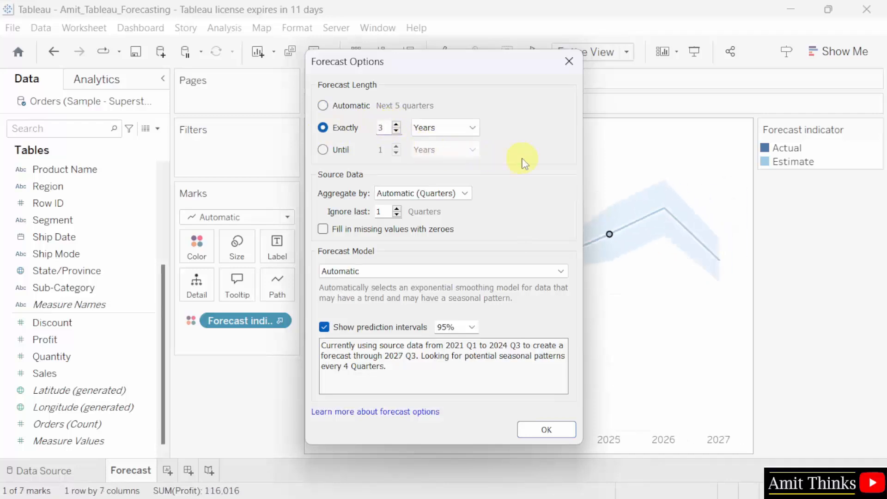
click(446, 129)
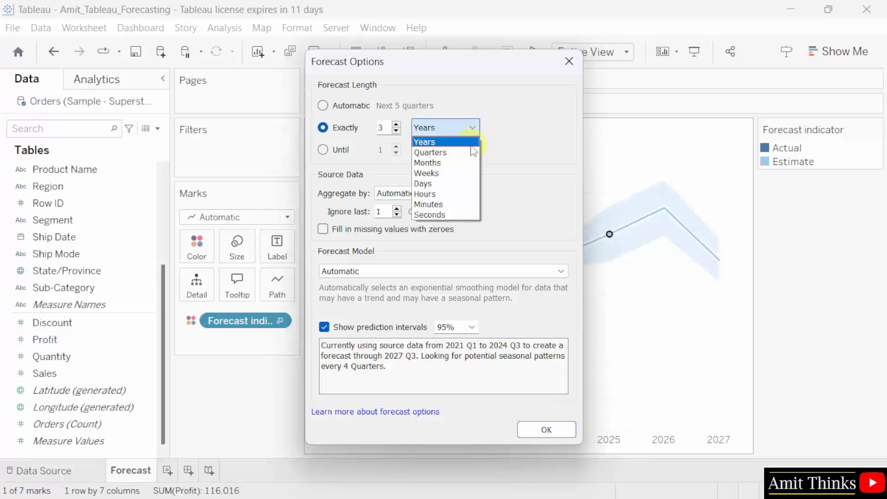
click(513, 163)
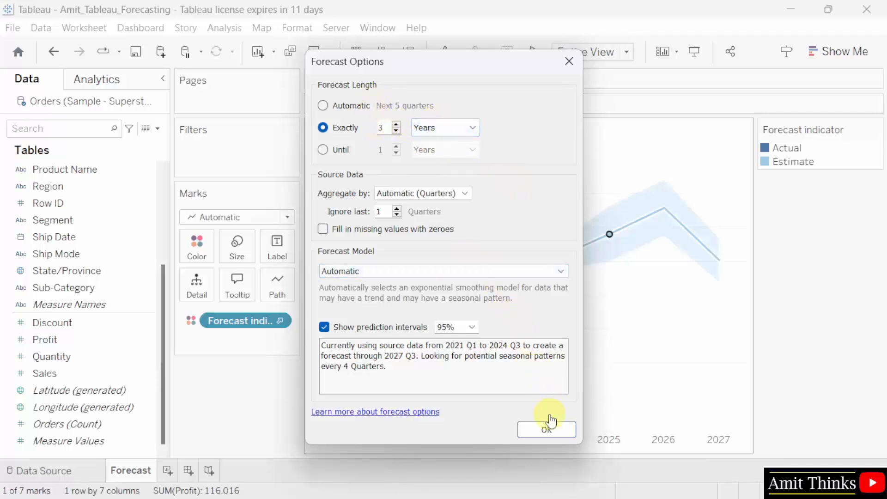
click(472, 328)
click(472, 328)
click(472, 326)
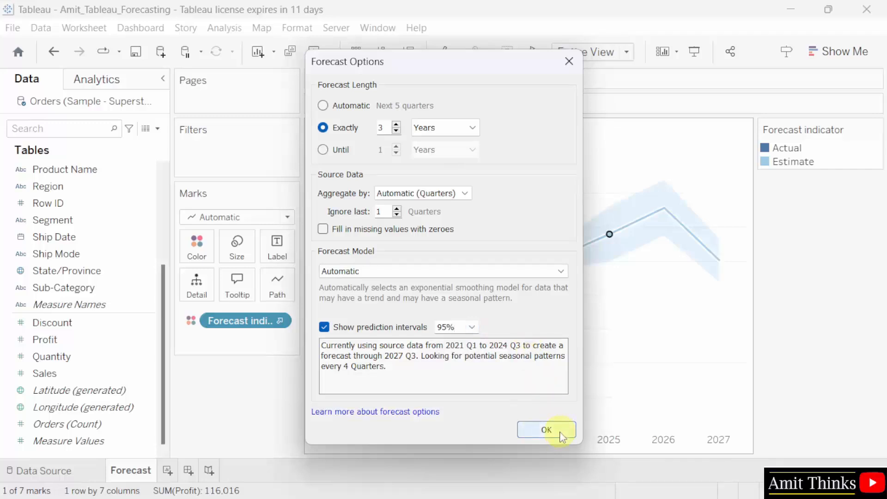
click(547, 430)
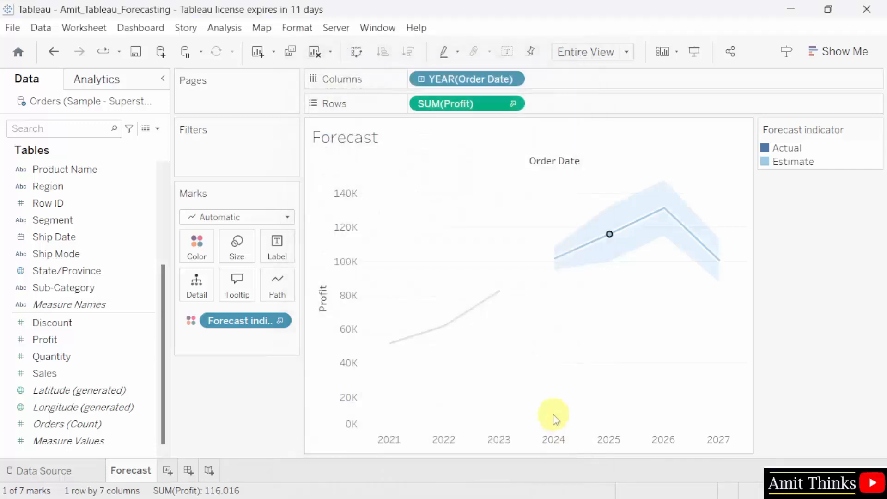
mouse_move(671, 216)
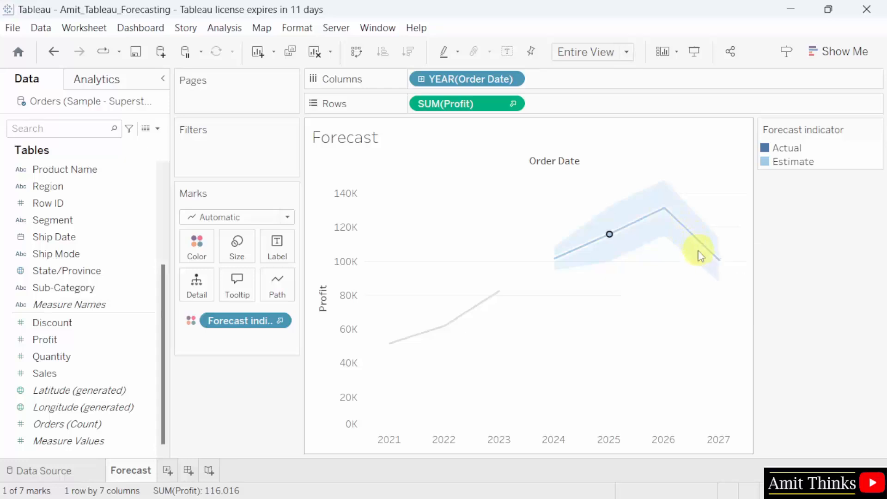
mouse_move(722, 266)
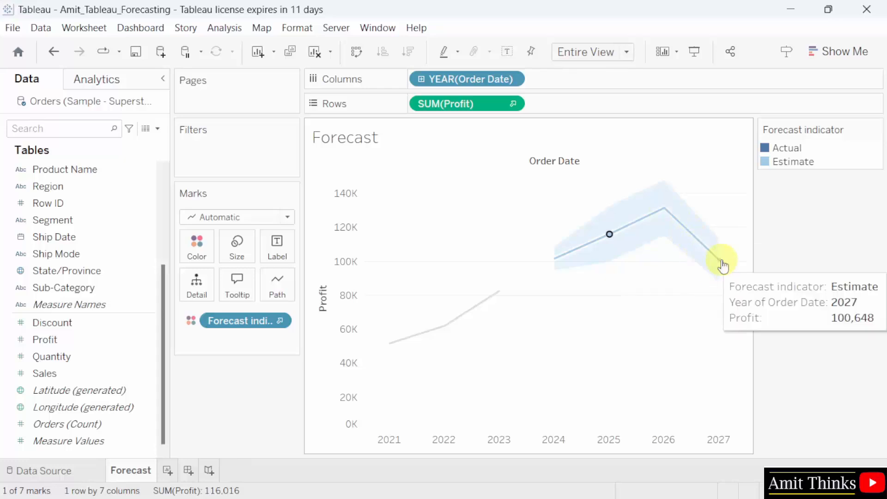
right_click(638, 227)
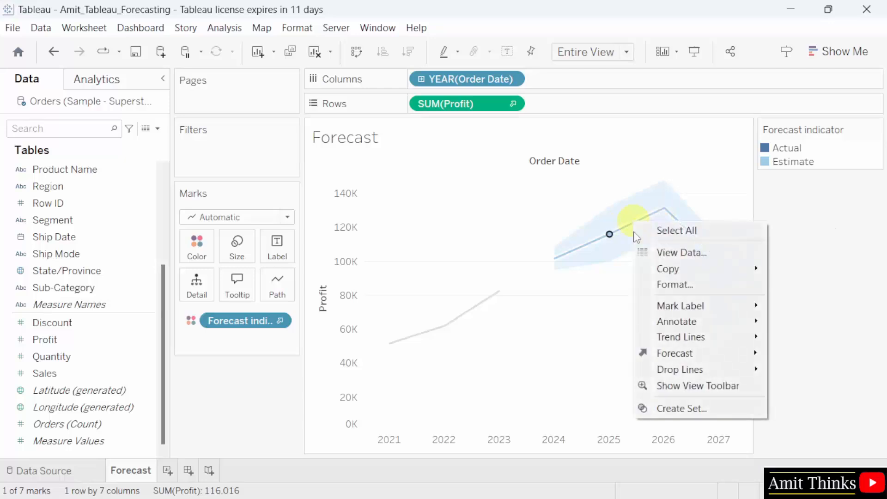
mouse_move(703, 354)
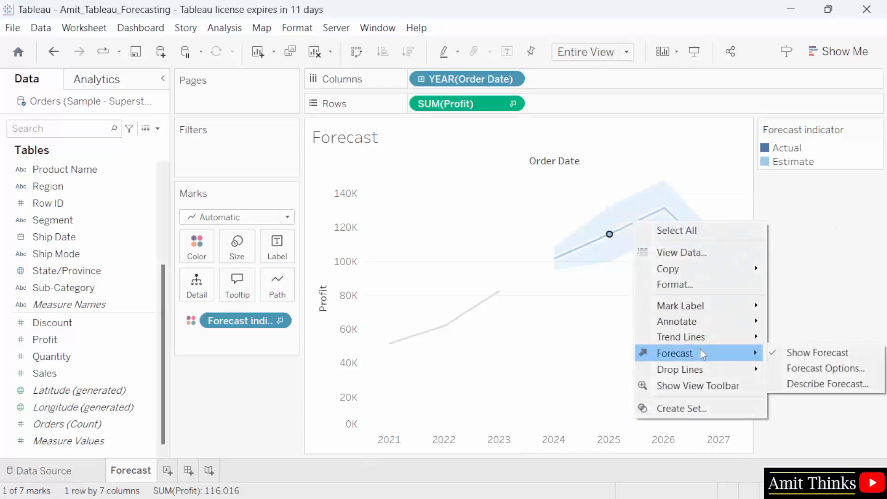
click(814, 386)
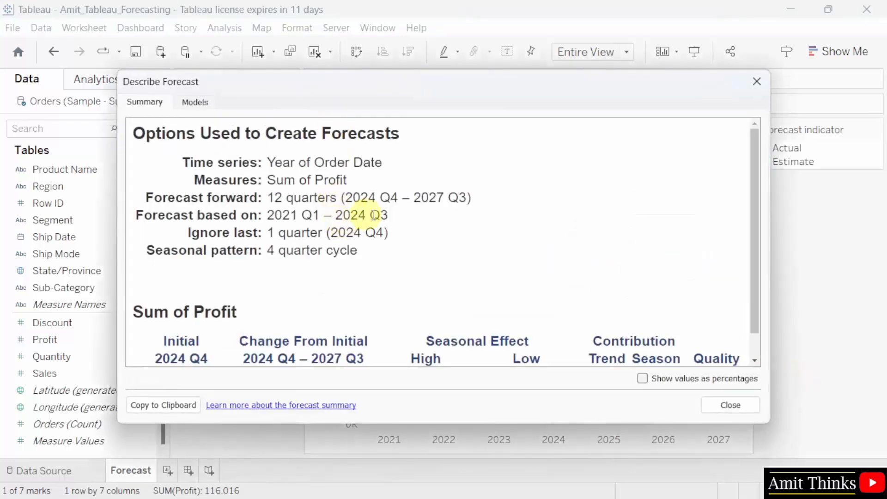
drag(345, 197, 459, 198)
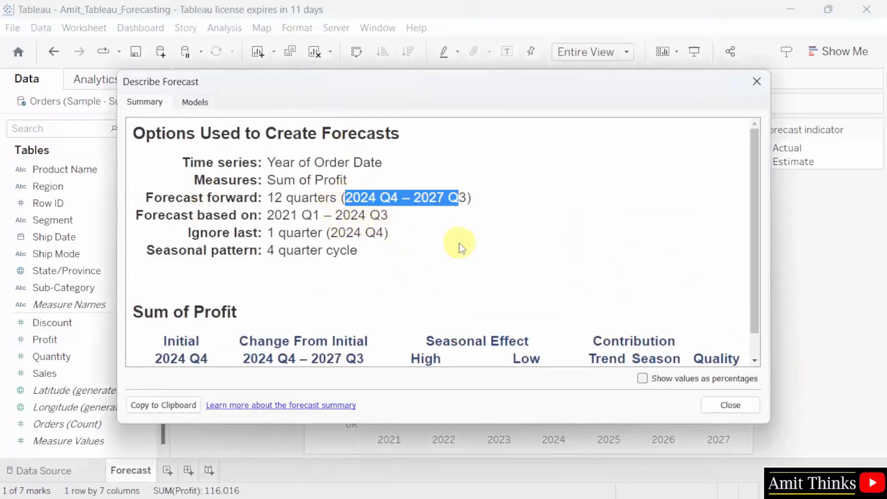
drag(269, 216, 402, 220)
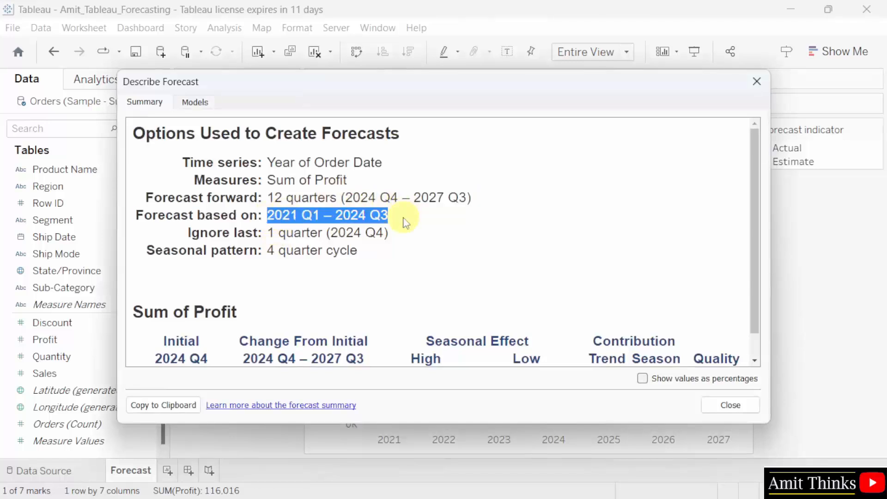
drag(376, 88, 368, 30)
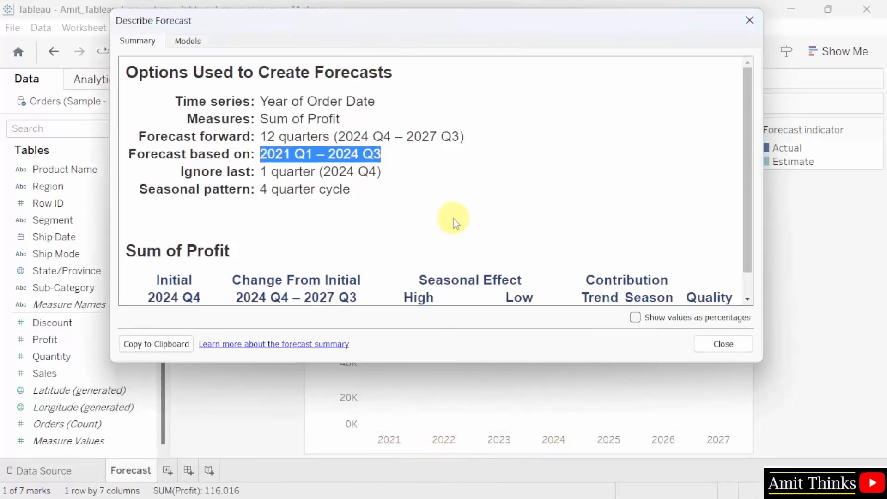
scroll(455, 225, down, 1)
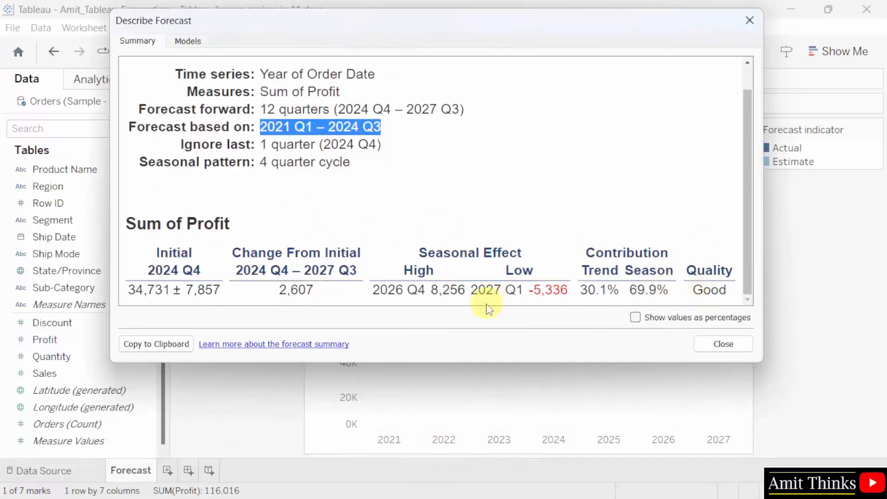
drag(743, 288, 747, 221)
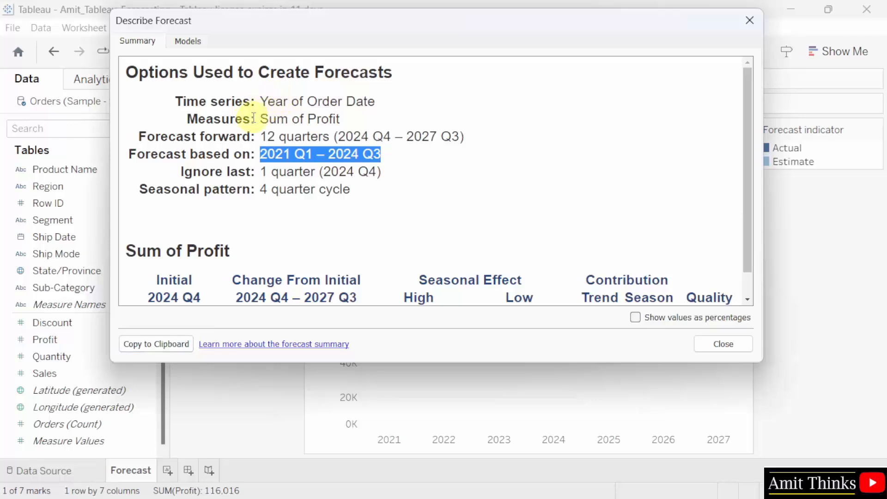
click(189, 42)
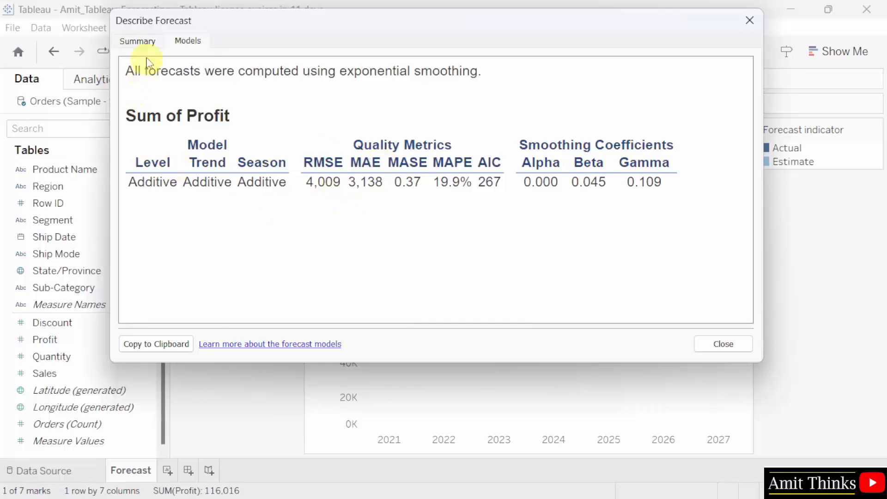
click(147, 42)
click(732, 347)
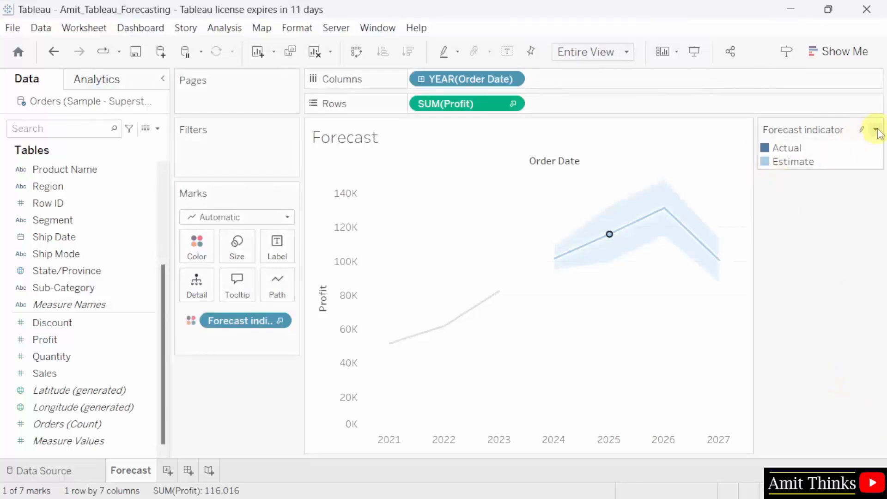
- Edit the Forecast indicator colors to give the Estimate line and band orange
click(878, 133)
click(848, 145)
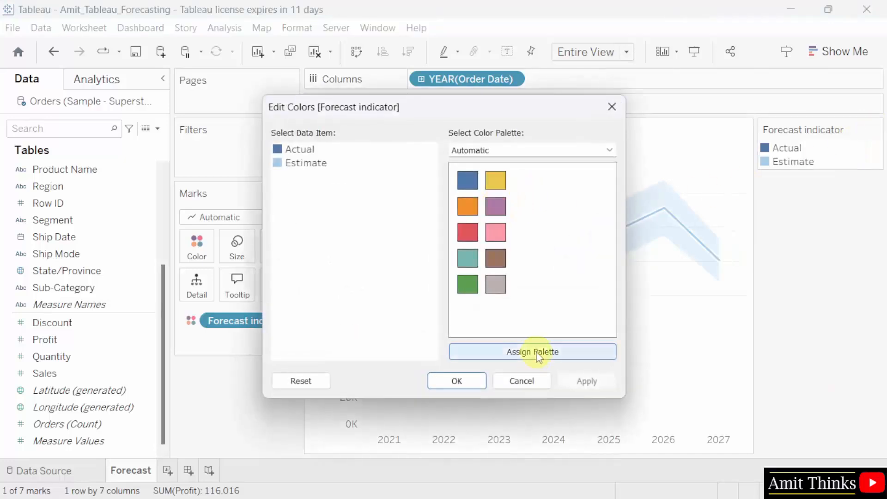
click(537, 354)
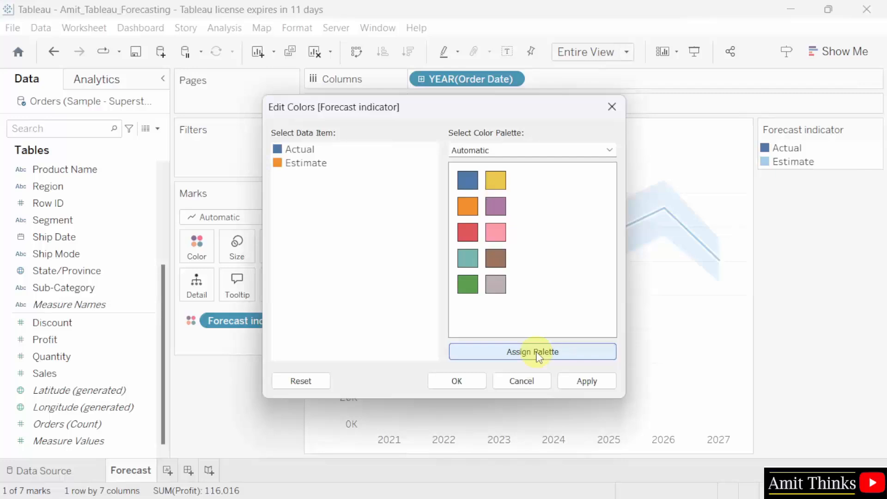
click(596, 382)
click(471, 388)
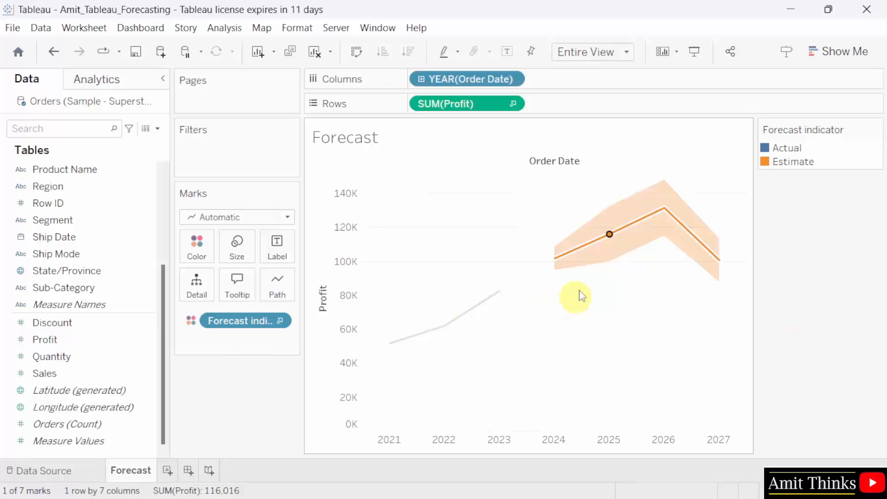
- Save the workbook from the File menu
mouse_move(650, 226)
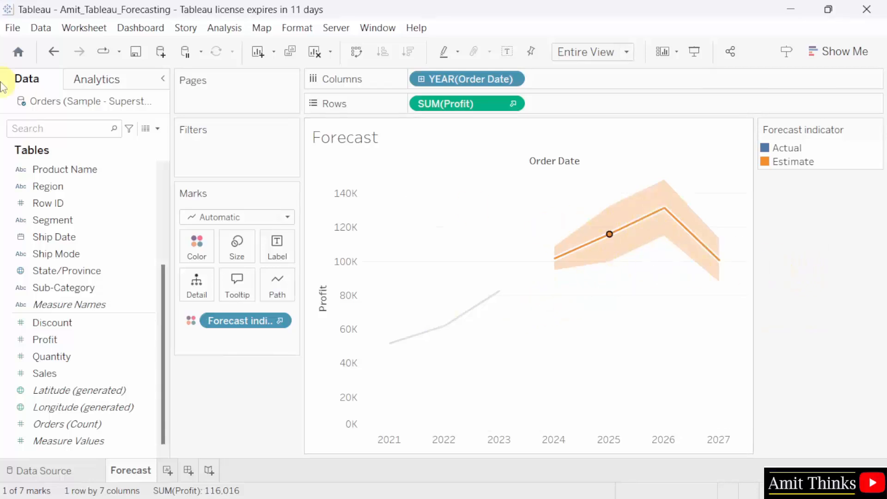
click(13, 28)
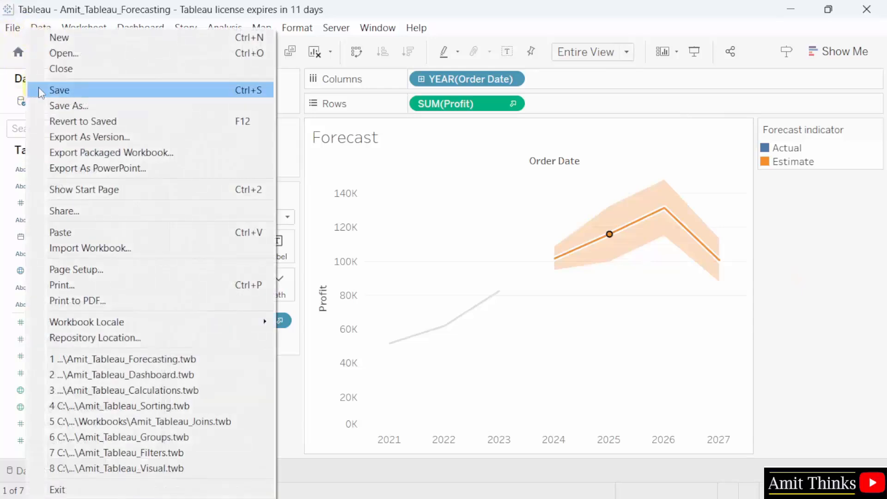
click(38, 88)
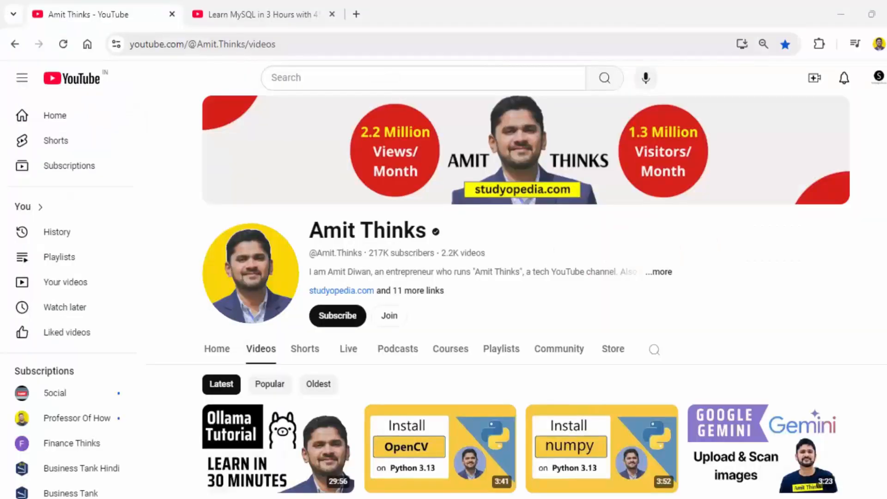
- View the channel's Join membership options and monthly price, then close them
click(307, 44)
click(329, 44)
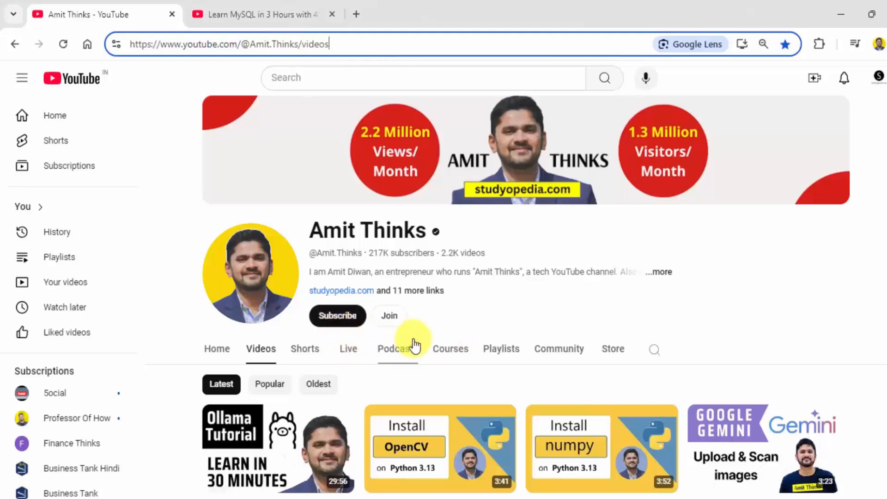
click(398, 323)
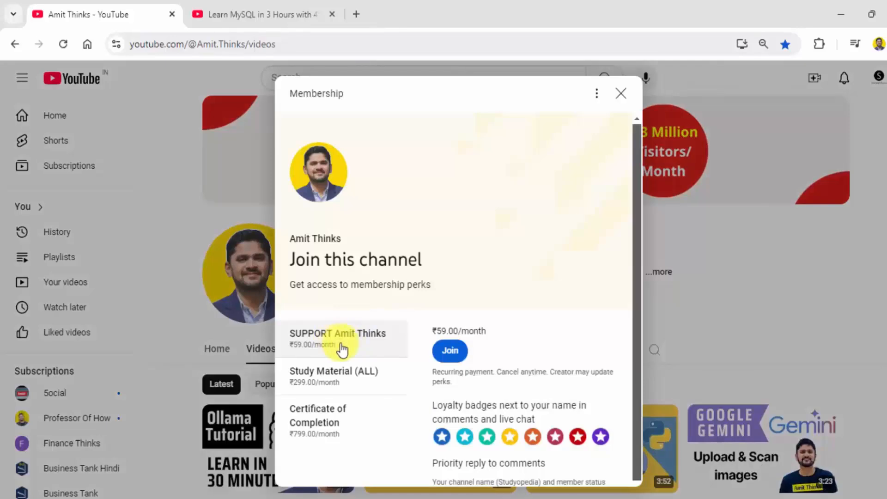
triple_click(451, 330)
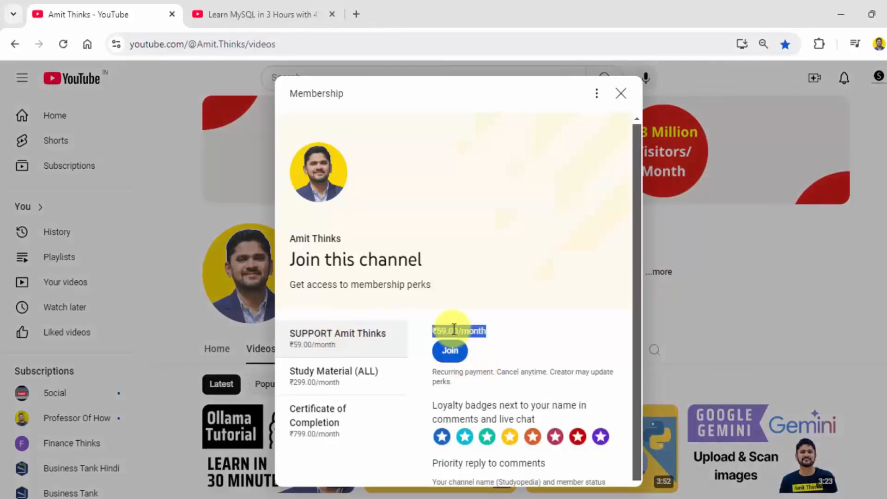
click(502, 342)
click(621, 94)
- On the MySQL tutorial video tab, open Super Thanks with a ₹40.00 'Thanks!' amount
click(277, 13)
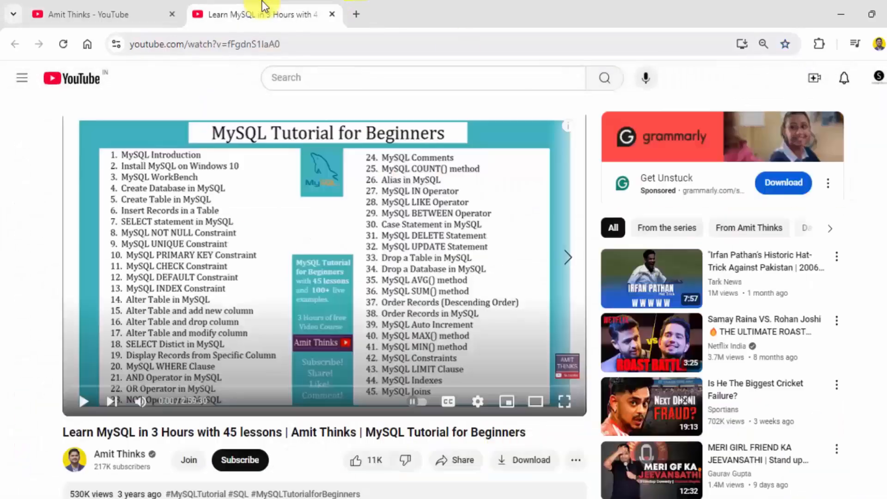
scroll(560, 171, down, 5)
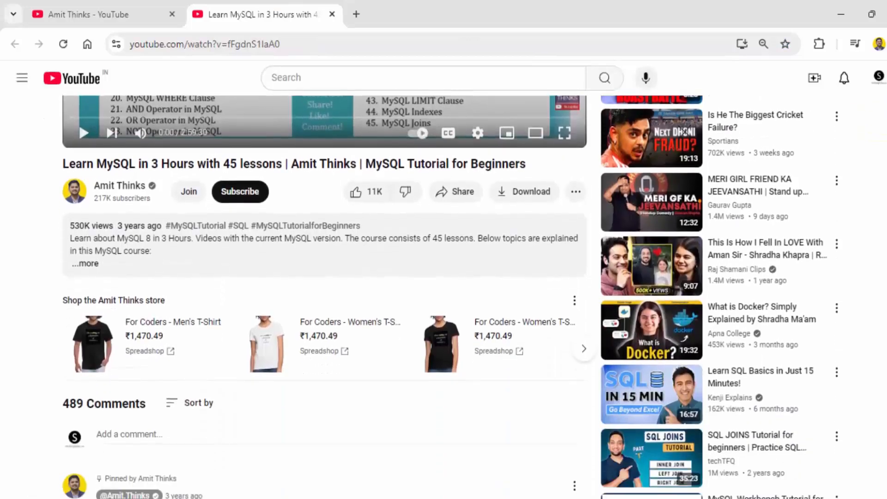
click(574, 192)
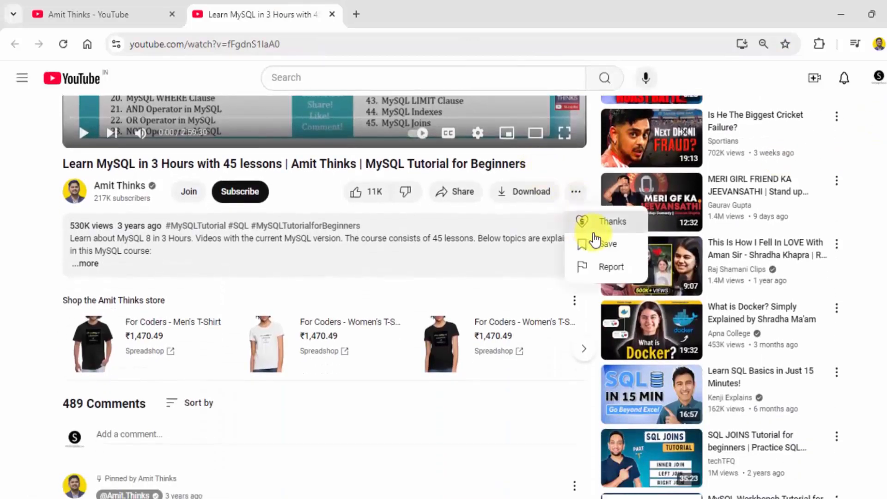
click(613, 230)
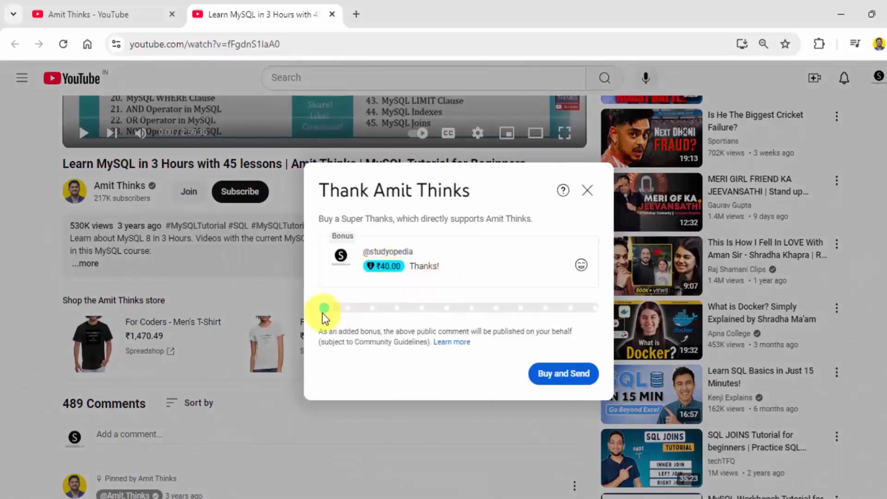
drag(323, 309, 305, 321)
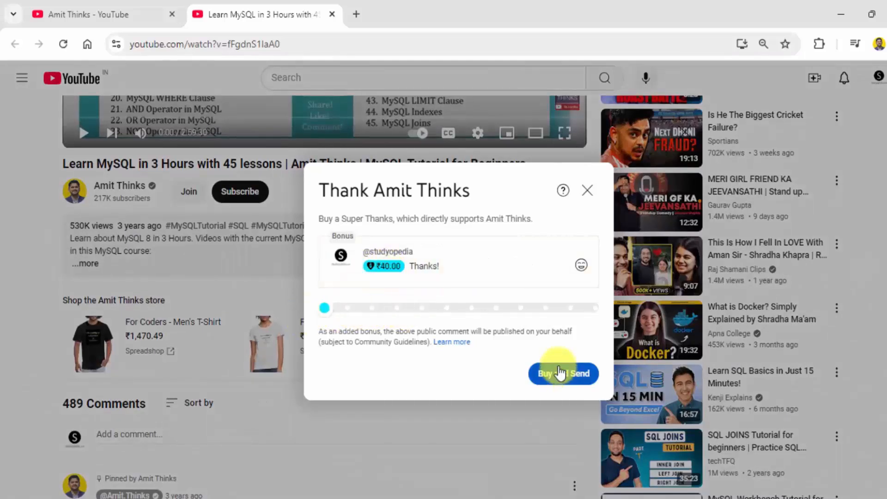